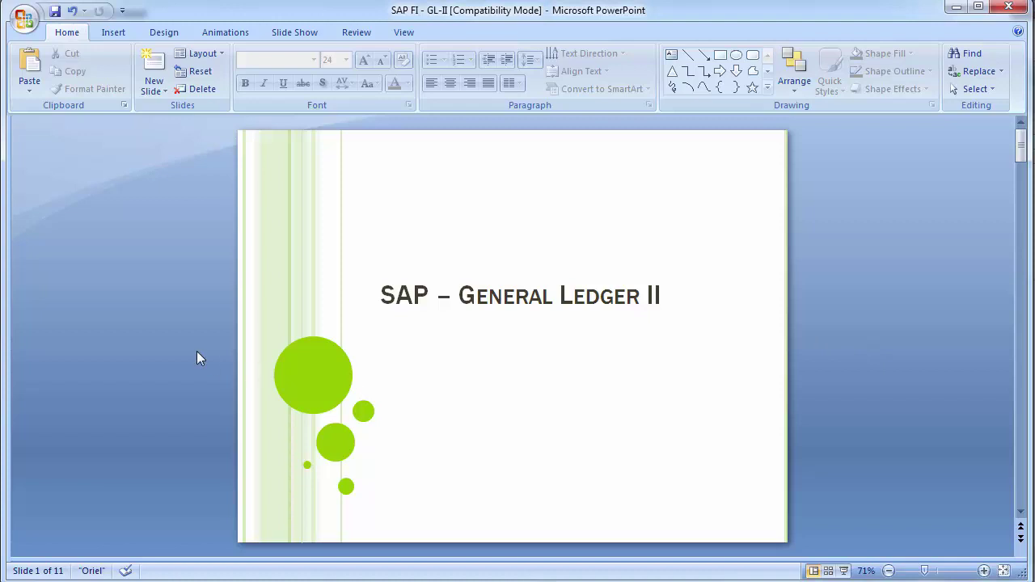
Review the unit testing and GL master creation slides, keeping the current Windows color scheme and suppressing its message.
{"action": "scroll", "coordinate": [197, 350], "scroll_direction": "down", "scroll_amount": 1}
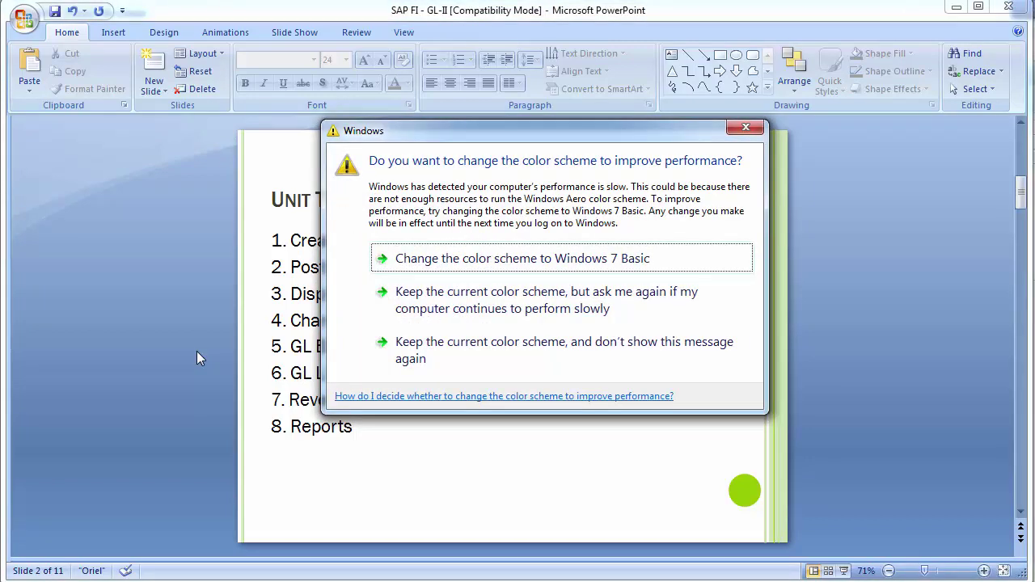
{"action": "left_click", "coordinate": [489, 344]}
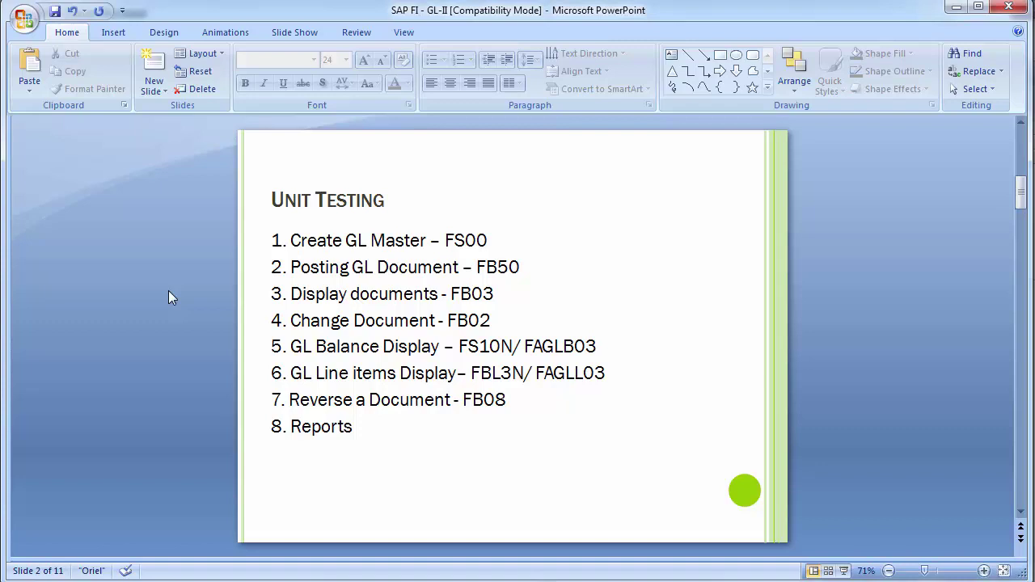
{"action": "scroll", "coordinate": [169, 292], "scroll_direction": "down", "scroll_amount": 1}
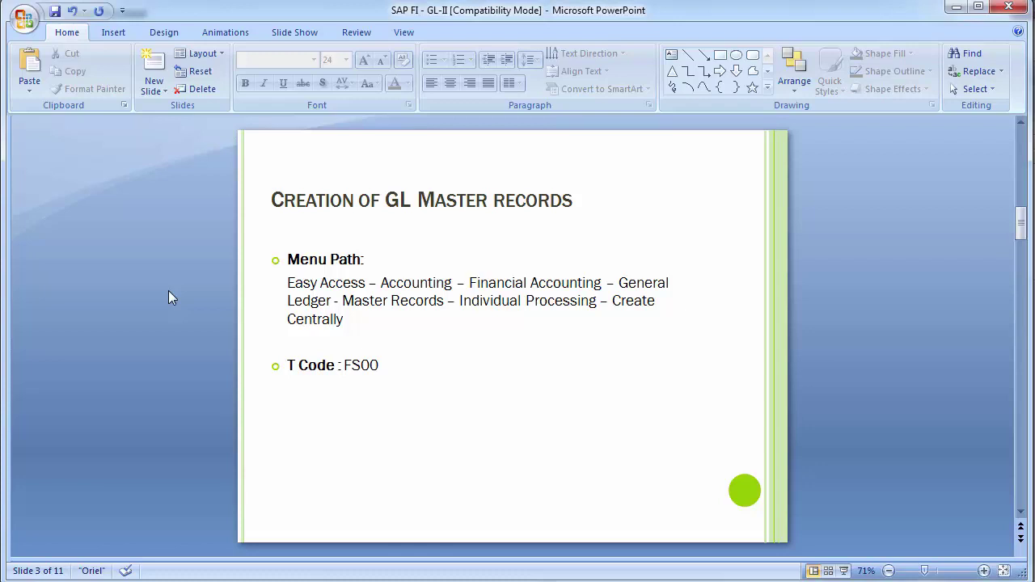
{"action": "left_click", "coordinate": [423, 375]}
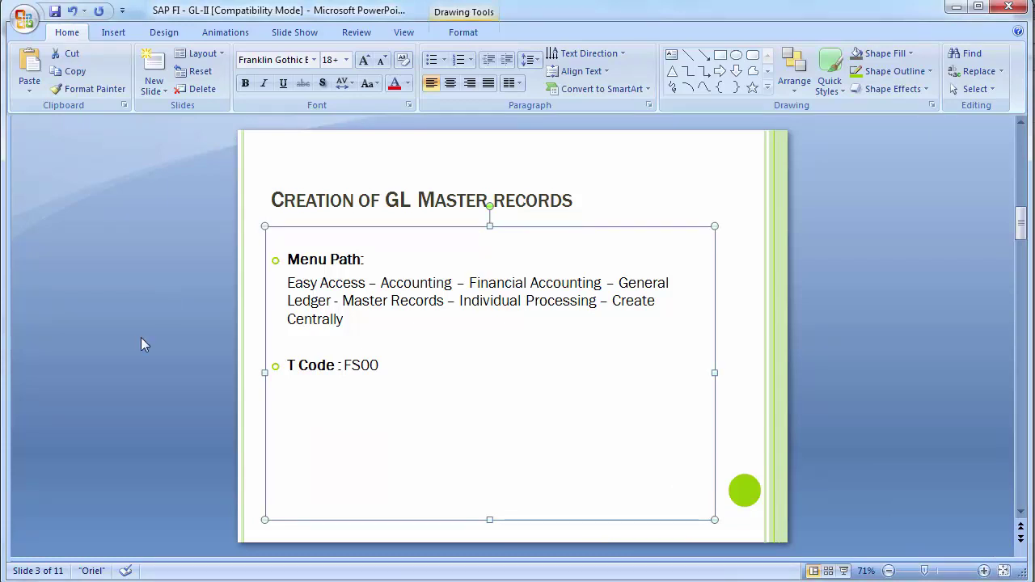
{"action": "left_click", "coordinate": [117, 353]}
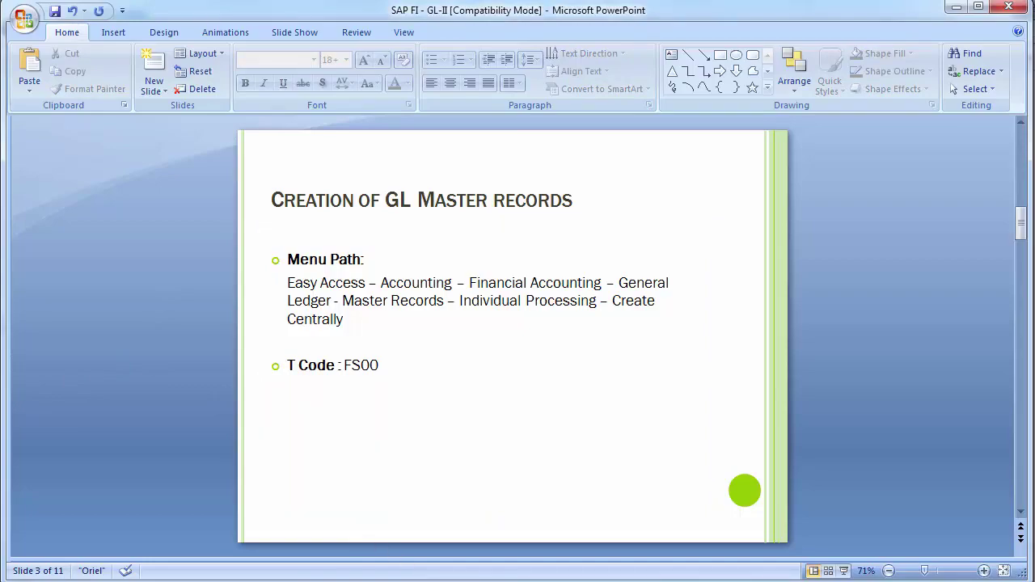
Switch to SAP Easy Access and open transaction FS00 for central G/L account editing.
{"action": "left_click", "coordinate": [485, 517]}
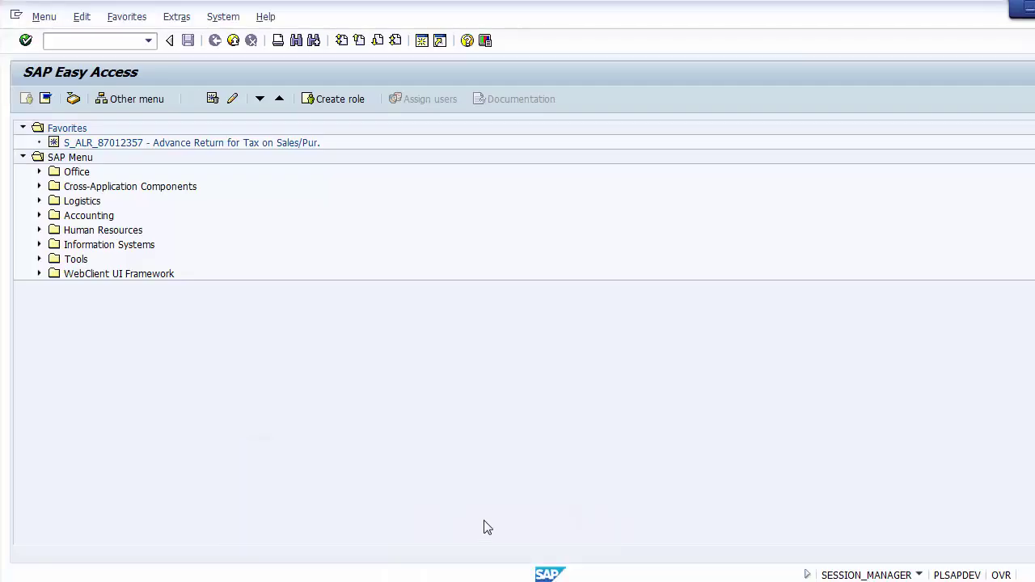
{"action": "left_click", "coordinate": [113, 45]}
{"action": "type", "text": "FS00"}
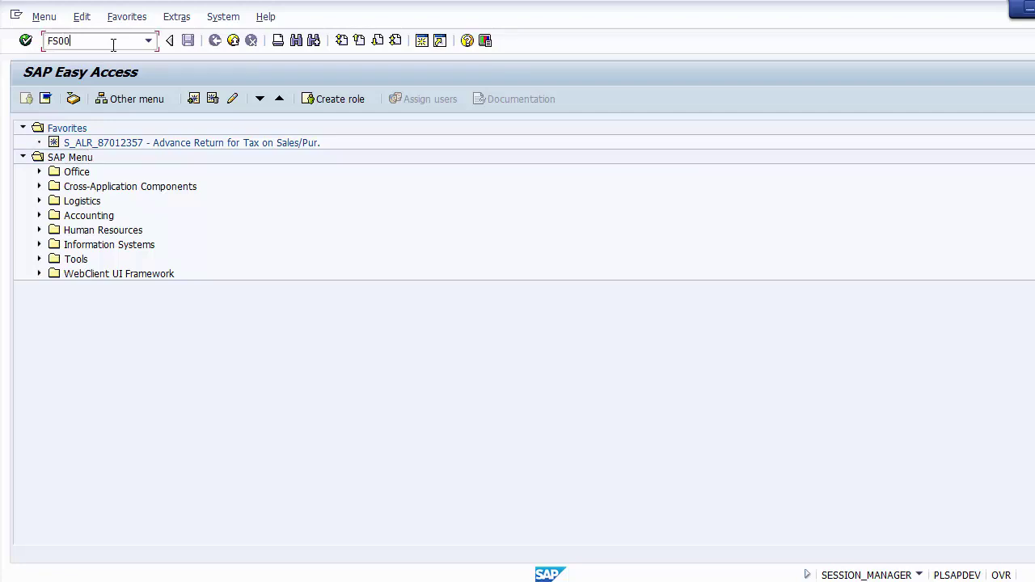
{"action": "key", "text": "Return"}
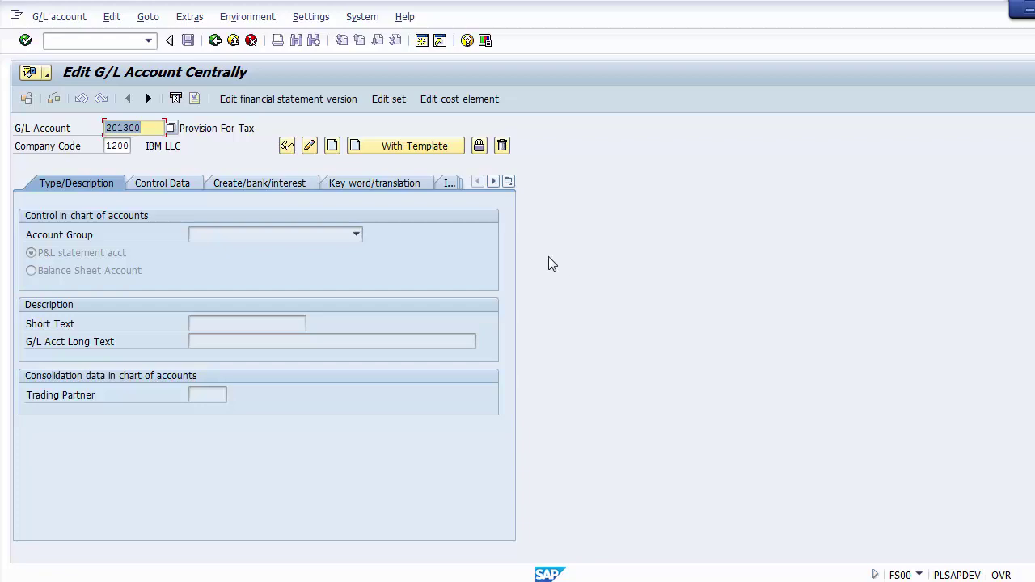
Leave the G/L account editor and open the G/L account groups with transaction OBD4.
{"action": "left_click", "coordinate": [117, 40]}
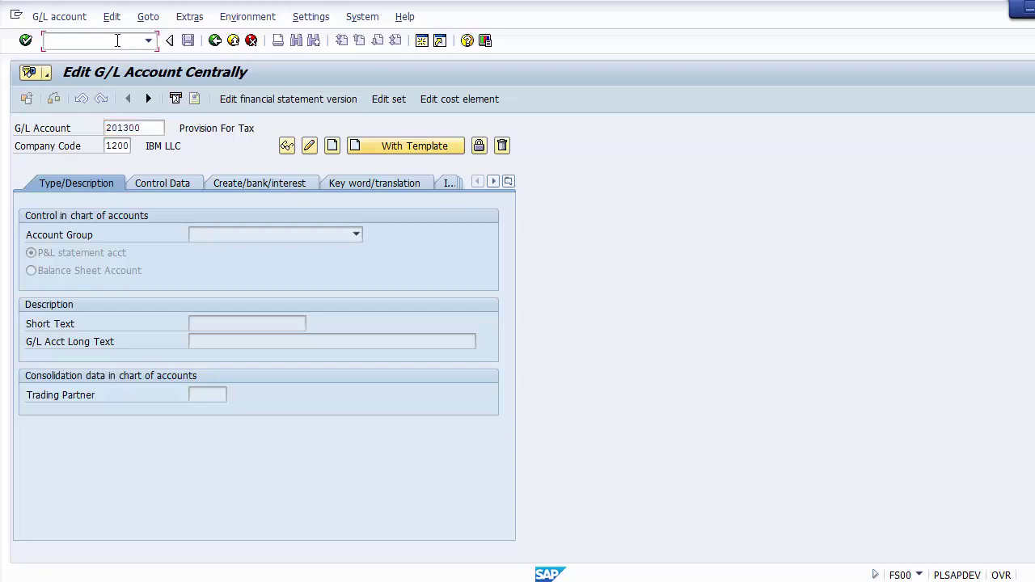
{"action": "type", "text": "/nobd4"}
{"action": "key", "text": "Return"}
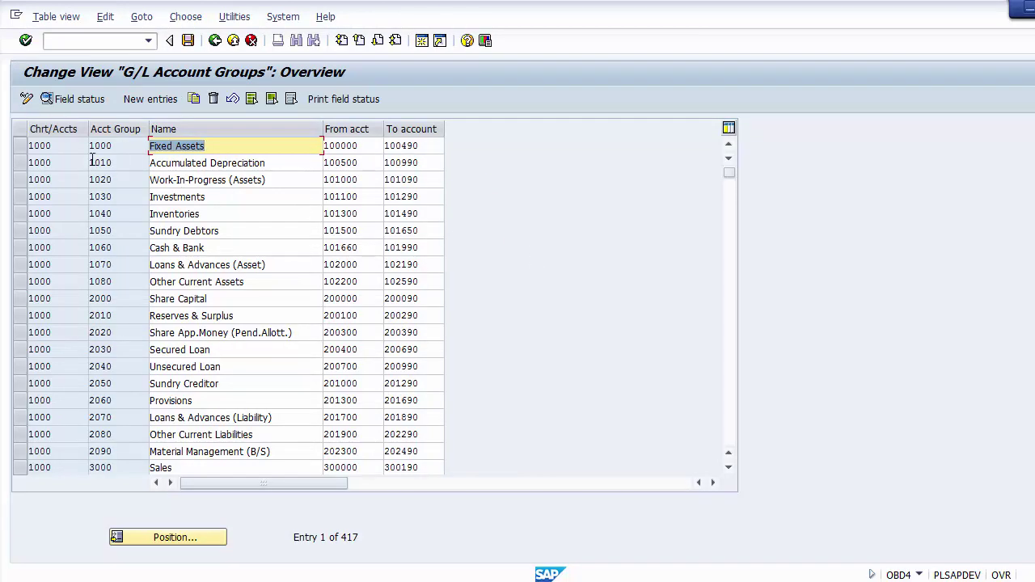
Examine the chart of accounts entries and account group names from Fixed Assets to Sundry Debtors.
{"action": "left_click_drag", "start_coordinate": [65, 146], "coordinate": [39, 146]}
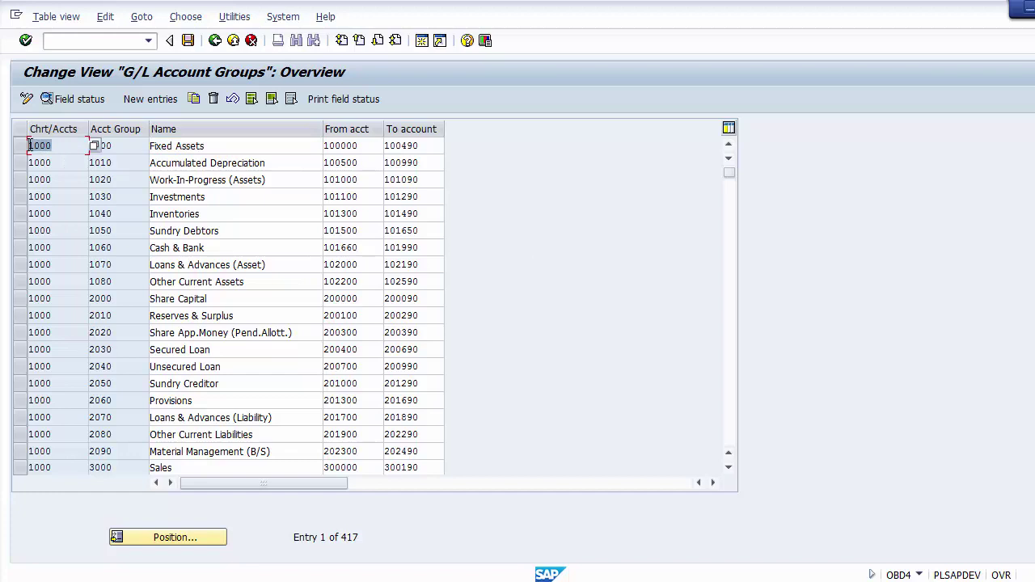
{"action": "left_click", "coordinate": [206, 146]}
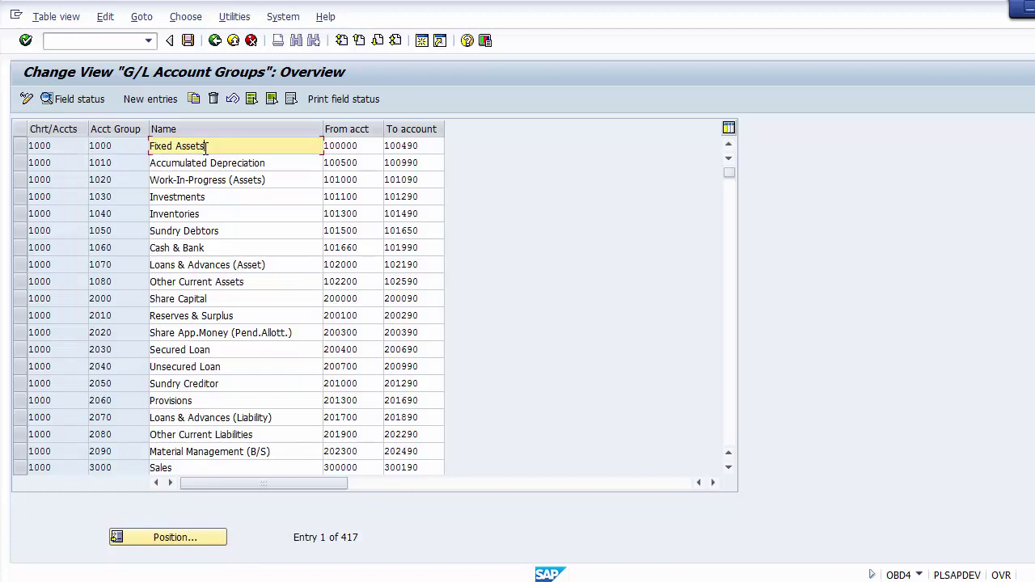
{"action": "left_click", "coordinate": [77, 165]}
{"action": "left_click", "coordinate": [190, 145]}
{"action": "left_click", "coordinate": [192, 163]}
{"action": "left_click", "coordinate": [194, 180]}
{"action": "left_click", "coordinate": [196, 197]}
{"action": "left_click", "coordinate": [202, 231]}
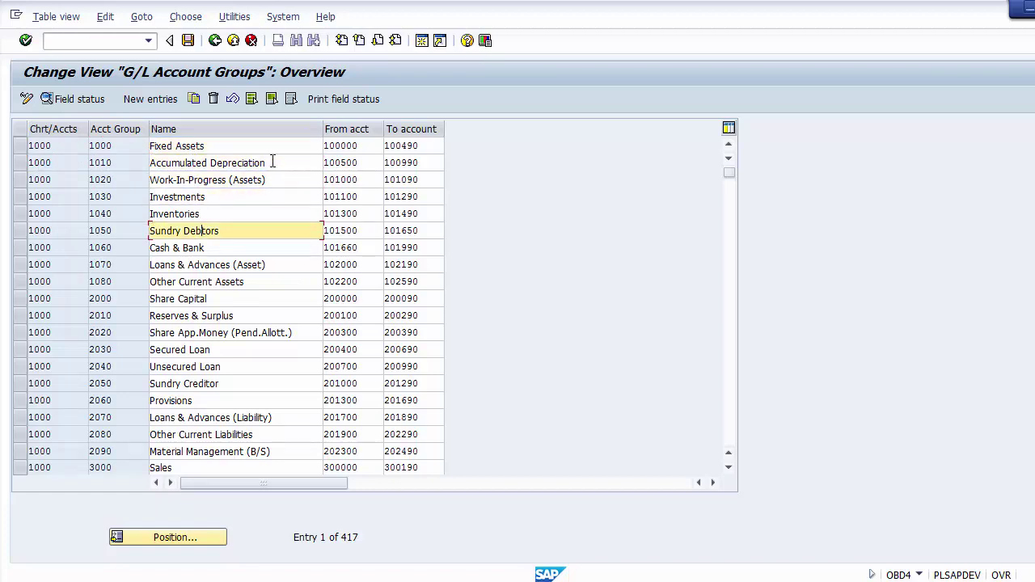
Examine the from and to account number ranges of the groups between Fixed Assets and Sundry Debtors.
{"action": "left_click", "coordinate": [292, 148]}
{"action": "left_click", "coordinate": [338, 147]}
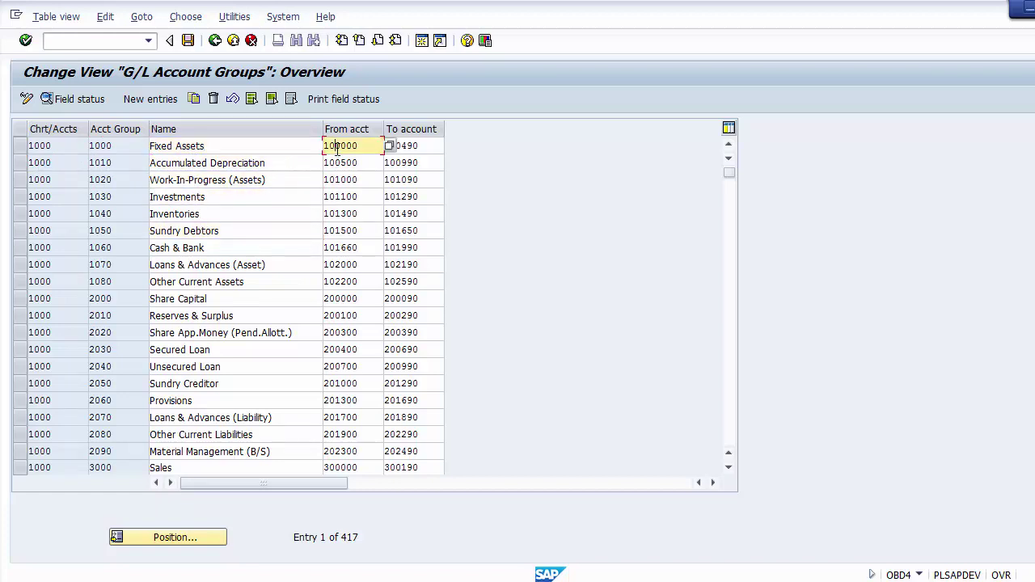
{"action": "left_click", "coordinate": [408, 146]}
{"action": "left_click", "coordinate": [377, 145]}
{"action": "left_click", "coordinate": [419, 145]}
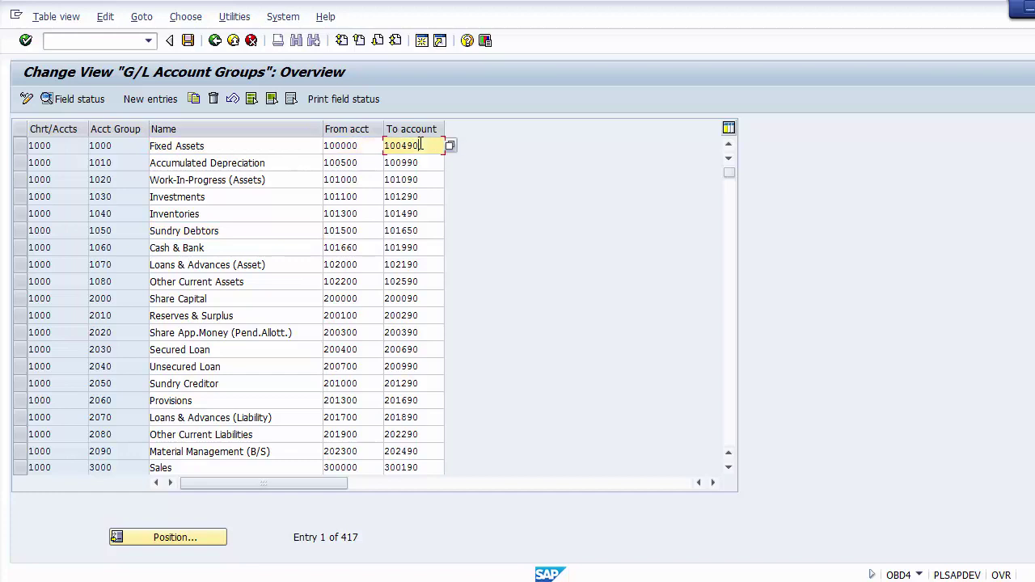
{"action": "left_click", "coordinate": [280, 143]}
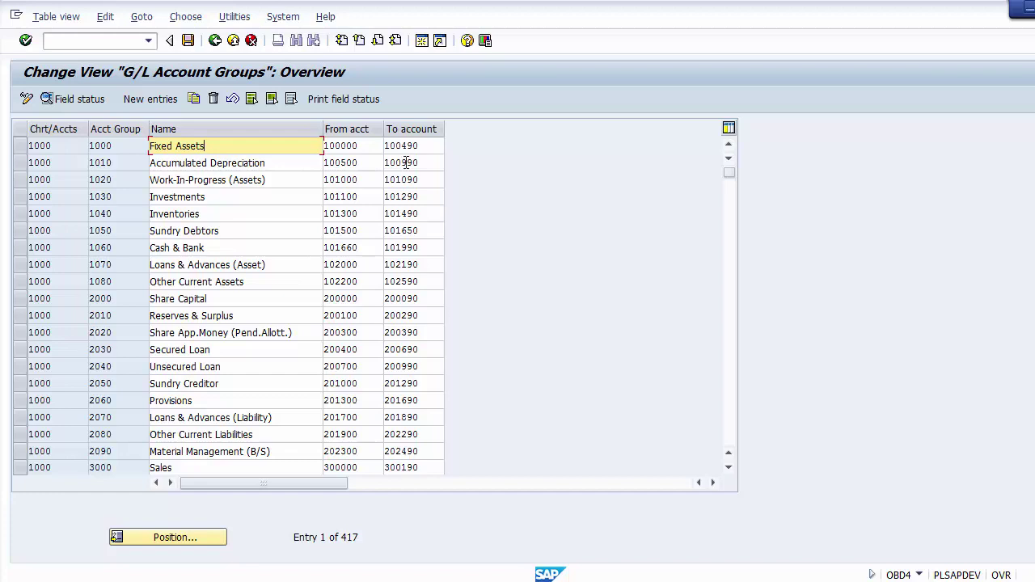
{"action": "left_click", "coordinate": [276, 162]}
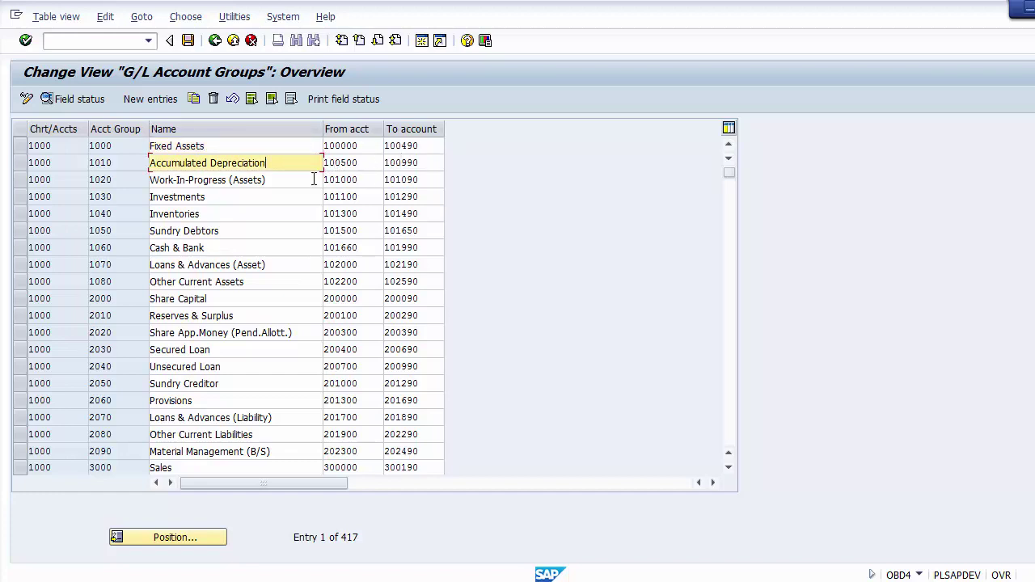
{"action": "left_click", "coordinate": [304, 179]}
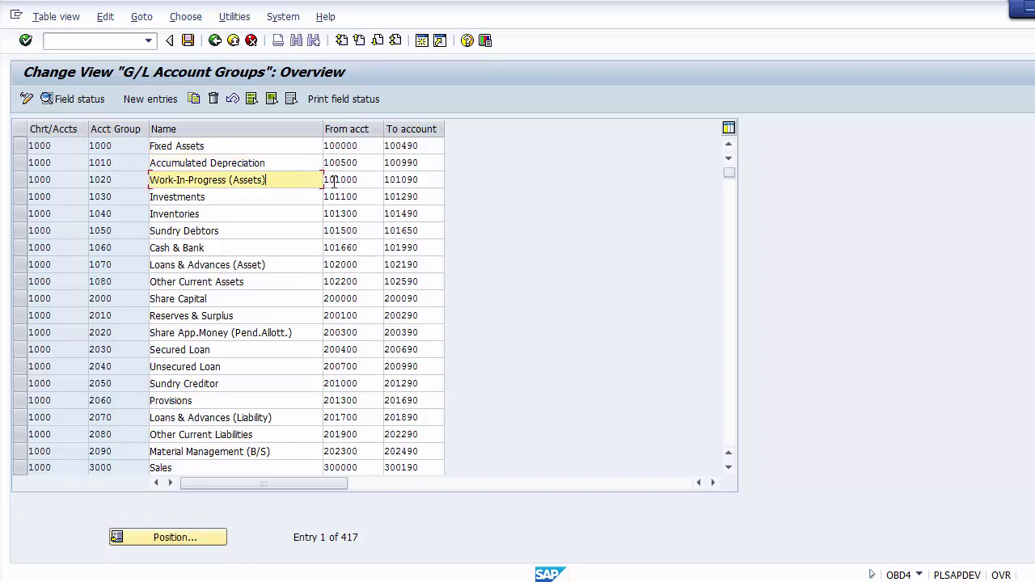
{"action": "left_click", "coordinate": [306, 211]}
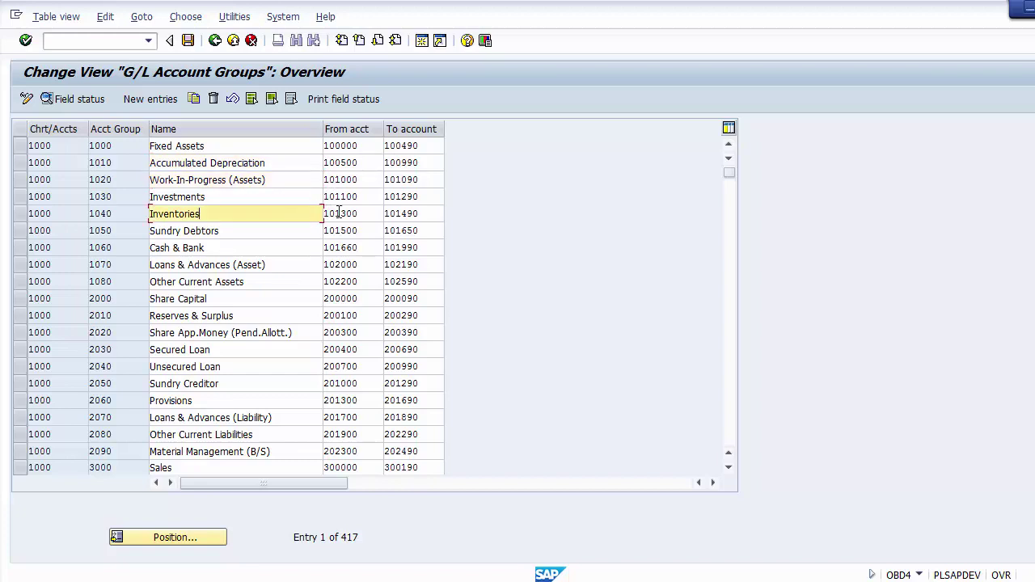
{"action": "left_click", "coordinate": [302, 232]}
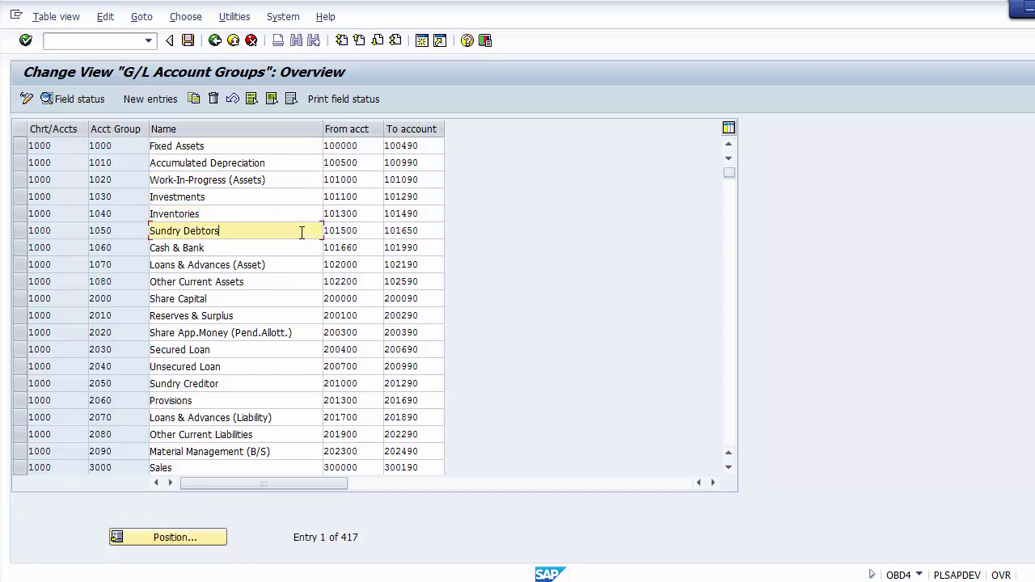
{"action": "left_click", "coordinate": [372, 230]}
{"action": "left_click", "coordinate": [413, 231]}
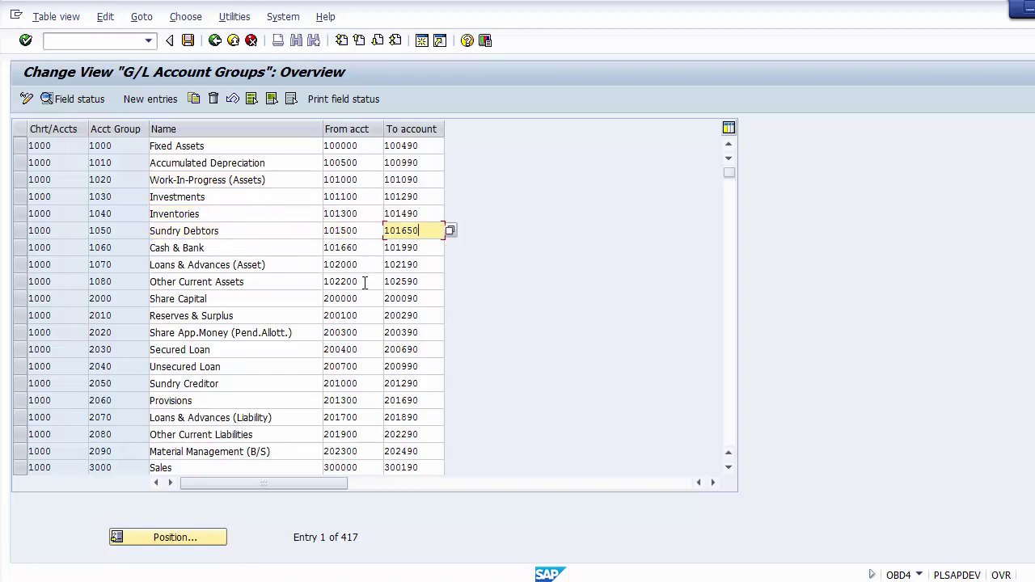
Compare the starting account numbers of all asset groups, from Fixed Assets to Other Current Assets.
{"action": "left_click", "coordinate": [329, 147]}
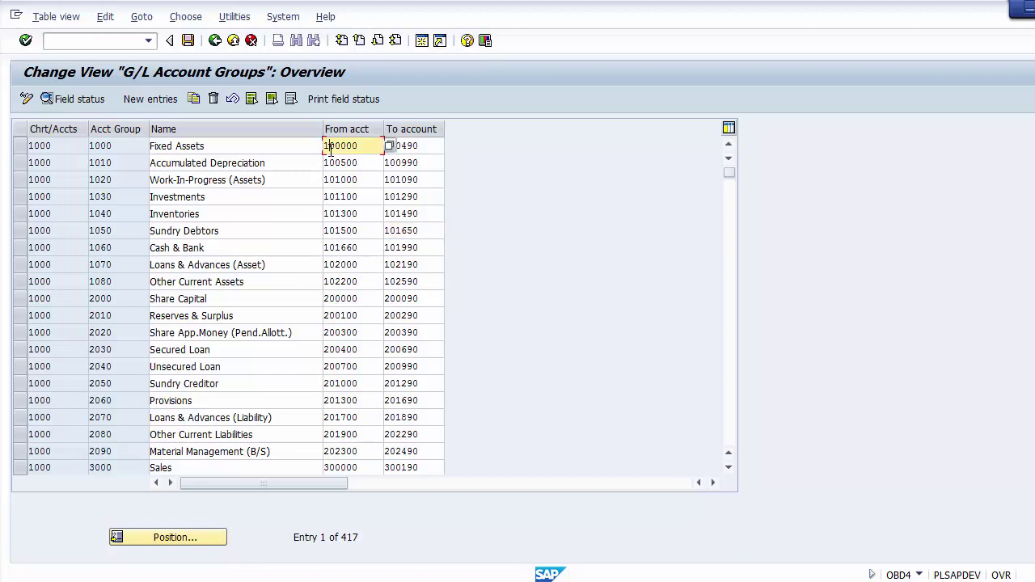
{"action": "left_click", "coordinate": [331, 165]}
{"action": "left_click", "coordinate": [332, 179]}
{"action": "left_click", "coordinate": [331, 197]}
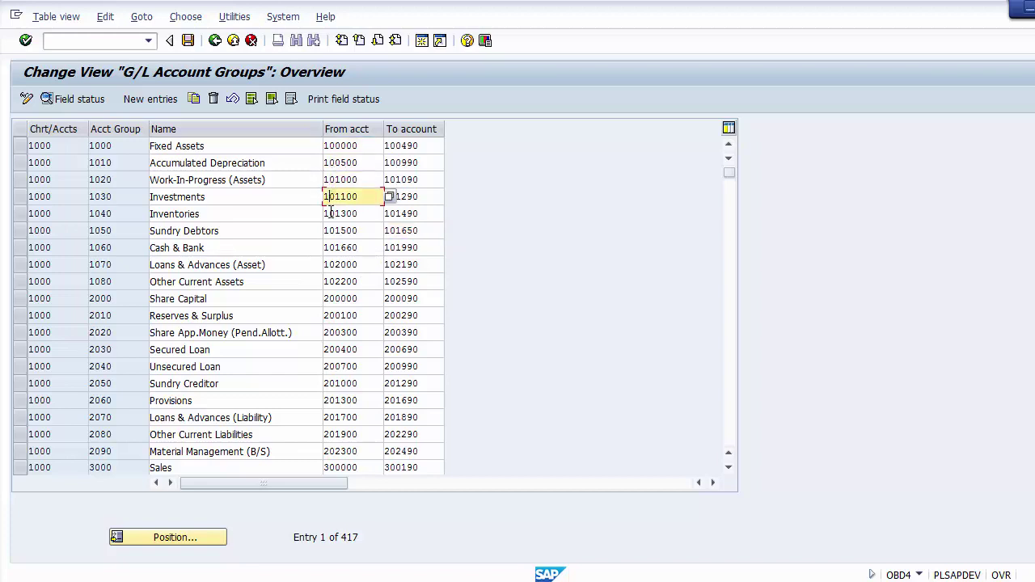
{"action": "left_click", "coordinate": [332, 213]}
{"action": "left_click", "coordinate": [331, 230]}
{"action": "left_click", "coordinate": [331, 247]}
{"action": "left_click", "coordinate": [332, 264]}
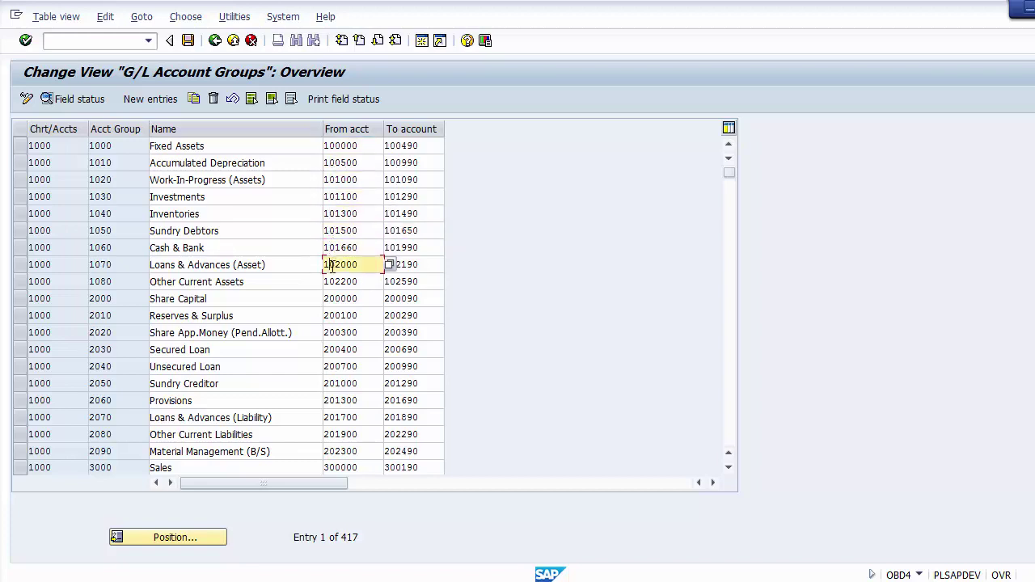
{"action": "left_click", "coordinate": [333, 281]}
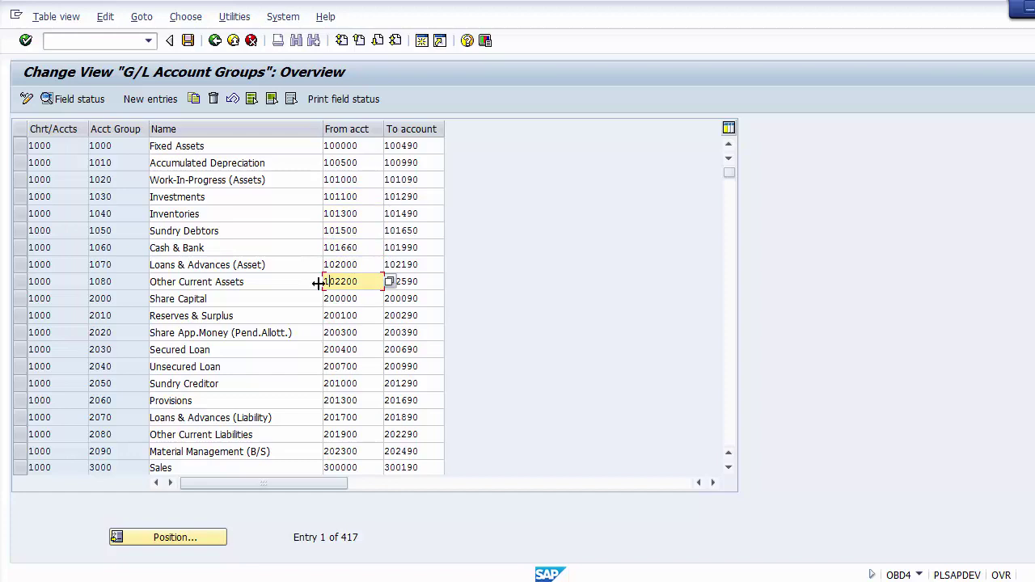
Compare the starting account numbers of the liability groups from Share Capital to Sundry Creditor.
{"action": "left_click", "coordinate": [281, 297]}
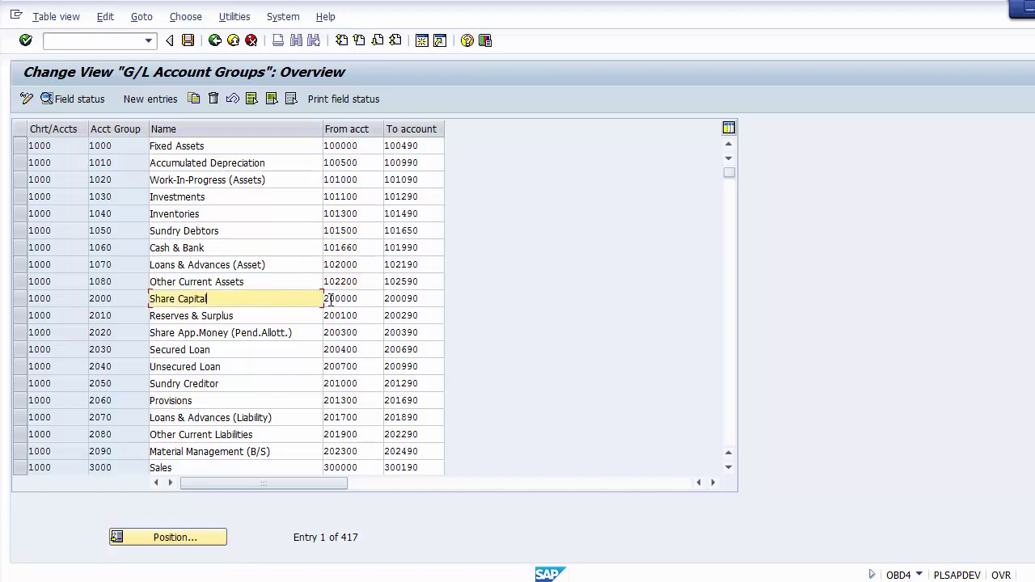
{"action": "left_click", "coordinate": [330, 299]}
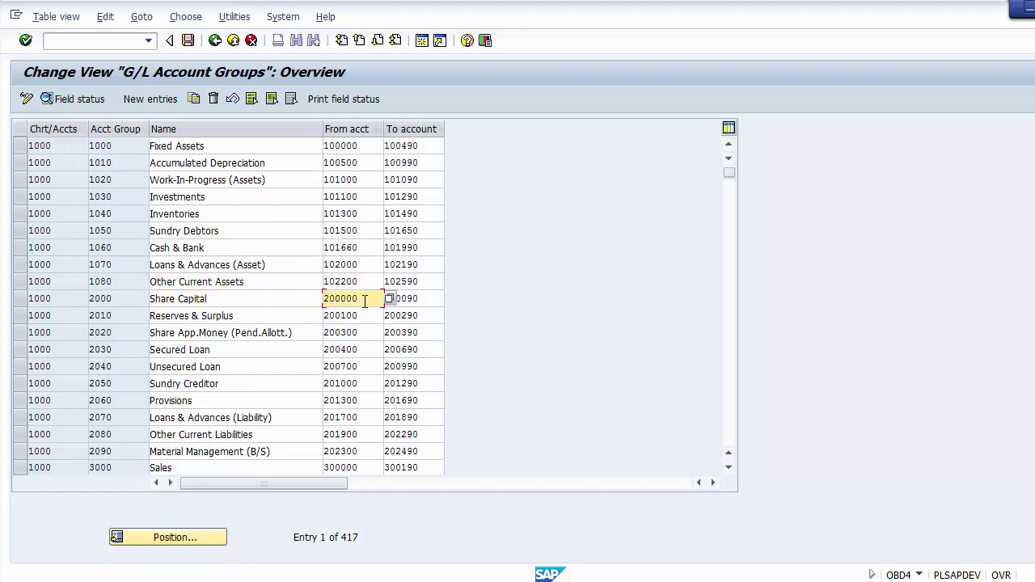
{"action": "left_click", "coordinate": [331, 316]}
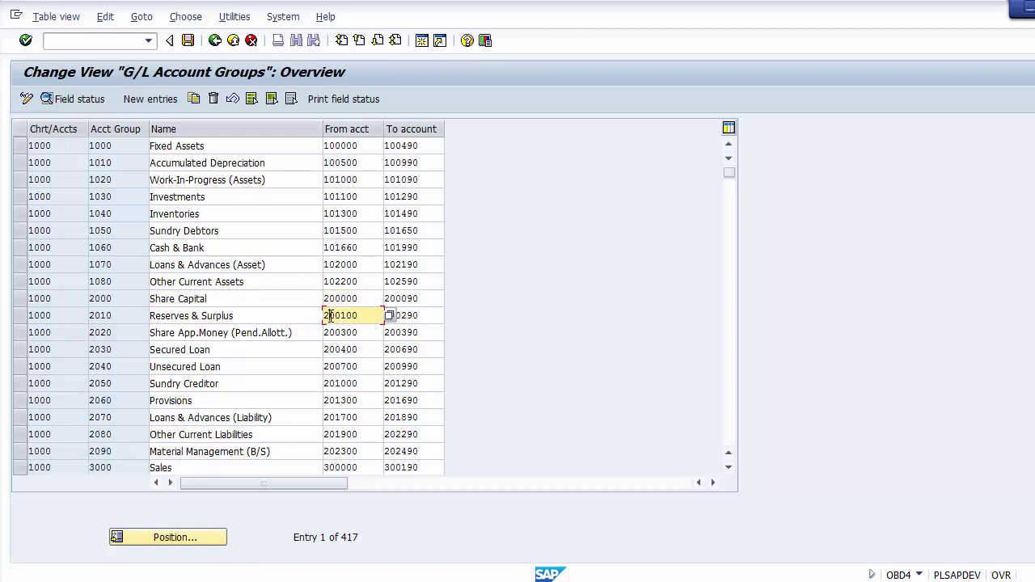
{"action": "left_click", "coordinate": [331, 334]}
{"action": "left_click", "coordinate": [331, 353]}
{"action": "left_click", "coordinate": [330, 367]}
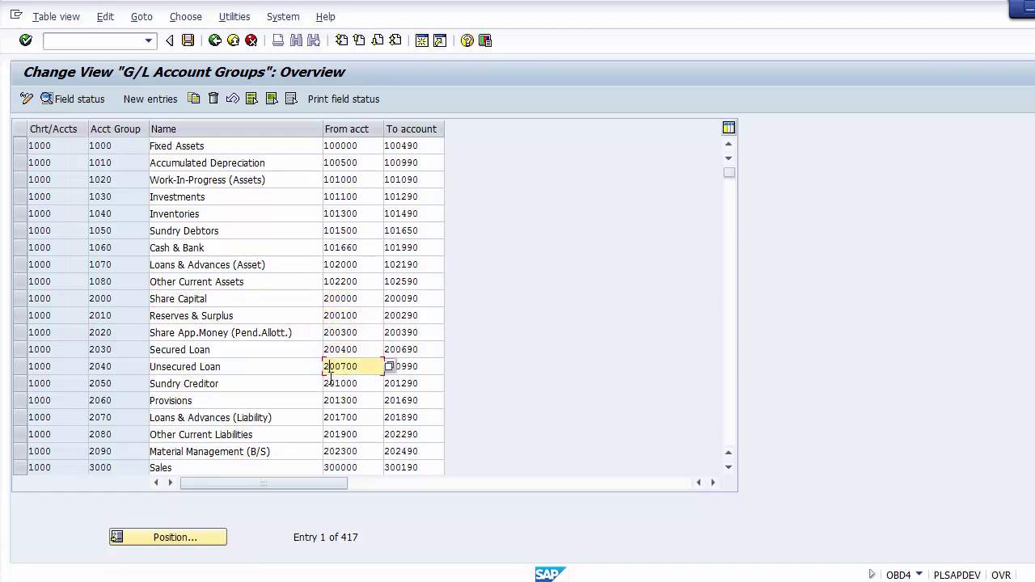
{"action": "left_click", "coordinate": [331, 383]}
{"action": "left_click", "coordinate": [330, 298]}
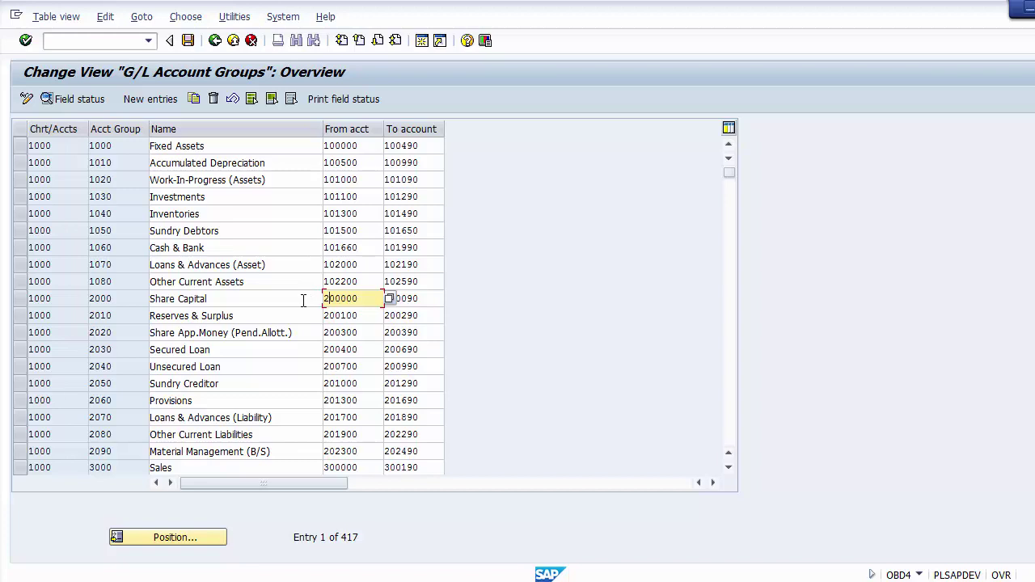
{"action": "left_click", "coordinate": [303, 300]}
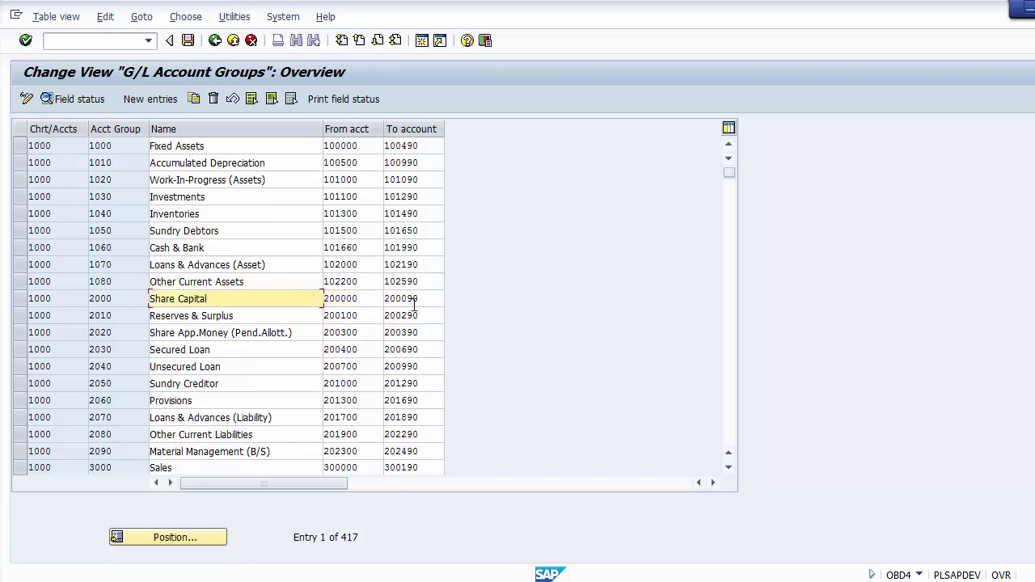
Review the remaining liability groups, from Secured Loan to Other Current Liabilities.
{"action": "left_click", "coordinate": [274, 346]}
{"action": "left_click", "coordinate": [269, 365]}
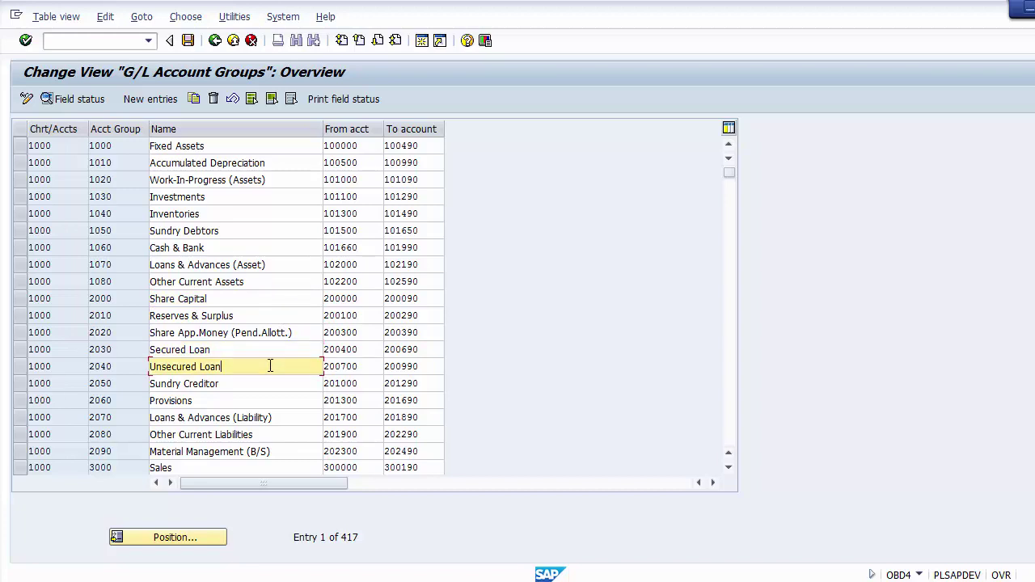
{"action": "left_click", "coordinate": [270, 380]}
{"action": "left_click", "coordinate": [277, 398]}
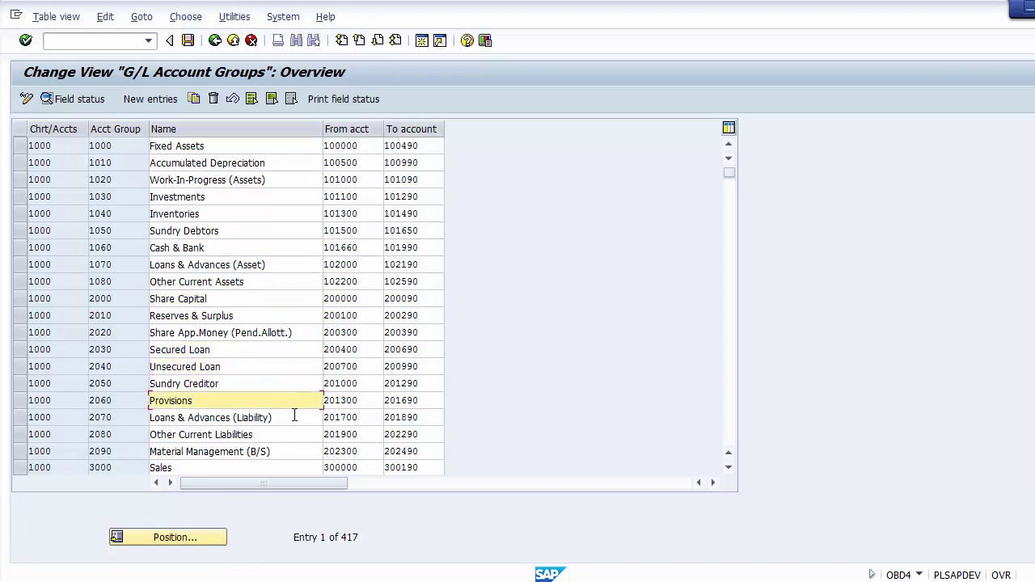
{"action": "left_click", "coordinate": [295, 415]}
{"action": "left_click", "coordinate": [287, 428]}
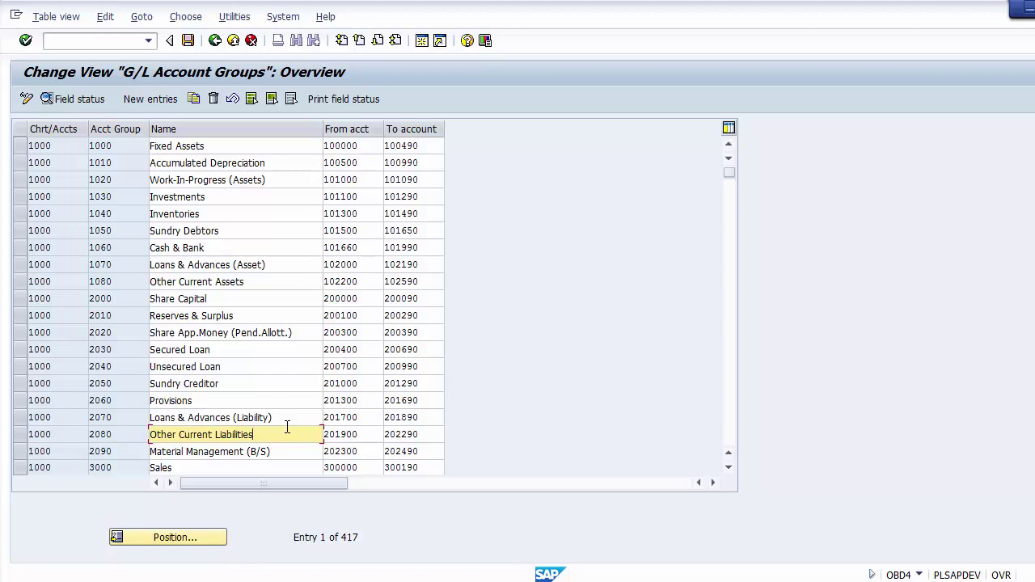
Compare the starting account numbers of the Investments asset group and the Share Capital liability group.
{"action": "left_click", "coordinate": [728, 467]}
{"action": "left_click", "coordinate": [729, 468]}
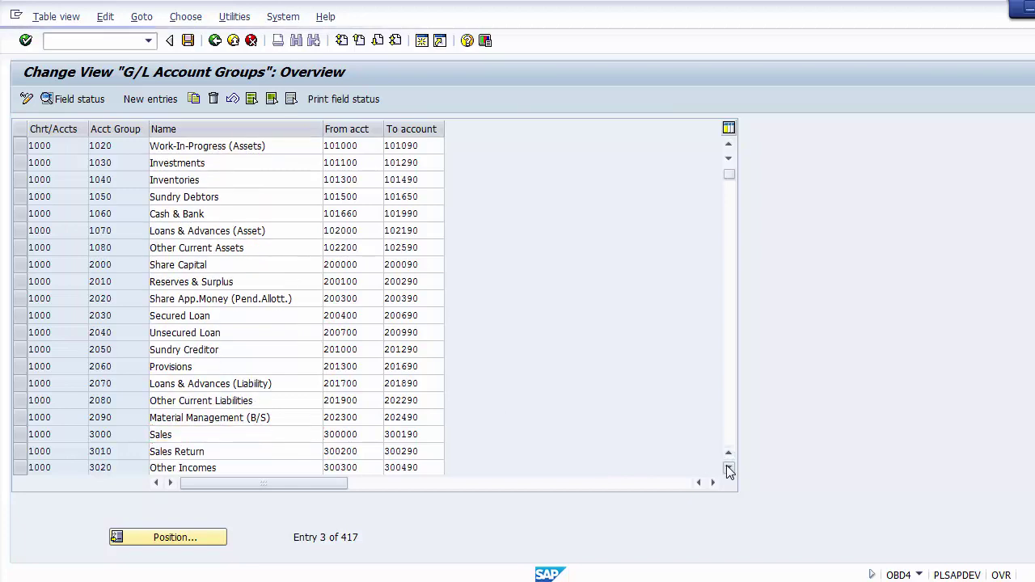
{"action": "scroll", "coordinate": [335, 146], "scroll_direction": "down", "scroll_amount": 1}
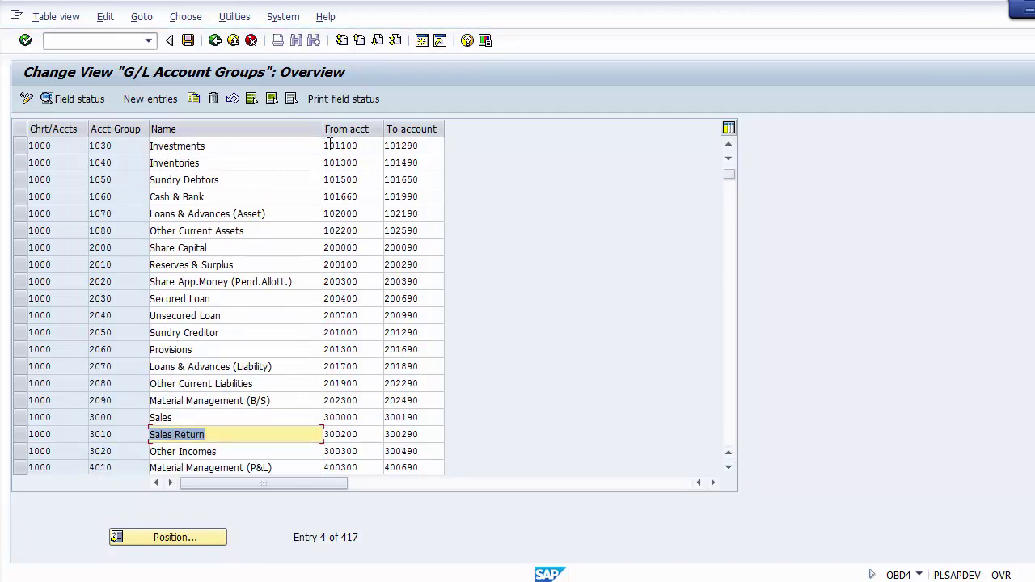
{"action": "left_click", "coordinate": [334, 145]}
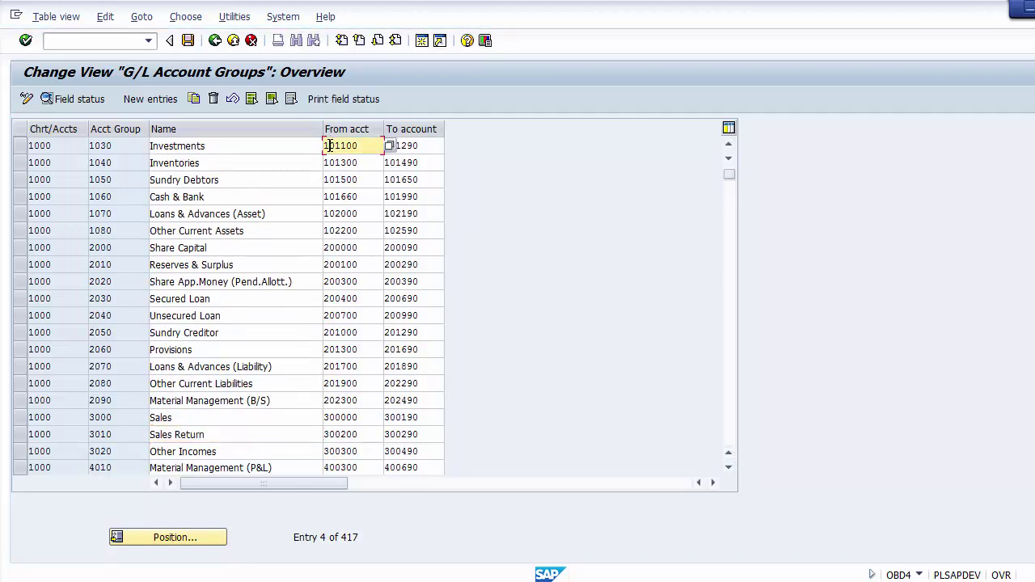
{"action": "left_click", "coordinate": [330, 247]}
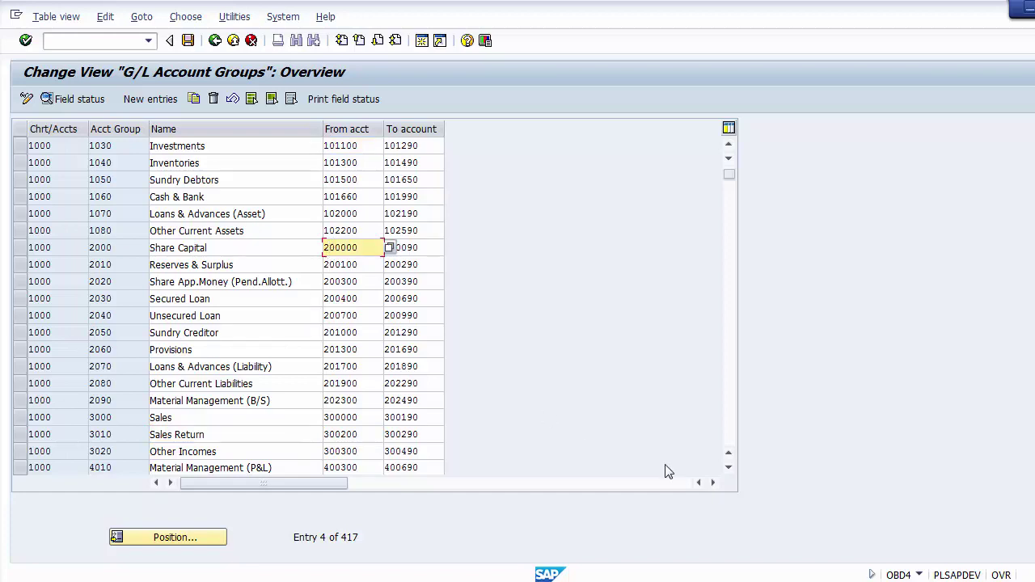
Compare the starting account numbers of the income groups Sales, Sales Return and Other Incomes.
{"action": "left_click", "coordinate": [728, 467]}
{"action": "left_click", "coordinate": [728, 467]}
{"action": "left_click", "coordinate": [728, 467]}
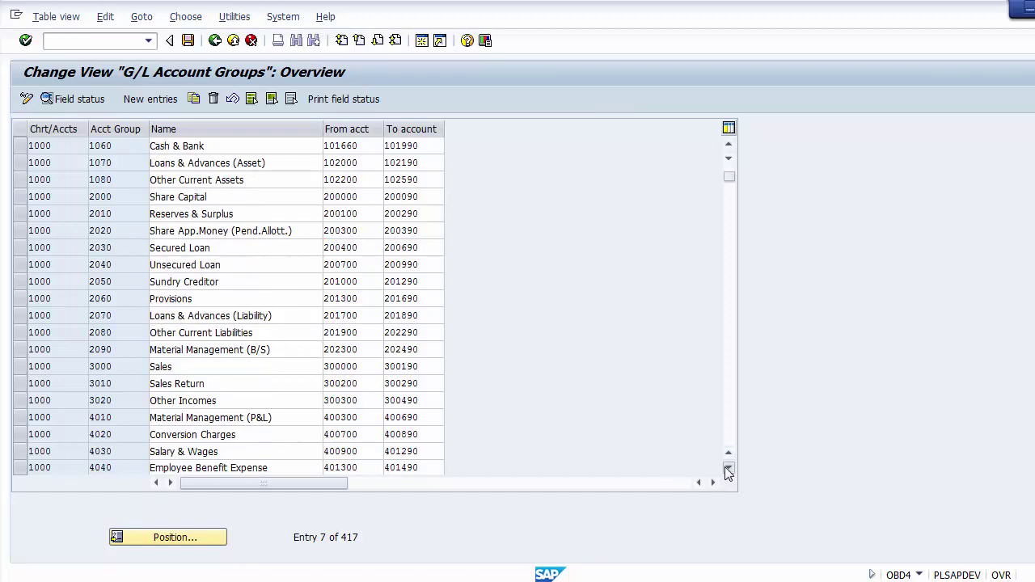
{"action": "left_click", "coordinate": [729, 467]}
{"action": "left_click", "coordinate": [728, 468]}
{"action": "left_click", "coordinate": [729, 468]}
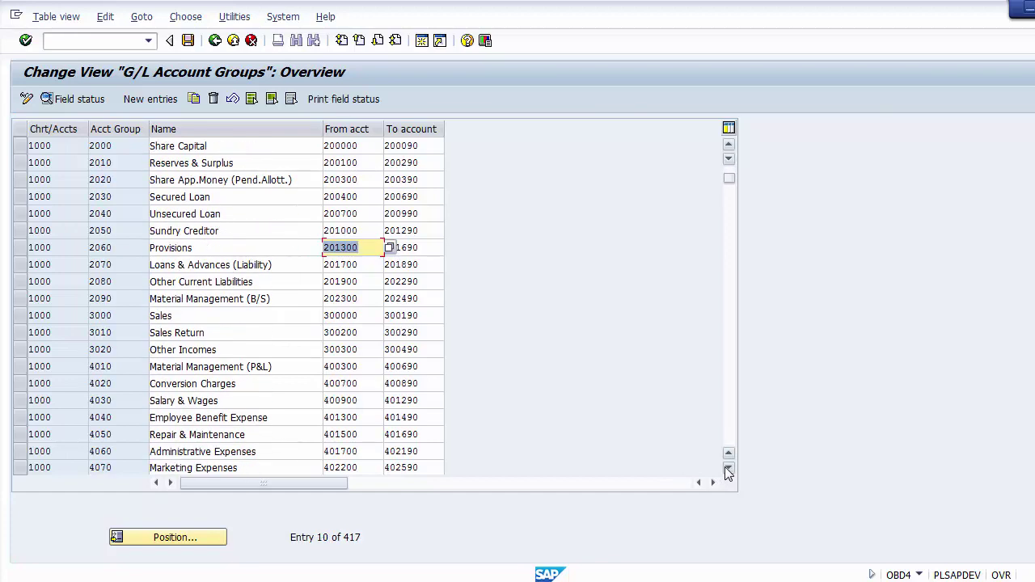
{"action": "left_click", "coordinate": [335, 316]}
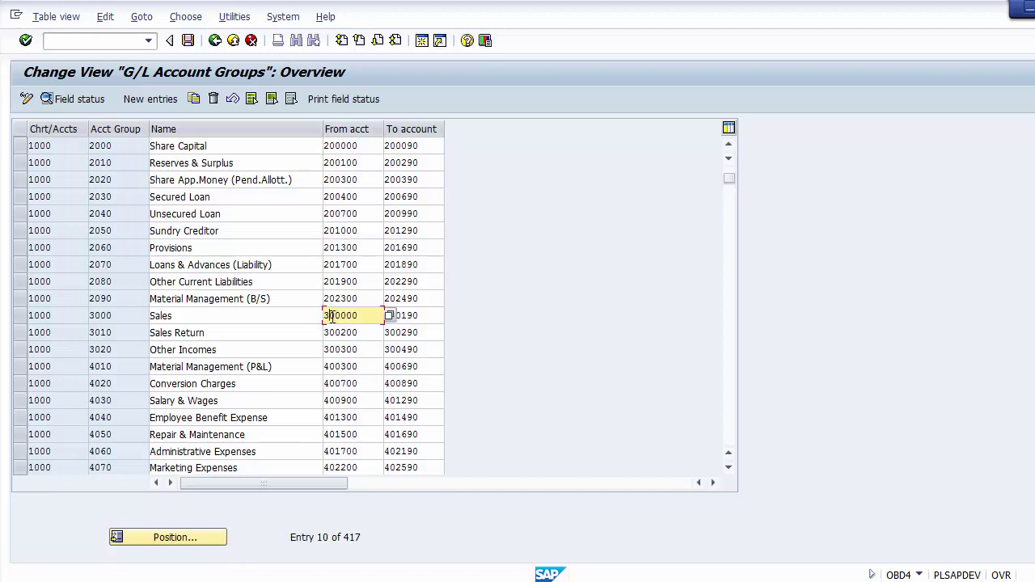
{"action": "left_click", "coordinate": [332, 331]}
{"action": "left_click", "coordinate": [331, 350]}
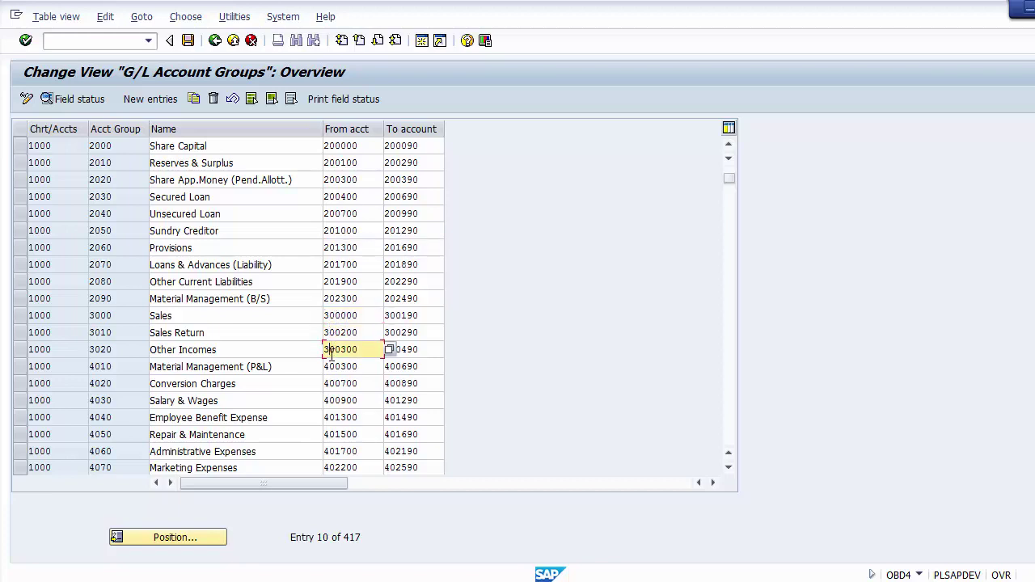
{"action": "left_click", "coordinate": [332, 331]}
{"action": "left_click", "coordinate": [332, 316]}
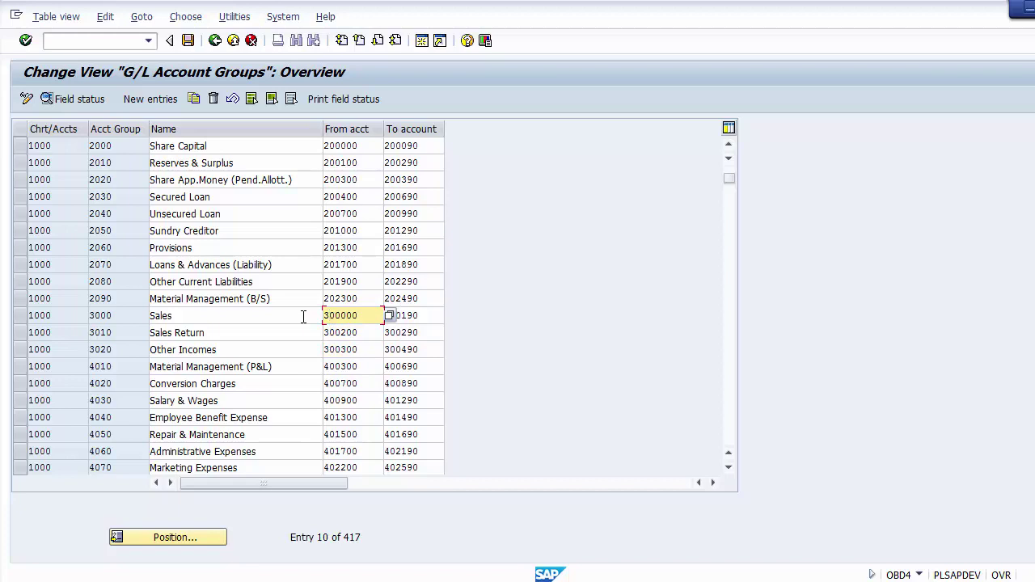
Review the income groups by name, from Sales to Other Incomes, together with their account number ranges.
{"action": "left_click", "coordinate": [303, 316]}
{"action": "left_click", "coordinate": [329, 317]}
{"action": "left_click", "coordinate": [285, 316]}
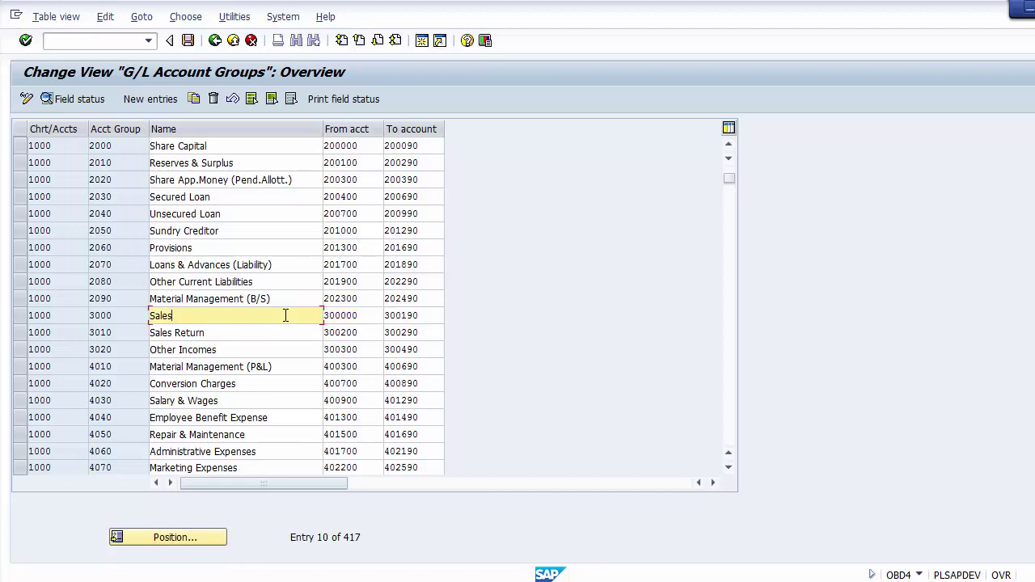
{"action": "left_click", "coordinate": [252, 336]}
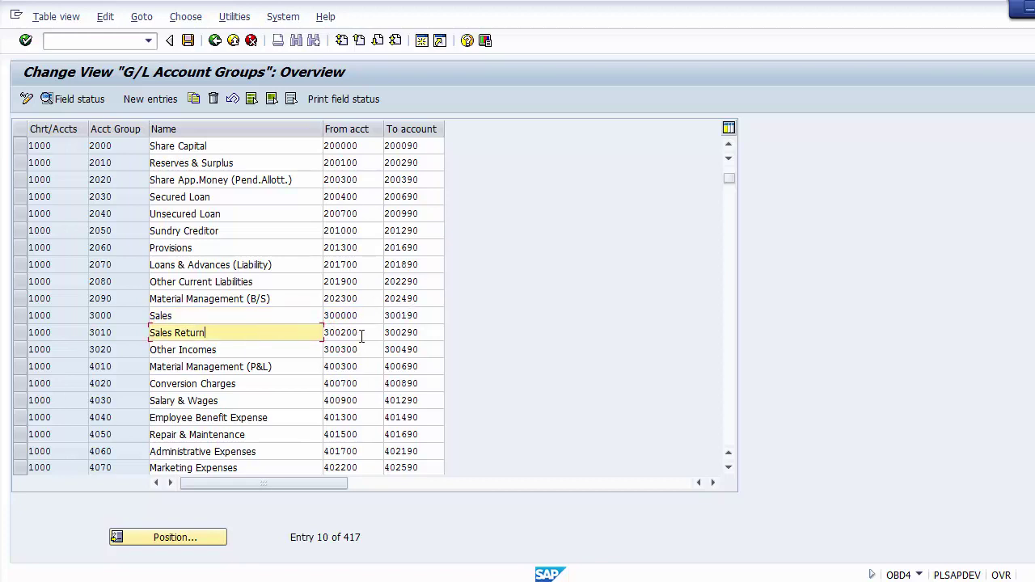
{"action": "left_click", "coordinate": [262, 352]}
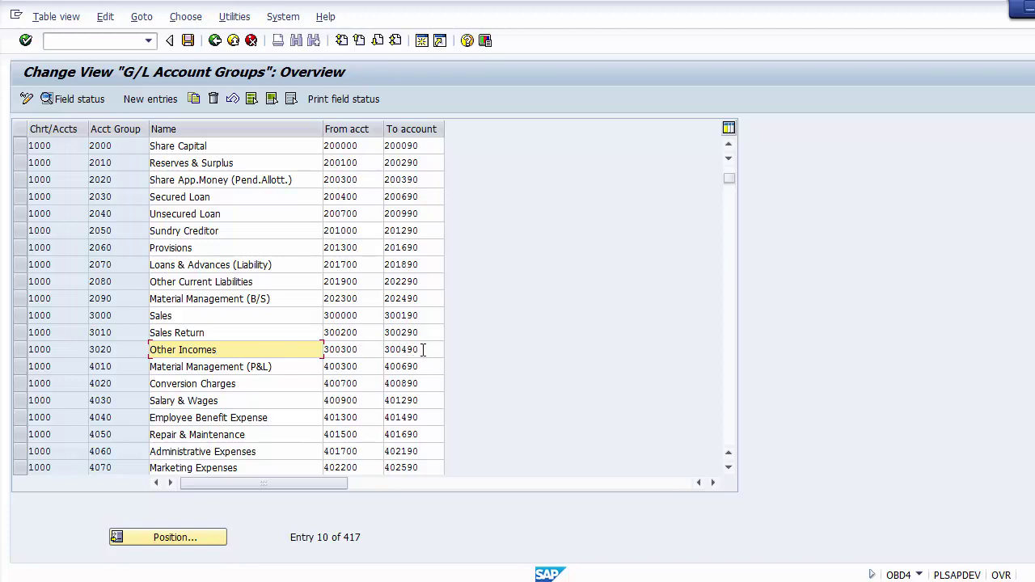
Review the expense groups Material Management (P&L), Conversion Charges and Salary & Wages.
{"action": "left_click", "coordinate": [308, 366]}
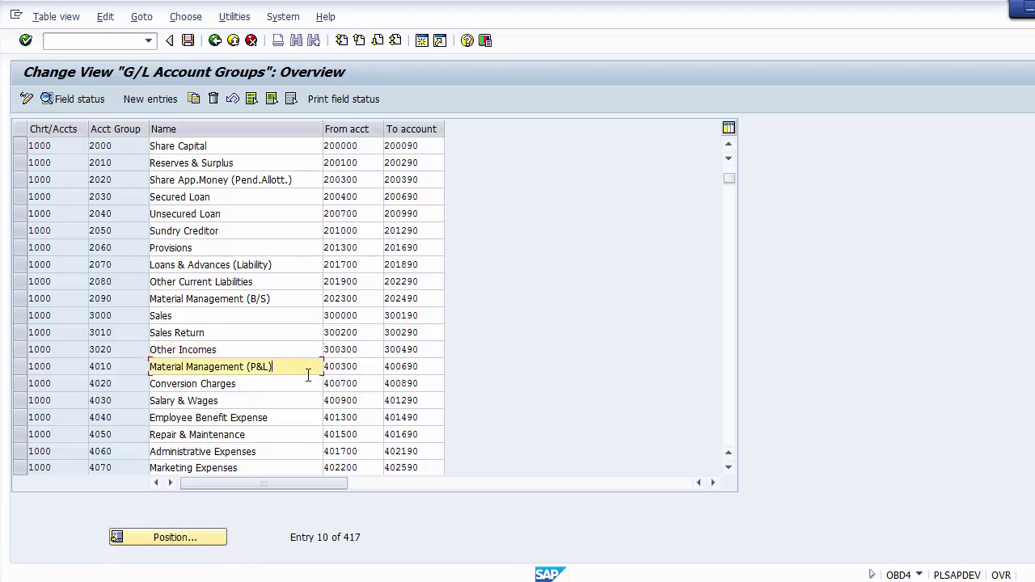
{"action": "left_click", "coordinate": [308, 383]}
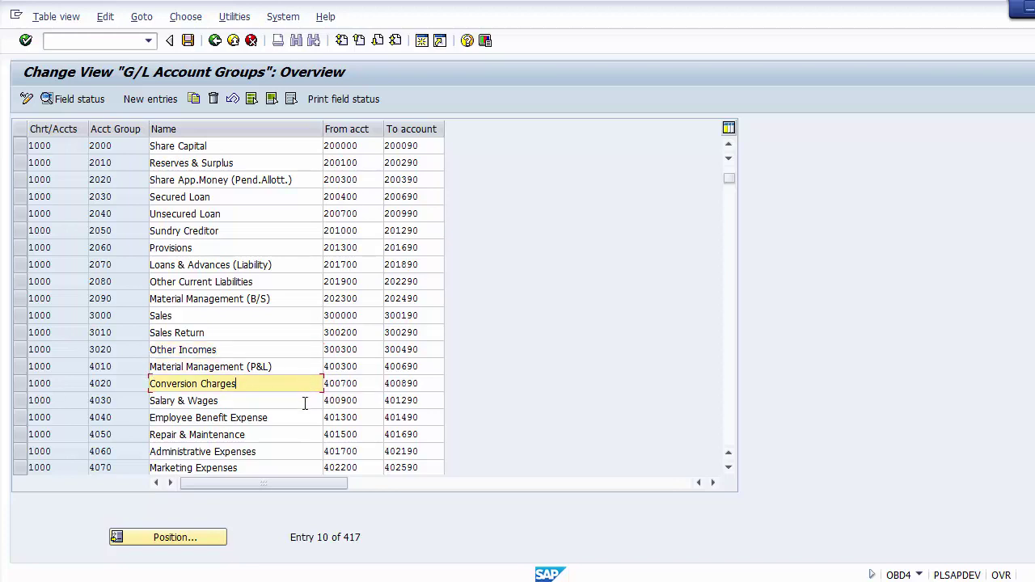
{"action": "left_click", "coordinate": [305, 400]}
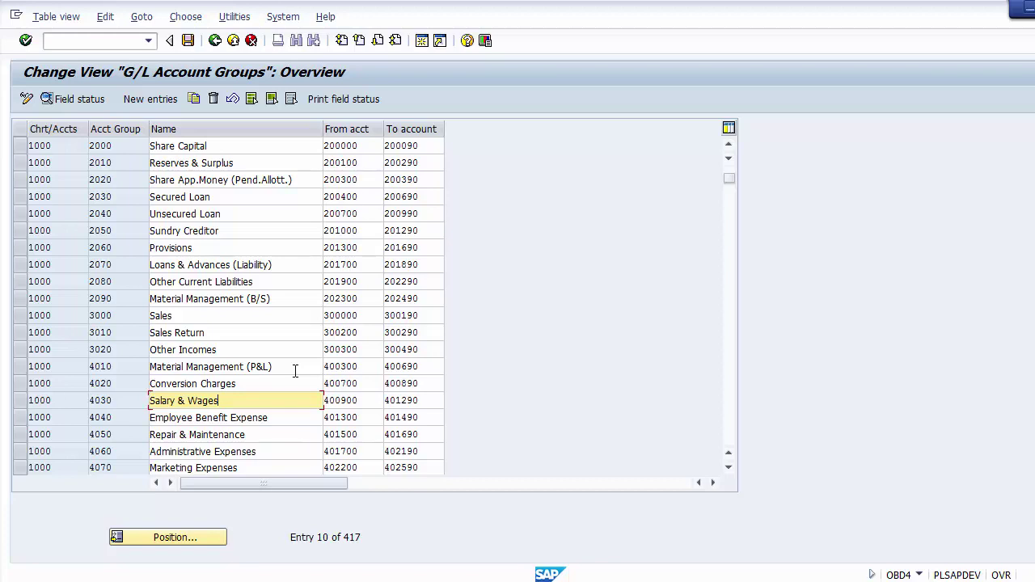
Return to the Fixed Assets group and check its starting account number.
{"action": "scroll", "coordinate": [295, 370], "scroll_direction": "up", "scroll_amount": 3}
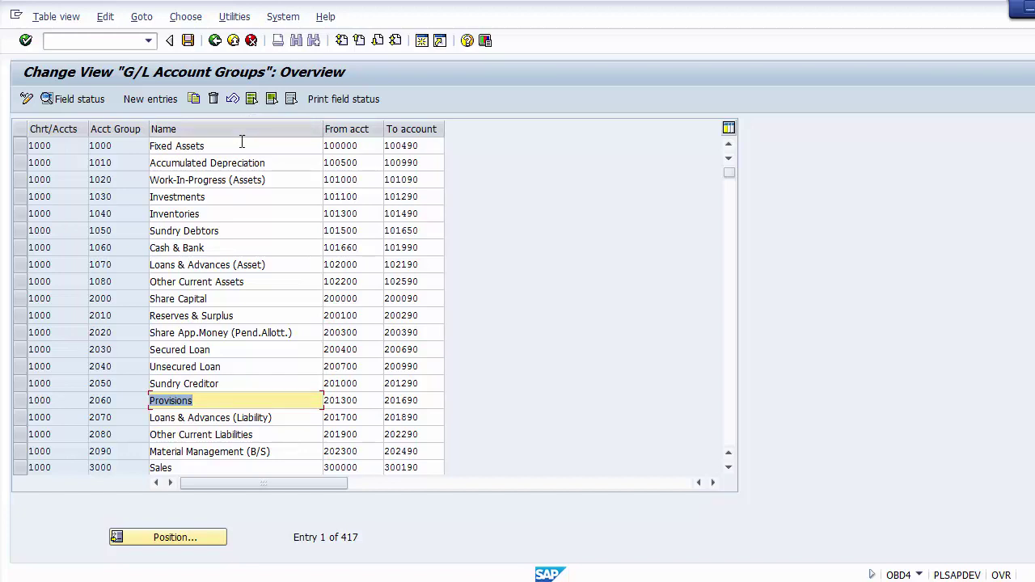
{"action": "left_click_drag", "start_coordinate": [231, 145], "coordinate": [150, 147]}
{"action": "left_click_drag", "start_coordinate": [370, 146], "coordinate": [322, 145]}
{"action": "left_click", "coordinate": [368, 145]}
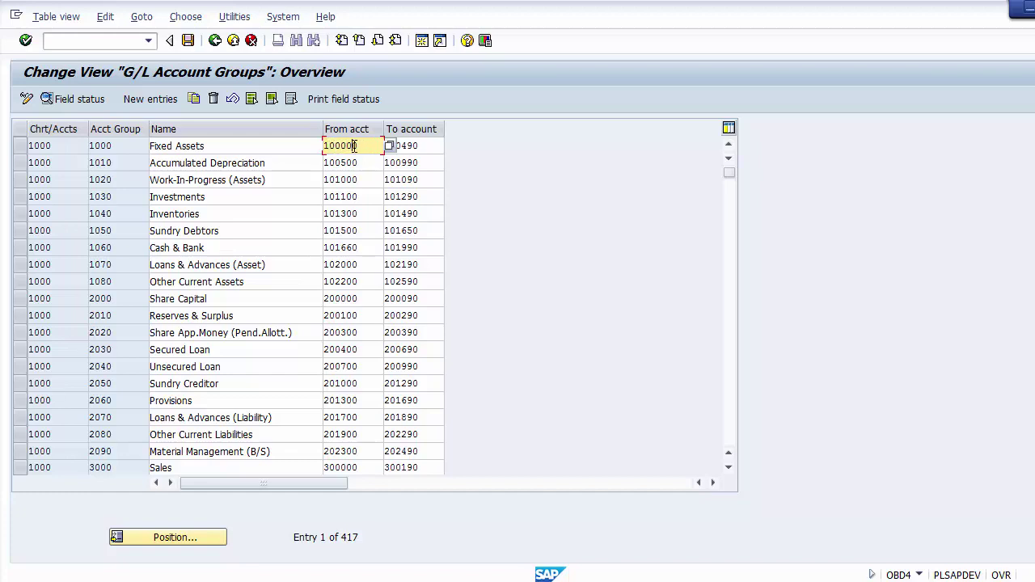
{"action": "key", "text": "Tab"}
{"action": "key", "text": "Tab"}
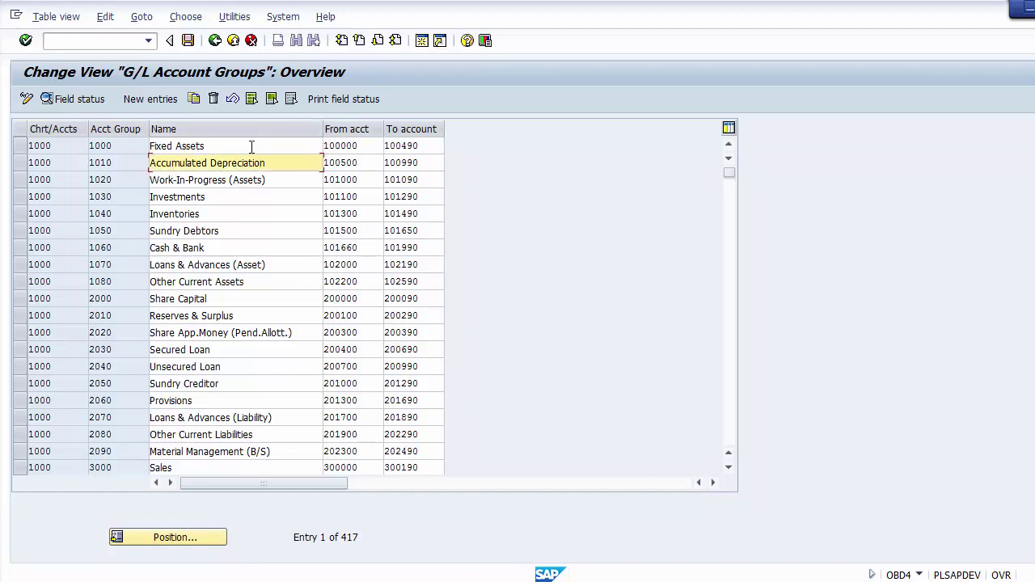
{"action": "left_click", "coordinate": [252, 146]}
Open G/L account master record maintenance in a new session with transaction FS00.
{"action": "left_click", "coordinate": [420, 44]}
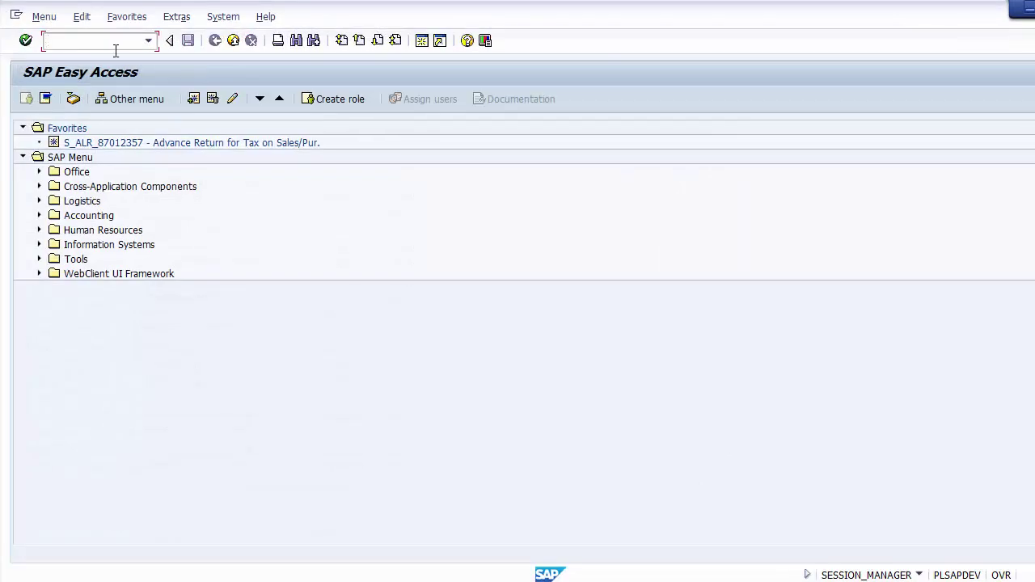
{"action": "type", "text": "fs00"}
{"action": "key", "text": "Return"}
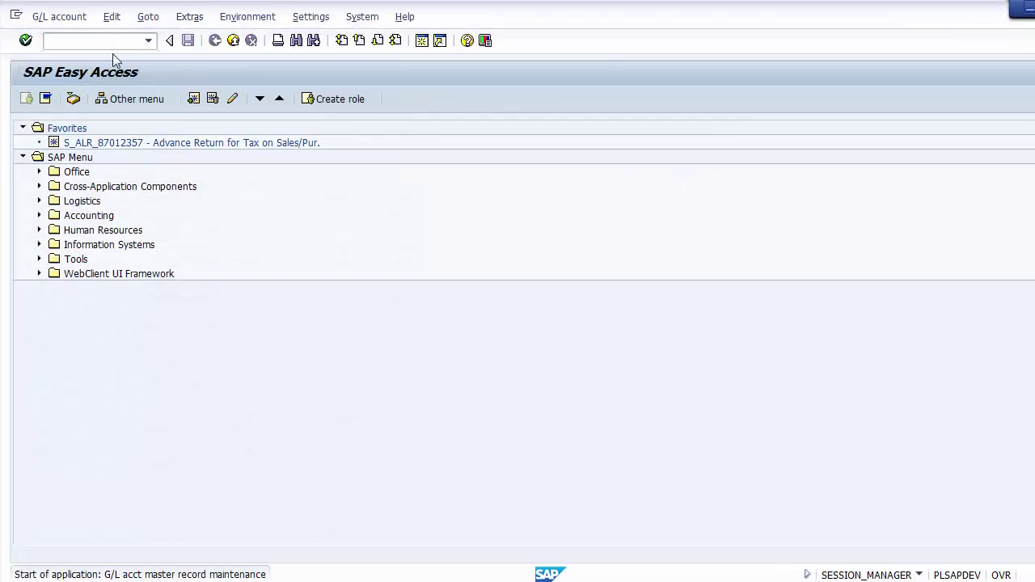
{"action": "key", "text": "BackSpace"}
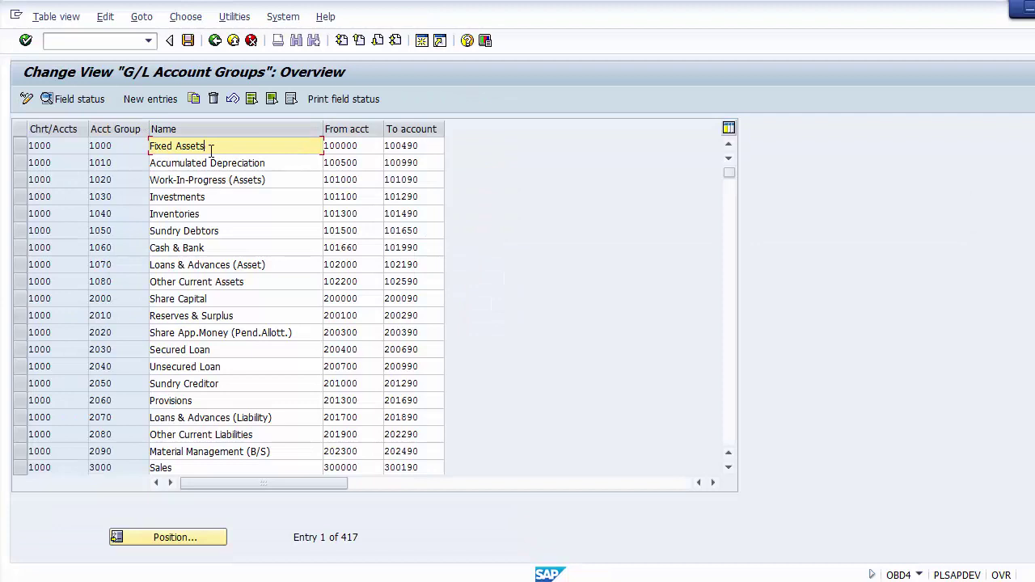
Look up the starting account number of the Fixed Assets group in the account groups session.
{"action": "left_click_drag", "start_coordinate": [213, 146], "coordinate": [147, 146]}
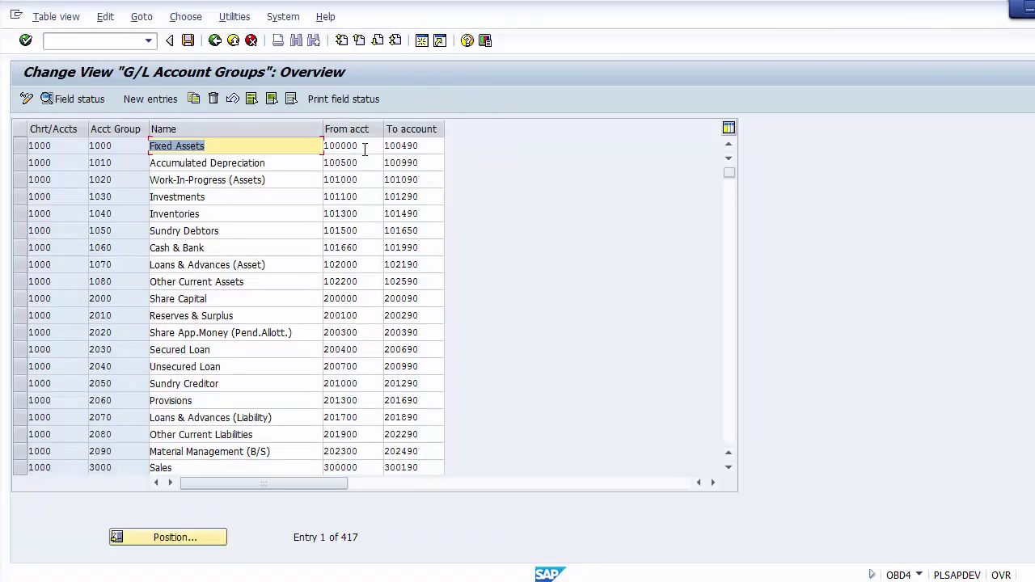
{"action": "left_click_drag", "start_coordinate": [361, 147], "coordinate": [324, 145]}
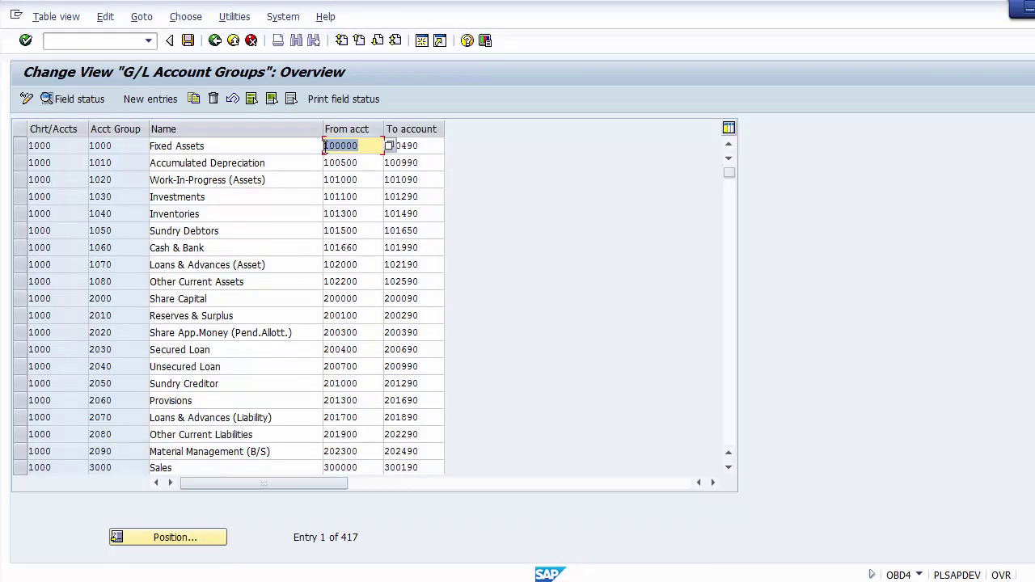
{"action": "left_click", "coordinate": [323, 146]}
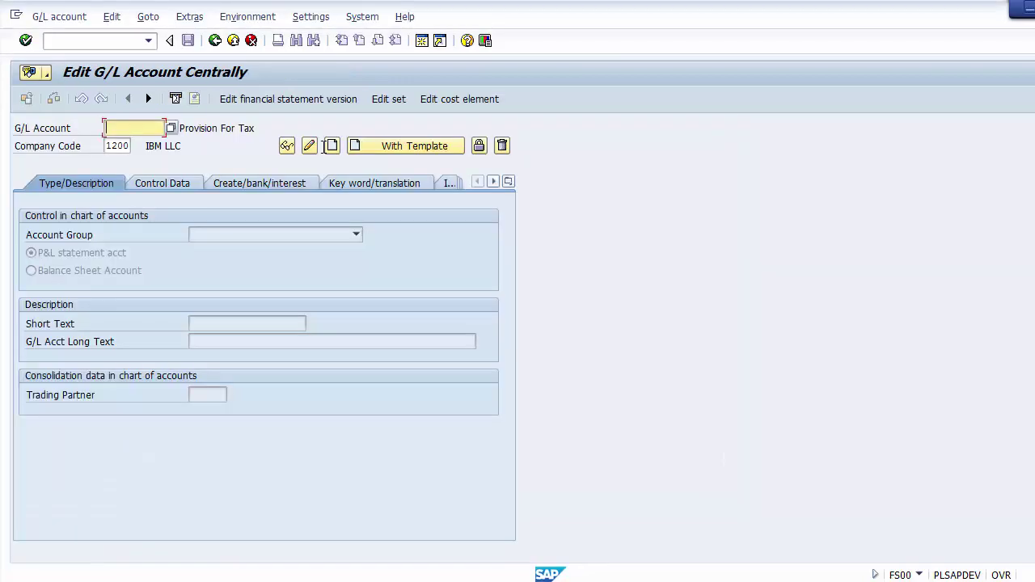
In the FS00 session, enter G/L account 100000 and check whether it exists in company code 1200.
{"action": "type", "text": "10"}
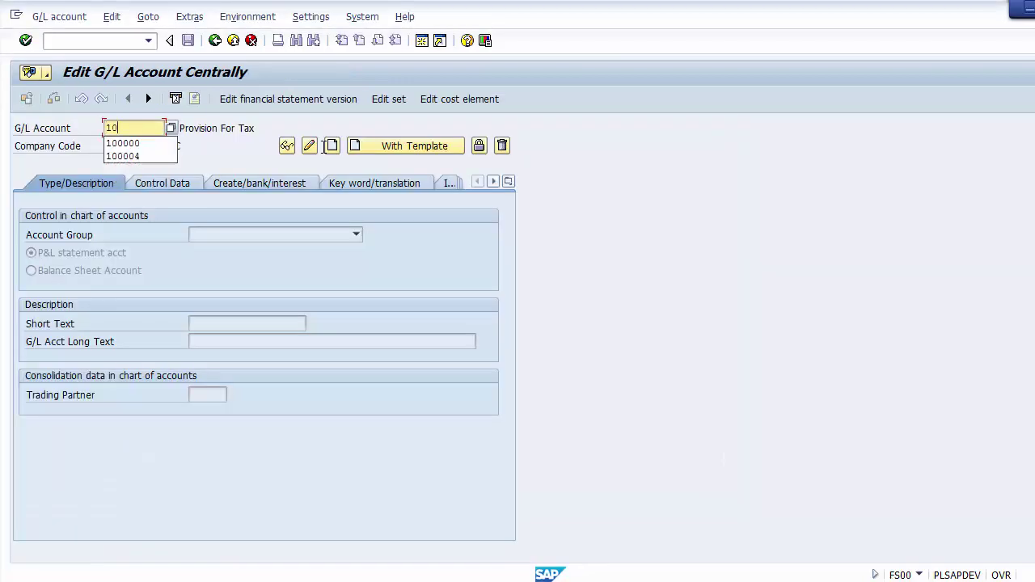
{"action": "type", "text": "0000"}
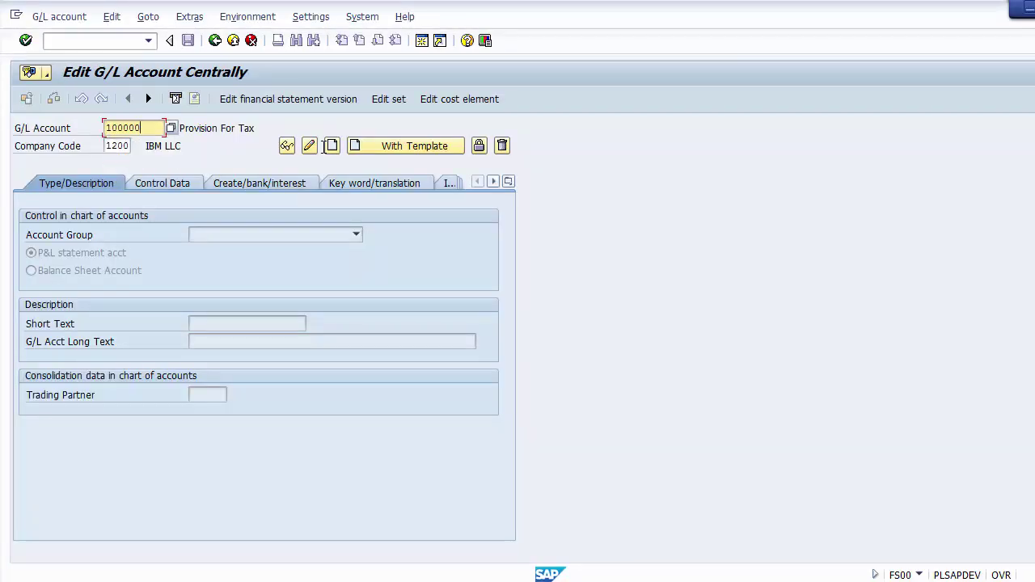
{"action": "left_click", "coordinate": [253, 149]}
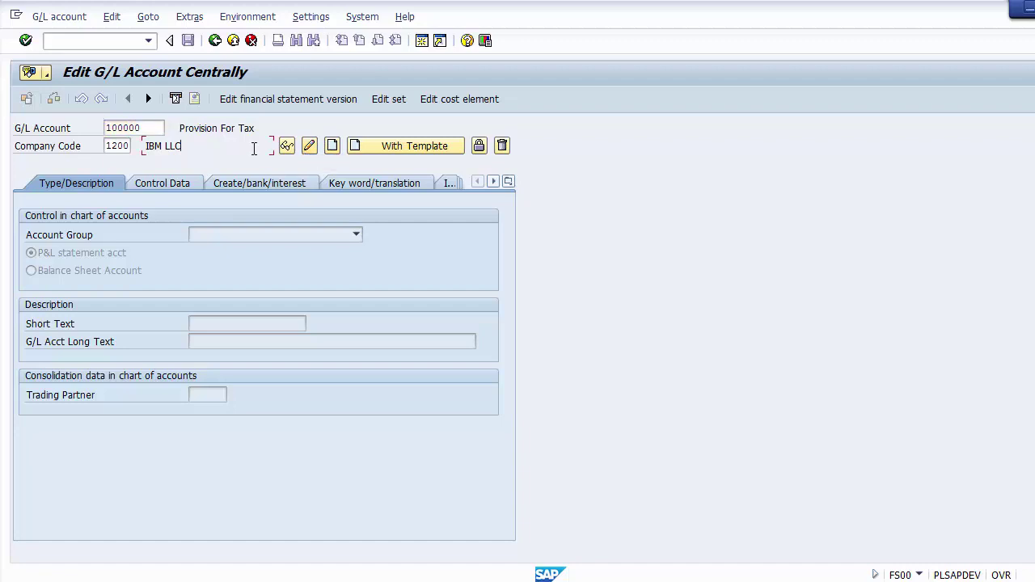
{"action": "left_click", "coordinate": [149, 130]}
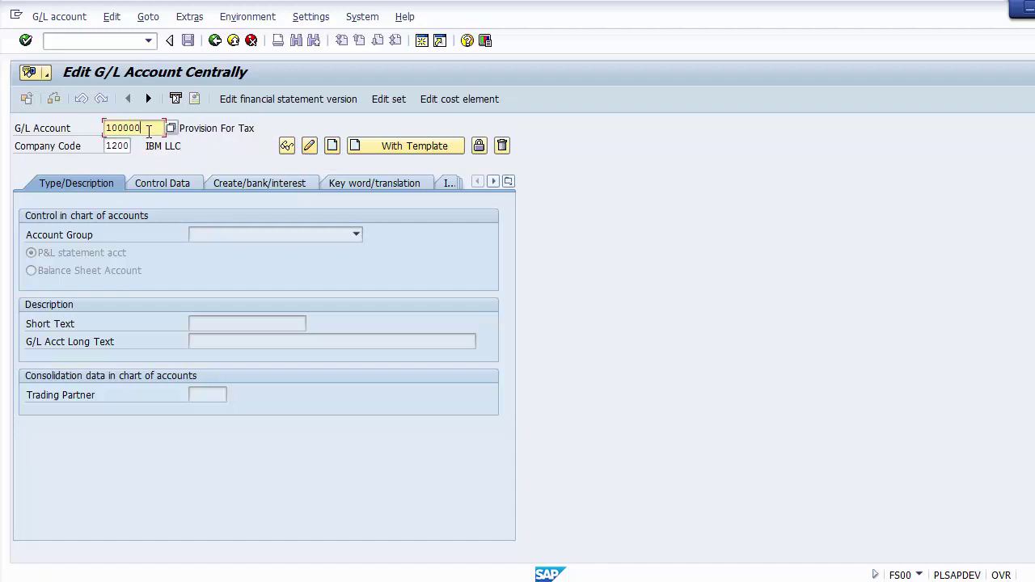
{"action": "key", "text": "Return"}
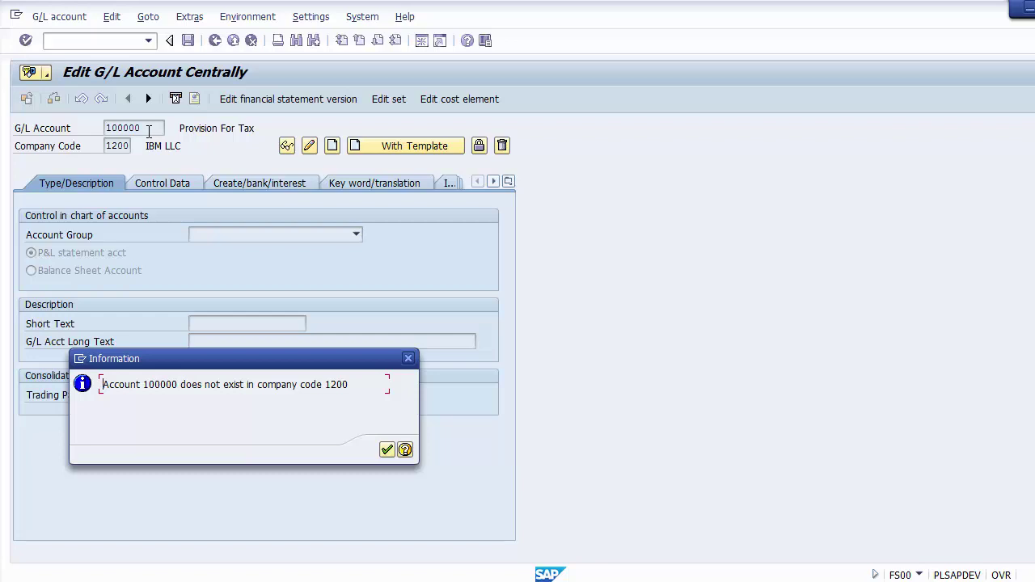
{"action": "left_click", "coordinate": [386, 451]}
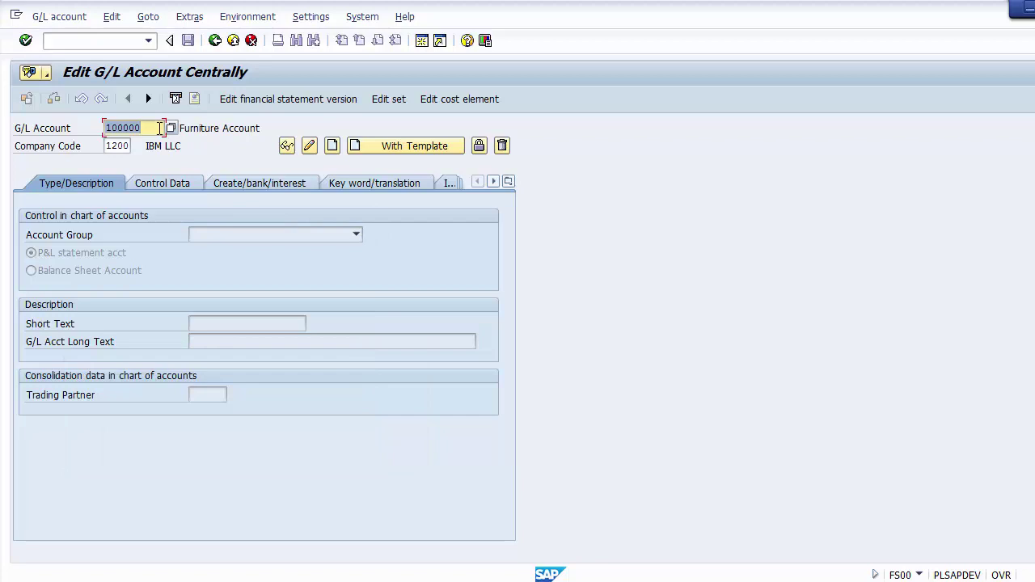
Start creating G/L account 100000 in company code 1200.
{"action": "left_click_drag", "start_coordinate": [159, 128], "coordinate": [106, 128]}
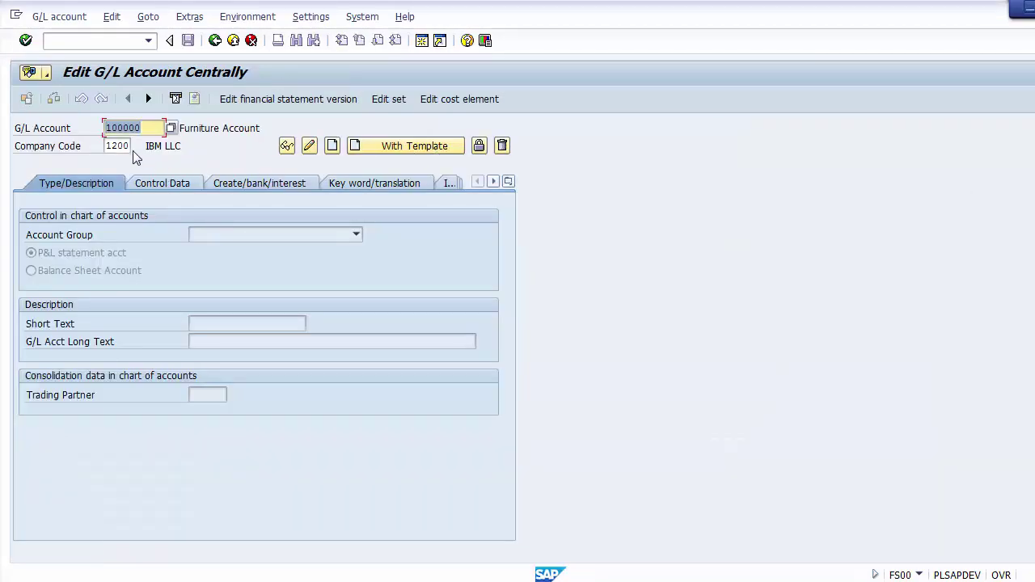
{"action": "left_click", "coordinate": [130, 146]}
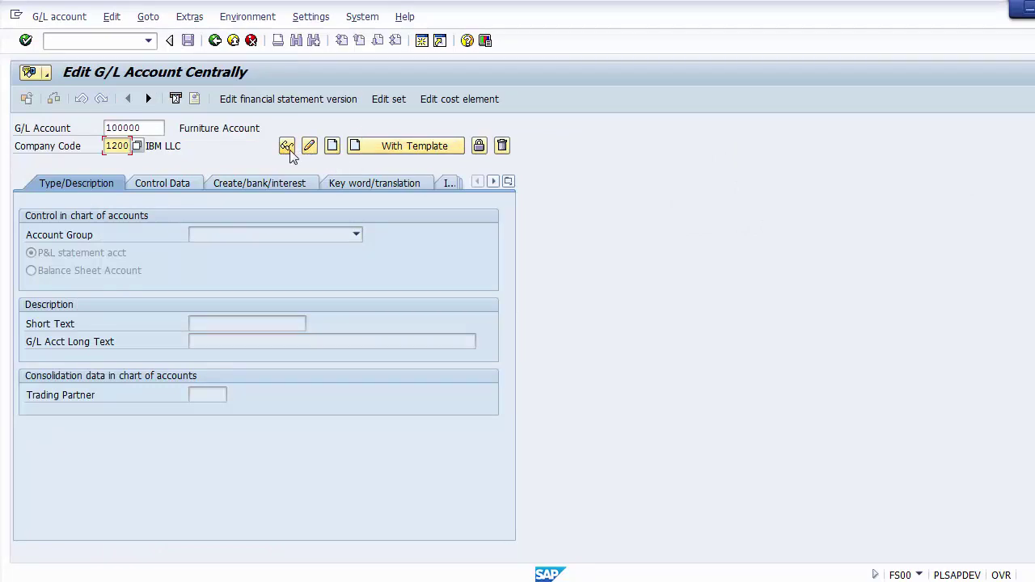
{"action": "left_click", "coordinate": [331, 147]}
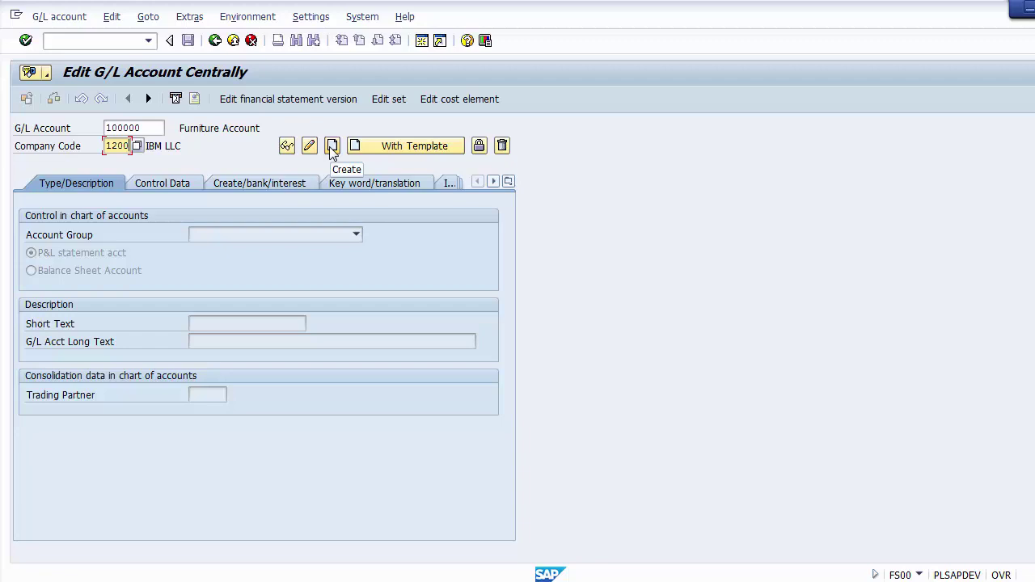
{"action": "left_click", "coordinate": [331, 149]}
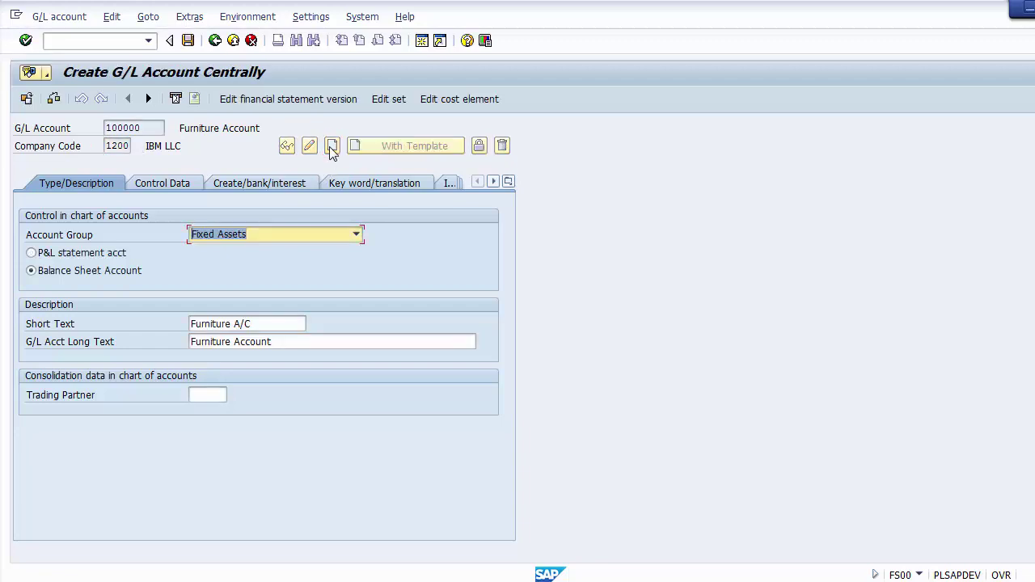
Clear the prefilled long text and short text of the new G/L account.
{"action": "left_click", "coordinate": [284, 343]}
{"action": "key", "text": "BackSpace"}
{"action": "key", "text": "BackSpace"}
{"action": "key", "text": "BackSpace"}
{"action": "key", "text": "BackSpace"}
{"action": "key", "text": "BackSpace"}
{"action": "key", "text": "BackSpace"}
{"action": "key", "text": "BackSpace"}
{"action": "key", "text": "BackSpace"}
{"action": "key", "text": "BackSpace"}
{"action": "key", "text": "BackSpace"}
{"action": "key", "text": "BackSpace"}
{"action": "key", "text": "BackSpace"}
{"action": "key", "text": "BackSpace"}
{"action": "key", "text": "BackSpace"}
{"action": "key", "text": "BackSpace"}
{"action": "key", "text": "BackSpace"}
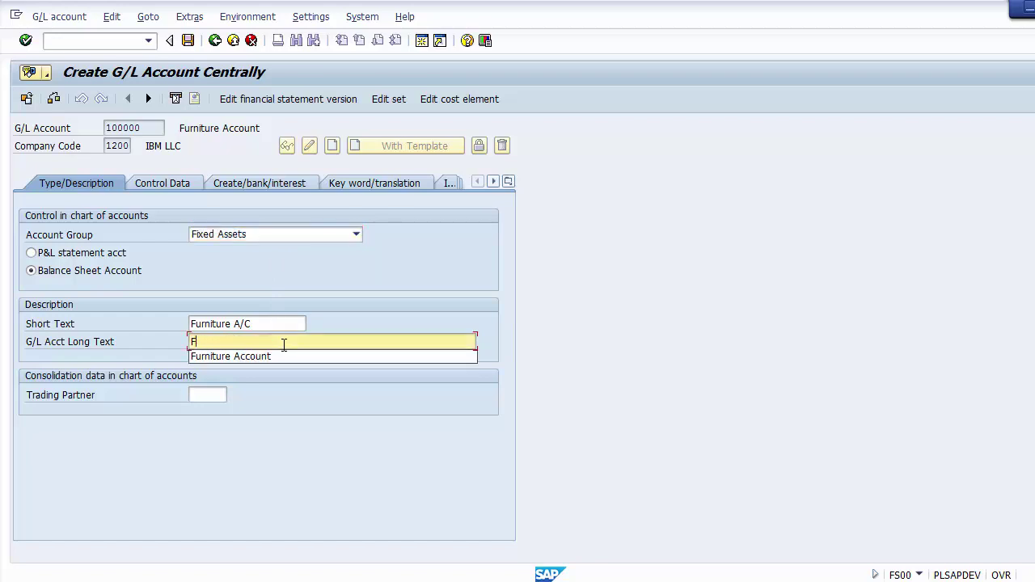
{"action": "key", "text": "BackSpace"}
{"action": "left_click", "coordinate": [270, 324]}
{"action": "key", "text": "BackSpace"}
{"action": "key", "text": "BackSpace"}
{"action": "key", "text": "BackSpace"}
{"action": "key", "text": "BackSpace"}
{"action": "key", "text": "BackSpace"}
{"action": "key", "text": "BackSpace"}
{"action": "key", "text": "BackSpace"}
{"action": "key", "text": "BackSpace"}
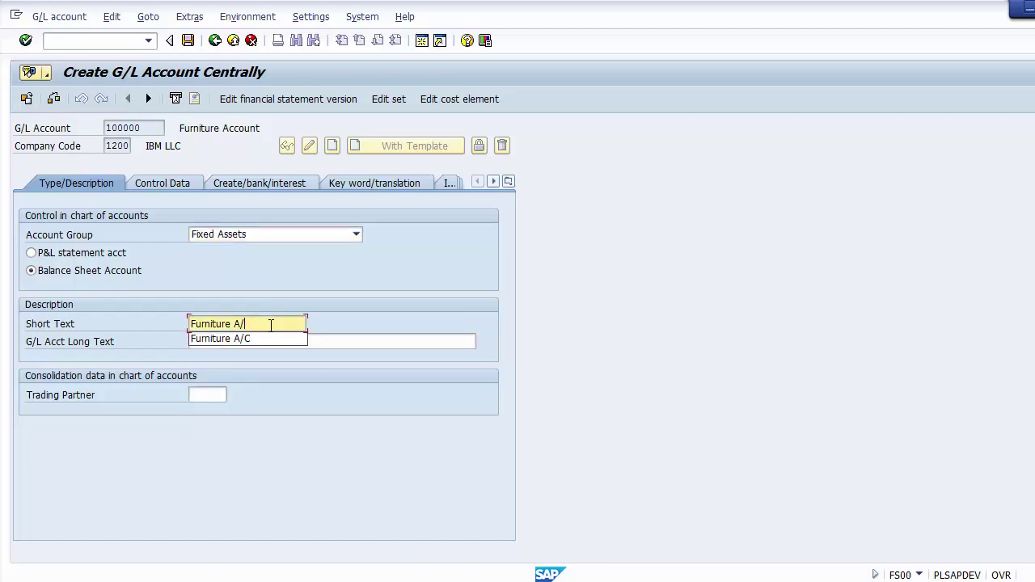
{"action": "key", "text": "BackSpace"}
{"action": "key", "text": "BackSpace"}
{"action": "key", "text": "BackSpace"}
{"action": "key", "text": "BackSpace"}
{"action": "key", "text": "BackSpace"}
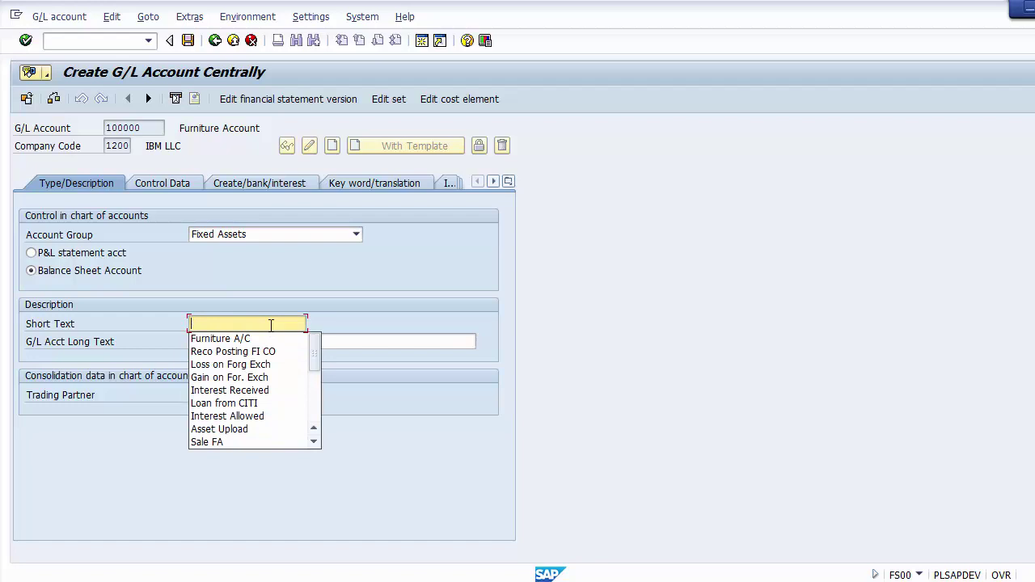
Check the group name in the account groups session, then assign the account to Fixed Assets as a balance sheet account.
{"action": "left_click", "coordinate": [246, 236]}
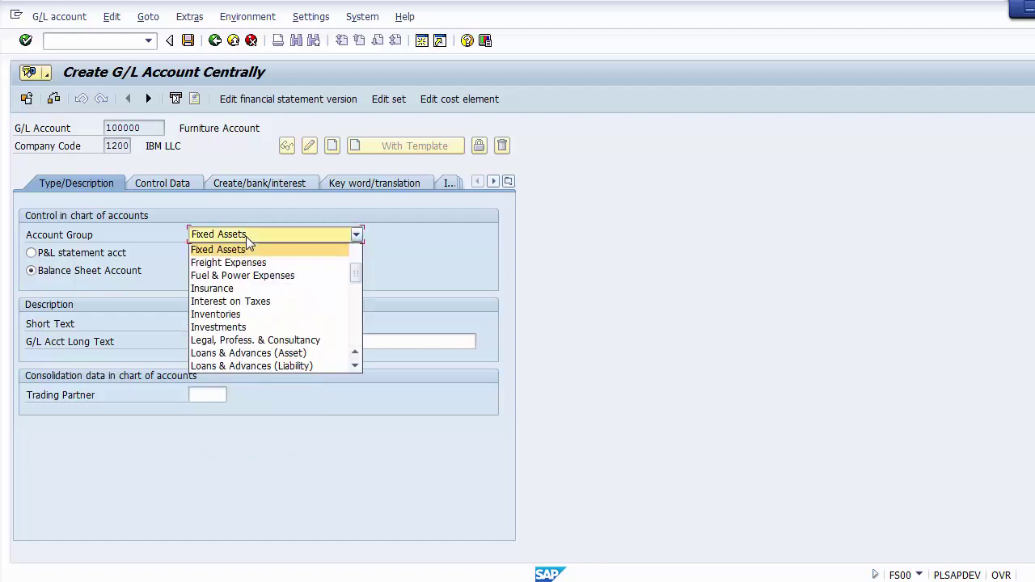
{"action": "double_click", "coordinate": [171, 232]}
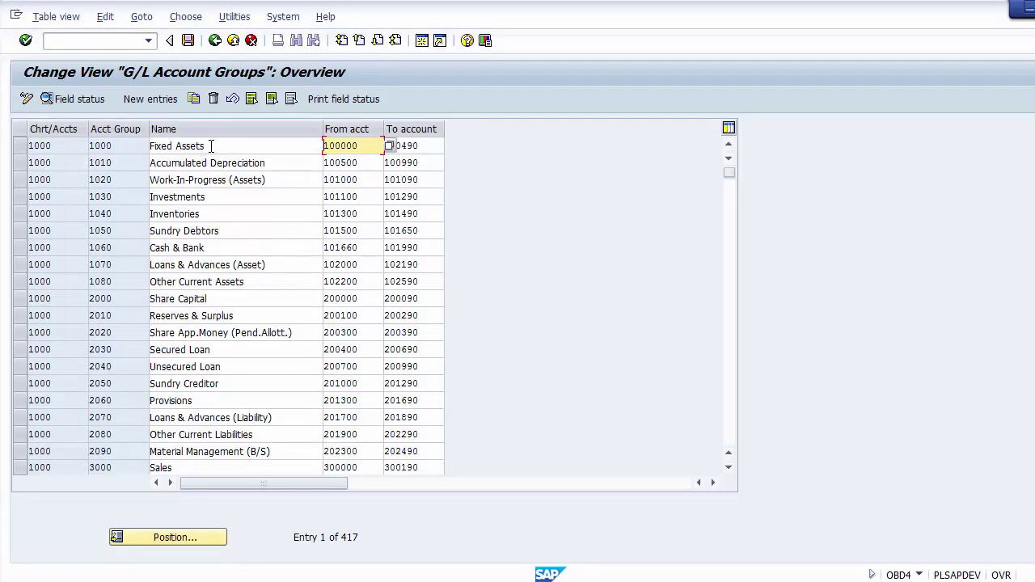
{"action": "left_click", "coordinate": [211, 146]}
{"action": "key", "text": "F3"}
{"action": "left_click", "coordinate": [256, 232]}
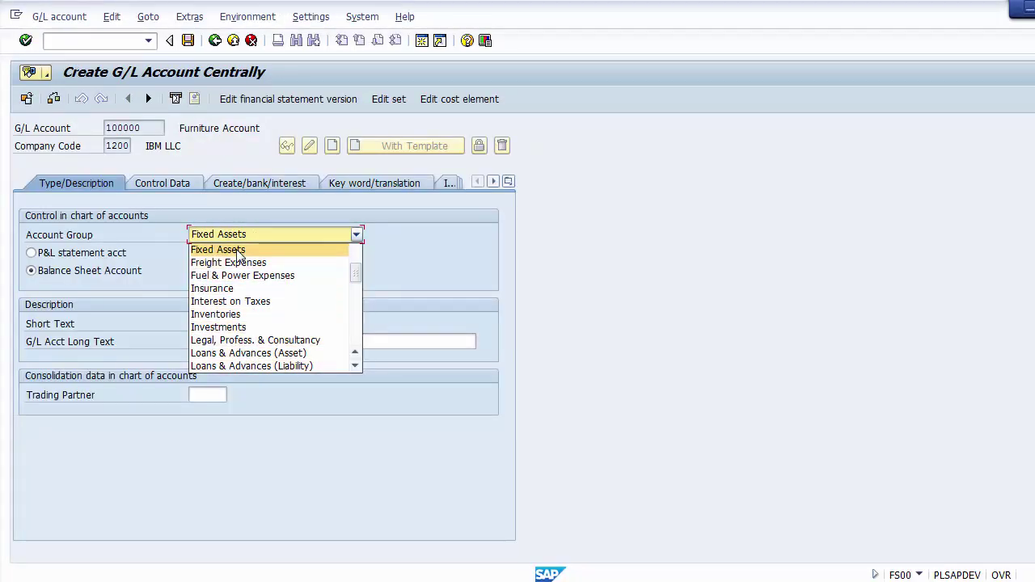
{"action": "left_click", "coordinate": [236, 250]}
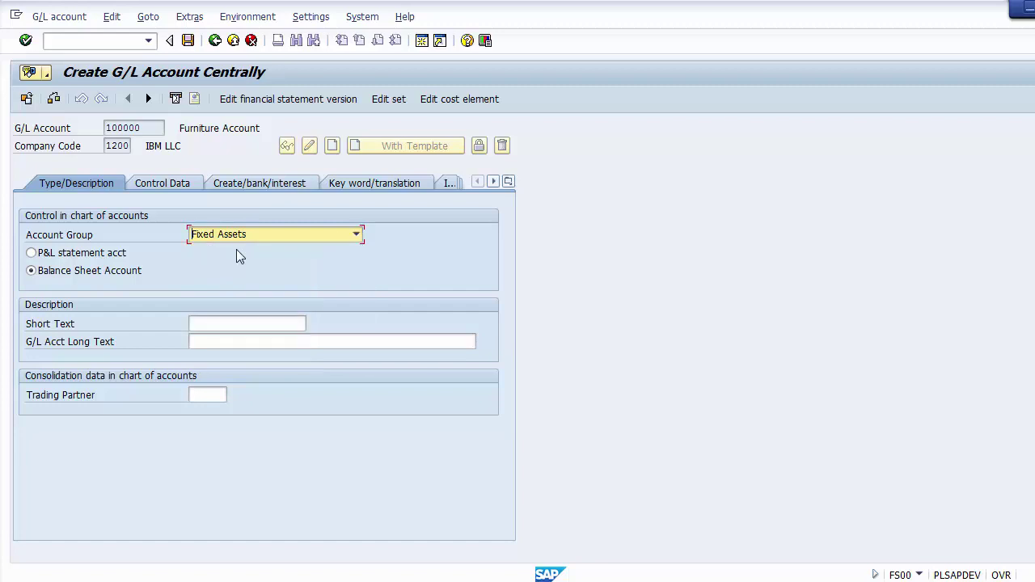
{"action": "left_click", "coordinate": [94, 269]}
{"action": "left_click", "coordinate": [93, 271]}
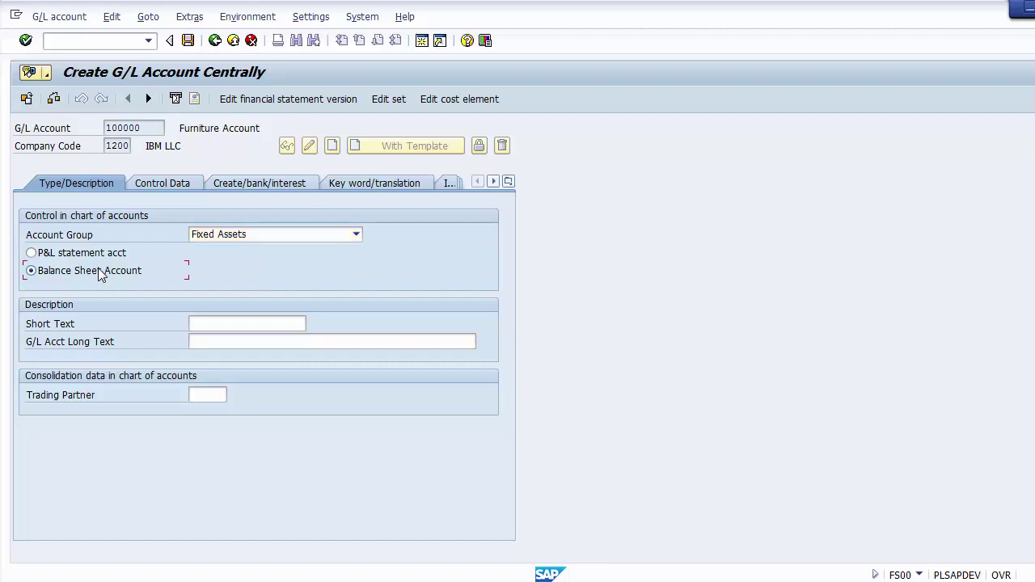
Enter Land Account as both the short text and the G/L account long text.
{"action": "left_click", "coordinate": [233, 324]}
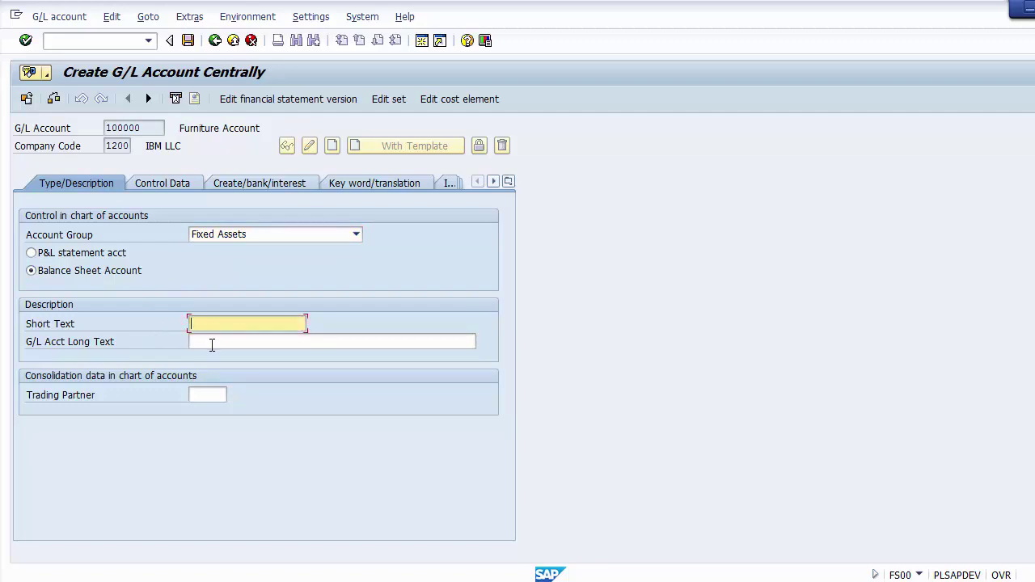
{"action": "left_click", "coordinate": [212, 341]}
{"action": "left_click", "coordinate": [208, 325]}
{"action": "type", "text": "Lamp"}
{"action": "type", "text": " Account"}
{"action": "left_click", "coordinate": [239, 340]}
{"action": "type", "text": "Land Account"}
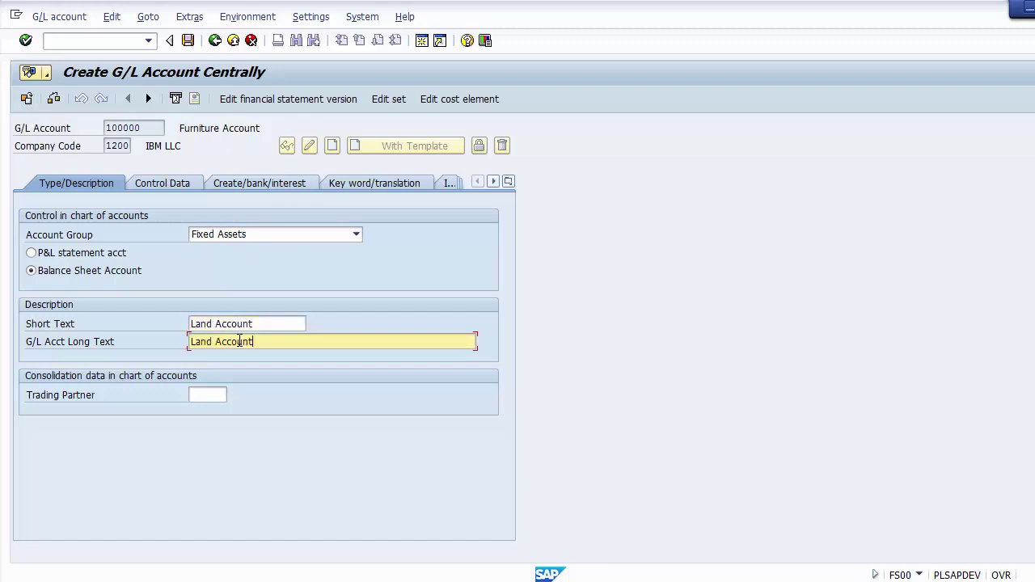
{"action": "left_click", "coordinate": [257, 323]}
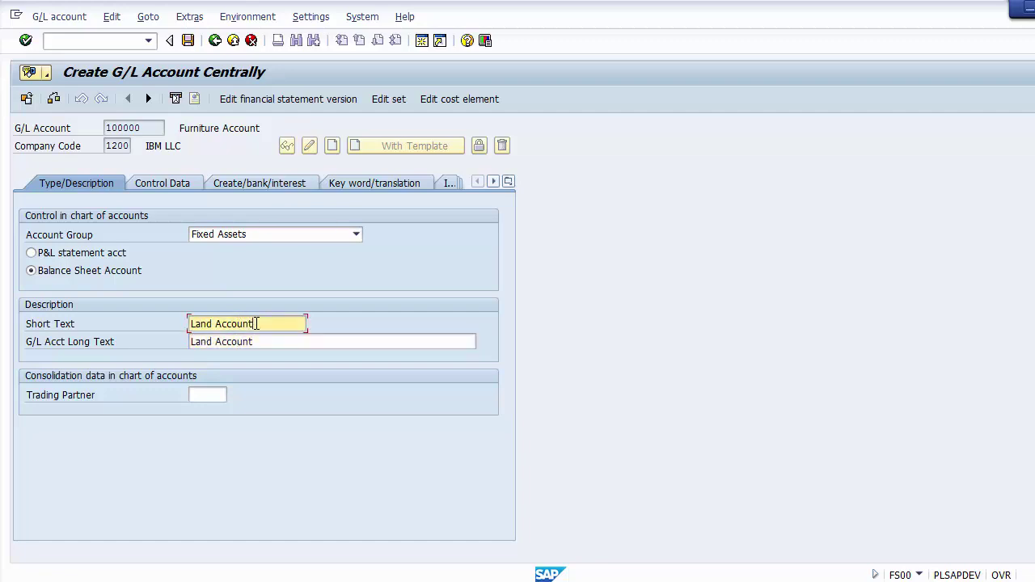
{"action": "left_click", "coordinate": [269, 344]}
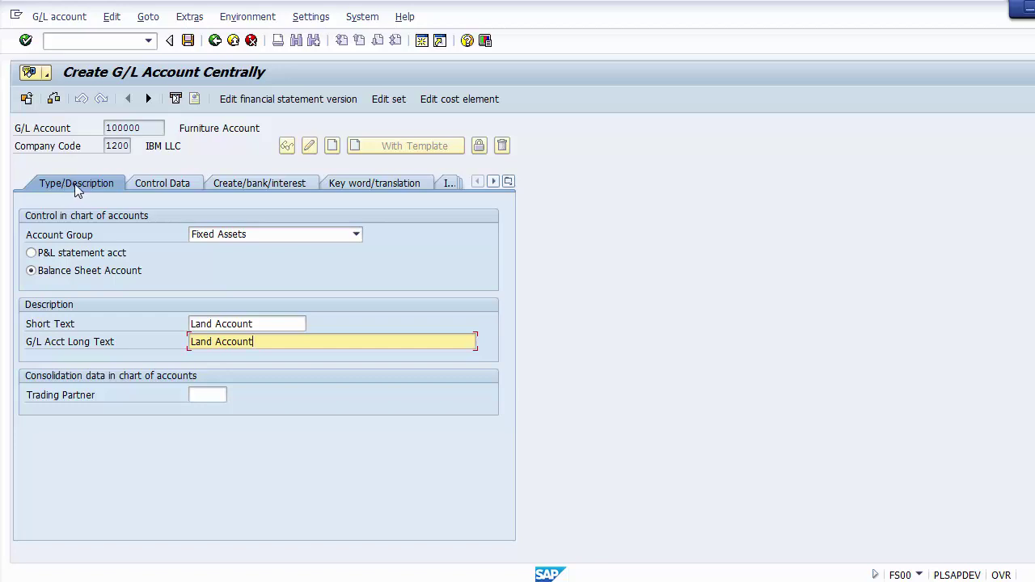
In the account's control data, enable line item display and set the sort key to 001 (Posting date).
{"action": "left_click", "coordinate": [168, 184]}
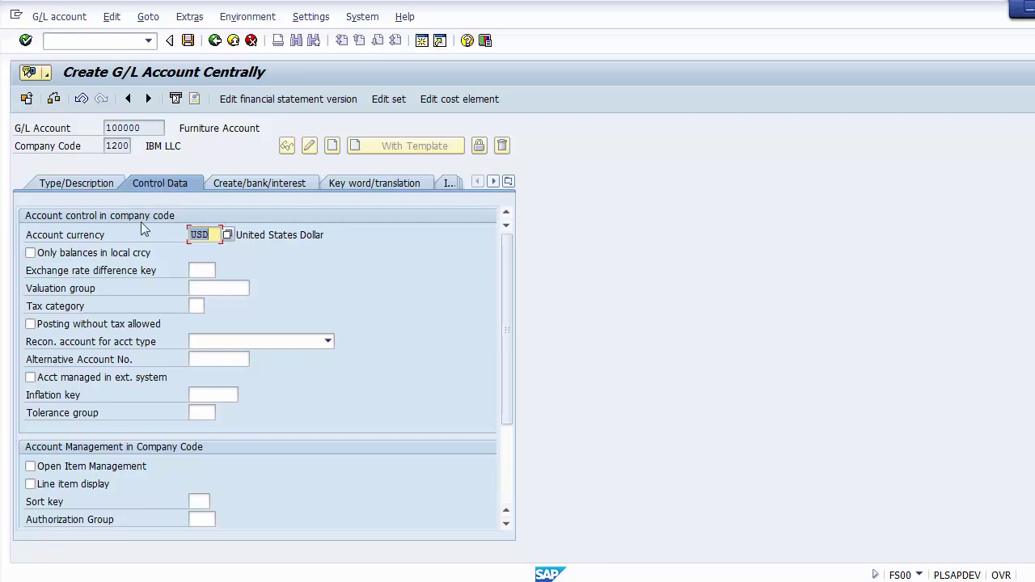
{"action": "left_click", "coordinate": [103, 235]}
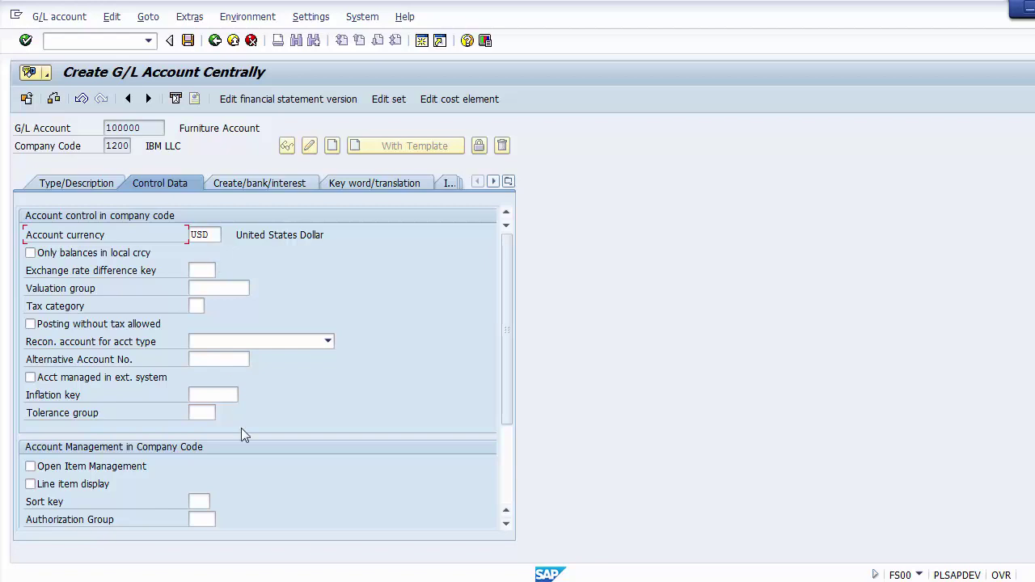
{"action": "left_click", "coordinate": [72, 485]}
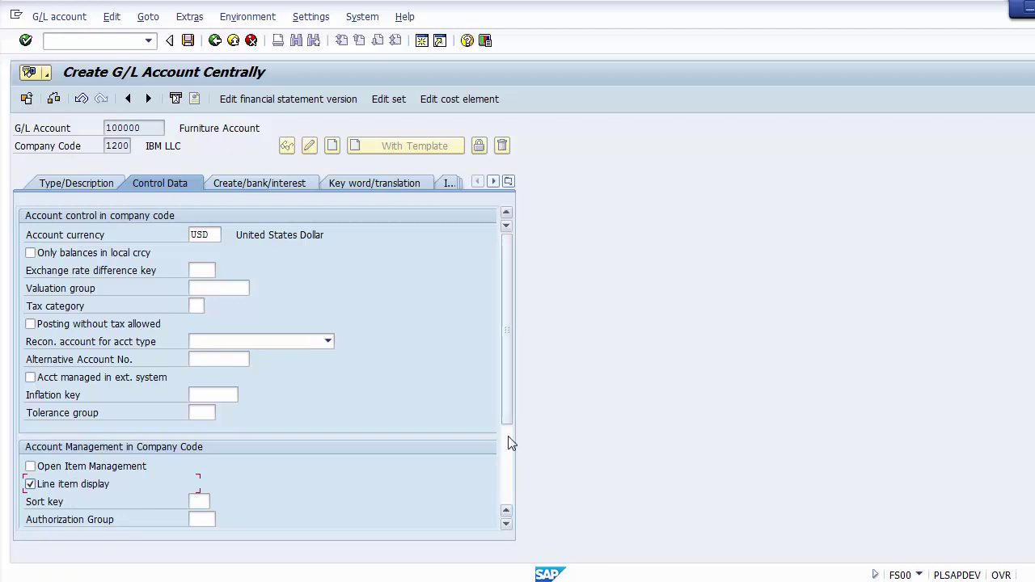
{"action": "left_click_drag", "start_coordinate": [508, 432], "coordinate": [485, 464]}
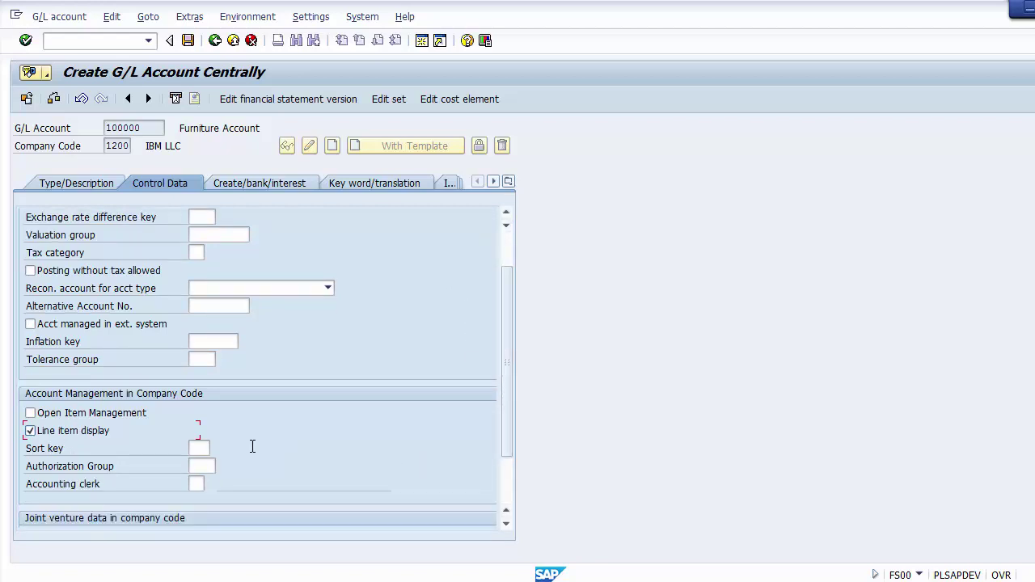
{"action": "left_click", "coordinate": [206, 448]}
{"action": "key", "text": "F4"}
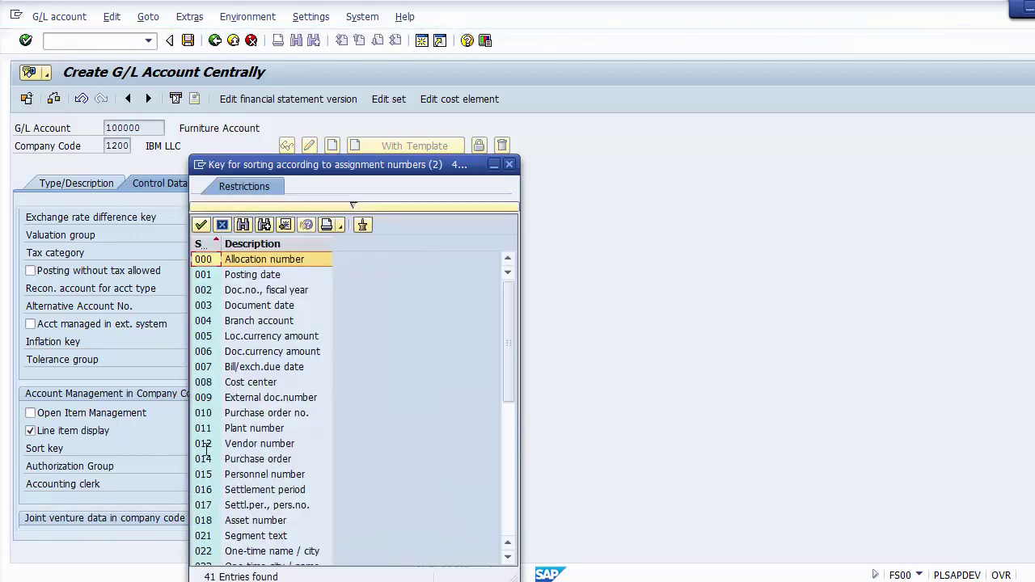
{"action": "left_click", "coordinate": [256, 278]}
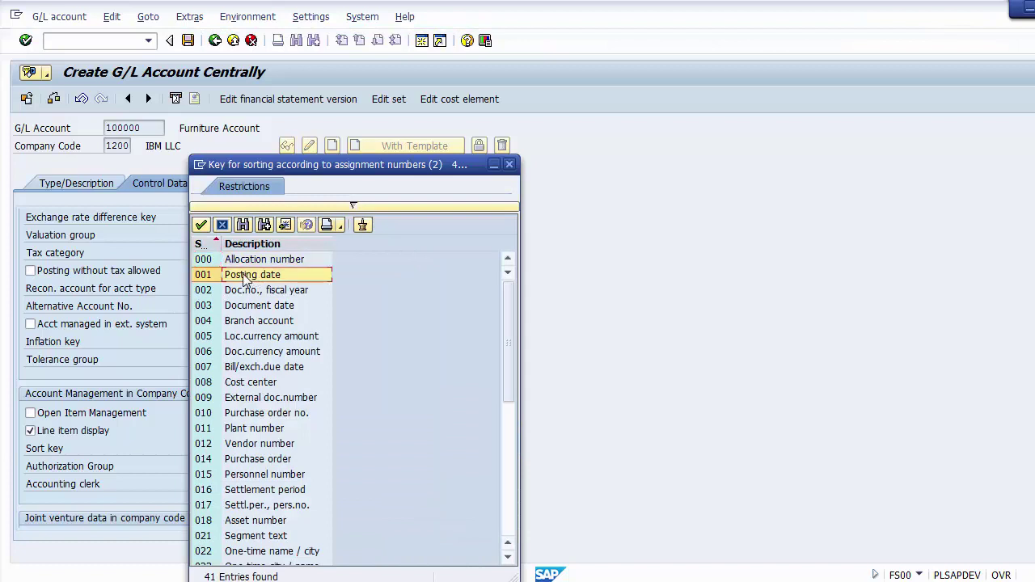
{"action": "double_click", "coordinate": [245, 279]}
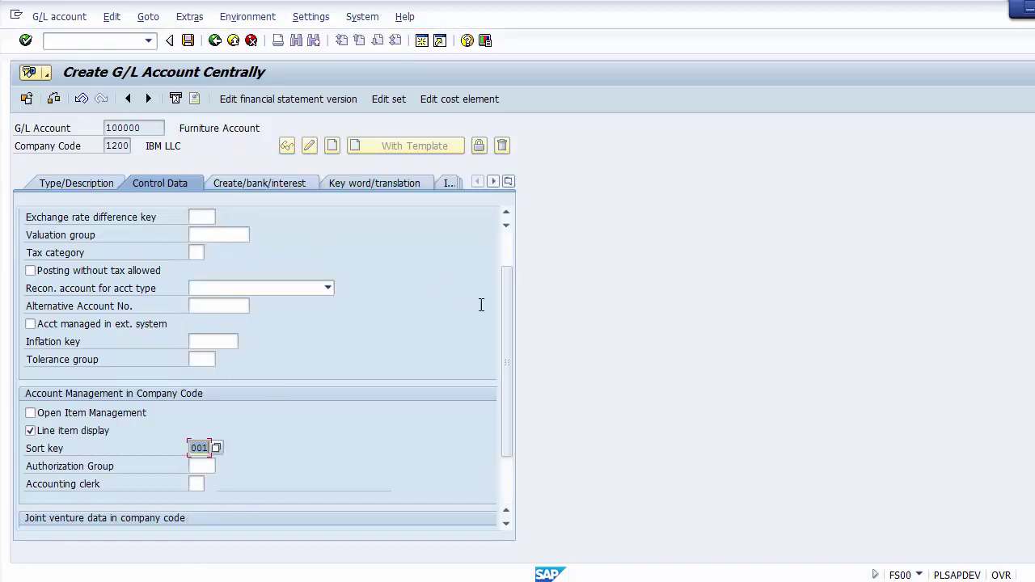
{"action": "left_click_drag", "start_coordinate": [503, 323], "coordinate": [506, 306]}
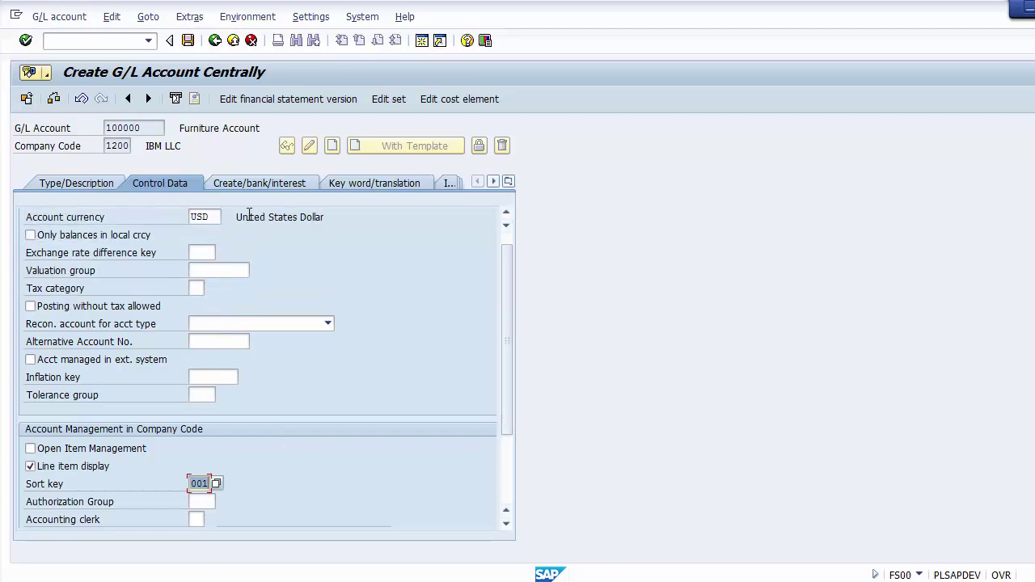
{"action": "left_click", "coordinate": [75, 475]}
{"action": "left_click", "coordinate": [75, 474]}
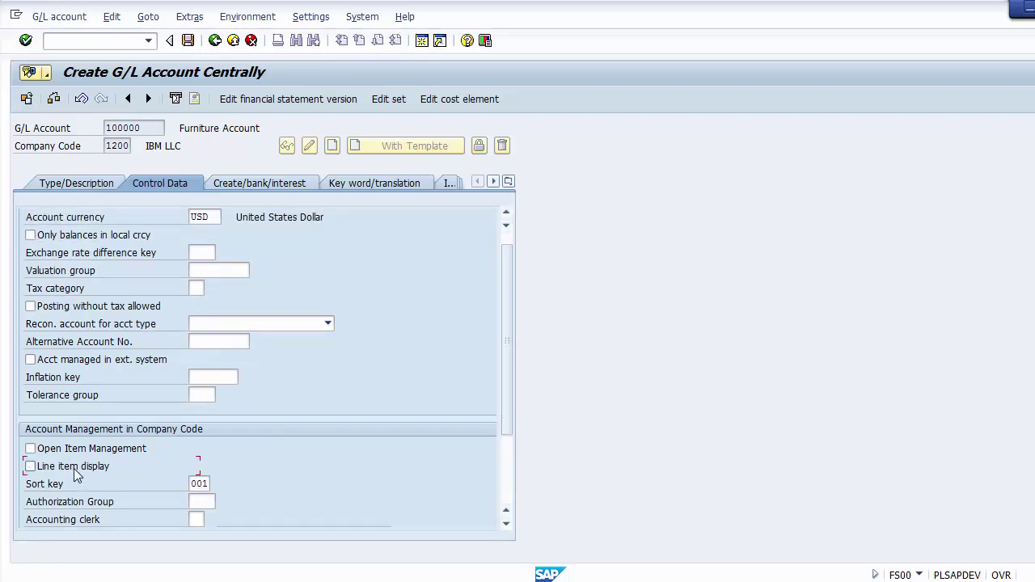
{"action": "left_click", "coordinate": [194, 483]}
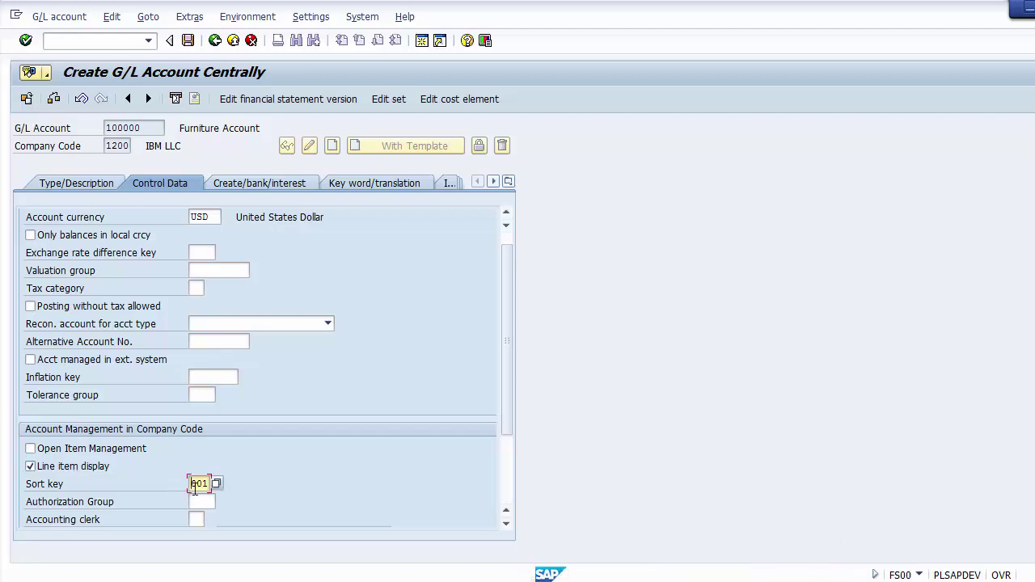
Set the field status group to G001 and save the G/L account, accepting the warning messages.
{"action": "left_click", "coordinate": [251, 183]}
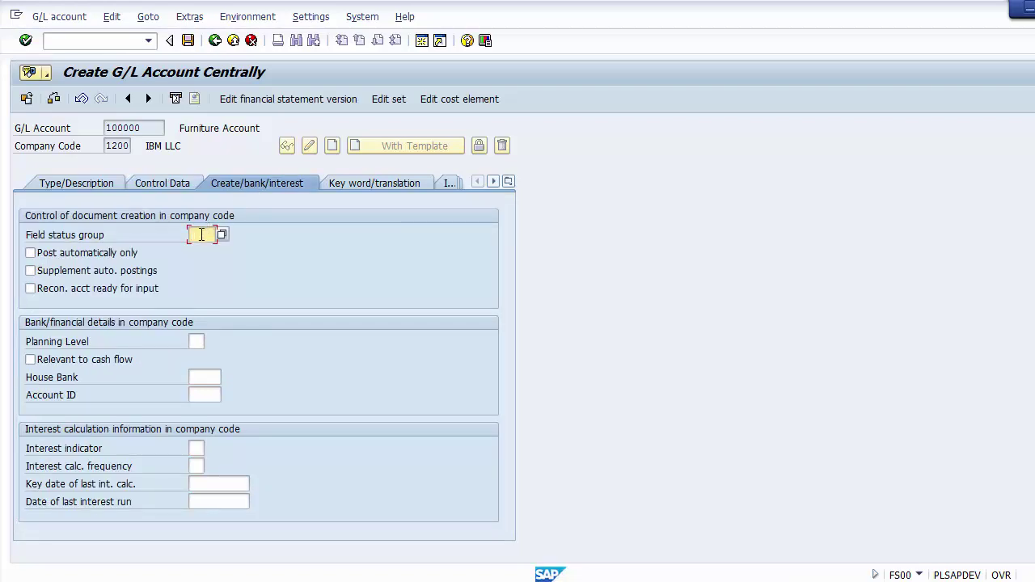
{"action": "left_click", "coordinate": [49, 237]}
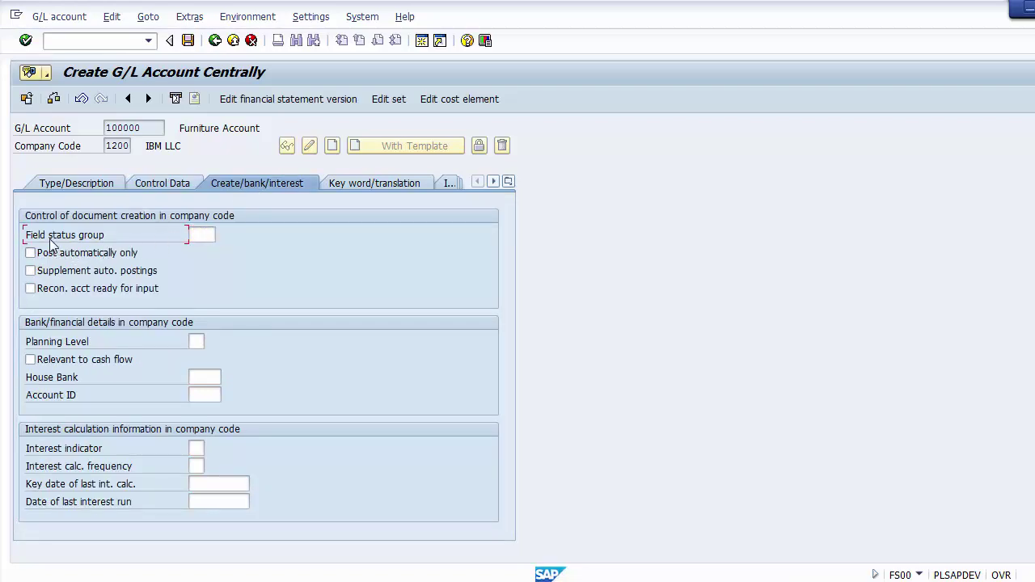
{"action": "left_click", "coordinate": [203, 233]}
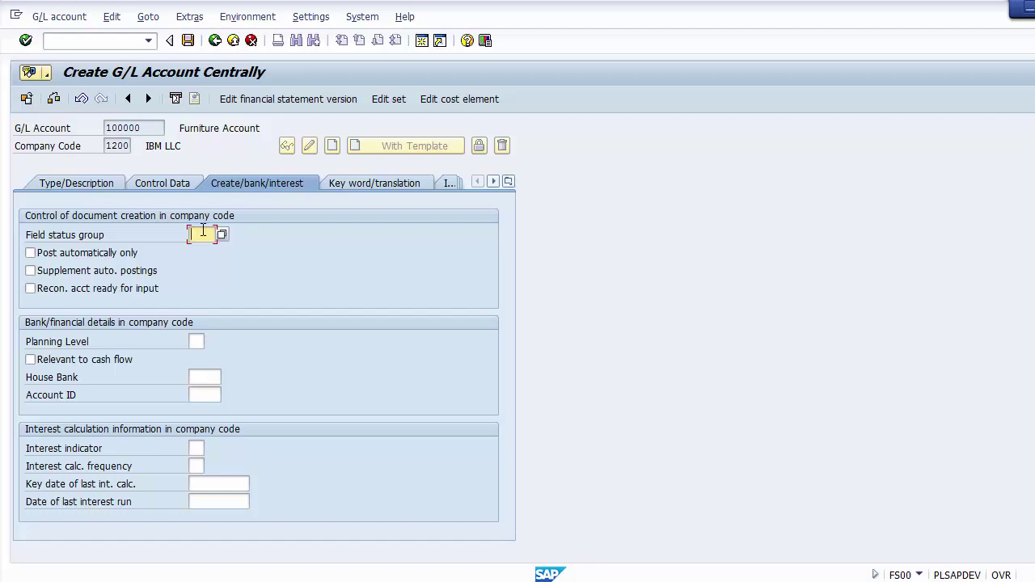
{"action": "type", "text": "G0"}
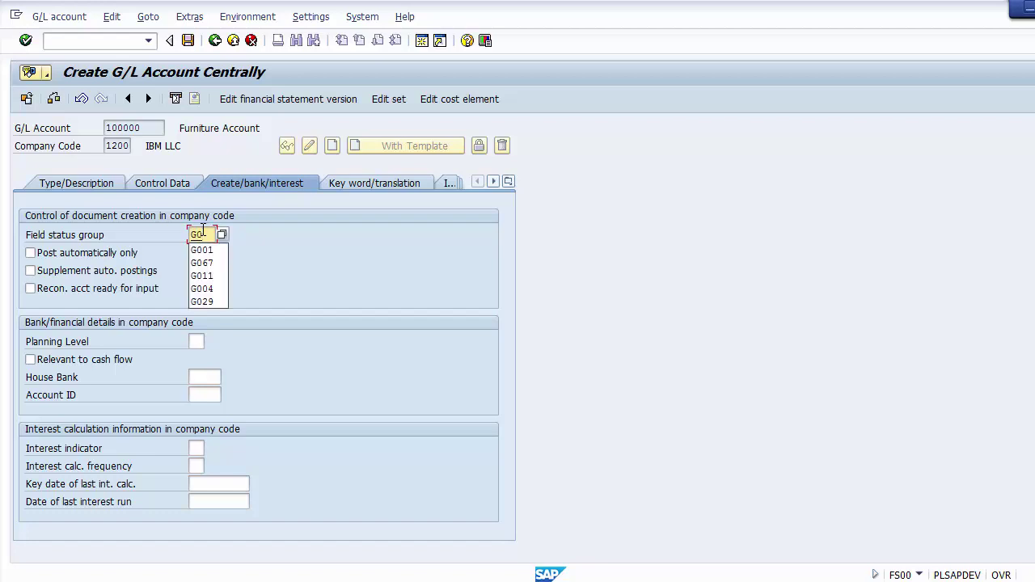
{"action": "type", "text": "01"}
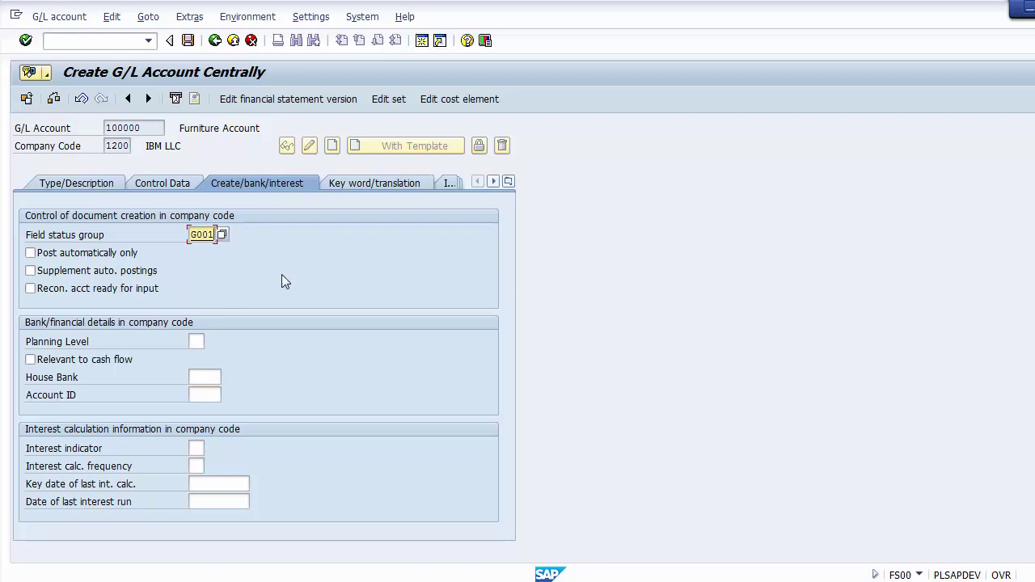
{"action": "left_click", "coordinate": [187, 41]}
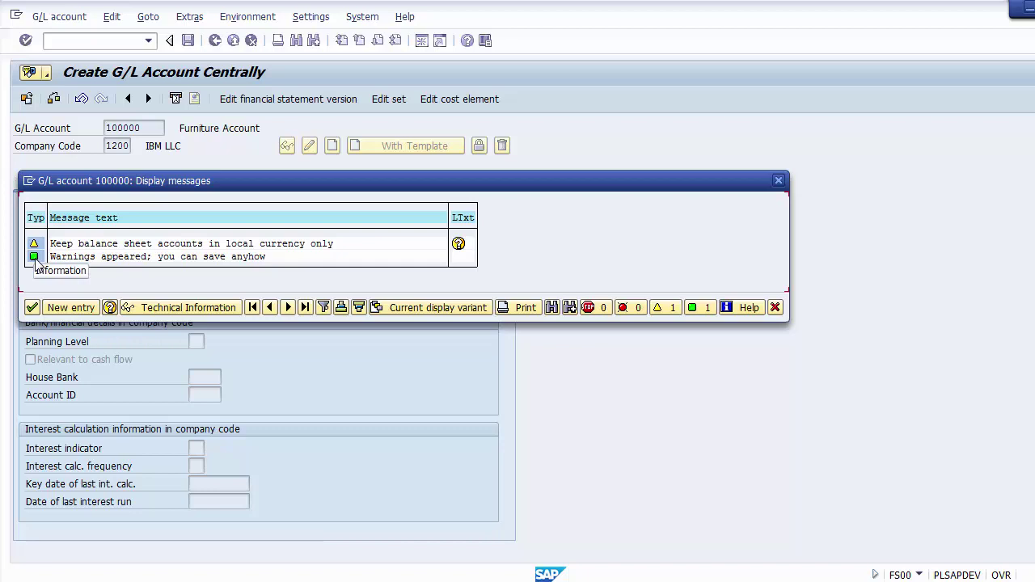
{"action": "left_click", "coordinate": [33, 309]}
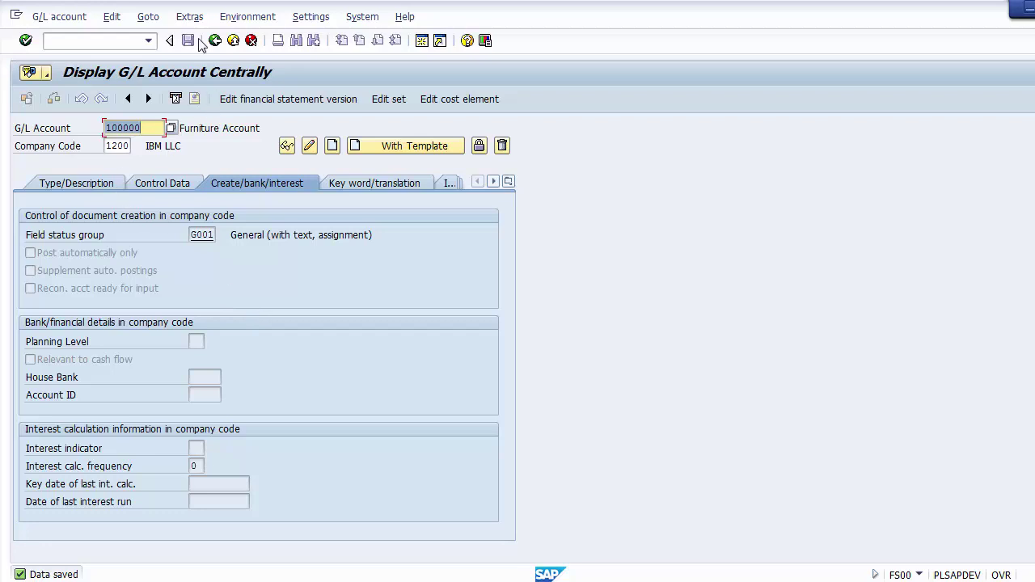
Review the saved account's type and description data and refresh the header display.
{"action": "left_click", "coordinate": [84, 183]}
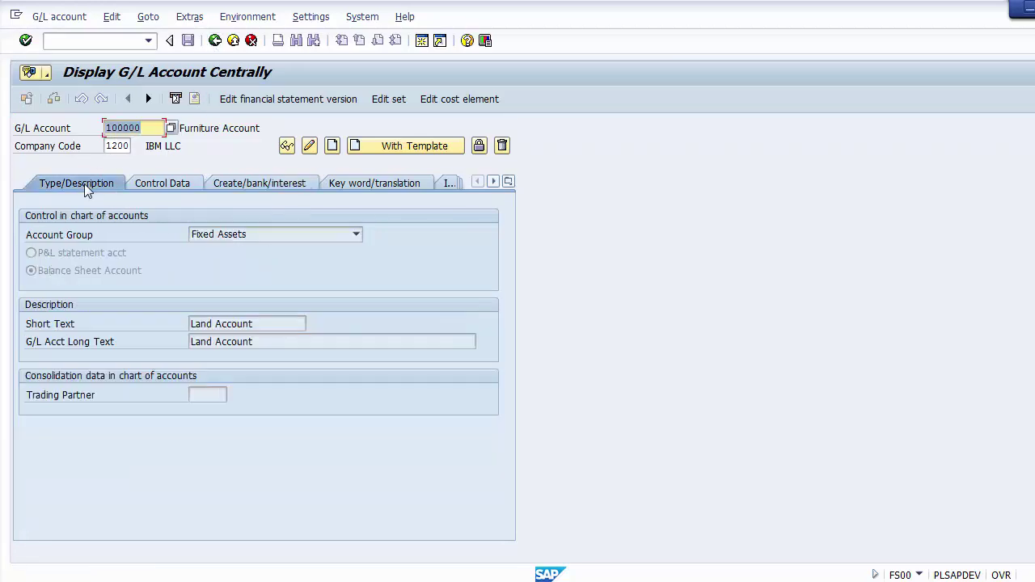
{"action": "left_click", "coordinate": [215, 149]}
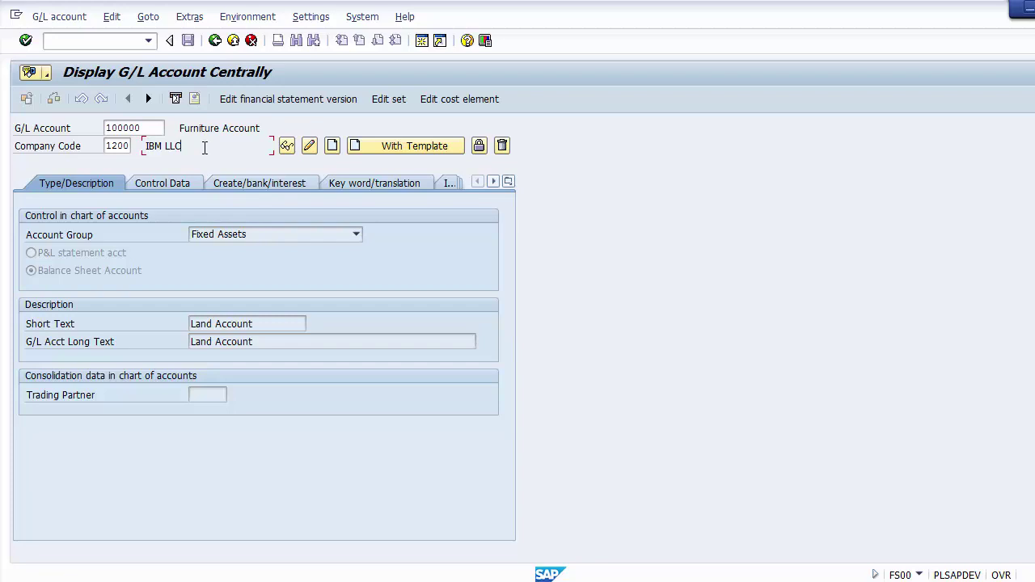
{"action": "key", "text": "Return"}
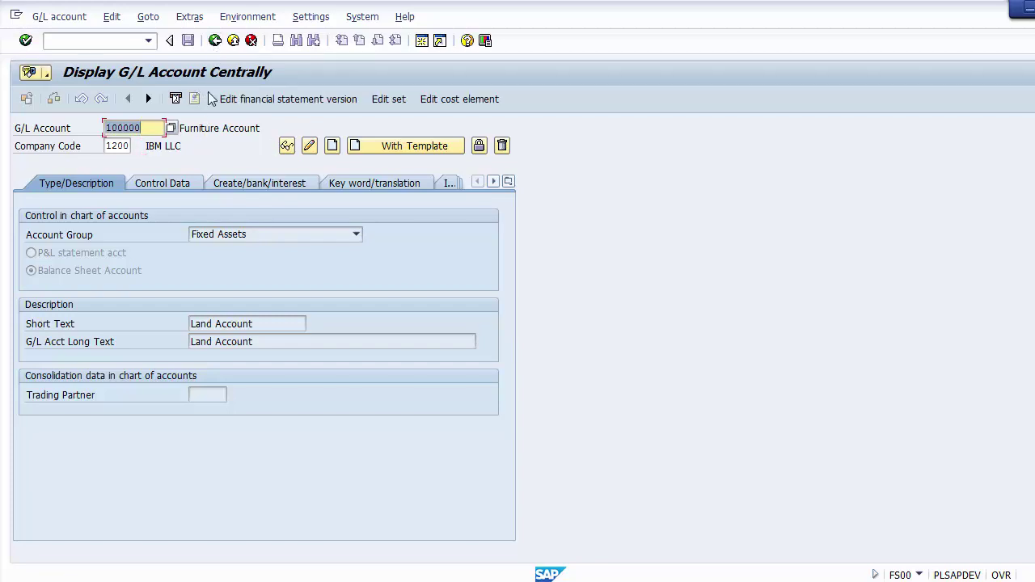
Leave the account display and reopen G/L account maintenance with transaction FS00.
{"action": "left_click", "coordinate": [215, 40]}
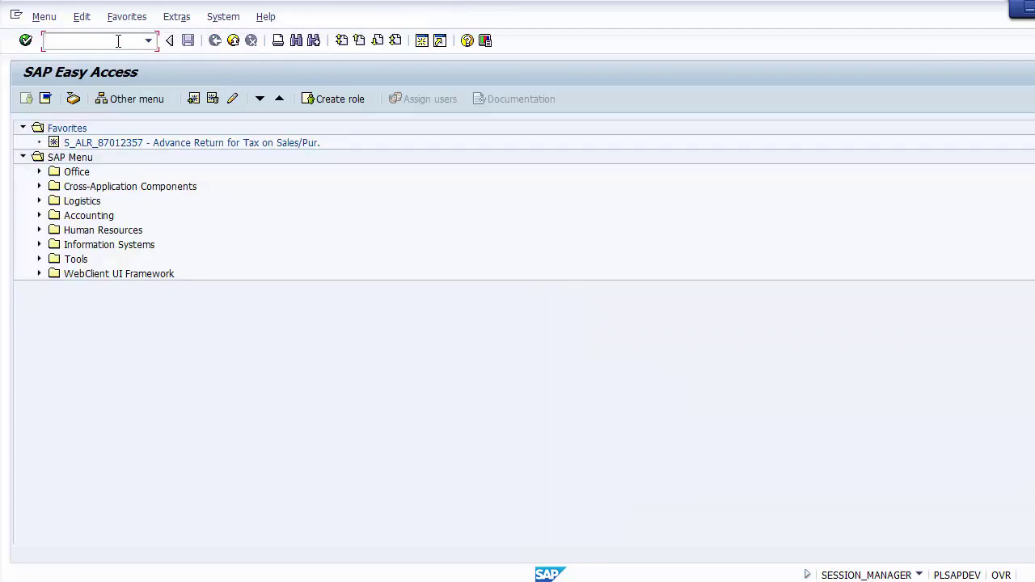
{"action": "type", "text": "fs00"}
{"action": "key", "text": "Return"}
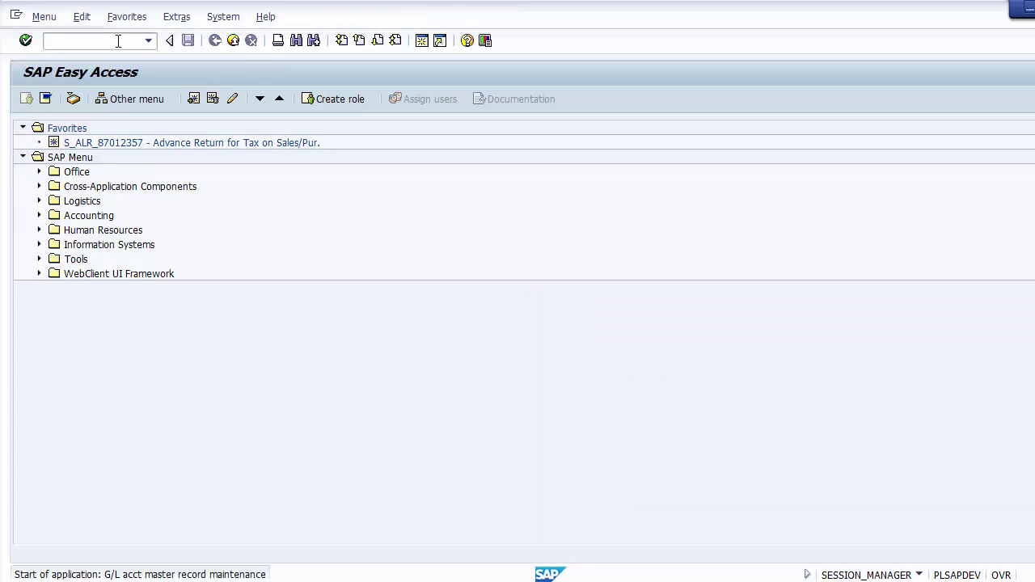
{"action": "left_click", "coordinate": [233, 145]}
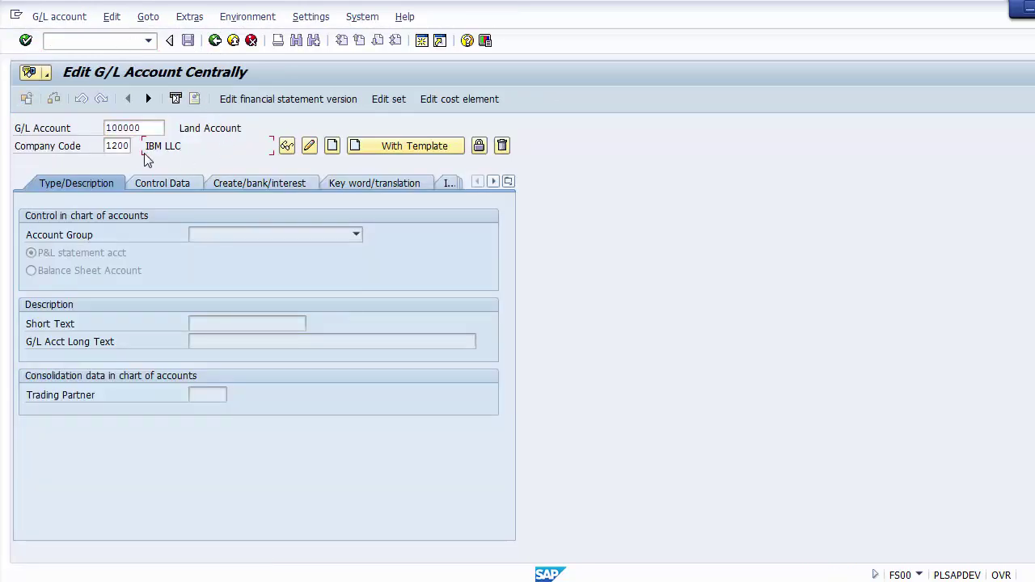
Display G/L account 100000 in company code 1200 and review its type, control and document creation data.
{"action": "left_click_drag", "start_coordinate": [146, 127], "coordinate": [101, 129]}
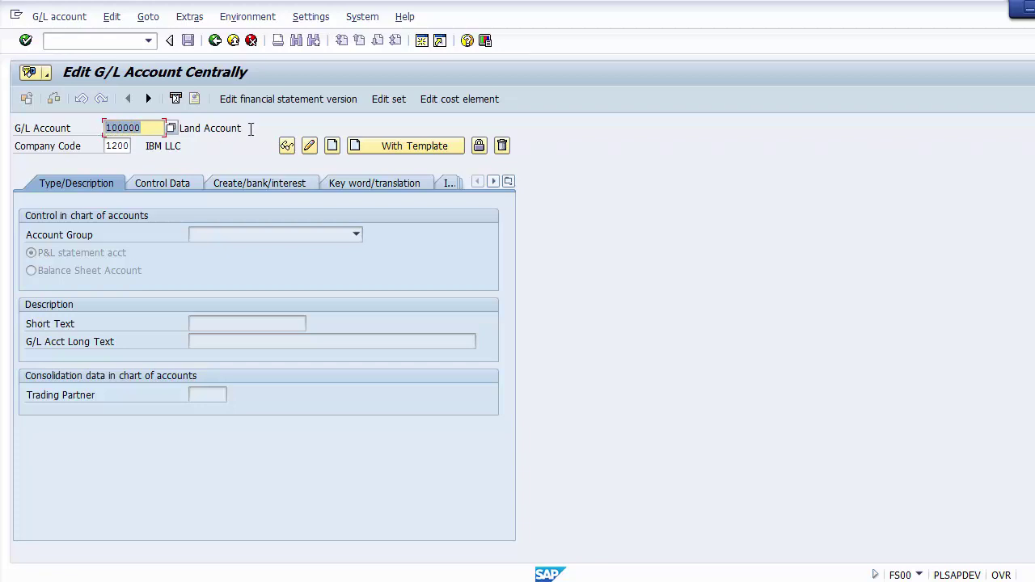
{"action": "left_click_drag", "start_coordinate": [250, 127], "coordinate": [178, 128]}
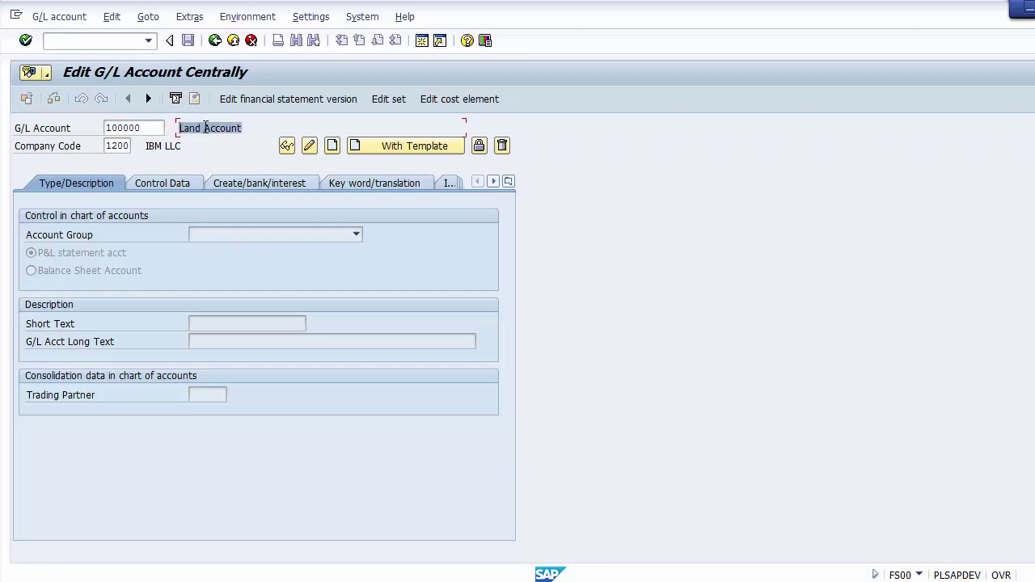
{"action": "left_click", "coordinate": [287, 146]}
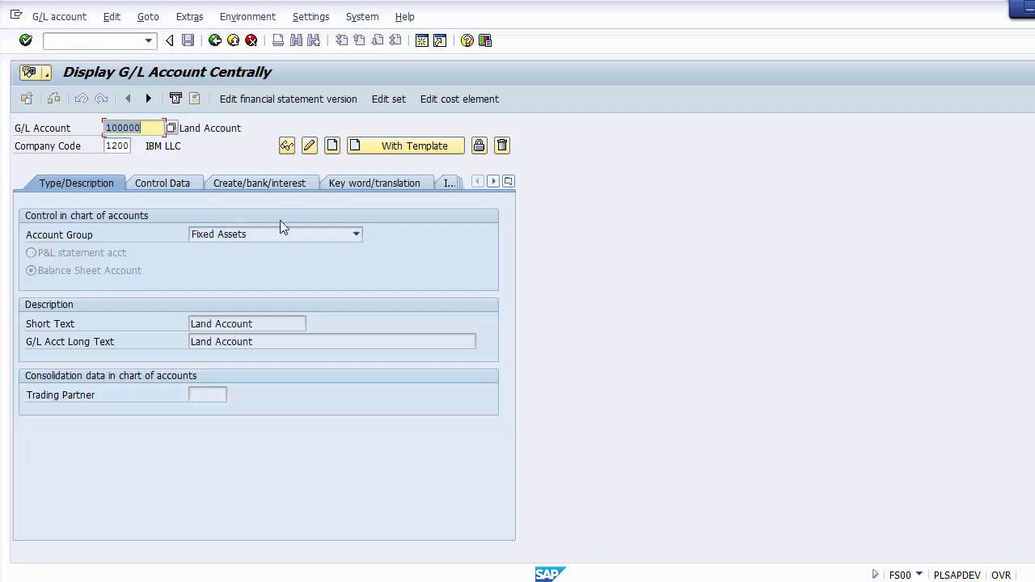
{"action": "left_click", "coordinate": [279, 322]}
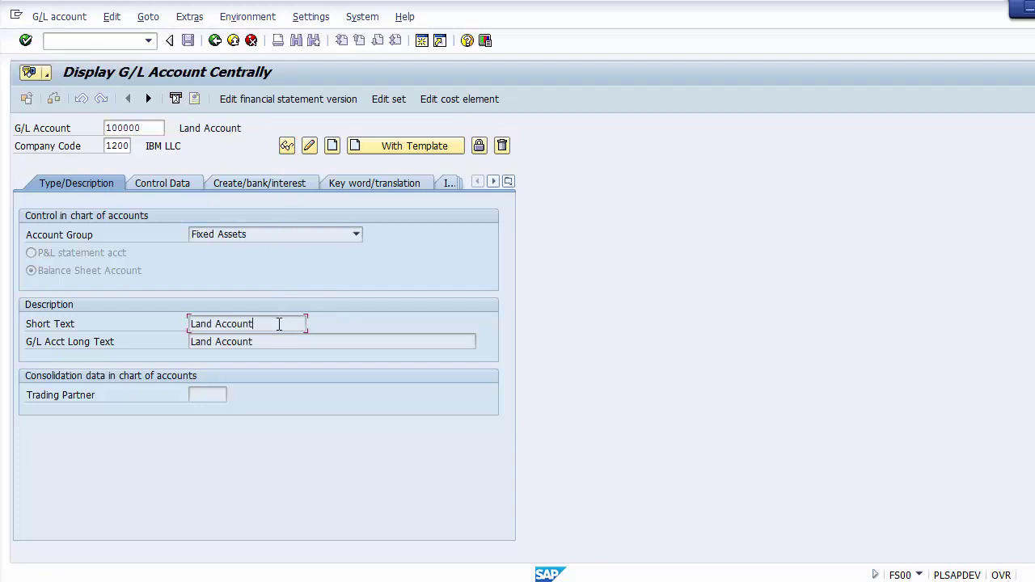
{"action": "left_click", "coordinate": [179, 184]}
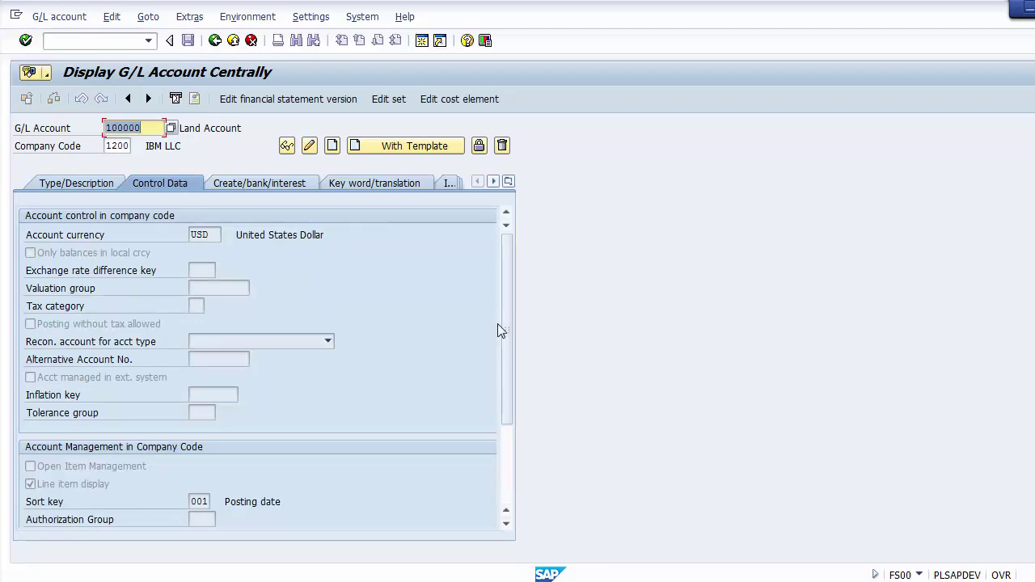
{"action": "left_click_drag", "start_coordinate": [502, 359], "coordinate": [511, 266]}
{"action": "left_click", "coordinate": [256, 186]}
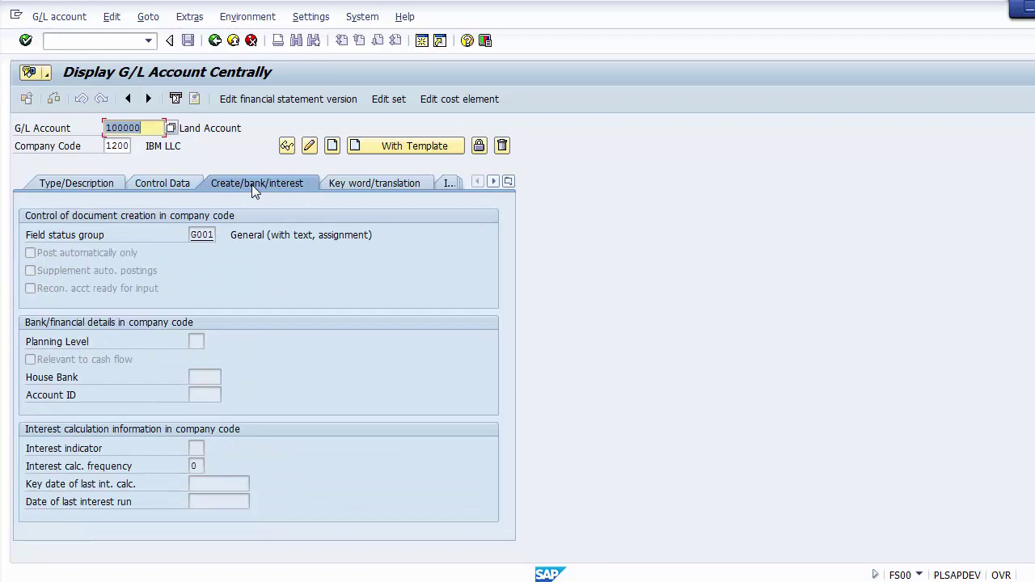
{"action": "left_click", "coordinate": [75, 184]}
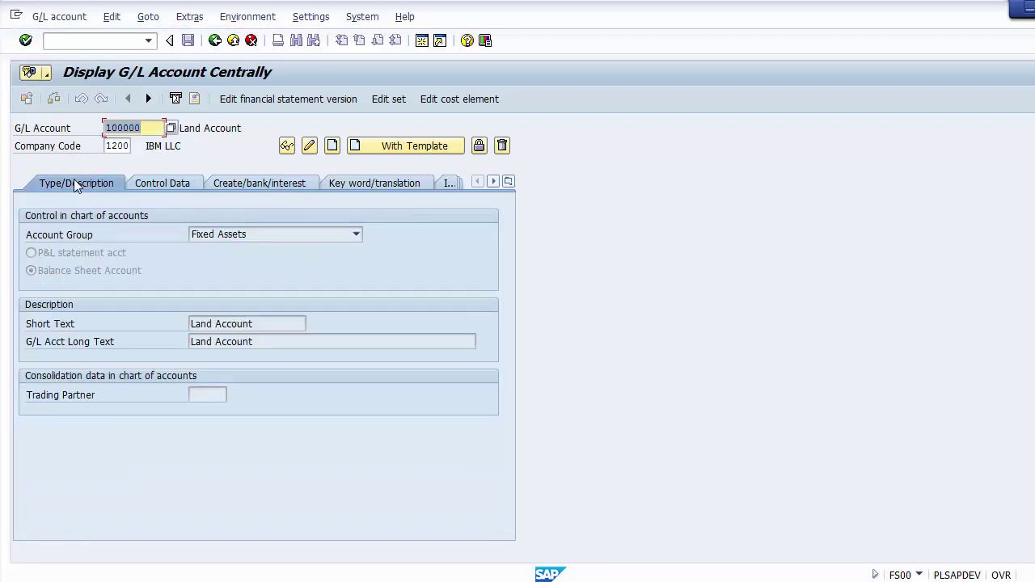
Switch the account to change mode and set its short text to Land A/c.
{"action": "left_click", "coordinate": [310, 147]}
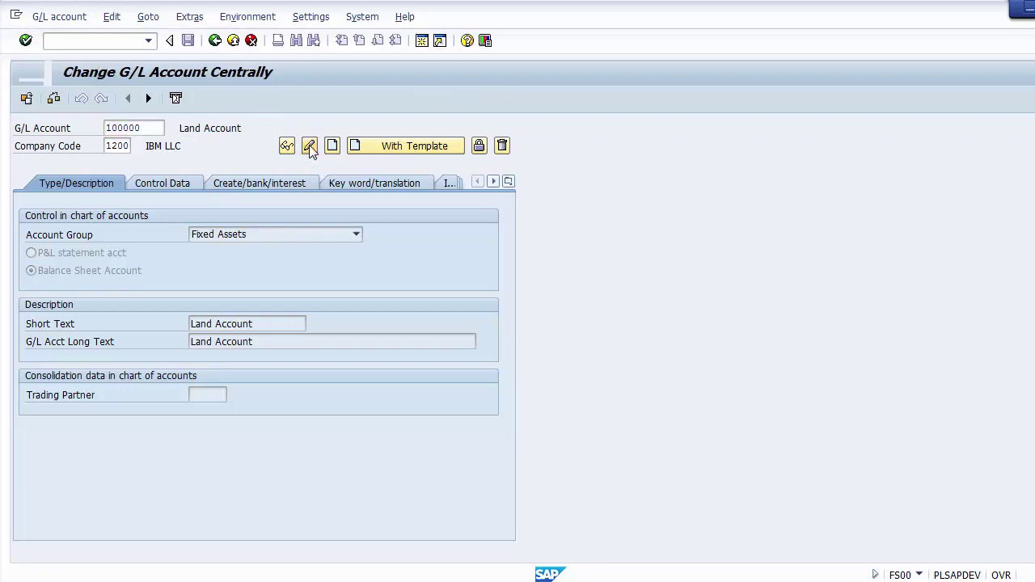
{"action": "left_click", "coordinate": [279, 324]}
{"action": "key", "text": "BackSpace"}
{"action": "key", "text": "BackSpace"}
{"action": "key", "text": "BackSpace"}
{"action": "key", "text": "BackSpace"}
{"action": "key", "text": "BackSpace"}
{"action": "key", "text": "BackSpace"}
{"action": "key", "text": "BackSpace"}
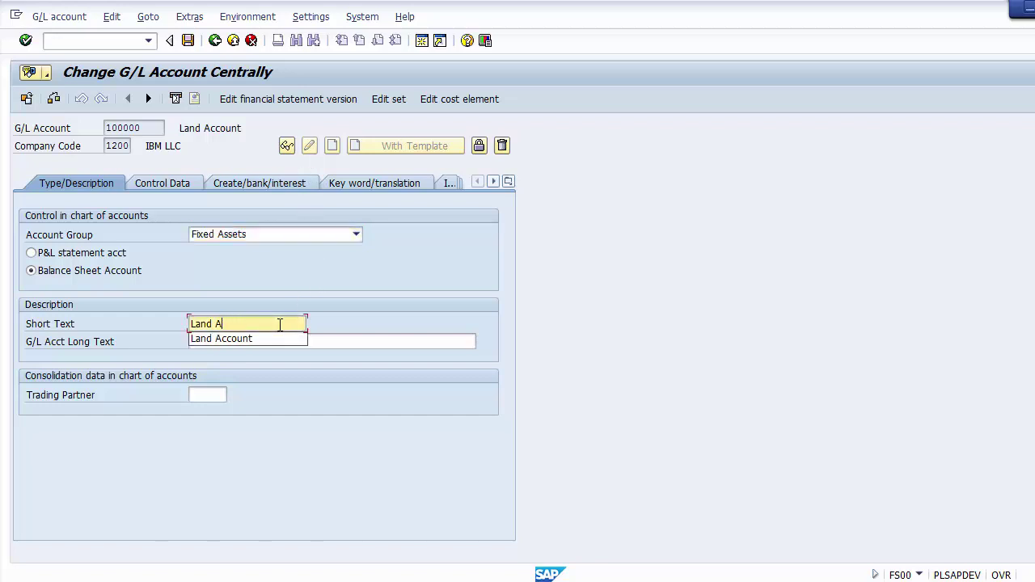
{"action": "type", "text": "A/c"}
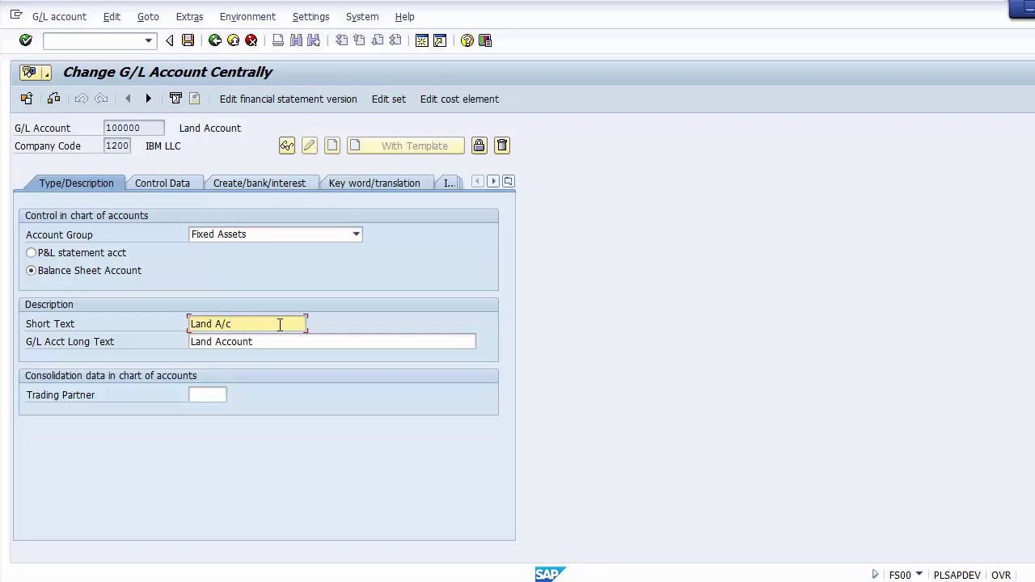
In the control data, set the tax category to * with posting without tax allowed, and save the account despite the warning.
{"action": "left_click", "coordinate": [163, 183]}
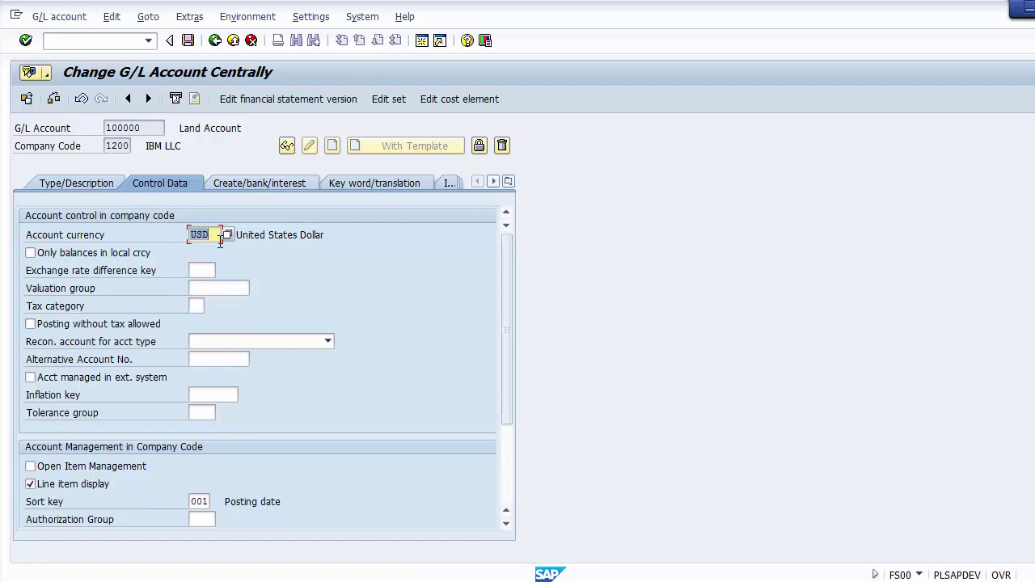
{"action": "left_click", "coordinate": [198, 305]}
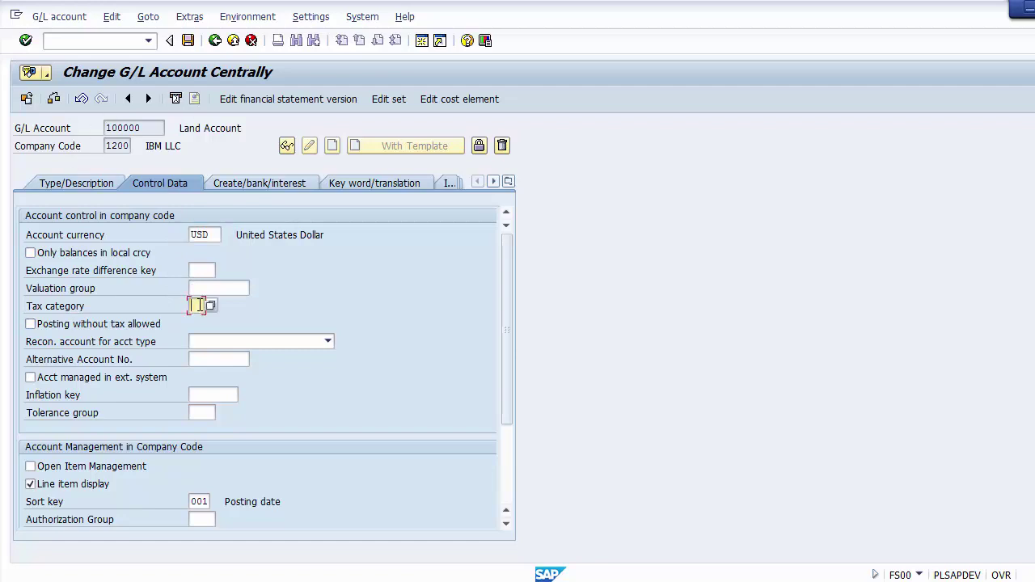
{"action": "type", "text": "*"}
{"action": "left_click", "coordinate": [57, 328]}
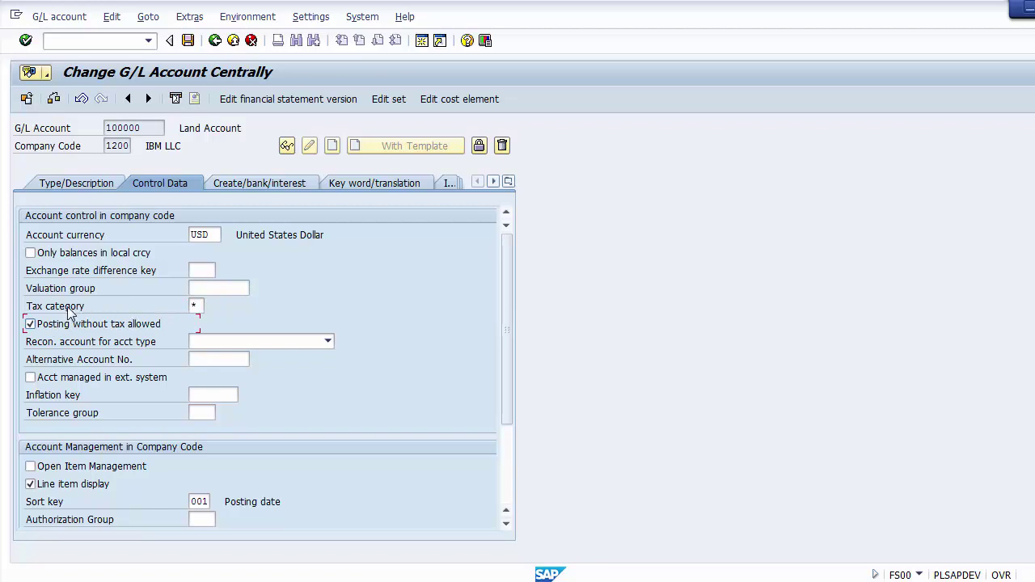
{"action": "left_click", "coordinate": [199, 306]}
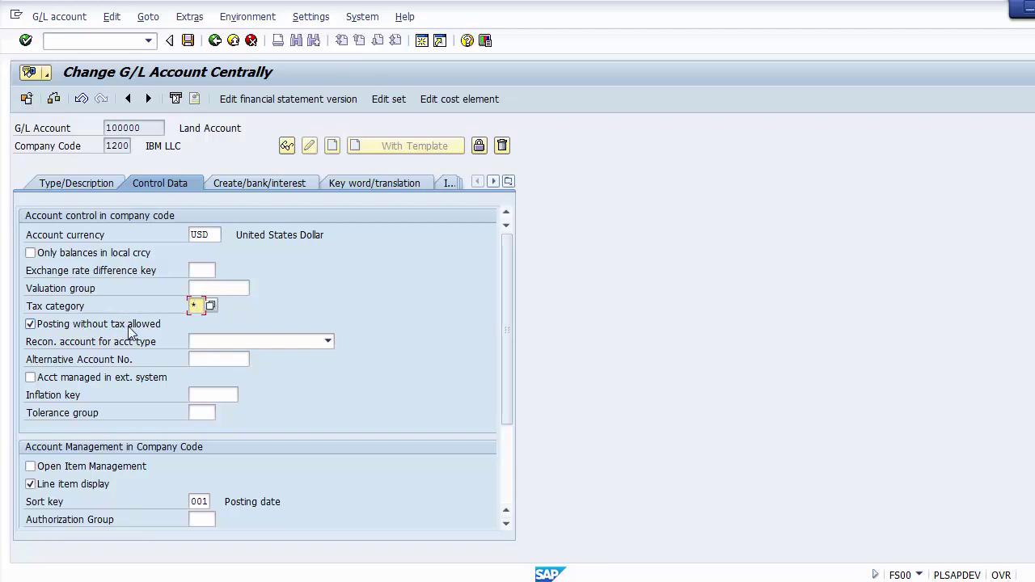
{"action": "left_click", "coordinate": [187, 41]}
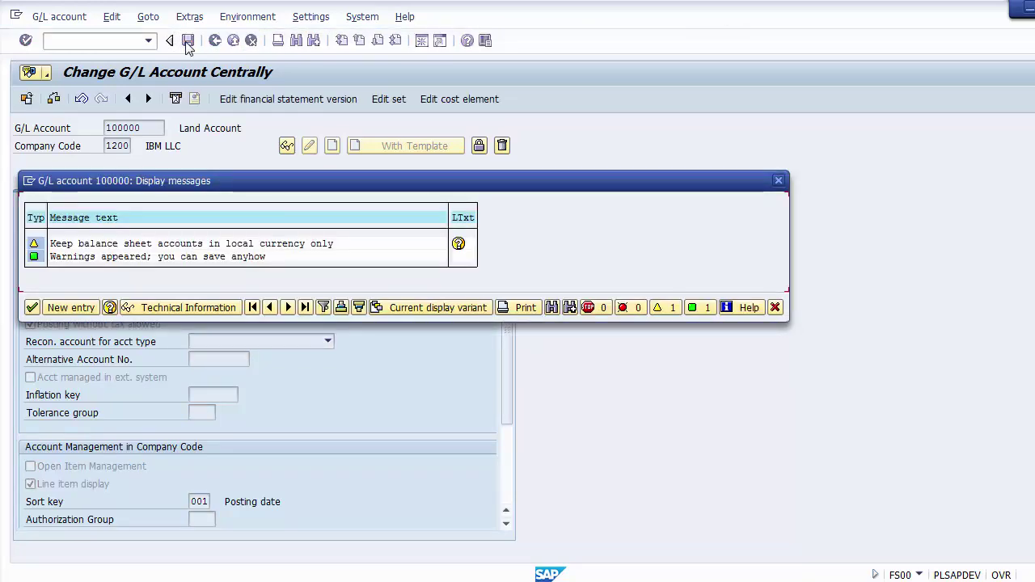
{"action": "left_click", "coordinate": [31, 308]}
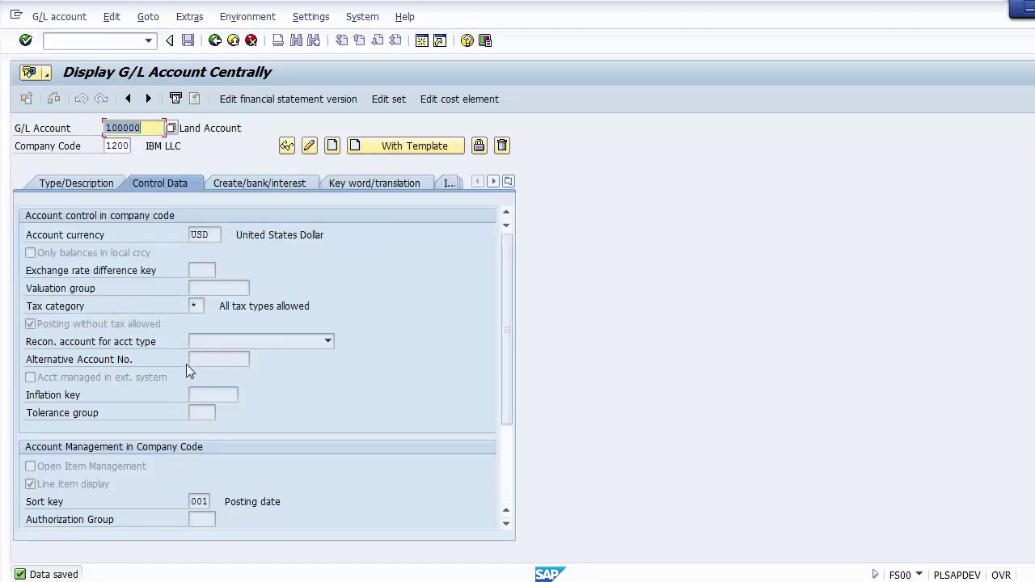
Review the saved account's tax category, posting without tax setting and short text.
{"action": "left_click", "coordinate": [201, 310]}
{"action": "left_click", "coordinate": [58, 322]}
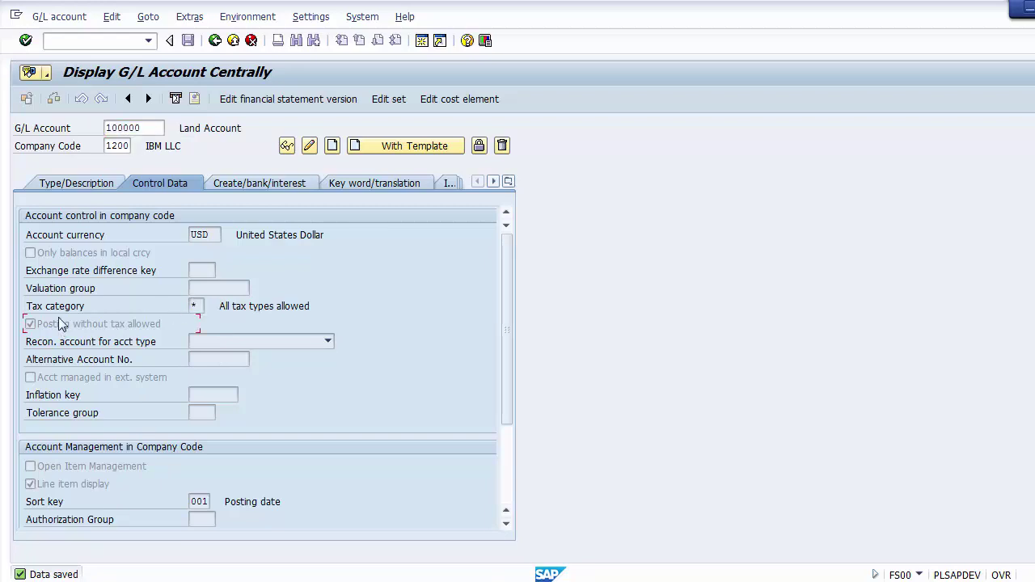
{"action": "left_click", "coordinate": [80, 184]}
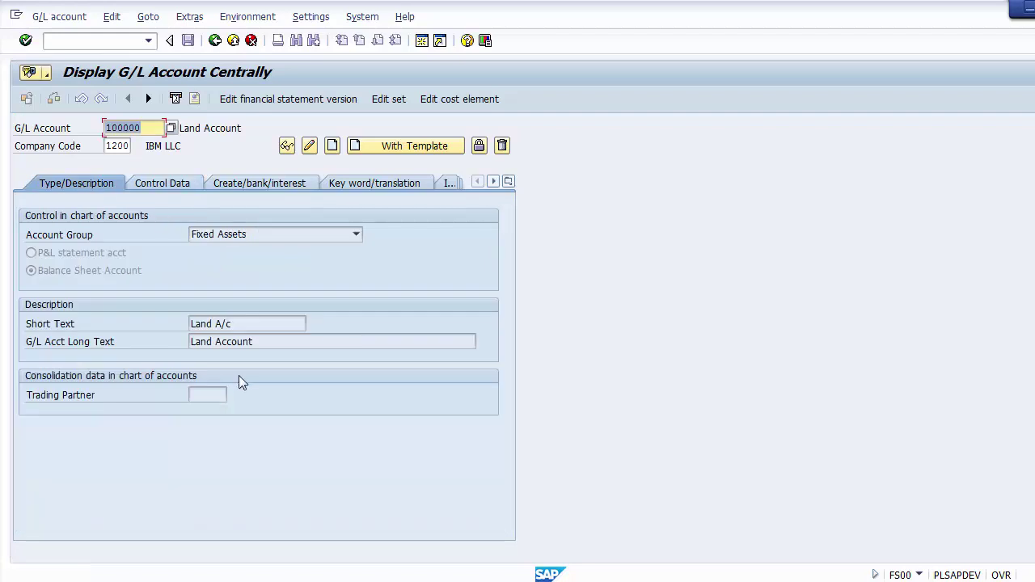
{"action": "left_click_drag", "start_coordinate": [247, 323], "coordinate": [203, 319]}
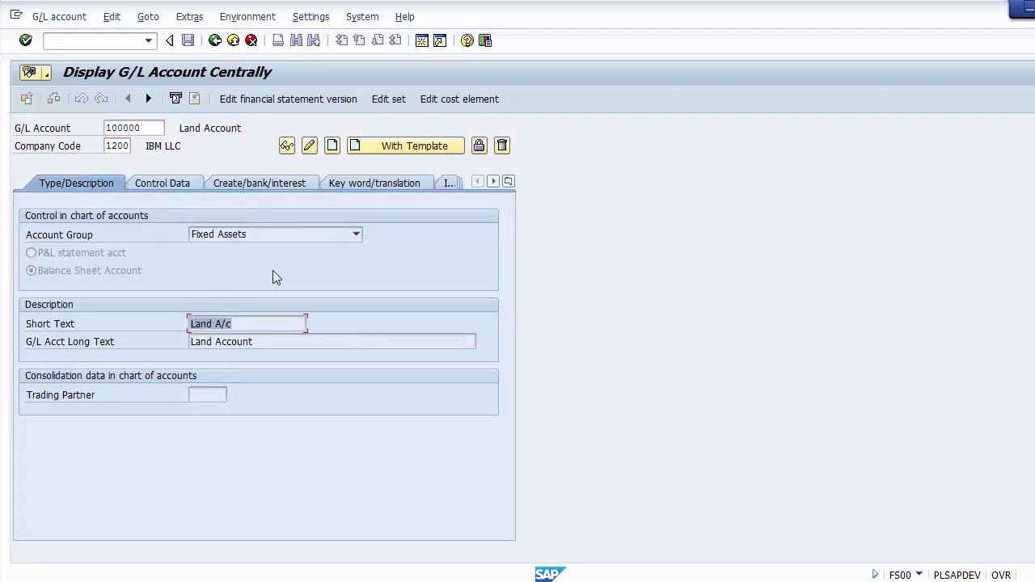
{"action": "left_click", "coordinate": [252, 327]}
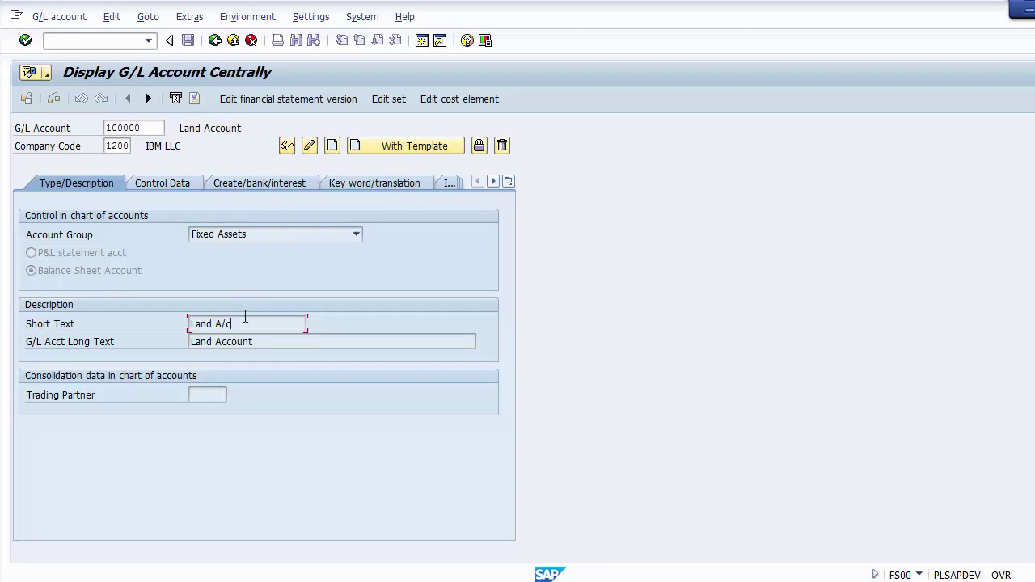
{"action": "left_click_drag", "start_coordinate": [239, 323], "coordinate": [190, 324]}
Look up the from and to account numbers of the Cash & Bank group in the G/L account groups overview.
{"action": "left_click", "coordinate": [215, 41]}
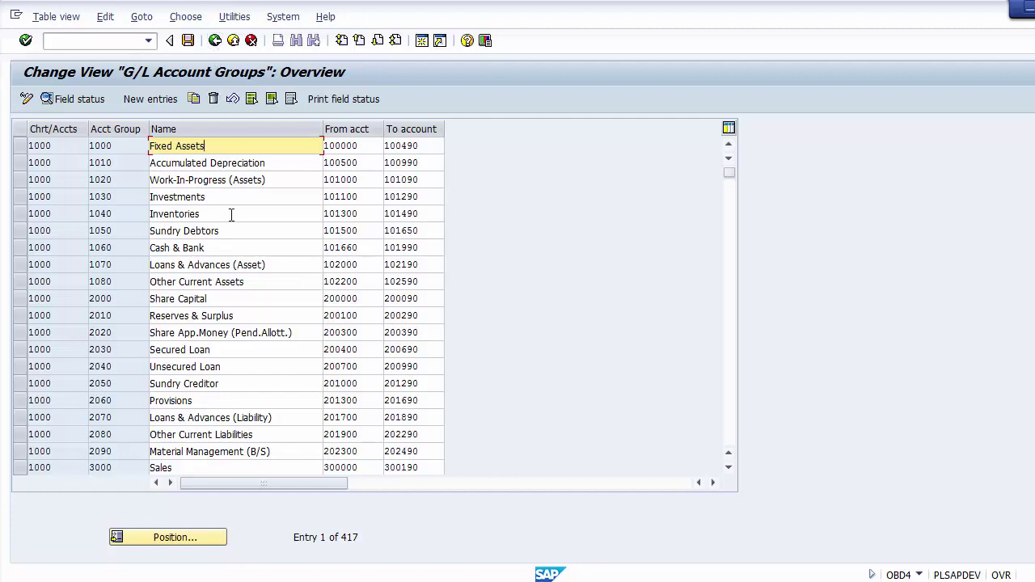
{"action": "left_click", "coordinate": [232, 247]}
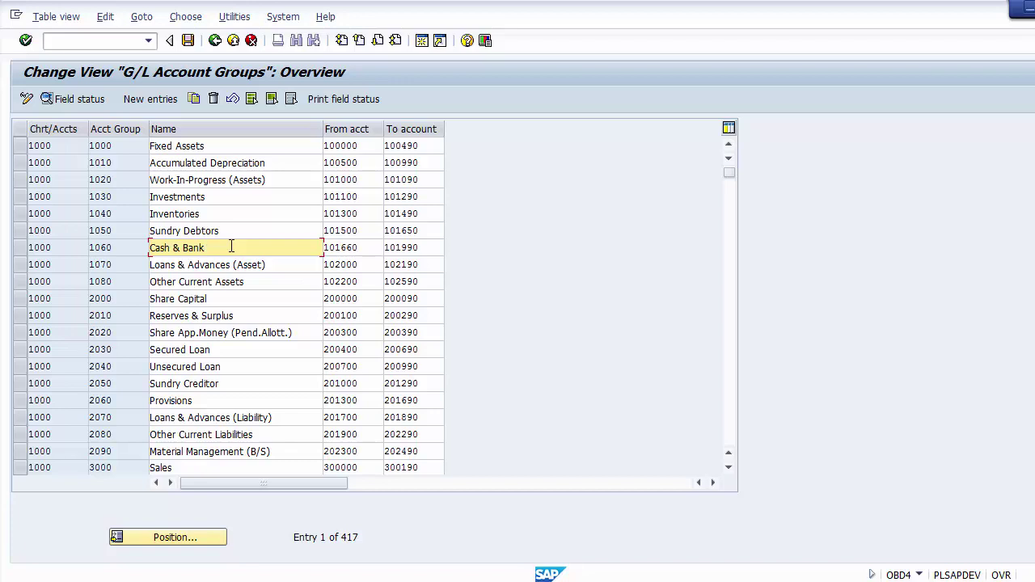
{"action": "left_click", "coordinate": [351, 250]}
{"action": "left_click_drag", "start_coordinate": [358, 249], "coordinate": [324, 250]}
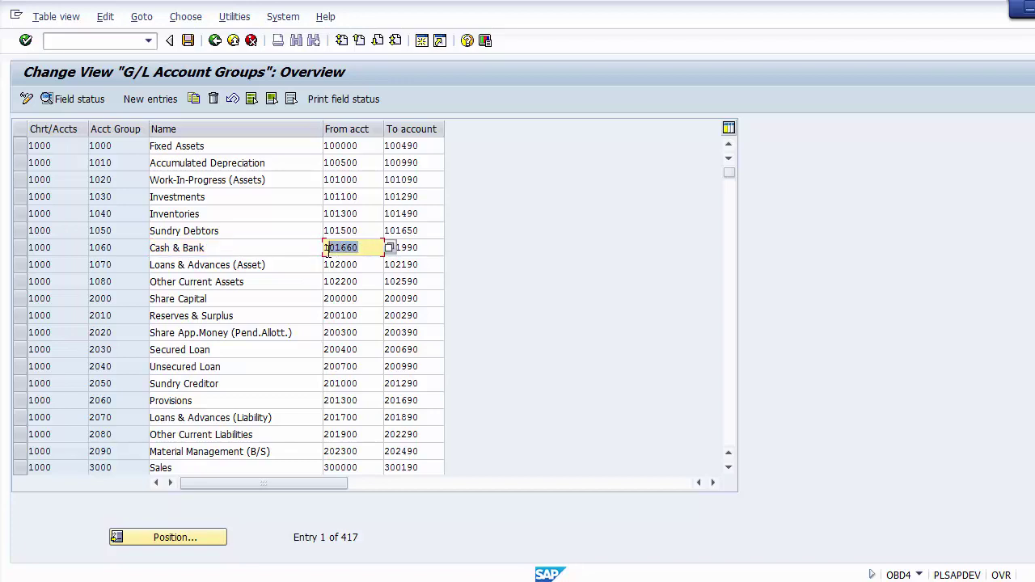
{"action": "left_click", "coordinate": [368, 251]}
{"action": "left_click", "coordinate": [428, 249]}
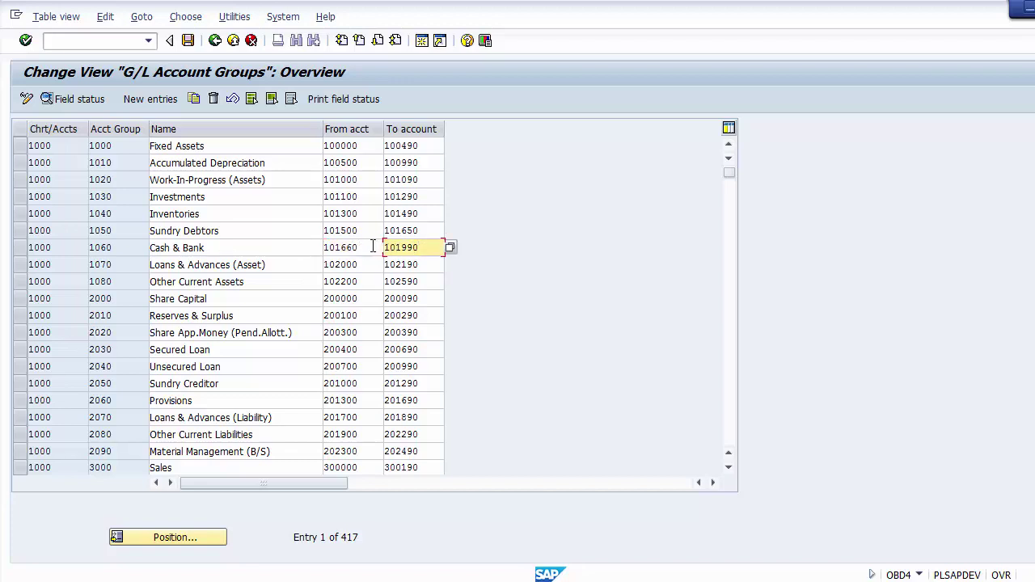
{"action": "left_click", "coordinate": [365, 249]}
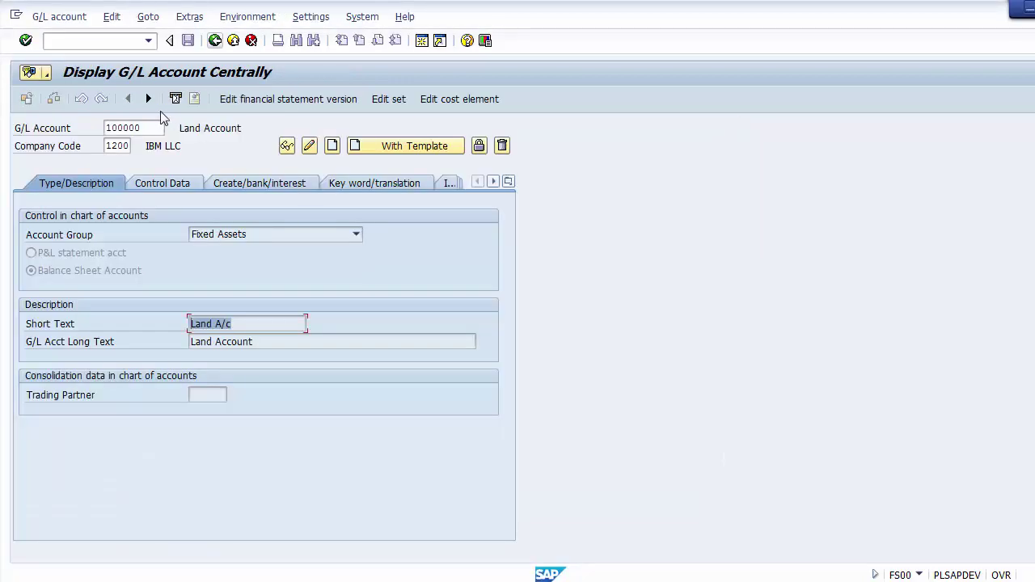
Back in G/L account maintenance, start creating account 101660 for company code 1200.
{"action": "left_click", "coordinate": [153, 126]}
{"action": "key", "text": "BackSpace"}
{"action": "key", "text": "BackSpace"}
{"action": "key", "text": "BackSpace"}
{"action": "key", "text": "BackSpace"}
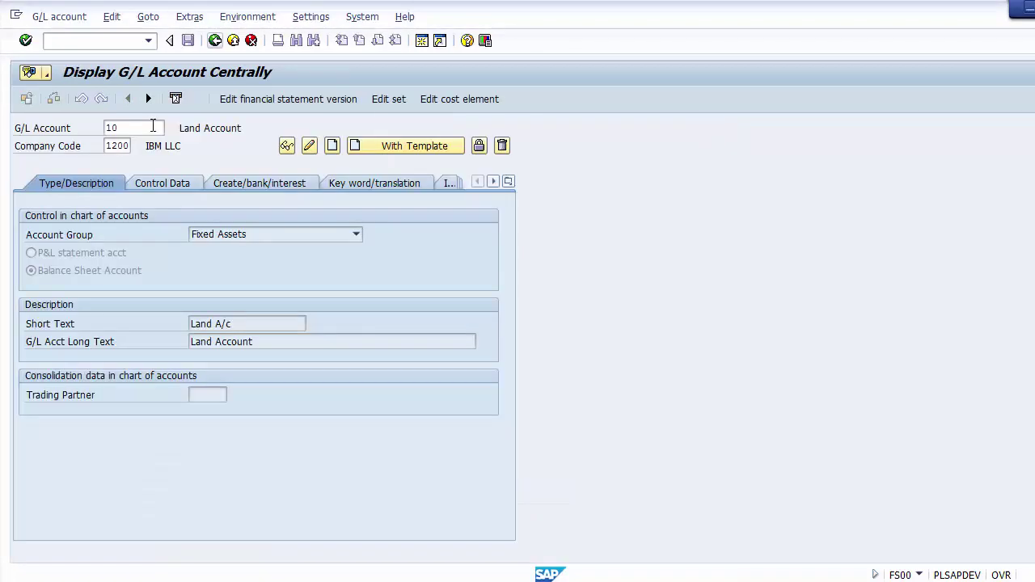
{"action": "type", "text": "101"}
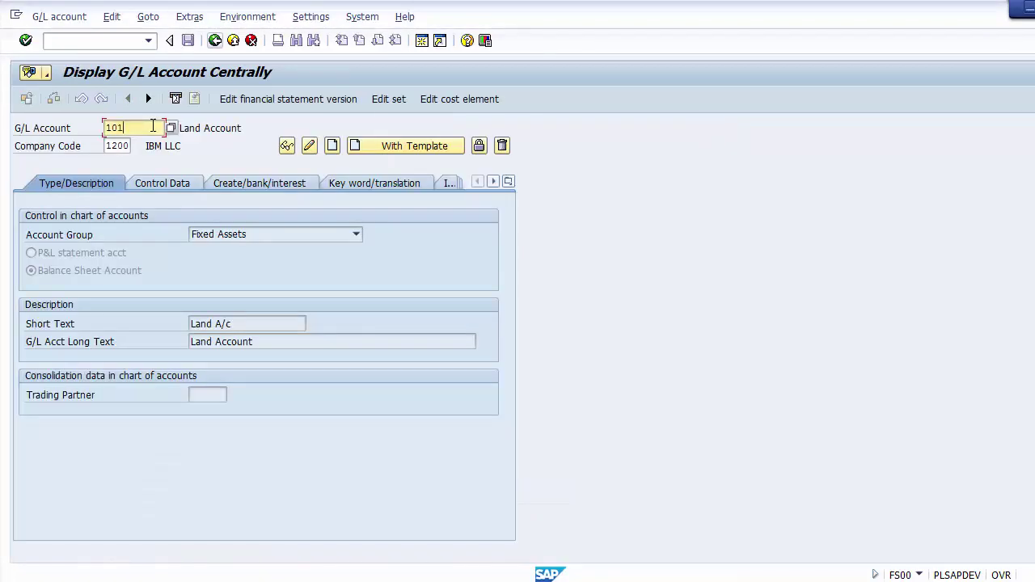
{"action": "type", "text": "660"}
{"action": "left_click", "coordinate": [118, 146]}
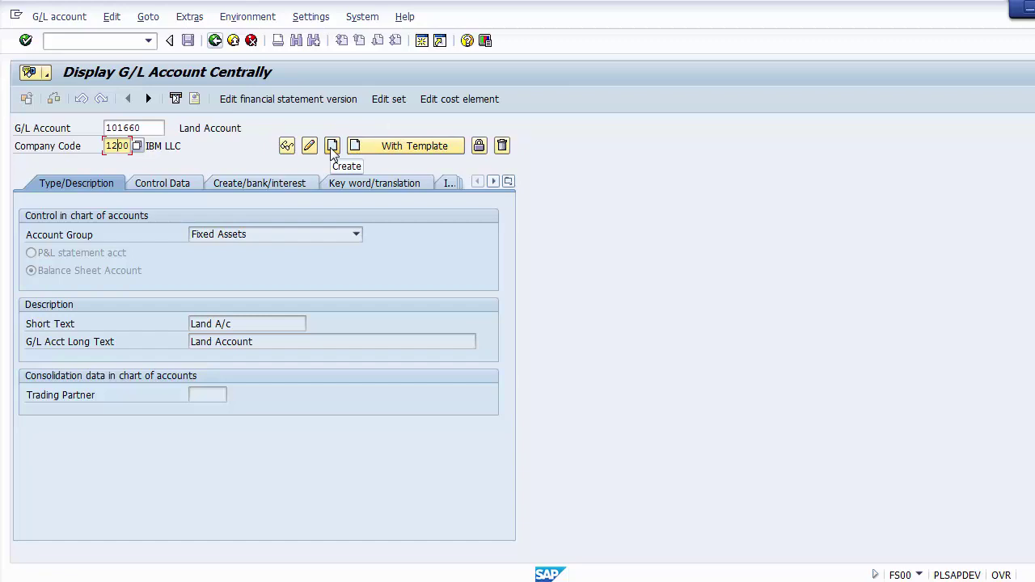
{"action": "left_click", "coordinate": [148, 128]}
{"action": "left_click_drag", "start_coordinate": [149, 128], "coordinate": [98, 127]}
{"action": "left_click_drag", "start_coordinate": [143, 128], "coordinate": [105, 128]}
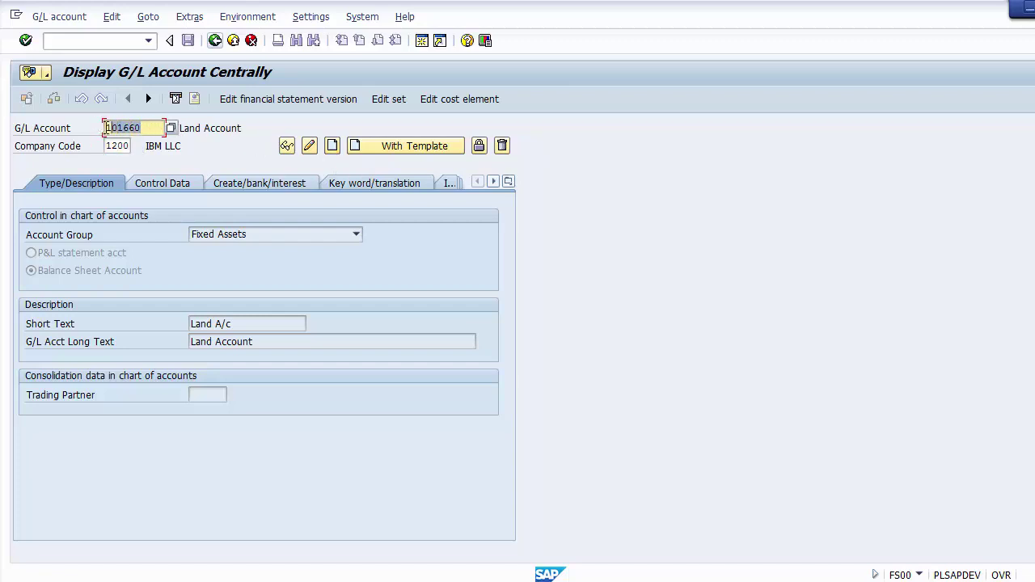
{"action": "left_click", "coordinate": [333, 147]}
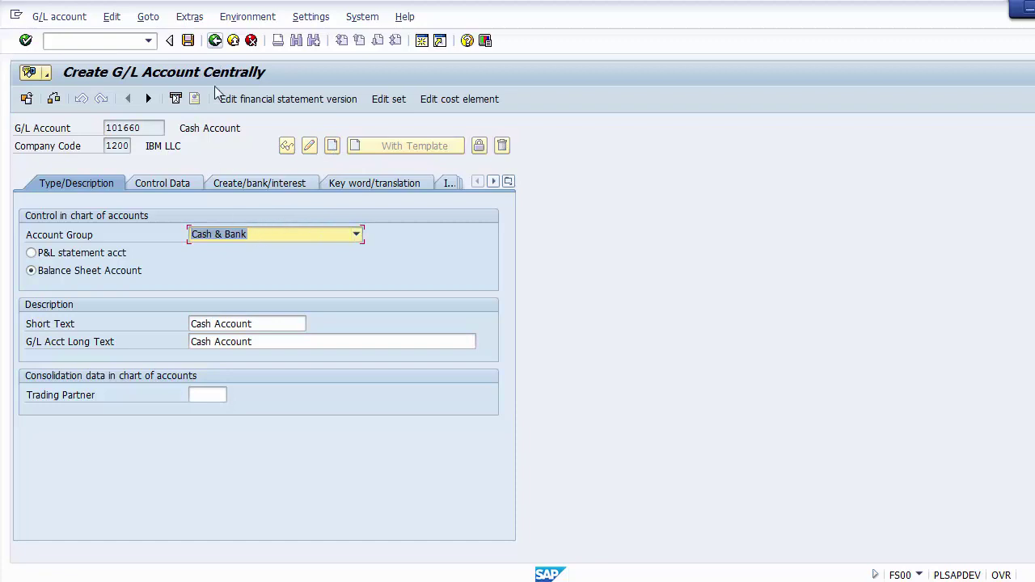
Choose the Cash & Bank account group and Balance Sheet Account for the new account, and check its short and long texts.
{"action": "left_click", "coordinate": [250, 234]}
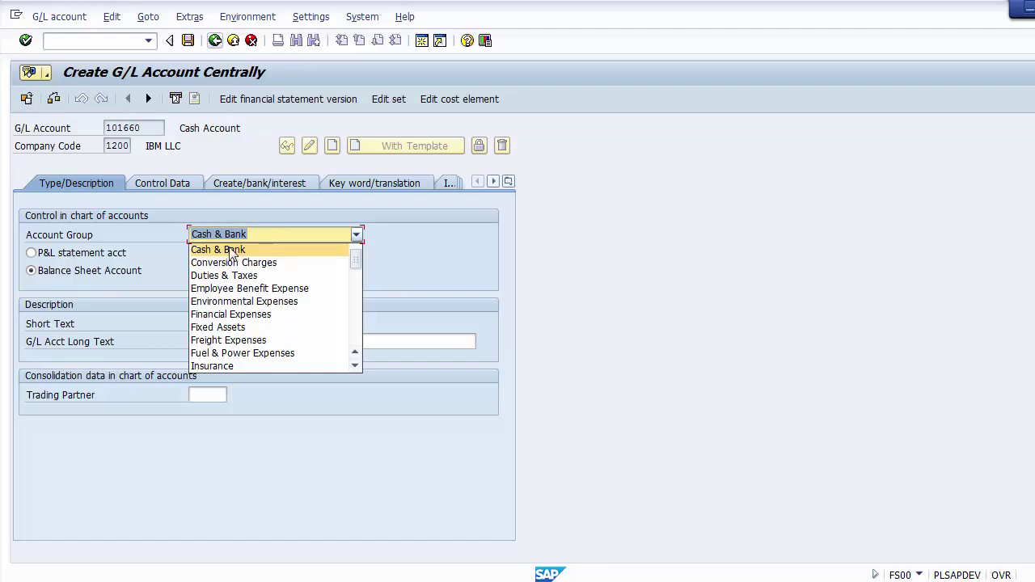
{"action": "left_click", "coordinate": [231, 250]}
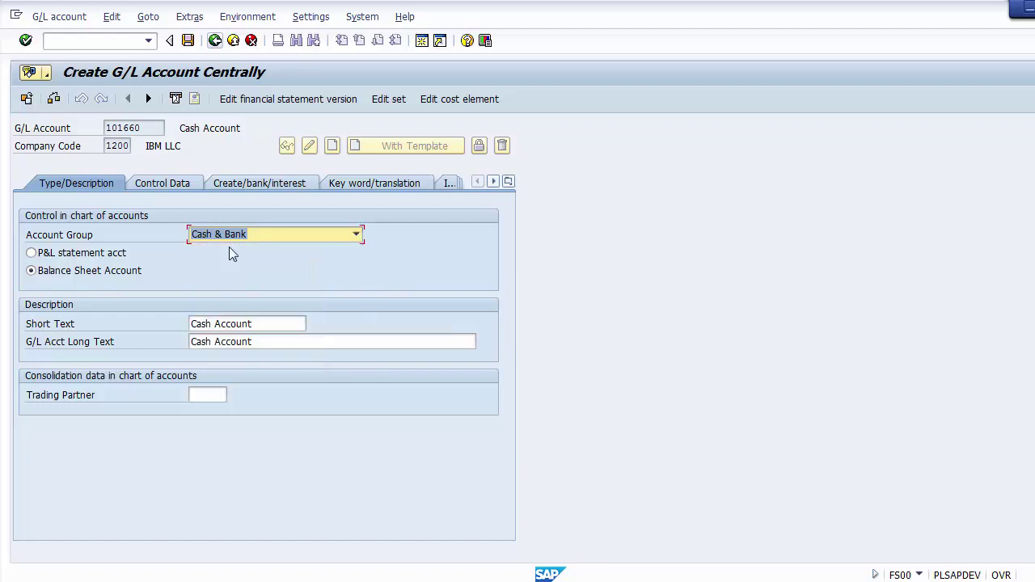
{"action": "left_click", "coordinate": [108, 272]}
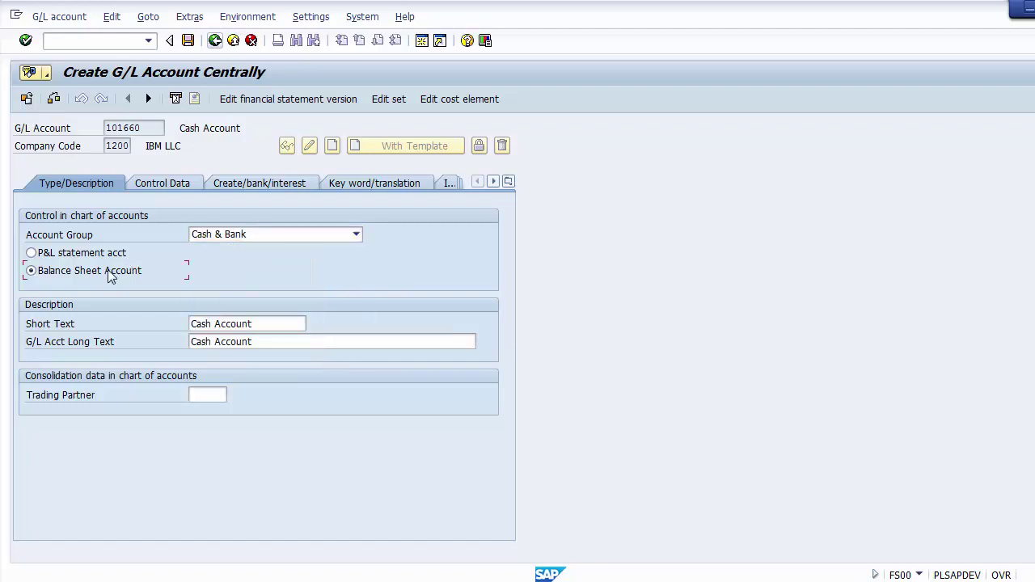
{"action": "left_click", "coordinate": [285, 327]}
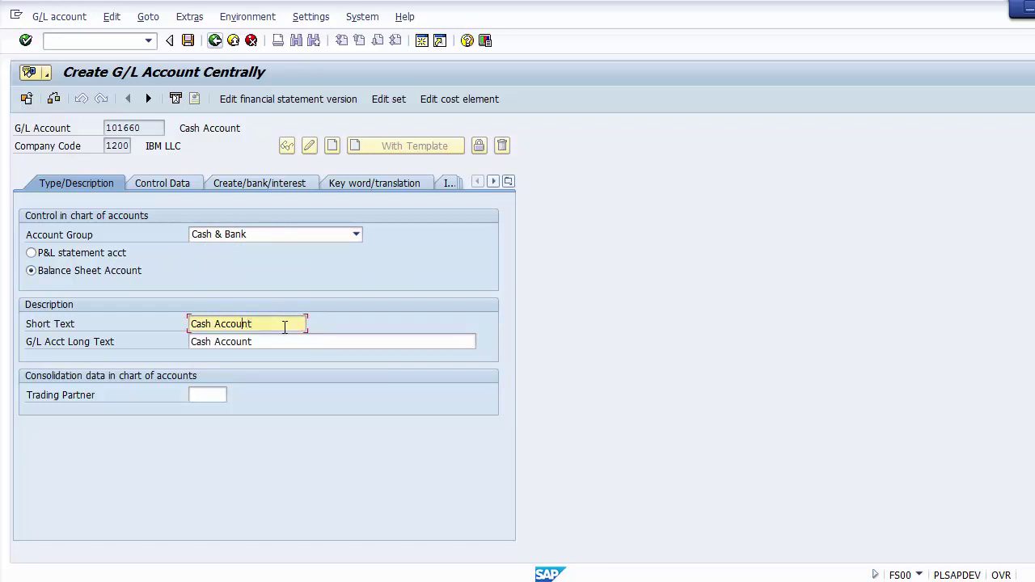
{"action": "key", "text": "Home"}
{"action": "left_click", "coordinate": [270, 340]}
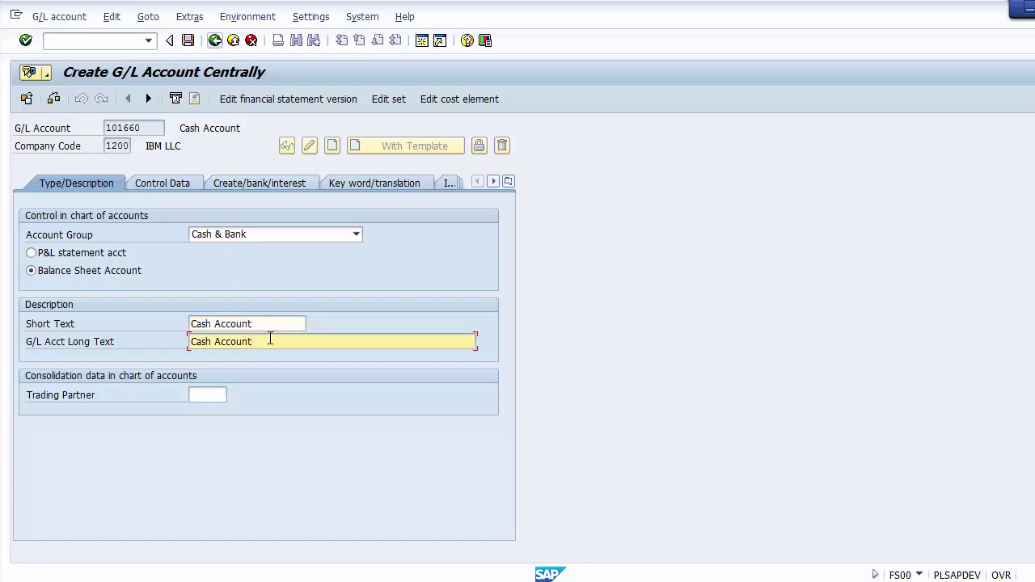
In the new account's control data, turn on line item display and set the sort key to 001.
{"action": "left_click", "coordinate": [163, 182]}
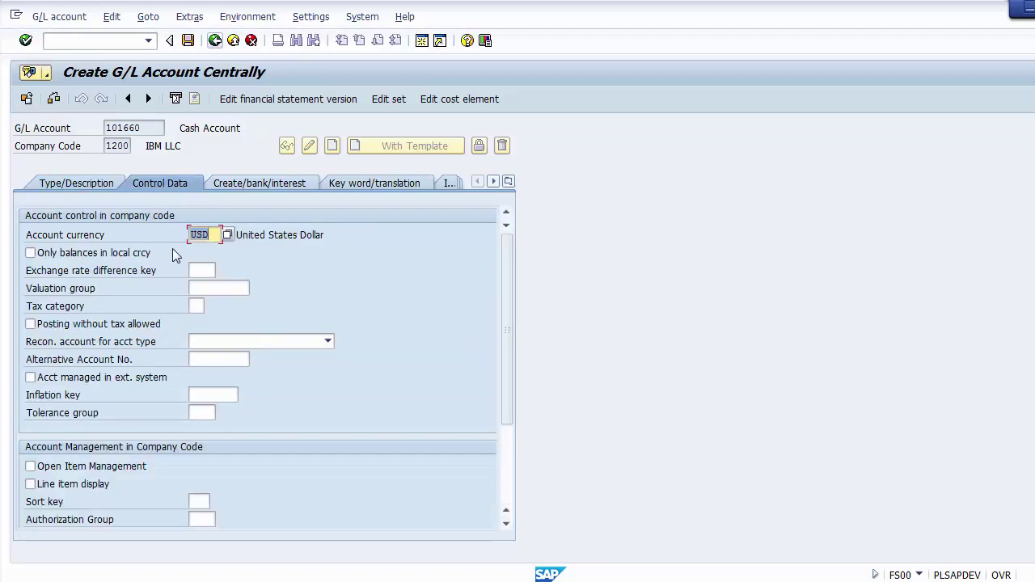
{"action": "left_click", "coordinate": [93, 483]}
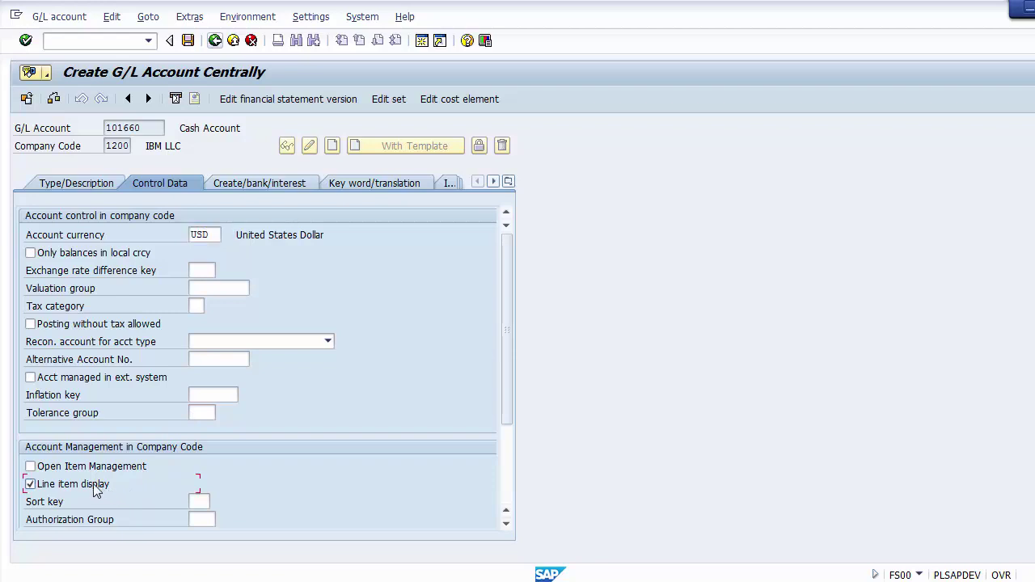
{"action": "left_click", "coordinate": [199, 499]}
{"action": "type", "text": "00"}
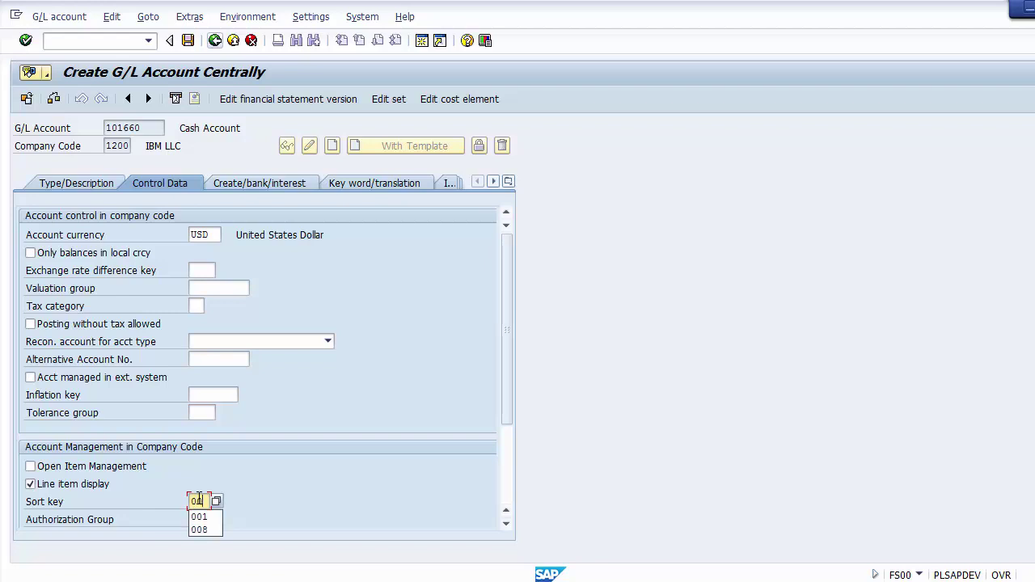
{"action": "type", "text": "1"}
{"action": "left_click", "coordinate": [338, 414]}
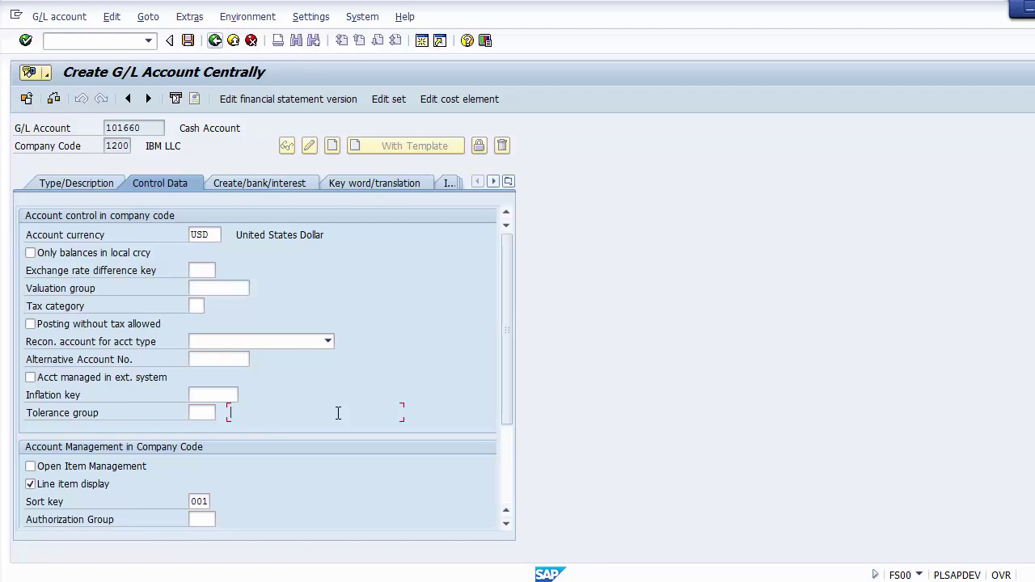
Set the field status group to G001 and save account 101660, accepting the local currency warning.
{"action": "left_click", "coordinate": [259, 185]}
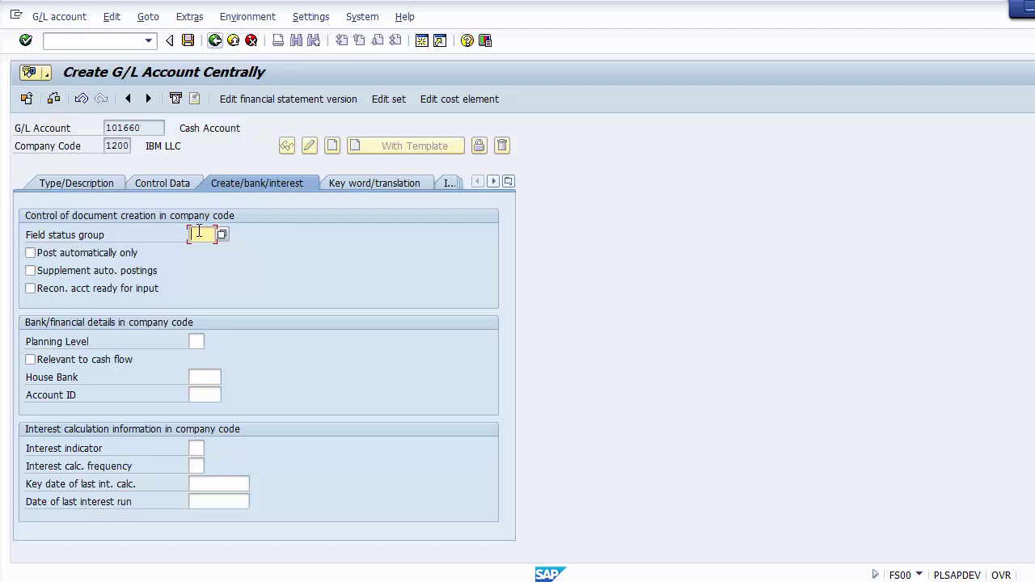
{"action": "type", "text": "g001"}
{"action": "left_click", "coordinate": [208, 250]}
{"action": "left_click", "coordinate": [188, 41]}
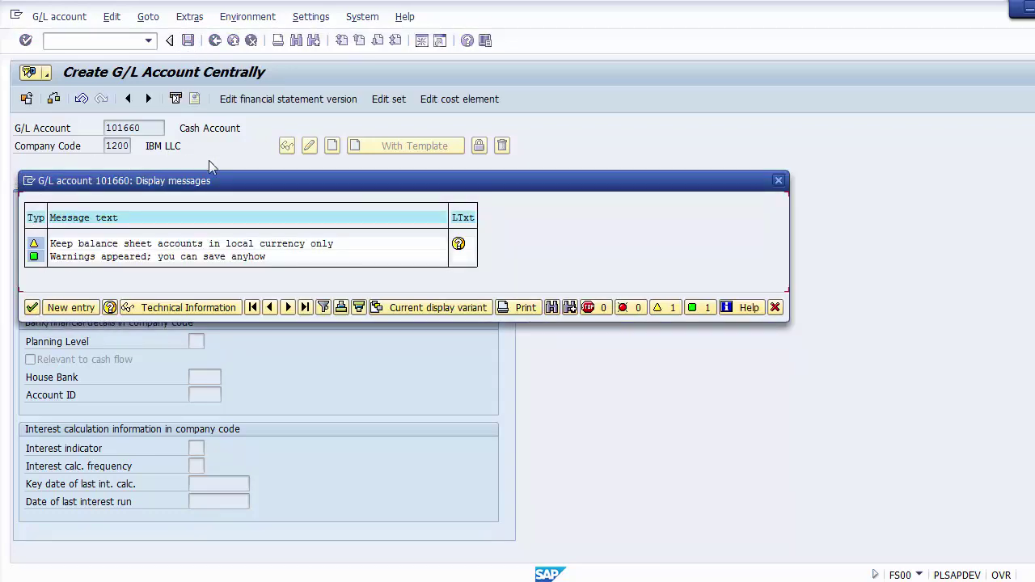
{"action": "left_click", "coordinate": [33, 308]}
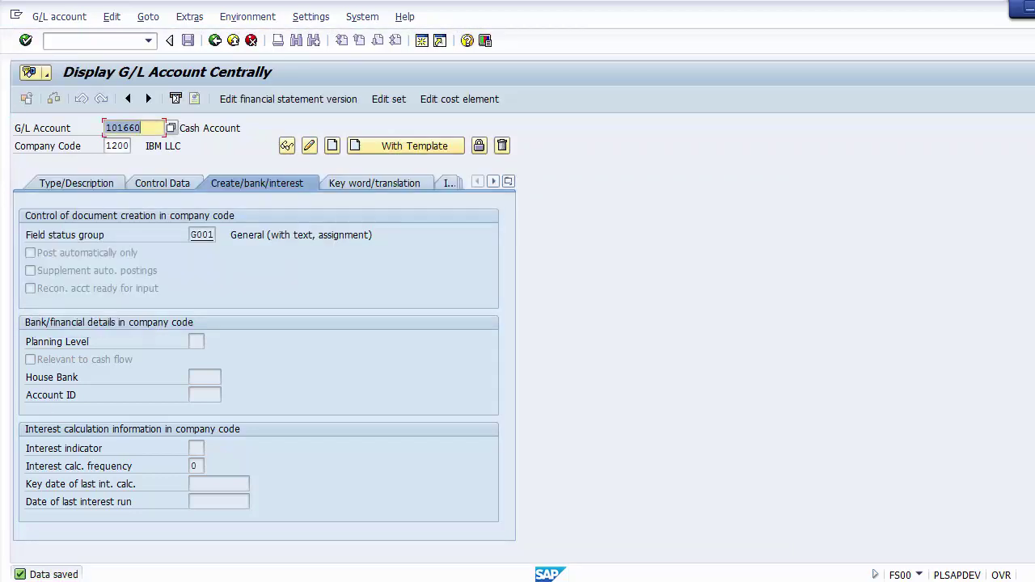
Check the saved account's type and description, then list company code 1200's G/L accounts, browse the entries and close the list.
{"action": "left_click", "coordinate": [76, 184]}
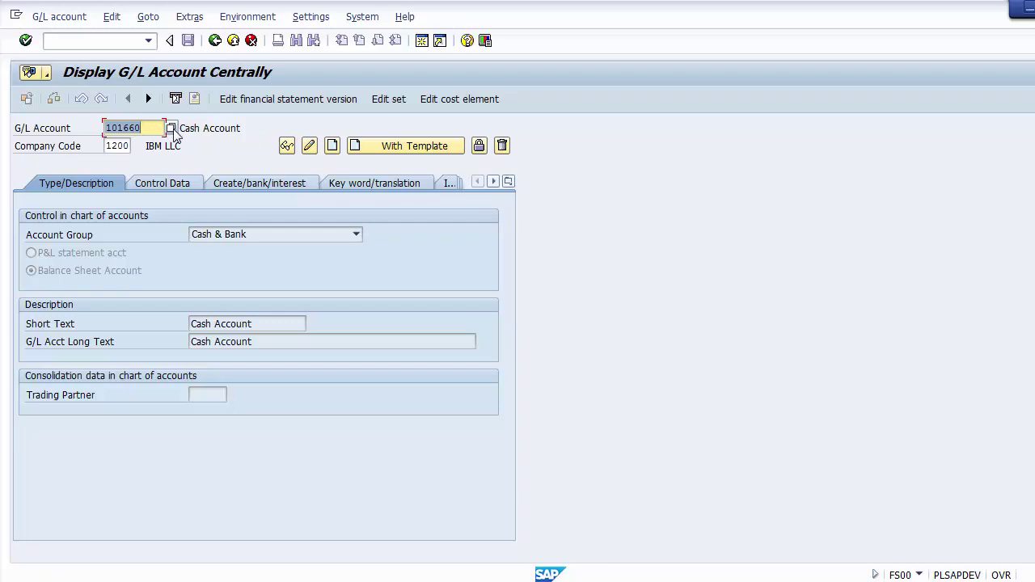
{"action": "left_click", "coordinate": [170, 128]}
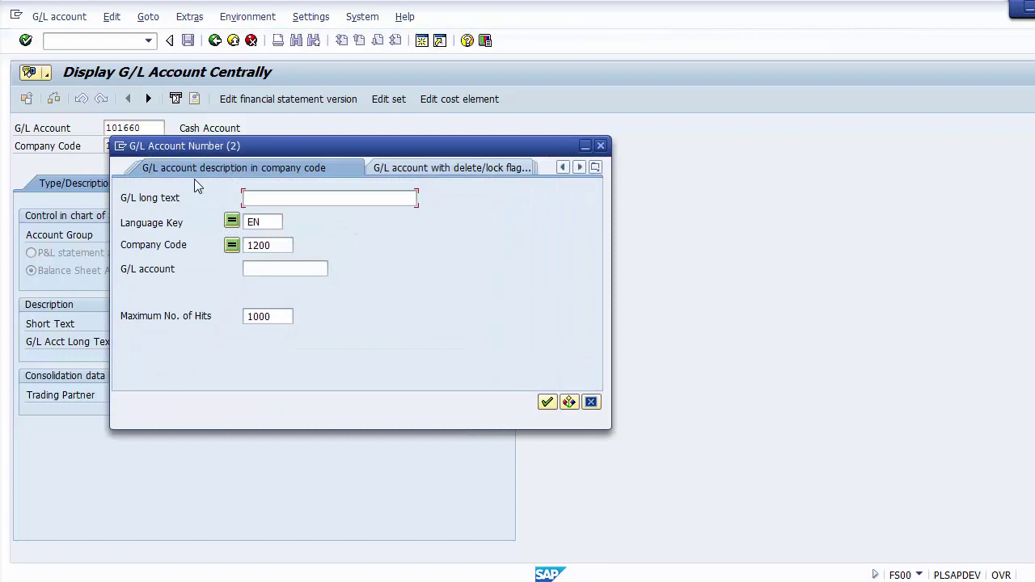
{"action": "key", "text": "Return"}
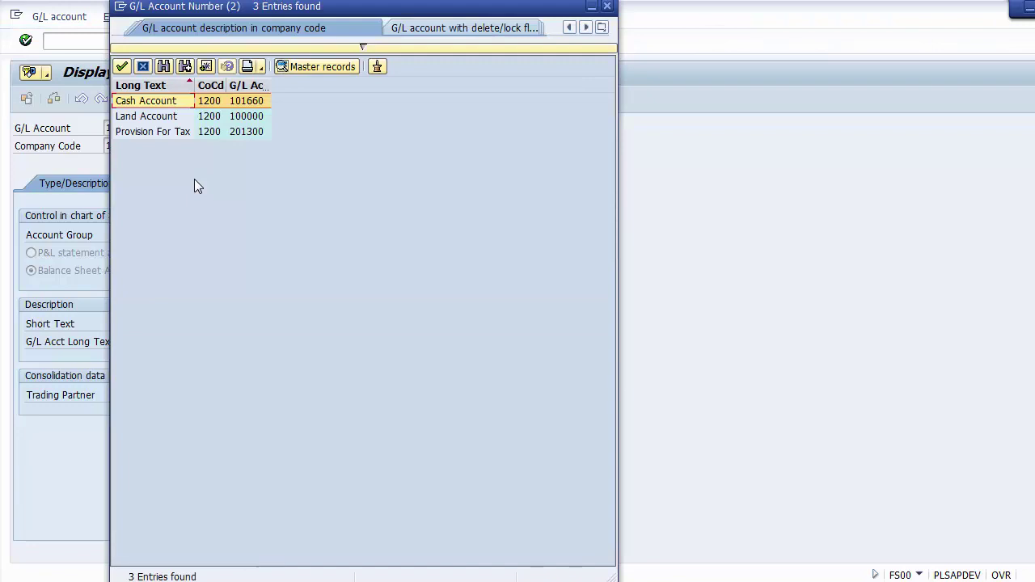
{"action": "key", "text": "Down"}
{"action": "key", "text": "Up"}
{"action": "key", "text": "Down"}
{"action": "key", "text": "Down"}
{"action": "key", "text": "Up"}
{"action": "key", "text": "Up"}
{"action": "key", "text": "Down"}
{"action": "key", "text": "Down"}
{"action": "key", "text": "Up"}
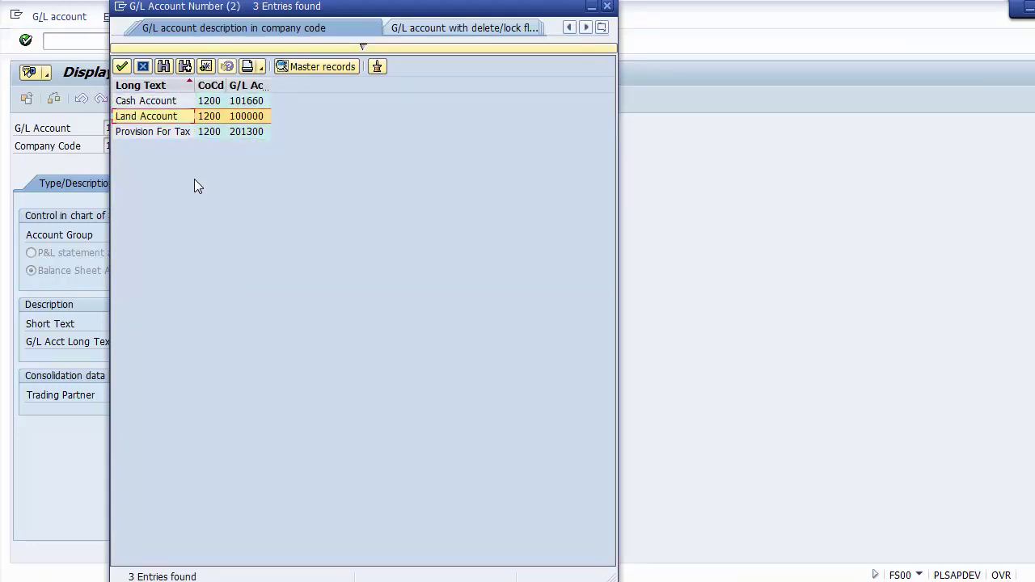
{"action": "key", "text": "Up"}
{"action": "key", "text": "Down"}
{"action": "key", "text": "Up"}
{"action": "key", "text": "Down"}
{"action": "key", "text": "Down"}
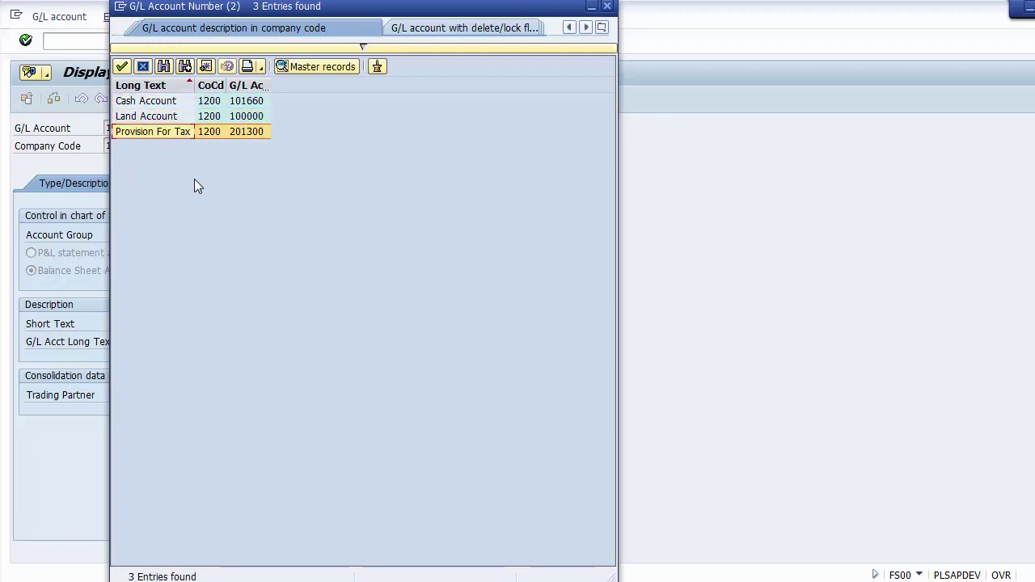
{"action": "key", "text": "Up"}
{"action": "key", "text": "Up"}
{"action": "key", "text": "Down"}
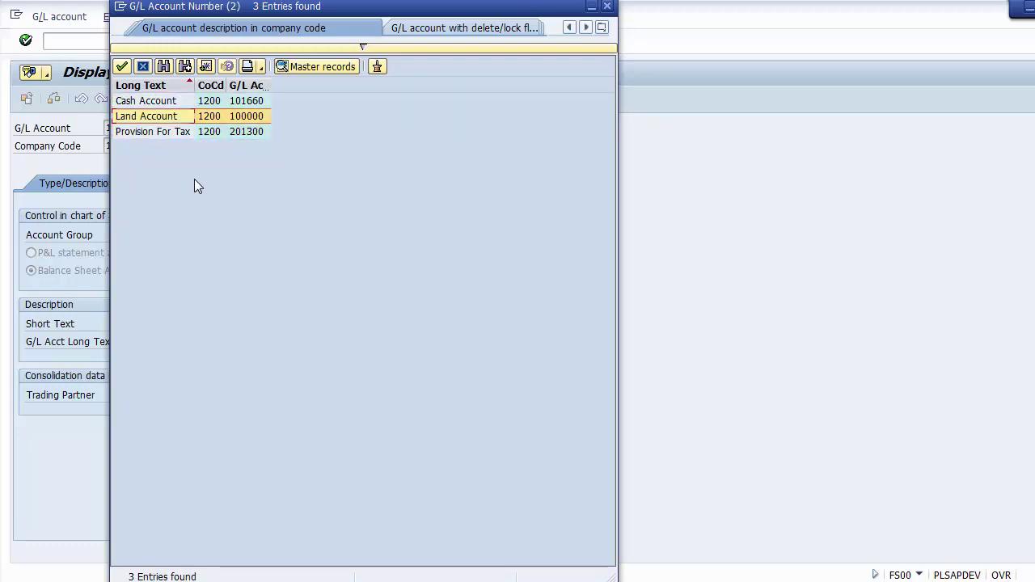
{"action": "key", "text": "Up"}
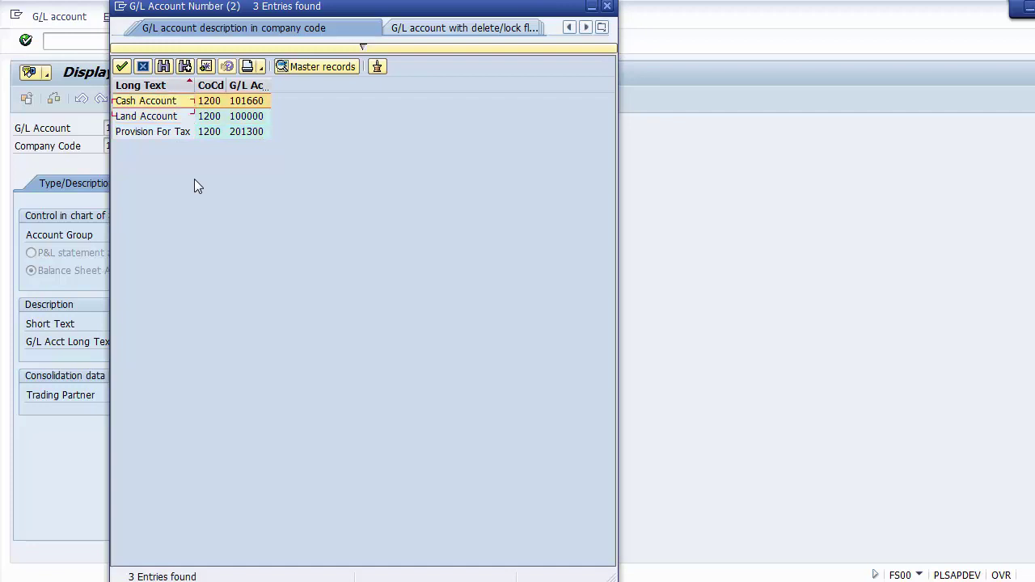
{"action": "key", "text": "Down"}
{"action": "key", "text": "Down"}
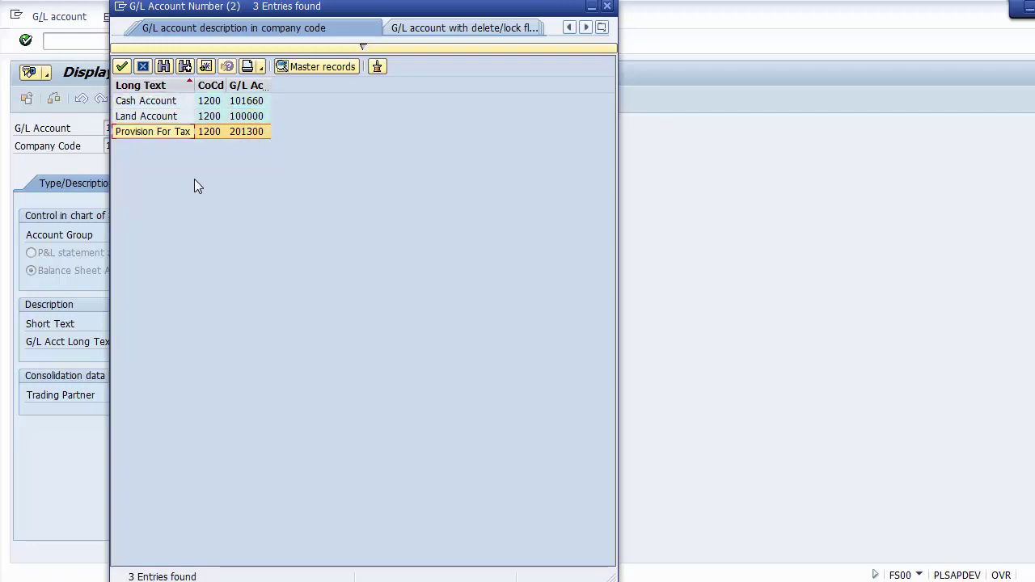
{"action": "key", "text": "Up"}
{"action": "key", "text": "Up"}
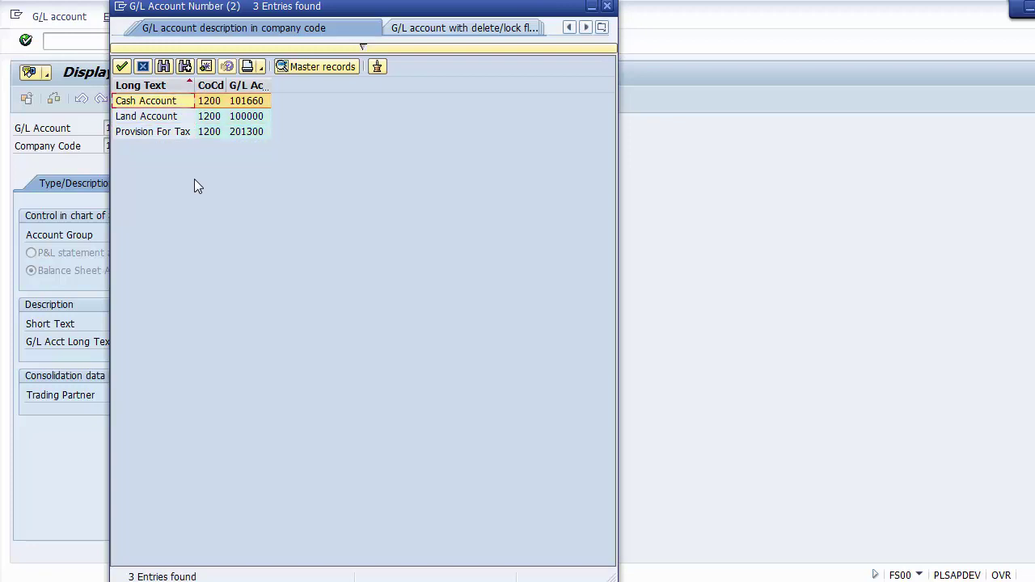
{"action": "key", "text": "Down"}
{"action": "key", "text": "Down"}
{"action": "key", "text": "Up"}
{"action": "key", "text": "Up"}
{"action": "key", "text": "Down"}
{"action": "key", "text": "Down"}
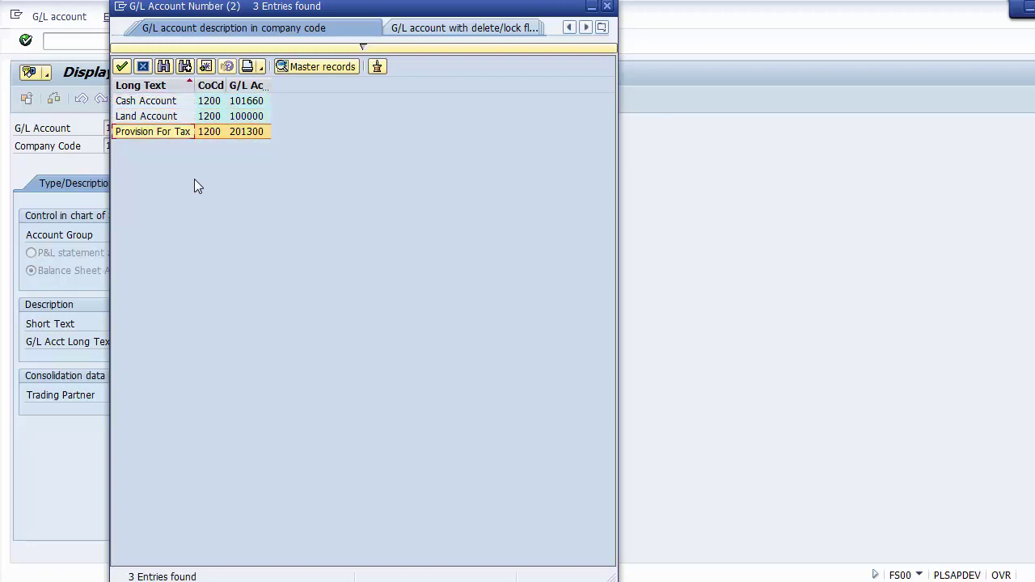
{"action": "left_click", "coordinate": [143, 68]}
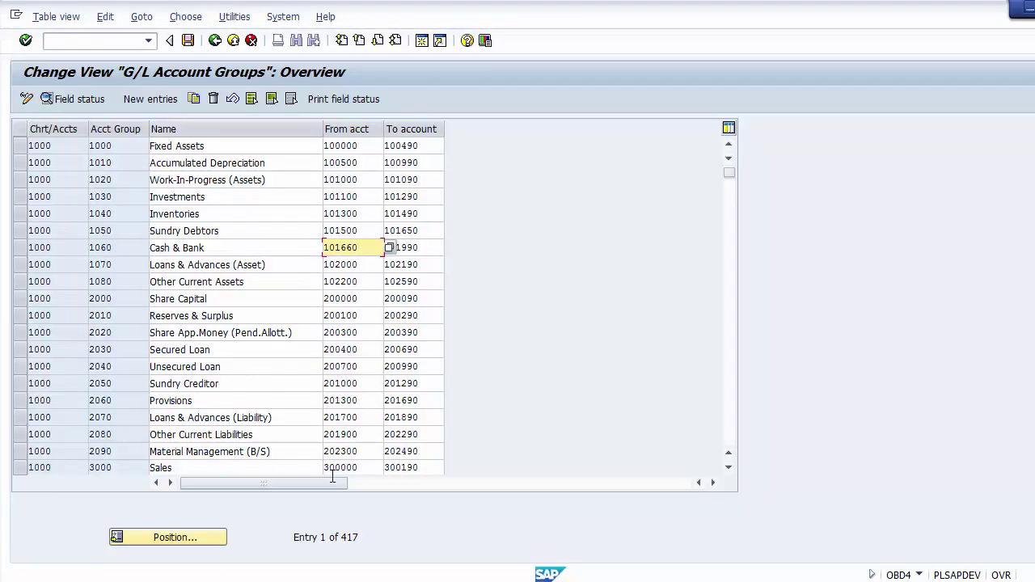
Look up the from and to account numbers of the Sales group in the G/L account groups overview.
{"action": "left_click", "coordinate": [729, 468]}
{"action": "left_click", "coordinate": [728, 469]}
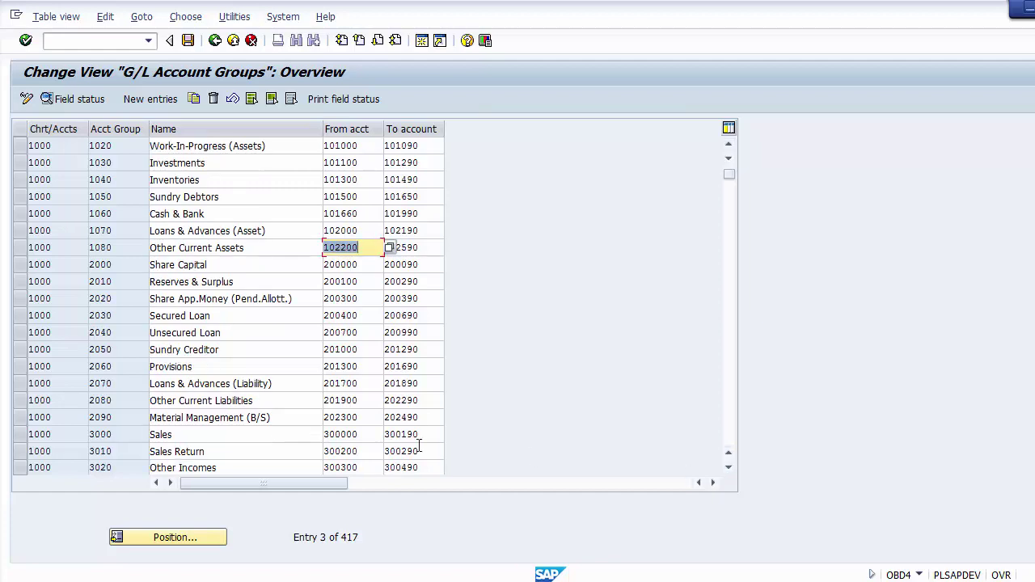
{"action": "left_click", "coordinate": [241, 434]}
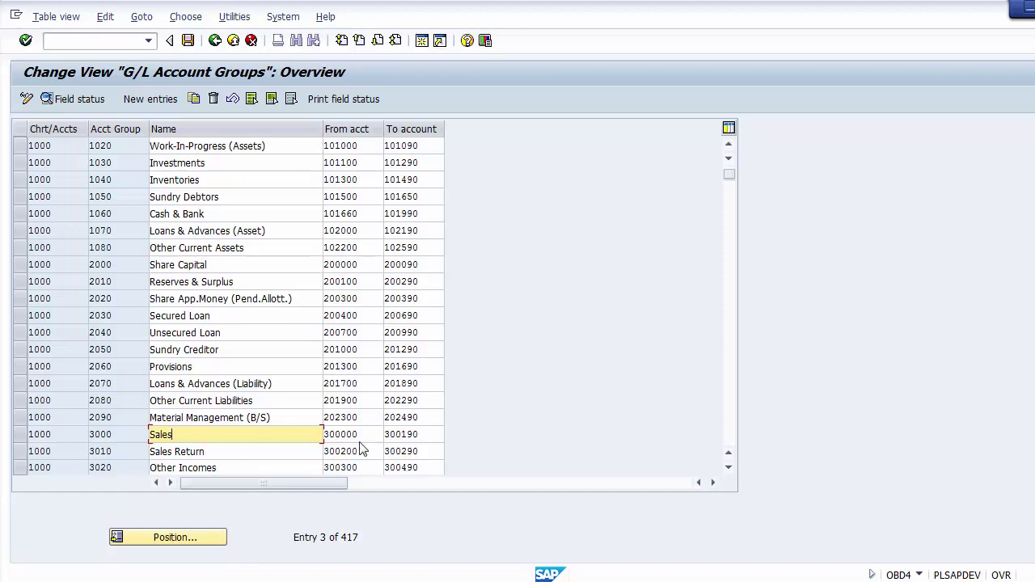
{"action": "left_click_drag", "start_coordinate": [192, 434], "coordinate": [145, 434]}
{"action": "left_click", "coordinate": [376, 437]}
{"action": "left_click", "coordinate": [313, 436]}
{"action": "left_click", "coordinate": [371, 436]}
{"action": "left_click", "coordinate": [411, 436]}
{"action": "left_click", "coordinate": [377, 437]}
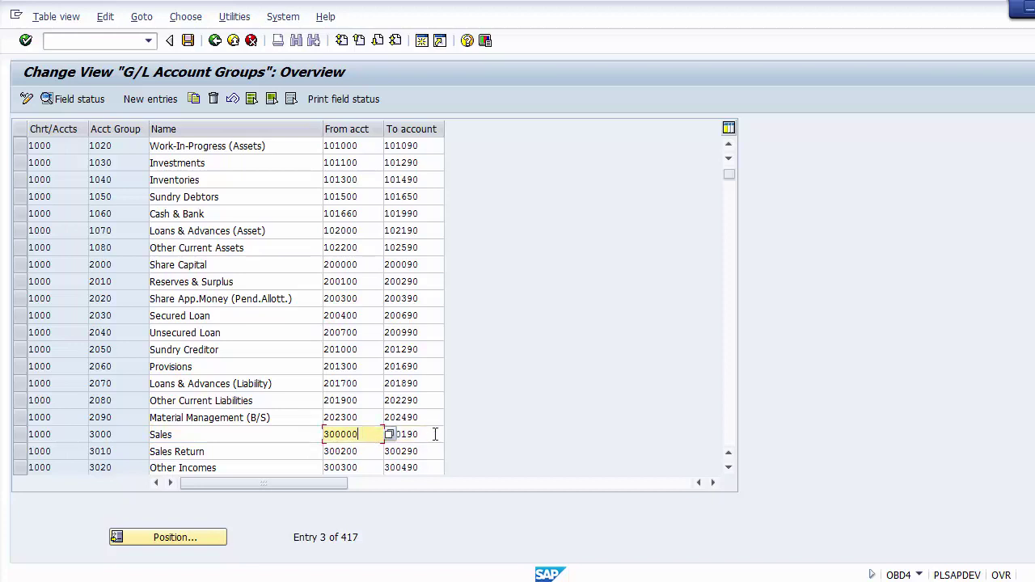
{"action": "left_click", "coordinate": [435, 435]}
{"action": "left_click", "coordinate": [369, 434]}
{"action": "left_click", "coordinate": [428, 434]}
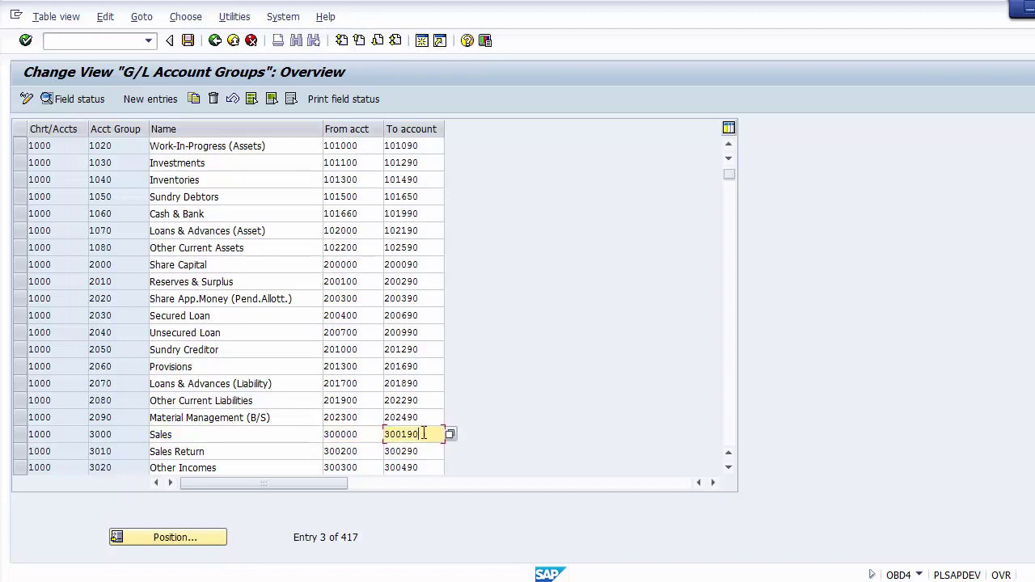
{"action": "left_click", "coordinate": [380, 434]}
{"action": "left_click", "coordinate": [427, 434]}
{"action": "left_click", "coordinate": [372, 435]}
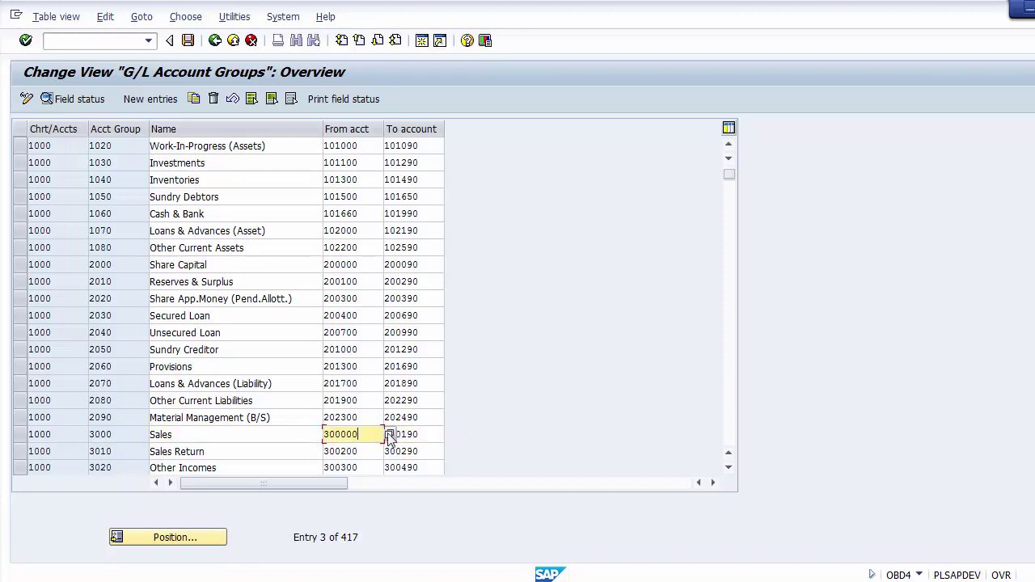
{"action": "left_click", "coordinate": [433, 436]}
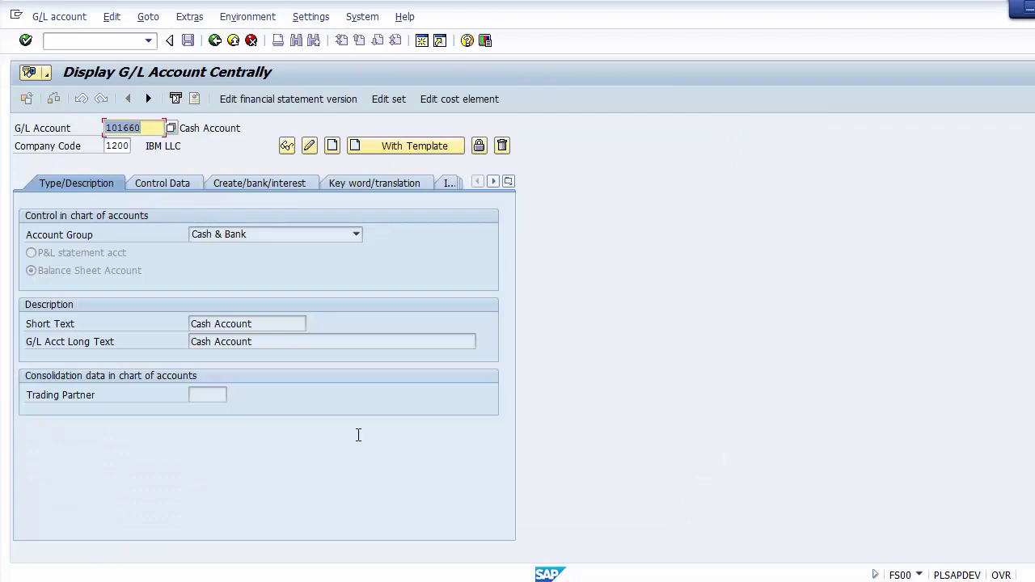
Back in G/L account maintenance, enter account 300000, recheck it against the Sales range and start creating it for company code 1200.
{"action": "type", "text": "3"}
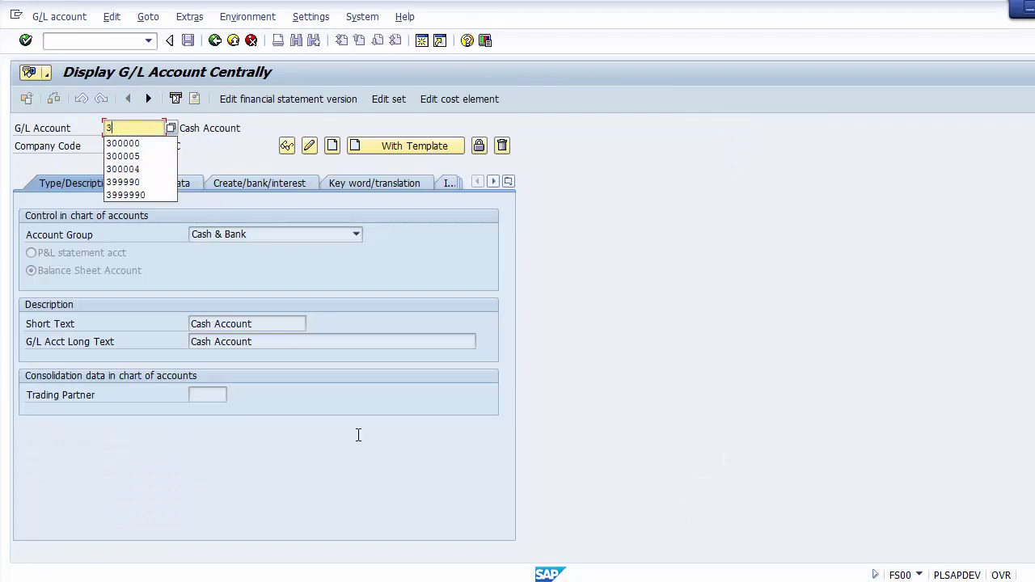
{"action": "type", "text": "0000"}
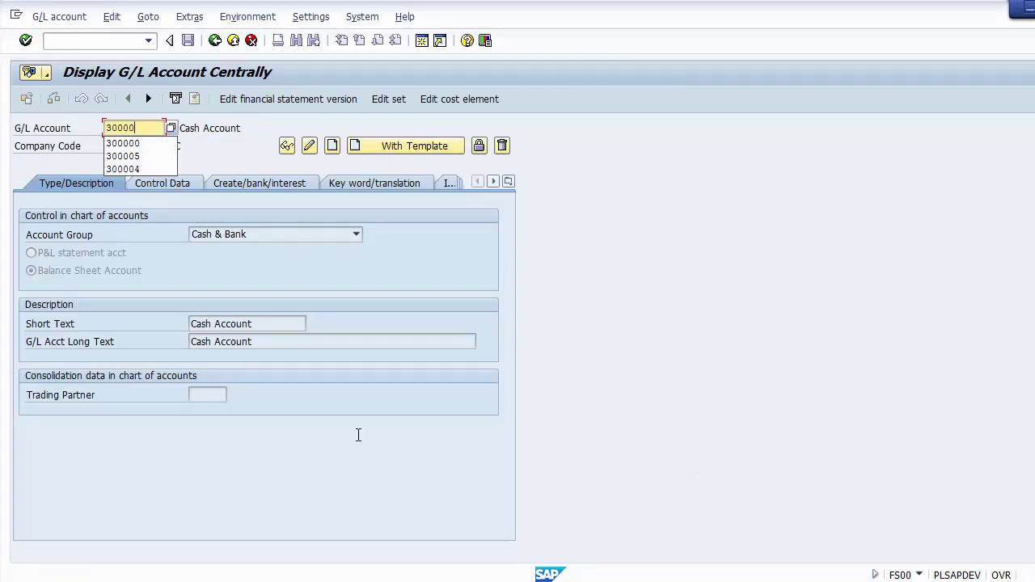
{"action": "type", "text": "0"}
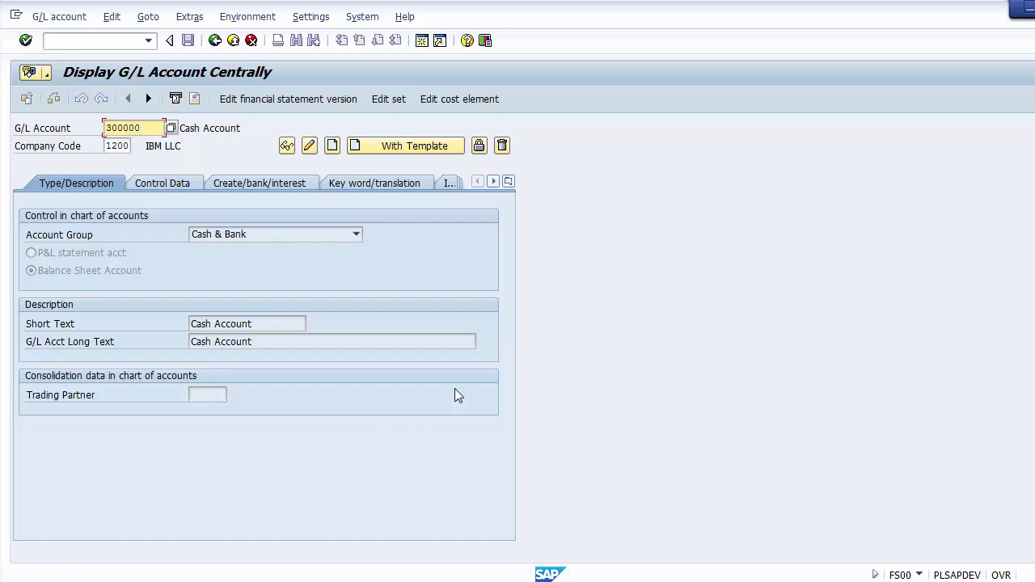
{"action": "left_click_drag", "start_coordinate": [148, 129], "coordinate": [104, 128]}
{"action": "key", "text": "ctrl+c"}
{"action": "key", "text": "alt+Tab"}
{"action": "key", "text": "ctrl+v"}
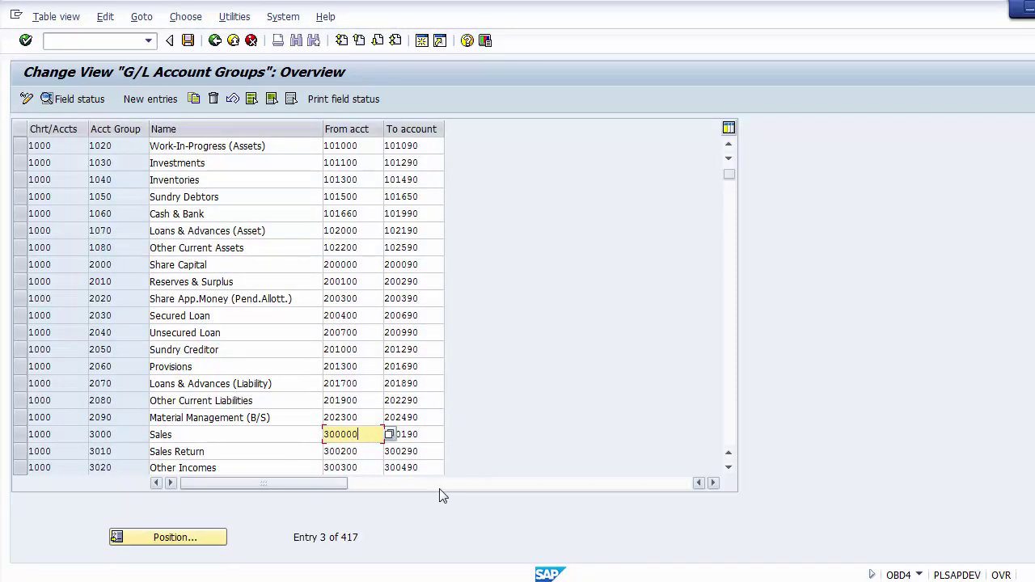
{"action": "key", "text": "alt+Tab"}
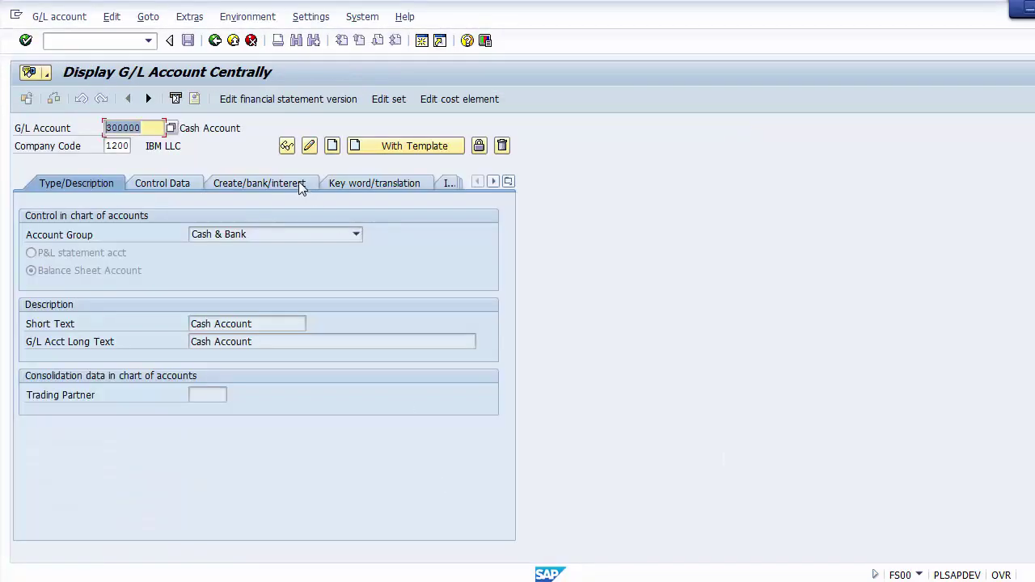
{"action": "left_click", "coordinate": [331, 150]}
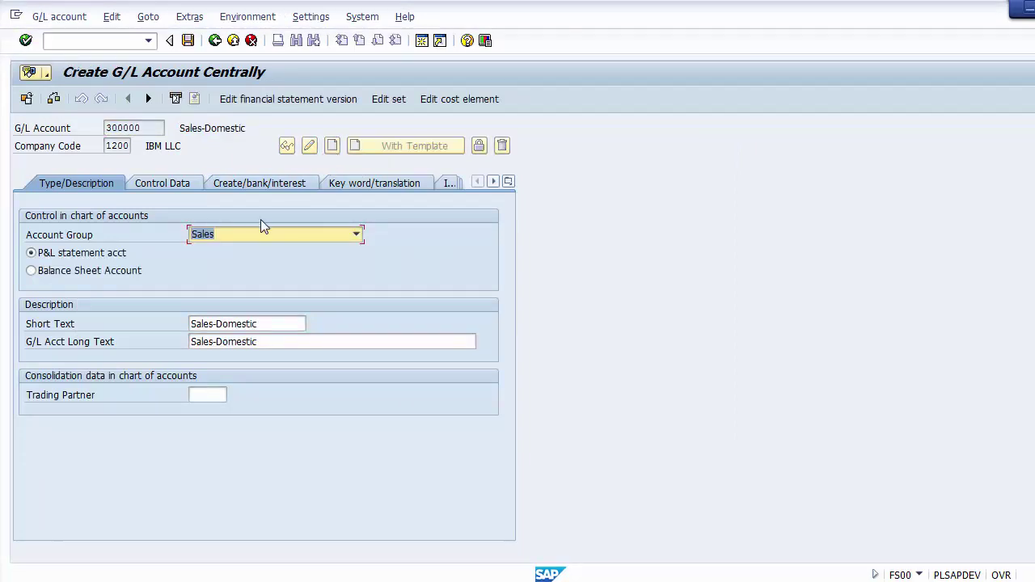
Choose the Sales account group and P&L statement acct for the new account.
{"action": "left_click", "coordinate": [237, 234]}
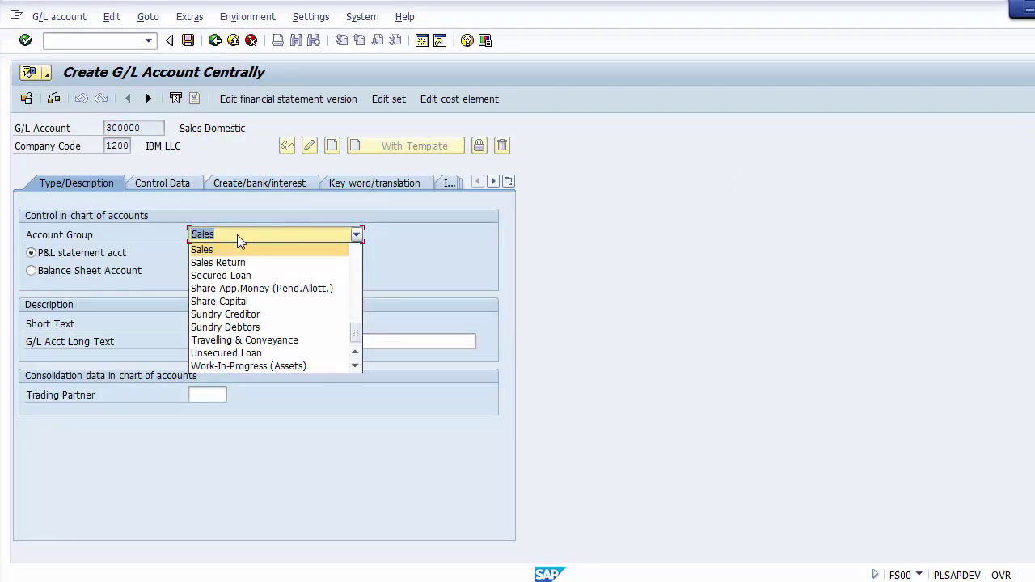
{"action": "left_click", "coordinate": [204, 250]}
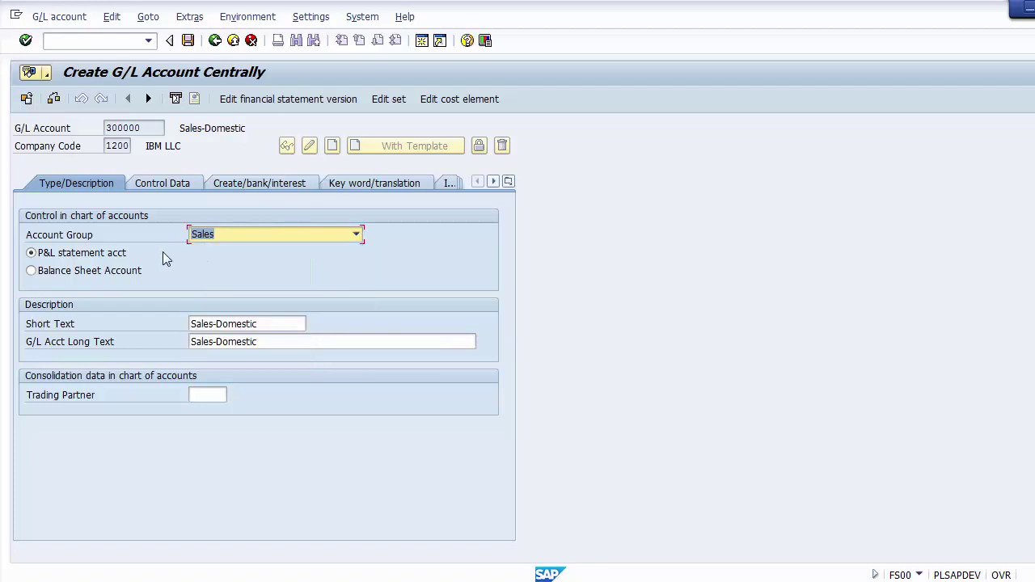
{"action": "left_click", "coordinate": [103, 255]}
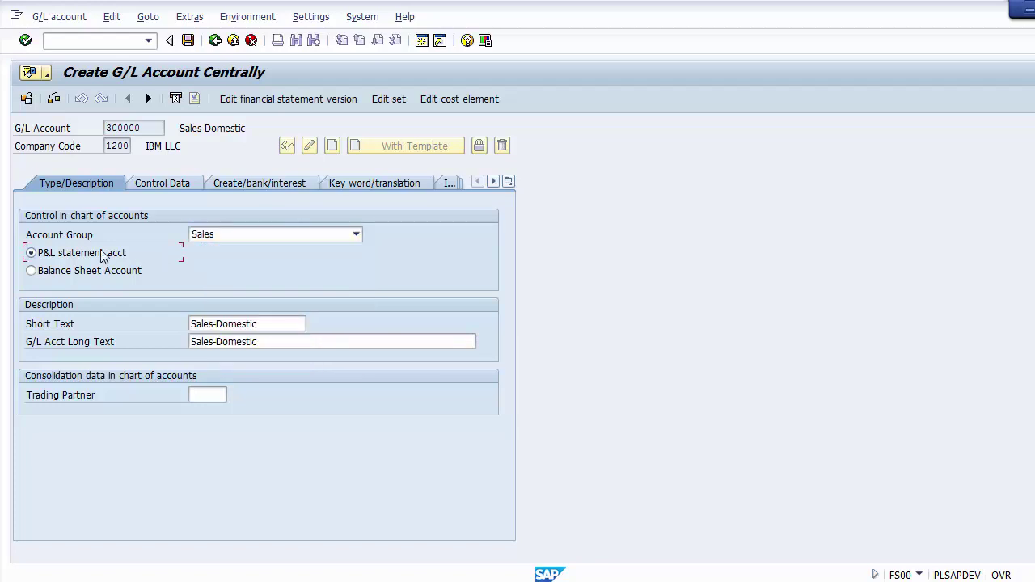
Shorten the new account's short text to Sales.
{"action": "left_click", "coordinate": [270, 324]}
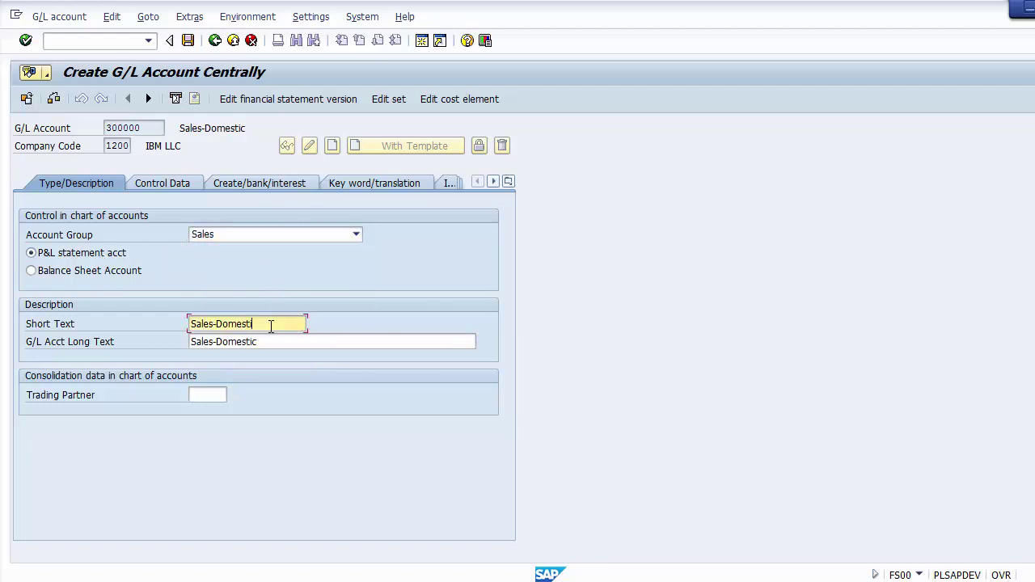
{"action": "key", "text": "BackSpace"}
{"action": "key", "text": "BackSpace"}
{"action": "key", "text": "BackSpace"}
{"action": "key", "text": "BackSpace"}
{"action": "key", "text": "BackSpace"}
{"action": "key", "text": "BackSpace"}
{"action": "key", "text": "BackSpace"}
{"action": "key", "text": "BackSpace"}
{"action": "key", "text": "Down"}
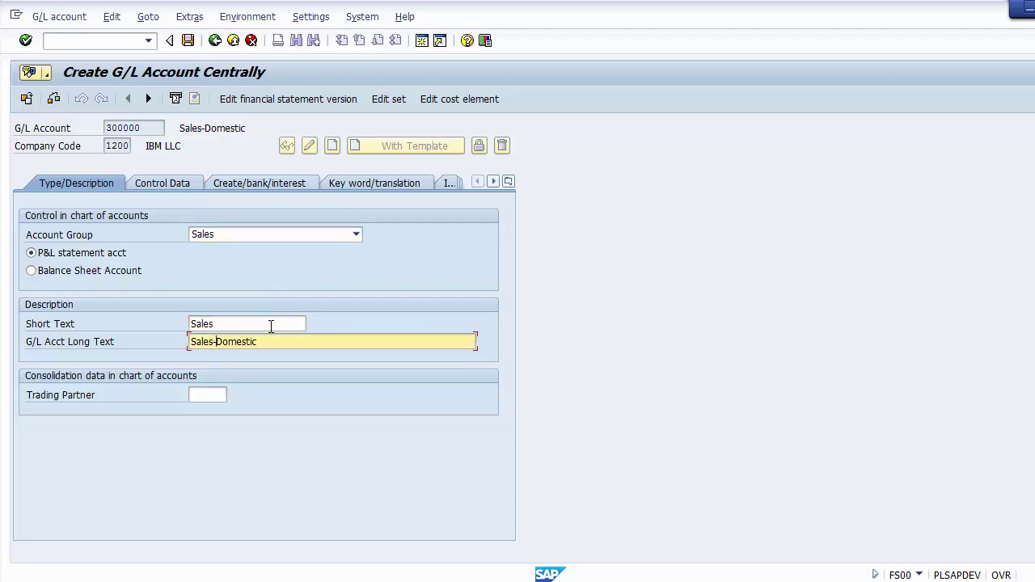
Set both the short text and the G/L account long text to Sales Account.
{"action": "key", "text": "BackSpace"}
{"action": "key", "text": "BackSpace"}
{"action": "key", "text": "BackSpace"}
{"action": "key", "text": "BackSpace"}
{"action": "key", "text": "BackSpace"}
{"action": "key", "text": "BackSpace"}
{"action": "key", "text": "BackSpace"}
{"action": "key", "text": "BackSpace"}
{"action": "key", "text": "BackSpace"}
{"action": "left_click", "coordinate": [260, 320]}
{"action": "type", "text": "A"}
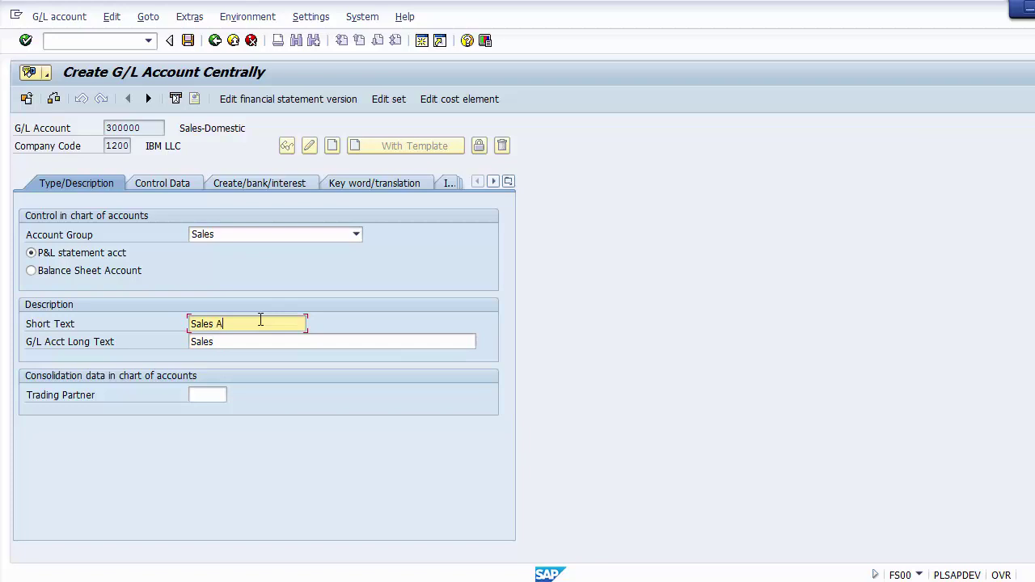
{"action": "type", "text": "ccount"}
{"action": "key", "text": "Down"}
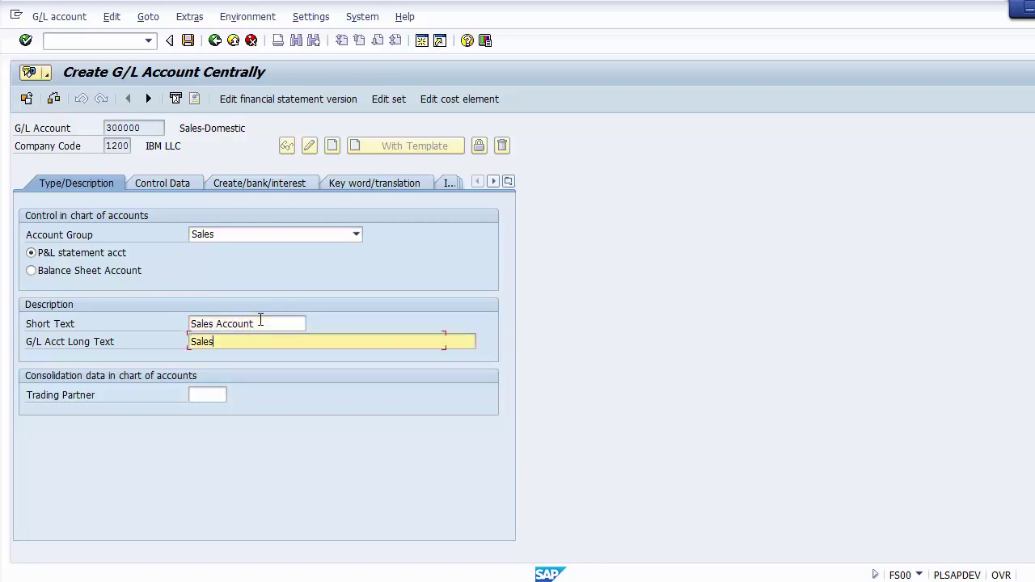
{"action": "type", "text": "Account"}
In the control data, enable line item display, set the tax category to * and allow posting without tax.
{"action": "left_click", "coordinate": [169, 182]}
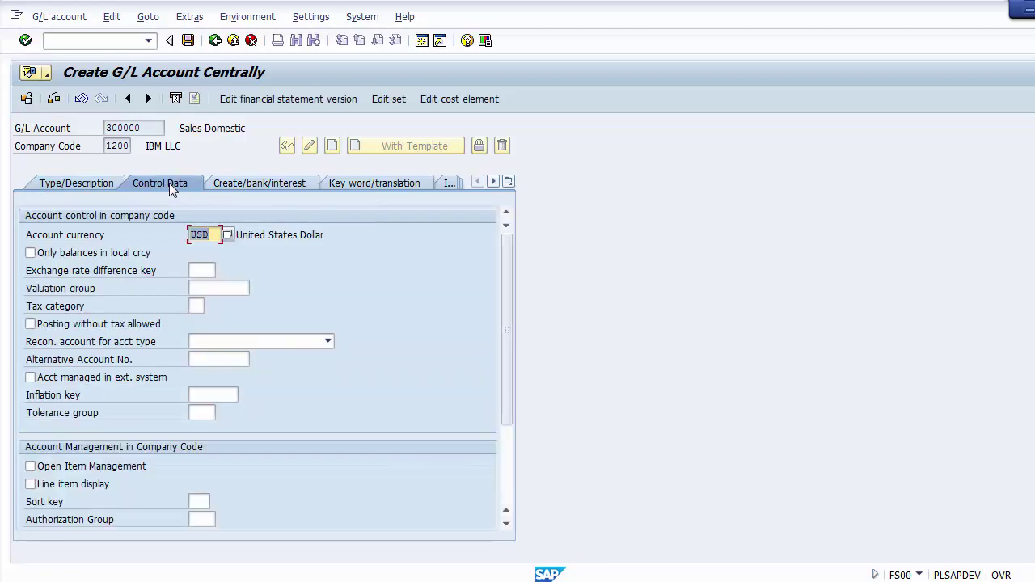
{"action": "left_click", "coordinate": [91, 483]}
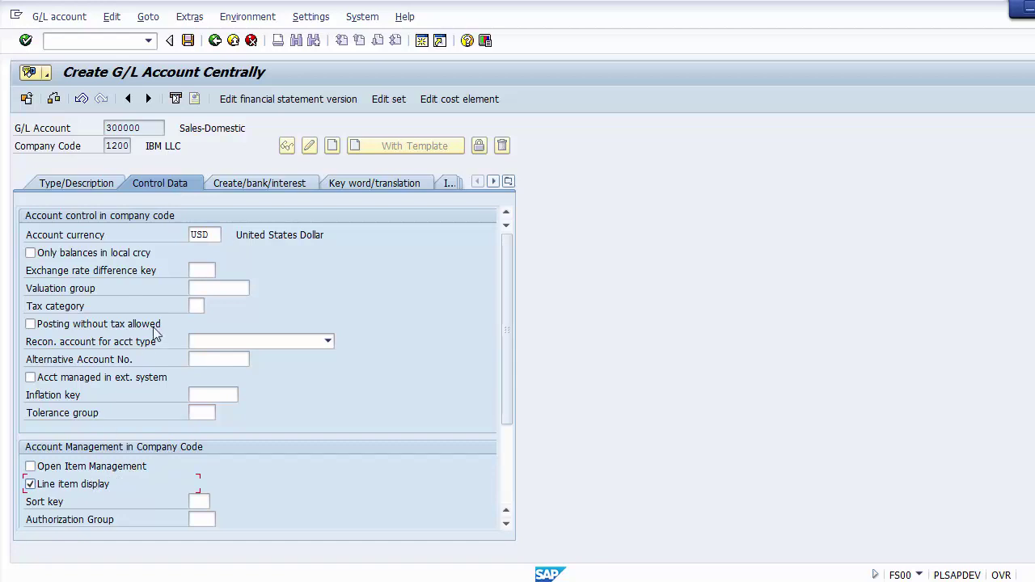
{"action": "left_click", "coordinate": [194, 307]}
{"action": "type", "text": "+"}
{"action": "key", "text": "Tab"}
Set the sort key to 001 and recheck the account's control data.
{"action": "scroll", "coordinate": [504, 387], "scroll_direction": "down", "scroll_amount": 2}
{"action": "left_click", "coordinate": [201, 430]}
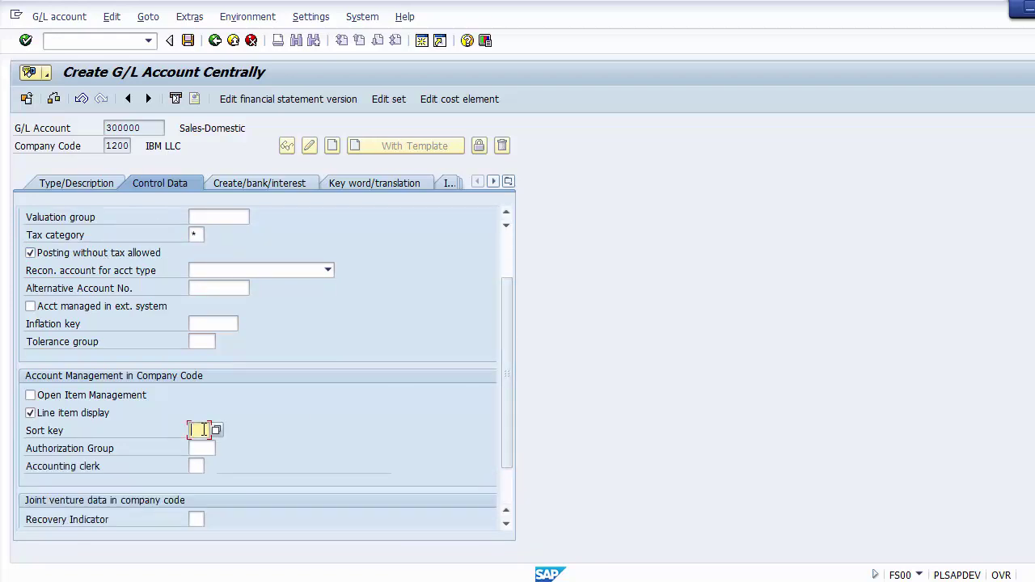
{"action": "type", "text": "00"}
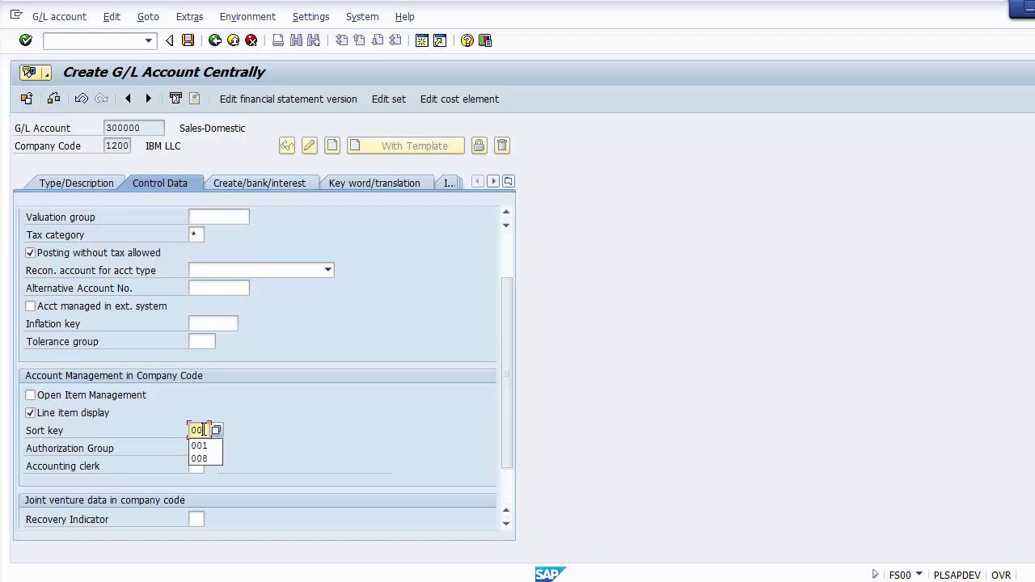
{"action": "type", "text": "1"}
{"action": "left_click", "coordinate": [318, 327]}
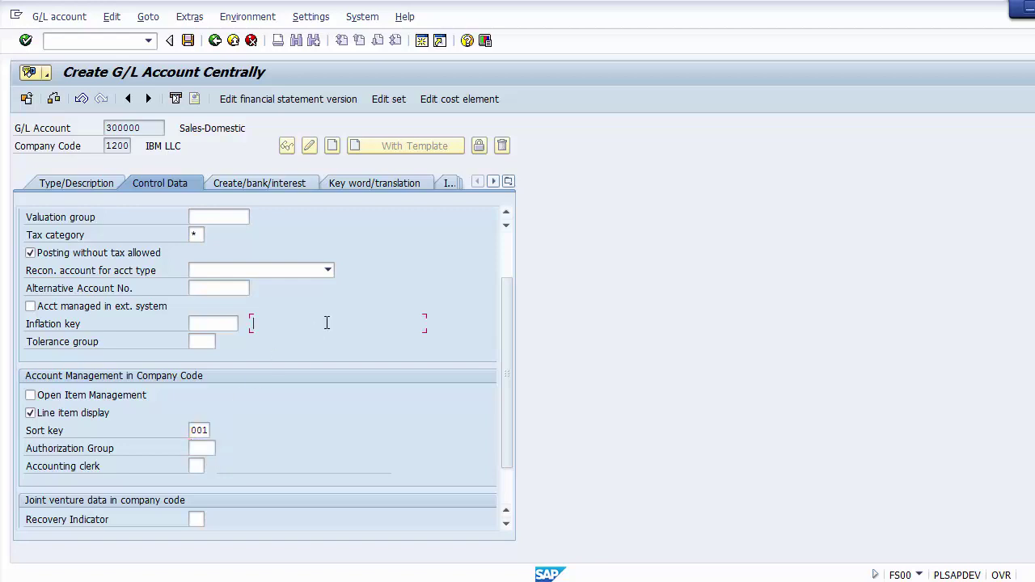
{"action": "scroll", "coordinate": [503, 392], "scroll_direction": "up", "scroll_amount": 2}
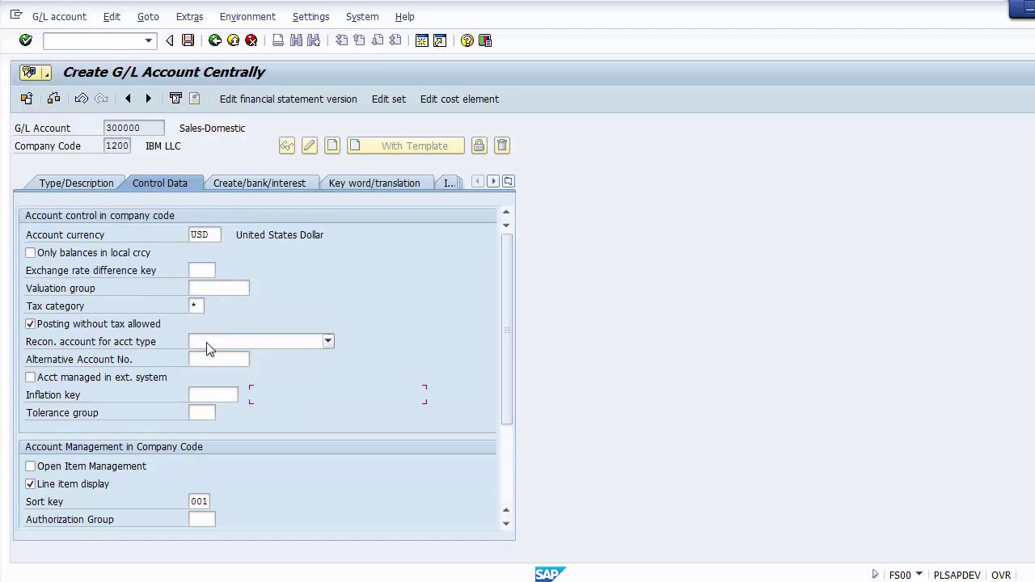
{"action": "left_click", "coordinate": [153, 307]}
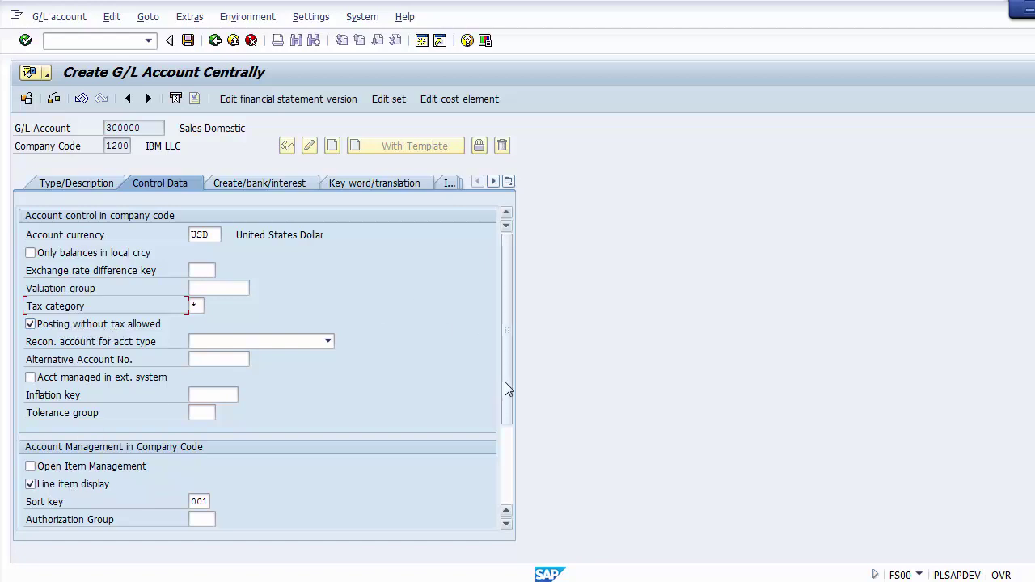
{"action": "left_click_drag", "start_coordinate": [505, 386], "coordinate": [505, 417]}
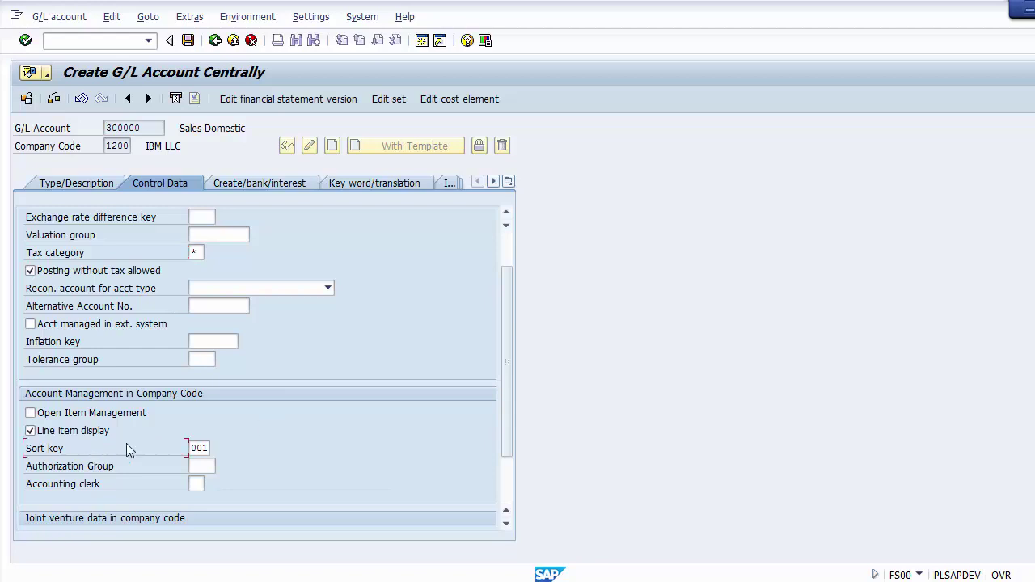
For document creation, choose field status group G029 Revenue accounts from the available field status groups.
{"action": "left_click", "coordinate": [254, 183]}
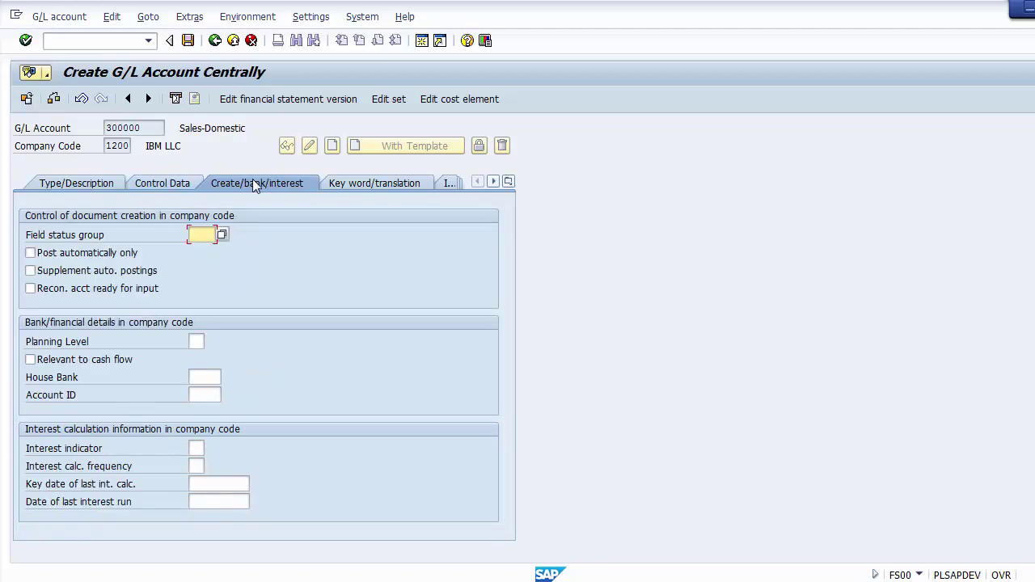
{"action": "left_click", "coordinate": [220, 236]}
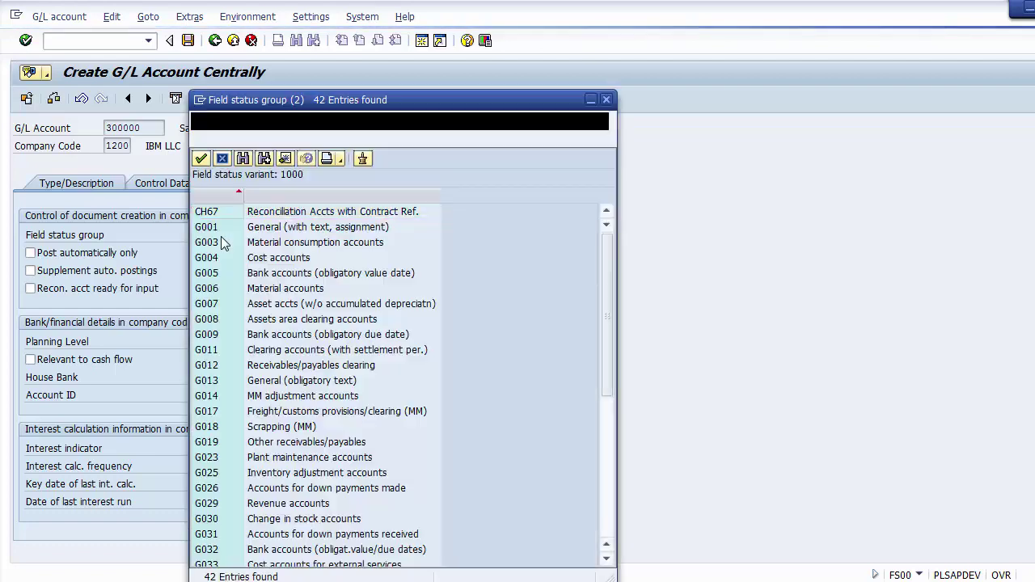
{"action": "key", "text": "Down"}
{"action": "key", "text": "Down"}
{"action": "key", "text": "Down"}
{"action": "key", "text": "Down"}
{"action": "key", "text": "Down"}
{"action": "key", "text": "Down"}
{"action": "key", "text": "Down"}
{"action": "key", "text": "Down"}
{"action": "key", "text": "Down"}
{"action": "key", "text": "Down"}
{"action": "key", "text": "Down"}
{"action": "key", "text": "Down"}
{"action": "key", "text": "Down"}
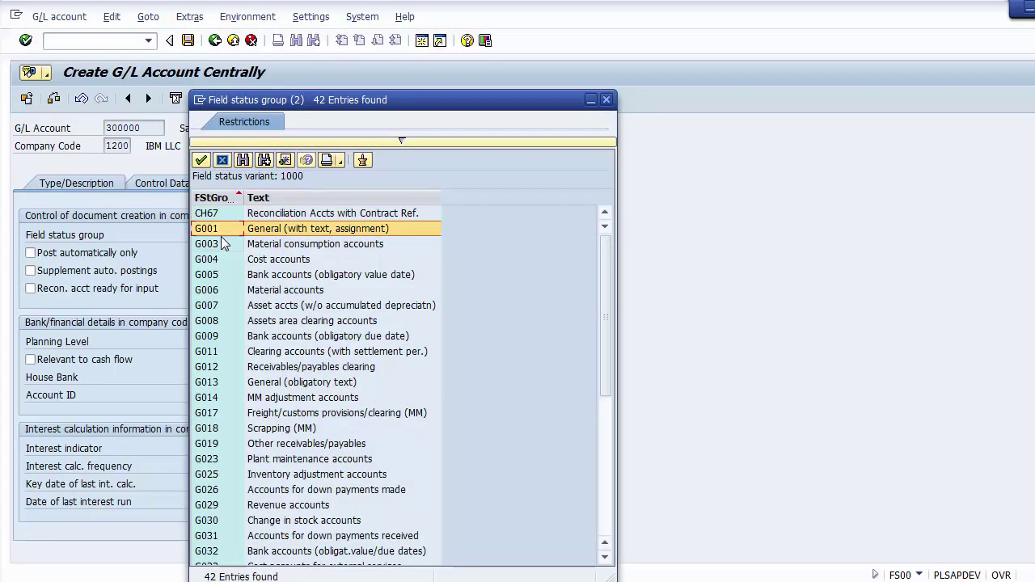
{"action": "key", "text": "Down"}
{"action": "key", "text": "Down"}
{"action": "key", "text": "Down"}
{"action": "key", "text": "Down"}
{"action": "key", "text": "Down"}
{"action": "key", "text": "Down"}
{"action": "key", "text": "Down"}
{"action": "key", "text": "Down"}
{"action": "key", "text": "Down"}
{"action": "key", "text": "Down"}
{"action": "key", "text": "Down"}
{"action": "key", "text": "Down"}
{"action": "key", "text": "Down"}
{"action": "key", "text": "Down"}
{"action": "key", "text": "Down"}
{"action": "key", "text": "Down"}
{"action": "key", "text": "Down"}
{"action": "key", "text": "Down"}
{"action": "key", "text": "Down"}
{"action": "key", "text": "Down"}
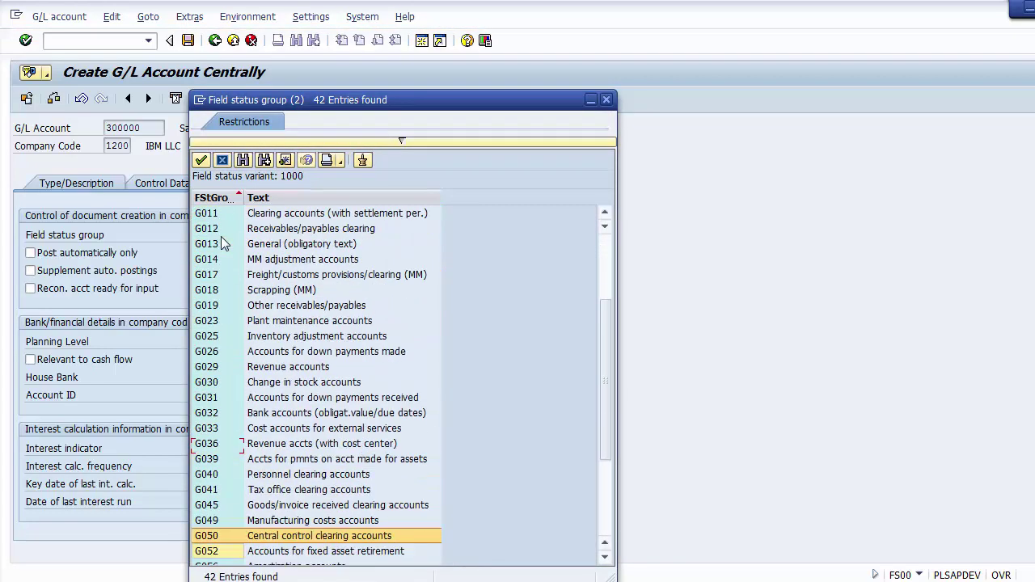
{"action": "key", "text": "Up"}
{"action": "key", "text": "Up"}
{"action": "key", "text": "Up"}
{"action": "key", "text": "Up"}
{"action": "key", "text": "Up"}
{"action": "key", "text": "Up"}
{"action": "key", "text": "Up"}
{"action": "key", "text": "Up"}
{"action": "key", "text": "Up"}
{"action": "key", "text": "Up"}
{"action": "key", "text": "Up"}
{"action": "key", "text": "Up"}
{"action": "key", "text": "Up"}
{"action": "key", "text": "Up"}
{"action": "key", "text": "Up"}
{"action": "key", "text": "Up"}
{"action": "key", "text": "Up"}
{"action": "key", "text": "Up"}
{"action": "key", "text": "Up"}
{"action": "key", "text": "Up"}
{"action": "key", "text": "Up"}
{"action": "key", "text": "Up"}
{"action": "key", "text": "Up"}
{"action": "key", "text": "Up"}
{"action": "key", "text": "Up"}
{"action": "key", "text": "Up"}
{"action": "key", "text": "Up"}
{"action": "key", "text": "Up"}
{"action": "key", "text": "Up"}
{"action": "key", "text": "Up"}
{"action": "key", "text": "Up"}
{"action": "key", "text": "Up"}
{"action": "key", "text": "Up"}
{"action": "key", "text": "Up"}
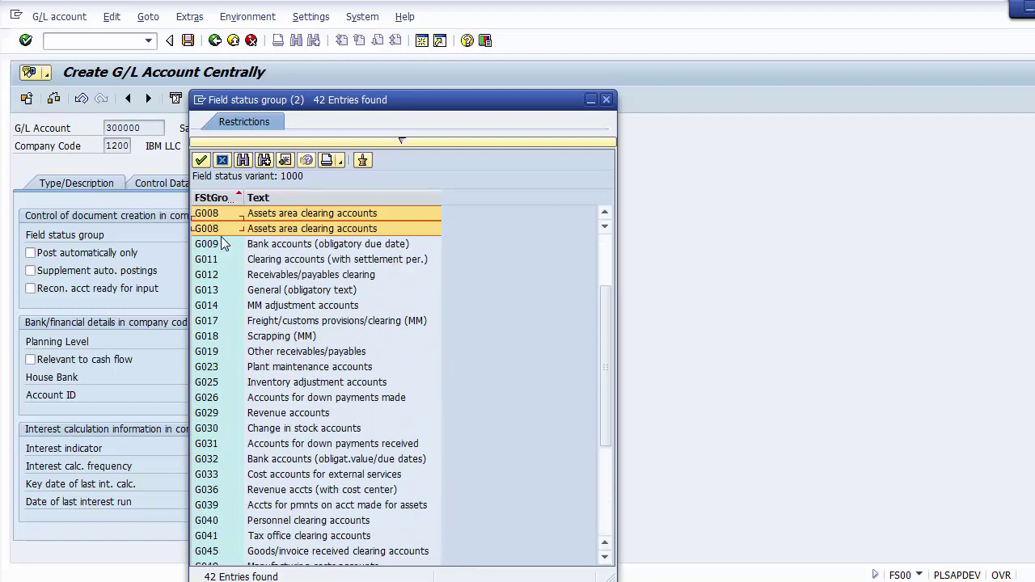
{"action": "key", "text": "Down"}
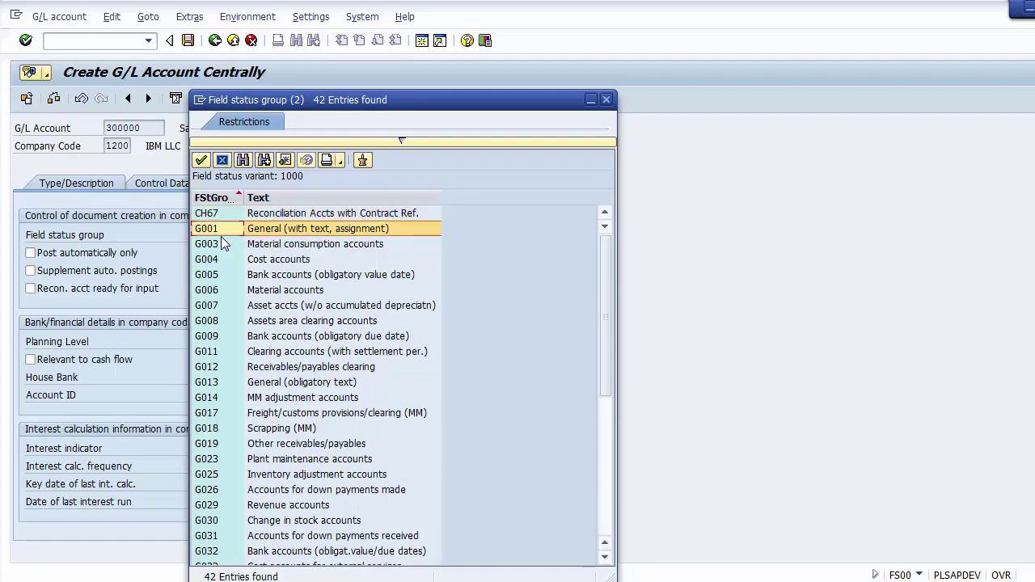
{"action": "key", "text": "Down"}
{"action": "key", "text": "Down"}
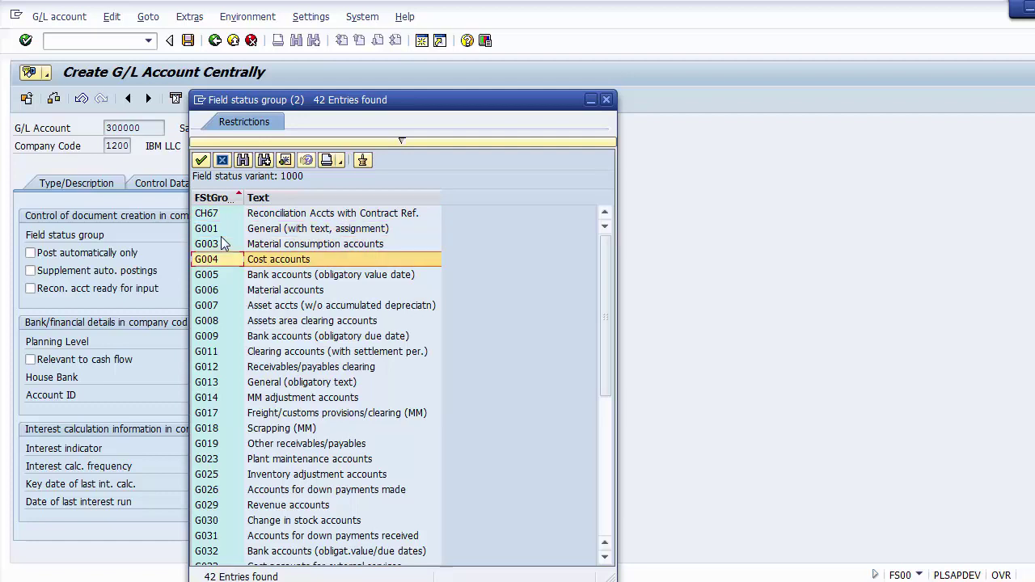
{"action": "key", "text": "Down"}
{"action": "key", "text": "Down"}
{"action": "key", "text": "Down"}
{"action": "key", "text": "Down"}
{"action": "key", "text": "Down"}
{"action": "key", "text": "Down"}
{"action": "key", "text": "Down"}
{"action": "key", "text": "Down"}
{"action": "key", "text": "Down"}
{"action": "key", "text": "Down"}
{"action": "key", "text": "Down"}
{"action": "key", "text": "Down"}
{"action": "key", "text": "Down"}
{"action": "key", "text": "Down"}
{"action": "key", "text": "Down"}
{"action": "key", "text": "Down"}
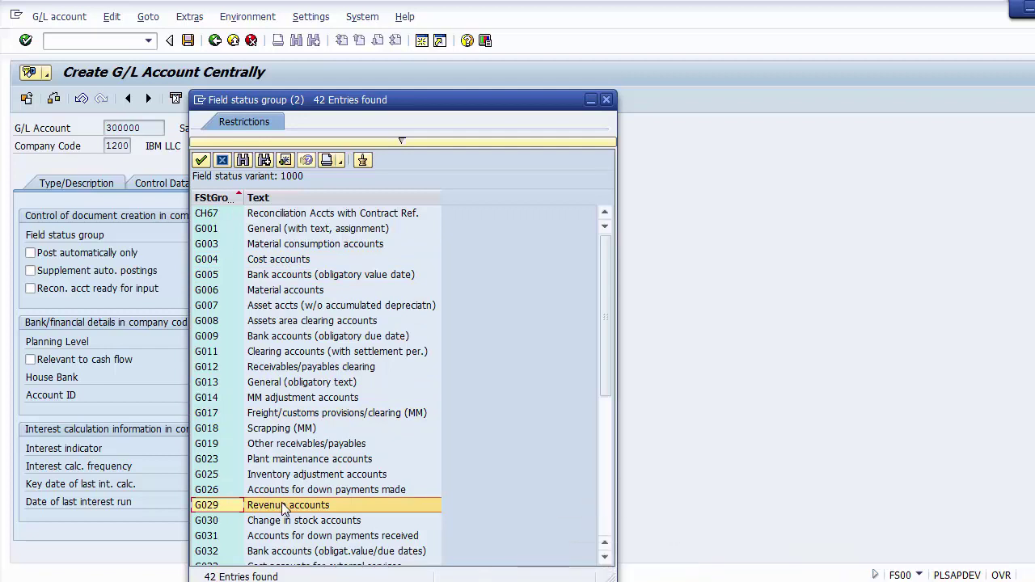
{"action": "double_click", "coordinate": [217, 505]}
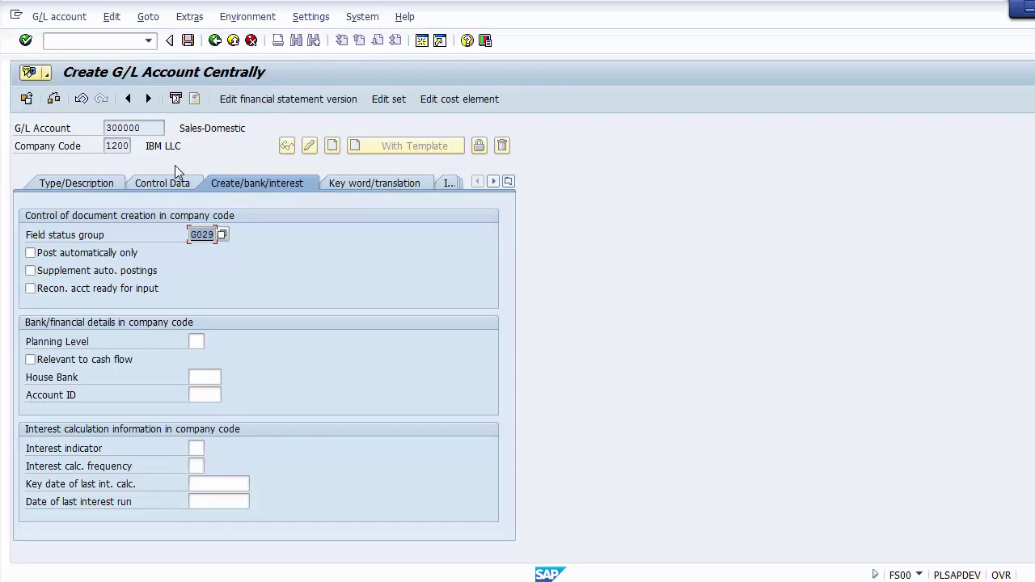
Check the number of the new account 300000 and save its master record.
{"action": "left_click", "coordinate": [111, 129]}
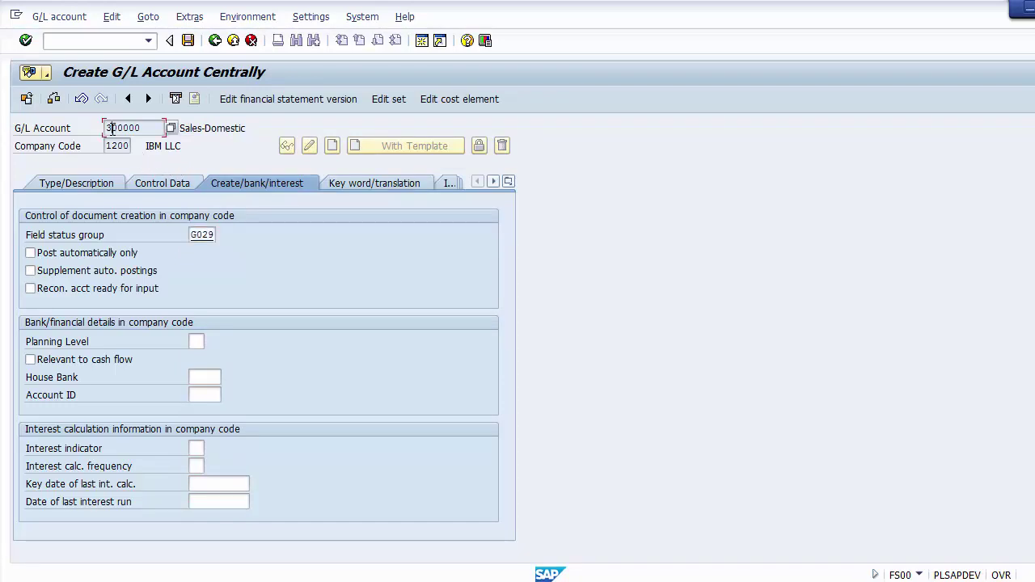
{"action": "double_click", "coordinate": [112, 128]}
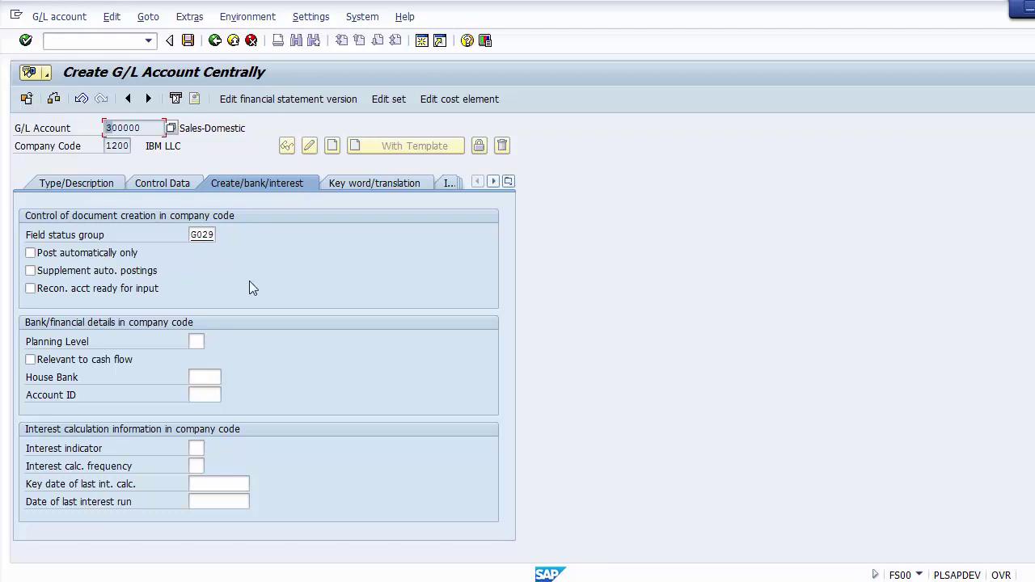
{"action": "left_click", "coordinate": [187, 41]}
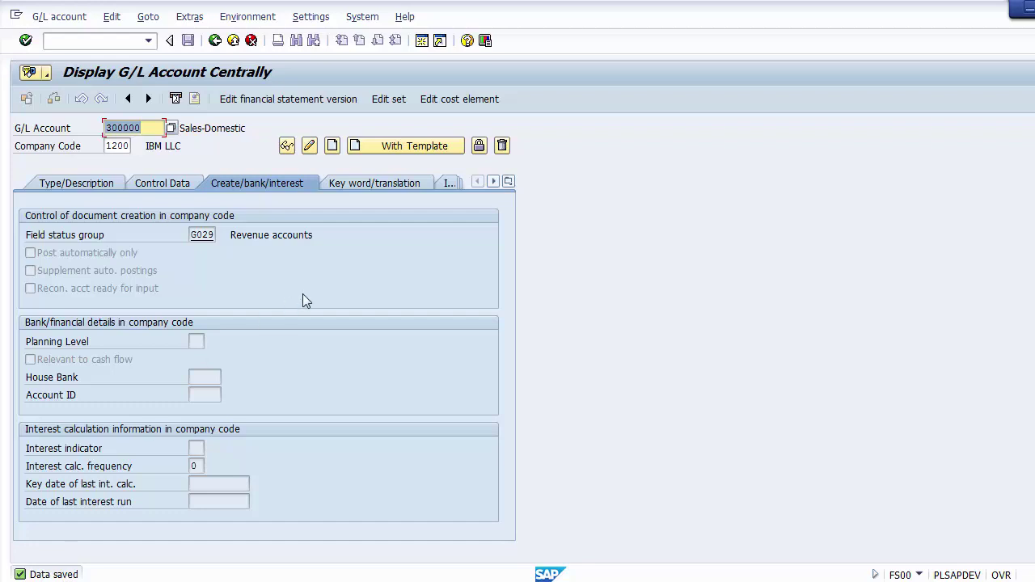
Review the saved description data, list the G/L accounts of company code 1200 and pick Sales Account 300000.
{"action": "left_click", "coordinate": [69, 187]}
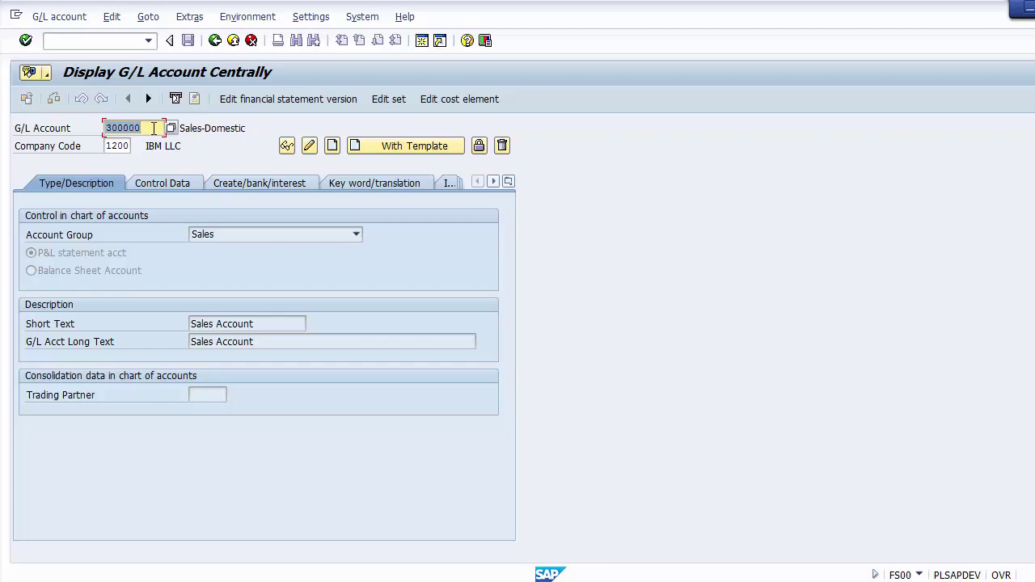
{"action": "key", "text": "F4"}
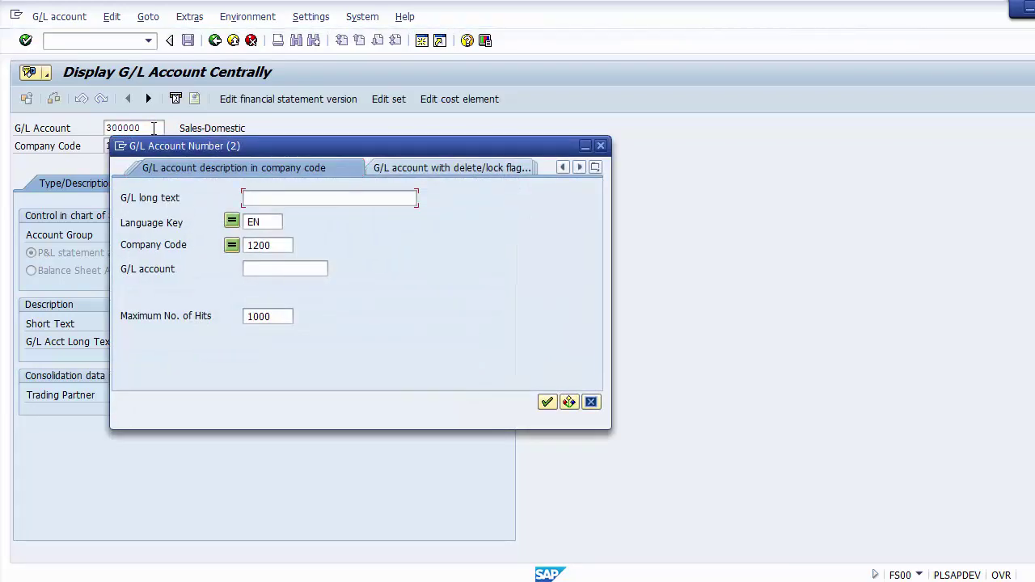
{"action": "left_click", "coordinate": [546, 402]}
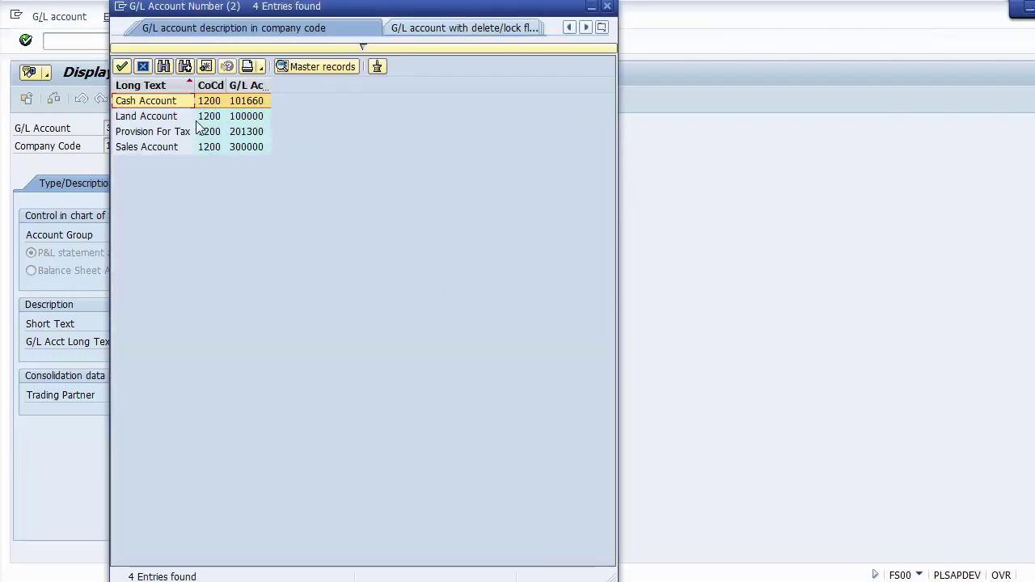
{"action": "left_click", "coordinate": [185, 116]}
{"action": "left_click", "coordinate": [175, 104]}
{"action": "left_click", "coordinate": [169, 136]}
{"action": "left_click", "coordinate": [166, 149]}
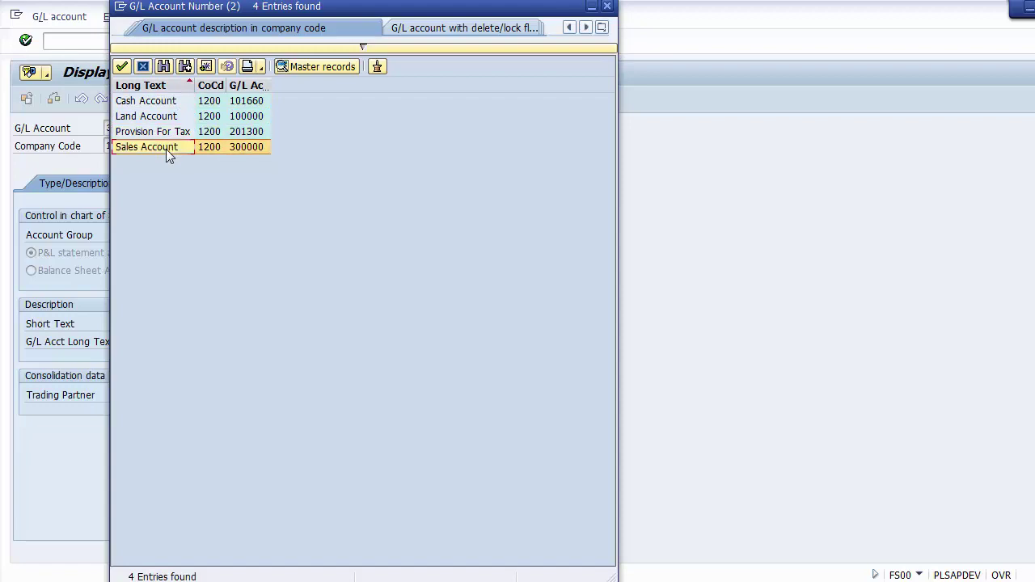
{"action": "left_click", "coordinate": [123, 67]}
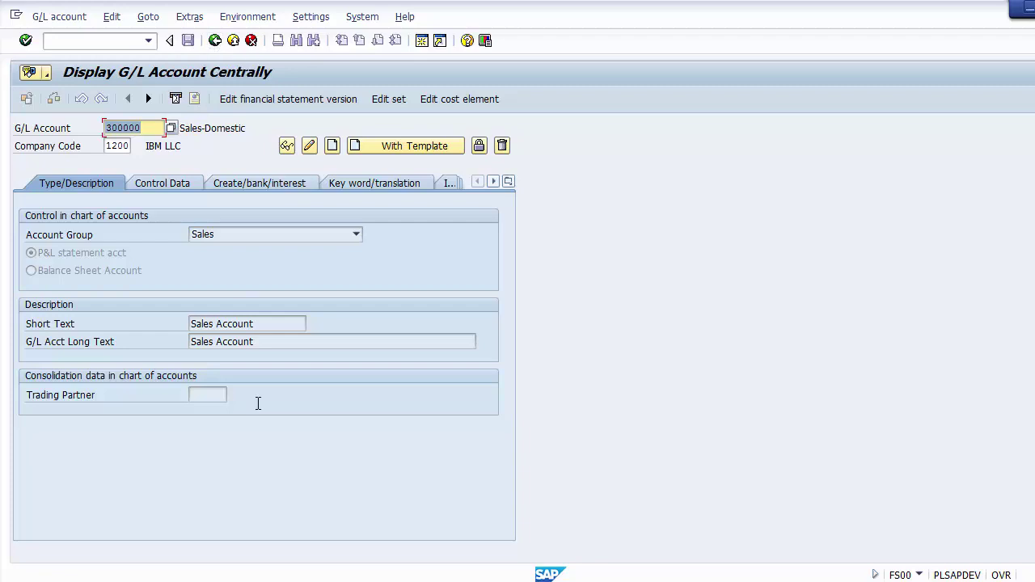
Switch to the PowerPoint presentation and extend Create in the slide's menu path to Create/Change/ Display.
{"action": "left_click", "coordinate": [370, 509]}
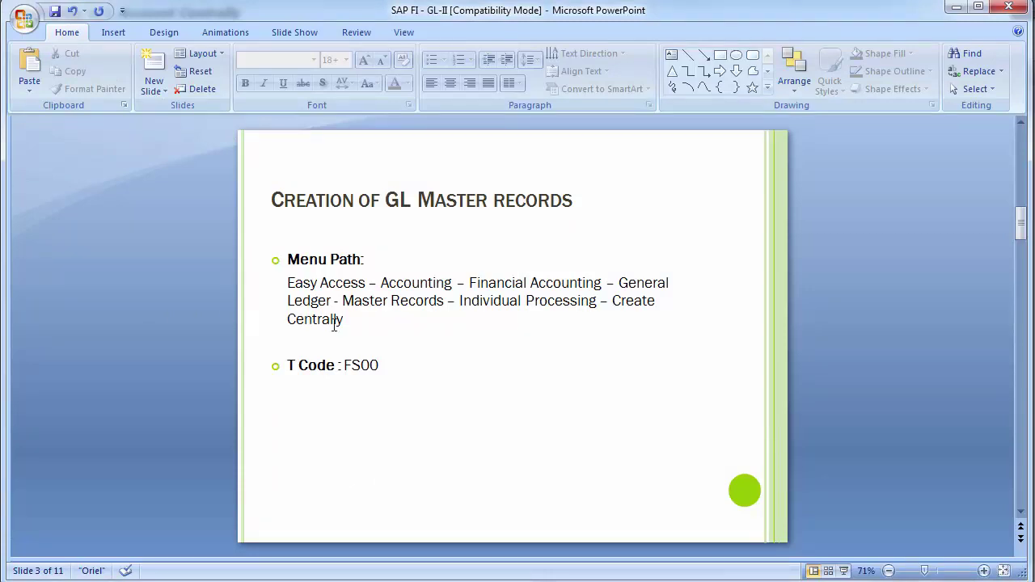
{"action": "left_click", "coordinate": [654, 303]}
{"action": "type", "text": "/Change"}
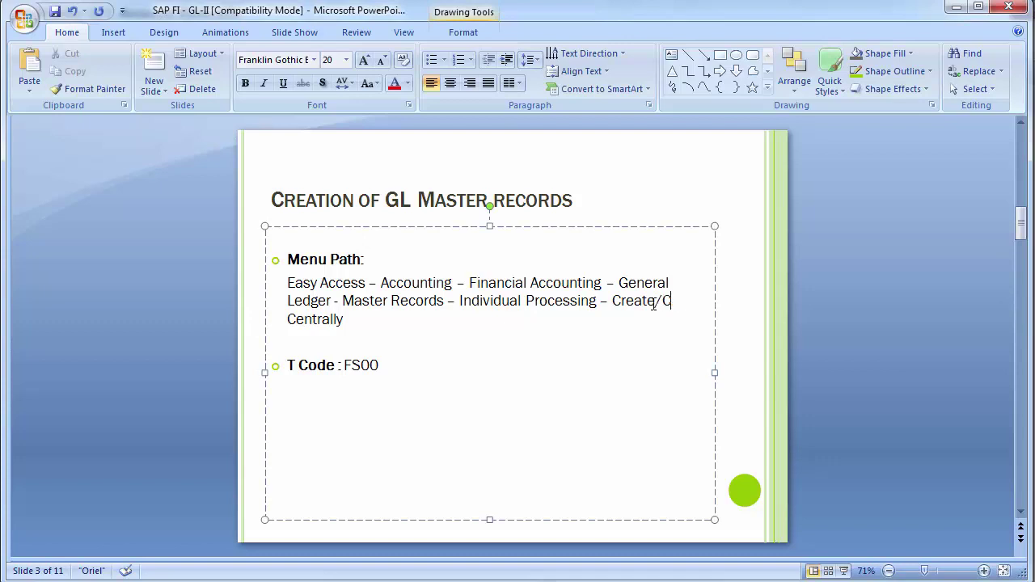
{"action": "type", "text": "/ Displa"}
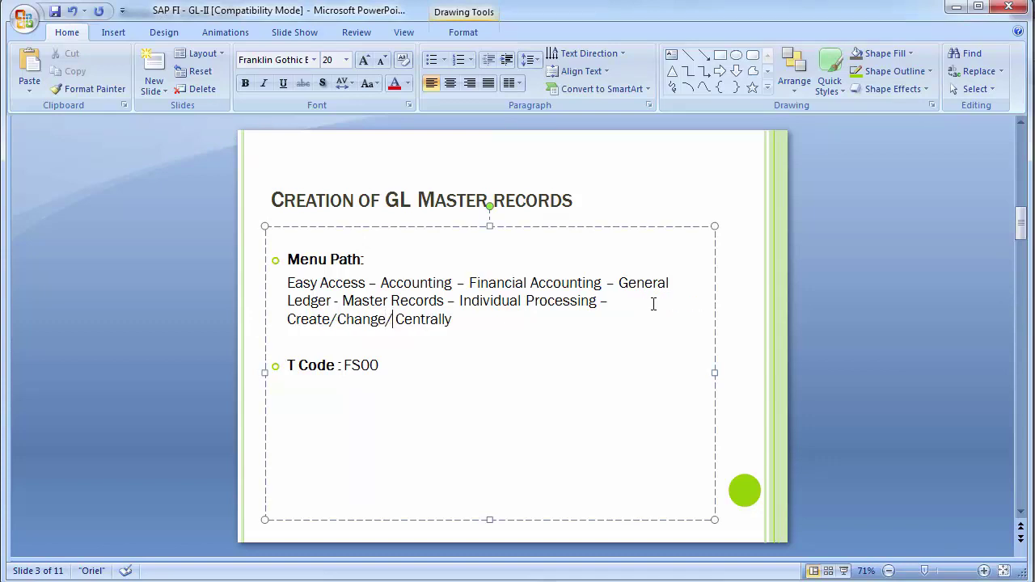
{"action": "type", "text": "y"}
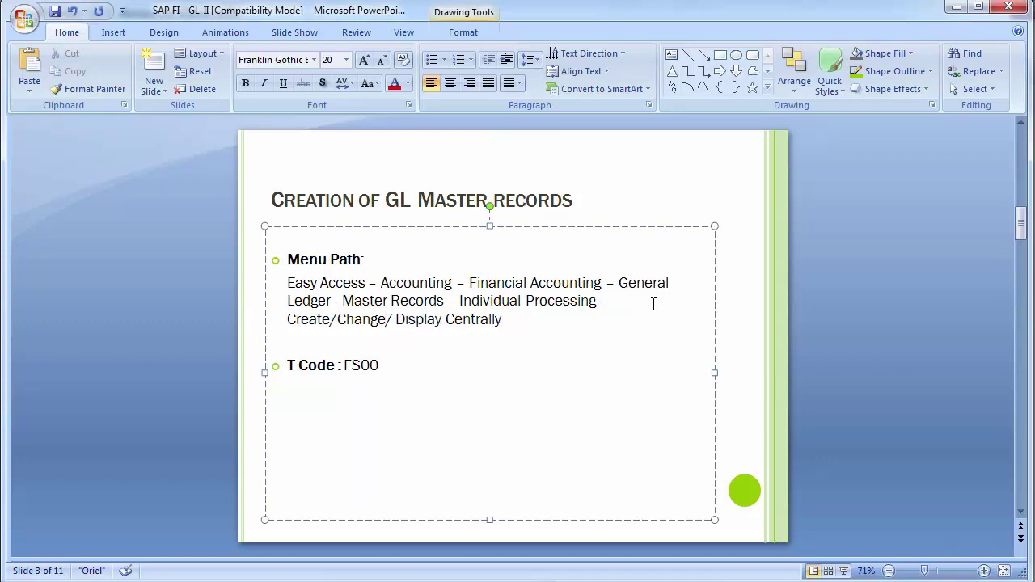
Switch back to SAP, open account 300000 for changing and go through its control, create/bank/interest and description data.
{"action": "key", "text": "alt+Tab"}
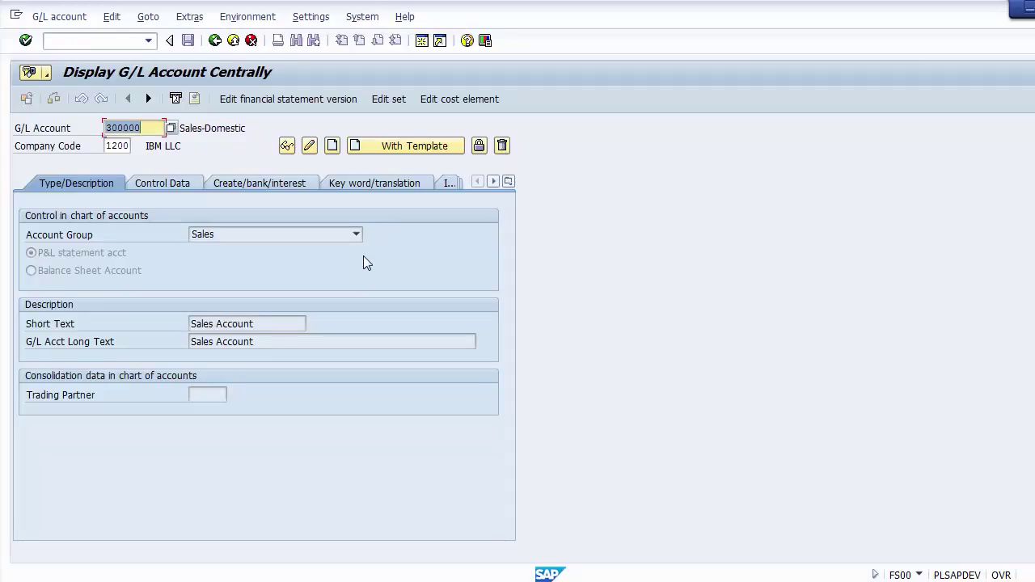
{"action": "left_click", "coordinate": [309, 150]}
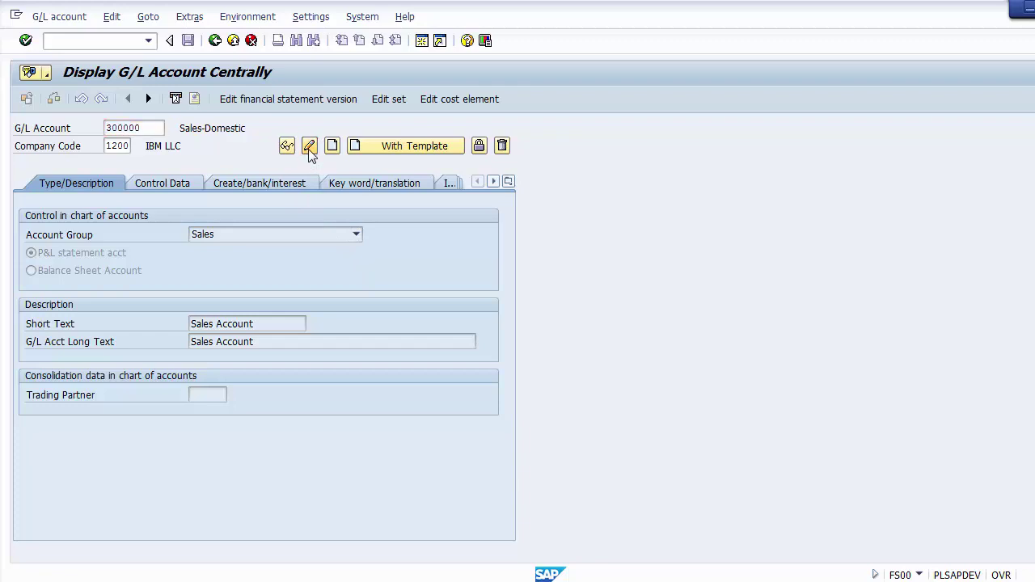
{"action": "left_click", "coordinate": [166, 182]}
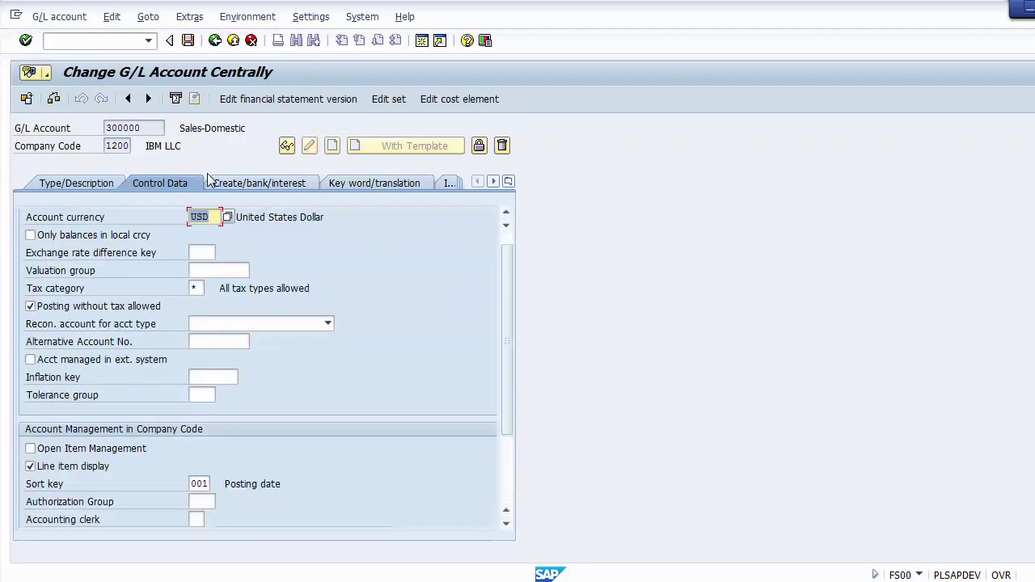
{"action": "left_click", "coordinate": [229, 185]}
{"action": "left_click", "coordinate": [90, 183]}
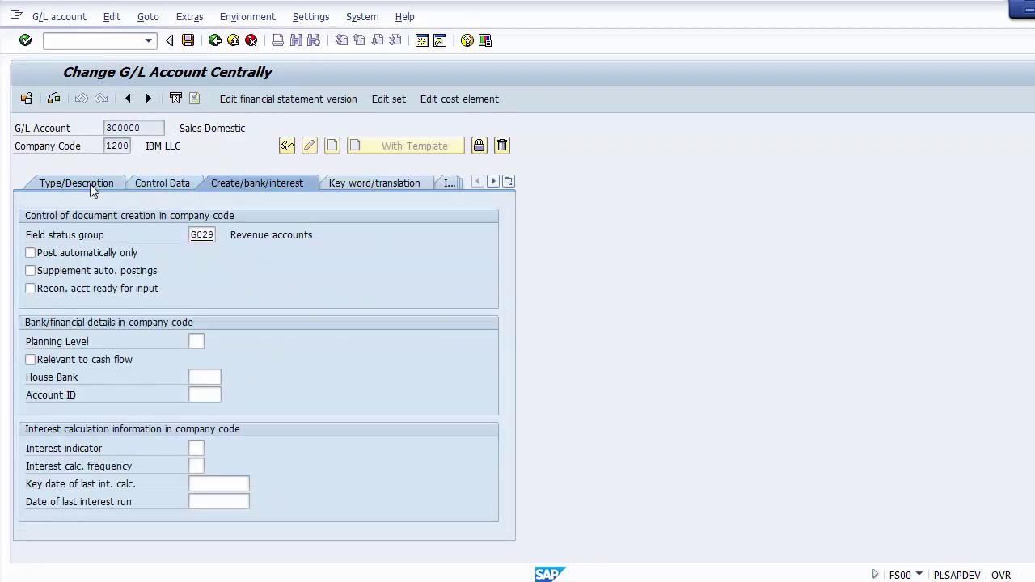
Switch account 300000 to display mode and go through its control, create/bank/interest and type/description data.
{"action": "left_click", "coordinate": [287, 146]}
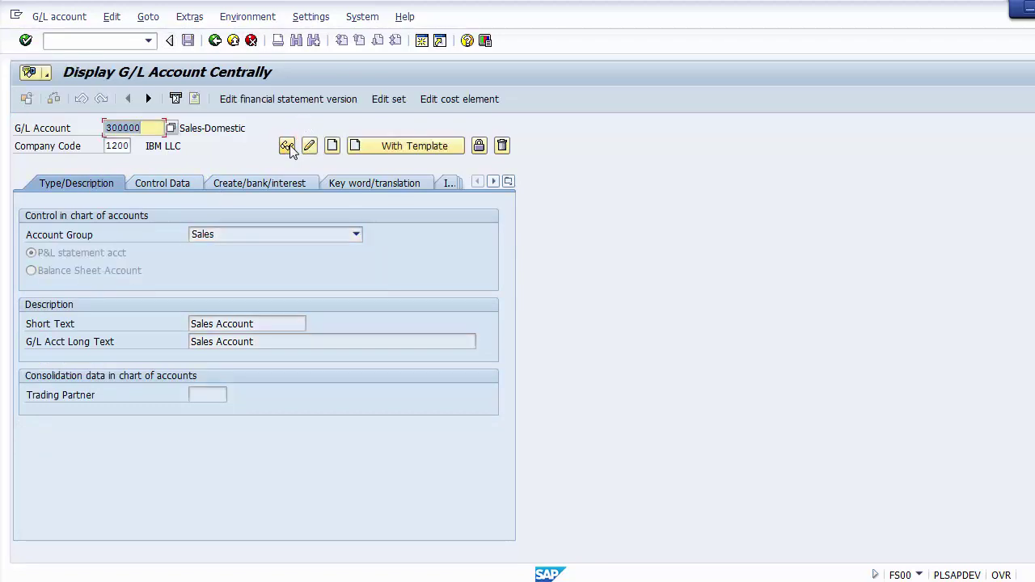
{"action": "left_click", "coordinate": [165, 183]}
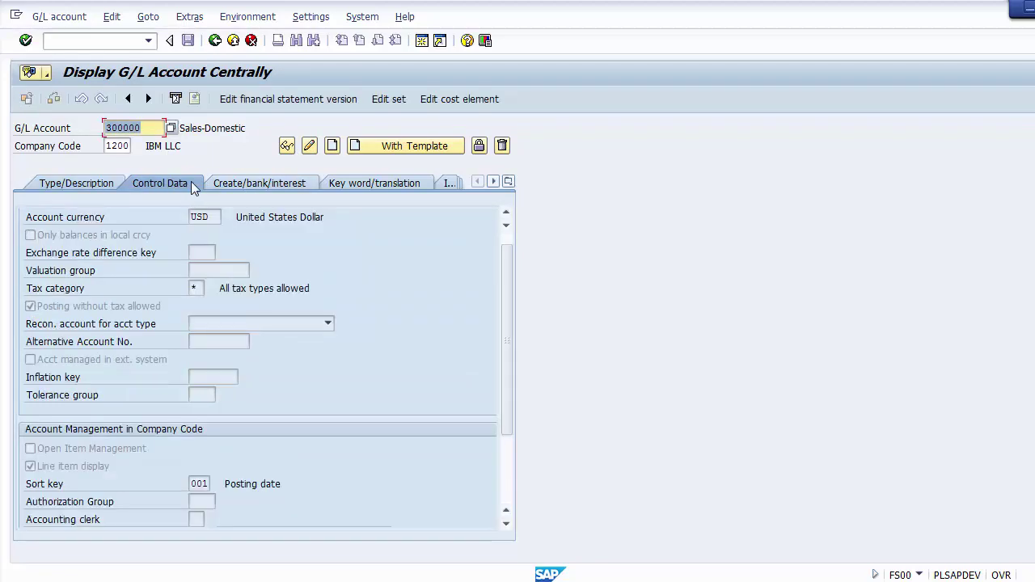
{"action": "left_click", "coordinate": [233, 182]}
{"action": "left_click", "coordinate": [99, 185]}
{"action": "left_click", "coordinate": [148, 183]}
{"action": "left_click", "coordinate": [235, 185]}
{"action": "left_click", "coordinate": [91, 185]}
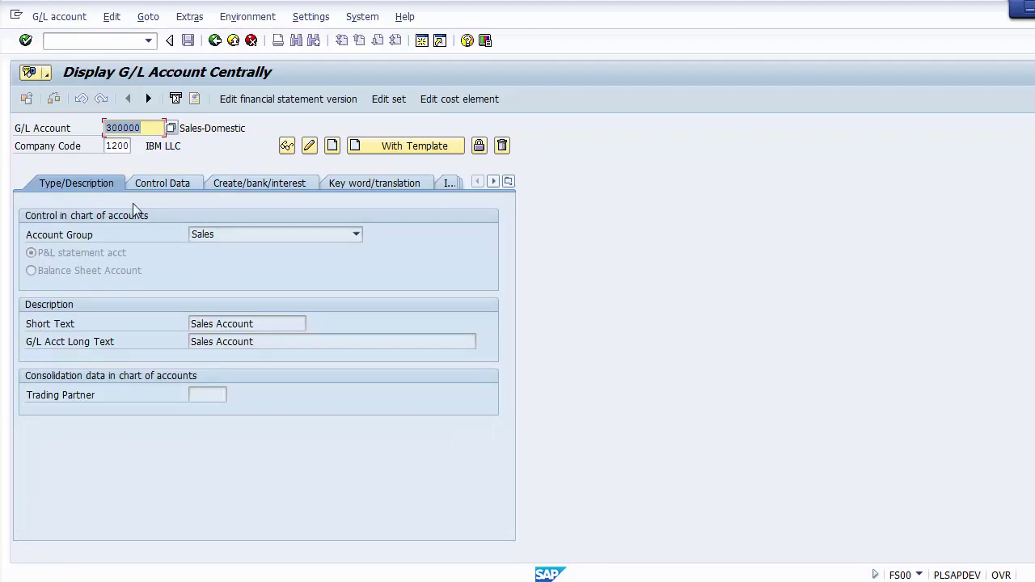
Switch to the PowerPoint presentation and advance to the slide on posting a G/L document with FB50.
{"action": "key", "text": "alt+Tab"}
{"action": "left_click", "coordinate": [111, 258]}
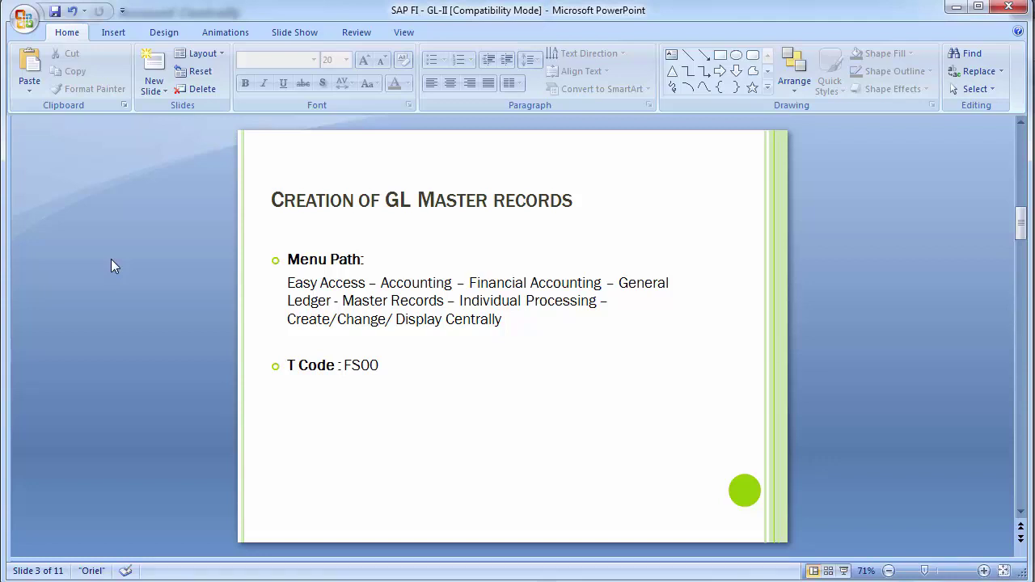
{"action": "key", "text": "Page_Down"}
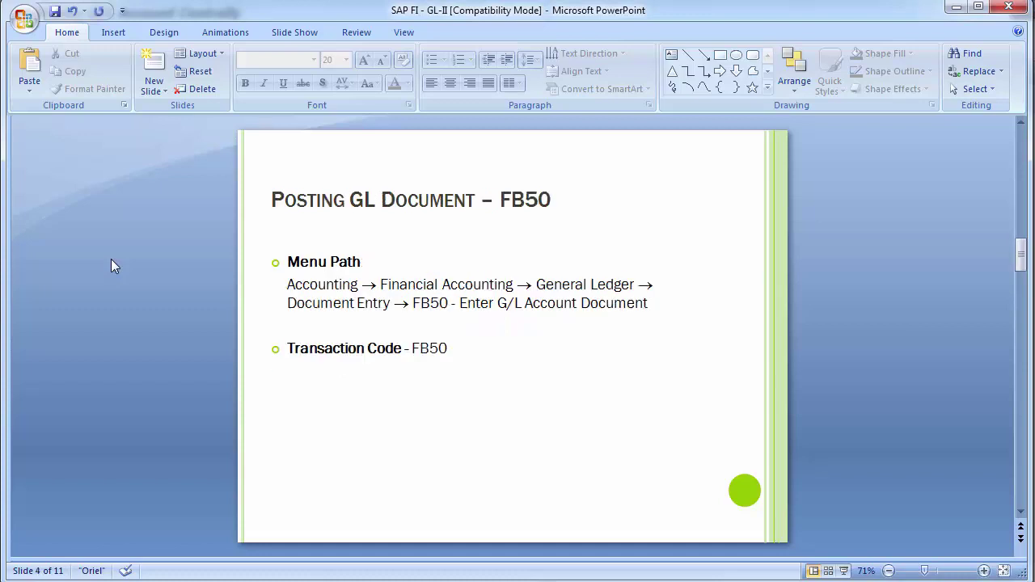
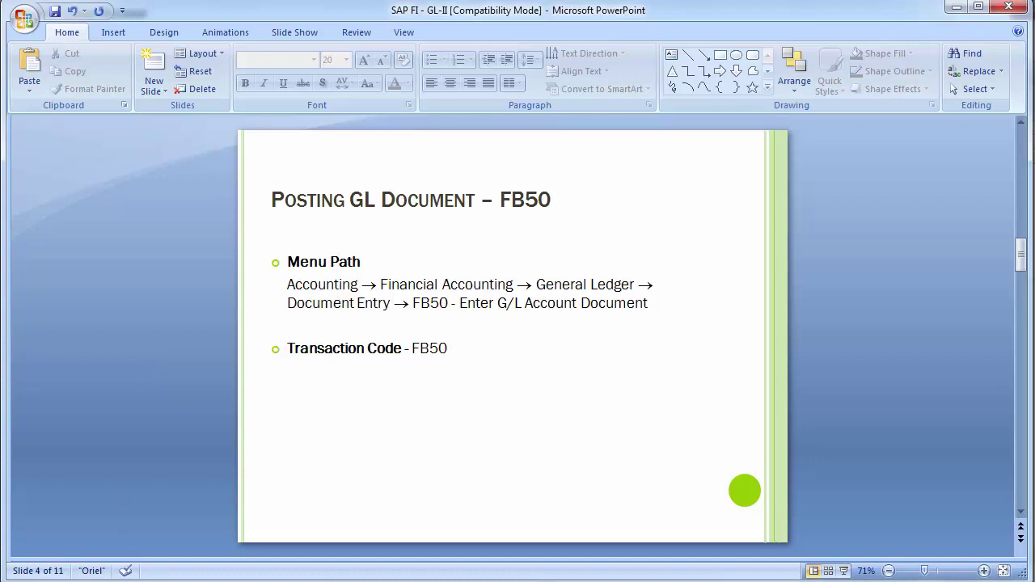
Switch back to SAP Easy Access and start transaction FB50 for entering a G/L account document.
{"action": "key", "text": "alt+Tab"}
{"action": "key", "text": "alt+Tab"}
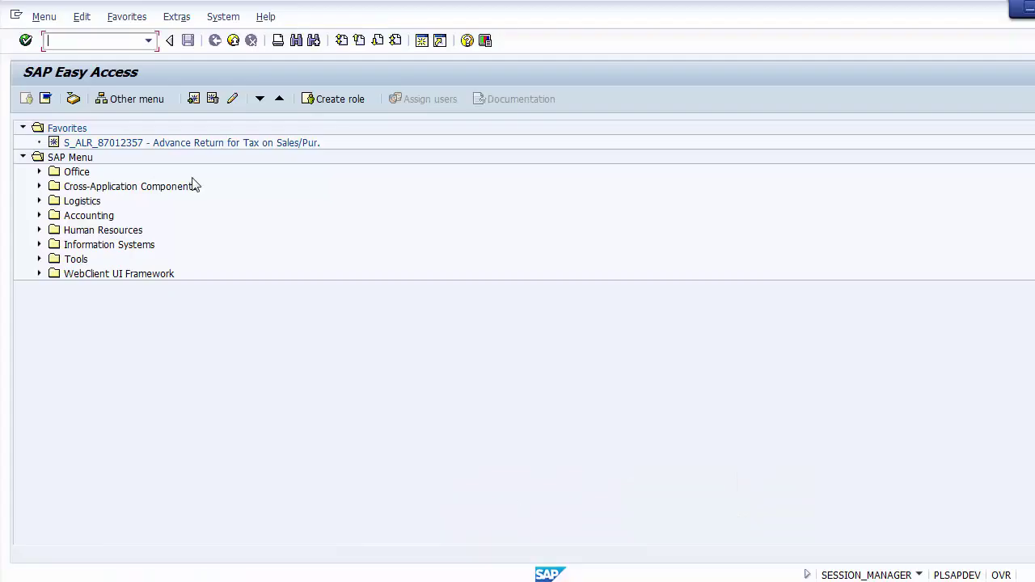
{"action": "left_click", "coordinate": [87, 43]}
{"action": "type", "text": "fb50"}
{"action": "key", "text": "Return"}
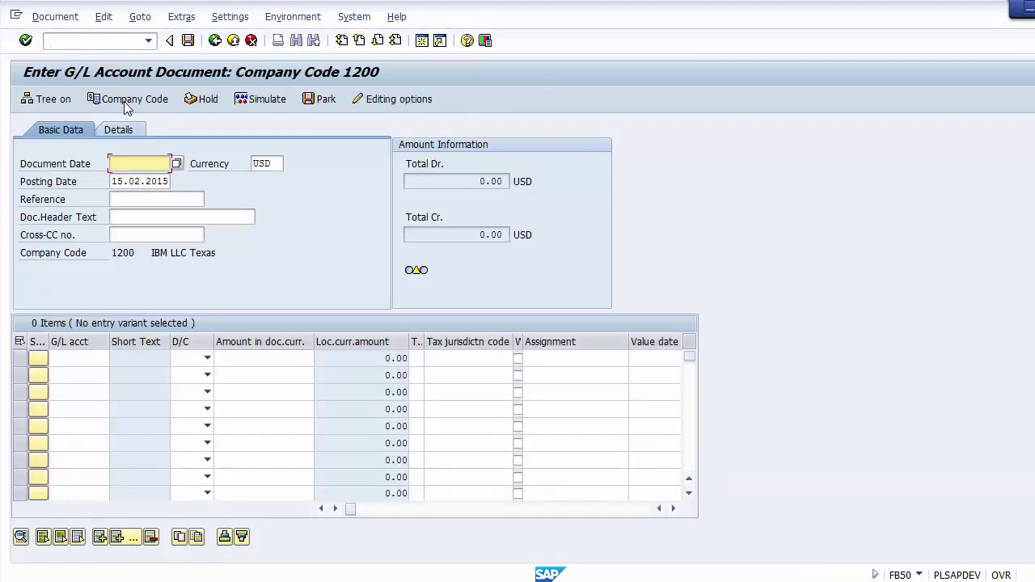
Check the company code, currency and posting date of the document, and set the document date to 15.02.2015.
{"action": "left_click", "coordinate": [329, 249]}
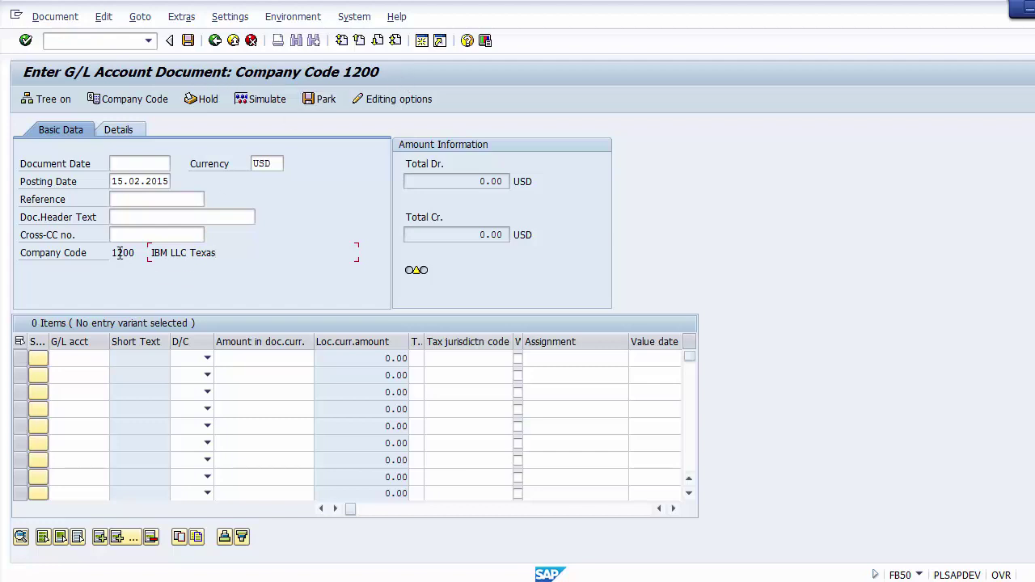
{"action": "left_click", "coordinate": [118, 165]}
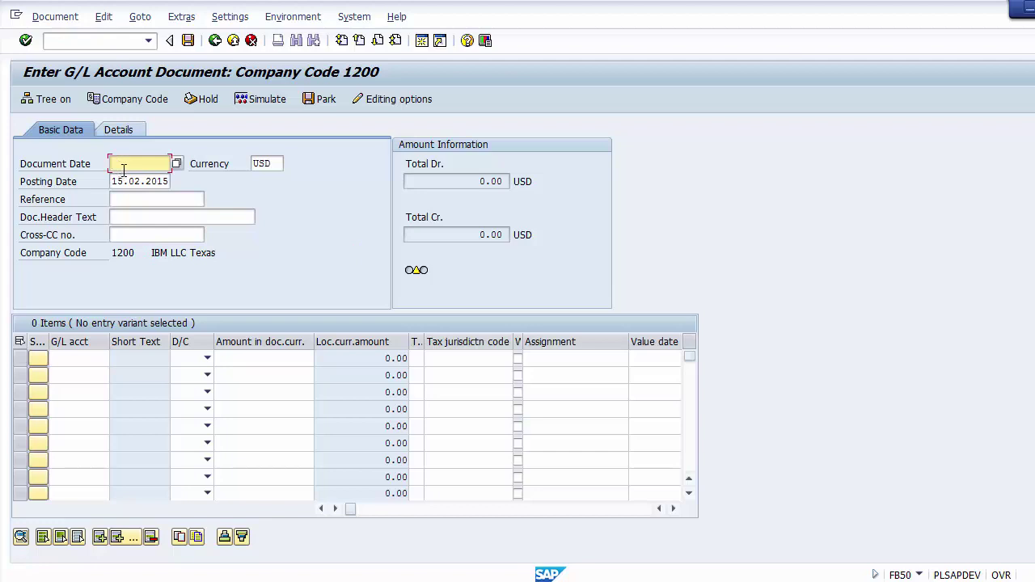
{"action": "left_click", "coordinate": [252, 165]}
{"action": "left_click", "coordinate": [120, 180]}
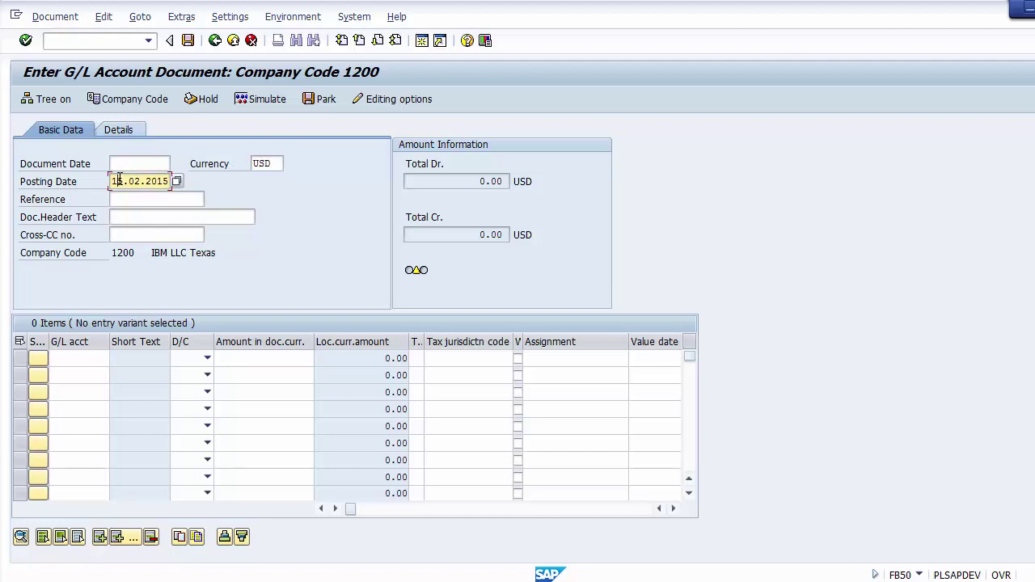
{"action": "left_click", "coordinate": [118, 164]}
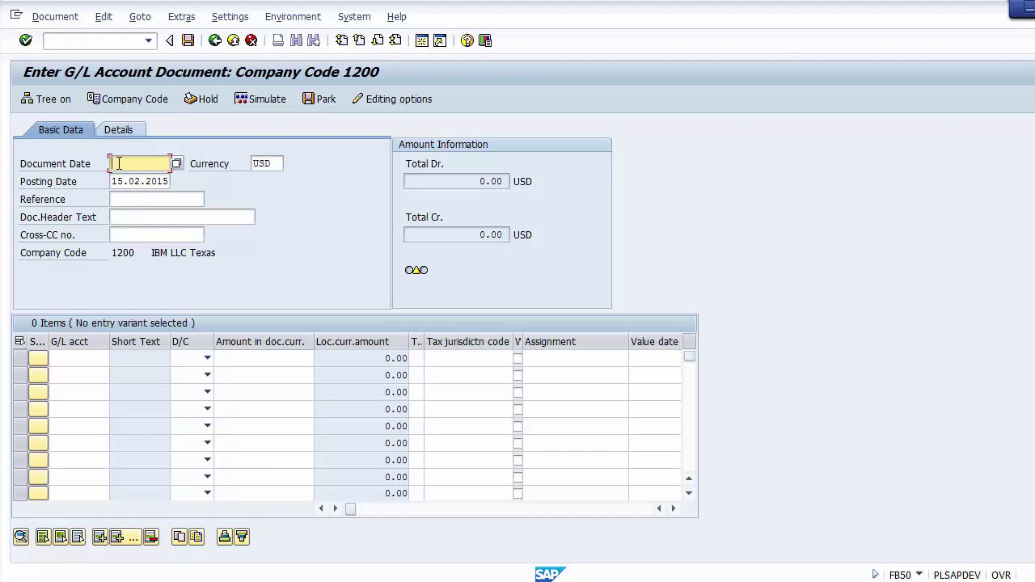
{"action": "left_click", "coordinate": [118, 163]}
{"action": "key", "text": "Down"}
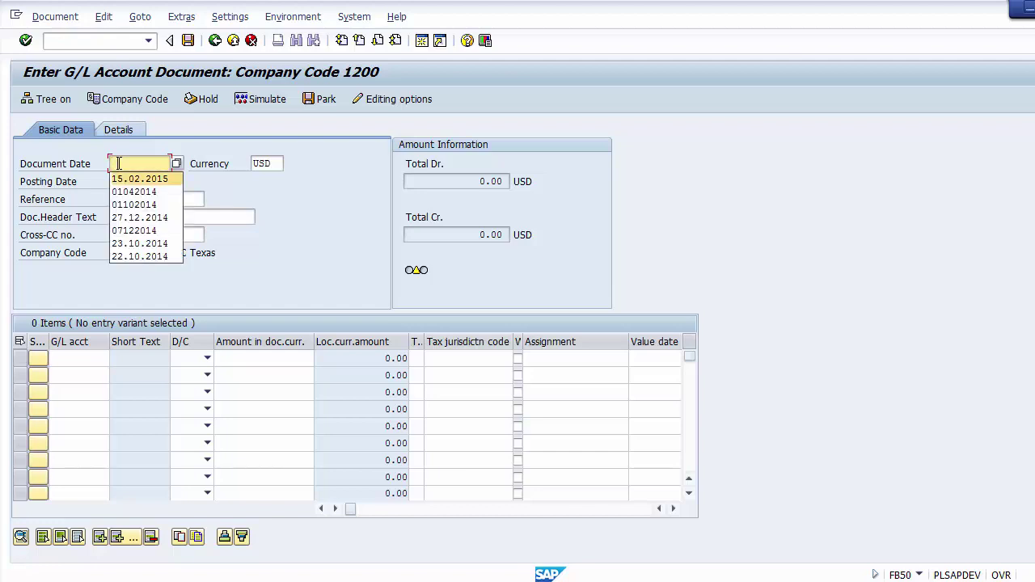
{"action": "key", "text": "Return"}
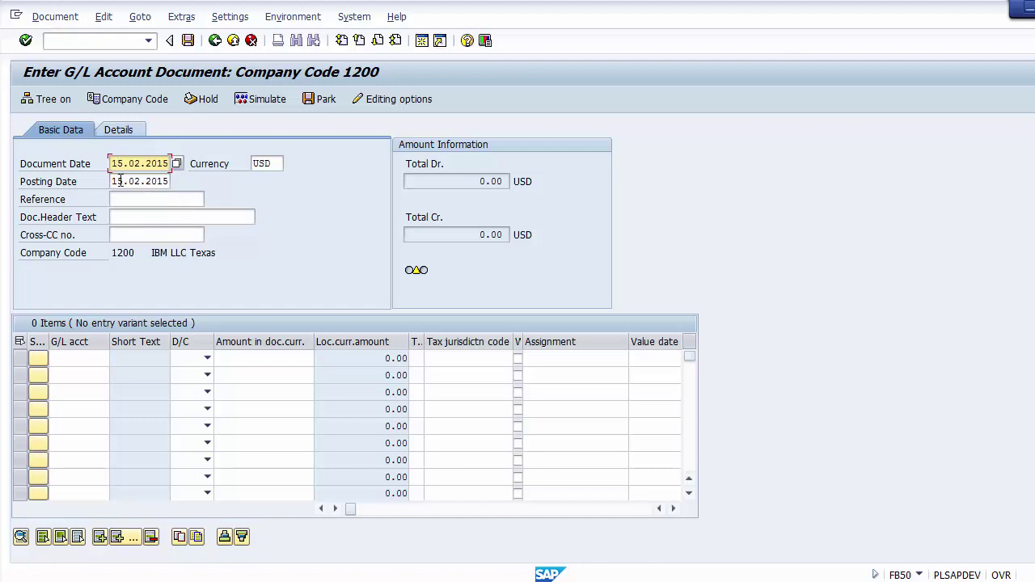
Enter 123 as the document's reference and review the posting date, currency and header text fields.
{"action": "left_click", "coordinate": [117, 181]}
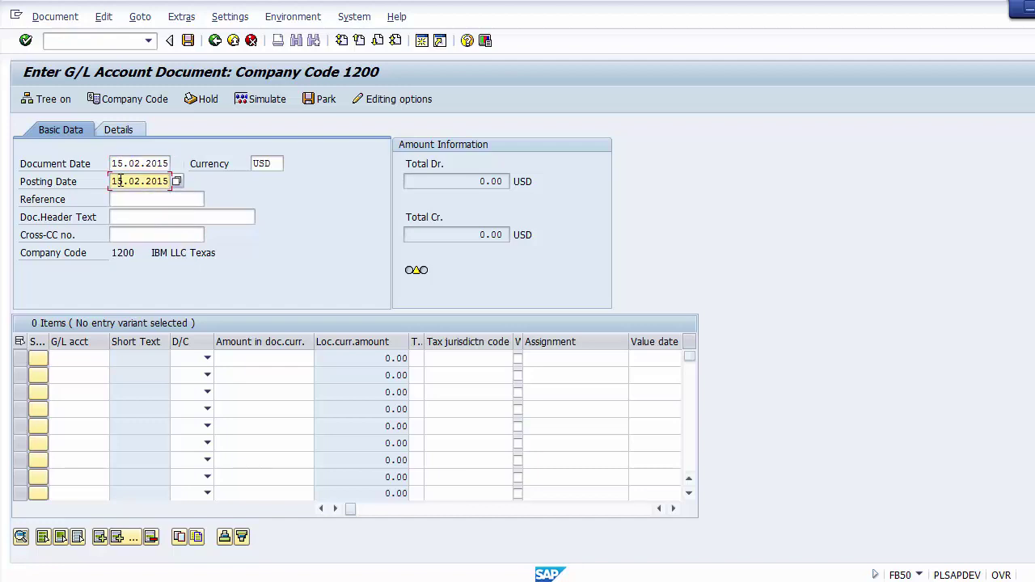
{"action": "left_click", "coordinate": [273, 163]}
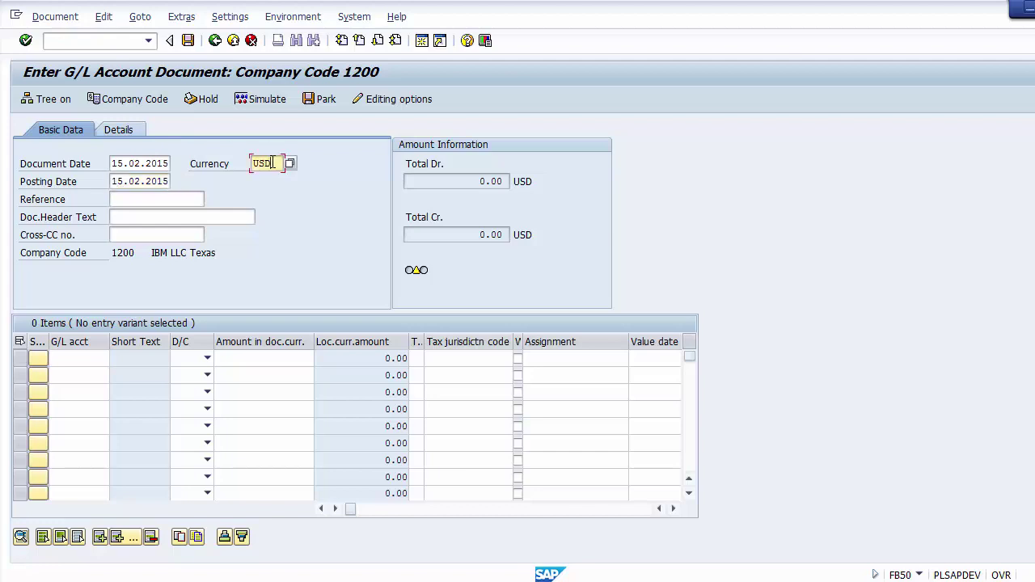
{"action": "left_click", "coordinate": [173, 198]}
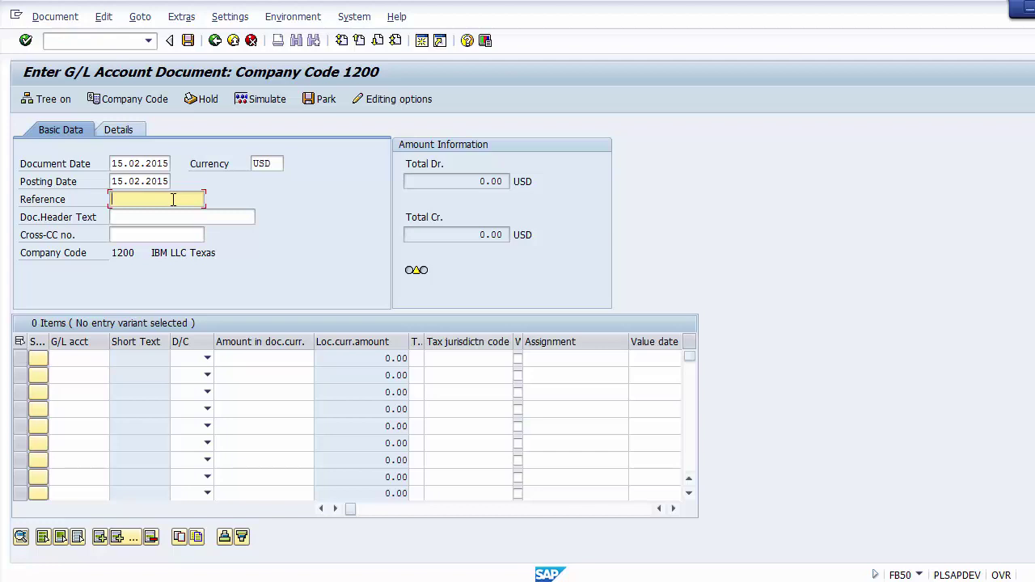
{"action": "type", "text": "123"}
{"action": "key", "text": "Tab"}
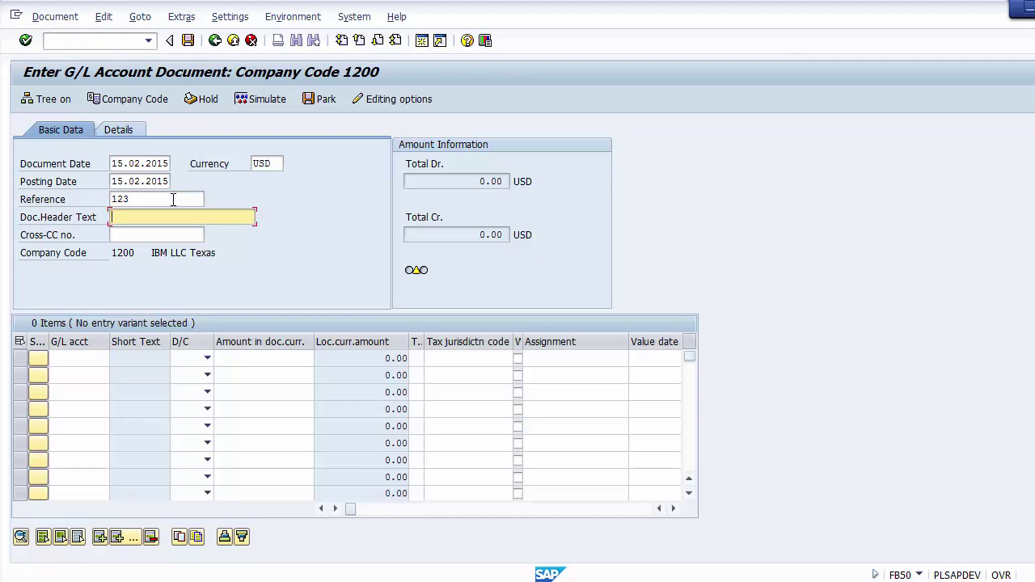
{"action": "key", "text": "Tab"}
{"action": "key", "text": "Tab"}
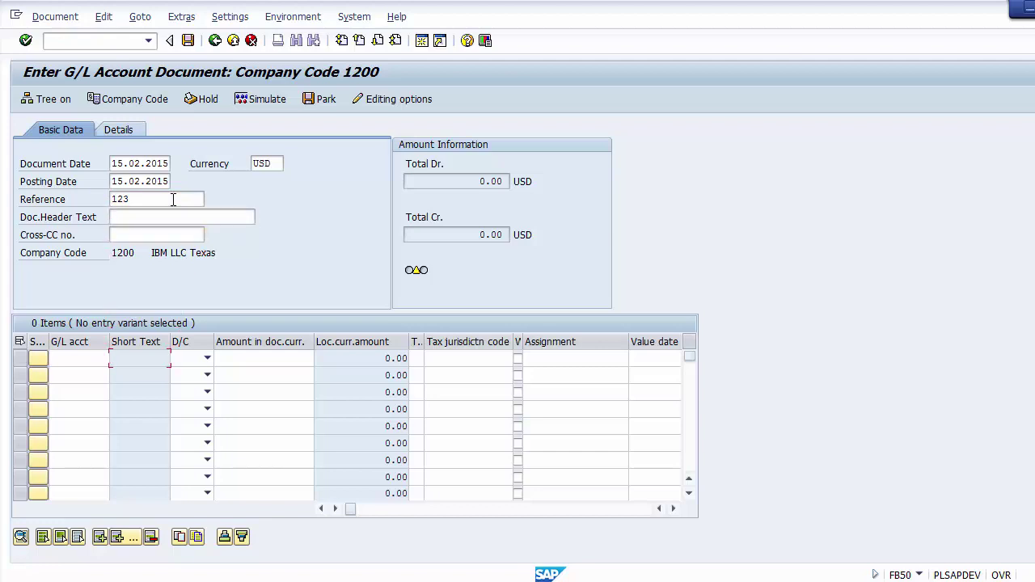
{"action": "left_click", "coordinate": [182, 215]}
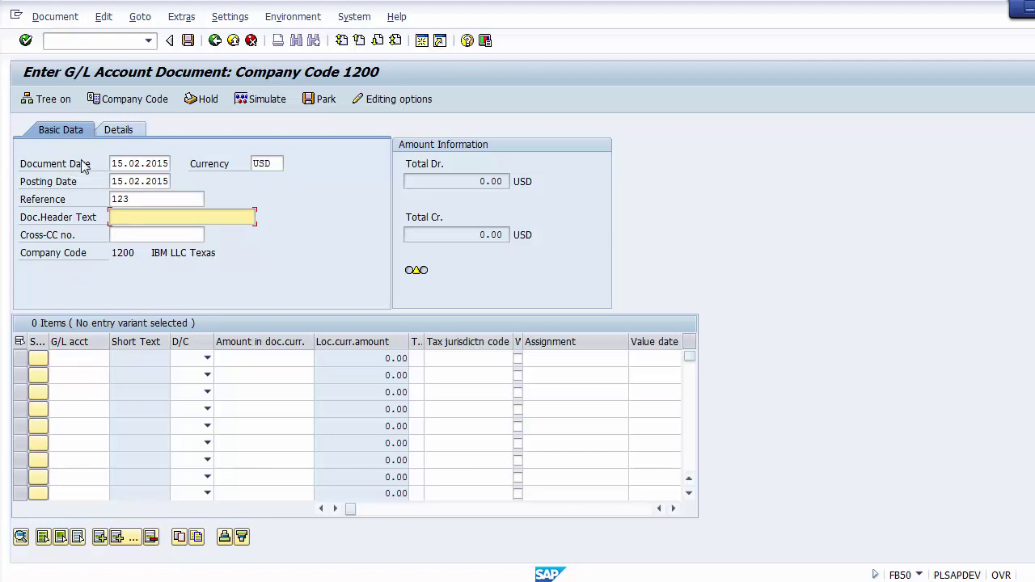
{"action": "left_click", "coordinate": [270, 164]}
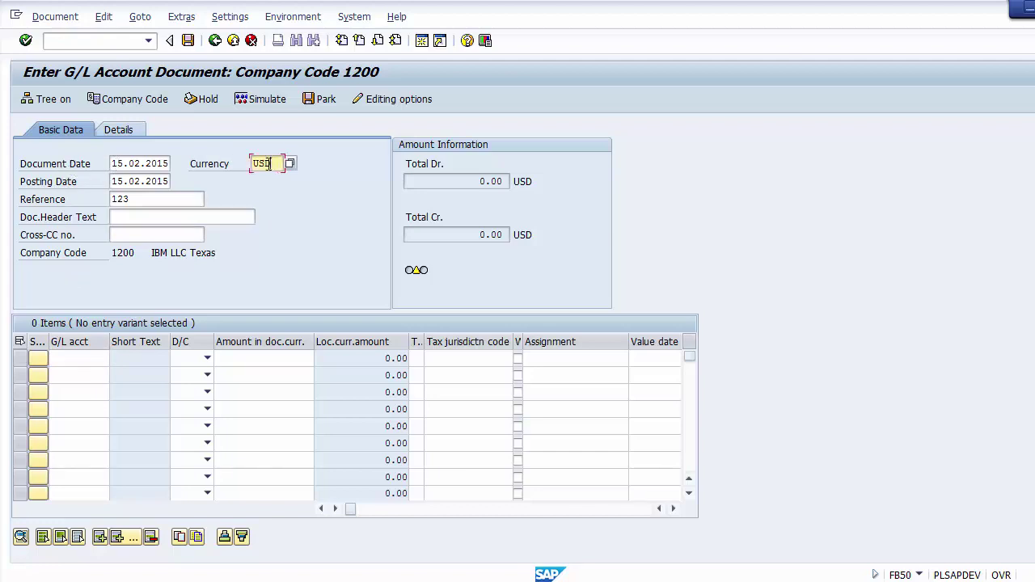
{"action": "left_click", "coordinate": [126, 182]}
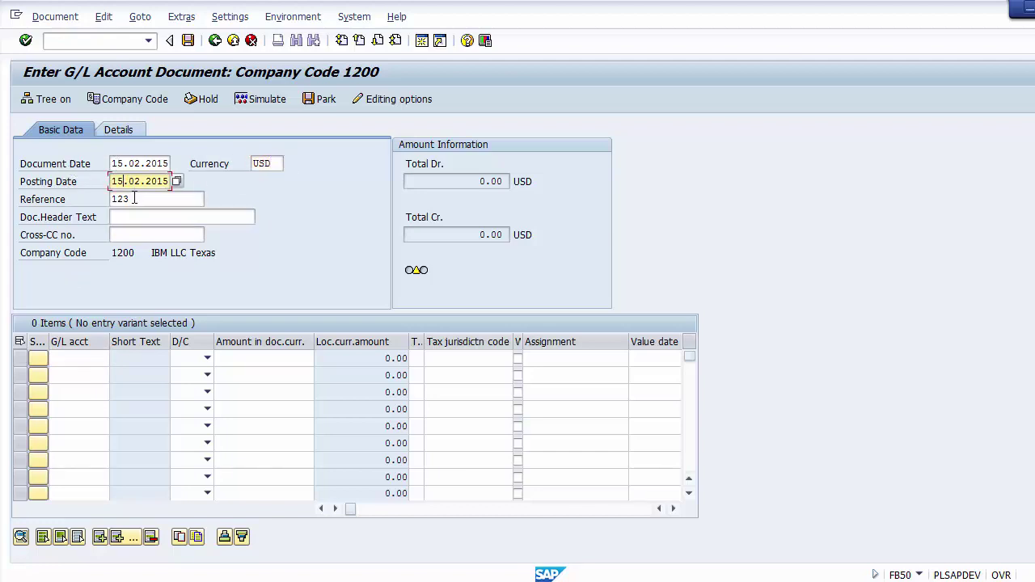
{"action": "left_click", "coordinate": [134, 199]}
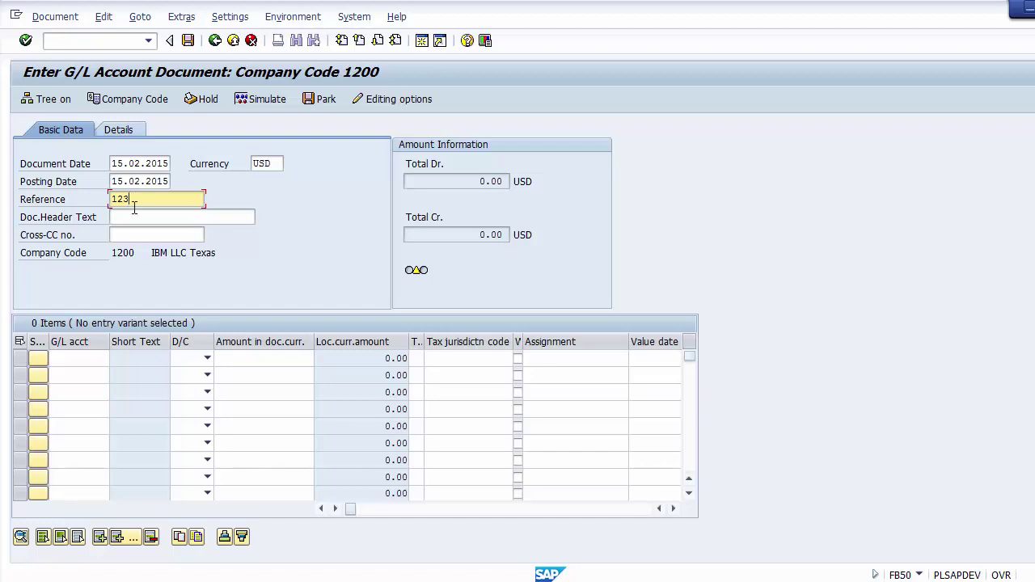
{"action": "left_click", "coordinate": [83, 356]}
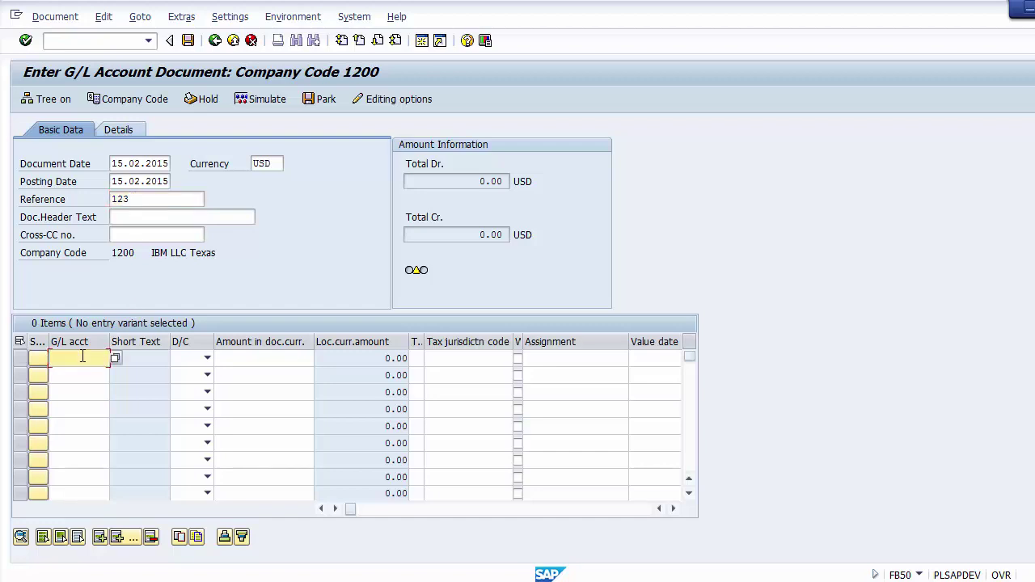
{"action": "key", "text": "ctrl+v"}
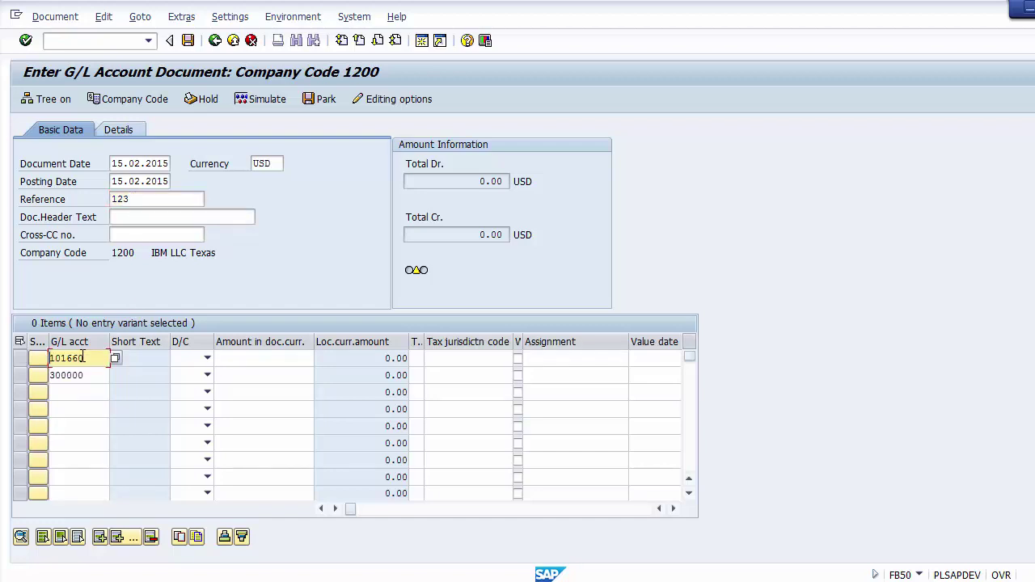
{"action": "key", "text": "BackSpace"}
{"action": "key", "text": "BackSpace"}
{"action": "key", "text": "BackSpace"}
{"action": "key", "text": "BackSpace"}
{"action": "key", "text": "BackSpace"}
{"action": "key", "text": "BackSpace"}
{"action": "key", "text": "Down"}
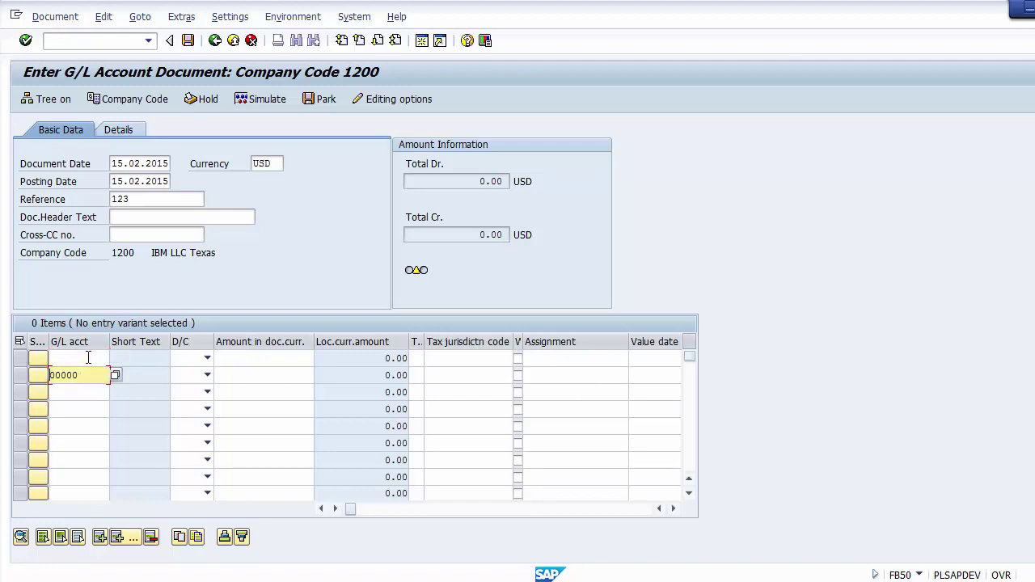
{"action": "key", "text": "BackSpace"}
{"action": "key", "text": "BackSpace"}
{"action": "key", "text": "BackSpace"}
{"action": "key", "text": "BackSpace"}
{"action": "key", "text": "BackSpace"}
{"action": "key", "text": "BackSpace"}
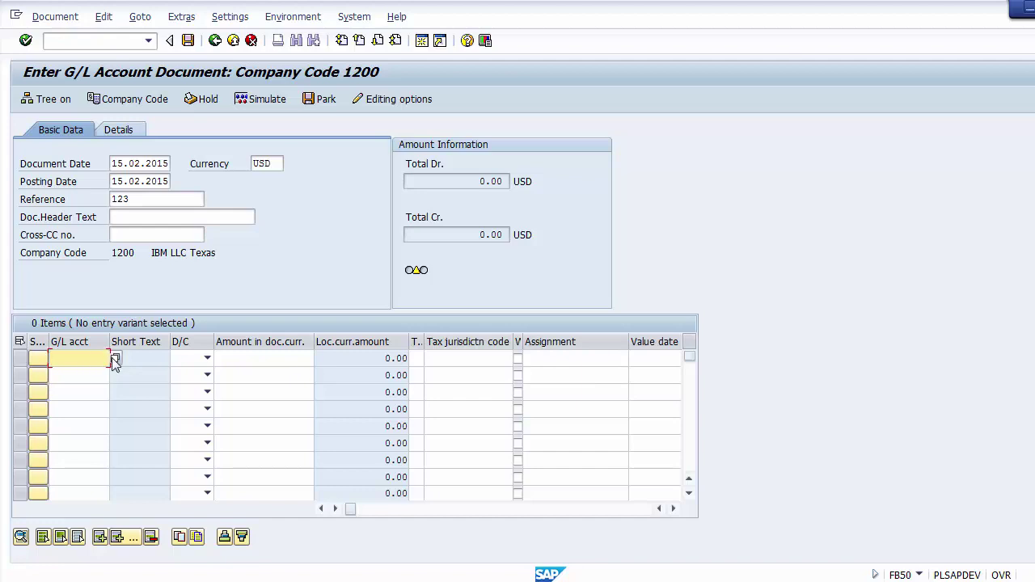
List the G/L accounts of company code 1200 and pick Cash Account 101660 for the first line item.
{"action": "left_click", "coordinate": [115, 360]}
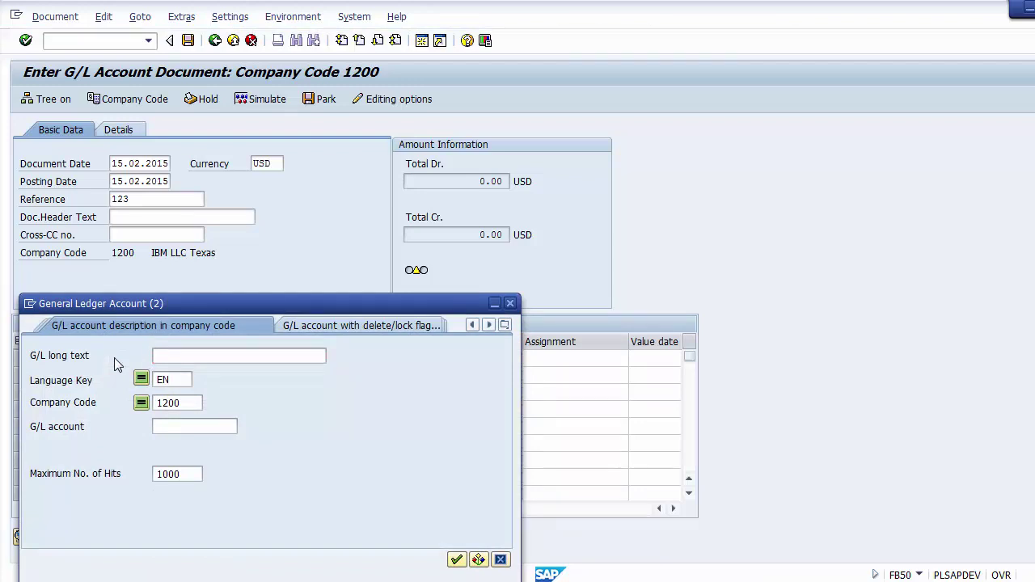
{"action": "key", "text": "Return"}
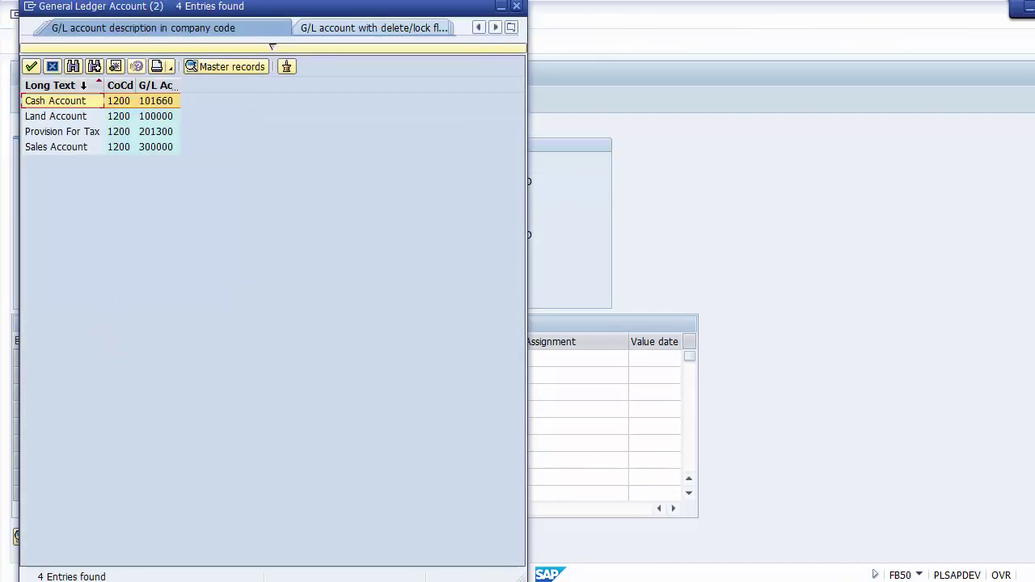
{"action": "double_click", "coordinate": [65, 101]}
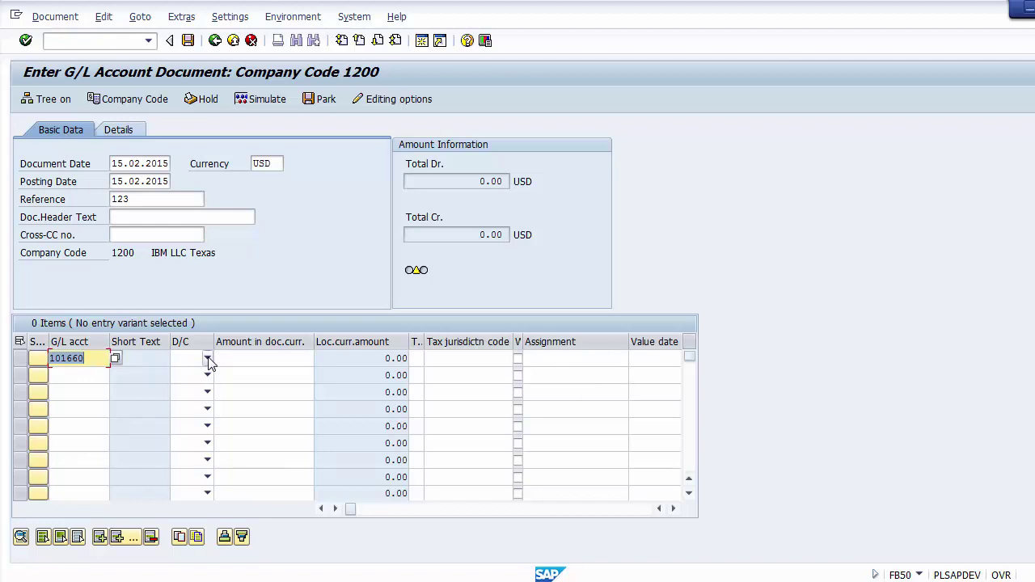
{"action": "left_click", "coordinate": [97, 358]}
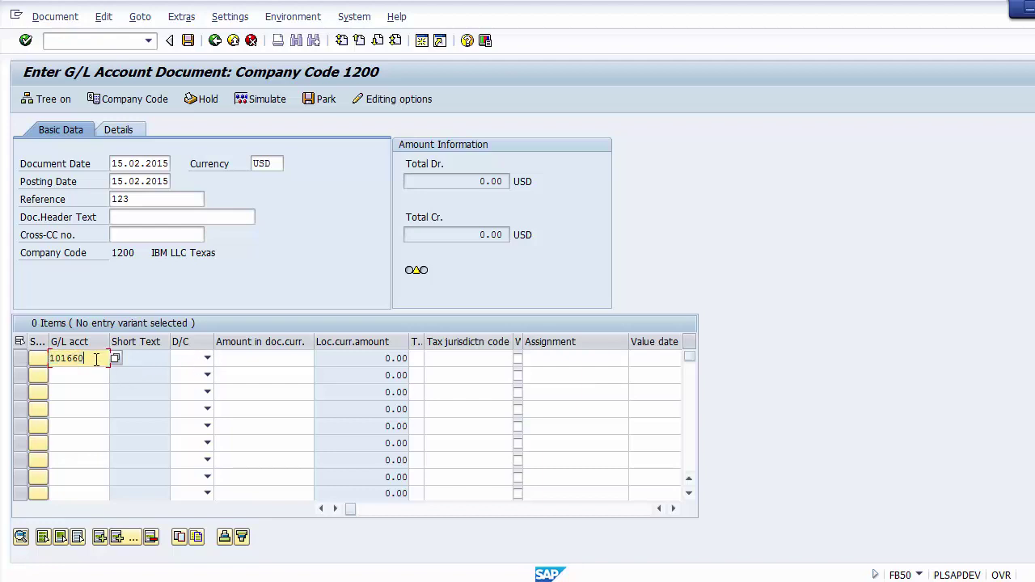
Make the cash line item a debit with an amount of 10000 in document currency.
{"action": "left_click", "coordinate": [208, 358]}
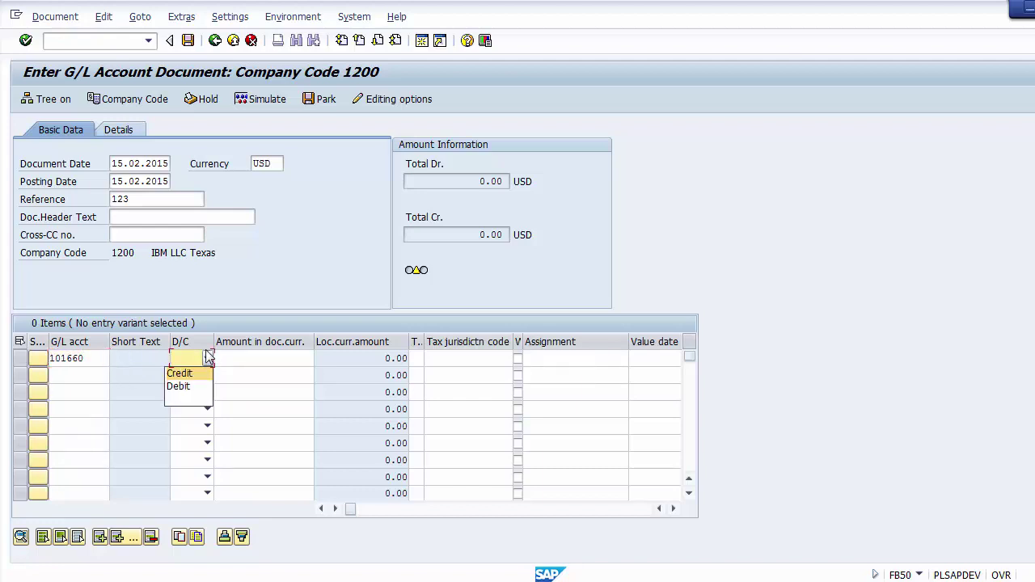
{"action": "left_click", "coordinate": [192, 388]}
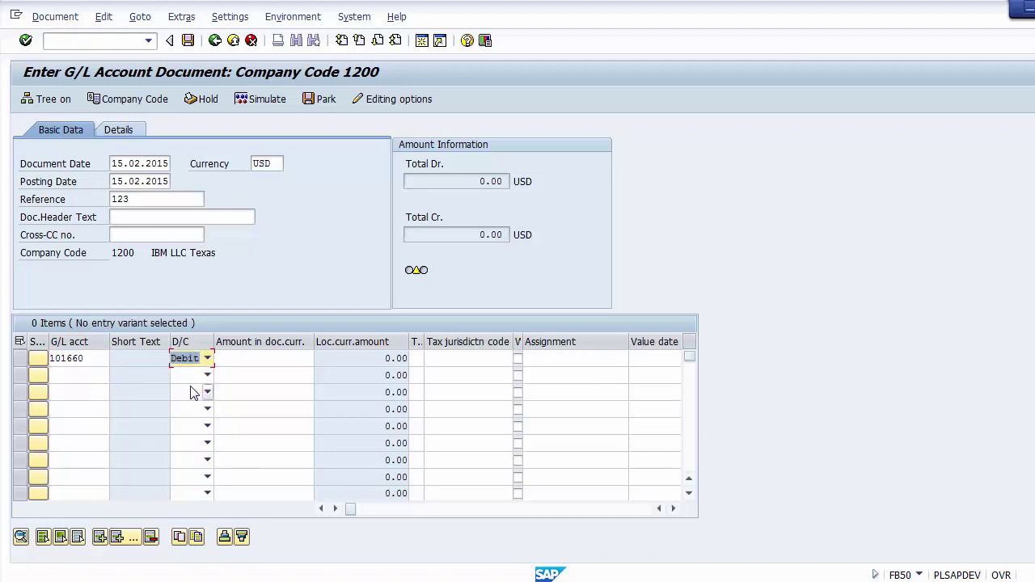
{"action": "left_click", "coordinate": [248, 361]}
{"action": "type", "text": "10000"}
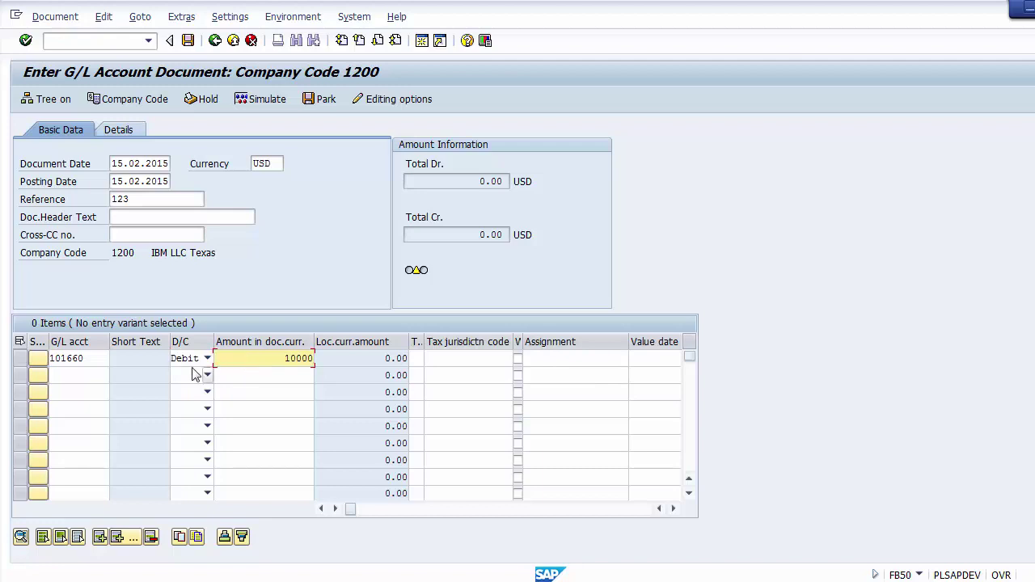
List the G/L accounts of company code 1200 and pick Sales Account 300000 for the second line item.
{"action": "left_click", "coordinate": [93, 375]}
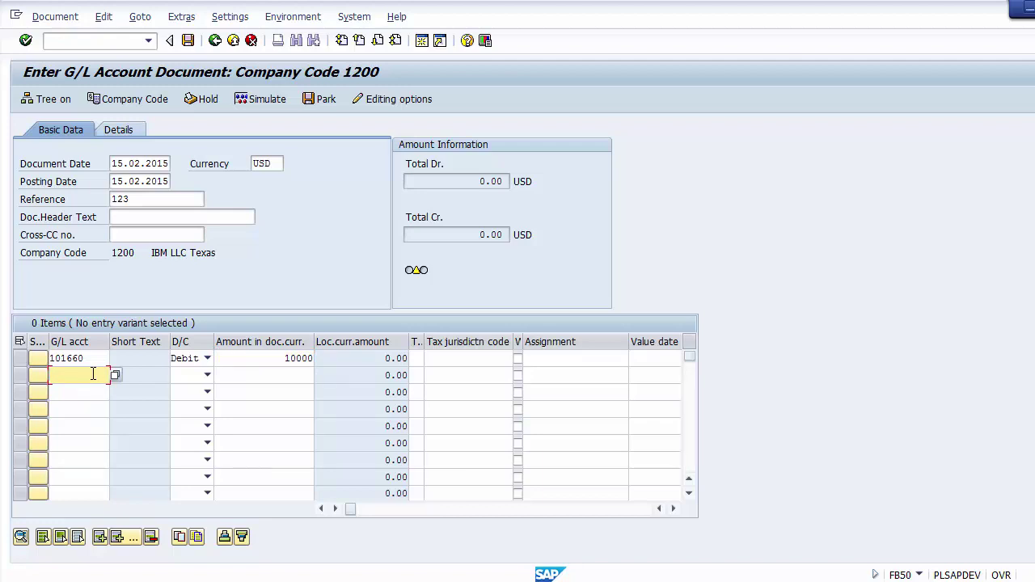
{"action": "key", "text": "F4"}
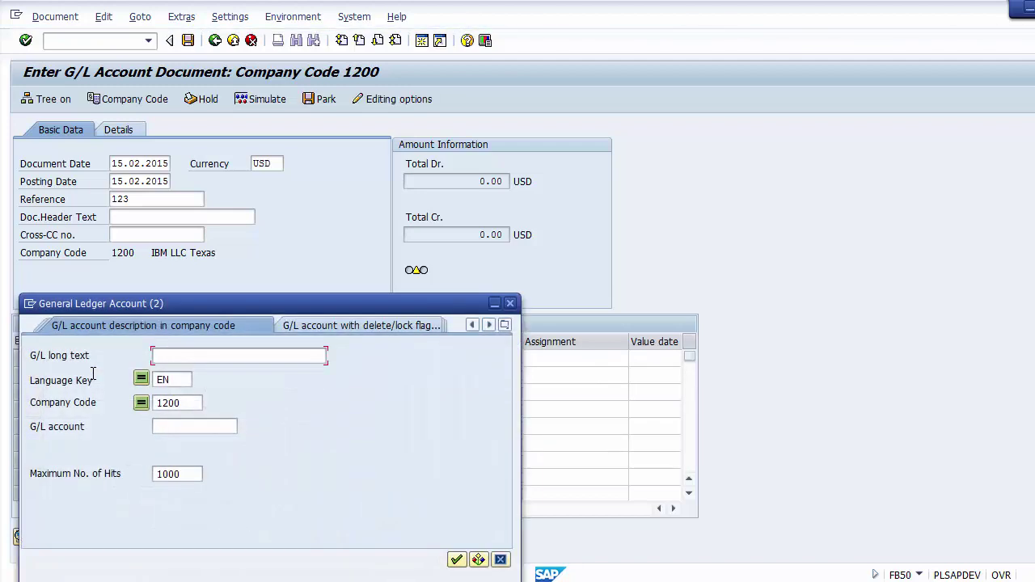
{"action": "key", "text": "Return"}
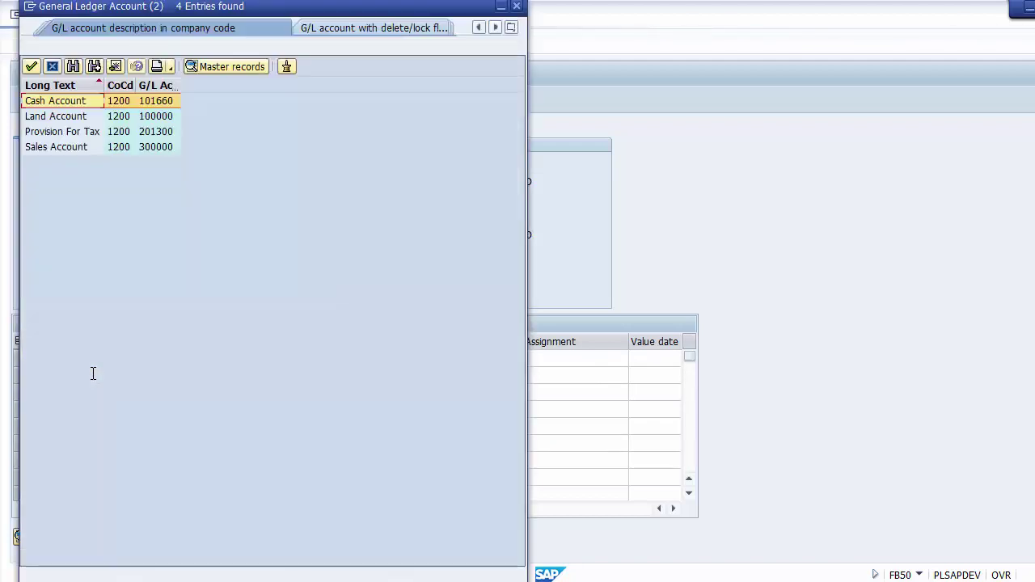
{"action": "left_click", "coordinate": [60, 149]}
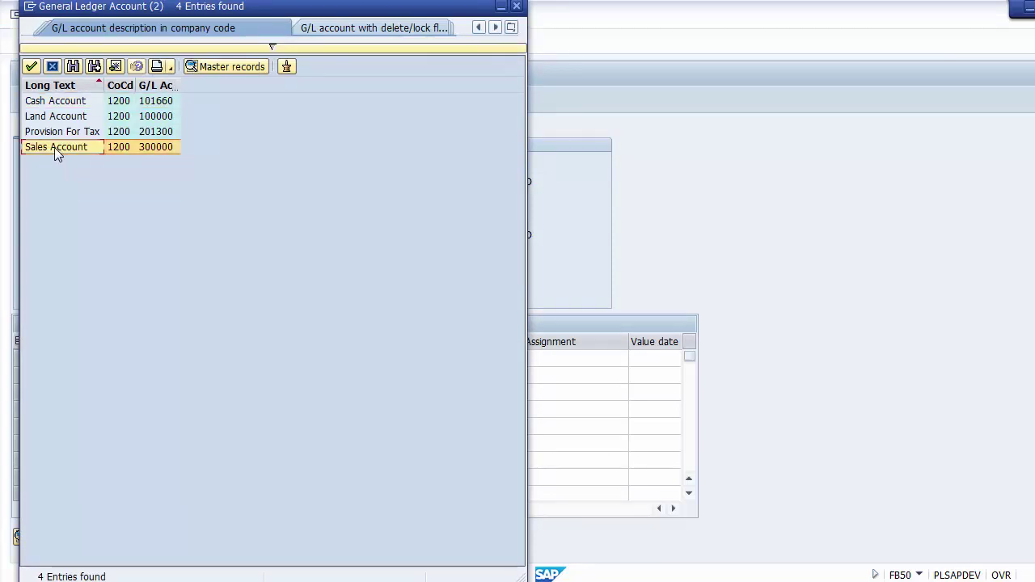
{"action": "double_click", "coordinate": [47, 147]}
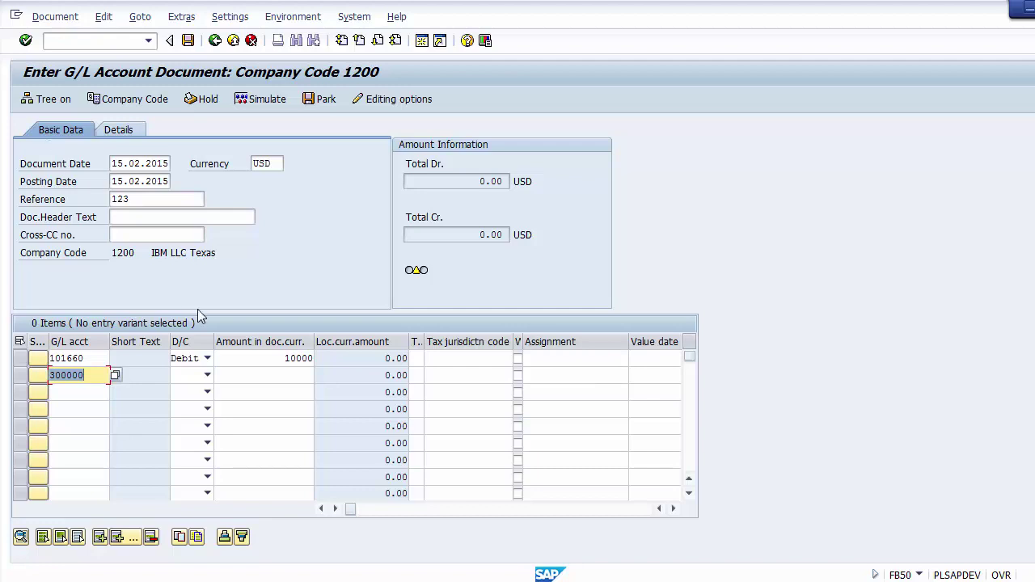
Make the sales line item a credit with an amount of 10000 in document currency.
{"action": "left_click", "coordinate": [207, 375]}
{"action": "left_click", "coordinate": [187, 394]}
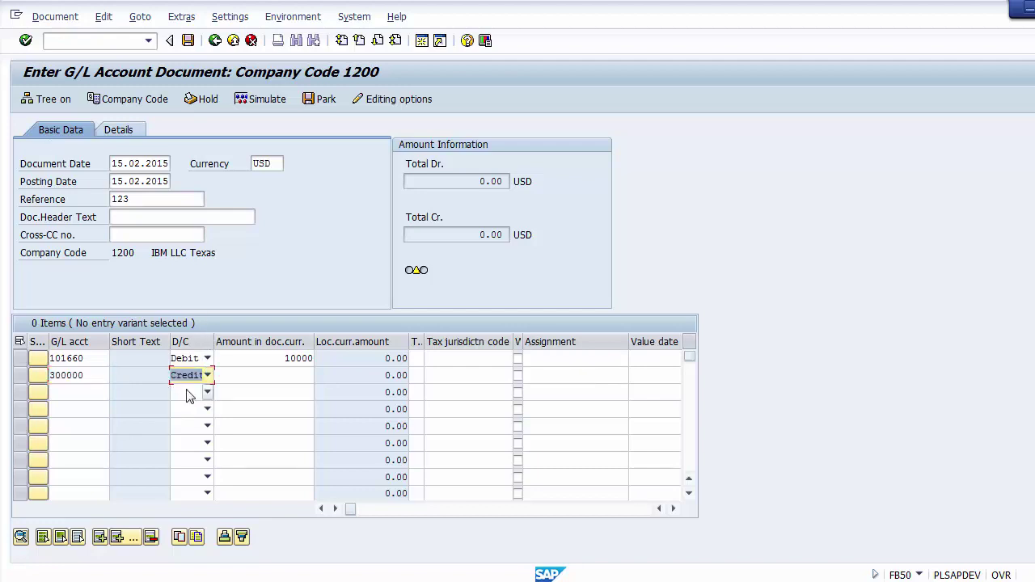
{"action": "left_click", "coordinate": [255, 380]}
{"action": "type", "text": "10000"}
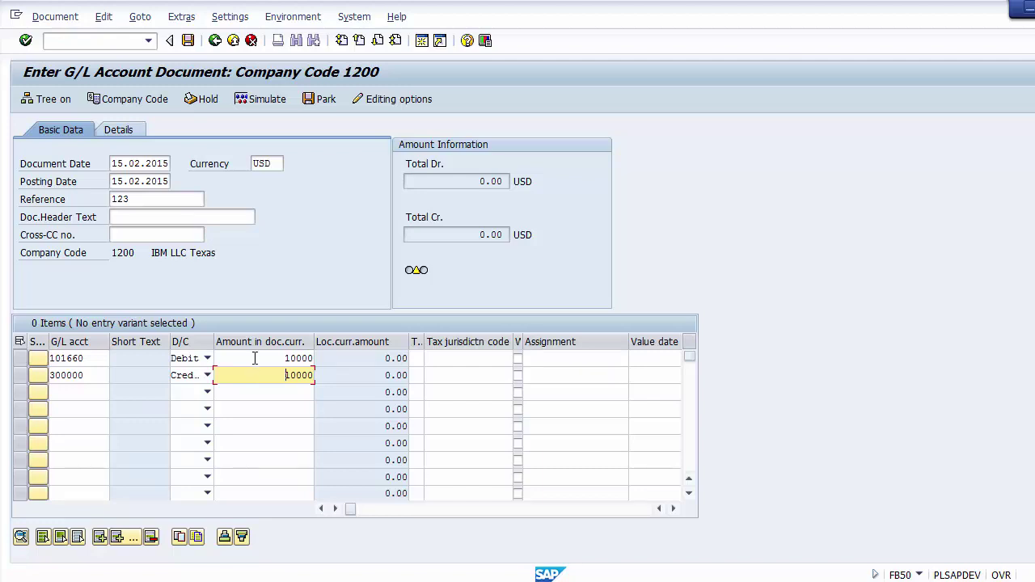
Review the entered document's dates, currency and reference, and the accounts and amounts of both line items.
{"action": "left_click", "coordinate": [293, 251]}
{"action": "left_click", "coordinate": [134, 161]}
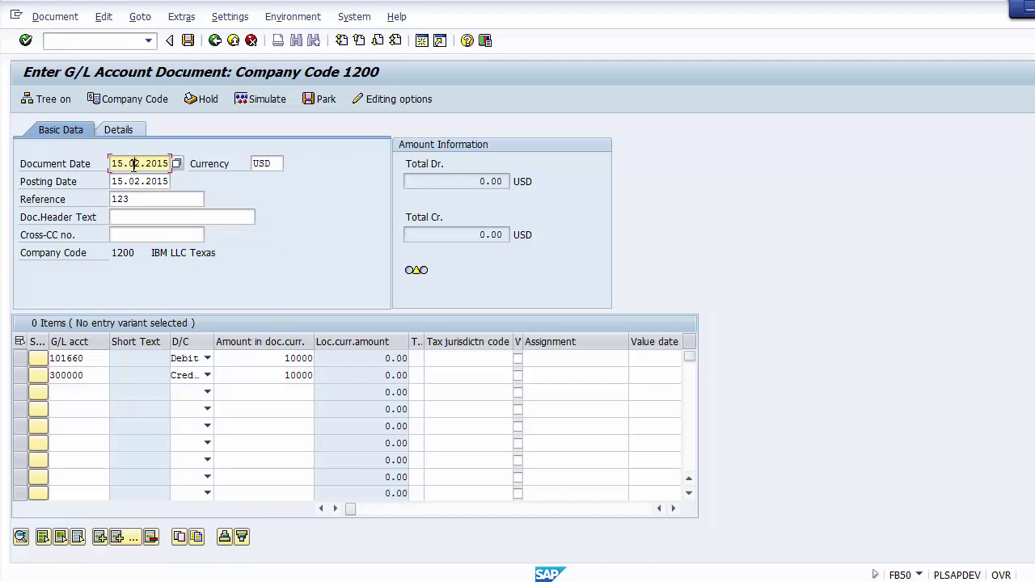
{"action": "left_click", "coordinate": [140, 180]}
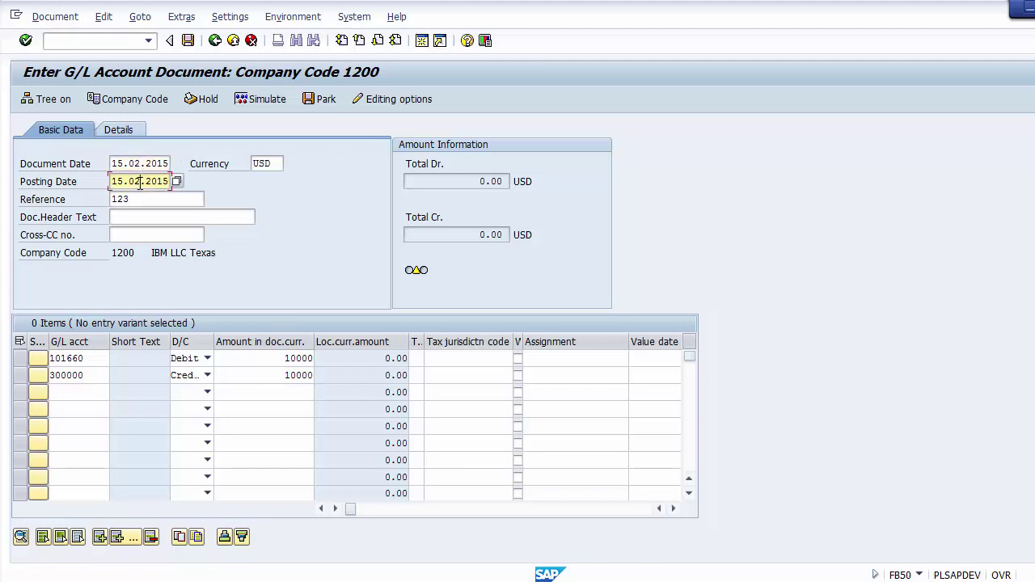
{"action": "left_click", "coordinate": [267, 164]}
{"action": "left_click", "coordinate": [161, 199]}
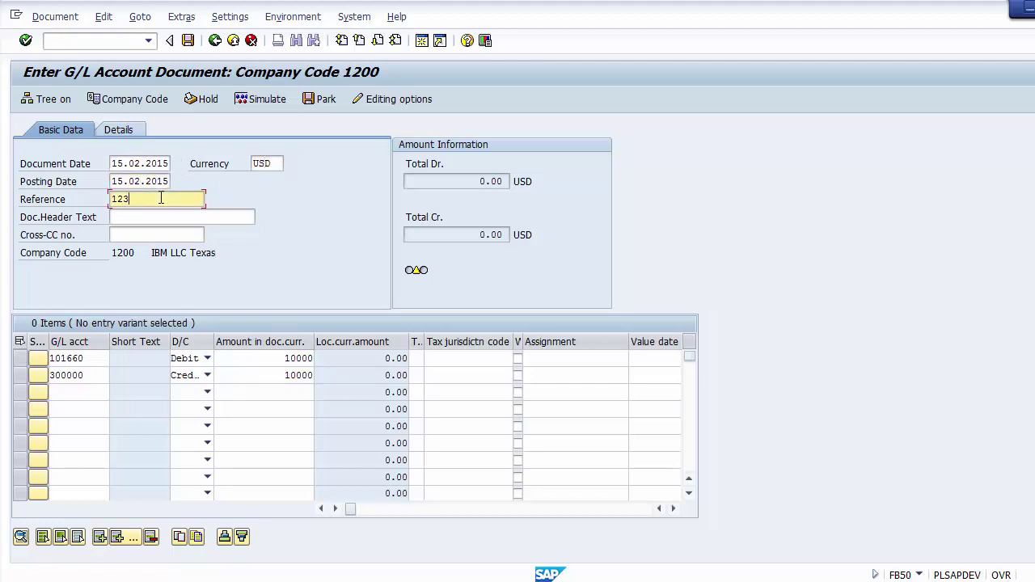
{"action": "left_click", "coordinate": [93, 361]}
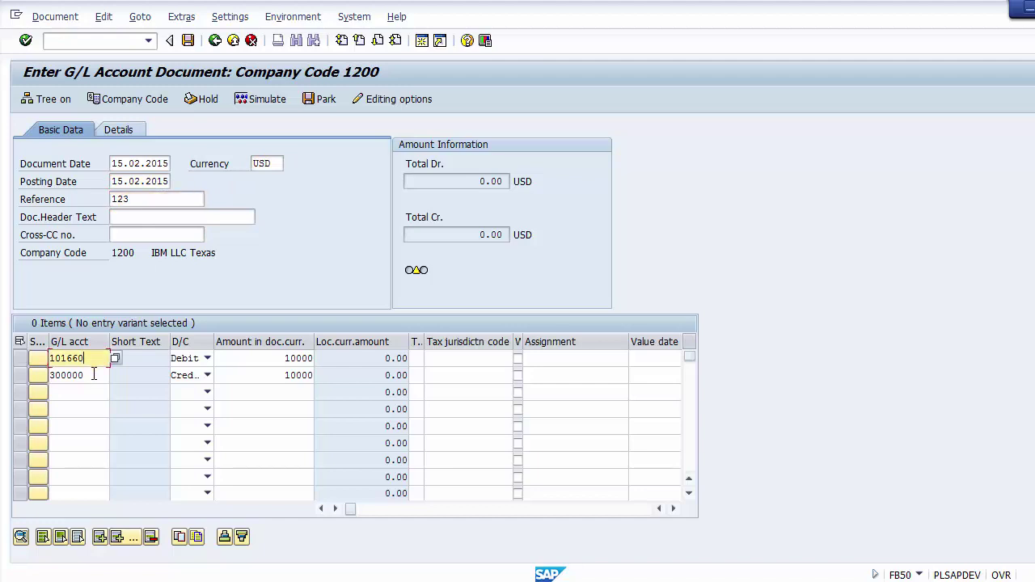
{"action": "left_click", "coordinate": [94, 374]}
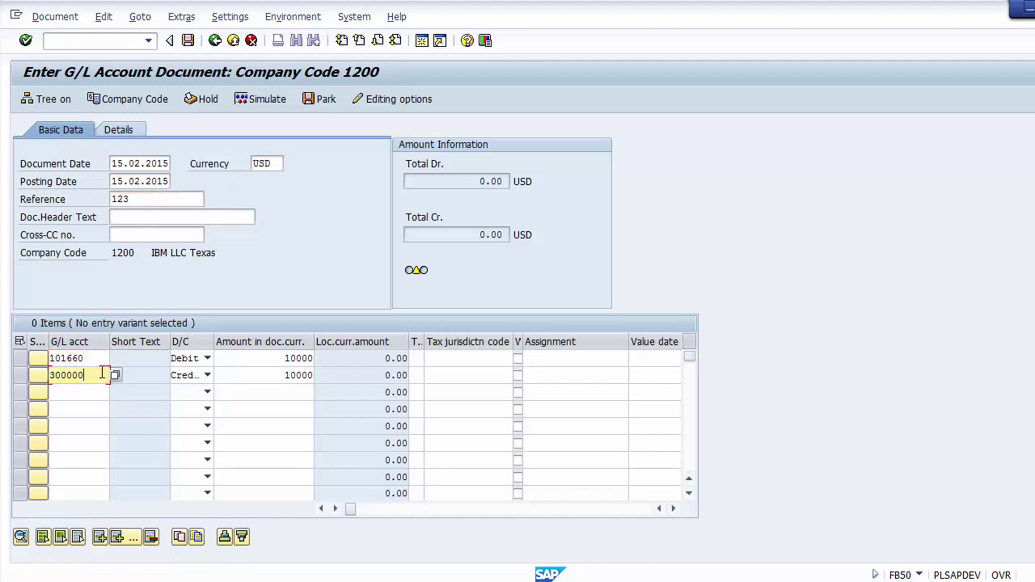
{"action": "left_click", "coordinate": [234, 358]}
{"action": "left_click", "coordinate": [238, 381]}
{"action": "left_click", "coordinate": [312, 248]}
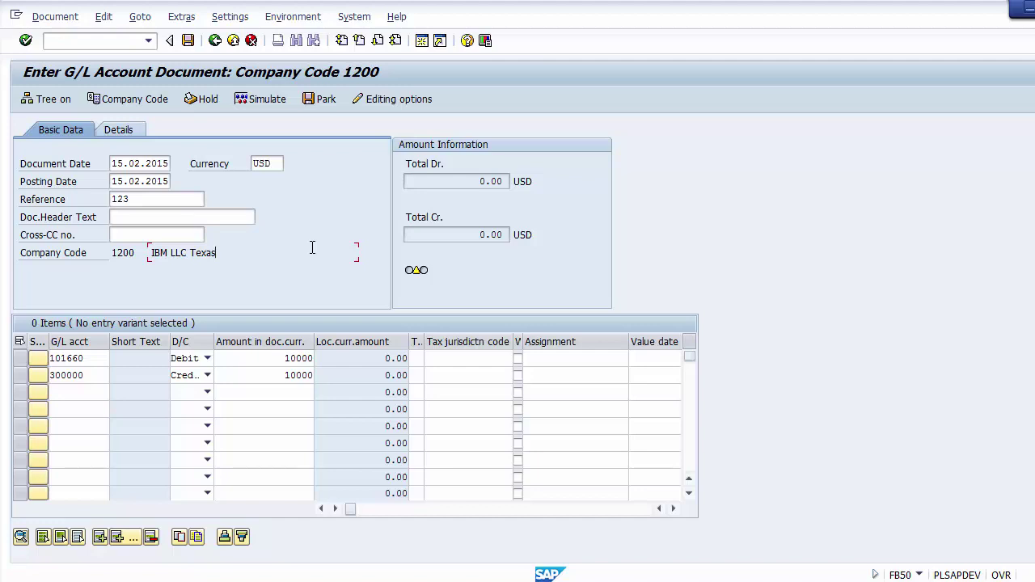
Simulate the document and examine its type, company code, dates, fiscal year, period, reference and currency in the overview.
{"action": "left_click", "coordinate": [260, 98]}
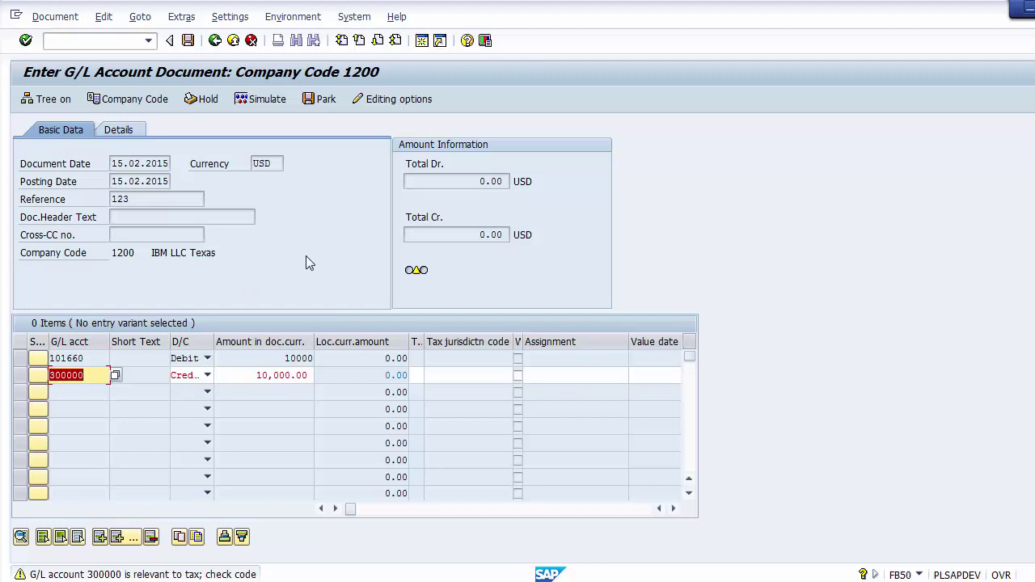
{"action": "key", "text": "shift+F9"}
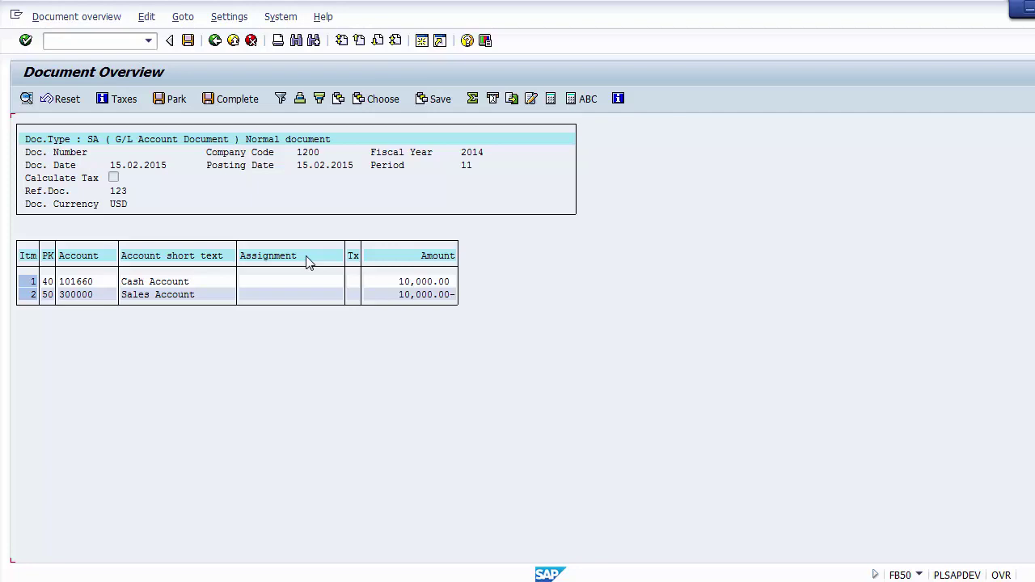
{"action": "left_click", "coordinate": [63, 140]}
{"action": "left_click", "coordinate": [92, 140]}
{"action": "left_click", "coordinate": [68, 165]}
{"action": "left_click", "coordinate": [220, 152]}
{"action": "left_click", "coordinate": [306, 153]}
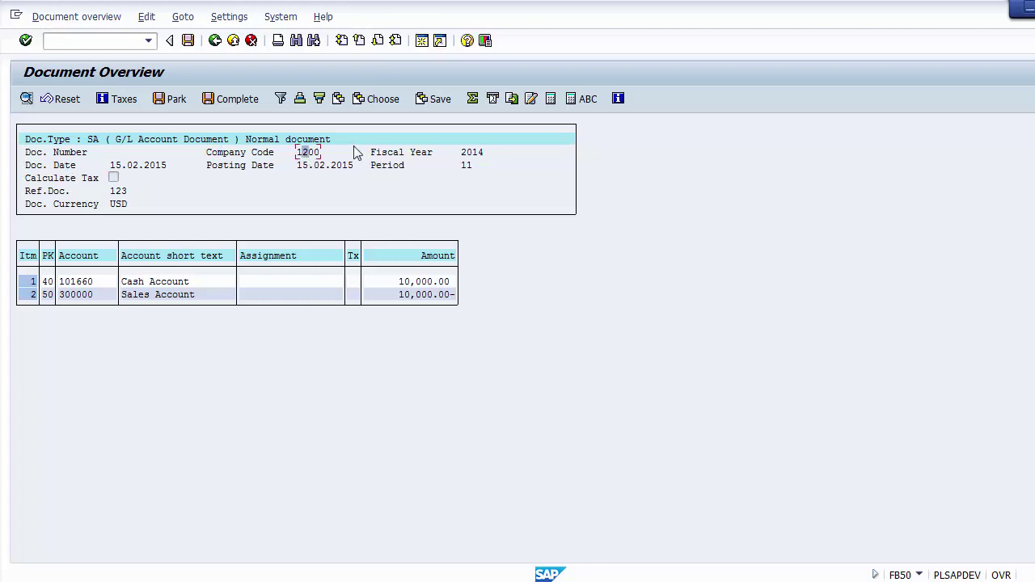
{"action": "left_click", "coordinate": [475, 154]}
{"action": "left_click", "coordinate": [310, 167]}
{"action": "left_click", "coordinate": [401, 167]}
{"action": "left_click", "coordinate": [465, 169]}
{"action": "left_click", "coordinate": [121, 194]}
{"action": "left_click", "coordinate": [119, 205]}
Check the accounts and posting keys of the two simulated line items and post the document.
{"action": "left_click", "coordinate": [96, 283]}
{"action": "left_click", "coordinate": [199, 284]}
{"action": "left_click", "coordinate": [202, 295]}
{"action": "left_click", "coordinate": [48, 282]}
{"action": "left_click", "coordinate": [47, 295]}
{"action": "left_click", "coordinate": [187, 41]}
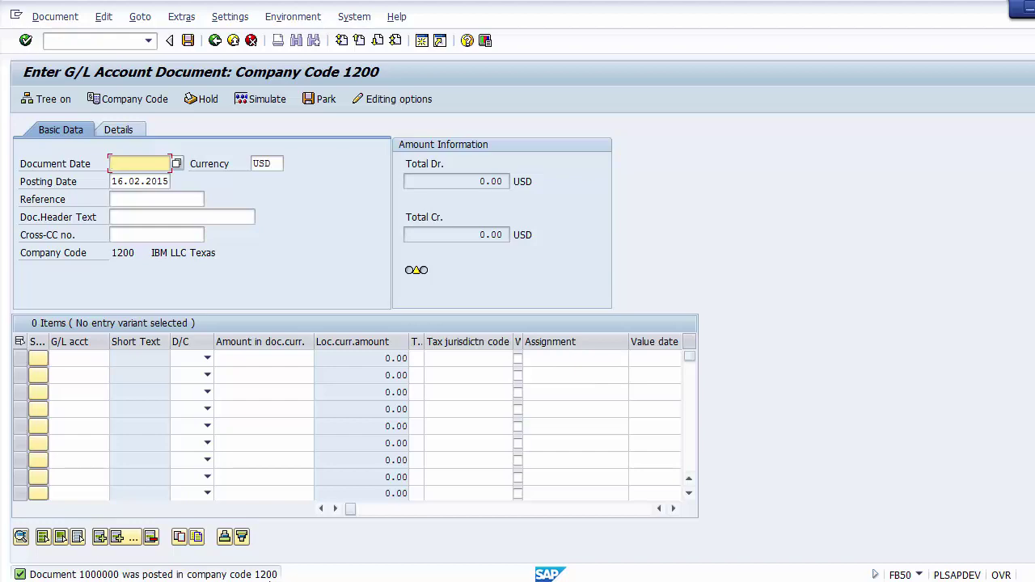
Switch to the SAP FI - GL-II presentation in PowerPoint and move past the FB50 posting slide.
{"action": "left_click", "coordinate": [389, 579]}
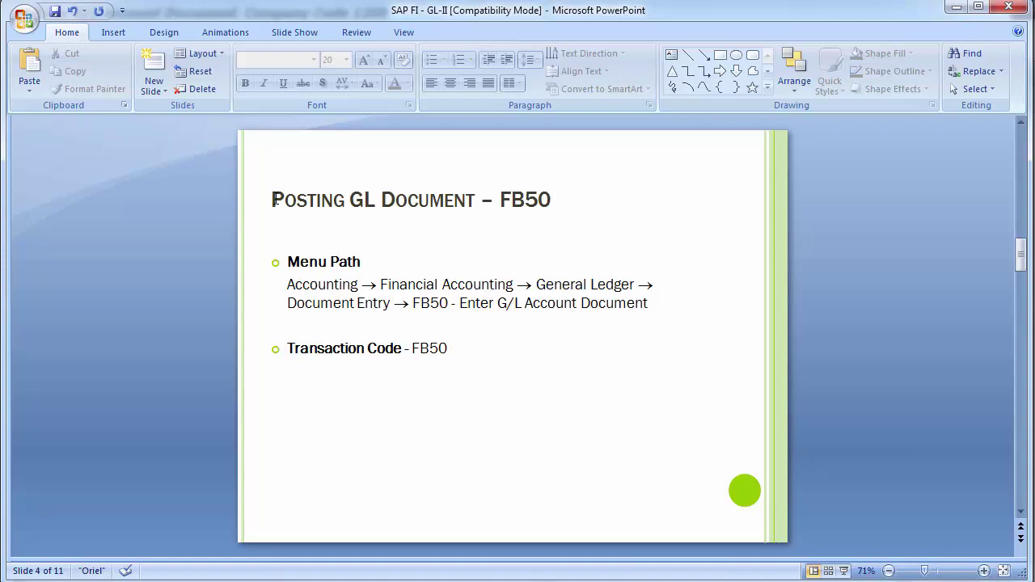
{"action": "scroll", "coordinate": [274, 200], "scroll_direction": "down", "scroll_amount": 1}
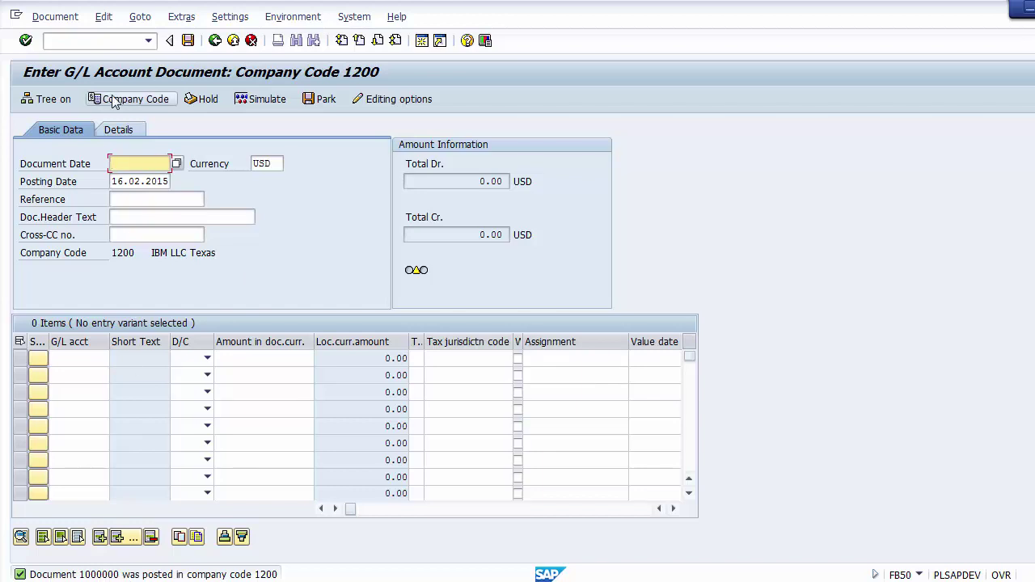
Back in SAP, display the document just posted and examine its number, company code, fiscal year, dates and reference.
{"action": "left_click", "coordinate": [54, 18]}
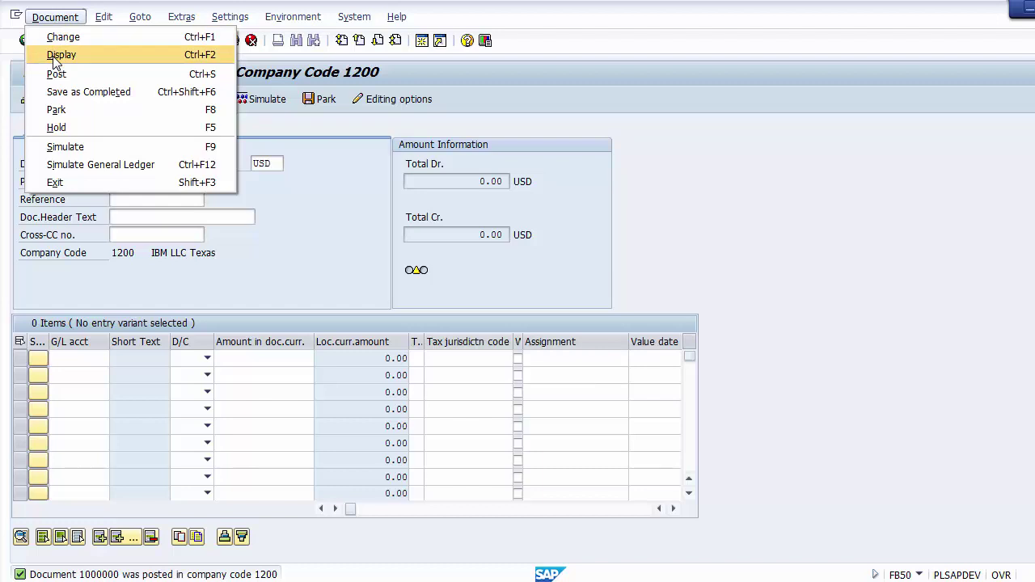
{"action": "left_click", "coordinate": [54, 57]}
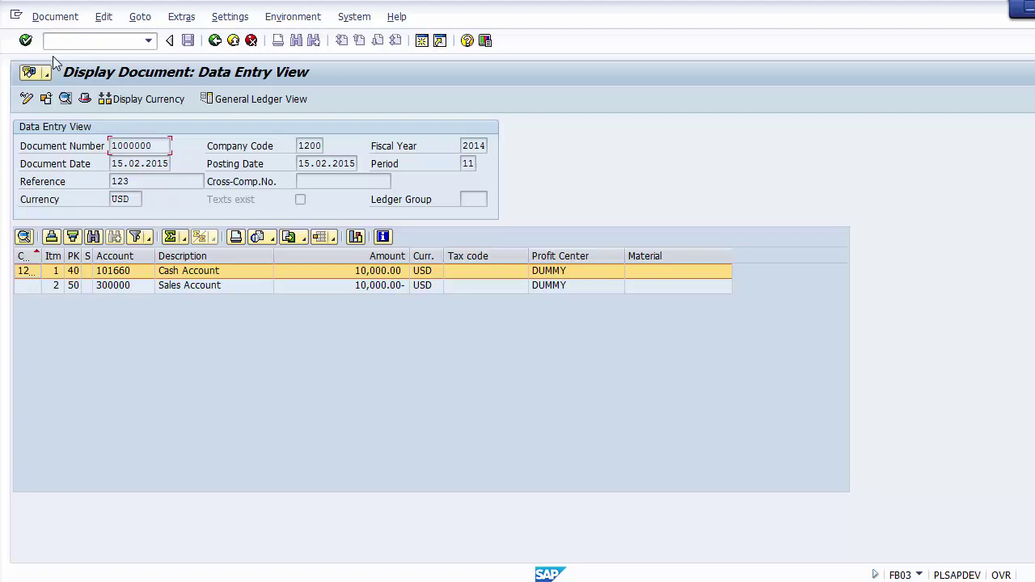
{"action": "left_click_drag", "start_coordinate": [158, 145], "coordinate": [105, 146]}
{"action": "left_click", "coordinate": [301, 146]}
{"action": "left_click", "coordinate": [466, 144]}
{"action": "left_click", "coordinate": [155, 162]}
{"action": "left_click", "coordinate": [313, 164]}
{"action": "left_click", "coordinate": [182, 179]}
Compare the descriptions and amounts of the Cash Account and Sales Account line items in the displayed document.
{"action": "left_click", "coordinate": [164, 273]}
{"action": "left_click", "coordinate": [187, 286]}
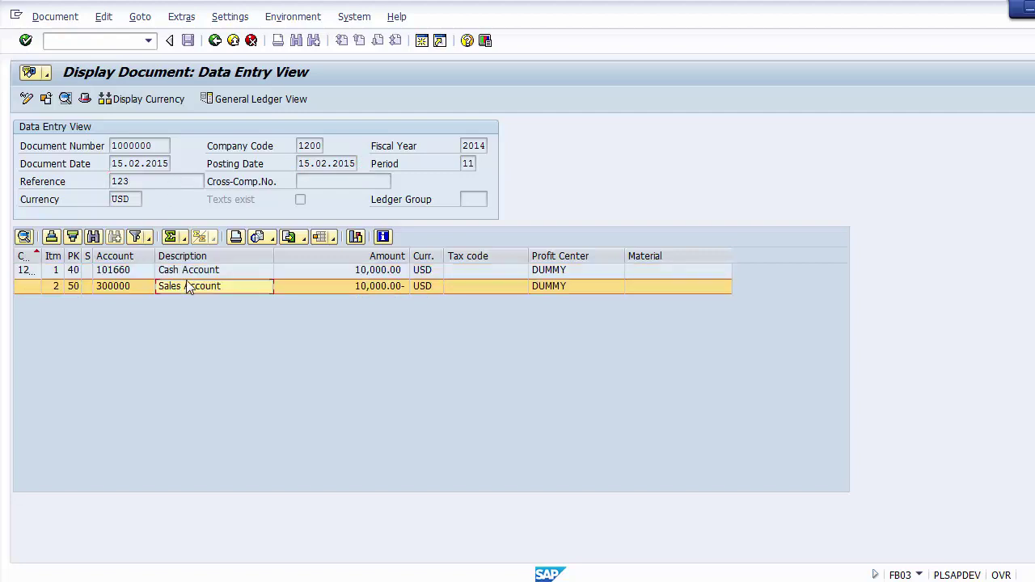
{"action": "left_click", "coordinate": [184, 275]}
{"action": "left_click", "coordinate": [179, 284]}
{"action": "left_click", "coordinate": [184, 276]}
{"action": "left_click", "coordinate": [178, 284]}
{"action": "left_click", "coordinate": [352, 273]}
{"action": "left_click", "coordinate": [349, 283]}
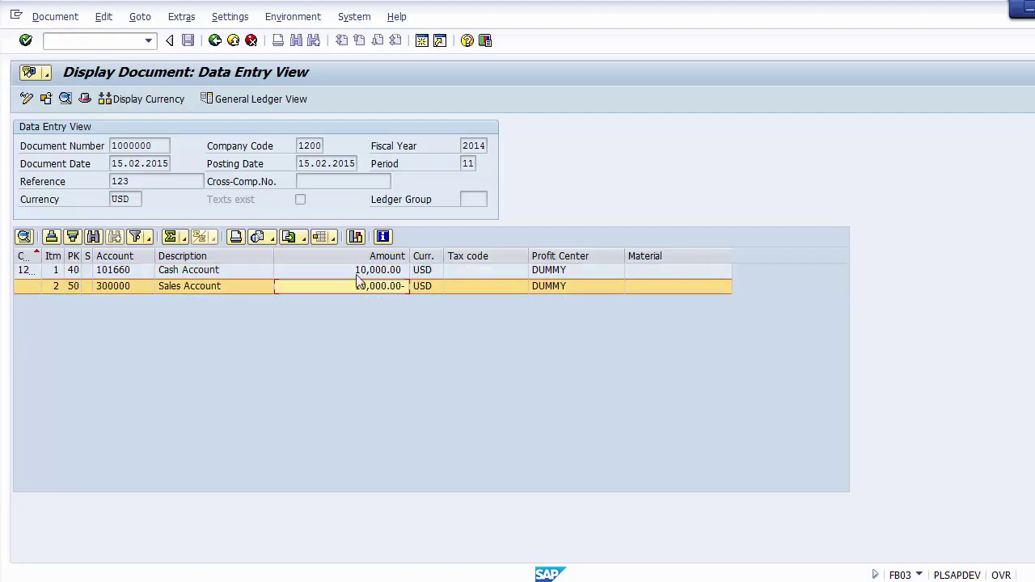
Leave the document display and open transaction FB03 with /nFB03.
{"action": "left_click", "coordinate": [215, 41]}
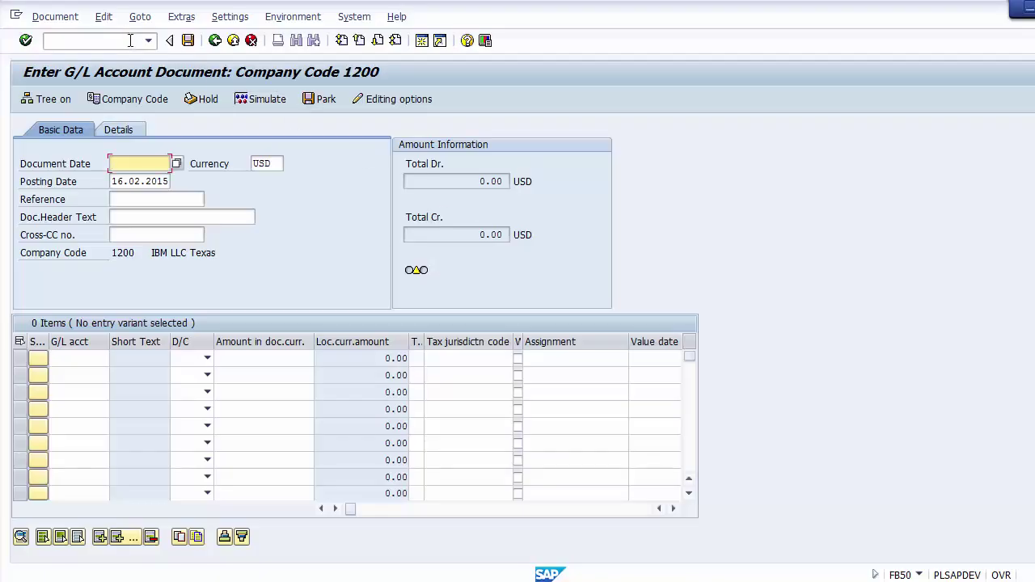
{"action": "left_click", "coordinate": [130, 40]}
{"action": "type", "text": "/n"}
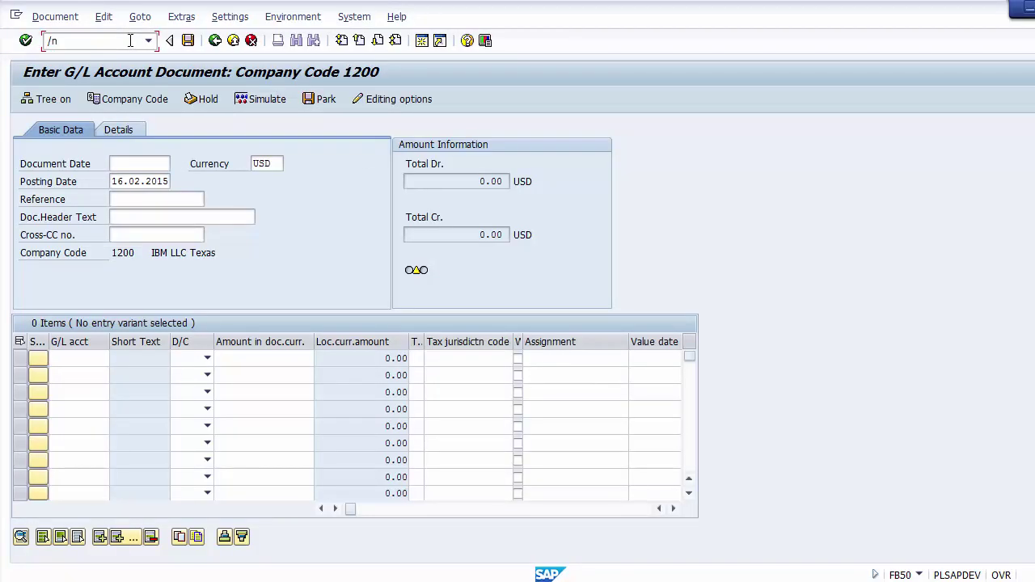
{"action": "type", "text": "FB03"}
{"action": "key", "text": "Return"}
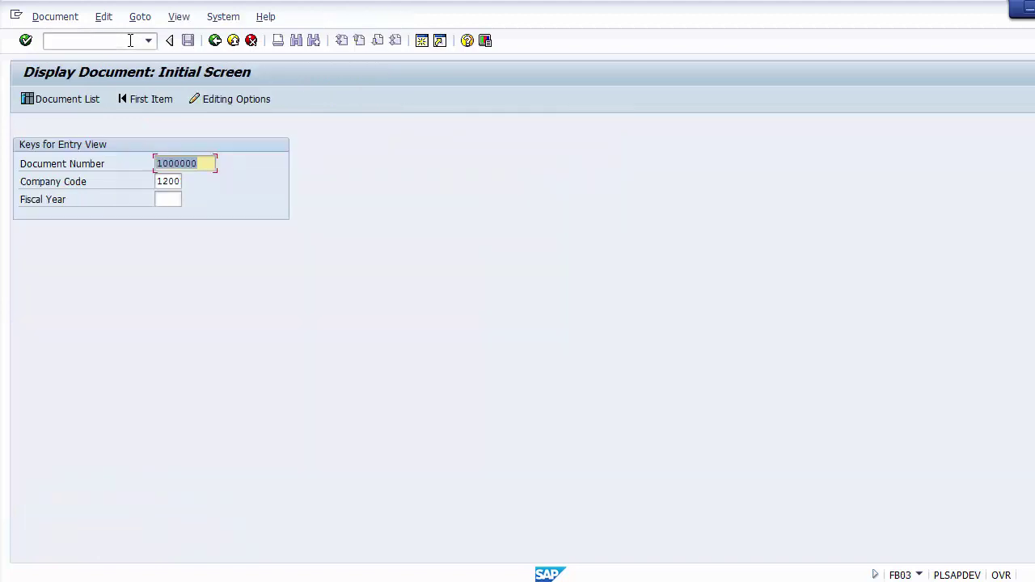
Display document 1000000 of company code 1200 for fiscal year 2014.
{"action": "left_click", "coordinate": [206, 162]}
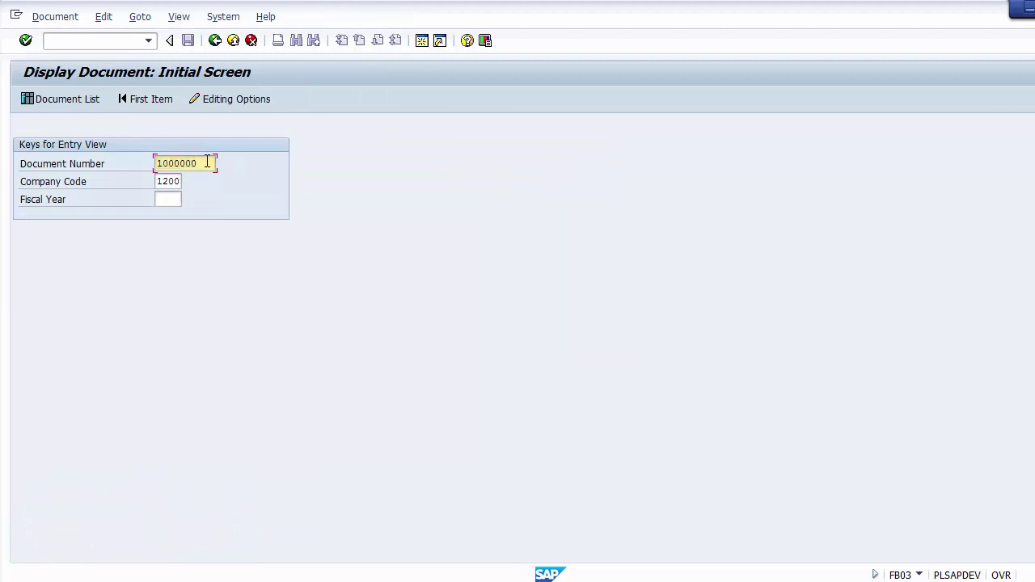
{"action": "left_click_drag", "start_coordinate": [207, 162], "coordinate": [143, 163]}
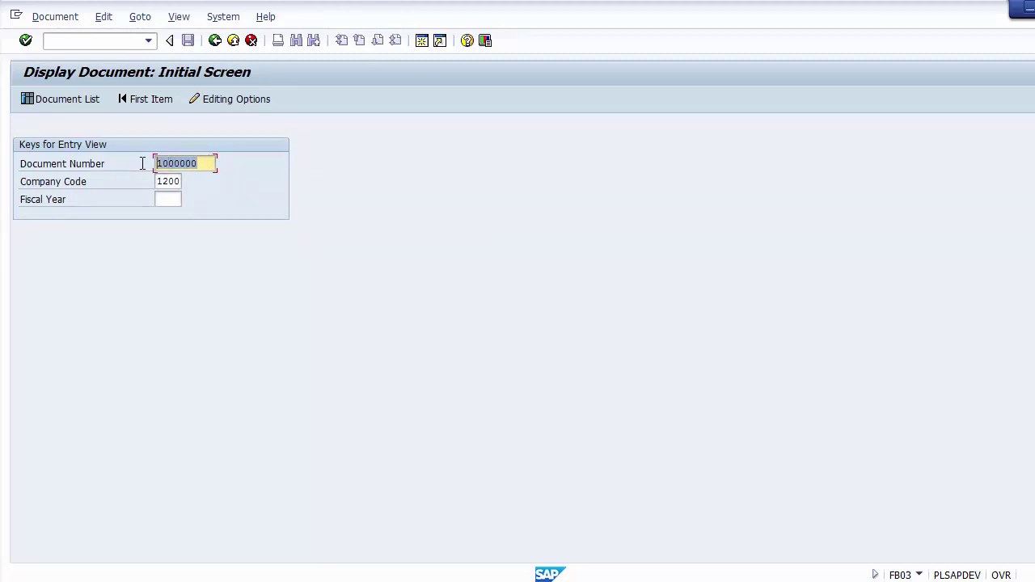
{"action": "left_click_drag", "start_coordinate": [158, 181], "coordinate": [187, 180]}
{"action": "left_click", "coordinate": [168, 199]}
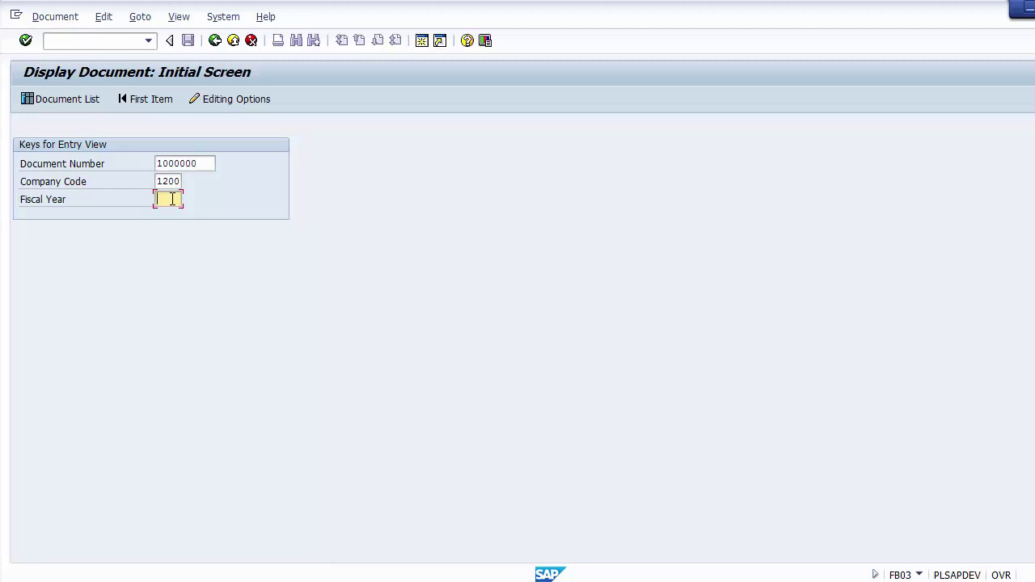
{"action": "type", "text": "2014"}
{"action": "key", "text": "Return"}
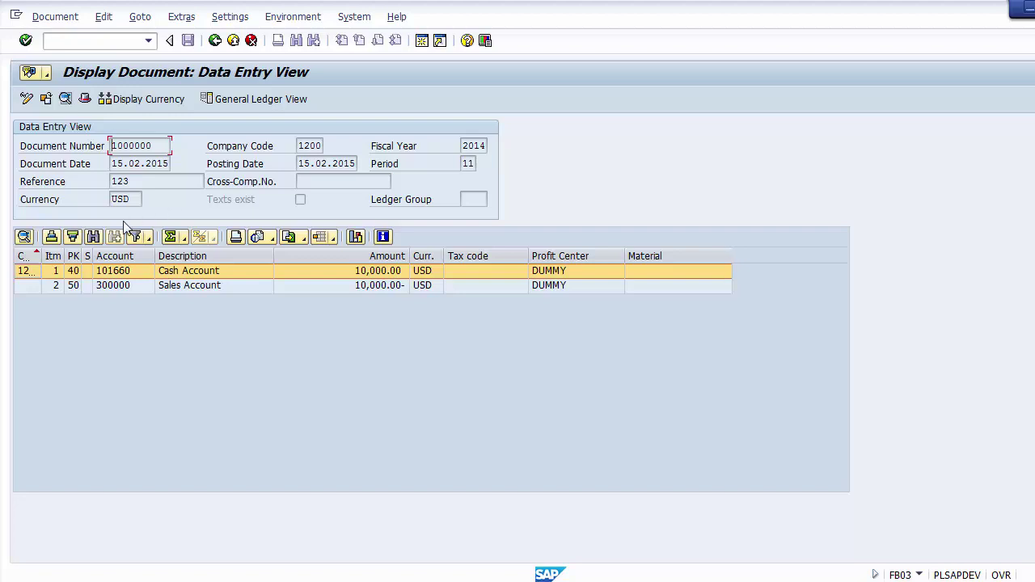
Open the document header and examine who entered the document, the entry date and time, and the transaction code used.
{"action": "left_click", "coordinate": [84, 99]}
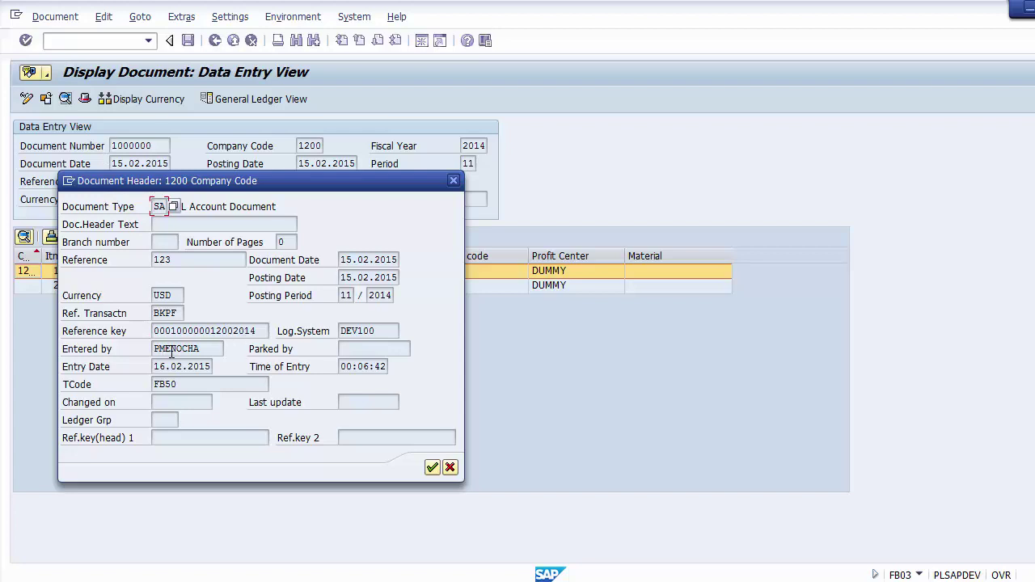
{"action": "mouse_move", "coordinate": [206, 349]}
{"action": "left_mouse_down"}
{"action": "mouse_move", "coordinate": [149, 352]}
{"action": "mouse_move", "coordinate": [211, 366]}
{"action": "left_mouse_up"}
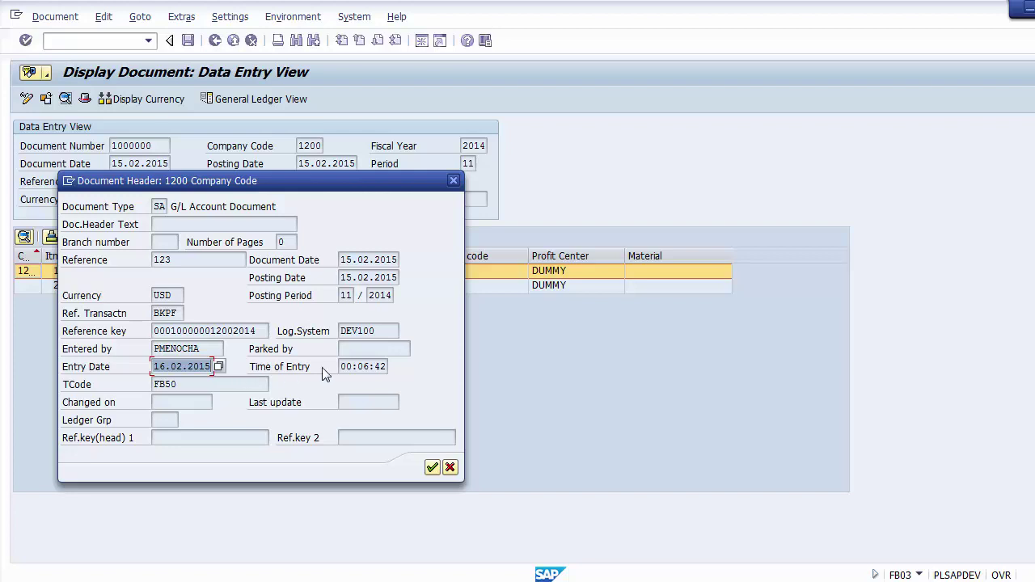
{"action": "left_click_drag", "start_coordinate": [339, 366], "coordinate": [390, 369]}
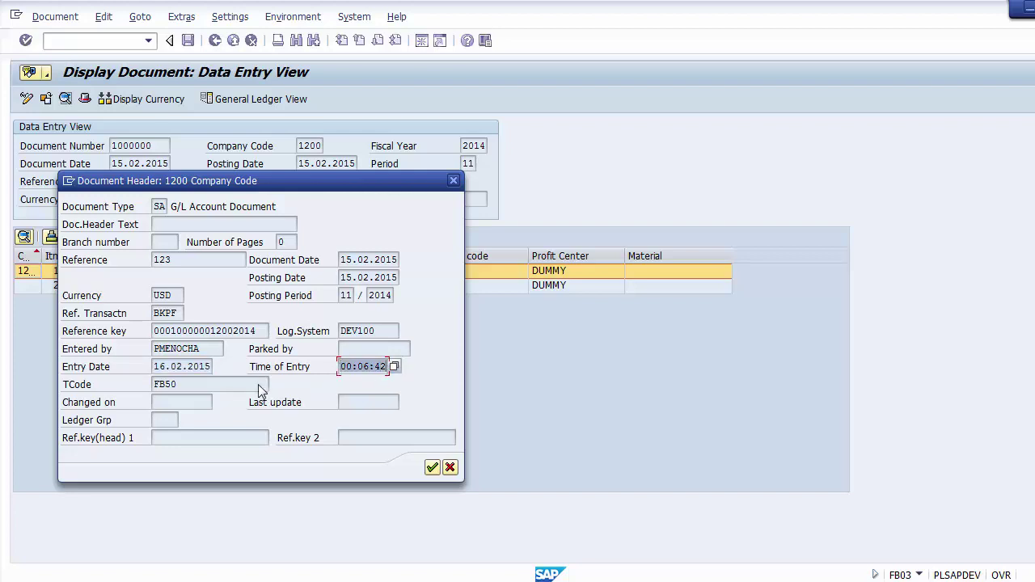
{"action": "left_click_drag", "start_coordinate": [216, 384], "coordinate": [152, 381]}
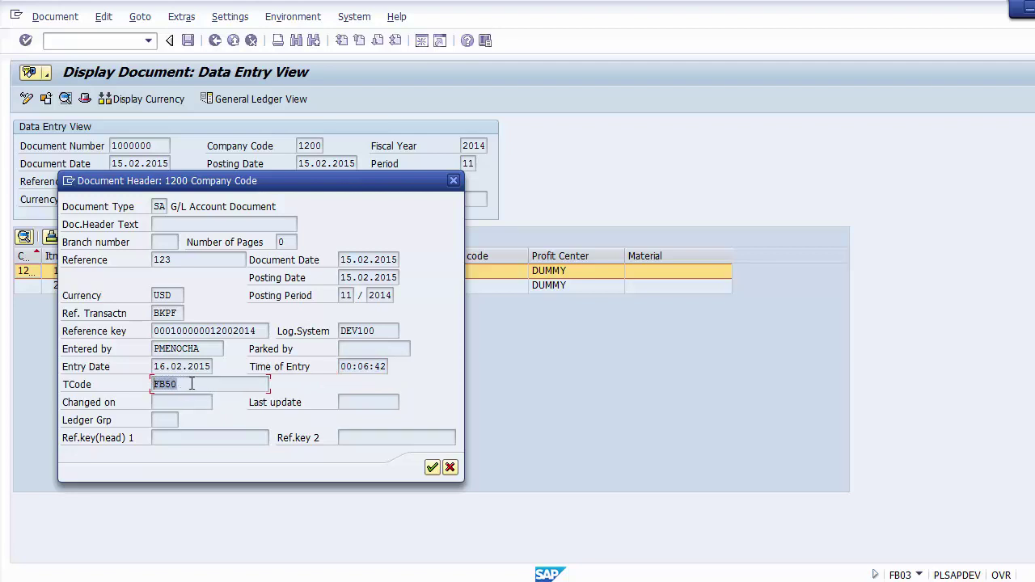
{"action": "left_click", "coordinate": [192, 384]}
{"action": "left_click_drag", "start_coordinate": [206, 348], "coordinate": [156, 347]}
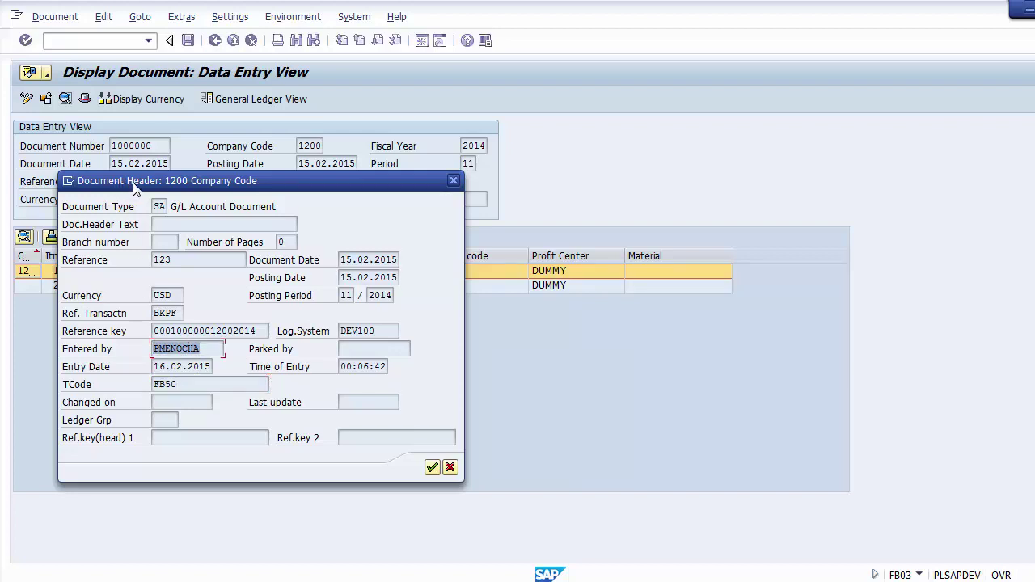
Close the document header and leave the document display for the SAP Easy Access screen.
{"action": "left_click", "coordinate": [431, 469]}
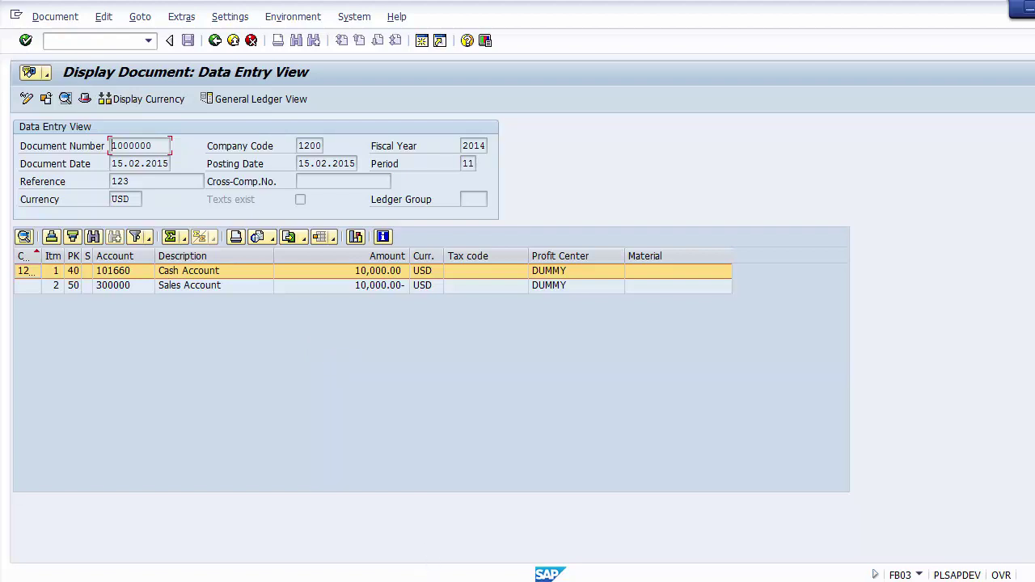
{"action": "left_click", "coordinate": [232, 40]}
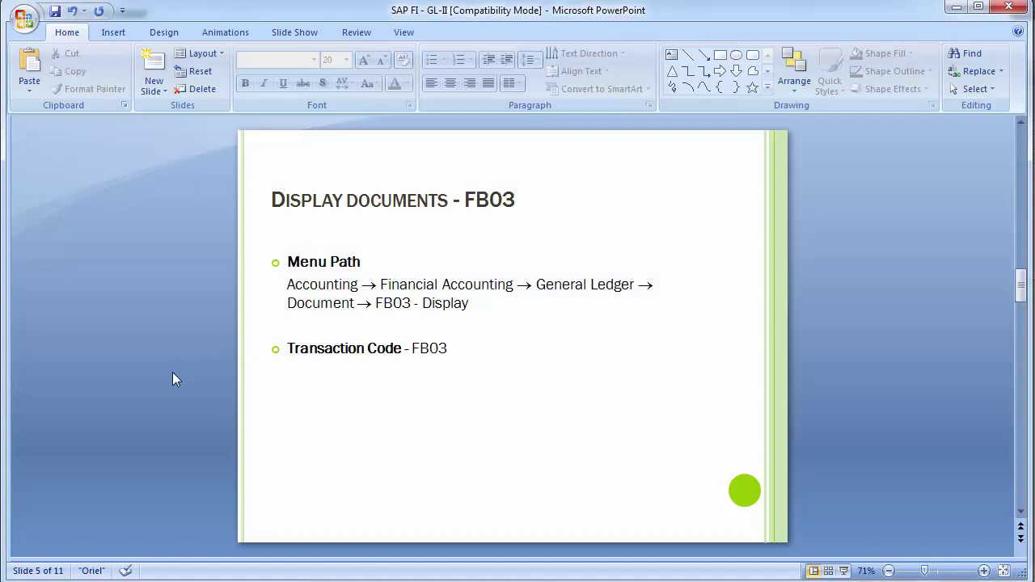
Advance the PowerPoint presentation to the Change Document - FB02 slide, switch back to SAP and open transaction FB02.
{"action": "scroll", "coordinate": [172, 375], "scroll_direction": "down", "scroll_amount": 1}
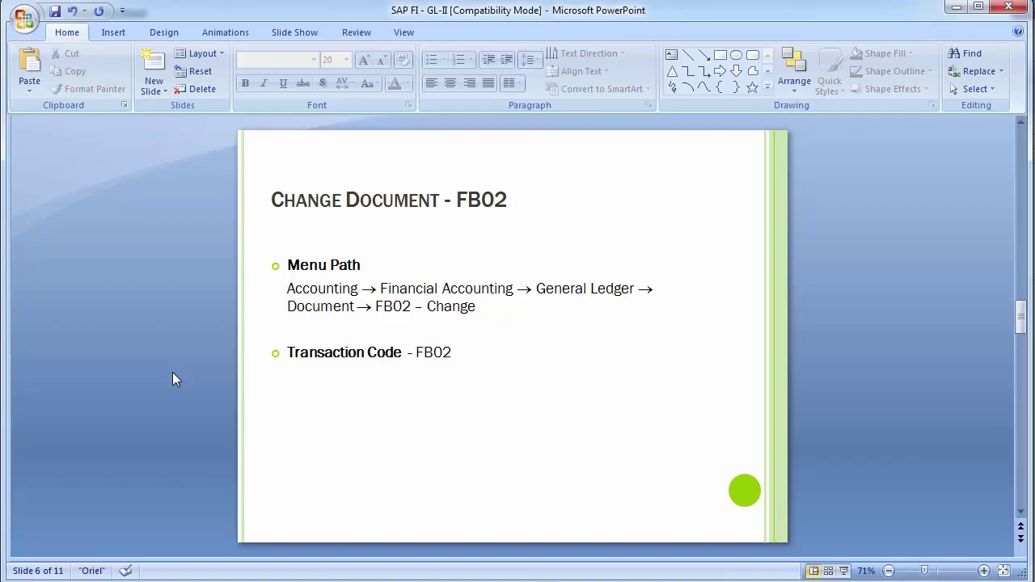
{"action": "key", "text": "alt+Tab"}
{"action": "left_click", "coordinate": [94, 41]}
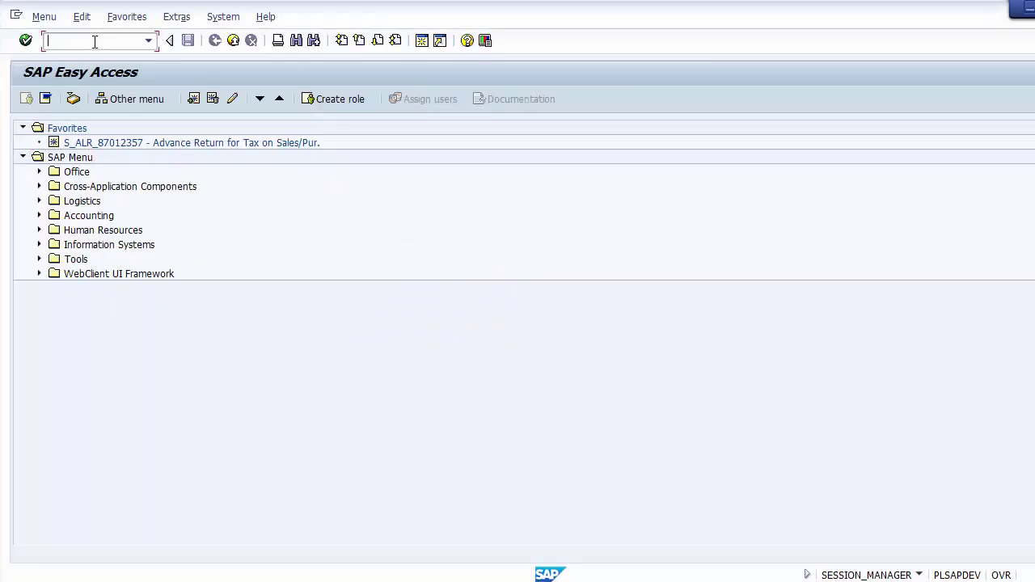
{"action": "type", "text": "fb02"}
{"action": "key", "text": "Return"}
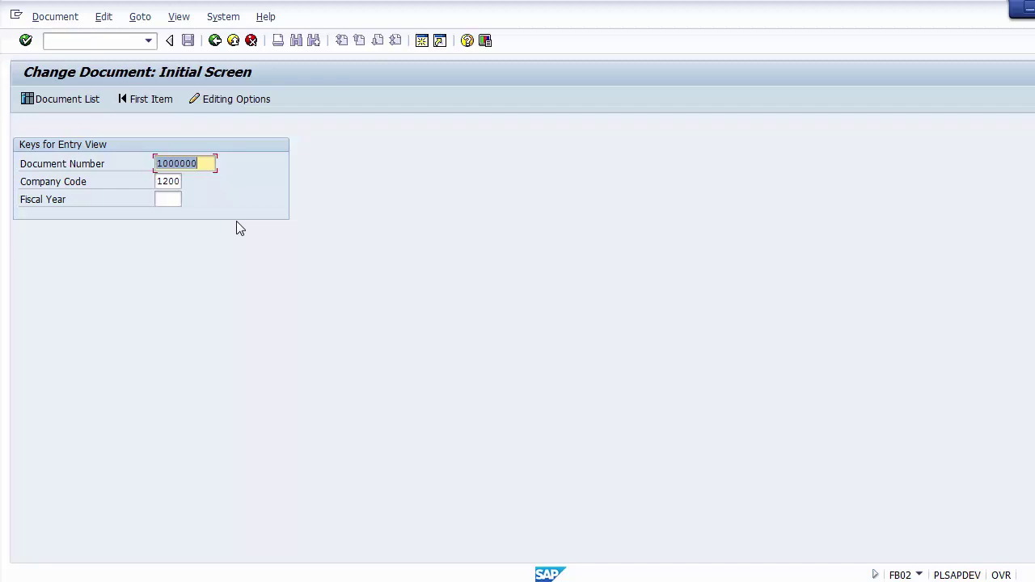
Open document 1000000 of company code 1200, fiscal year 2014, for changing.
{"action": "left_click", "coordinate": [203, 164]}
{"action": "left_click", "coordinate": [178, 182]}
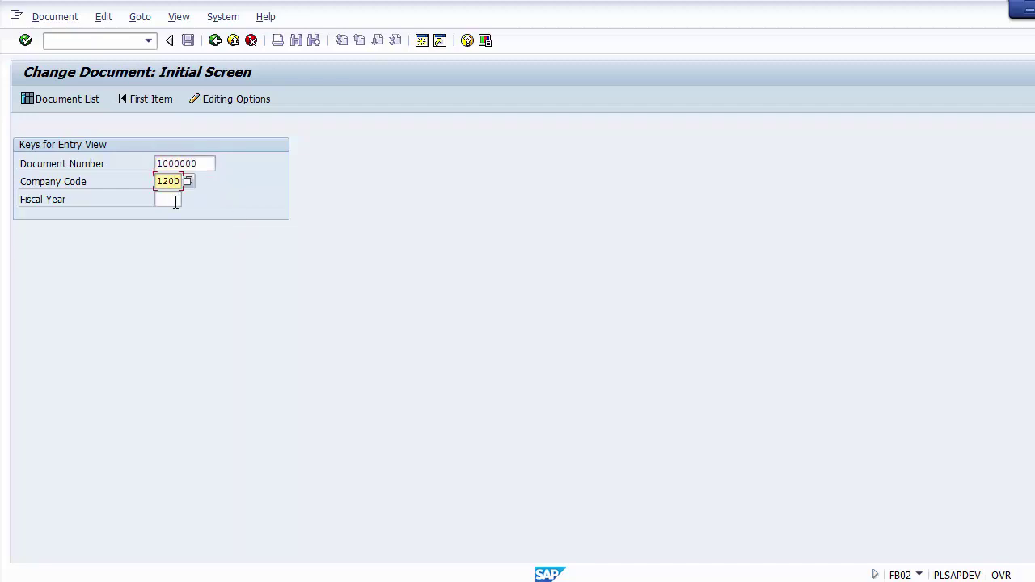
{"action": "left_click", "coordinate": [174, 203]}
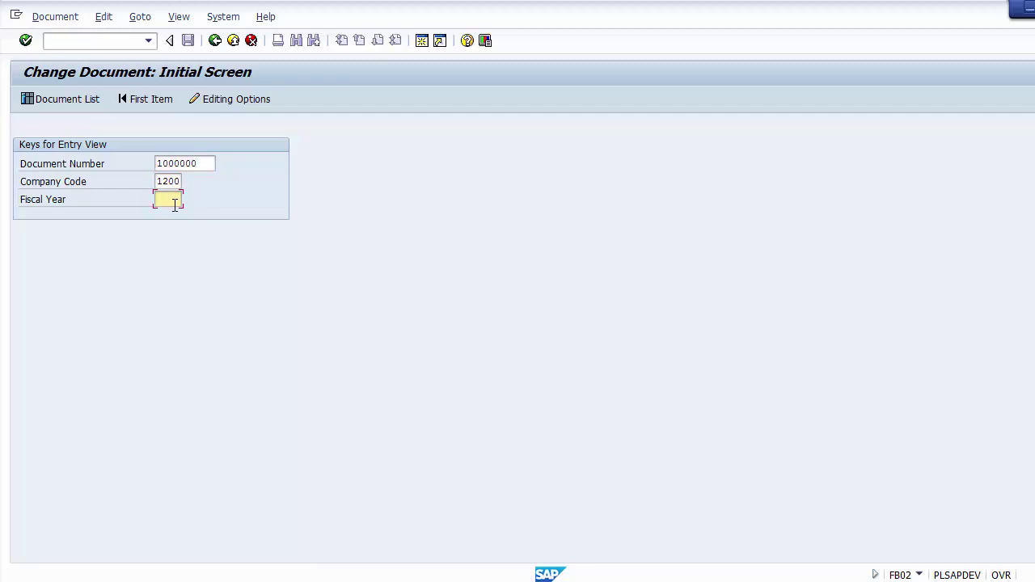
{"action": "type", "text": "2014"}
{"action": "key", "text": "Return"}
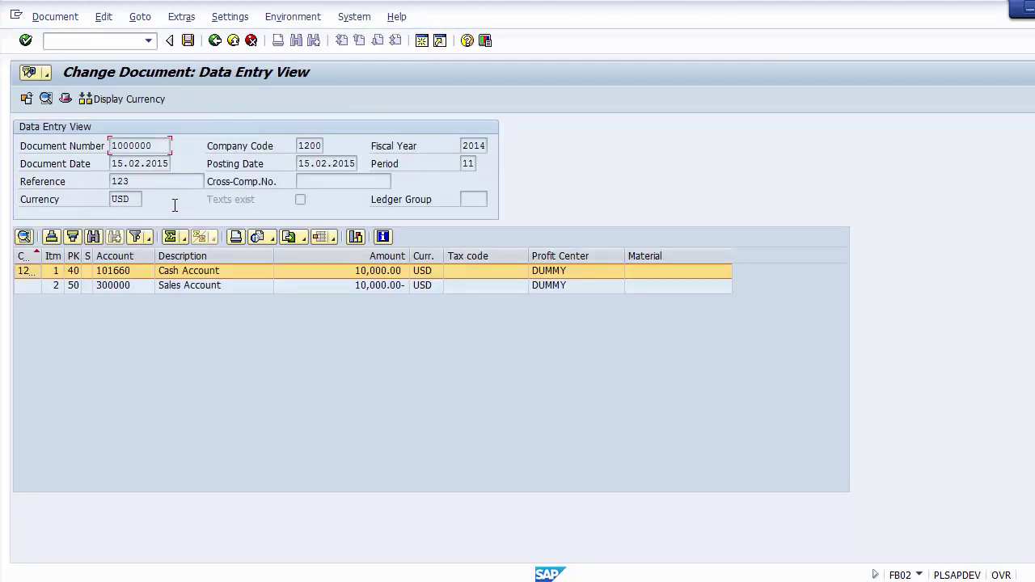
Open the document header and enter Cash Sales as the document header text.
{"action": "left_click", "coordinate": [66, 98]}
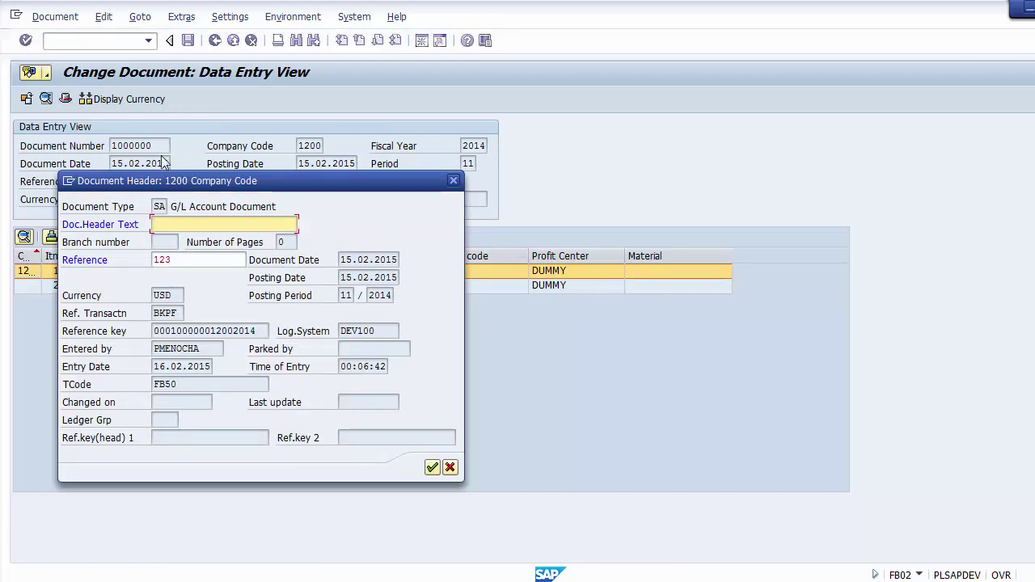
{"action": "left_click", "coordinate": [185, 265]}
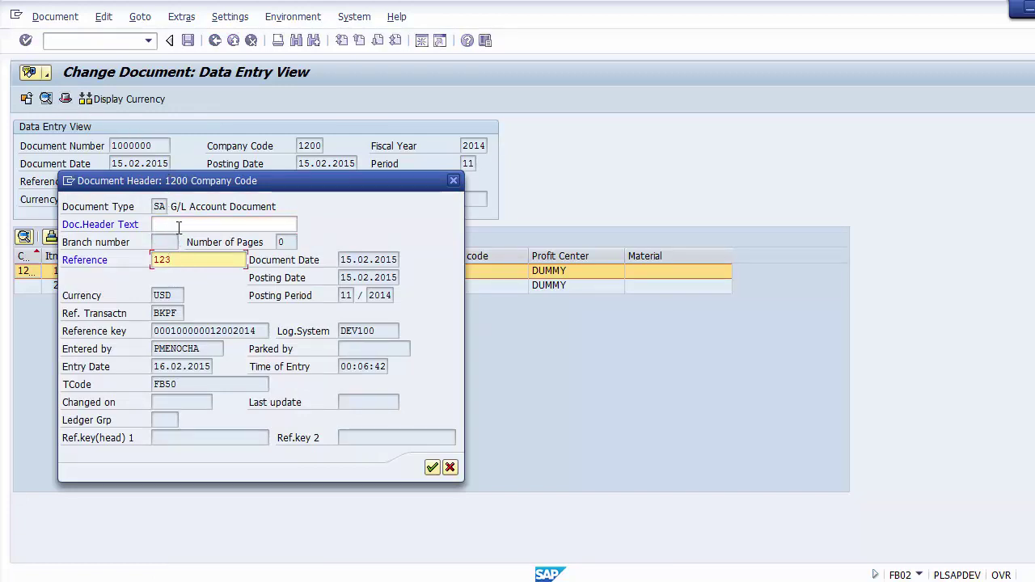
{"action": "left_click", "coordinate": [179, 225]}
{"action": "left_click", "coordinate": [186, 261]}
{"action": "left_click", "coordinate": [177, 222]}
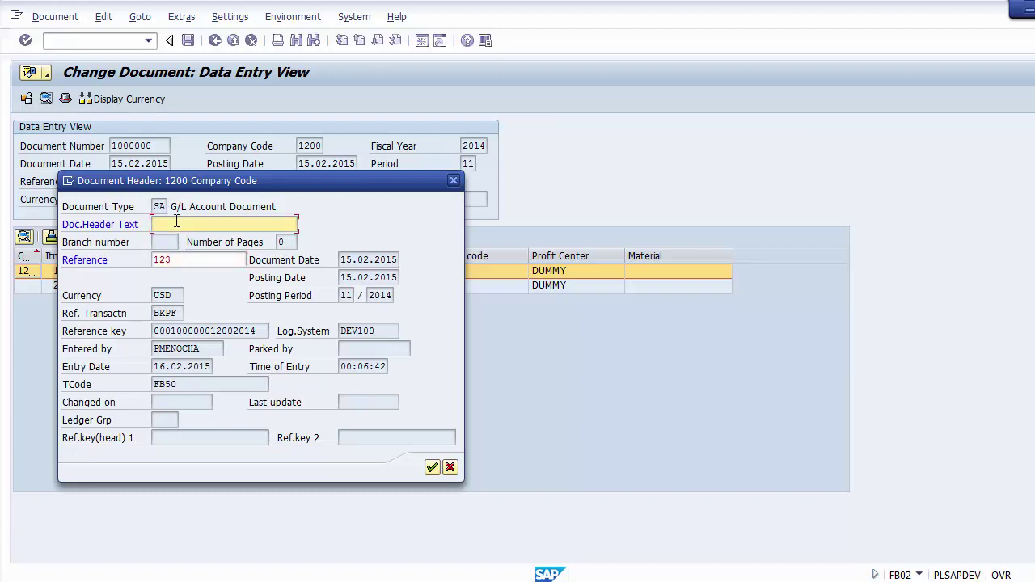
{"action": "type", "text": "Sales"}
{"action": "key", "text": "BackSpace"}
{"action": "key", "text": "BackSpace"}
{"action": "key", "text": "BackSpace"}
{"action": "key", "text": "BackSpace"}
{"action": "key", "text": "BackSpace"}
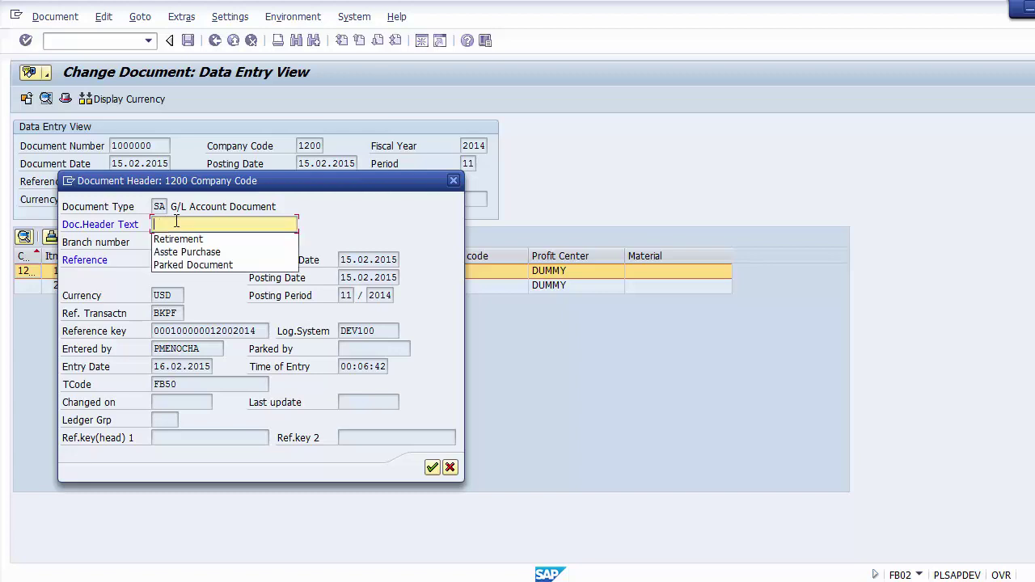
{"action": "type", "text": "Cash Sale"}
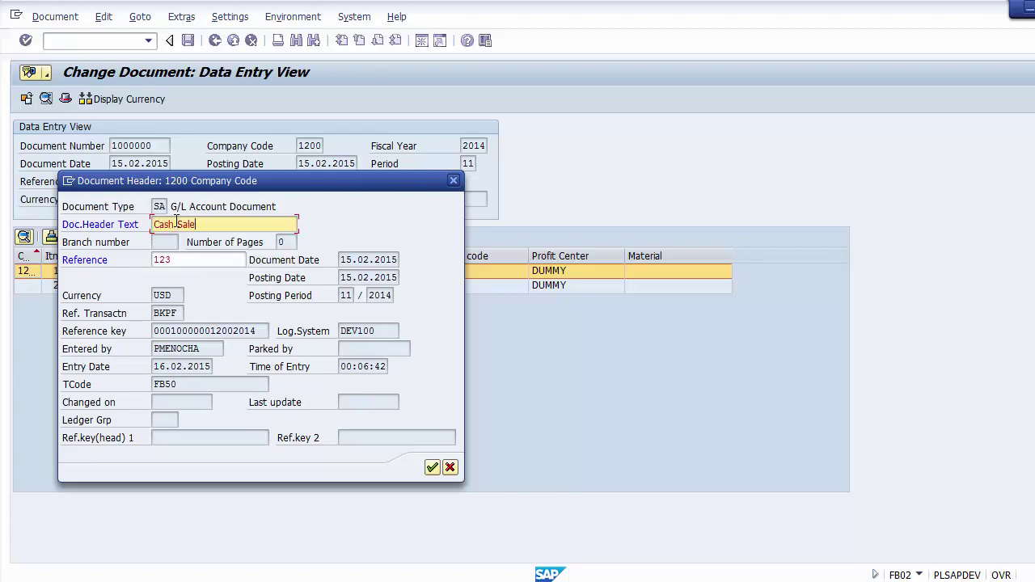
{"action": "type", "text": "s"}
Set the header reference to 1234, accept the header changes and save the document.
{"action": "left_click", "coordinate": [192, 259]}
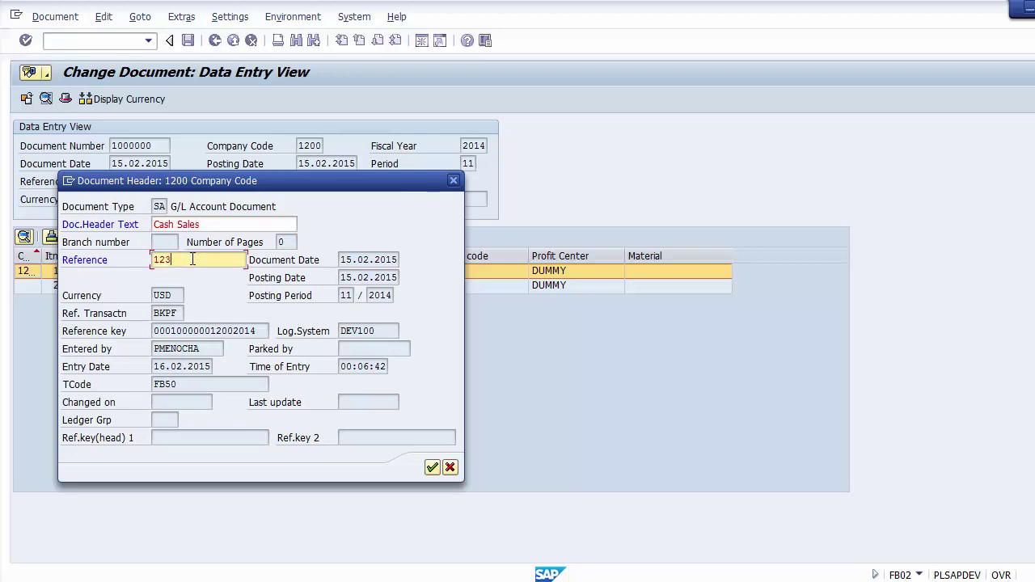
{"action": "type", "text": "4"}
{"action": "left_click", "coordinate": [431, 468]}
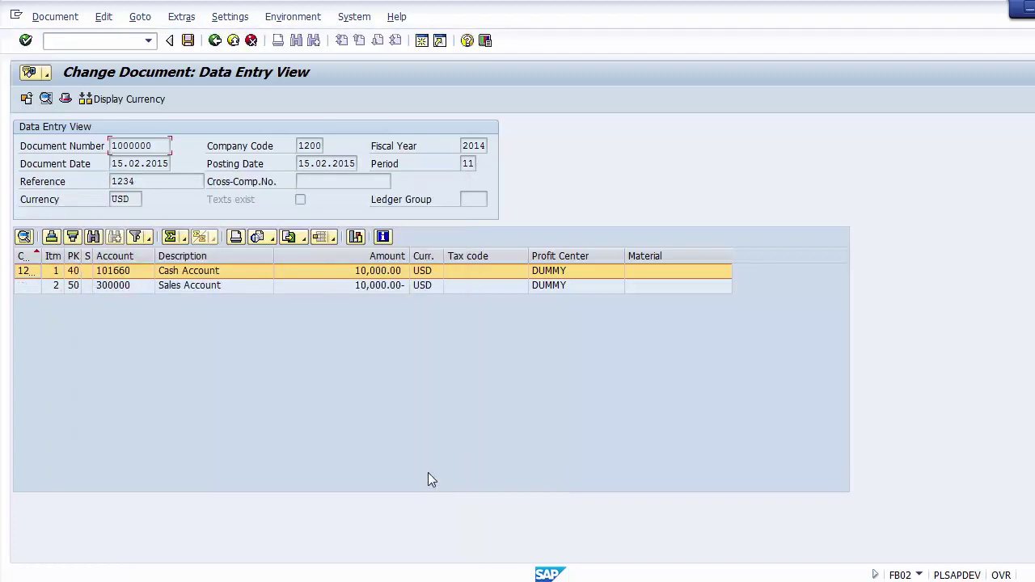
{"action": "left_click", "coordinate": [189, 41]}
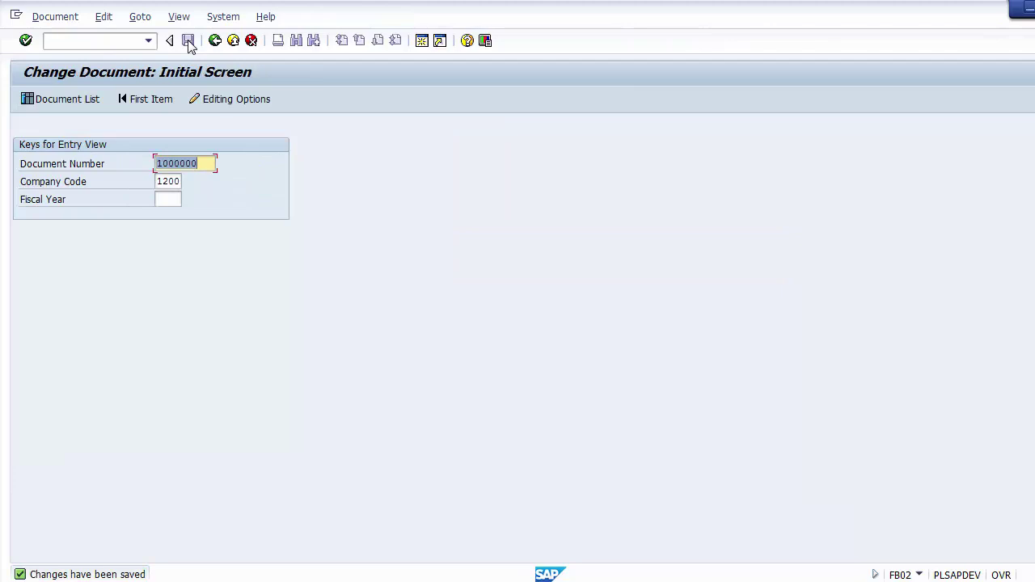
Reopen the same document for changing and check the text and reference in its header.
{"action": "key", "text": "Return"}
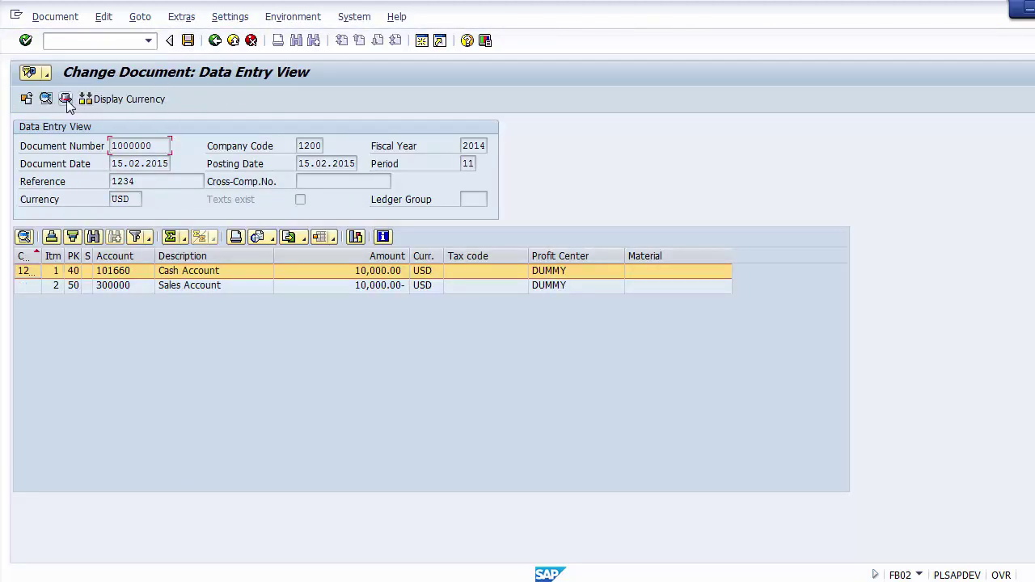
{"action": "left_click", "coordinate": [67, 98]}
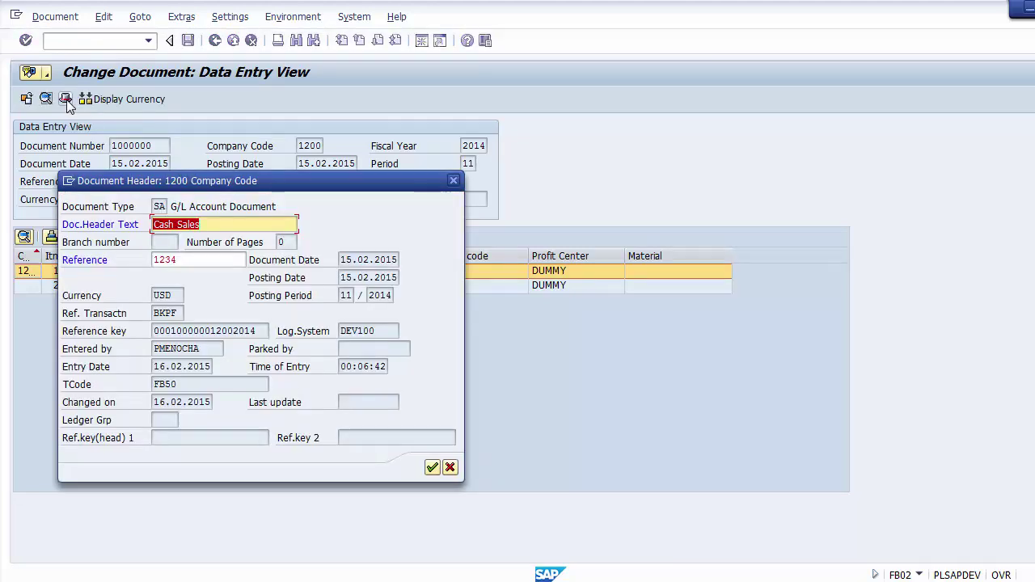
{"action": "left_click", "coordinate": [450, 468]}
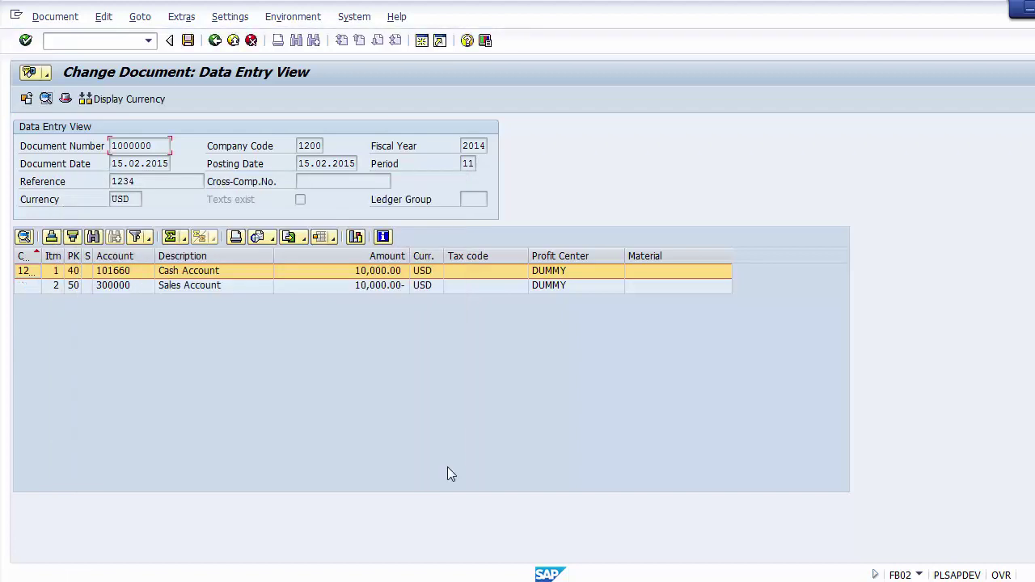
Compare the Cash Account and Sales Account line items and examine the line item number column.
{"action": "left_click", "coordinate": [198, 285]}
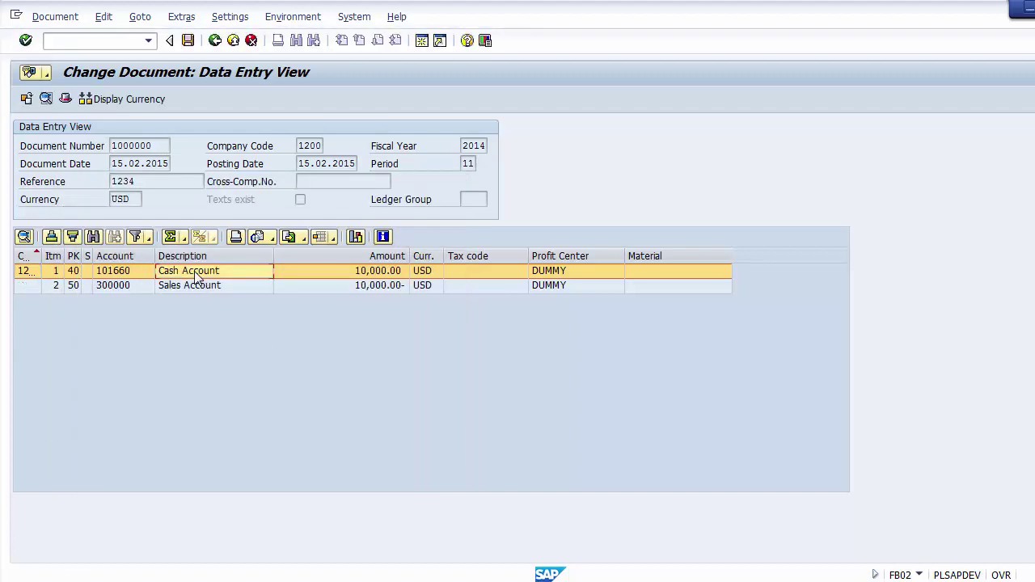
{"action": "left_click", "coordinate": [195, 271]}
{"action": "left_click", "coordinate": [195, 286]}
{"action": "left_click", "coordinate": [194, 271]}
{"action": "left_click", "coordinate": [193, 286]}
{"action": "left_click", "coordinate": [185, 271]}
{"action": "left_click", "coordinate": [189, 285]}
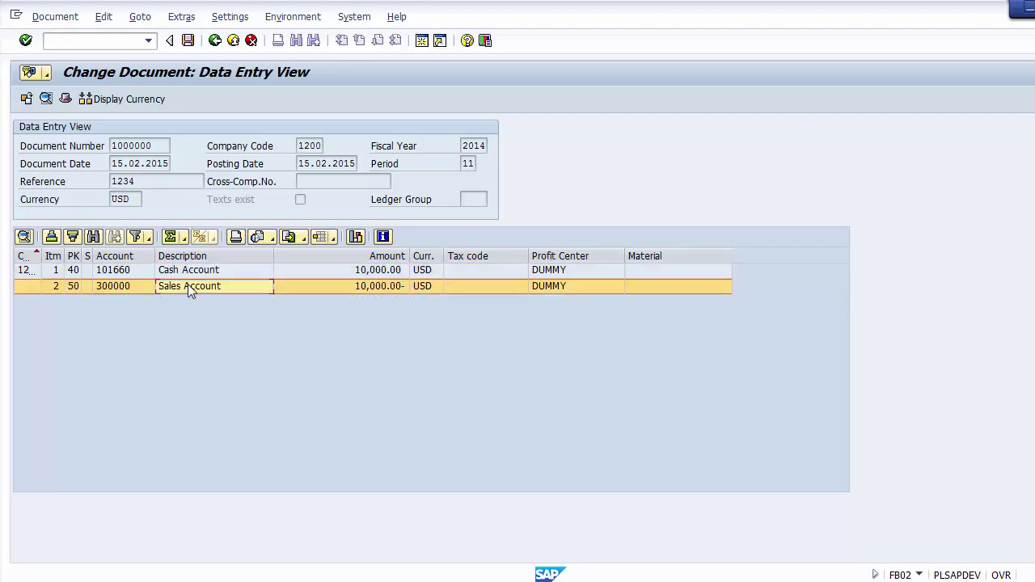
{"action": "left_click", "coordinate": [185, 272]}
{"action": "left_click", "coordinate": [186, 285]}
{"action": "left_click", "coordinate": [184, 272]}
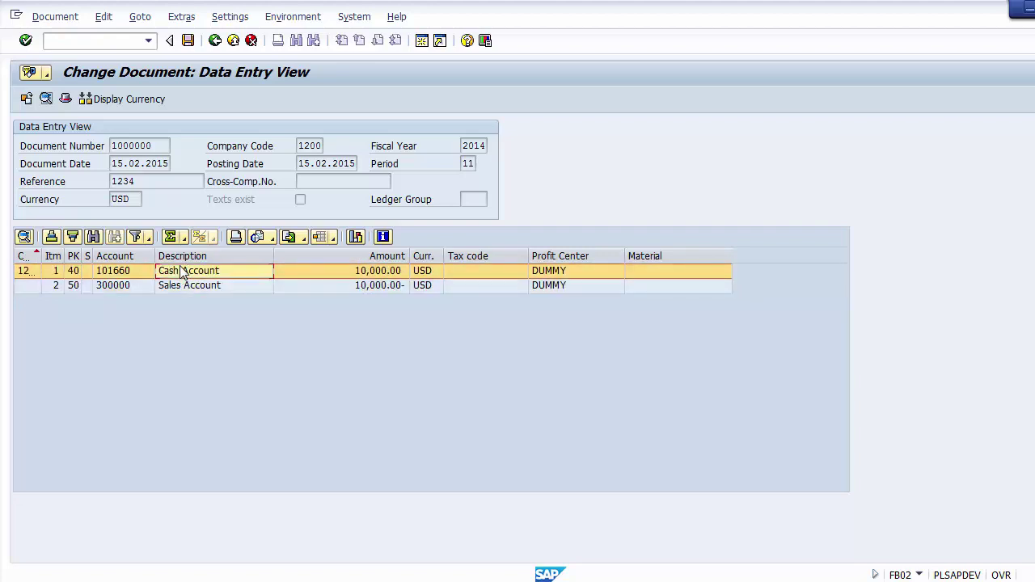
{"action": "left_click", "coordinate": [52, 256]}
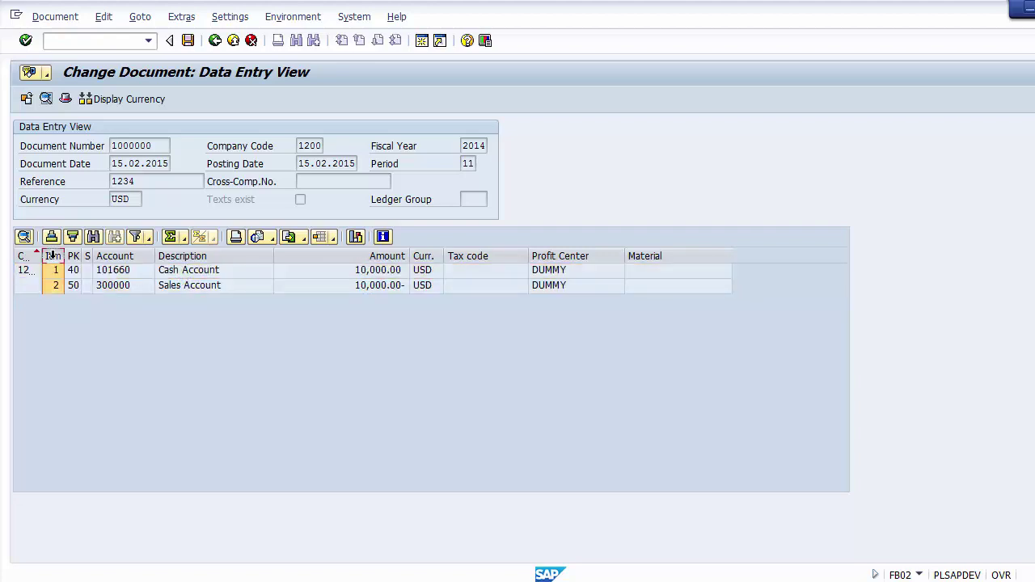
{"action": "left_click", "coordinate": [52, 270]}
{"action": "left_click", "coordinate": [53, 287]}
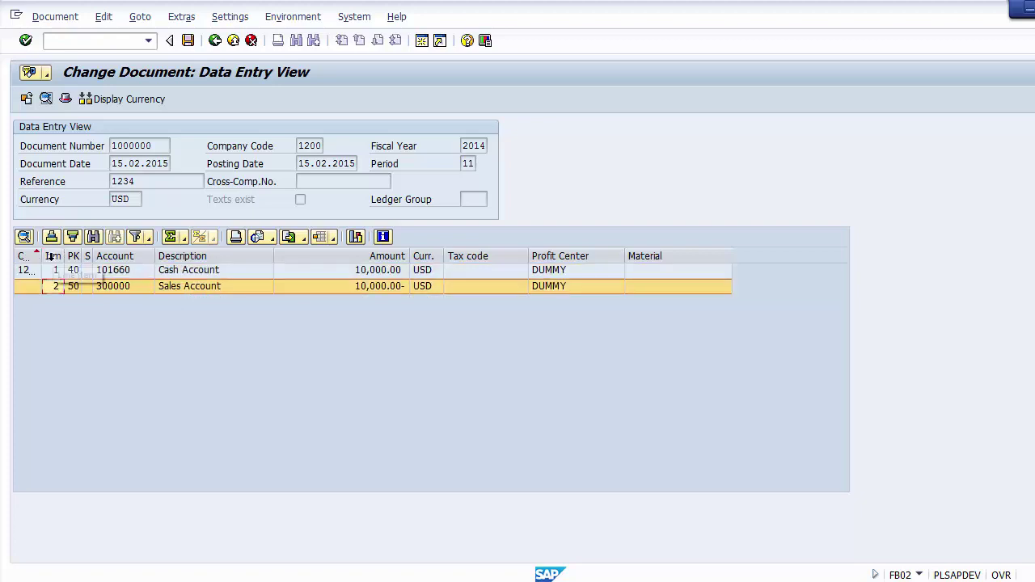
{"action": "left_click", "coordinate": [50, 257]}
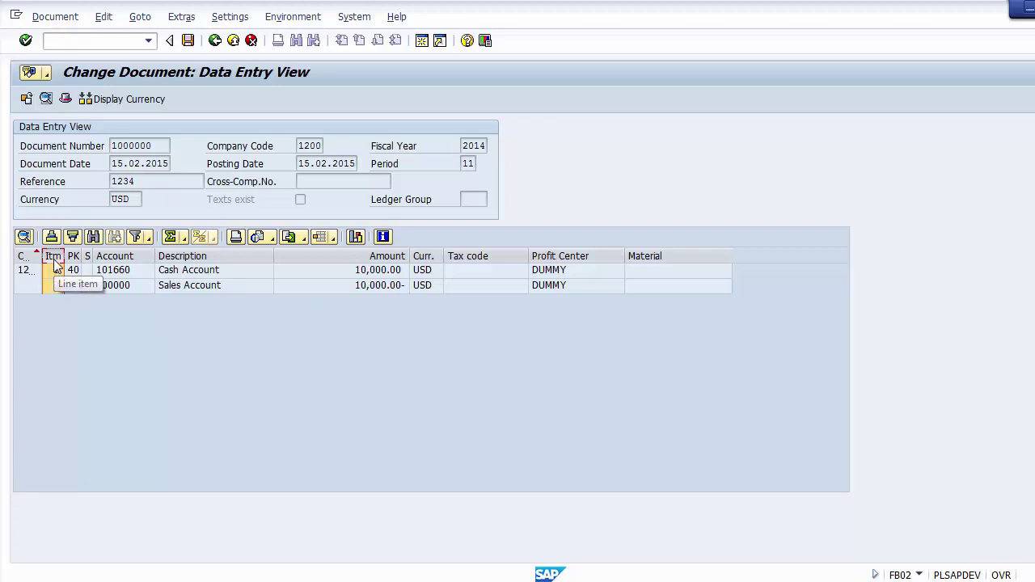
Enter Cash Sales as the text of the Cash Account line item and return to the document overview.
{"action": "double_click", "coordinate": [186, 276]}
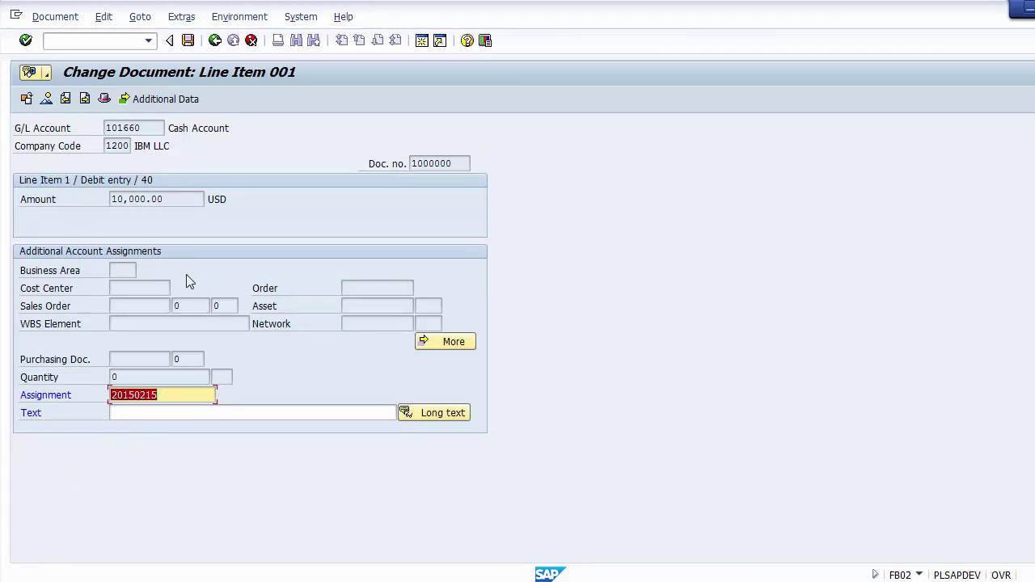
{"action": "left_click", "coordinate": [184, 398]}
{"action": "left_click", "coordinate": [185, 411]}
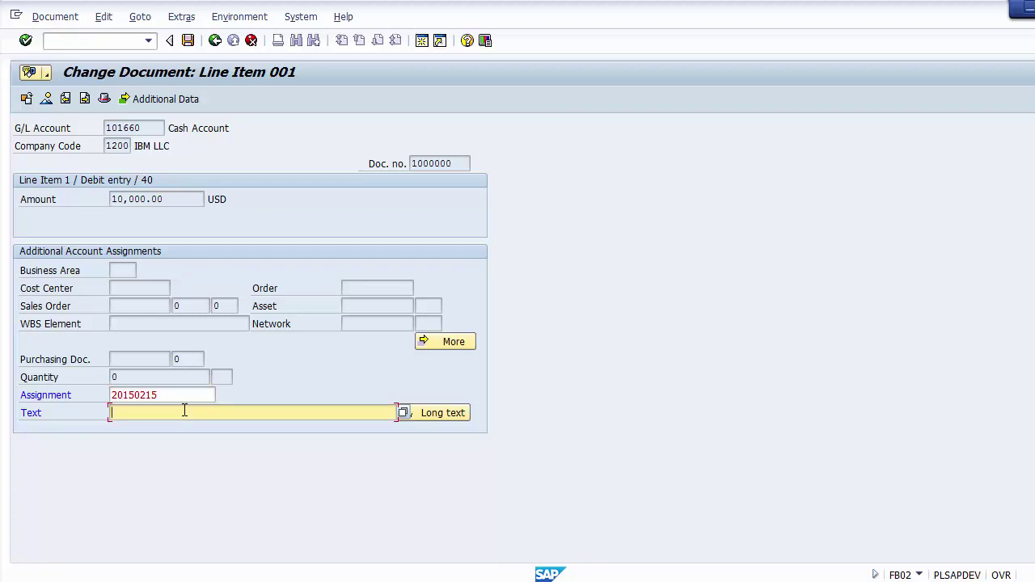
{"action": "type", "text": "Cash Sales"}
{"action": "left_click", "coordinate": [214, 41]}
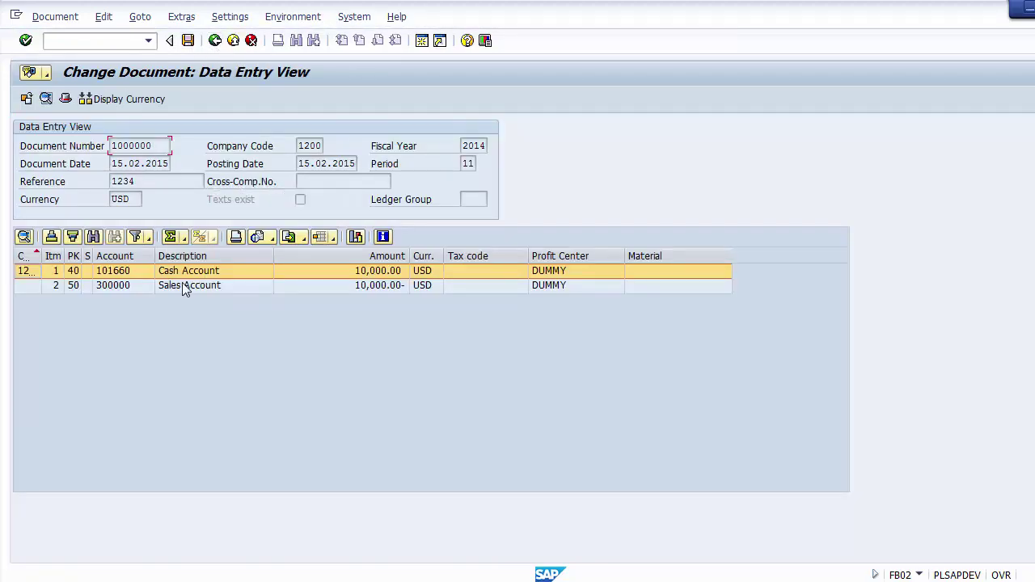
Enter Cash Sales as the text of the Sales Account line item, return to the overview and save the document.
{"action": "left_click", "coordinate": [185, 286]}
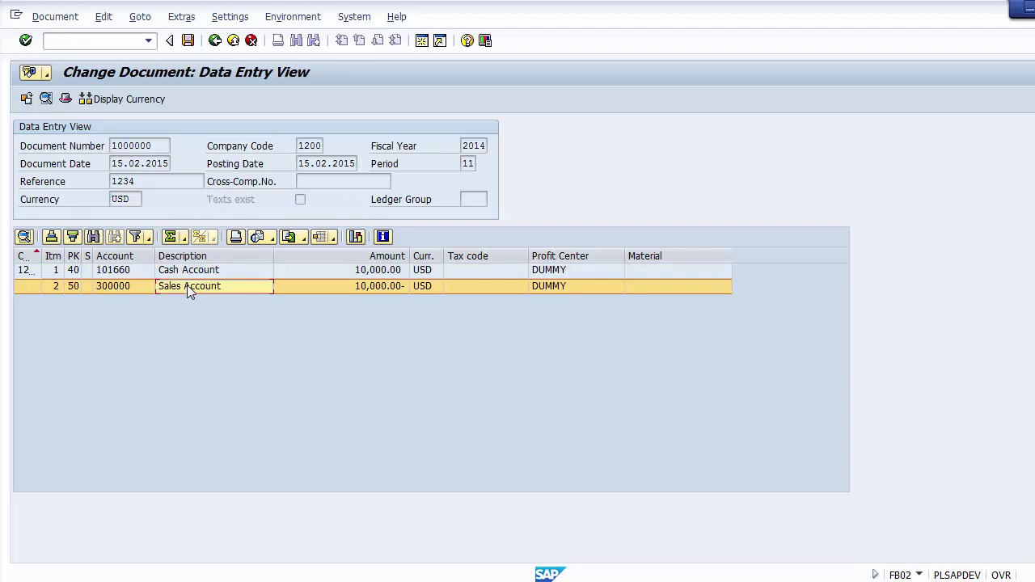
{"action": "double_click", "coordinate": [186, 286]}
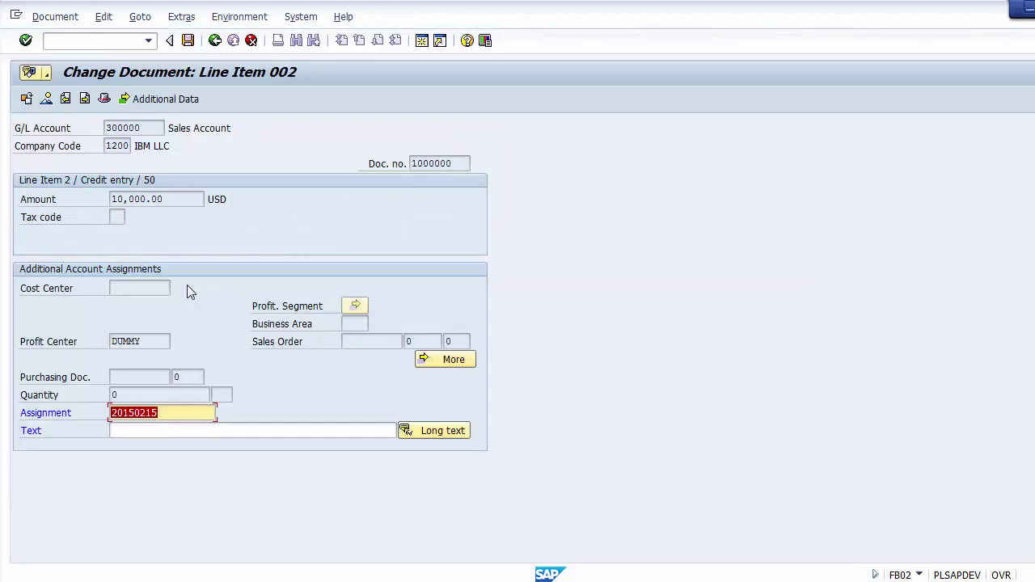
{"action": "left_click", "coordinate": [140, 430]}
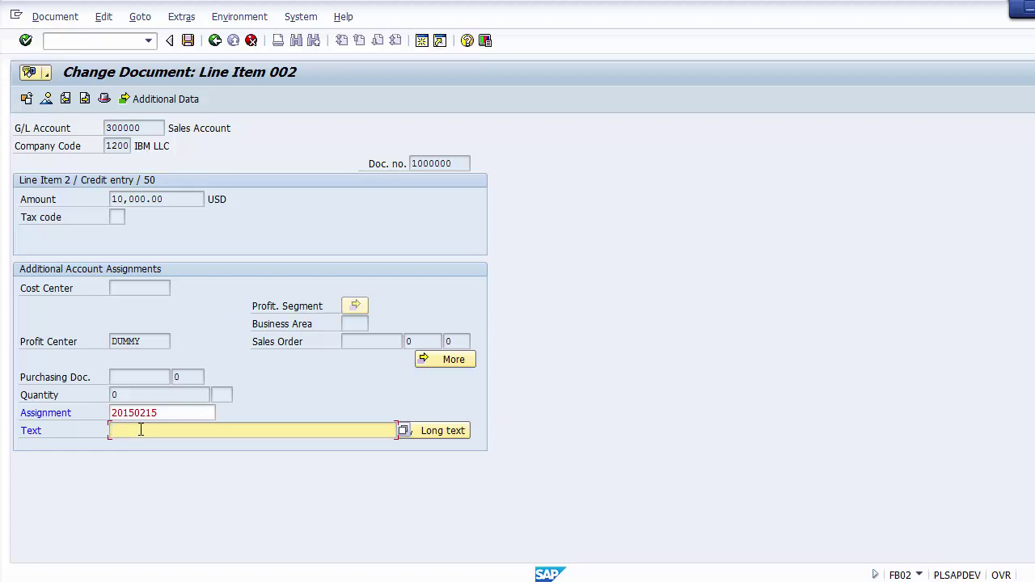
{"action": "left_click", "coordinate": [140, 430]}
{"action": "key", "text": "Down"}
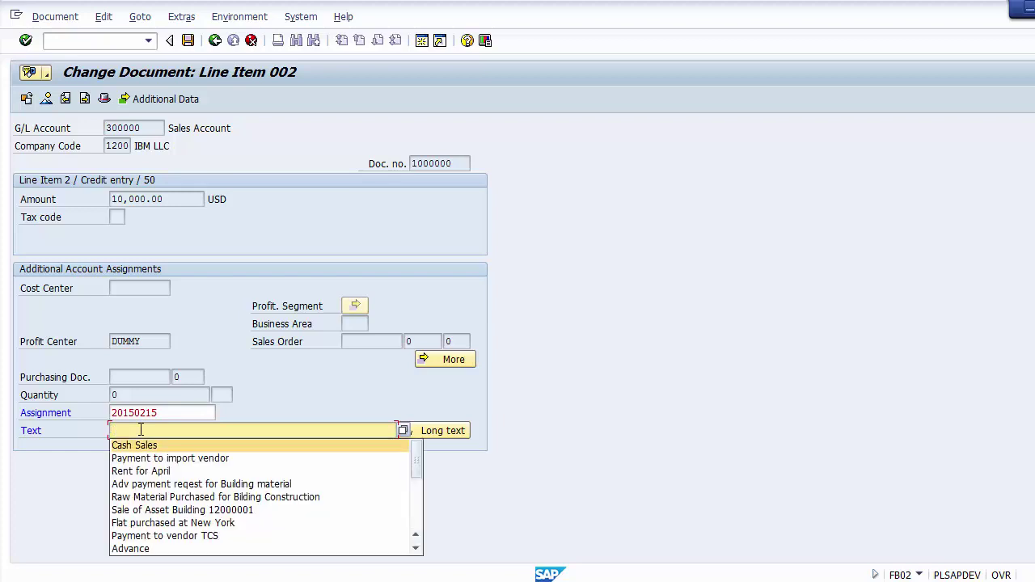
{"action": "key", "text": "Return"}
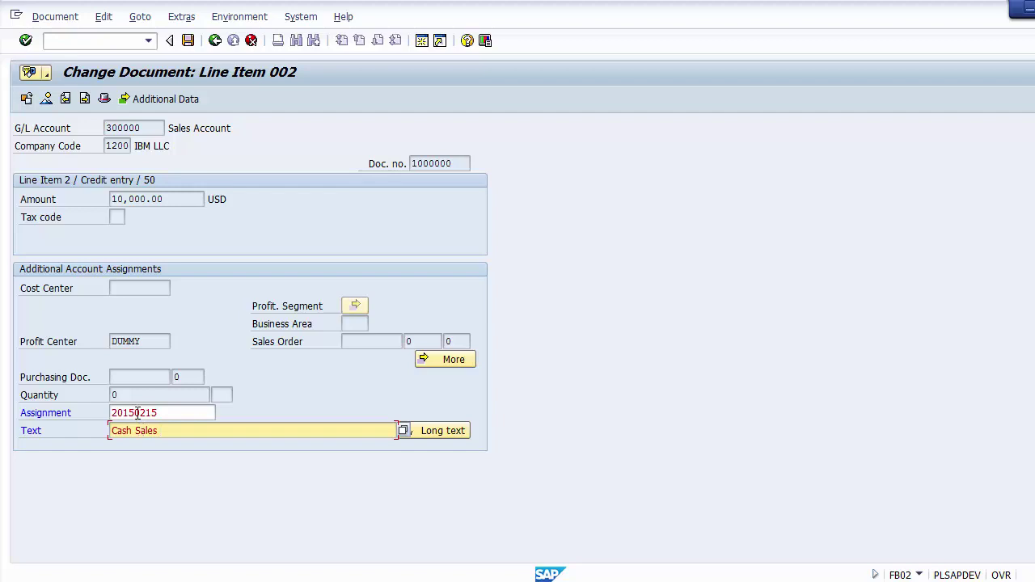
{"action": "left_click", "coordinate": [213, 41]}
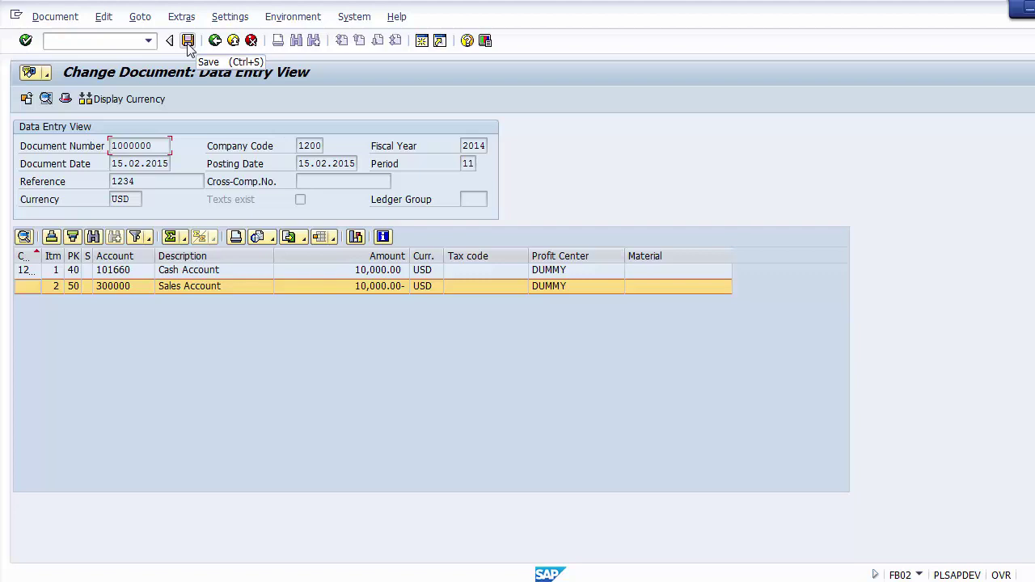
{"action": "left_click", "coordinate": [188, 40]}
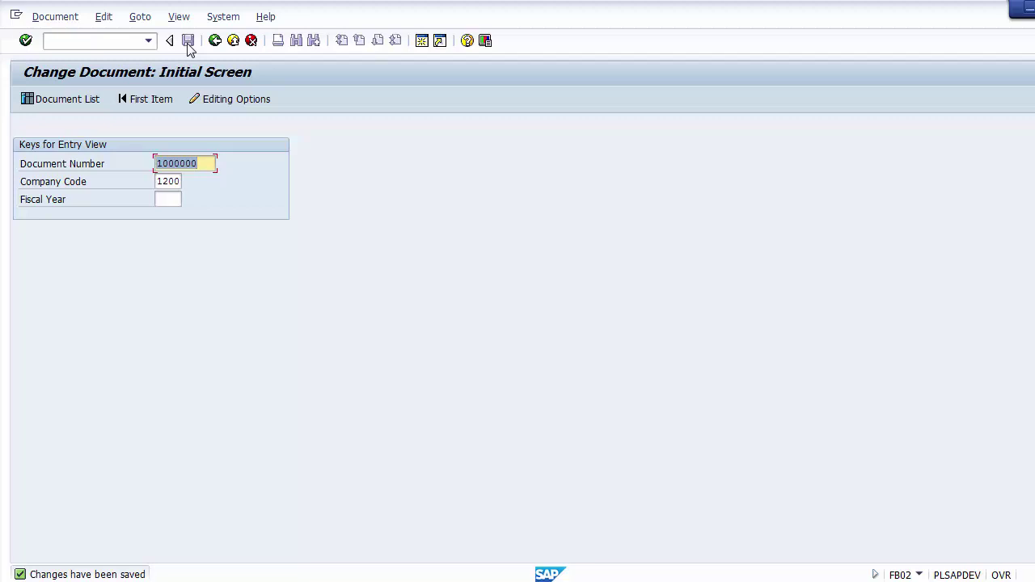
Open the entered accounting document in company code 1200 for changing and review its Cash Account and Sales Account line items.
{"action": "key", "text": "Return"}
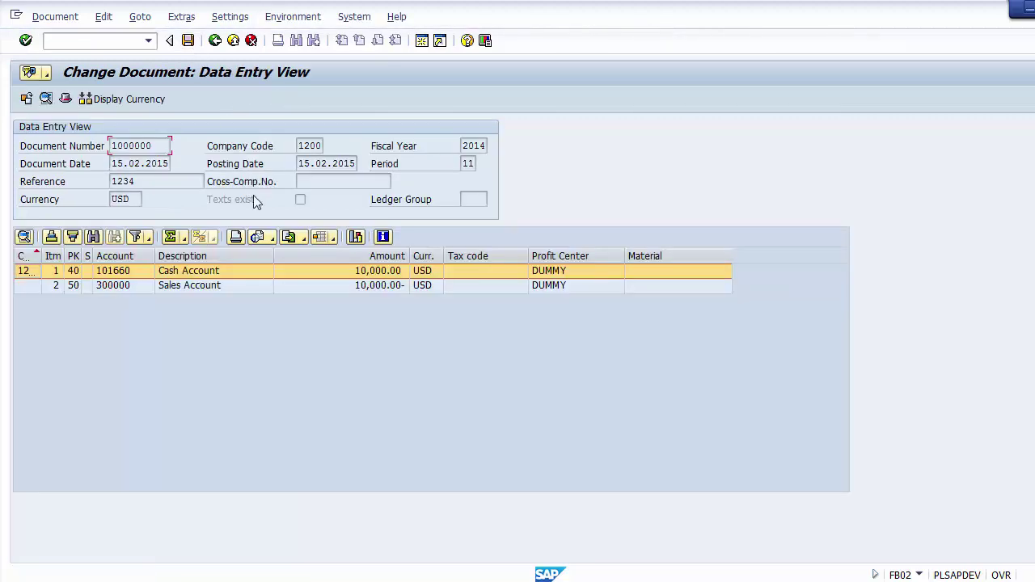
{"action": "left_click", "coordinate": [203, 289]}
{"action": "key", "text": "Up"}
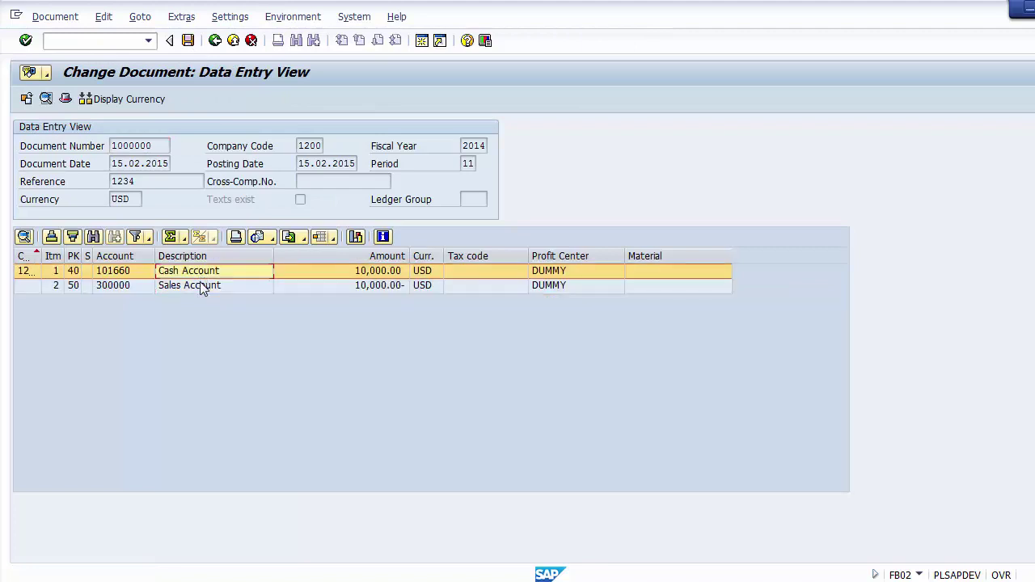
{"action": "left_click", "coordinate": [276, 347]}
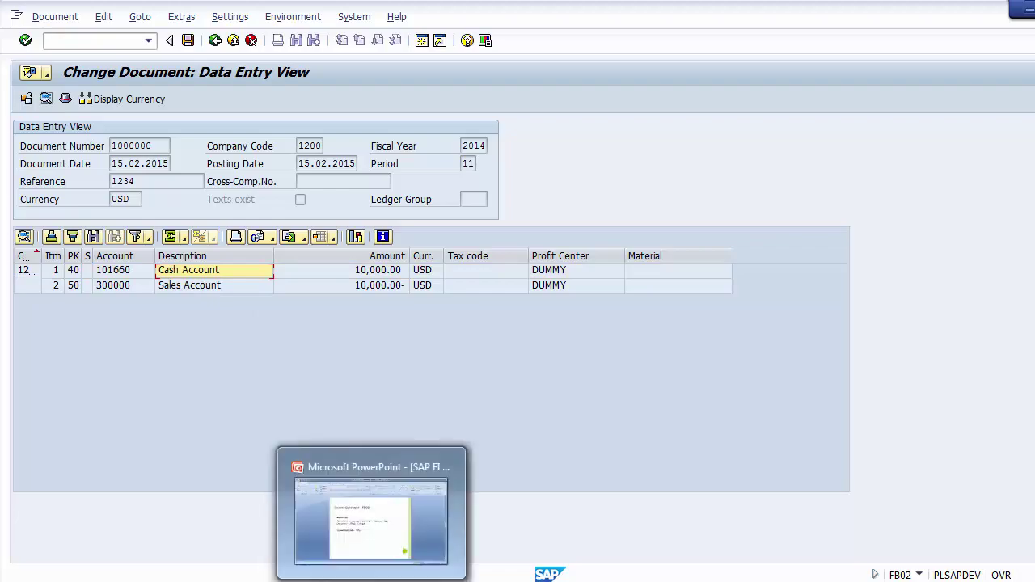
Switch to the PowerPoint presentation and show the slide on GL Balance Display – FS10N.
{"action": "left_click", "coordinate": [370, 501]}
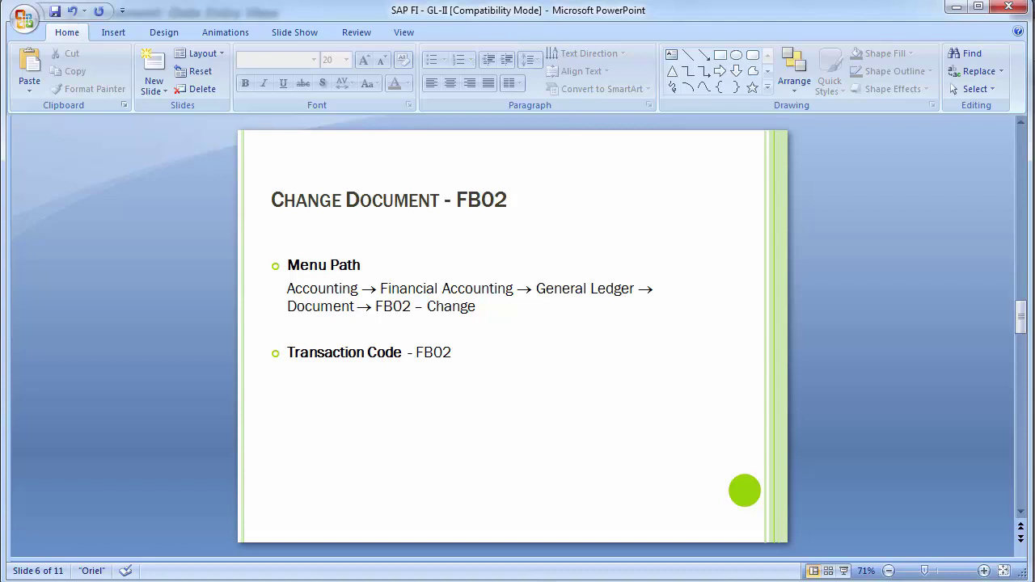
{"action": "key", "text": "alt+Tab"}
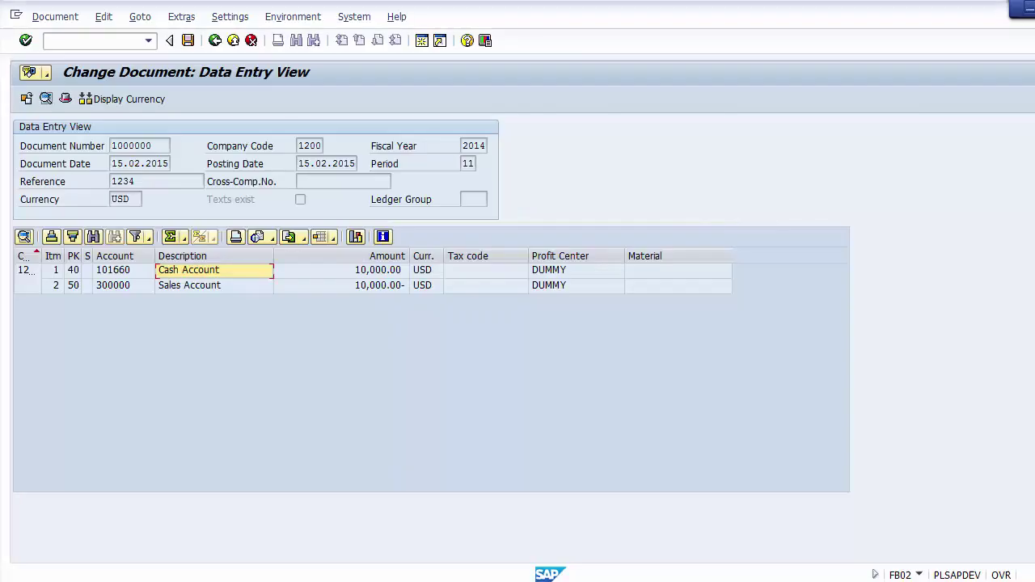
{"action": "key", "text": "alt+Tab"}
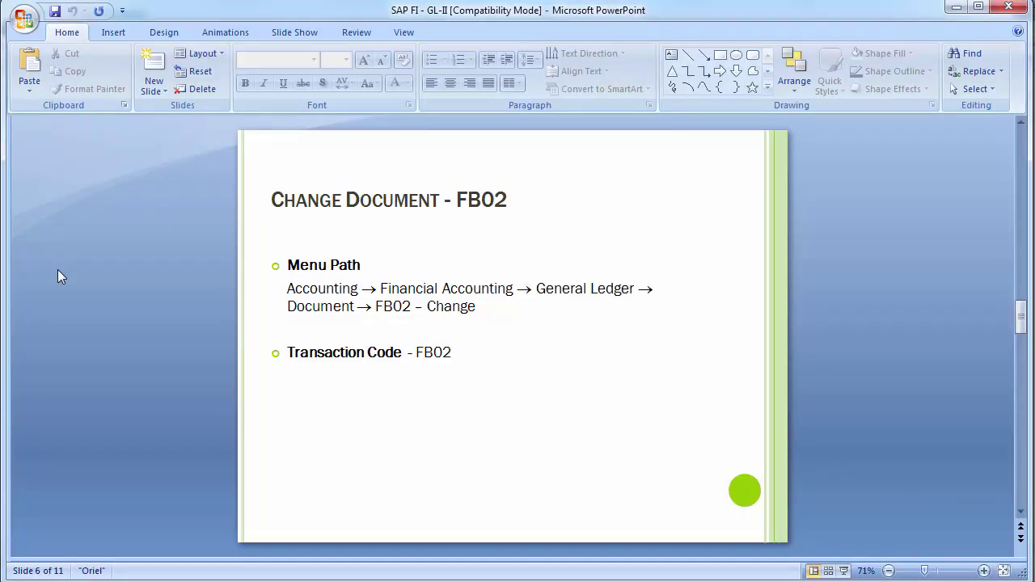
{"action": "scroll", "coordinate": [57, 271], "scroll_direction": "down", "scroll_amount": 1}
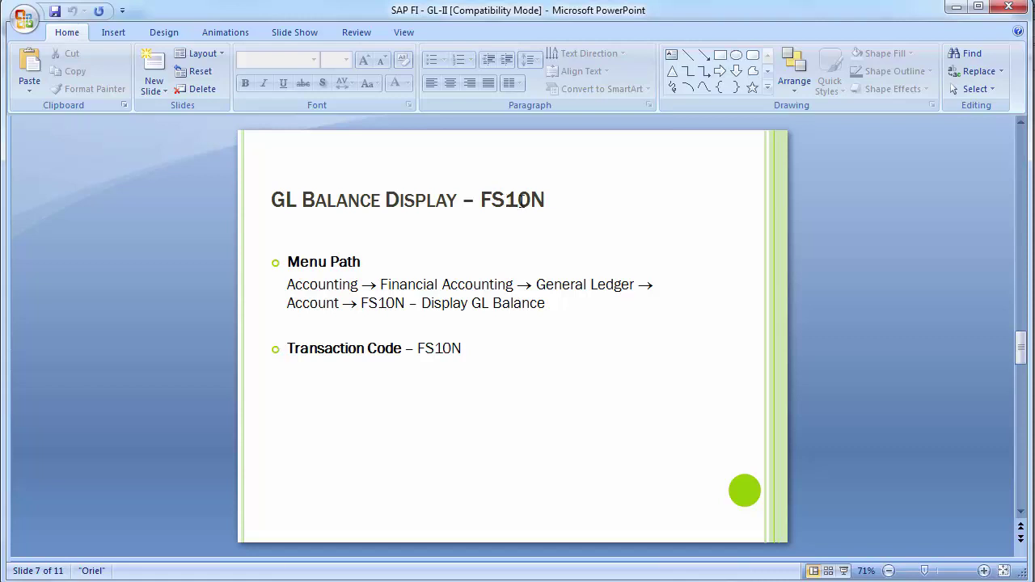
Switch to the SAP Easy Access session and start transaction FS10N.
{"action": "mouse_move", "coordinate": [466, 558]}
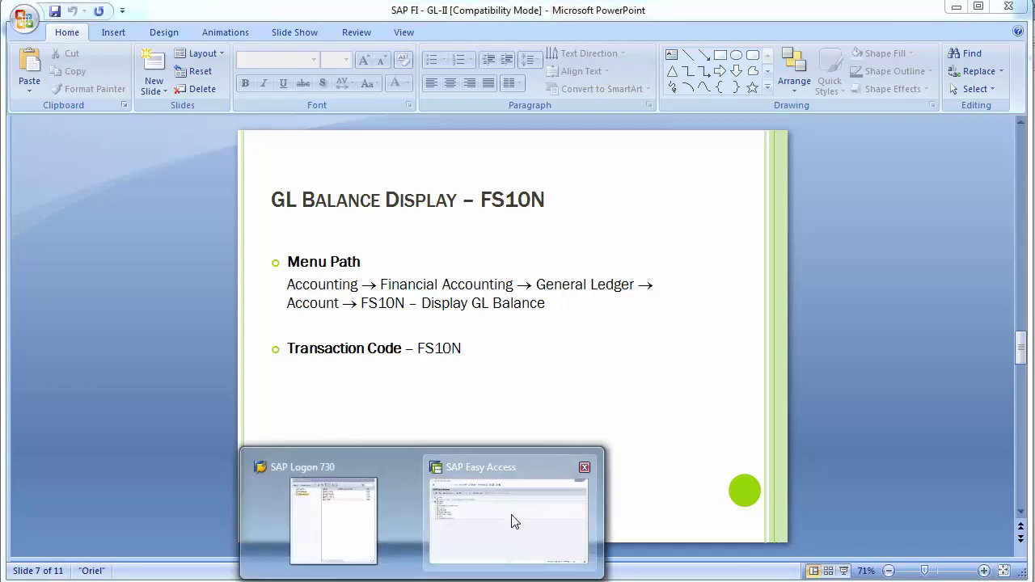
{"action": "left_click", "coordinate": [496, 508]}
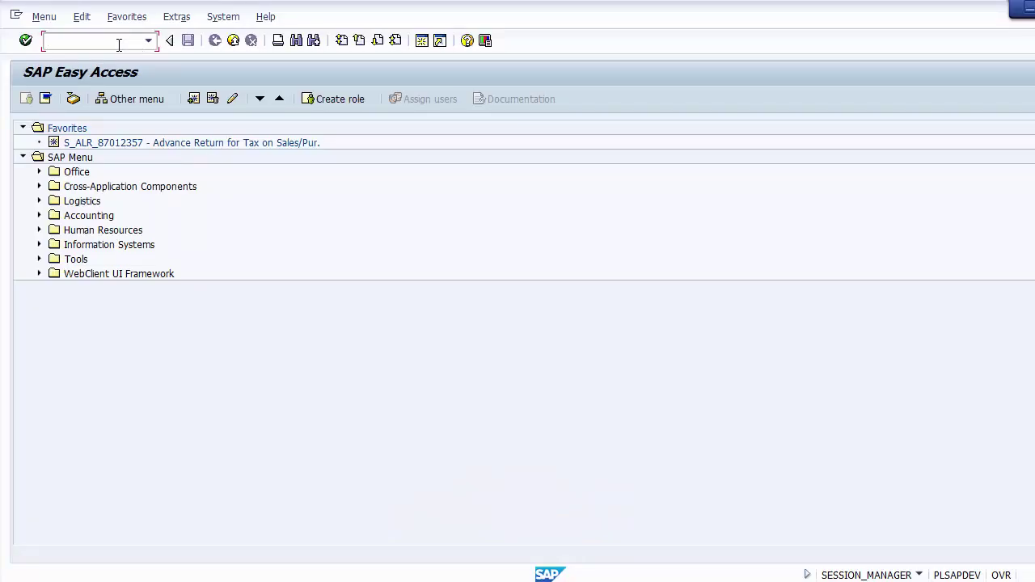
{"action": "type", "text": "FS10n"}
{"action": "key", "text": "BackSpace"}
{"action": "type", "text": "N"}
{"action": "key", "text": "Return"}
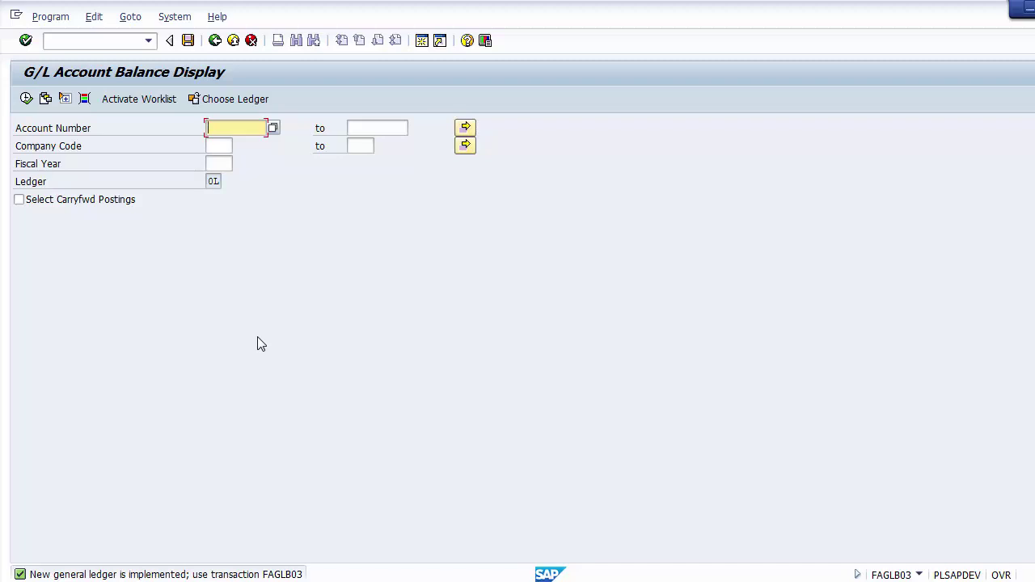
Set the balance display selection to company code 1200 and fiscal year 2014.
{"action": "left_click", "coordinate": [223, 144]}
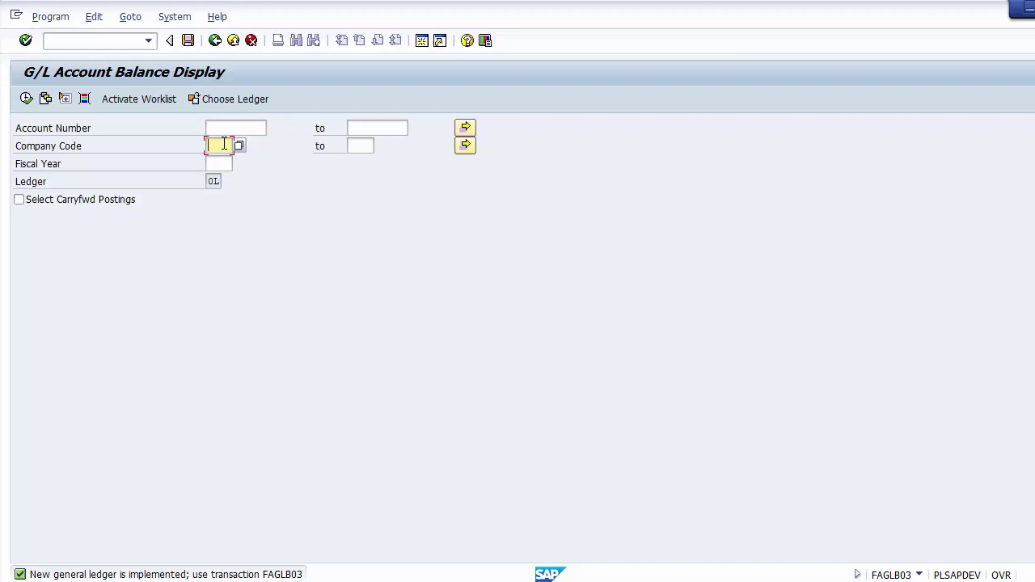
{"action": "type", "text": "1200"}
{"action": "key", "text": "Tab"}
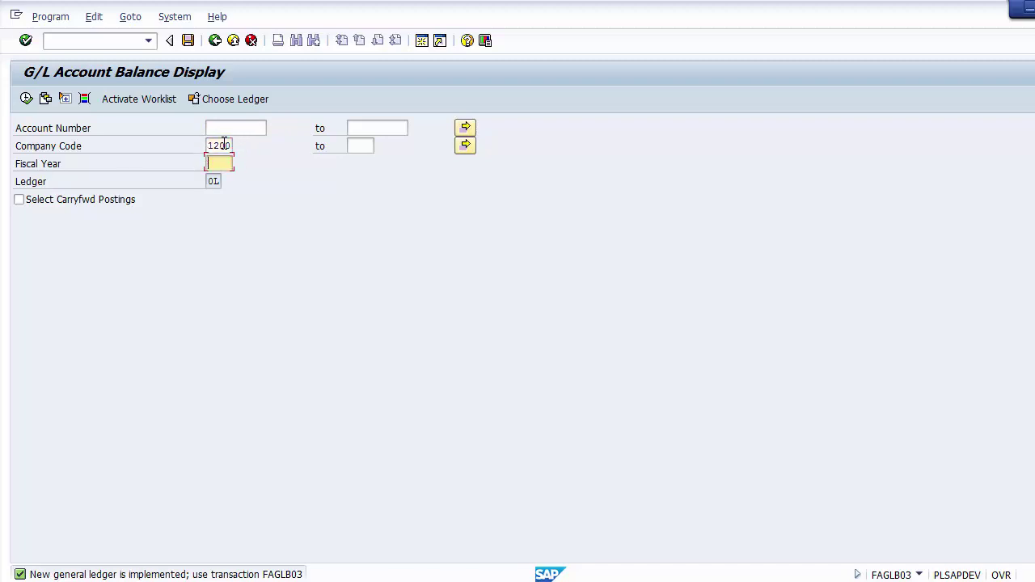
{"action": "type", "text": "2014"}
List the available G/L accounts of company code 1200 through the value help for the account number.
{"action": "left_click", "coordinate": [219, 130]}
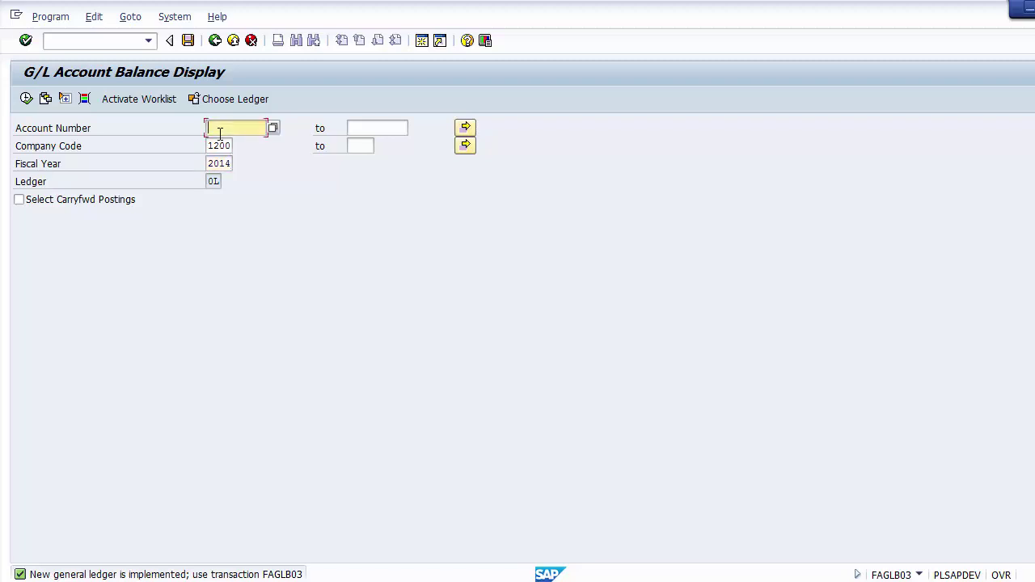
{"action": "left_click", "coordinate": [273, 127]}
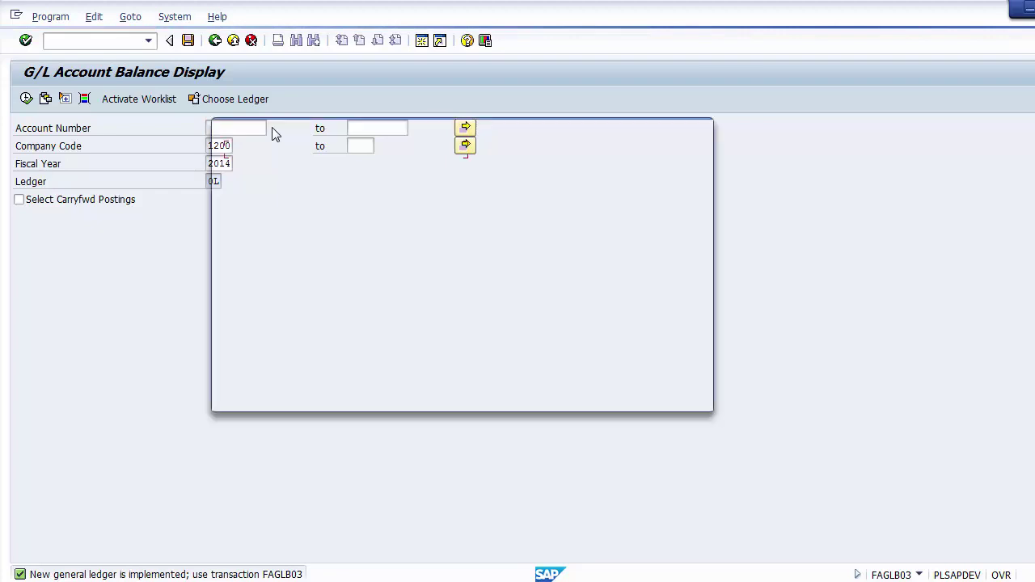
{"action": "left_click", "coordinate": [359, 228]}
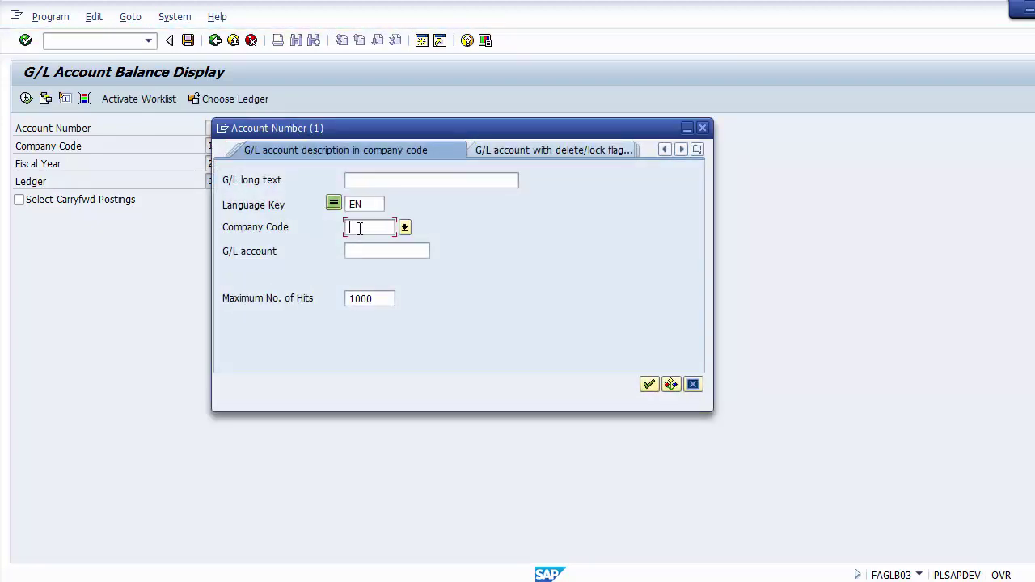
{"action": "type", "text": "1200"}
{"action": "left_click", "coordinate": [649, 385]}
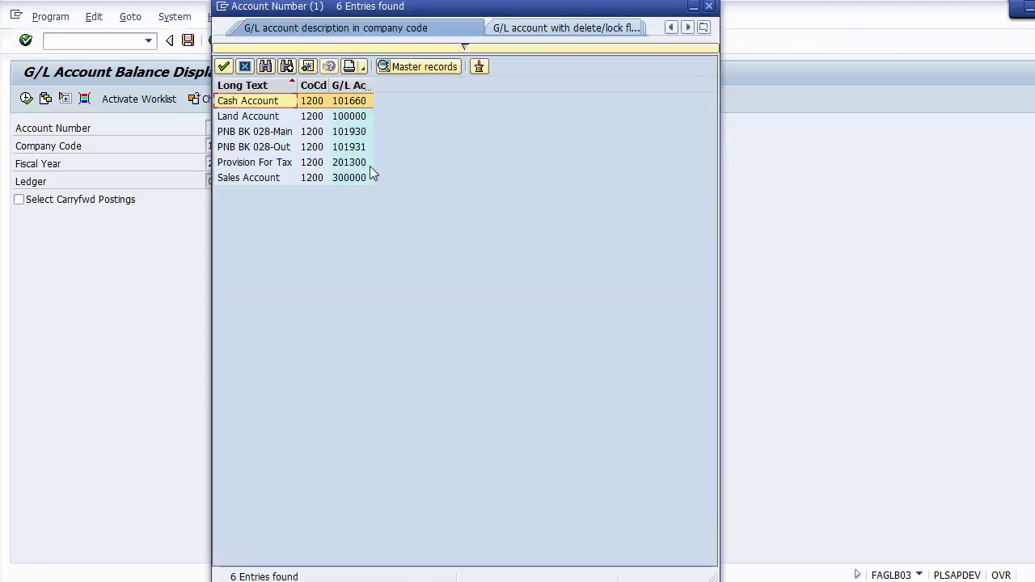
Go through the listed G/L accounts and choose Sales Account as the account number.
{"action": "left_click", "coordinate": [281, 118]}
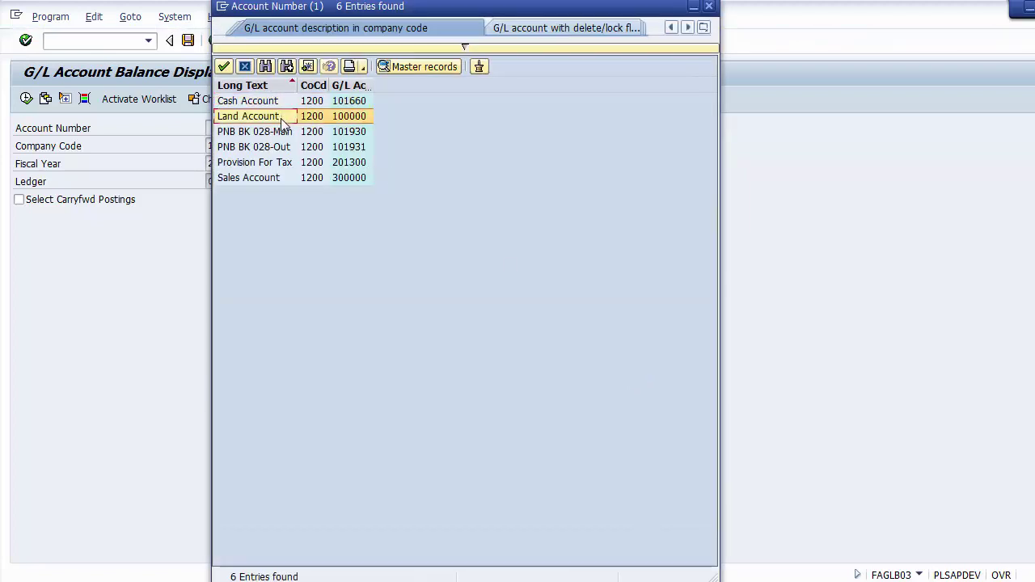
{"action": "left_click", "coordinate": [279, 131]}
{"action": "left_click", "coordinate": [275, 147]}
{"action": "left_click", "coordinate": [271, 163]}
{"action": "left_click", "coordinate": [263, 179]}
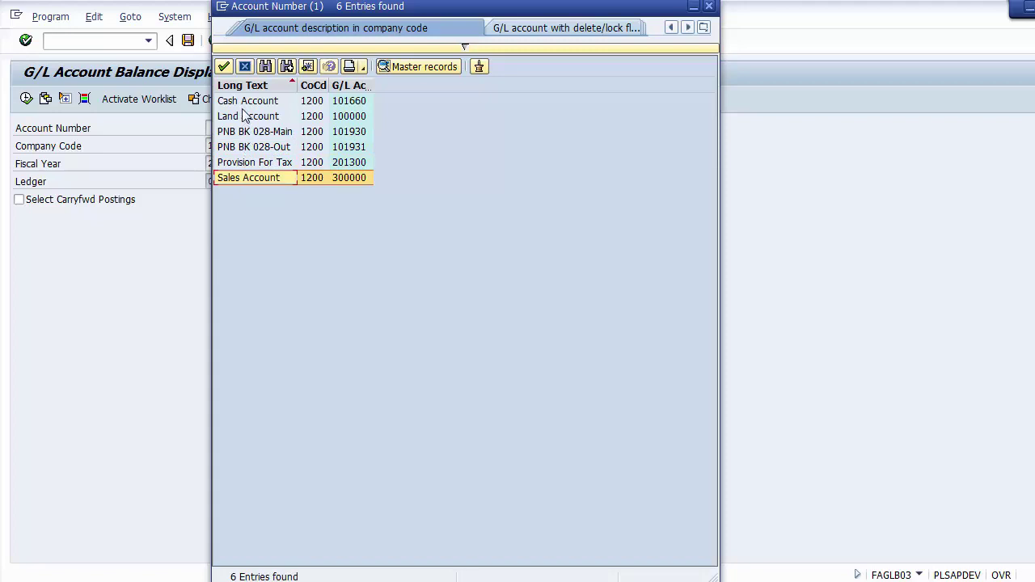
{"action": "double_click", "coordinate": [234, 179]}
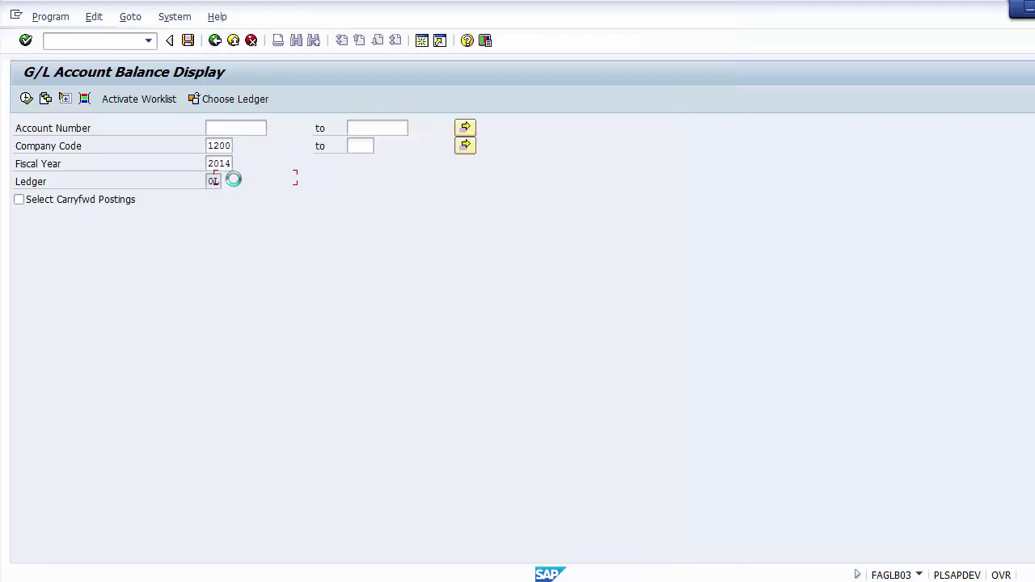
Check the account number, company code and fiscal year, and execute the G/L account balance display.
{"action": "left_click", "coordinate": [227, 128]}
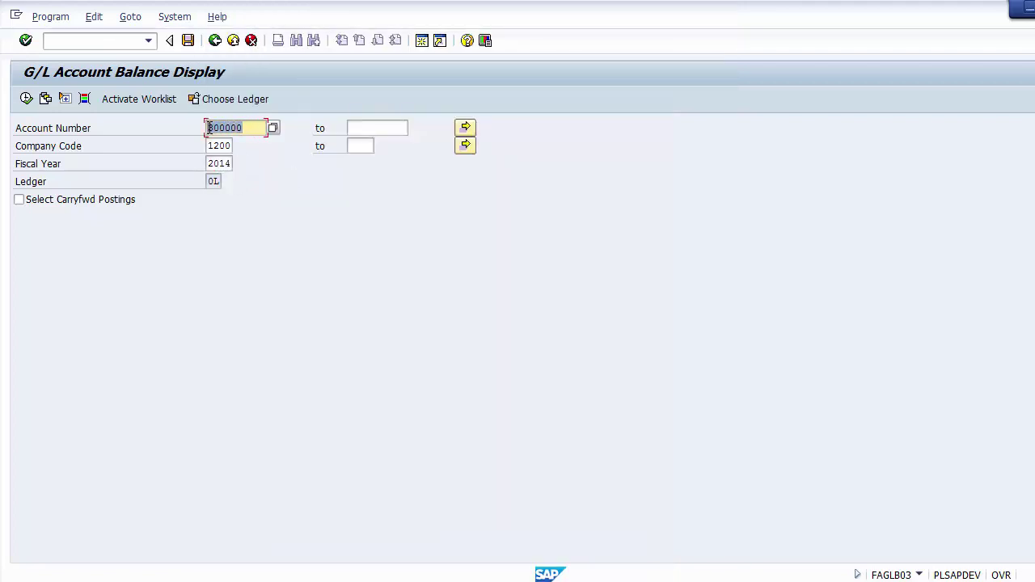
{"action": "left_click", "coordinate": [209, 145]}
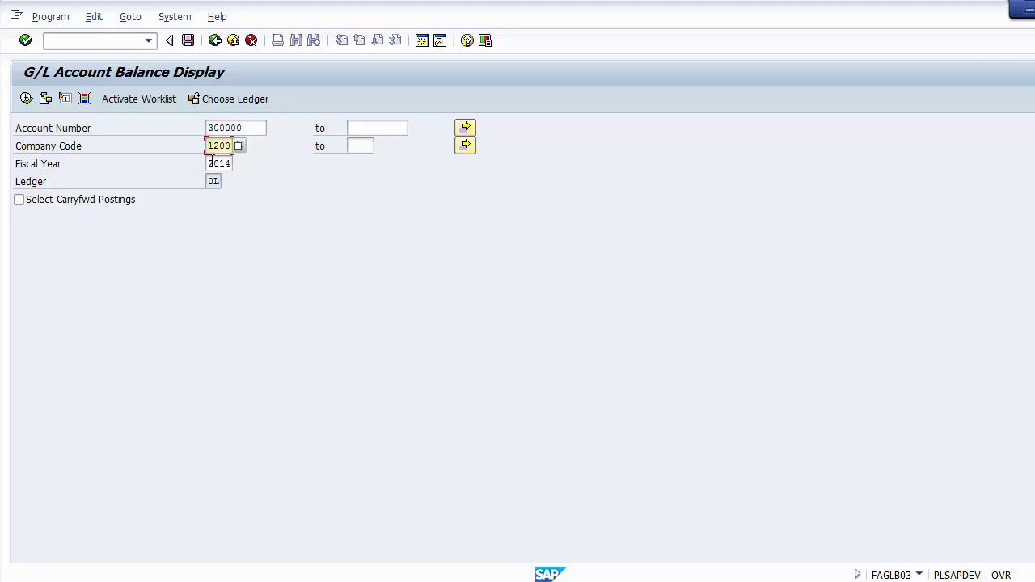
{"action": "left_click", "coordinate": [210, 164]}
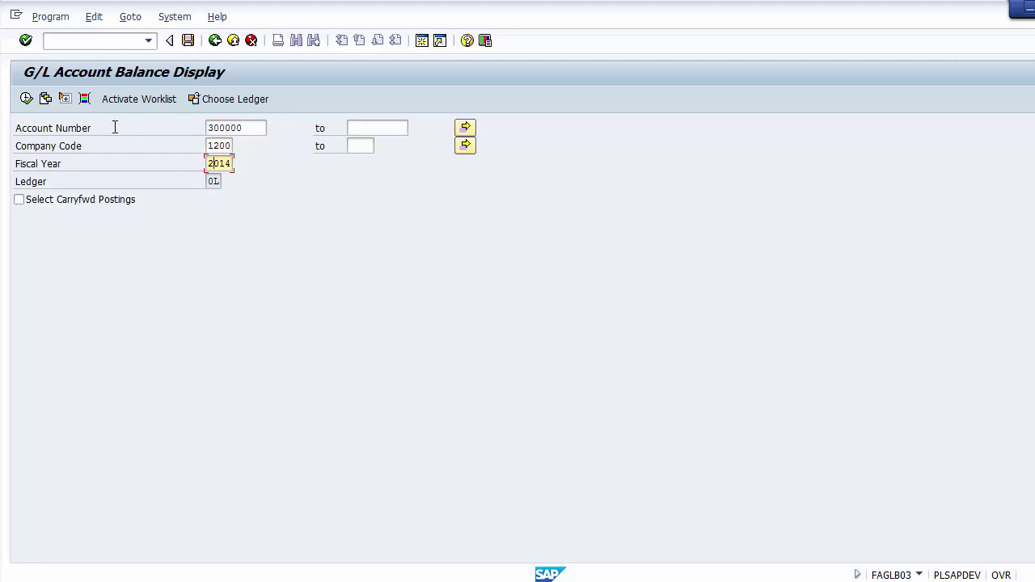
{"action": "left_click", "coordinate": [26, 99]}
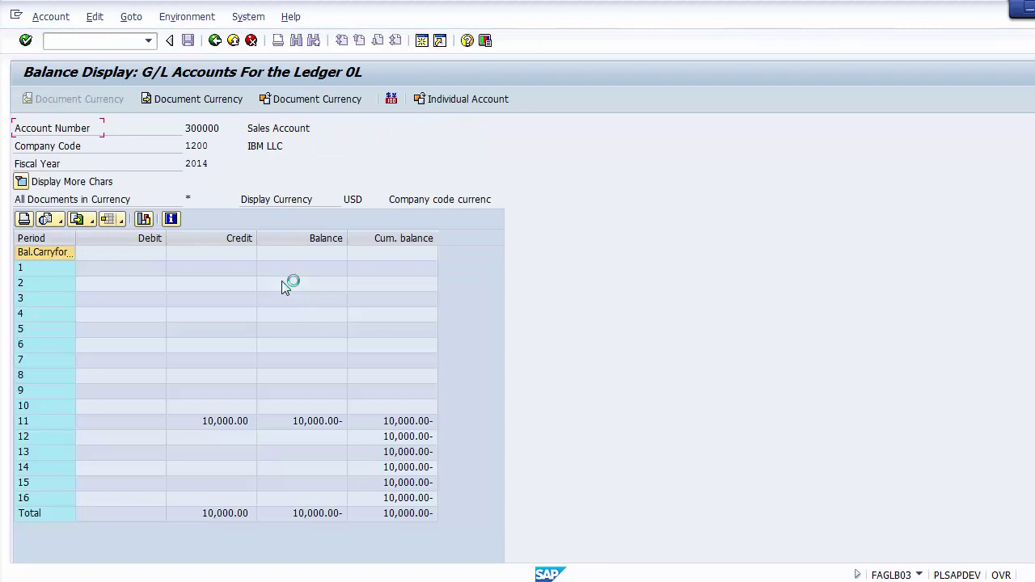
Examine the period rows of the Sales Account balance, including the special periods 13 to 16 and posting period 11.
{"action": "left_click", "coordinate": [116, 271]}
{"action": "left_click", "coordinate": [115, 297]}
{"action": "left_click", "coordinate": [115, 315]}
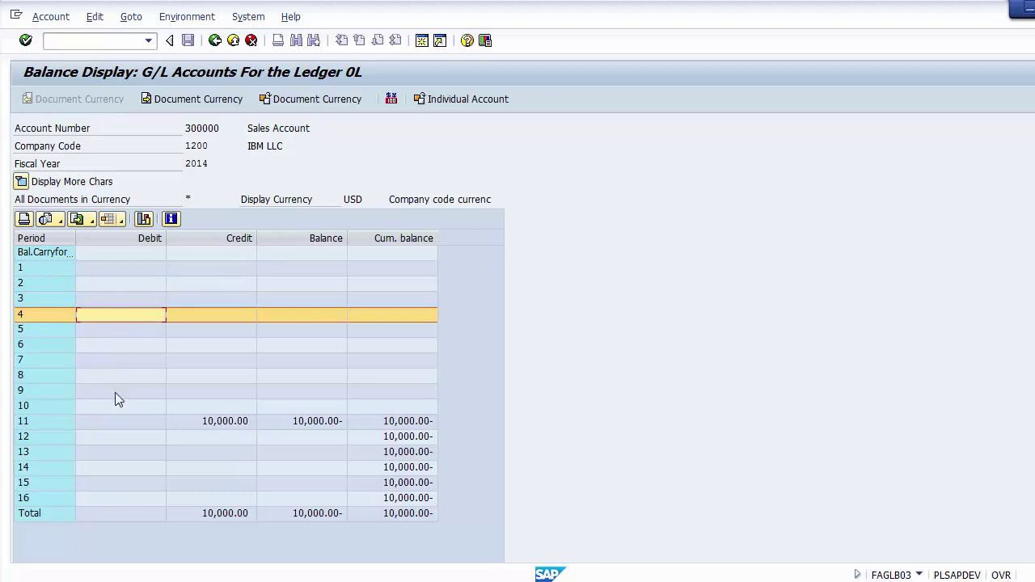
{"action": "left_click", "coordinate": [82, 497]}
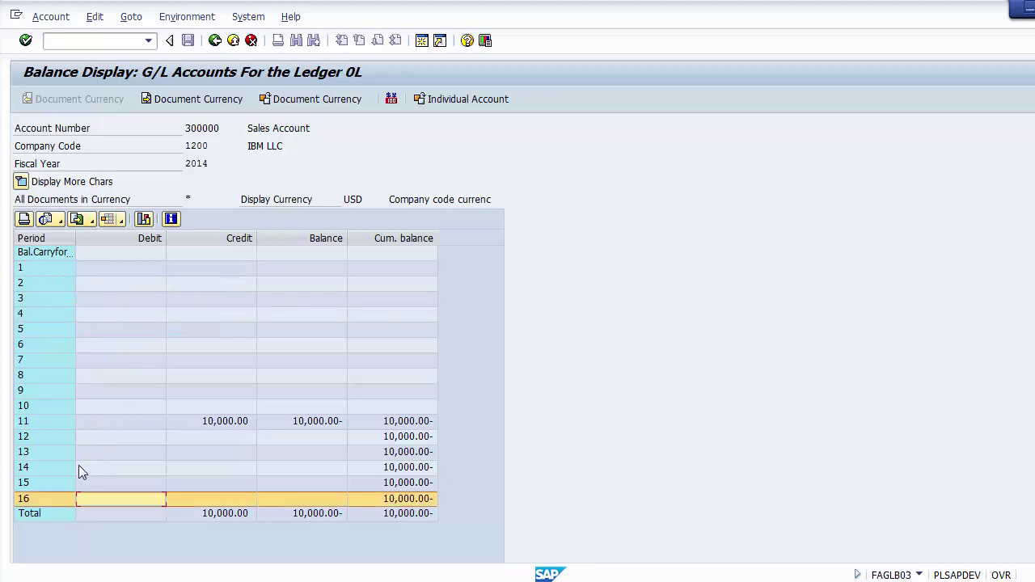
{"action": "left_click", "coordinate": [90, 442]}
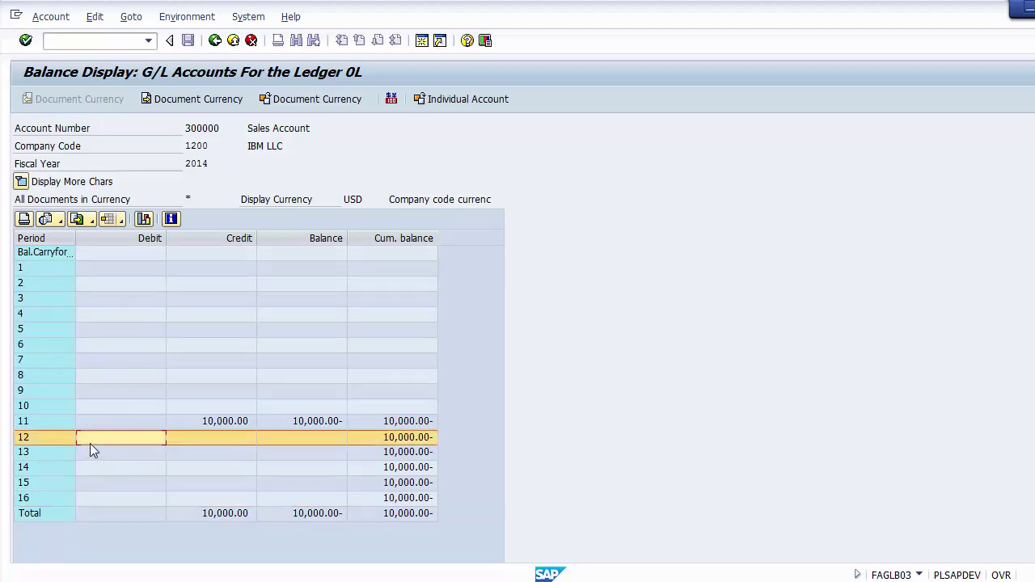
{"action": "left_click", "coordinate": [91, 455]}
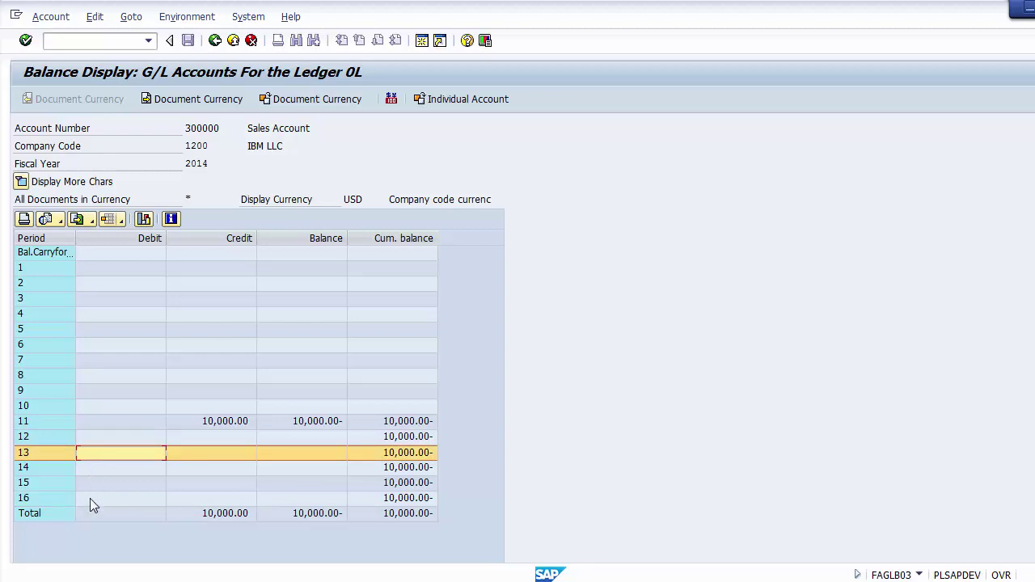
{"action": "left_click", "coordinate": [90, 498]}
{"action": "left_click", "coordinate": [88, 437]}
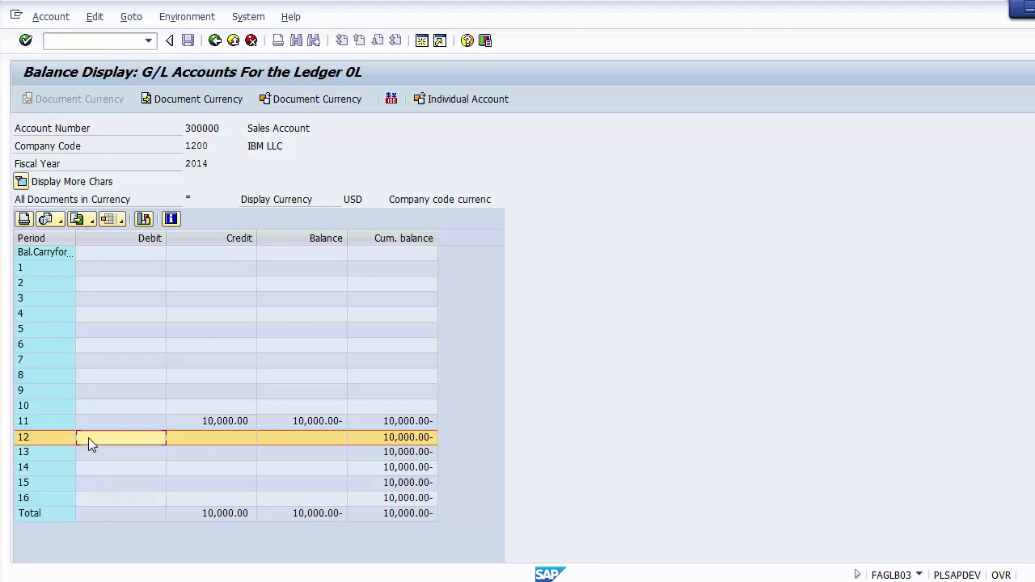
{"action": "left_click", "coordinate": [88, 422]}
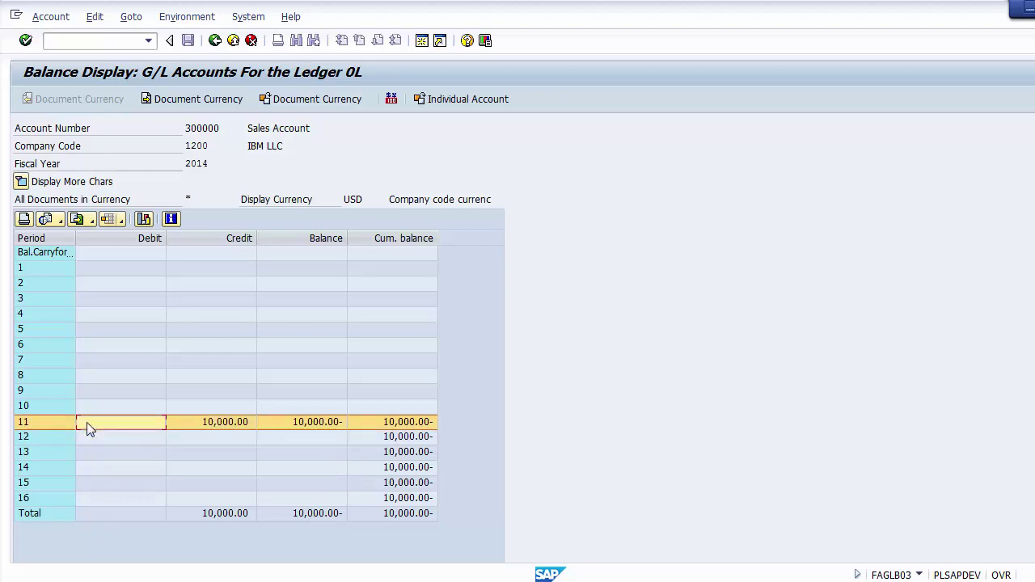
Compare the credit, balance and cumulative balance amounts of period 11.
{"action": "left_click", "coordinate": [216, 423]}
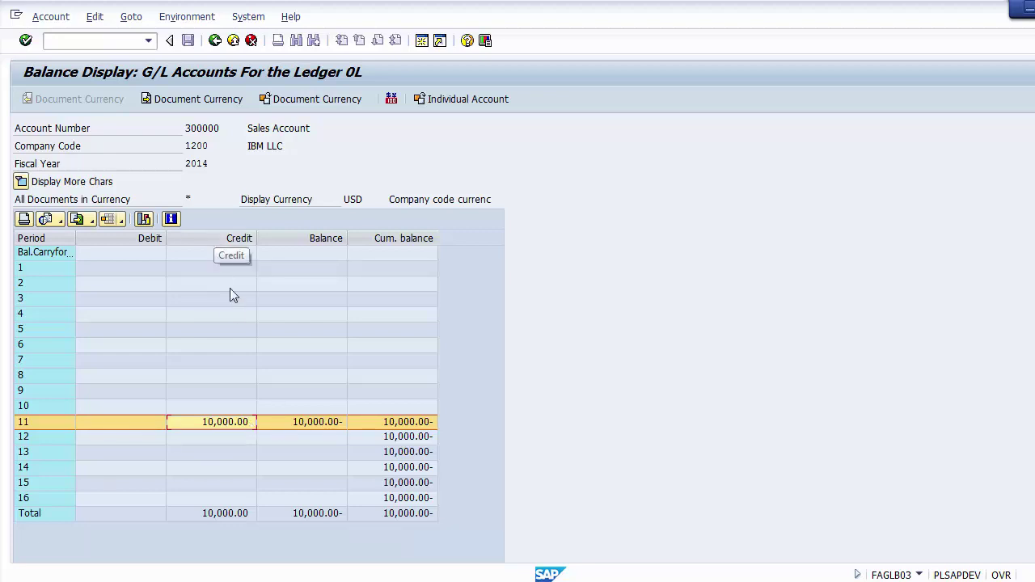
{"action": "left_click", "coordinate": [306, 429]}
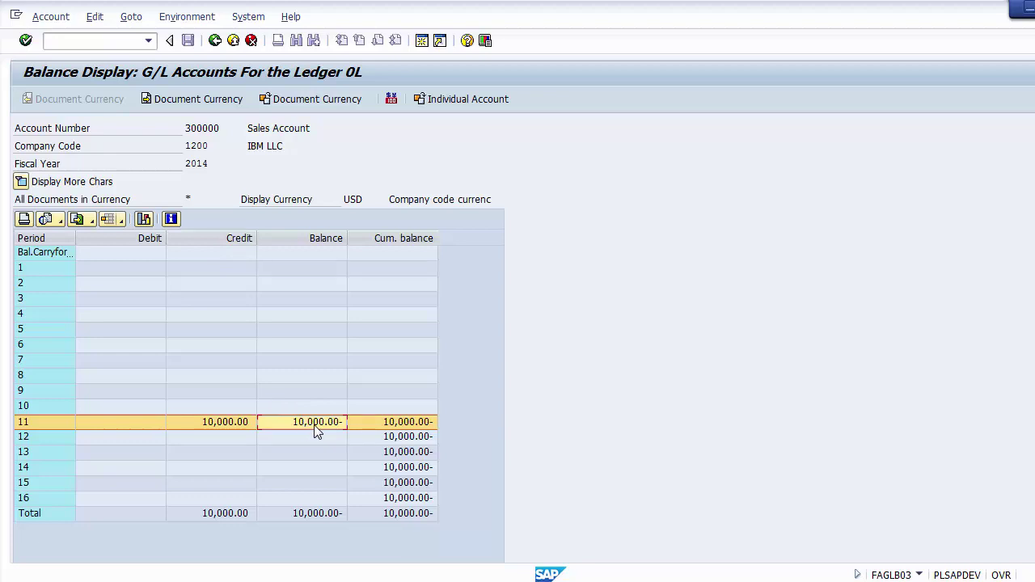
{"action": "left_click", "coordinate": [385, 421]}
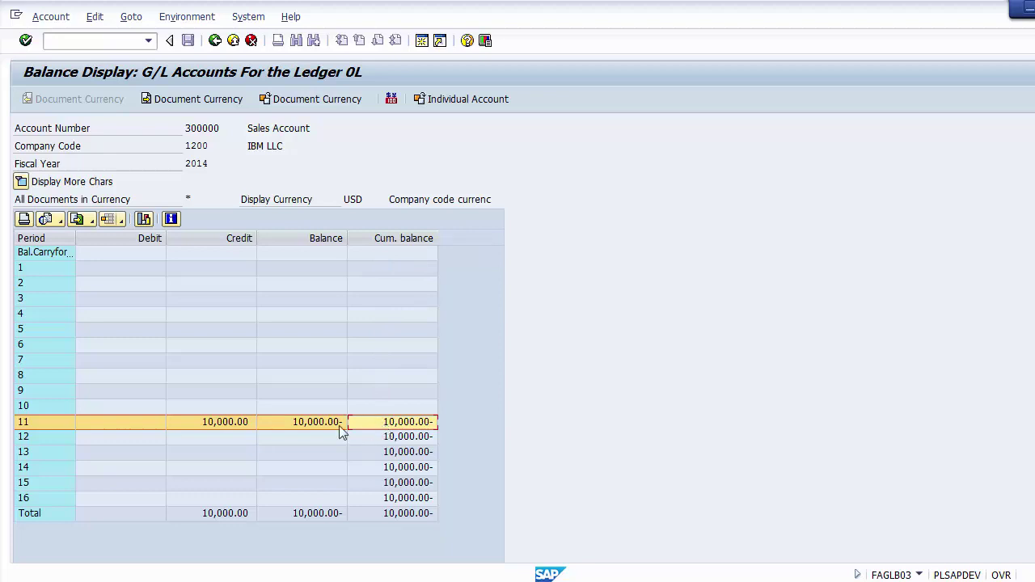
{"action": "left_click", "coordinate": [239, 426]}
{"action": "left_click", "coordinate": [268, 423]}
{"action": "left_click", "coordinate": [368, 426]}
{"action": "left_click", "coordinate": [232, 425]}
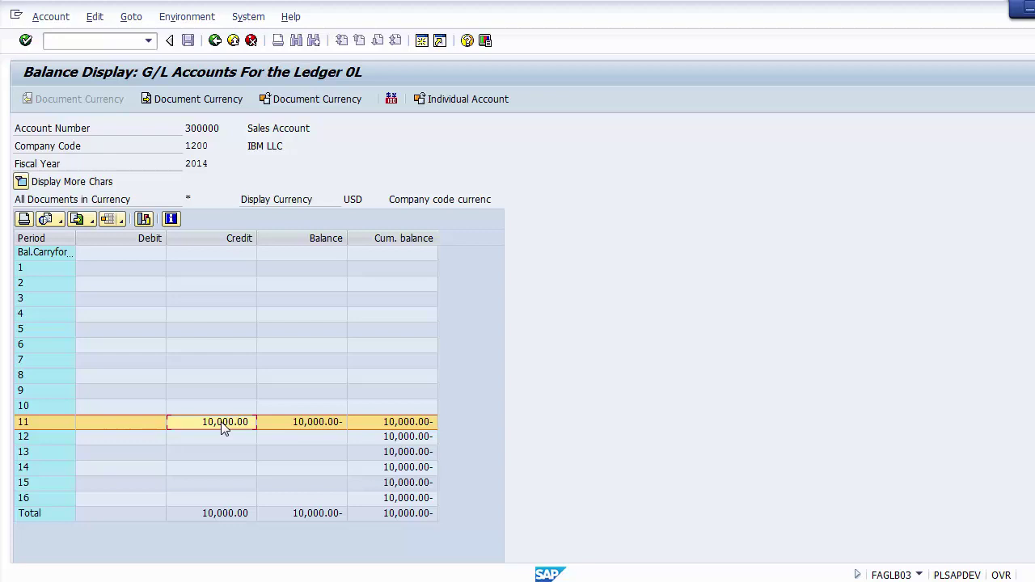
Drill down from the period 11 credit to its line items and inspect the item's assignment and local currency amount.
{"action": "double_click", "coordinate": [224, 429]}
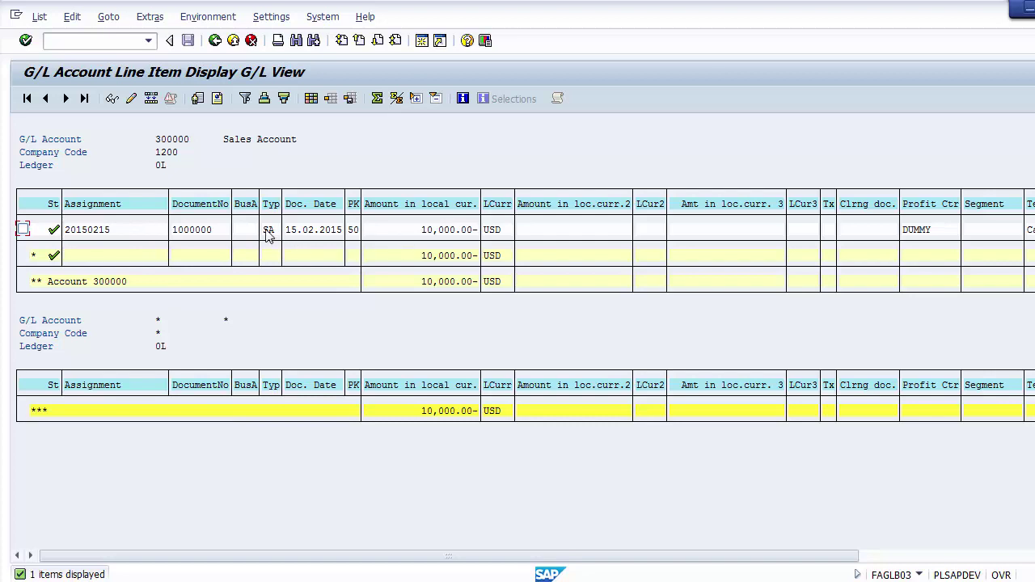
{"action": "left_click", "coordinate": [98, 232]}
{"action": "left_click", "coordinate": [434, 235]}
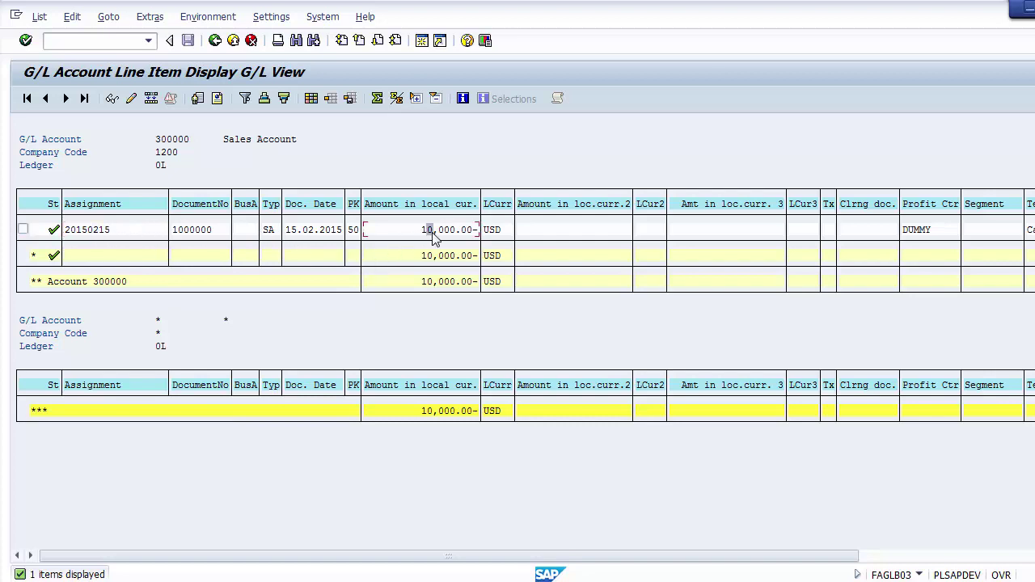
Inspect the Sales Account line item's document number, document type, document date and amount in local currency.
{"action": "left_click", "coordinate": [178, 235]}
{"action": "left_click", "coordinate": [191, 234]}
{"action": "left_click", "coordinate": [197, 235]}
{"action": "left_click", "coordinate": [267, 232]}
{"action": "left_click", "coordinate": [287, 235]}
{"action": "left_click", "coordinate": [296, 235]}
{"action": "left_click", "coordinate": [310, 235]}
{"action": "left_click", "coordinate": [326, 235]}
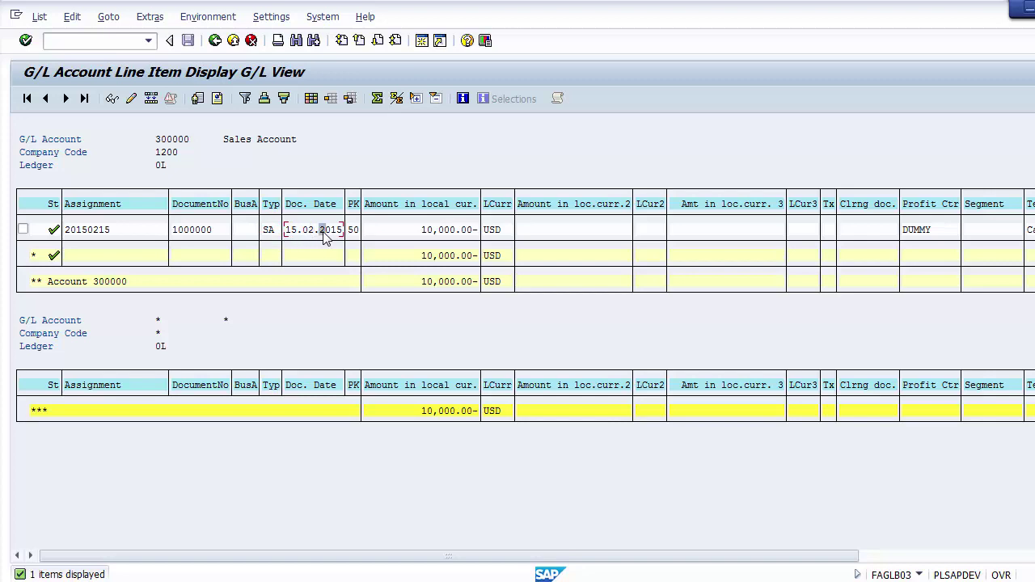
{"action": "left_click", "coordinate": [424, 235]}
{"action": "left_click", "coordinate": [436, 234]}
{"action": "left_click", "coordinate": [447, 232]}
{"action": "left_click", "coordinate": [454, 232]}
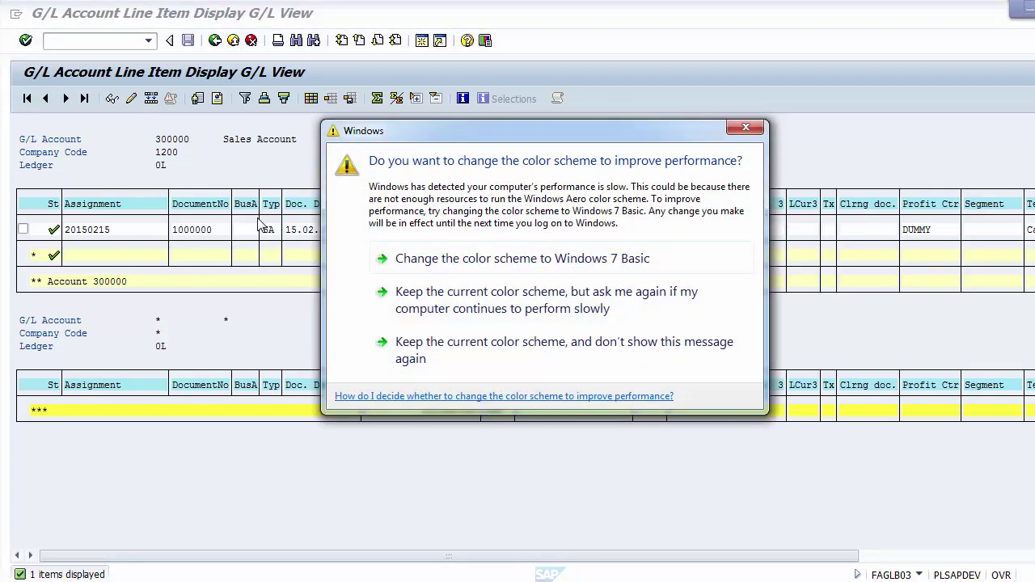
Keep the current Windows color scheme without showing the message again, and return to the G/L account balance selection screen.
{"action": "left_click", "coordinate": [477, 348]}
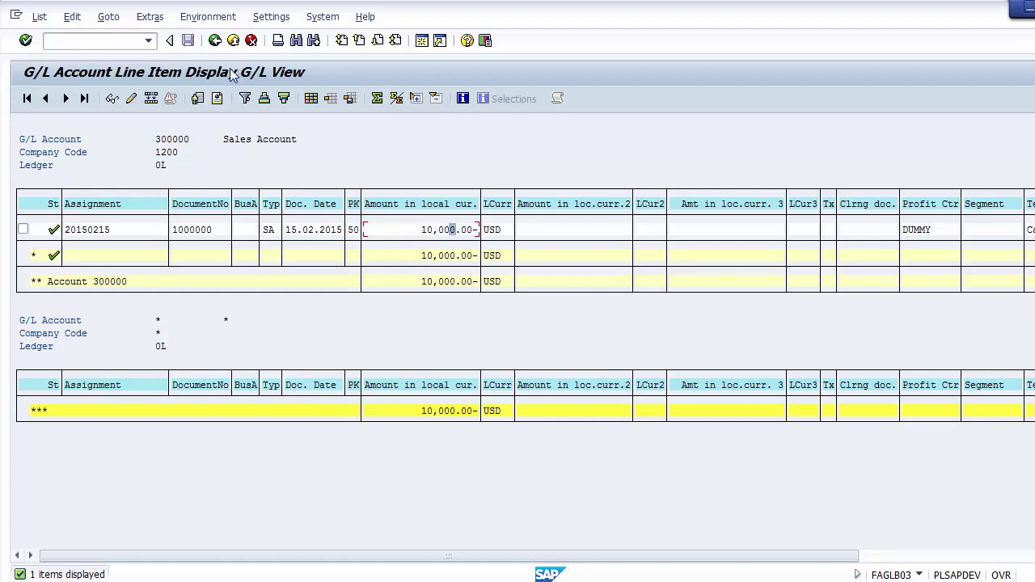
{"action": "left_click", "coordinate": [216, 45]}
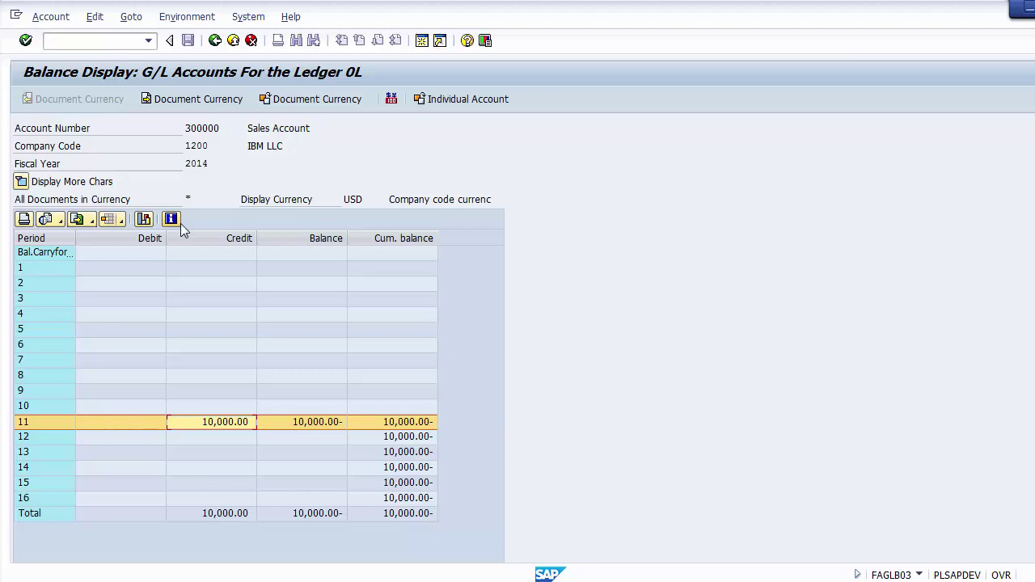
{"action": "left_click", "coordinate": [213, 43]}
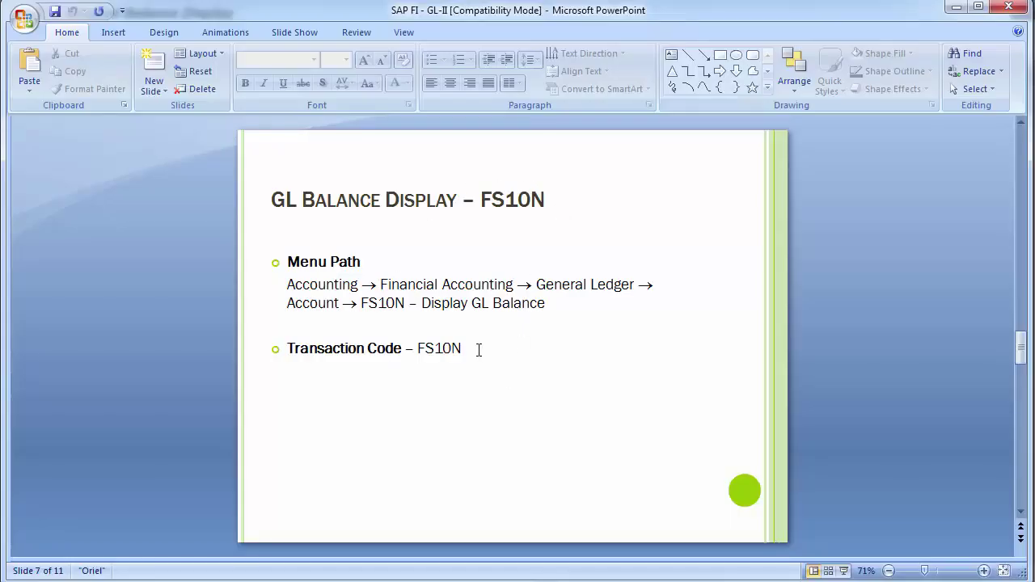
On the GL Balance Display slide in PowerPoint, add "/ FAGLB03" after the transaction code FS10N and highlight the added code.
{"action": "left_click", "coordinate": [469, 347]}
{"action": "type", "text": "/ "}
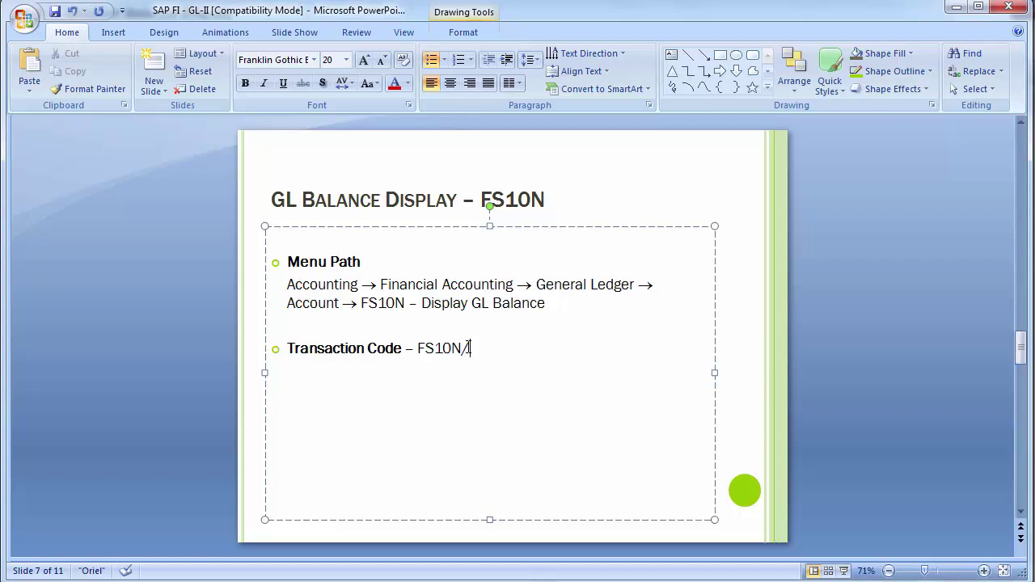
{"action": "type", "text": "FAGLB03"}
{"action": "left_click_drag", "start_coordinate": [532, 348], "coordinate": [471, 348]}
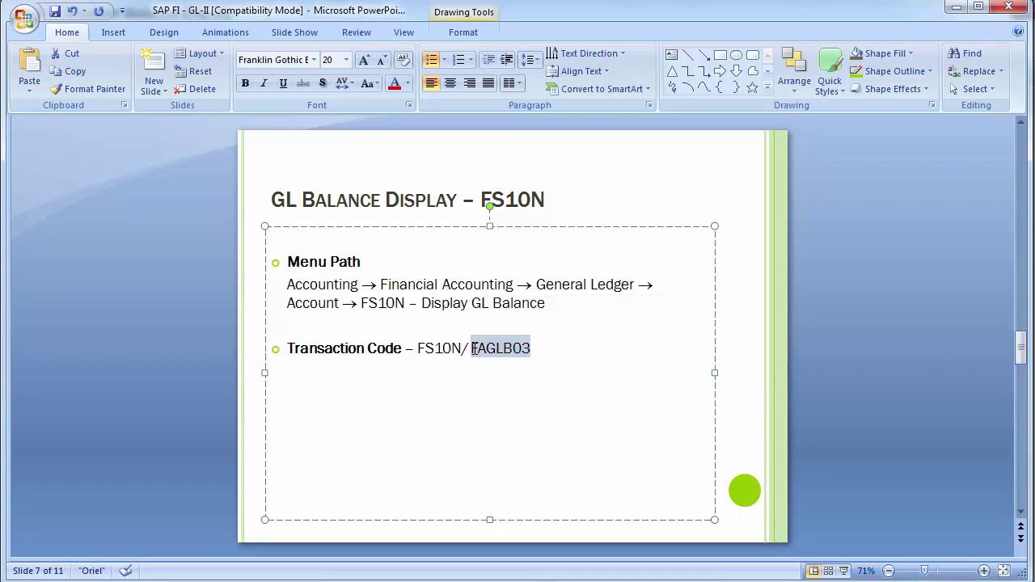
{"action": "left_click", "coordinate": [177, 358]}
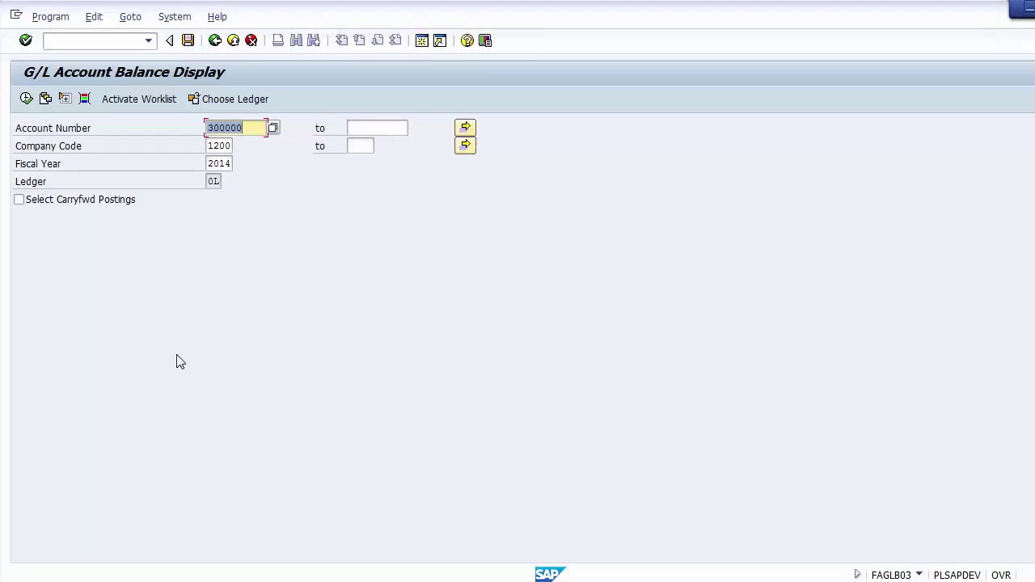
Switch to SAP, leave the current transaction for the start screen, and run transaction FS10N.
{"action": "left_click", "coordinate": [101, 43]}
{"action": "type", "text": "/n"}
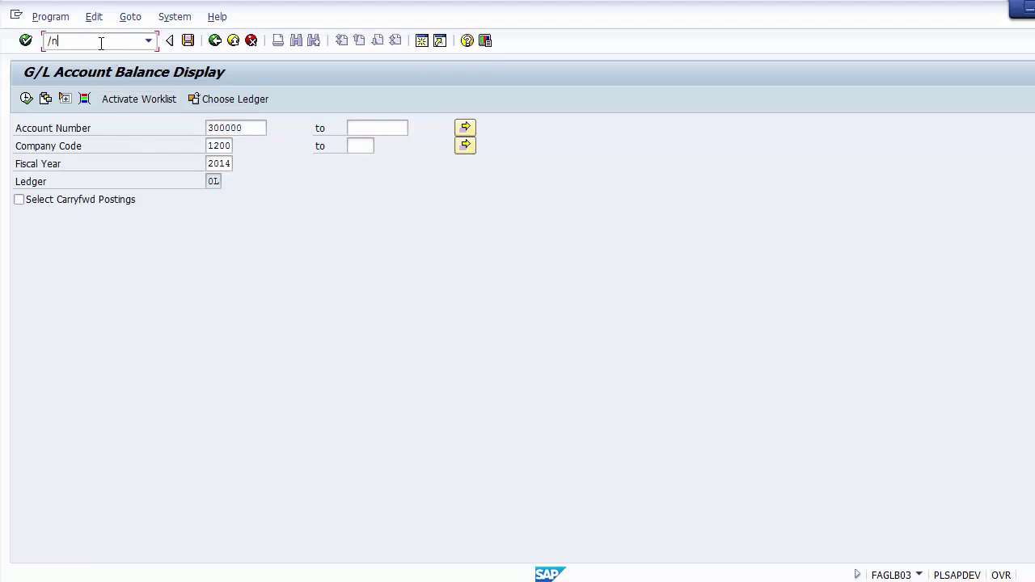
{"action": "key", "text": "Return"}
{"action": "type", "text": "FS"}
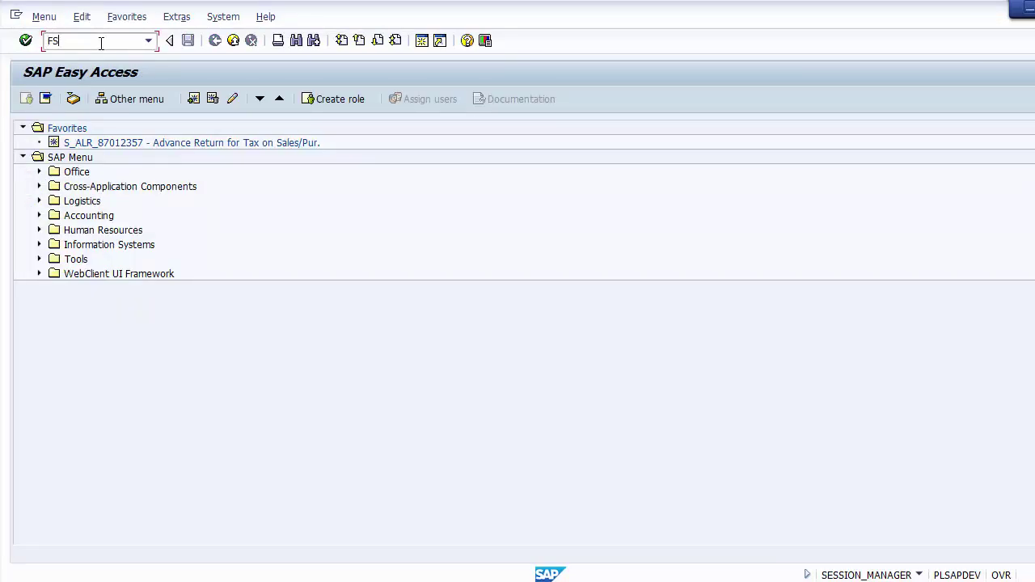
{"action": "type", "text": "10N"}
{"action": "key", "text": "Return"}
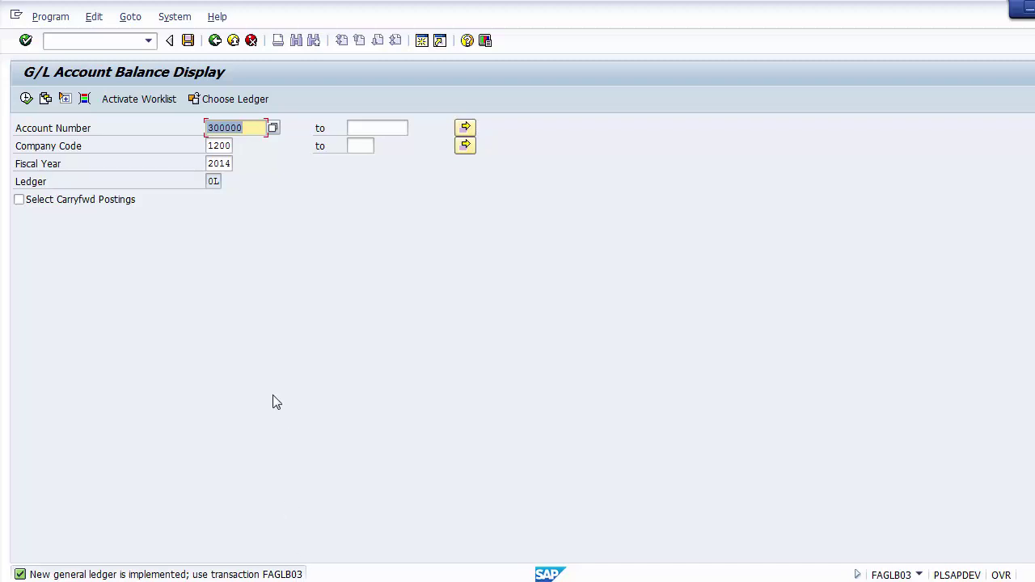
Exit to the SAP start screen, highlight FAGLB03 on the PowerPoint slide, and run transaction FAGLB03 in SAP.
{"action": "left_click", "coordinate": [101, 42]}
{"action": "type", "text": "/n"}
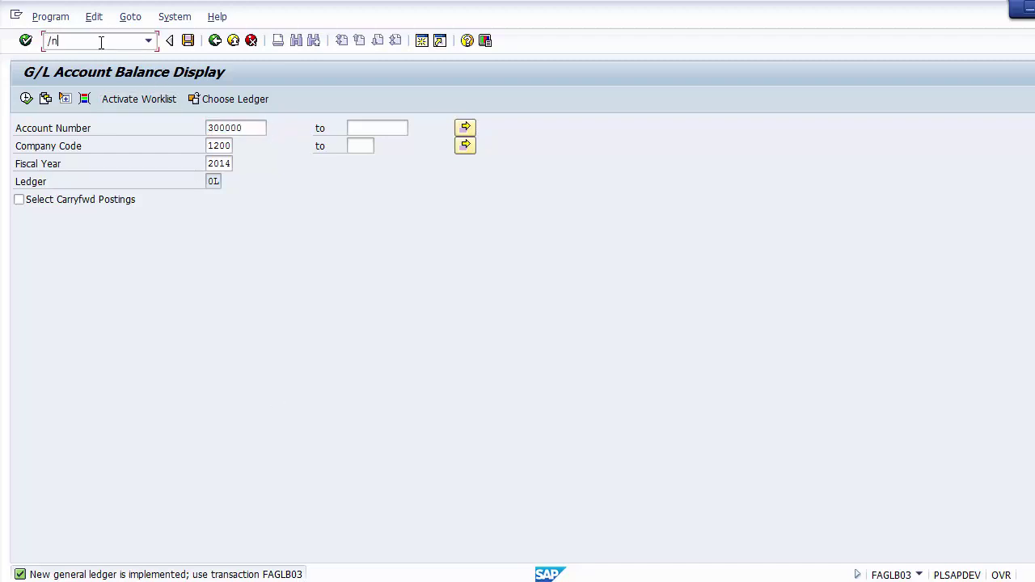
{"action": "key", "text": "Return"}
{"action": "key", "text": "alt+Tab"}
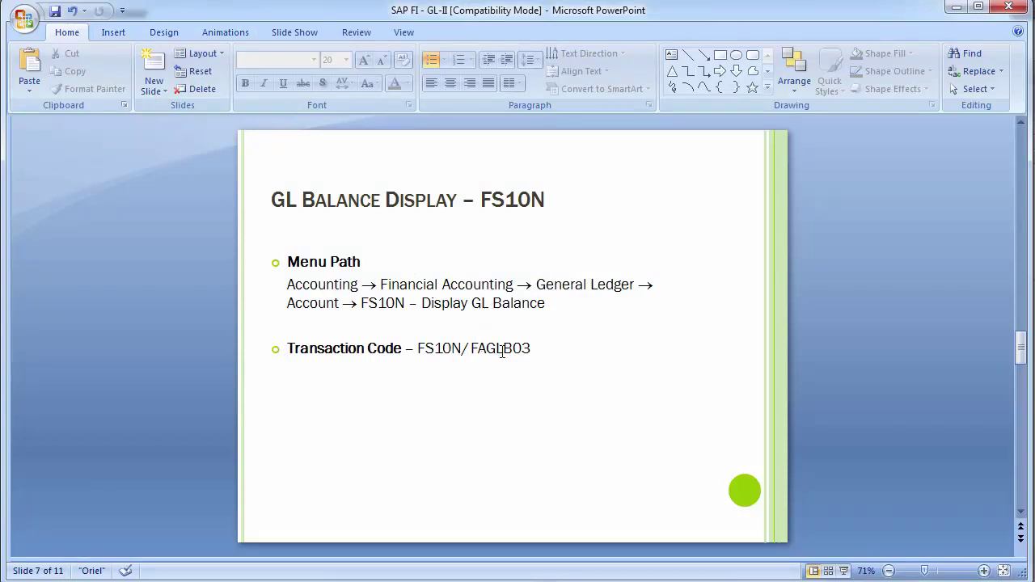
{"action": "left_click_drag", "start_coordinate": [534, 348], "coordinate": [473, 354]}
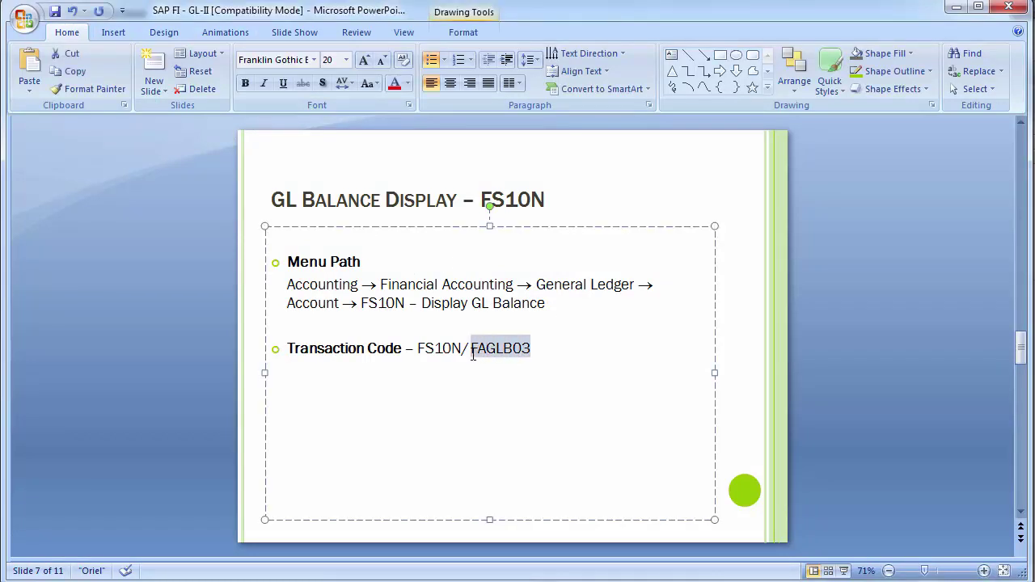
{"action": "key", "text": "alt+Tab"}
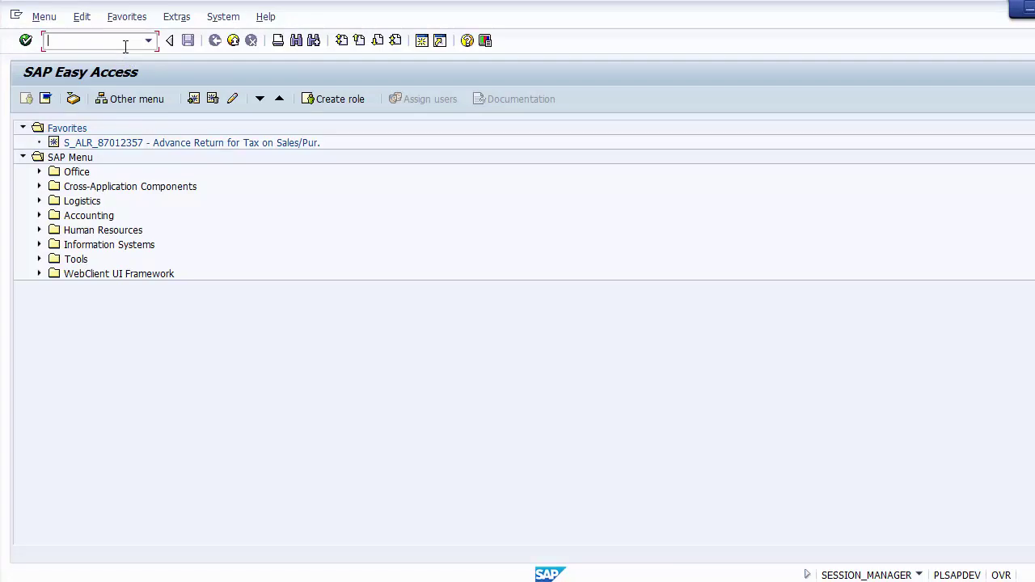
{"action": "type", "text": "FAGLB03"}
{"action": "key", "text": "Return"}
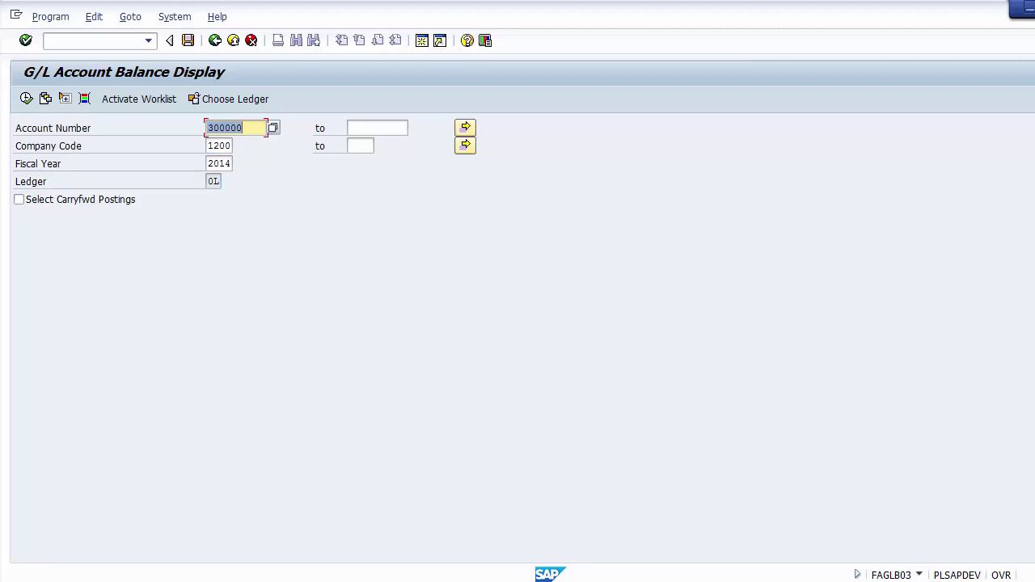
Check the session's transaction and program details and the selection values, and execute the G/L account balance display.
{"action": "left_click", "coordinate": [920, 575]}
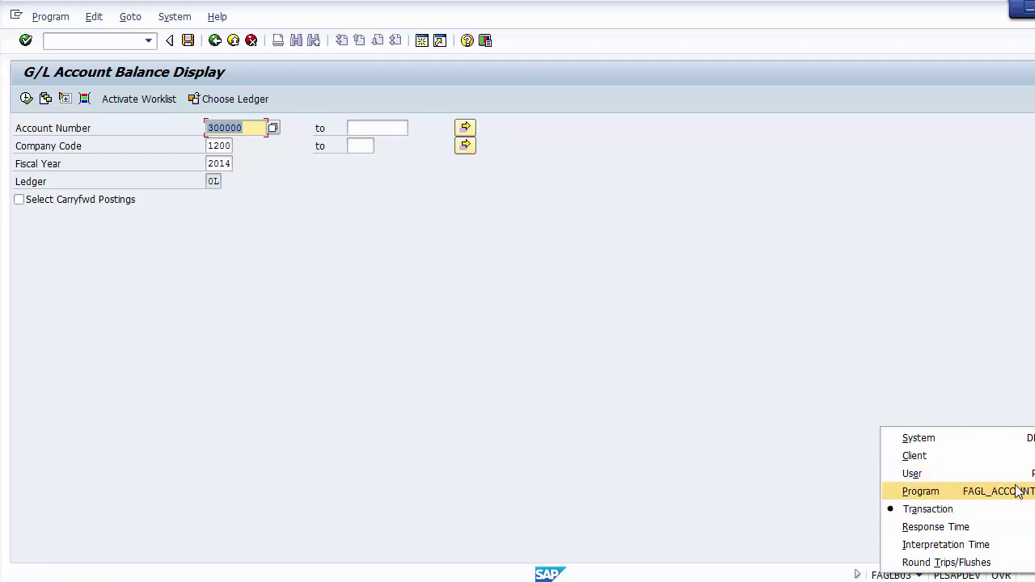
{"action": "left_click", "coordinate": [609, 367]}
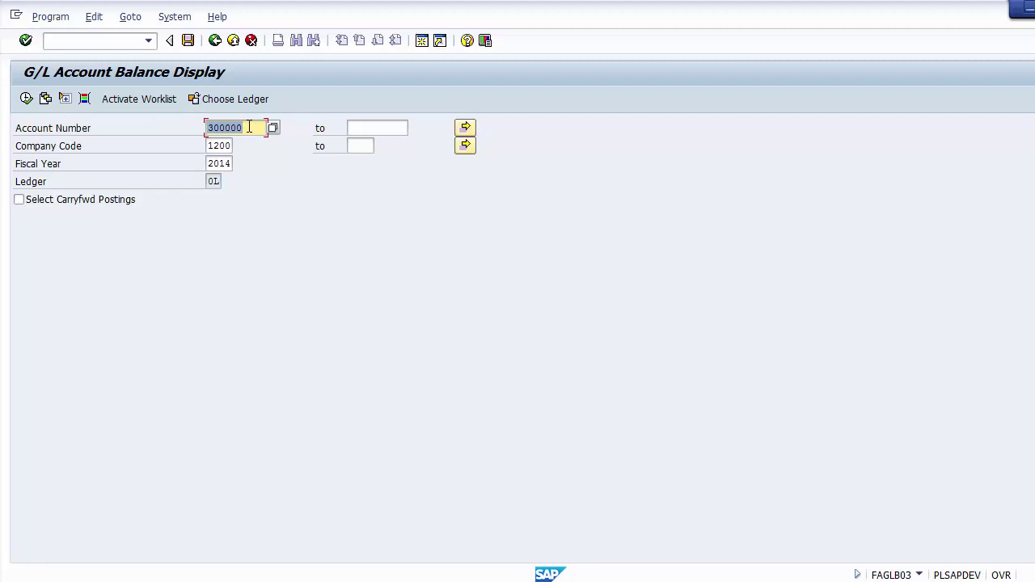
{"action": "left_click_drag", "start_coordinate": [249, 127], "coordinate": [232, 166]}
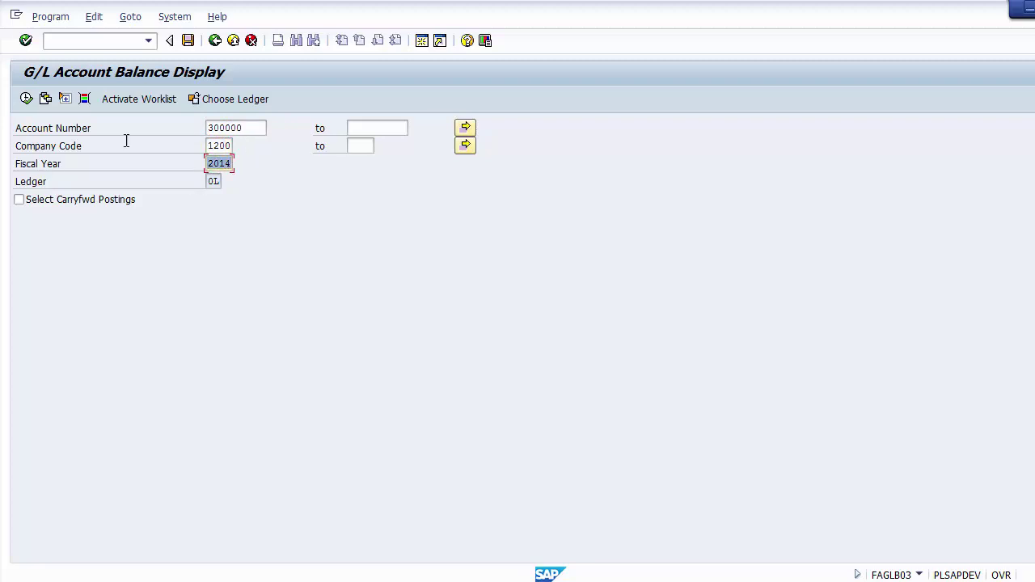
{"action": "left_click", "coordinate": [26, 98]}
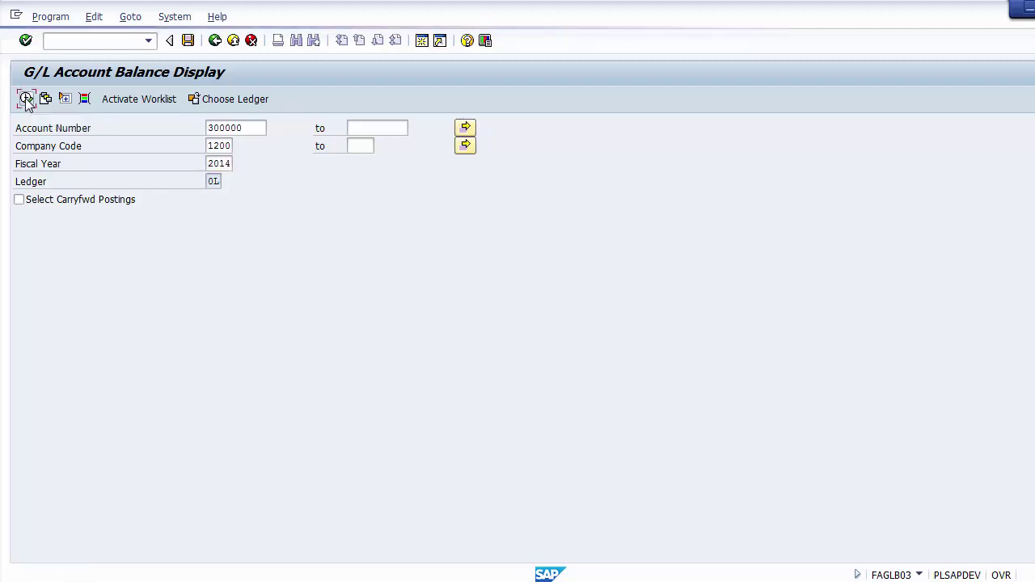
Compare the credit and balance amounts of period 11 in the Sales Account balance.
{"action": "left_click", "coordinate": [226, 420]}
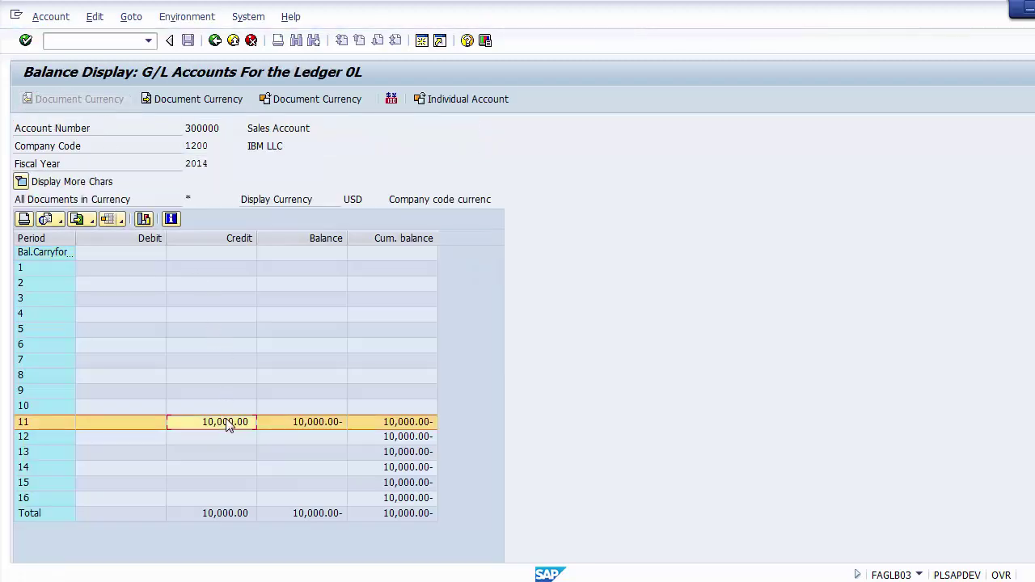
{"action": "left_click", "coordinate": [295, 421]}
{"action": "left_click", "coordinate": [338, 434]}
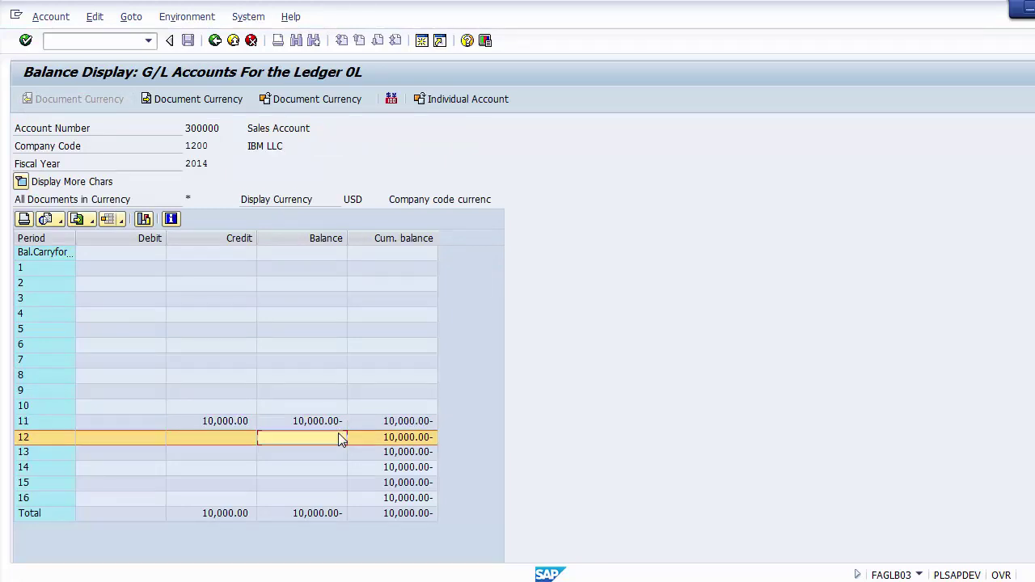
{"action": "left_click", "coordinate": [328, 422]}
{"action": "left_click", "coordinate": [329, 424]}
{"action": "left_click", "coordinate": [241, 426]}
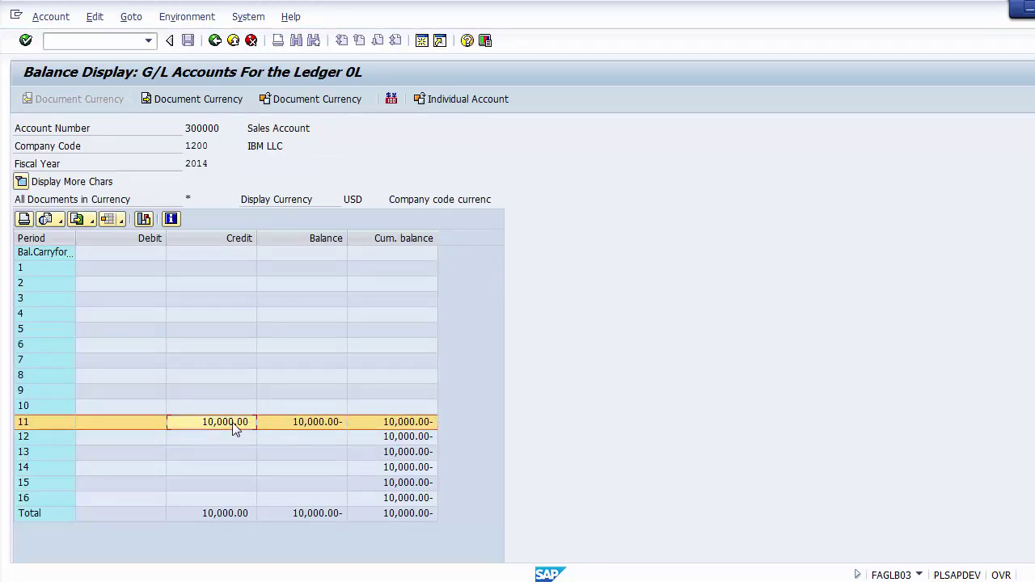
{"action": "left_click", "coordinate": [293, 419]}
{"action": "left_click", "coordinate": [232, 421]}
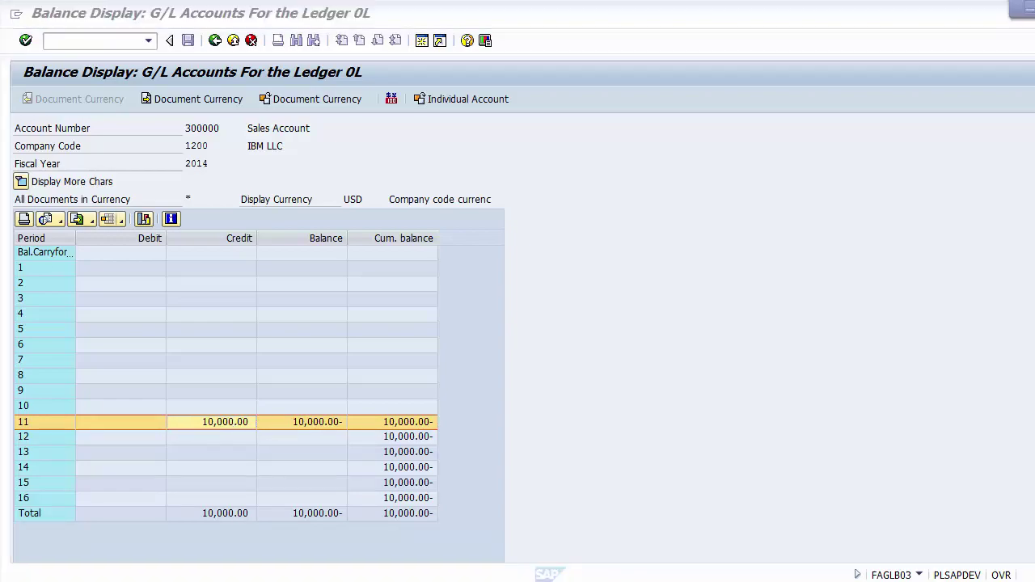
Switch to PowerPoint and add "/ FAGLL03" after the transaction code FBL3N on the GL Line Items Display slide.
{"action": "key", "text": "alt+Tab"}
{"action": "left_click", "coordinate": [185, 294]}
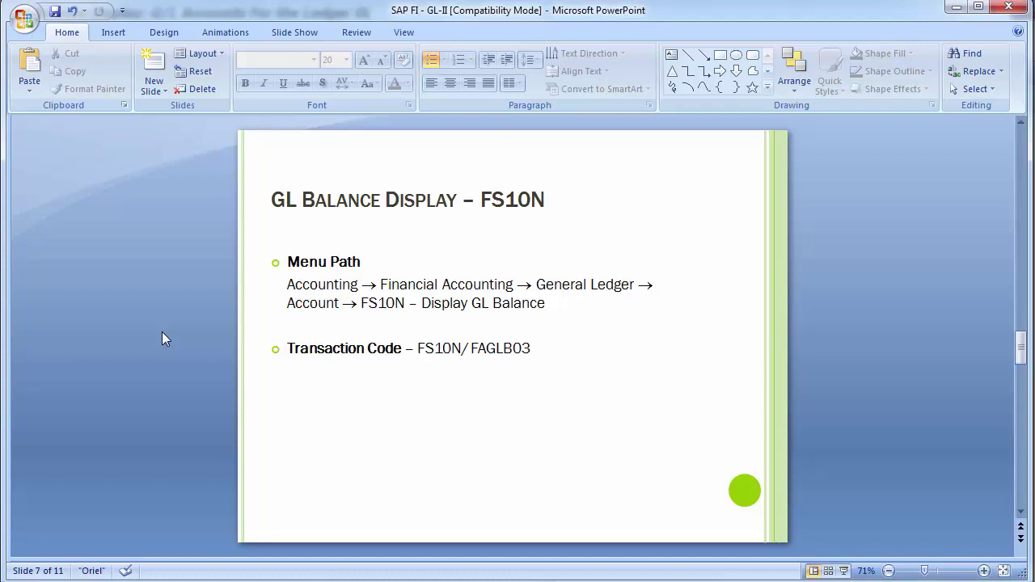
{"action": "scroll", "coordinate": [162, 331], "scroll_direction": "down", "scroll_amount": 1}
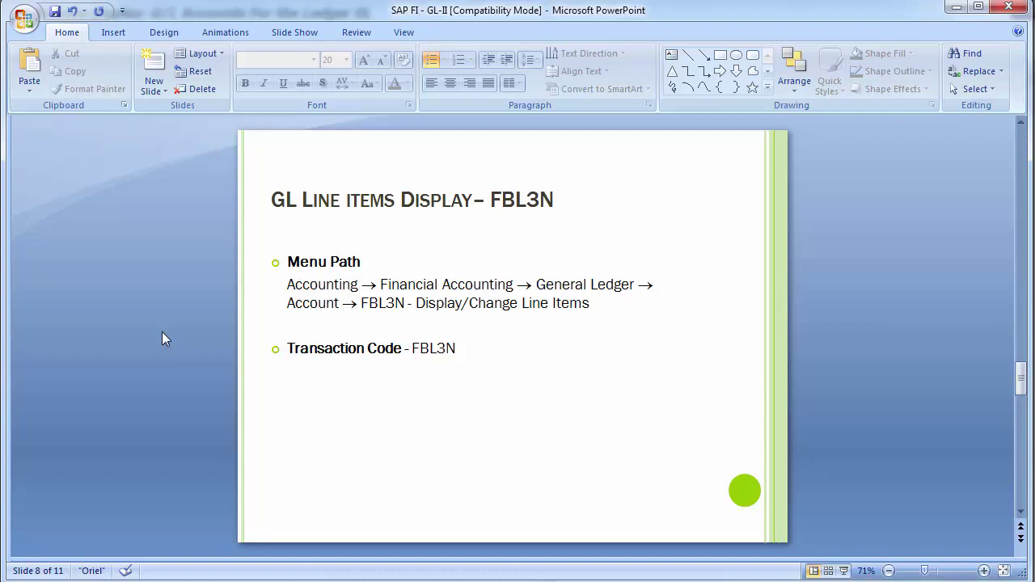
{"action": "left_click", "coordinate": [456, 348]}
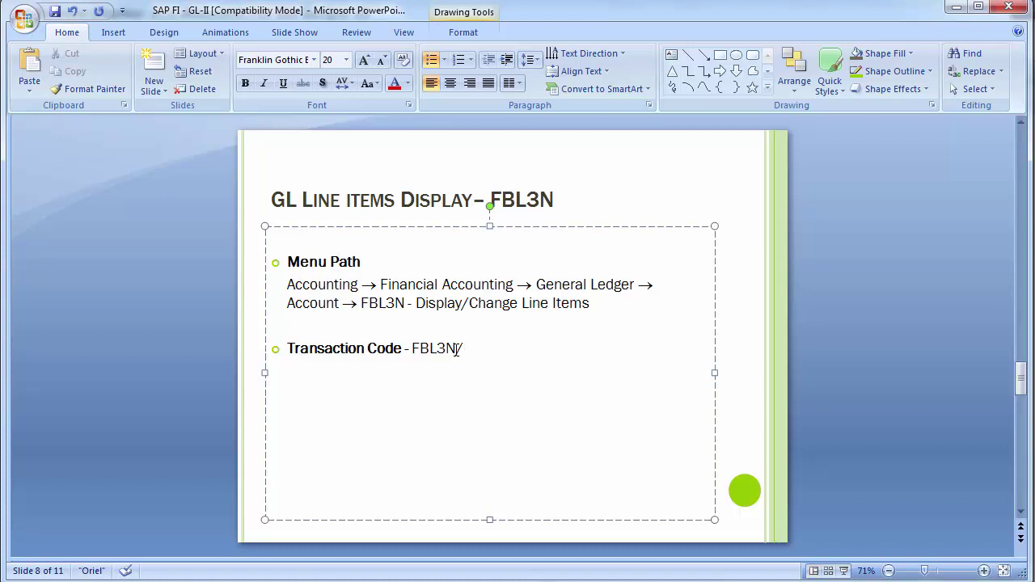
{"action": "type", "text": "FAGLL03"}
{"action": "left_click", "coordinate": [215, 350]}
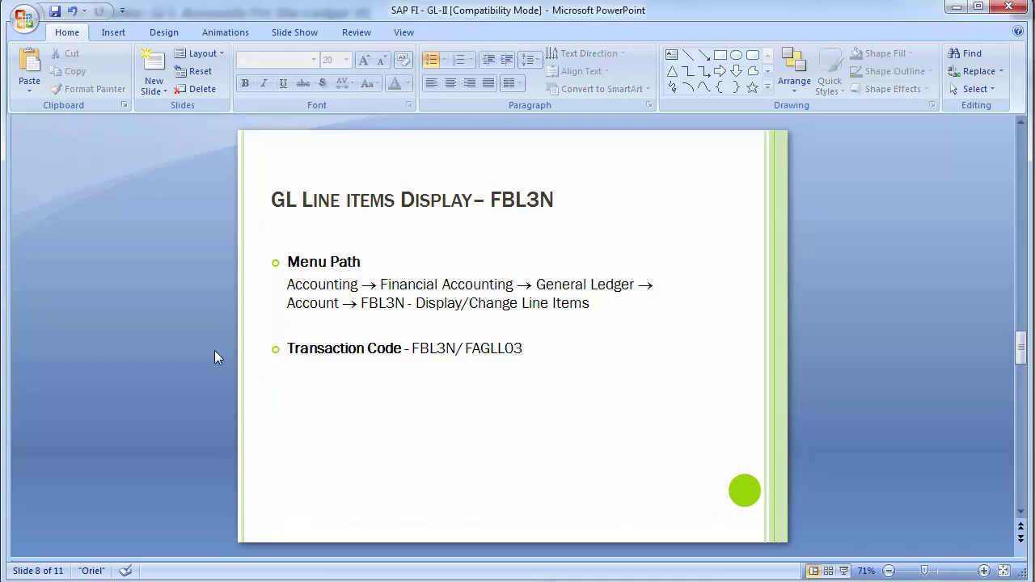
Revisit the preceding slide and highlight the code FBL3N in the GL Line Items Display slide's title.
{"action": "scroll", "coordinate": [214, 350], "scroll_direction": "up", "scroll_amount": 1}
{"action": "scroll", "coordinate": [214, 350], "scroll_direction": "down", "scroll_amount": 1}
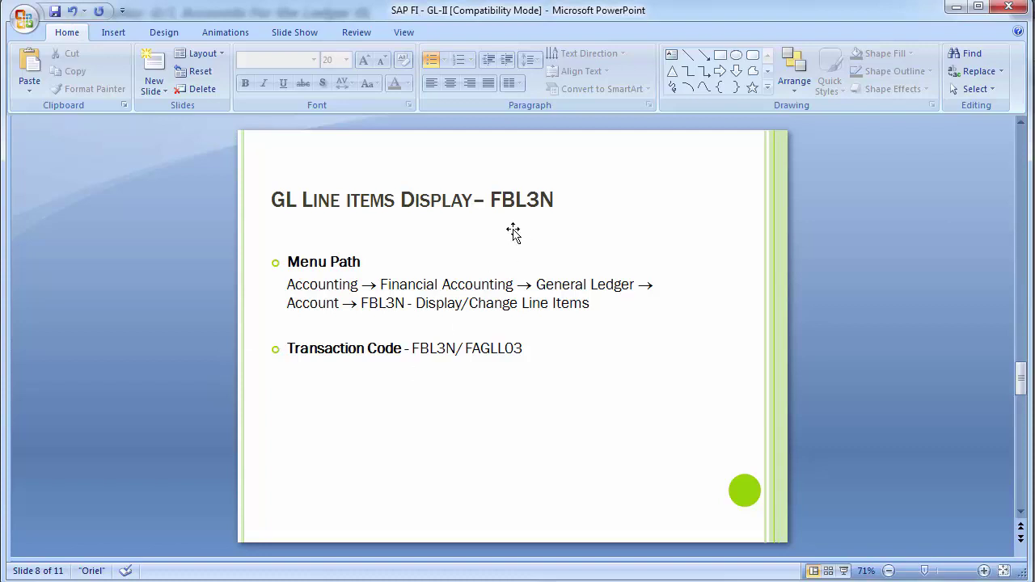
{"action": "left_click_drag", "start_coordinate": [491, 199], "coordinate": [556, 200]}
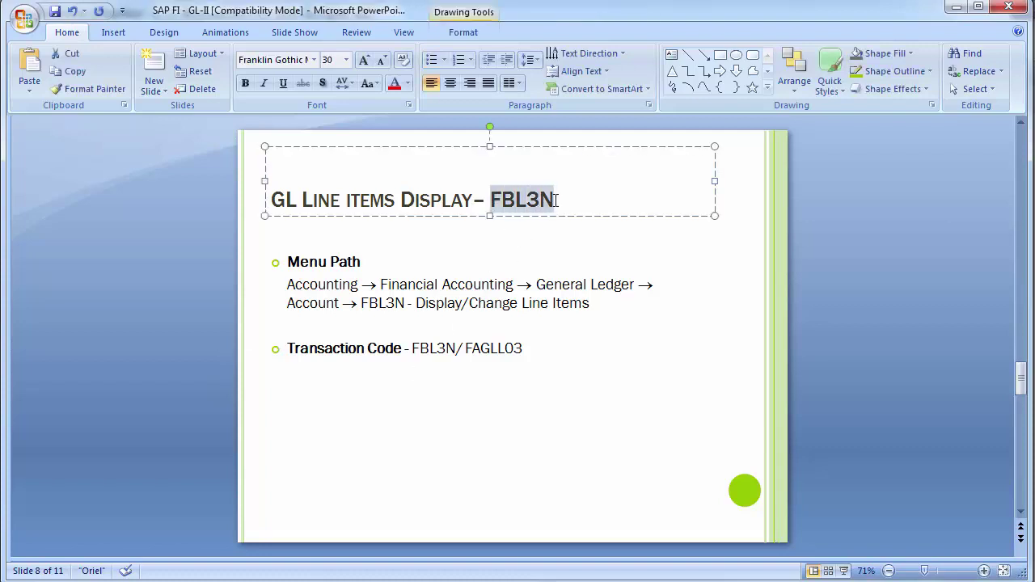
{"action": "left_click", "coordinate": [175, 270]}
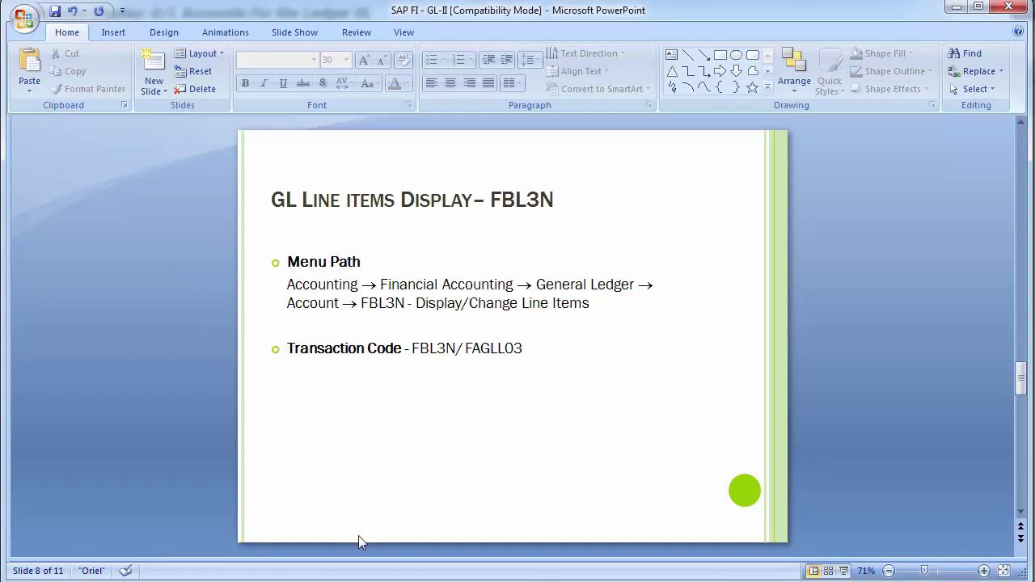
Switch to SAP, leave the balance display, run transaction FBL3N and check its company code selection.
{"action": "left_click", "coordinate": [438, 554]}
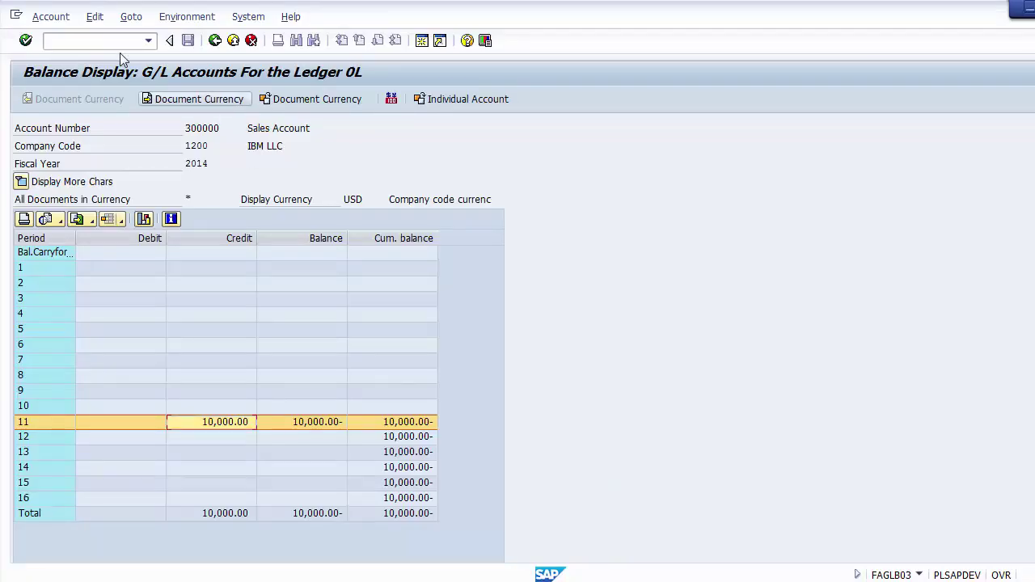
{"action": "type", "text": "/n"}
{"action": "key", "text": "Return"}
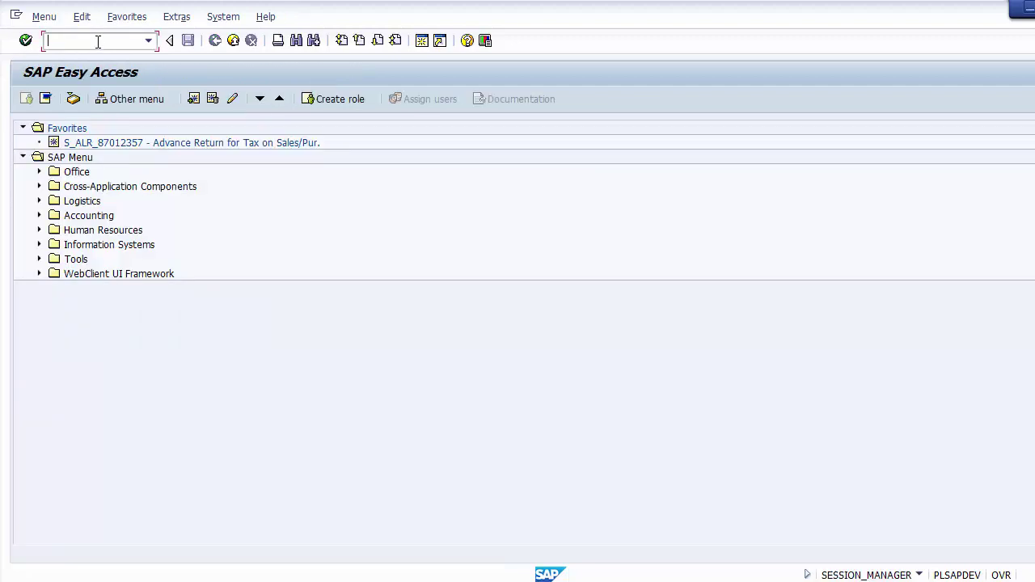
{"action": "type", "text": "FBL"}
{"action": "type", "text": "3N"}
{"action": "key", "text": "Return"}
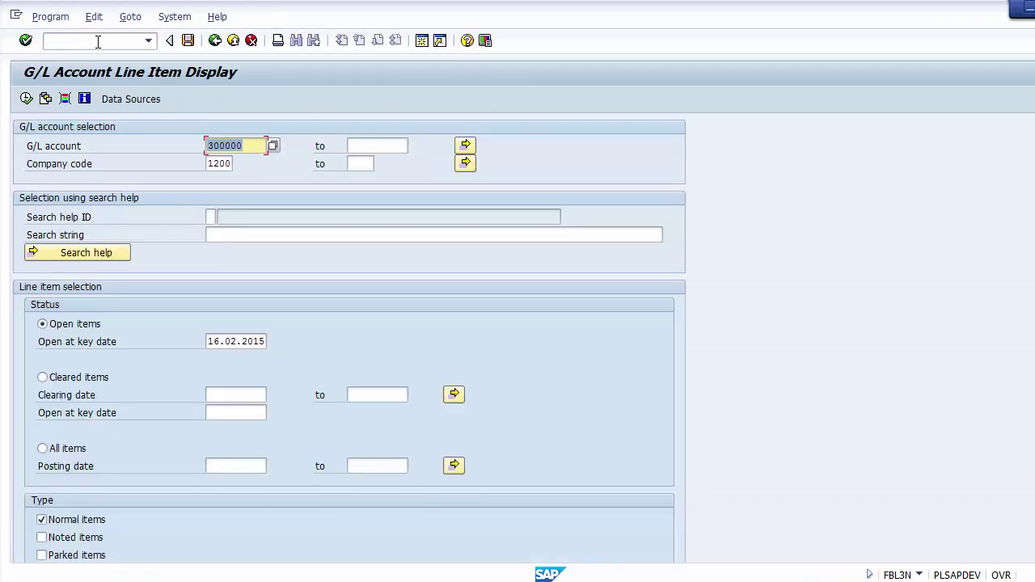
{"action": "left_click", "coordinate": [220, 162]}
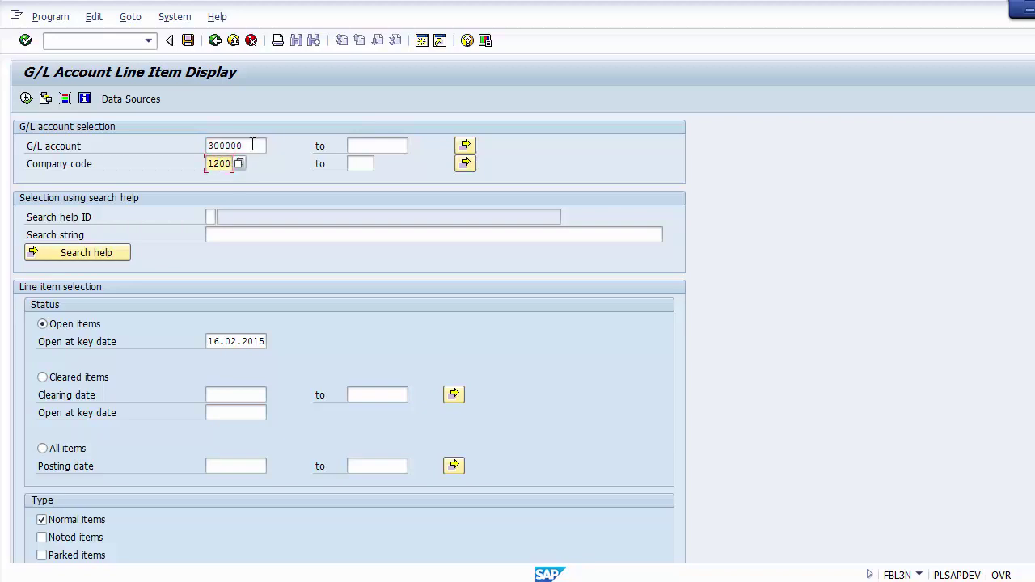
Check the G/L account and the company code entered in the account selection.
{"action": "left_click", "coordinate": [252, 145]}
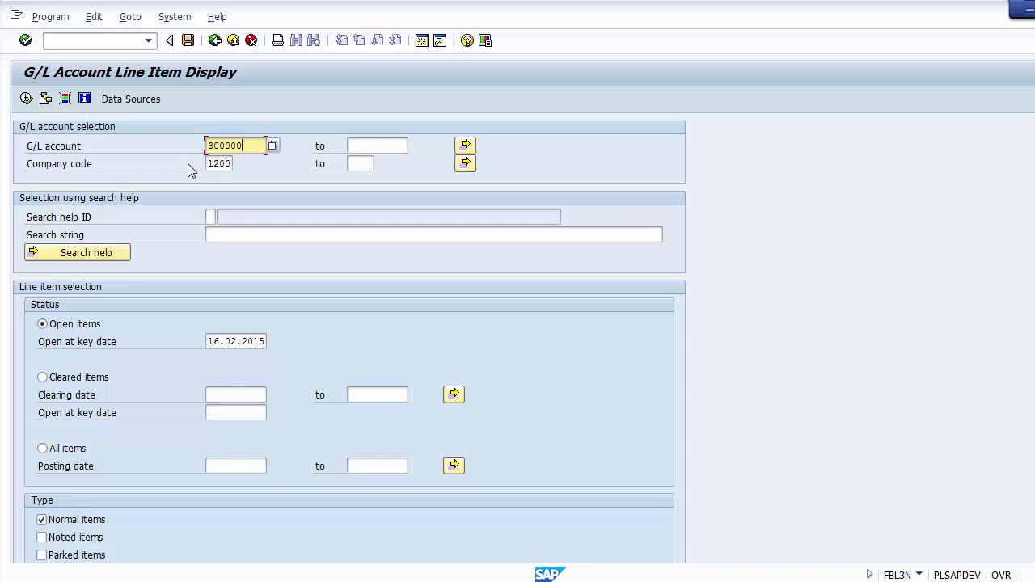
{"action": "left_click_drag", "start_coordinate": [243, 146], "coordinate": [204, 151]}
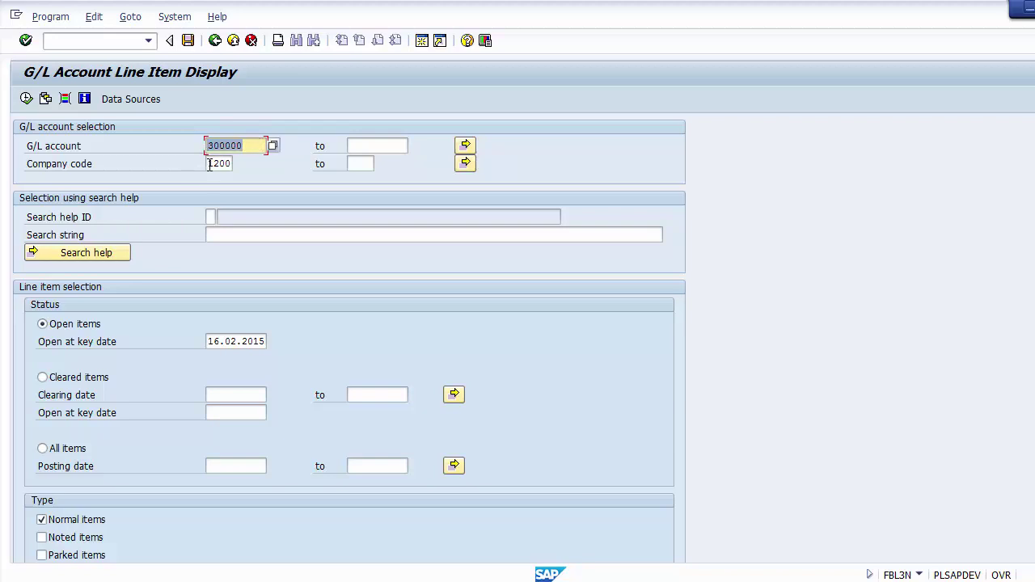
{"action": "left_click_drag", "start_coordinate": [209, 165], "coordinate": [230, 163]}
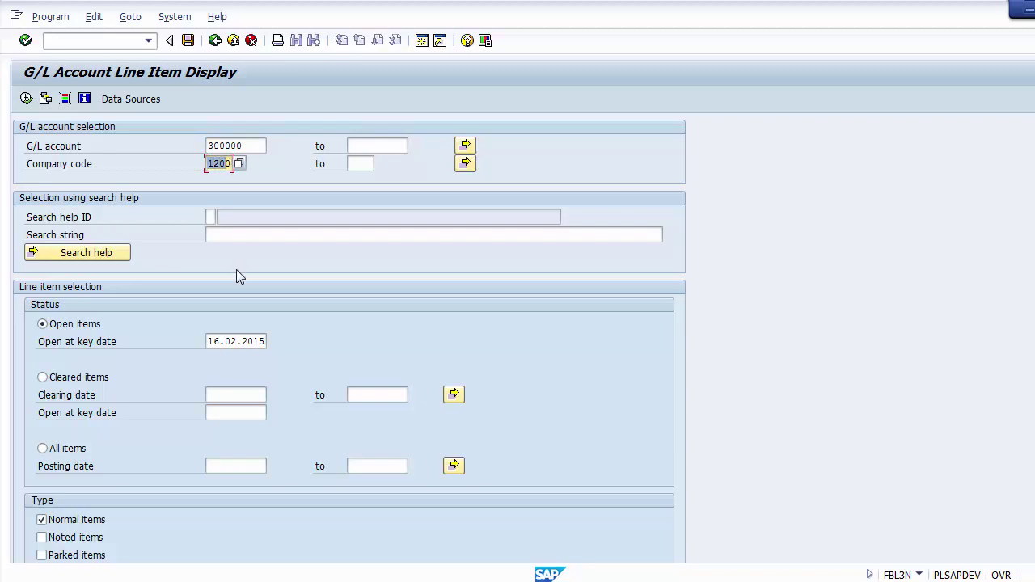
Go through the cleared items and all items statuses, return to open items and check its key date.
{"action": "left_click", "coordinate": [90, 324]}
{"action": "left_click", "coordinate": [78, 379]}
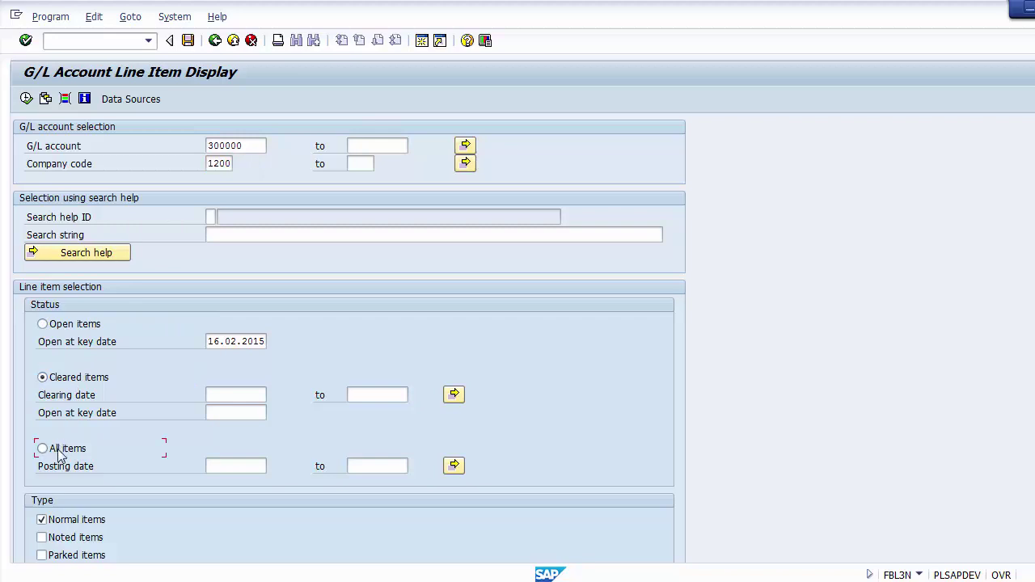
{"action": "left_click", "coordinate": [61, 450]}
{"action": "left_click", "coordinate": [71, 327]}
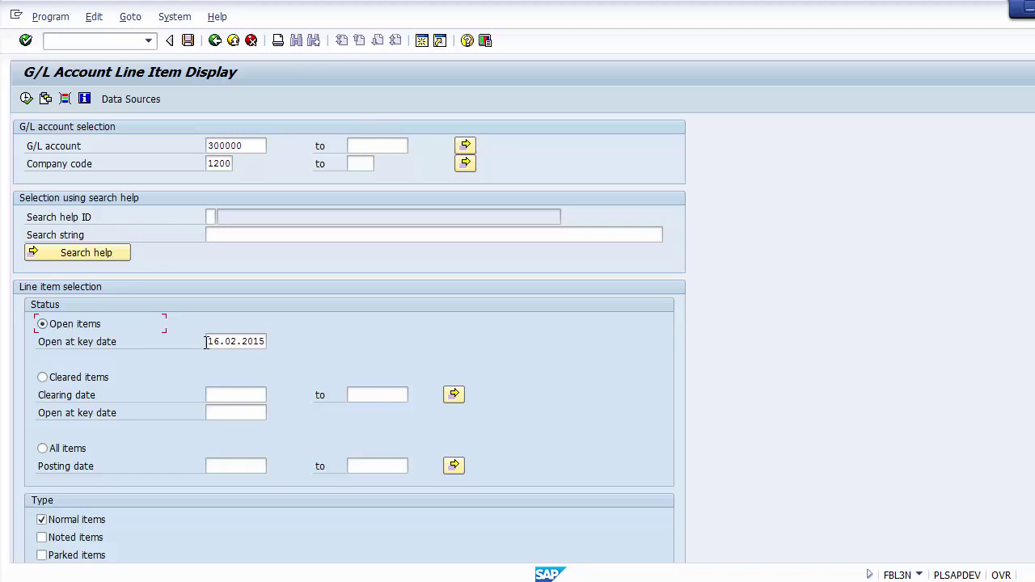
{"action": "left_click_drag", "start_coordinate": [207, 341], "coordinate": [269, 341]}
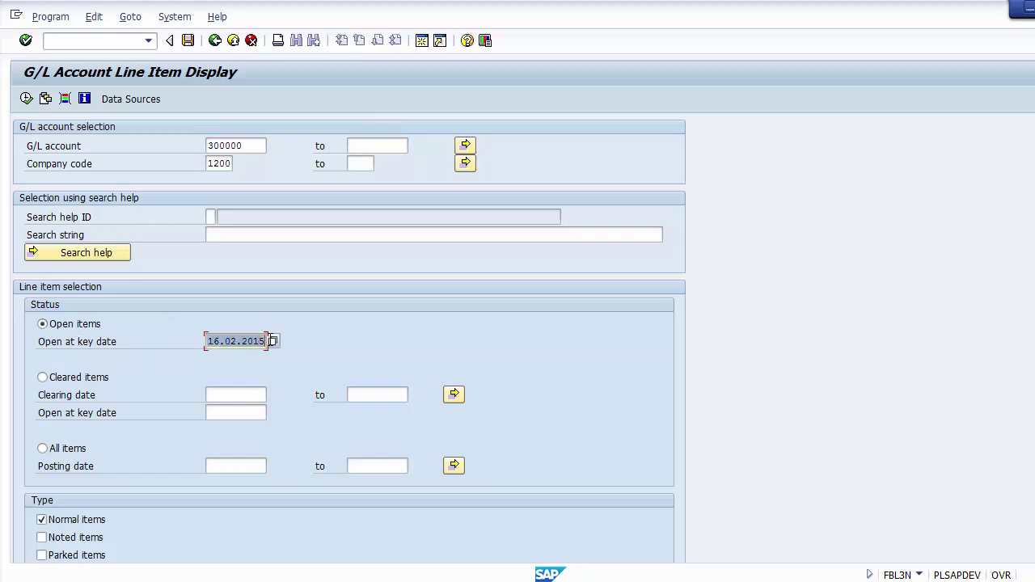
{"action": "left_click", "coordinate": [208, 343]}
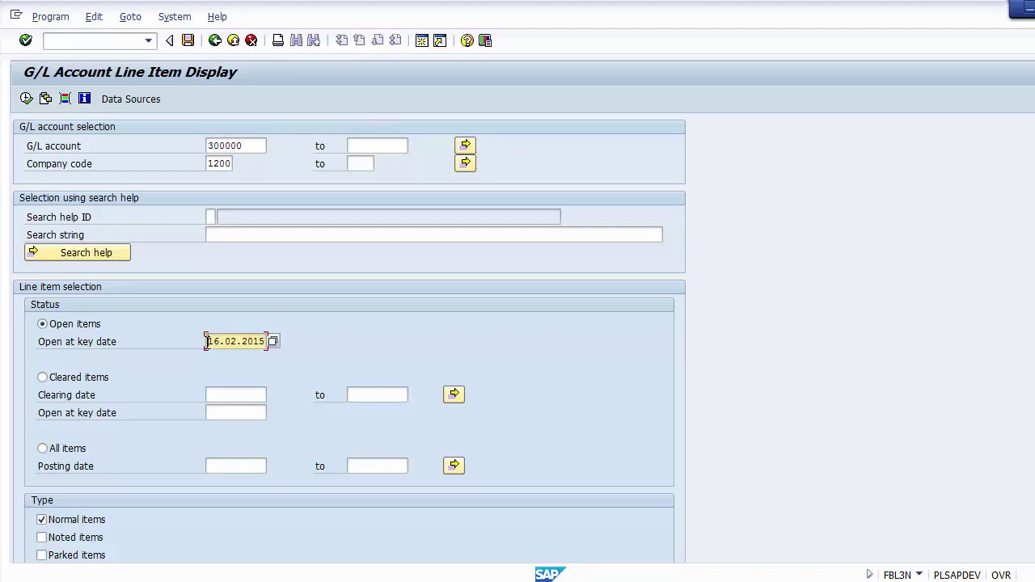
{"action": "left_click", "coordinate": [179, 342]}
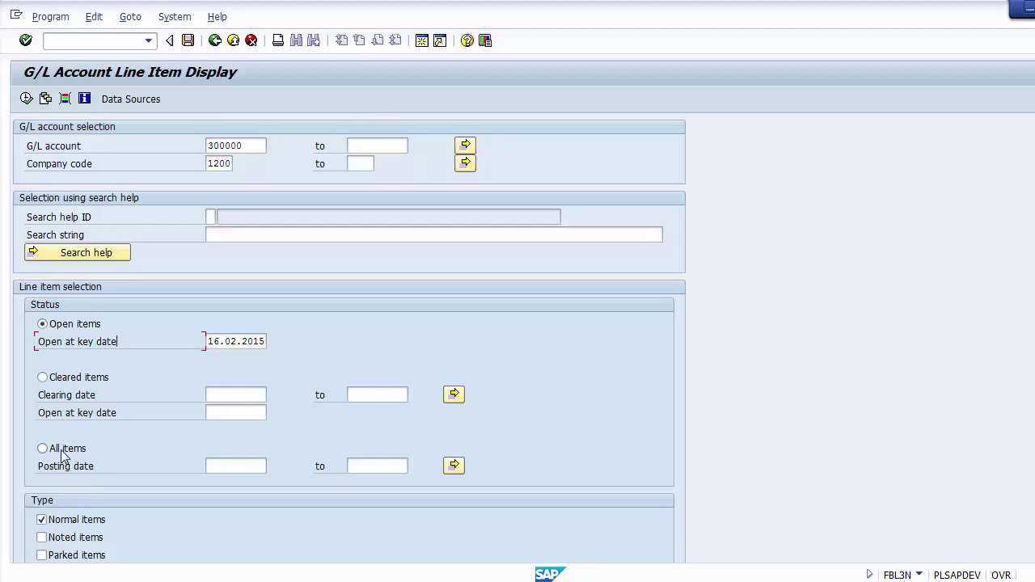
Switch the status to all items, examine its from and to posting dates, and return to open items.
{"action": "left_click", "coordinate": [220, 467]}
{"action": "left_click", "coordinate": [380, 466]}
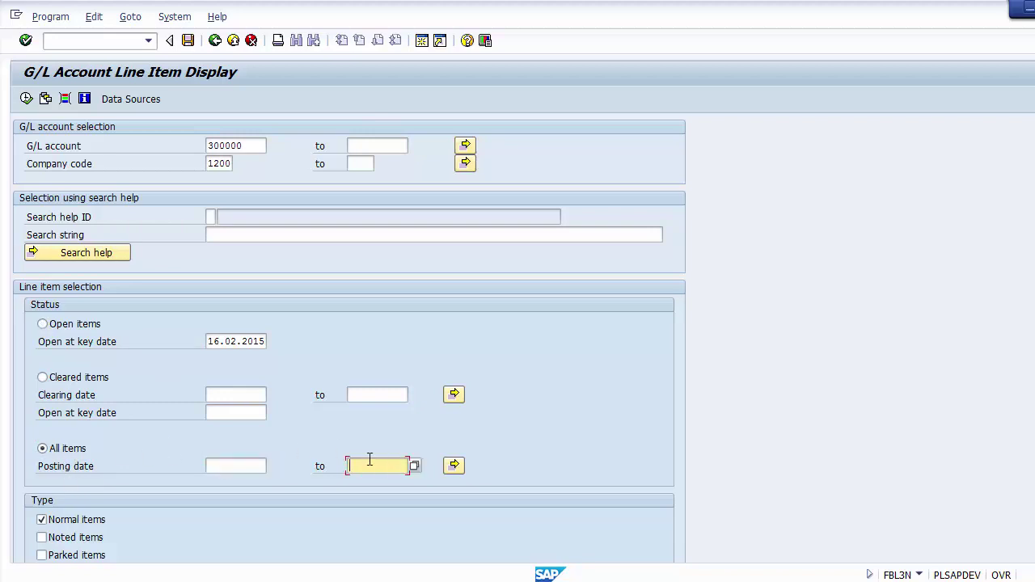
{"action": "left_click", "coordinate": [222, 469]}
{"action": "left_click", "coordinate": [361, 466]}
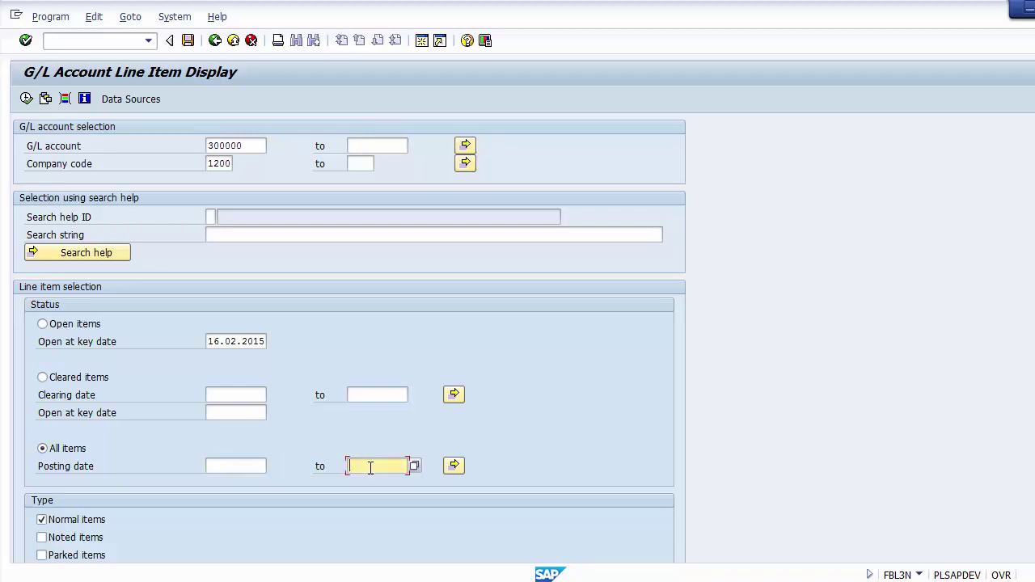
{"action": "left_click", "coordinate": [220, 467]}
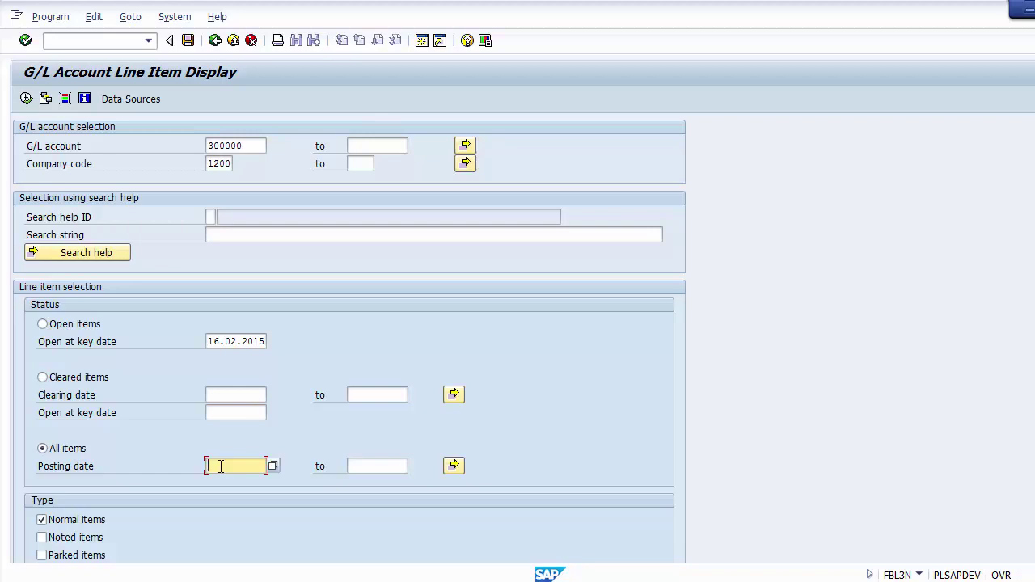
{"action": "left_click", "coordinate": [362, 466]}
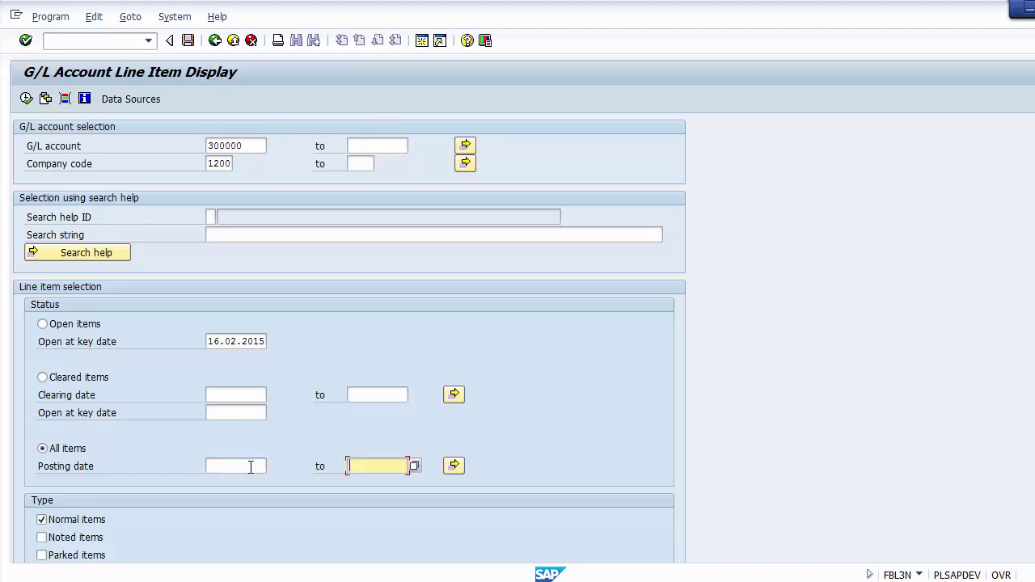
{"action": "left_click", "coordinate": [250, 467]}
{"action": "left_click", "coordinate": [363, 467]}
{"action": "left_click", "coordinate": [223, 465]}
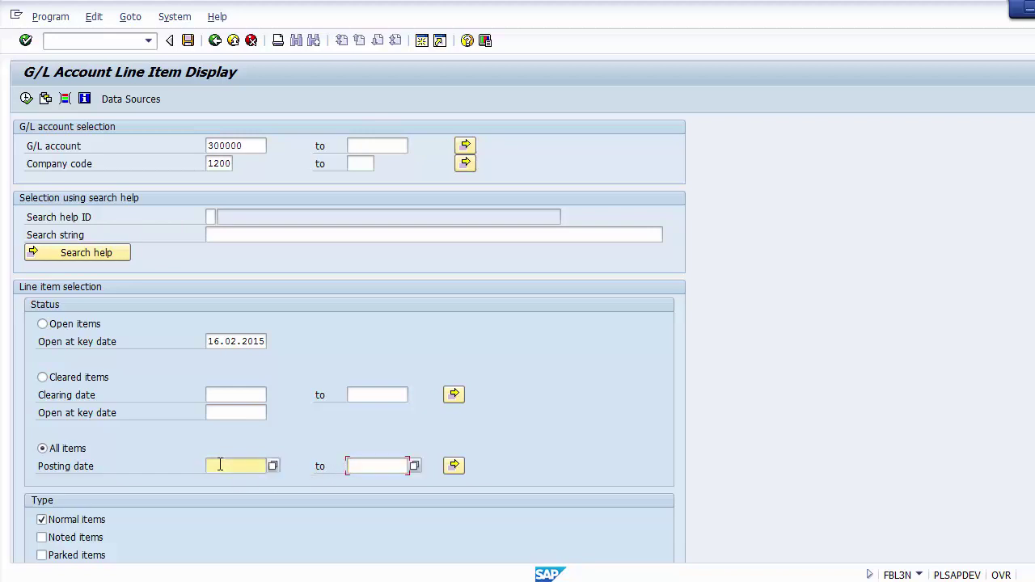
{"action": "left_click", "coordinate": [355, 467]}
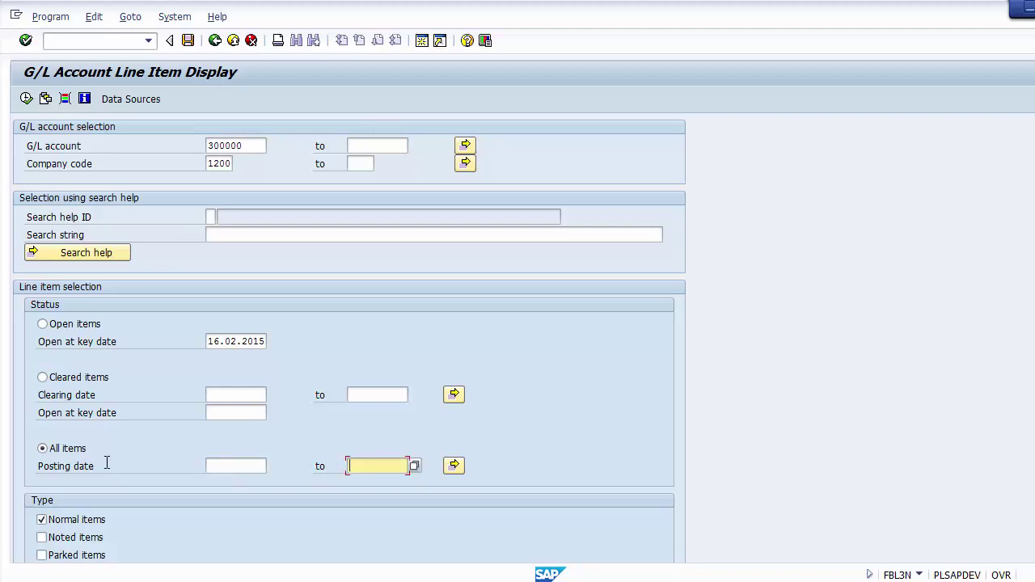
{"action": "left_click", "coordinate": [43, 325]}
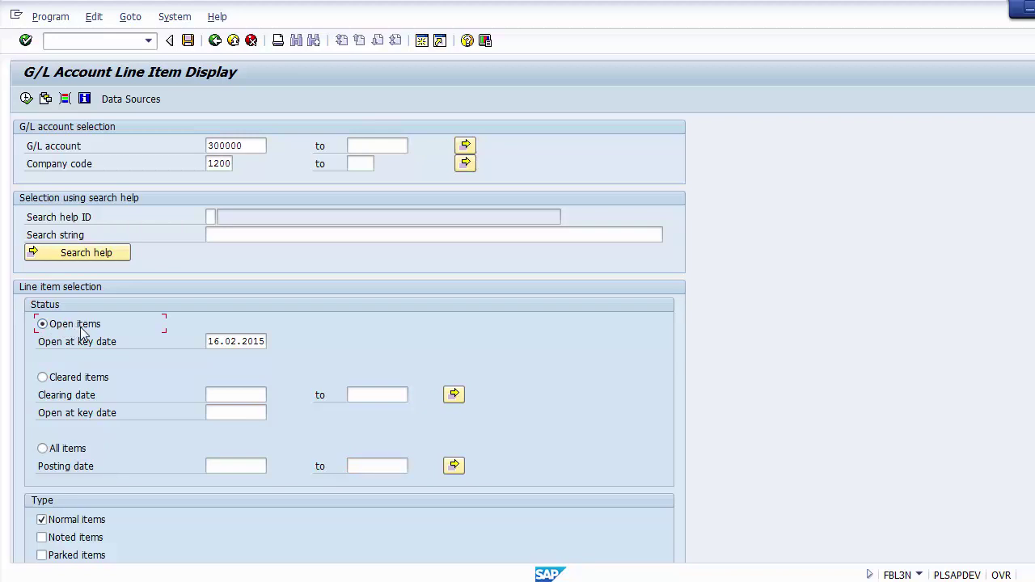
{"action": "left_click", "coordinate": [251, 147]}
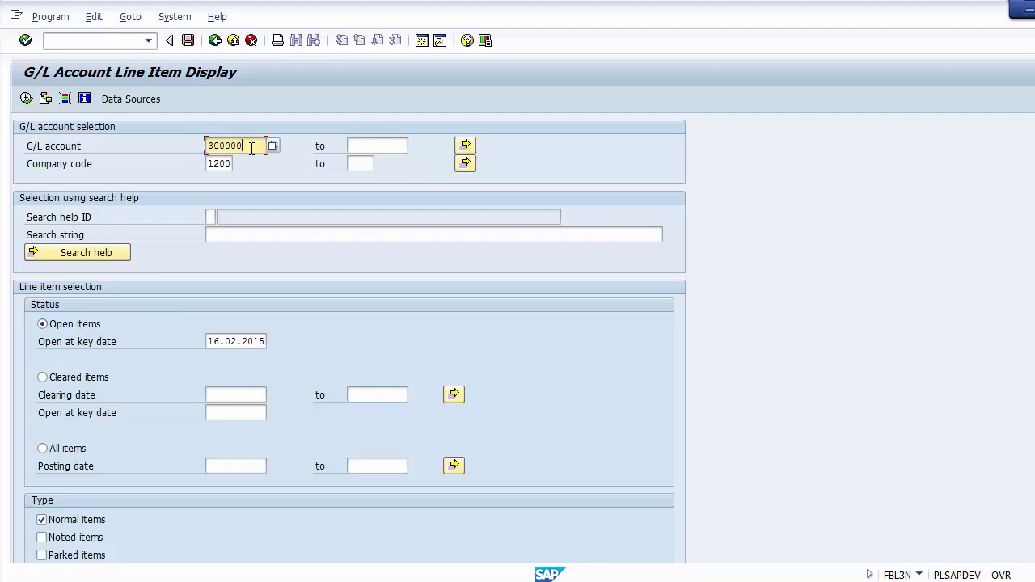
{"action": "key", "text": "F8"}
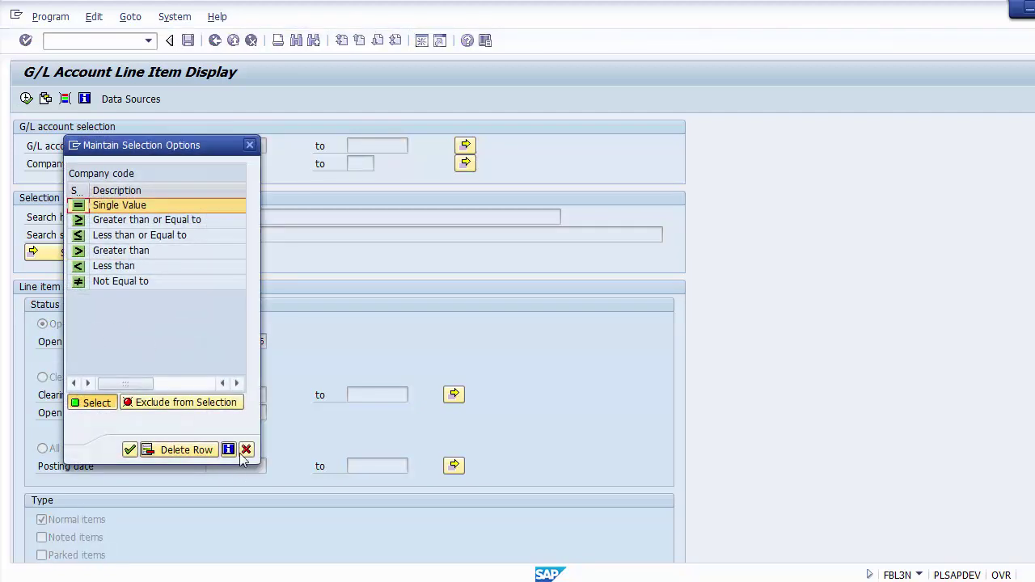
{"action": "left_click", "coordinate": [247, 449]}
Run the line item display for open items at key date 16.02.2015.
{"action": "left_click", "coordinate": [66, 327]}
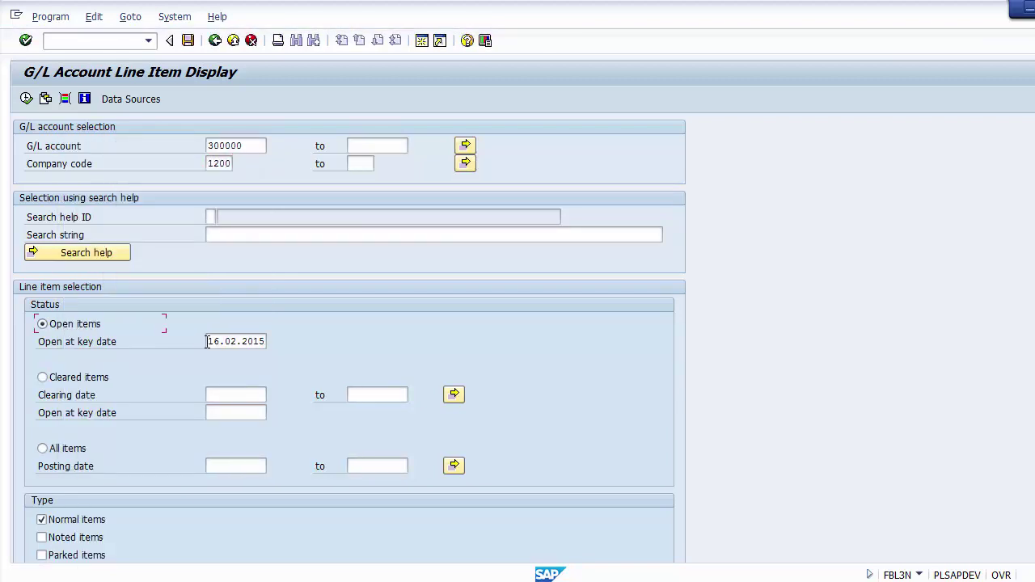
{"action": "left_click_drag", "start_coordinate": [207, 341], "coordinate": [269, 341]}
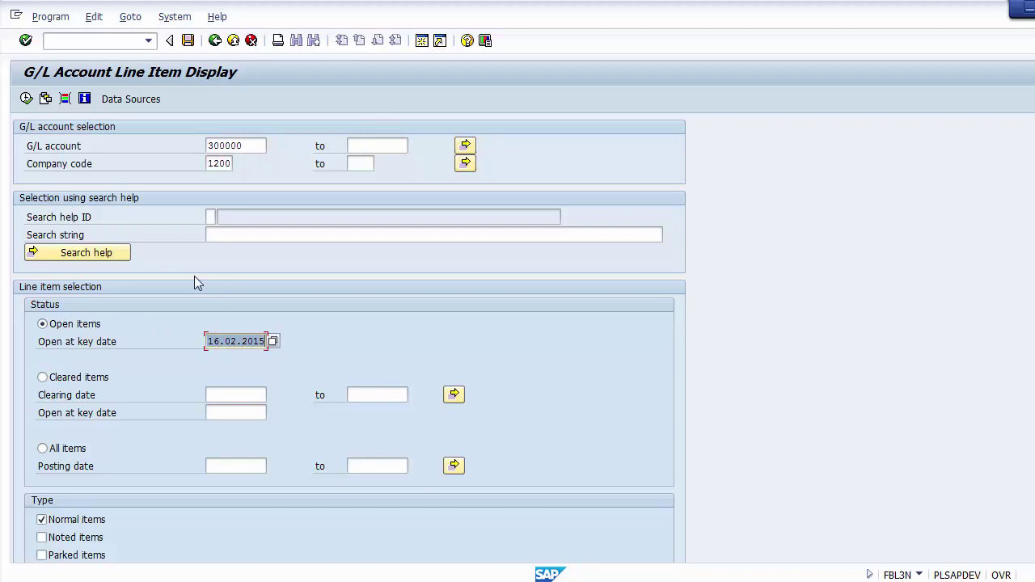
{"action": "left_click", "coordinate": [26, 98]}
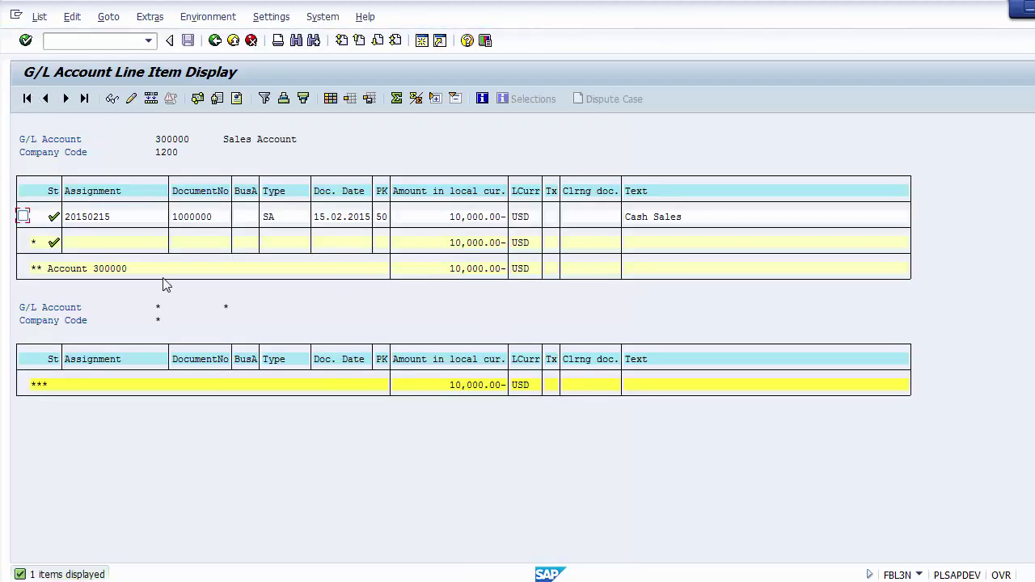
Go through the line item's assignment, document number, business area, type, date, posting key, amount, currency and text.
{"action": "left_click", "coordinate": [90, 220]}
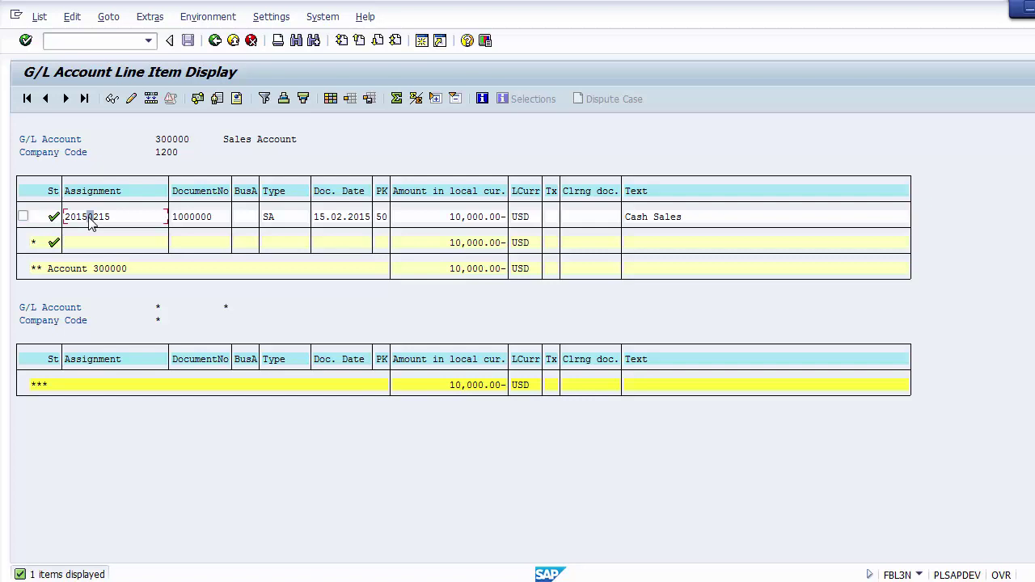
{"action": "left_click", "coordinate": [197, 220]}
{"action": "left_click", "coordinate": [250, 218]}
{"action": "left_click", "coordinate": [266, 216]}
{"action": "left_click", "coordinate": [319, 225]}
{"action": "left_click", "coordinate": [380, 221]}
{"action": "left_click", "coordinate": [452, 219]}
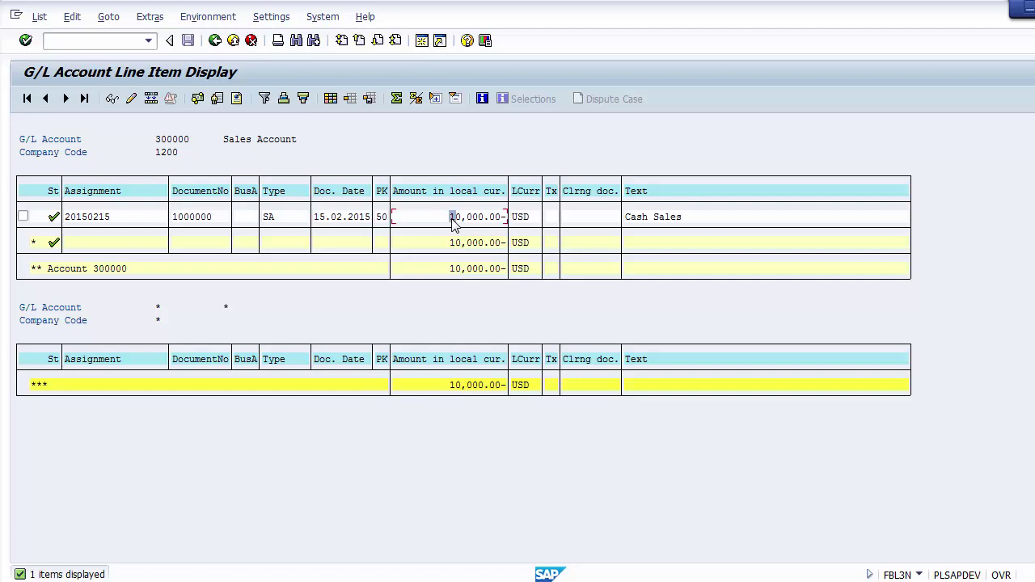
{"action": "left_click", "coordinate": [516, 220]}
{"action": "left_click", "coordinate": [632, 223]}
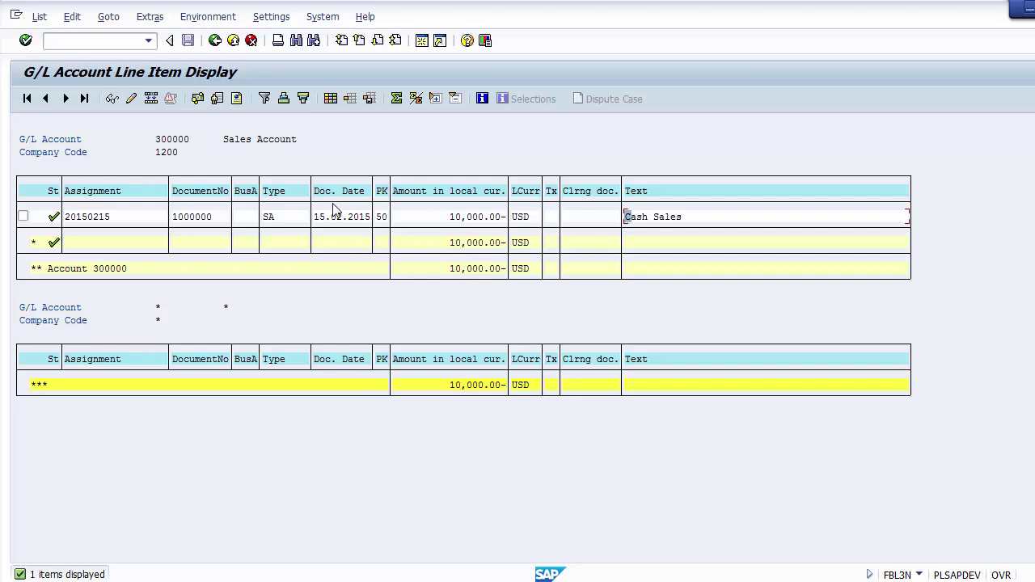
Add the hidden fields Posting Date, Line item, Fiscal Year and Reference to the columns of the line item layout.
{"action": "left_click", "coordinate": [329, 98]}
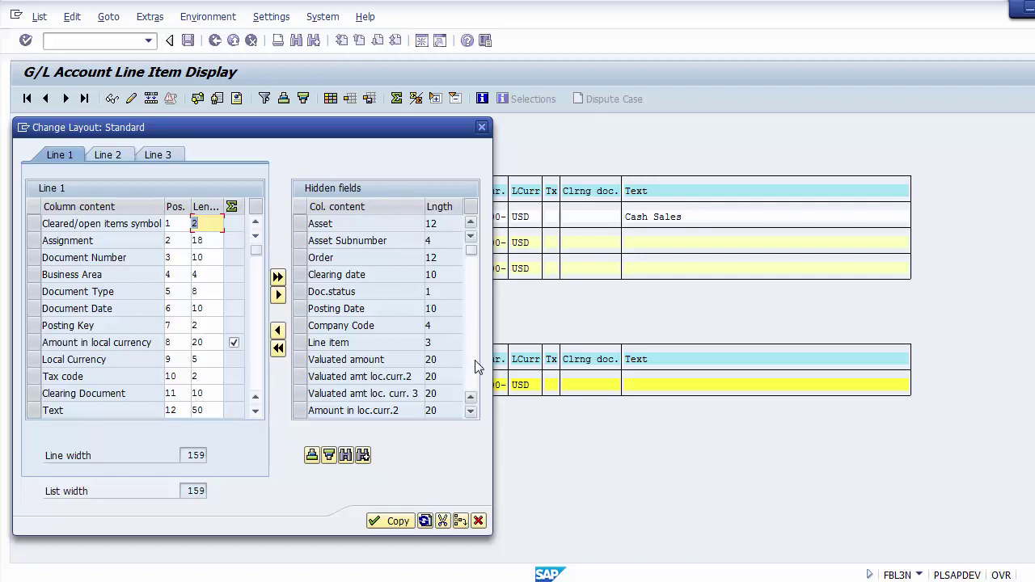
{"action": "left_click", "coordinate": [299, 310]}
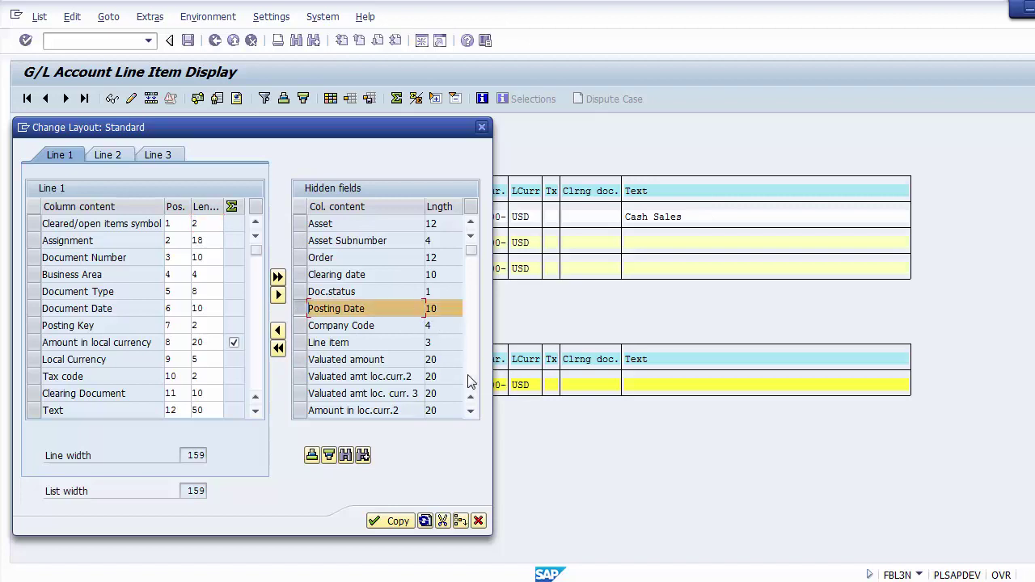
{"action": "left_click", "coordinate": [299, 343], "text": "ctrl"}
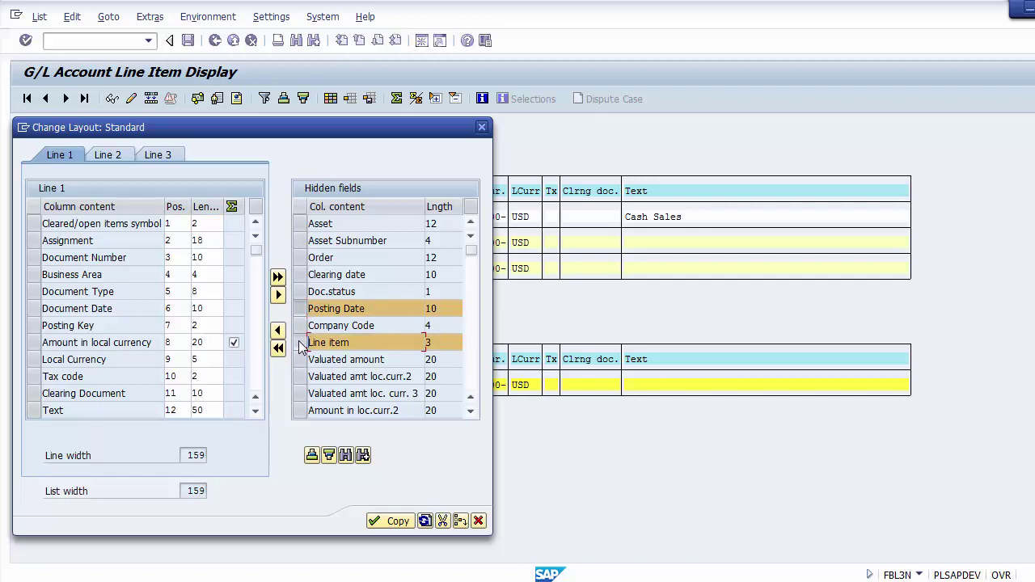
{"action": "left_click", "coordinate": [471, 384]}
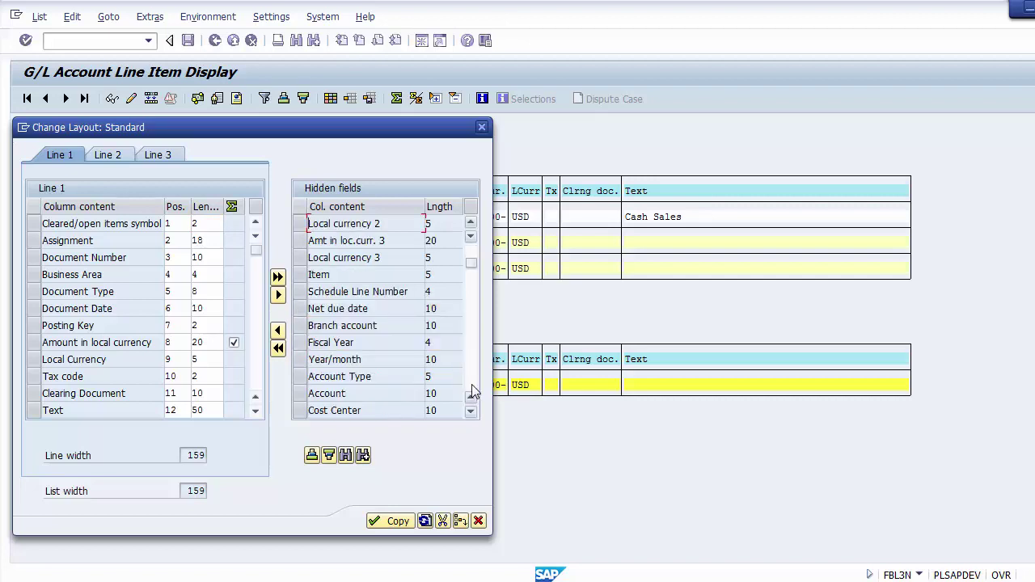
{"action": "left_click", "coordinate": [301, 342], "text": "ctrl"}
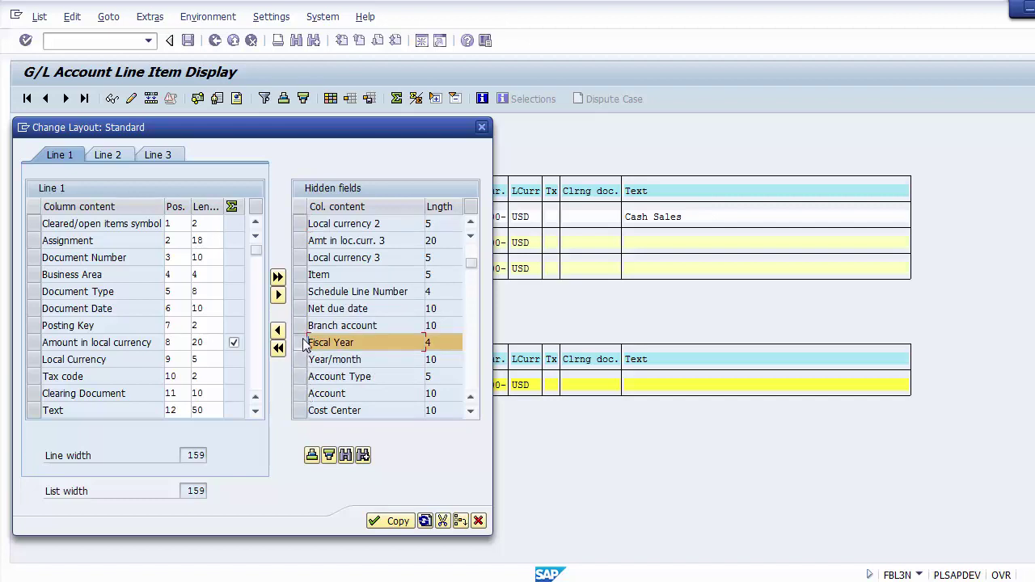
{"action": "left_click", "coordinate": [473, 382]}
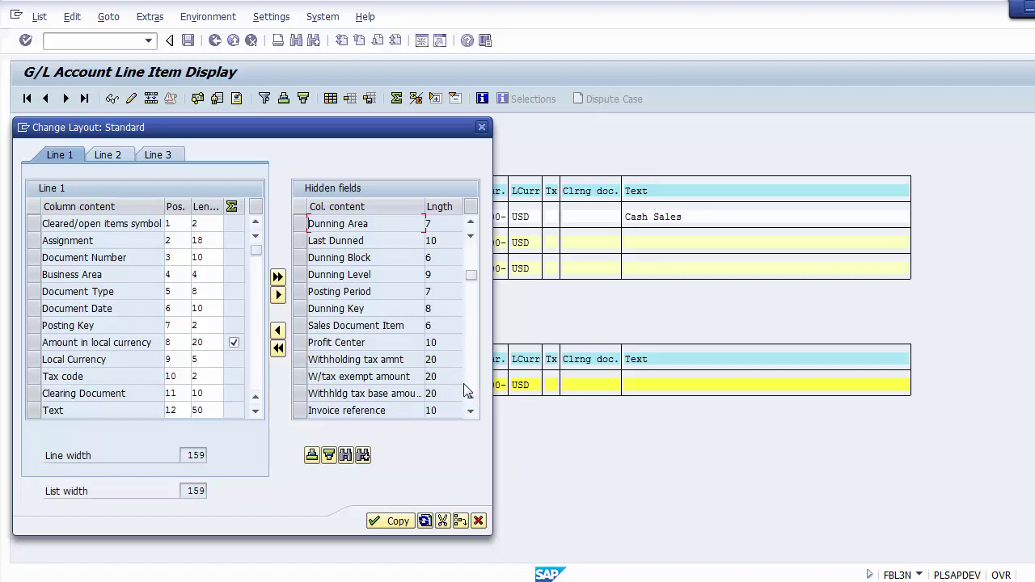
{"action": "left_click", "coordinate": [469, 384]}
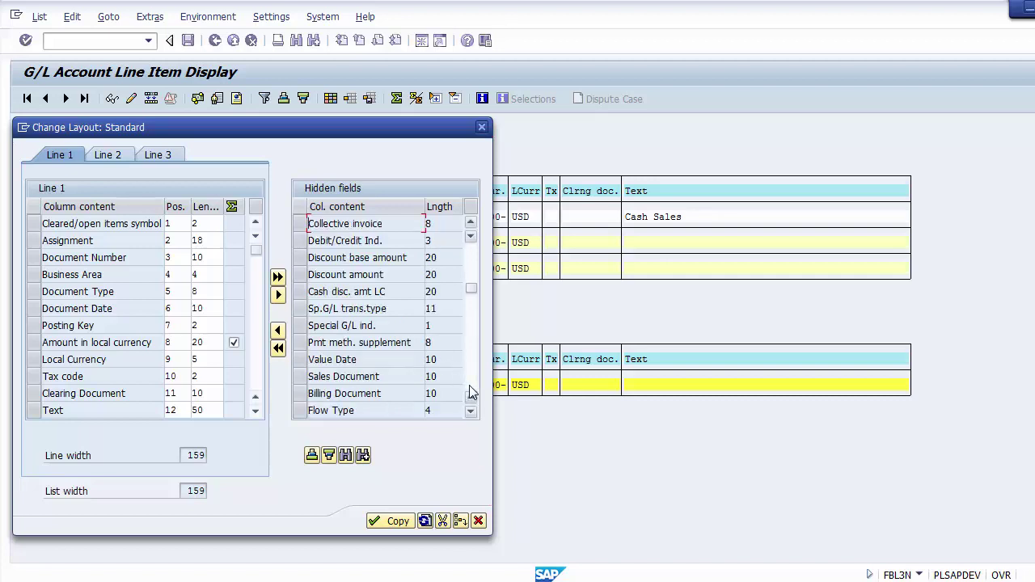
{"action": "left_click", "coordinate": [469, 384]}
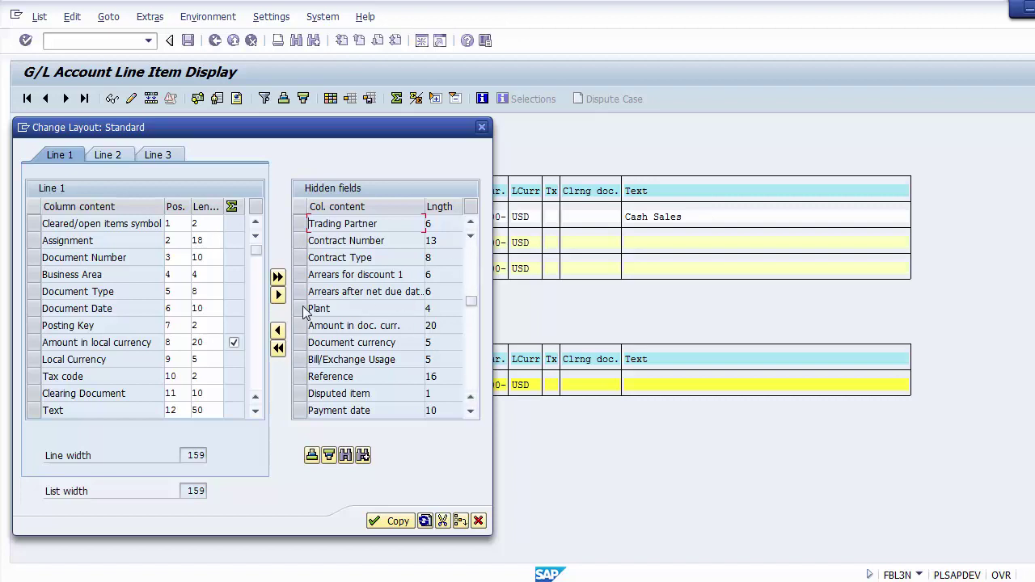
{"action": "left_click", "coordinate": [298, 375]}
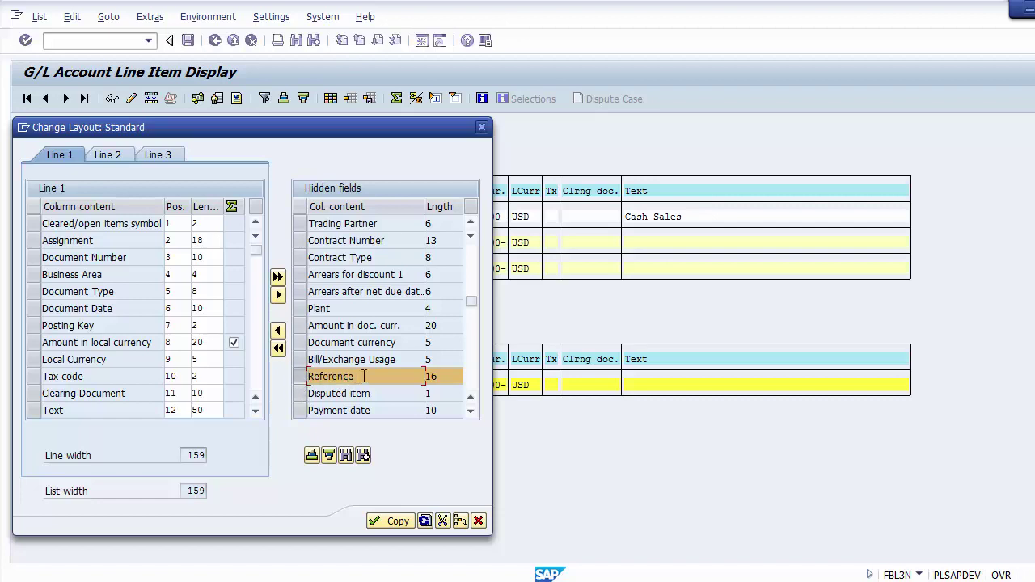
{"action": "left_click", "coordinate": [278, 332]}
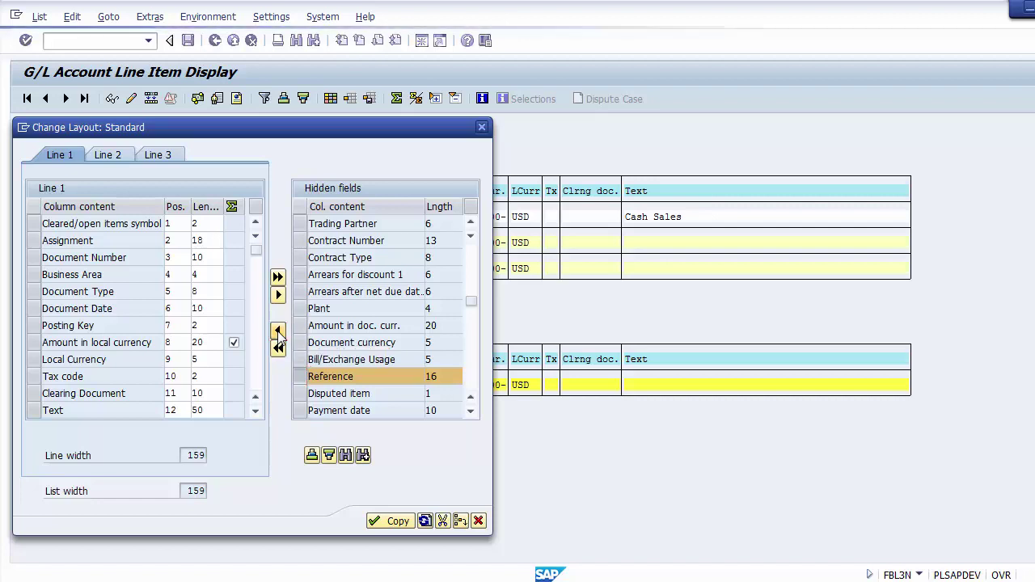
Check the newly added columns in the layout and apply it to the line item list.
{"action": "left_click", "coordinate": [256, 377]}
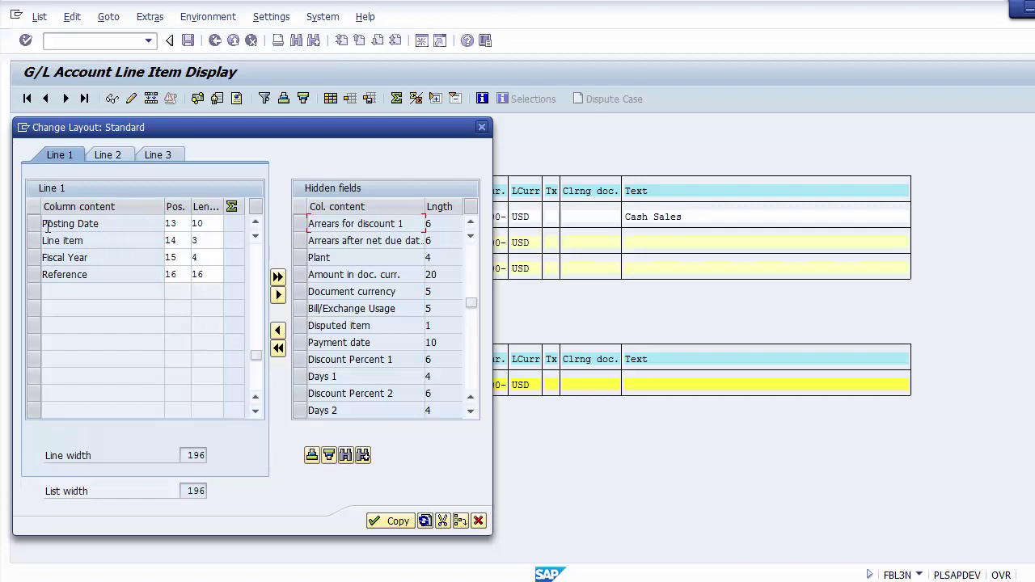
{"action": "left_click", "coordinate": [84, 274]}
{"action": "left_click", "coordinate": [386, 521]}
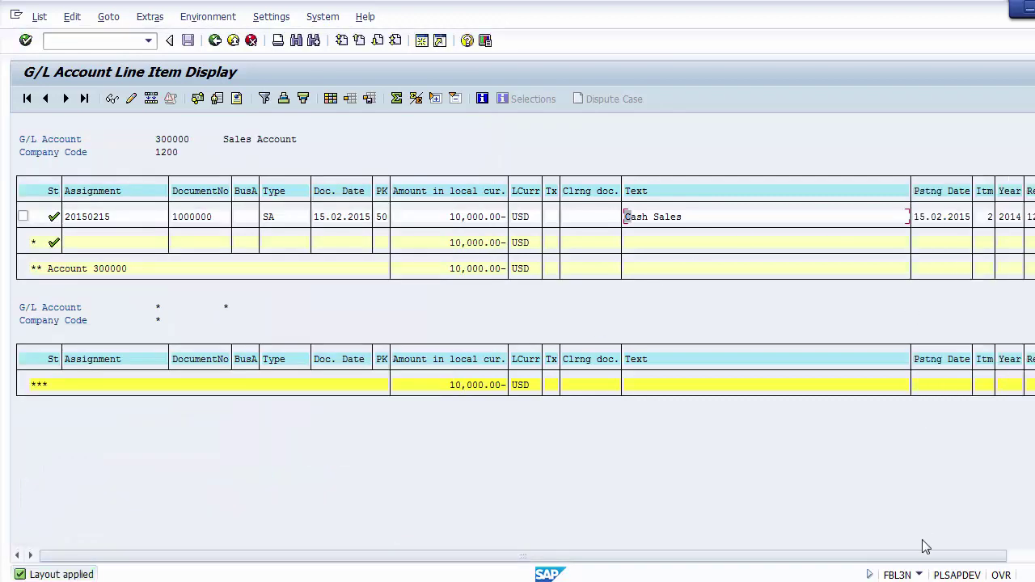
Examine the posting date, line item number, fiscal year and reference of the Cash Sales line item.
{"action": "left_click_drag", "start_coordinate": [940, 555], "coordinate": [987, 552]}
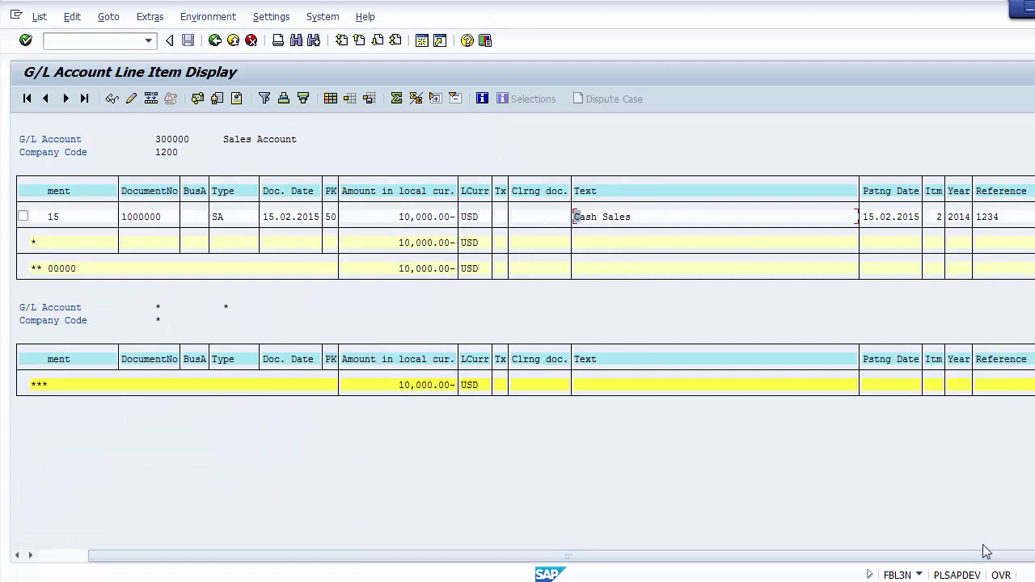
{"action": "left_click", "coordinate": [887, 192]}
{"action": "left_click", "coordinate": [883, 217]}
{"action": "key", "text": "Right"}
{"action": "key", "text": "Right"}
{"action": "key", "text": "Right"}
{"action": "left_click", "coordinate": [940, 221]}
{"action": "left_click", "coordinate": [912, 220]}
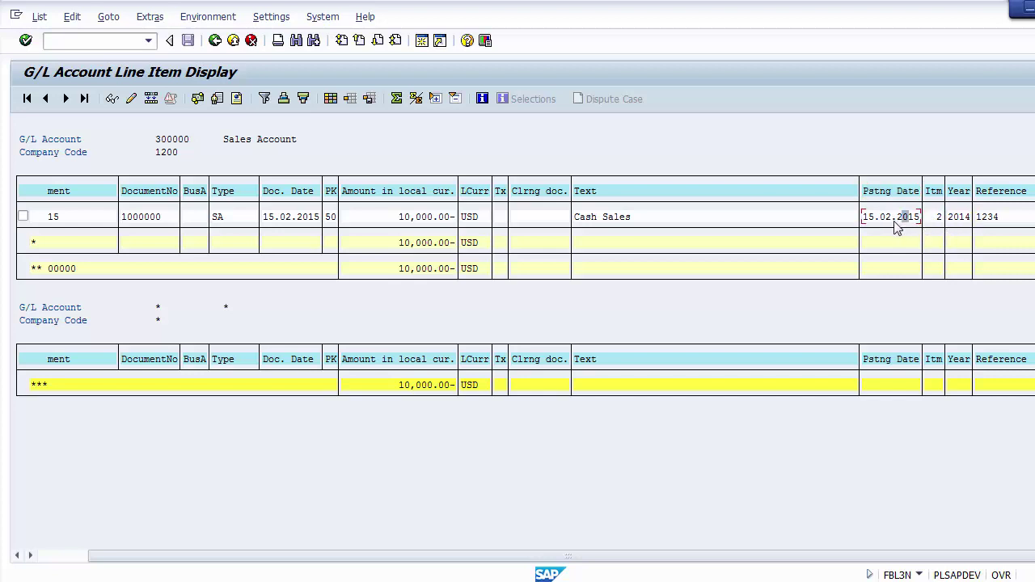
{"action": "left_click", "coordinate": [883, 217]}
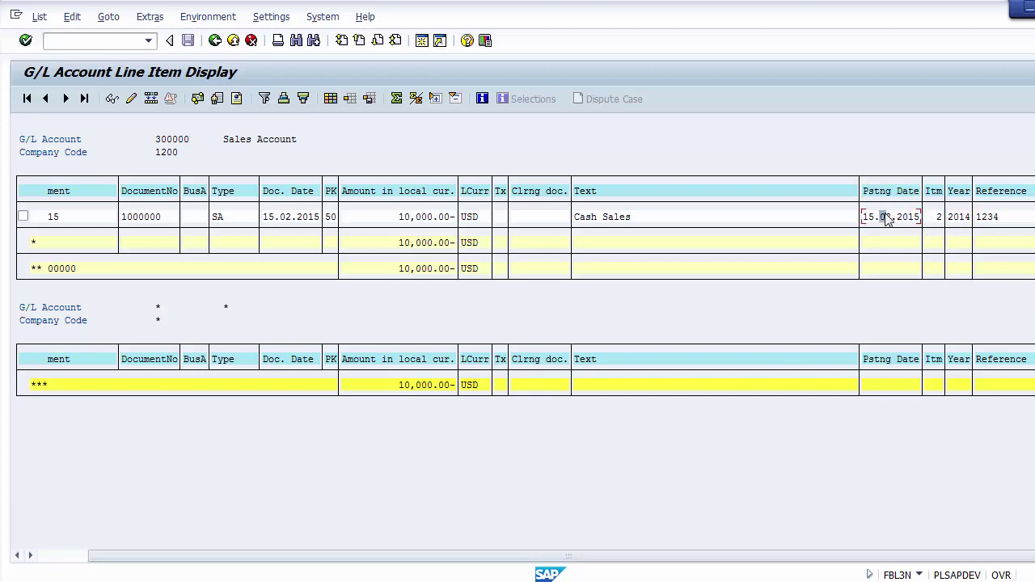
{"action": "left_click", "coordinate": [960, 218]}
{"action": "left_click", "coordinate": [985, 218]}
Return to the line item selection and set company code 1000 and G/L account 100000.
{"action": "left_click", "coordinate": [215, 42]}
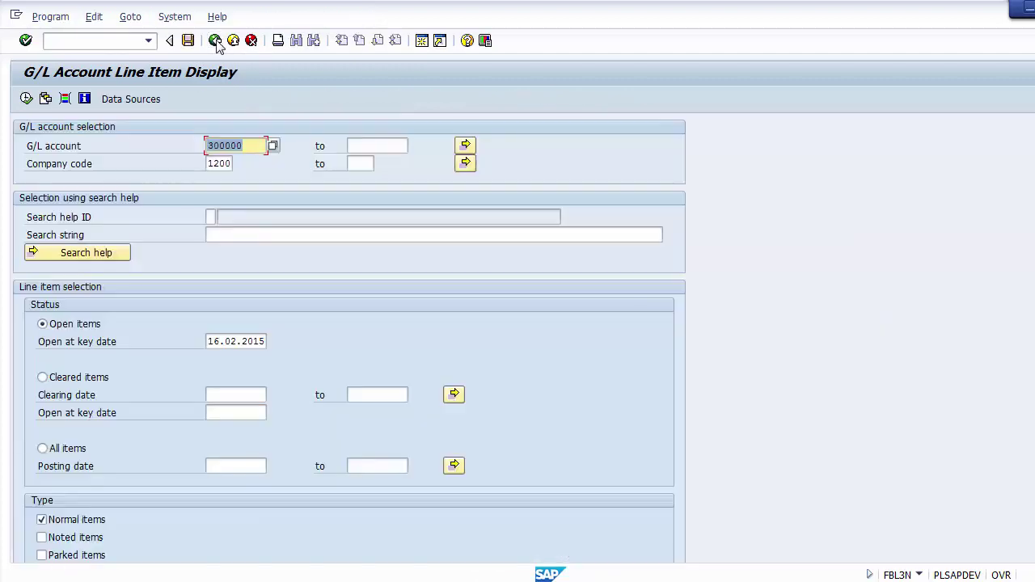
{"action": "left_click", "coordinate": [217, 164]}
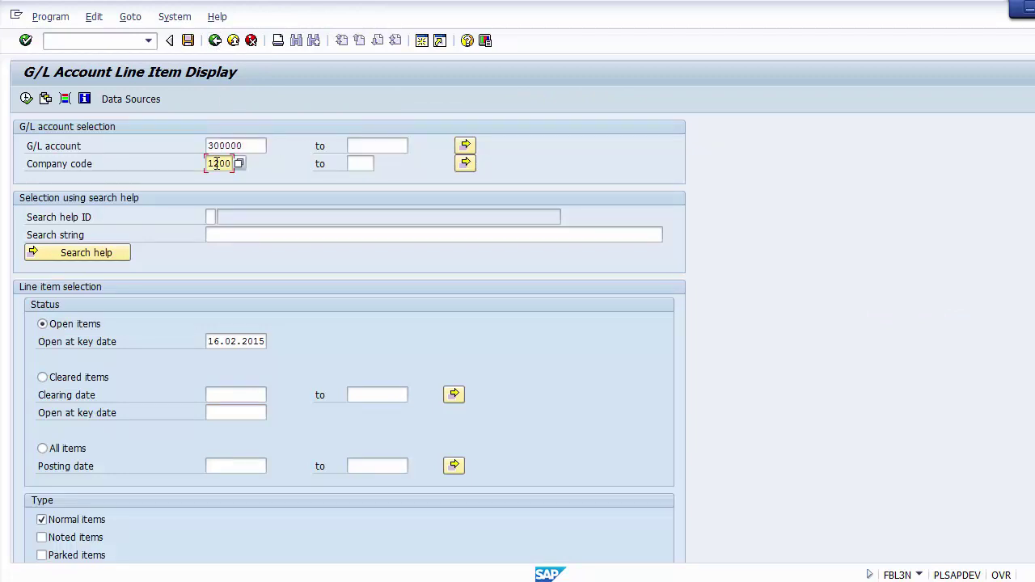
{"action": "type", "text": "0"}
{"action": "left_click", "coordinate": [253, 145]}
{"action": "key", "text": "BackSpace"}
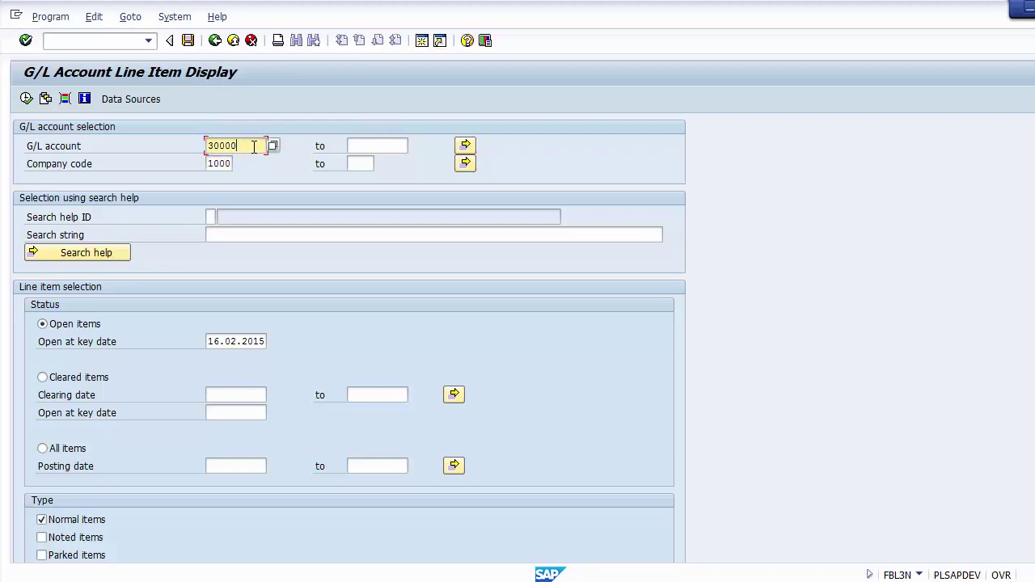
{"action": "key", "text": "BackSpace"}
{"action": "key", "text": "BackSpace"}
{"action": "key", "text": "BackSpace"}
{"action": "key", "text": "BackSpace"}
{"action": "key", "text": "BackSpace"}
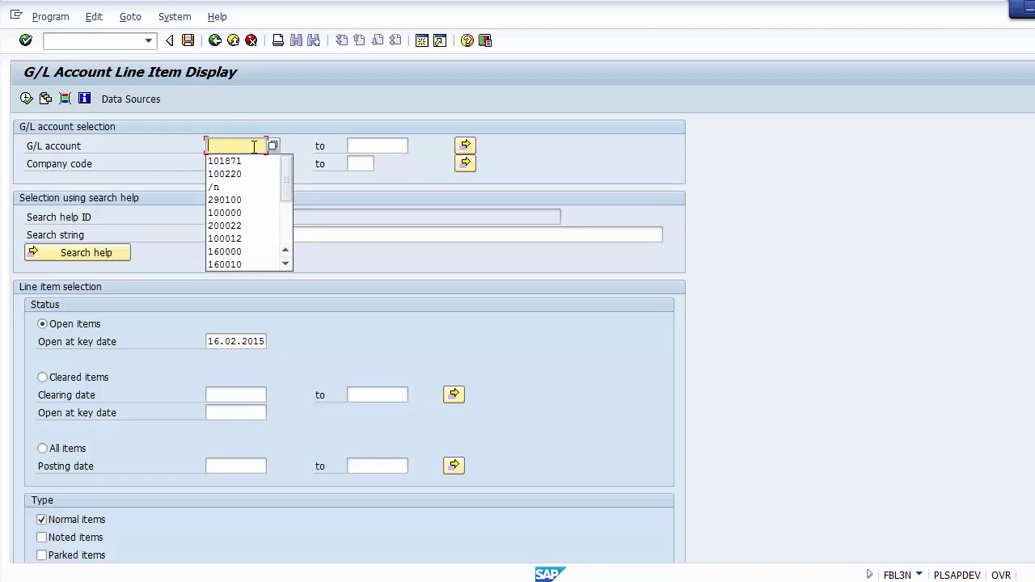
{"action": "type", "text": "100000"}
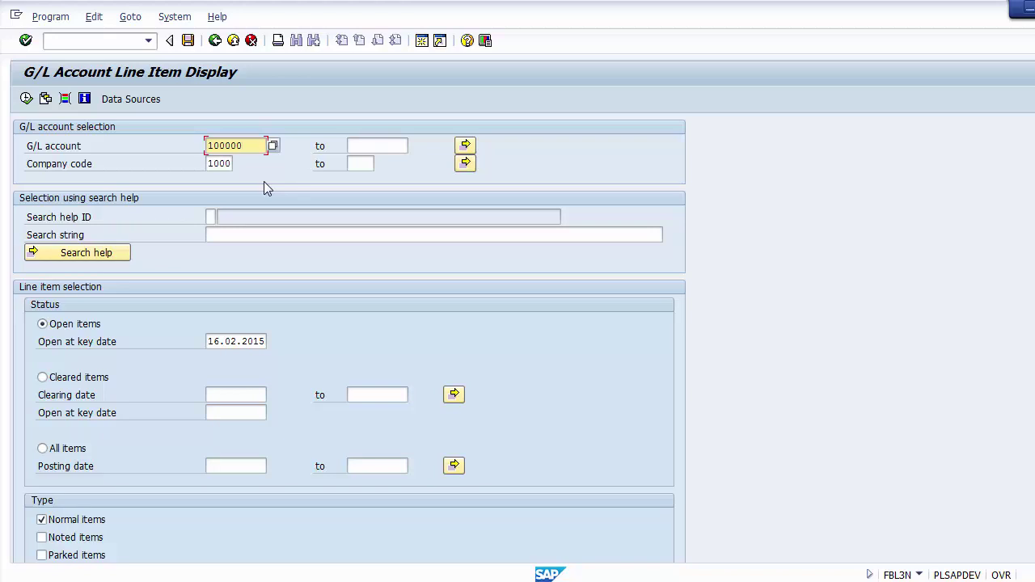
Check the G/L account and company code entries and run the line item display.
{"action": "mouse_move", "coordinate": [209, 163]}
{"action": "left_mouse_down"}
{"action": "mouse_move", "coordinate": [233, 163]}
{"action": "mouse_move", "coordinate": [208, 146]}
{"action": "left_mouse_up"}
{"action": "left_click", "coordinate": [247, 145]}
{"action": "left_click", "coordinate": [215, 148]}
{"action": "left_click", "coordinate": [26, 99]}
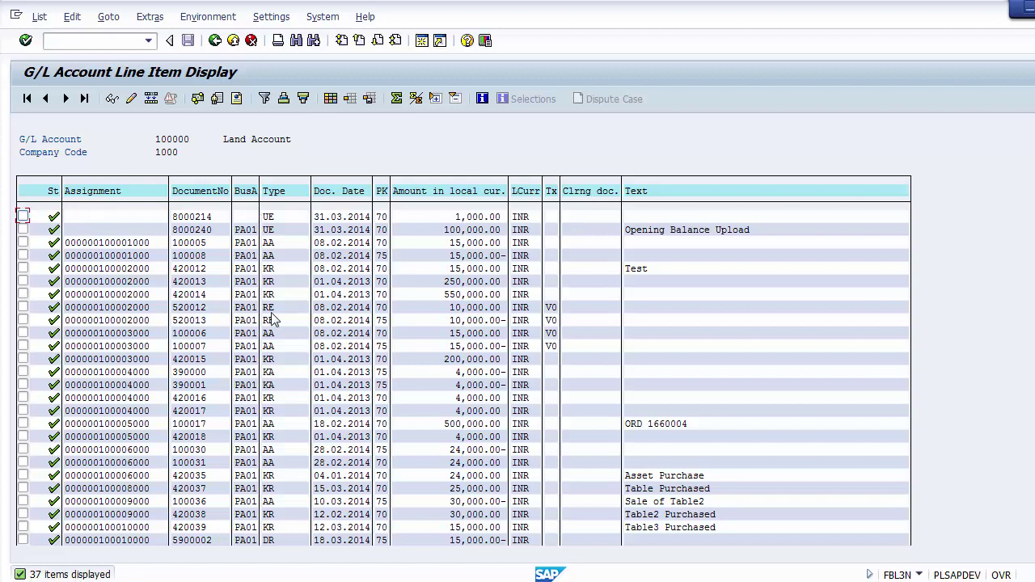
Go through the Land Account items' assignment, document number, business area, type, date, amount, tax code and text.
{"action": "left_click", "coordinate": [102, 245]}
{"action": "left_click", "coordinate": [193, 244]}
{"action": "left_click", "coordinate": [194, 332]}
{"action": "left_click", "coordinate": [245, 230]}
{"action": "left_click", "coordinate": [246, 333]}
{"action": "left_click", "coordinate": [273, 296]}
{"action": "left_click", "coordinate": [271, 308]}
{"action": "left_click", "coordinate": [327, 217]}
{"action": "left_click", "coordinate": [462, 269]}
{"action": "left_click", "coordinate": [466, 372]}
{"action": "left_click", "coordinate": [551, 346]}
{"action": "left_click", "coordinate": [644, 477]}
{"action": "left_click", "coordinate": [647, 501]}
Add the hidden fields Posting Date, Fiscal Year and Profit Center to the line item layout and apply it.
{"action": "left_click", "coordinate": [331, 98]}
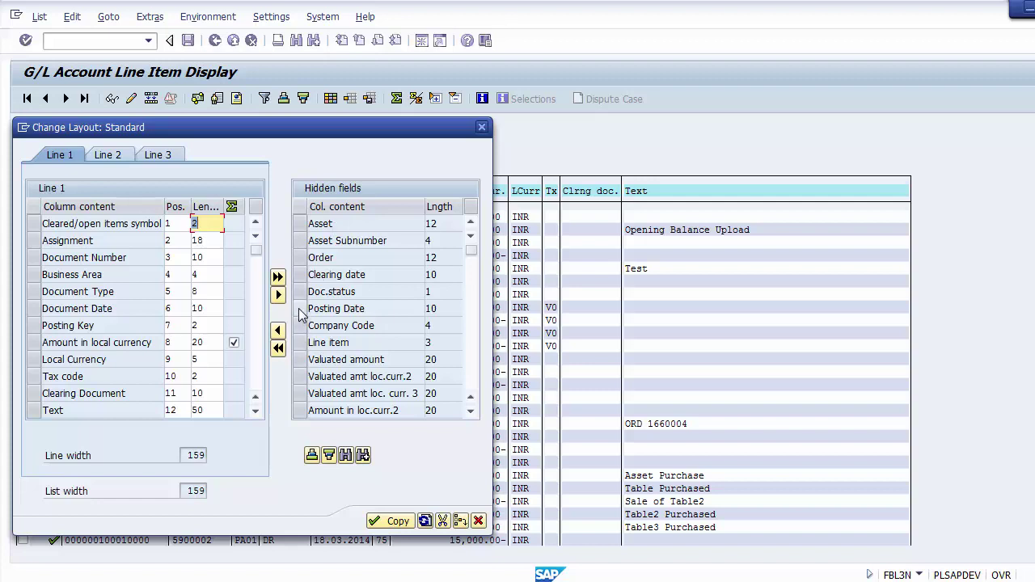
{"action": "left_click", "coordinate": [300, 308]}
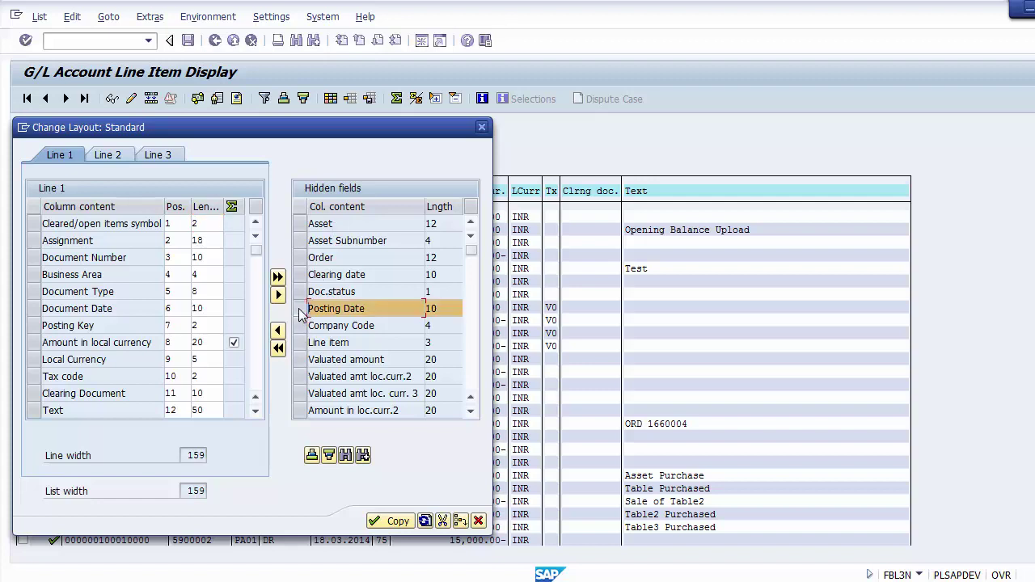
{"action": "left_click", "coordinate": [470, 382]}
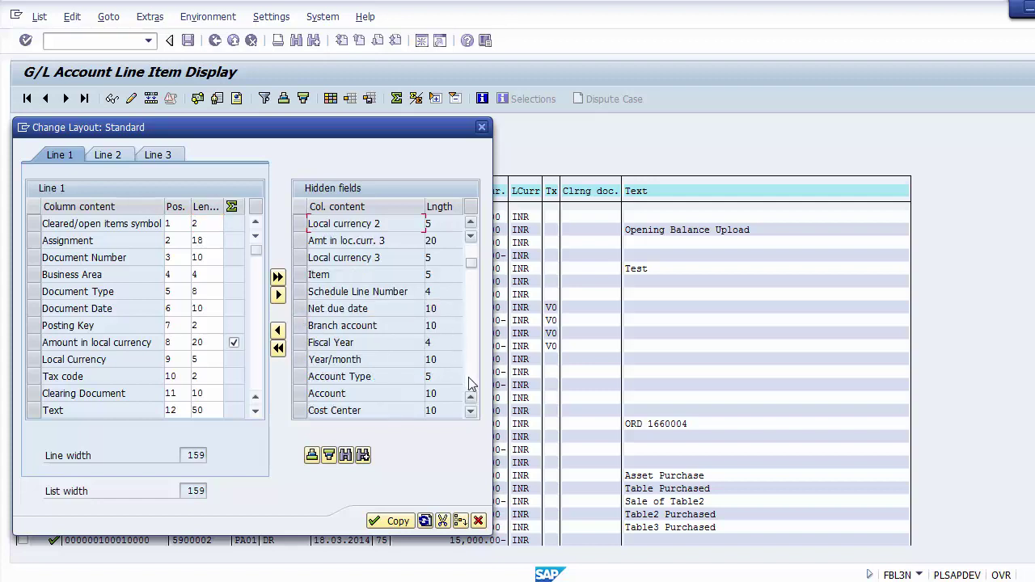
{"action": "left_click", "coordinate": [298, 343]}
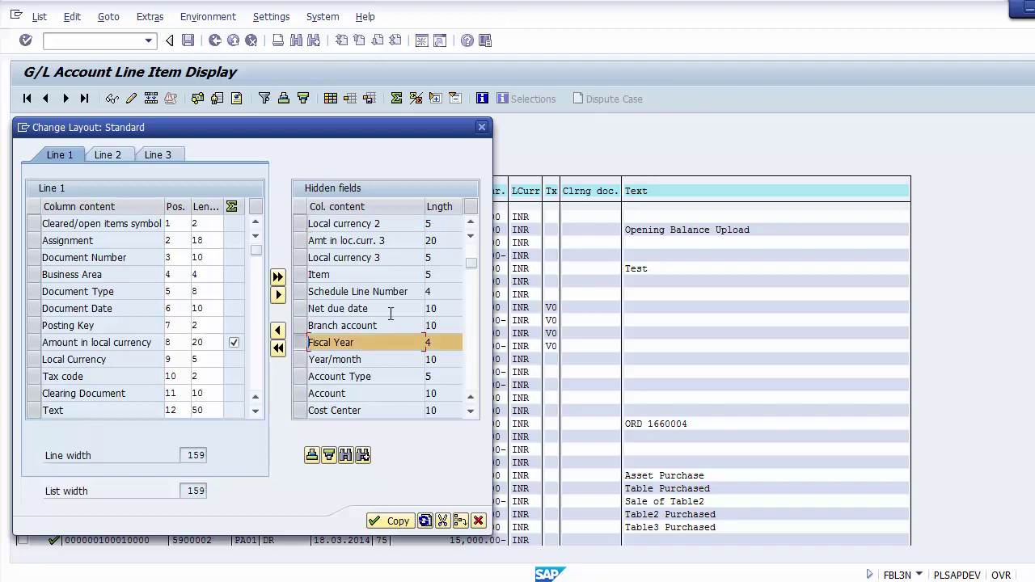
{"action": "left_click", "coordinate": [472, 376]}
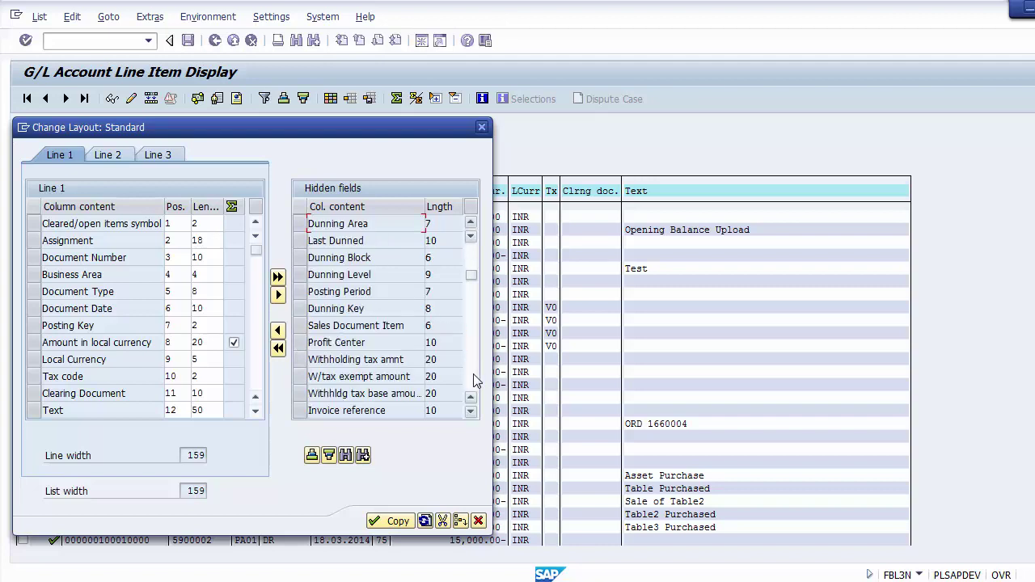
{"action": "left_click", "coordinate": [475, 382]}
{"action": "scroll", "coordinate": [476, 261], "scroll_direction": "up", "scroll_amount": 4}
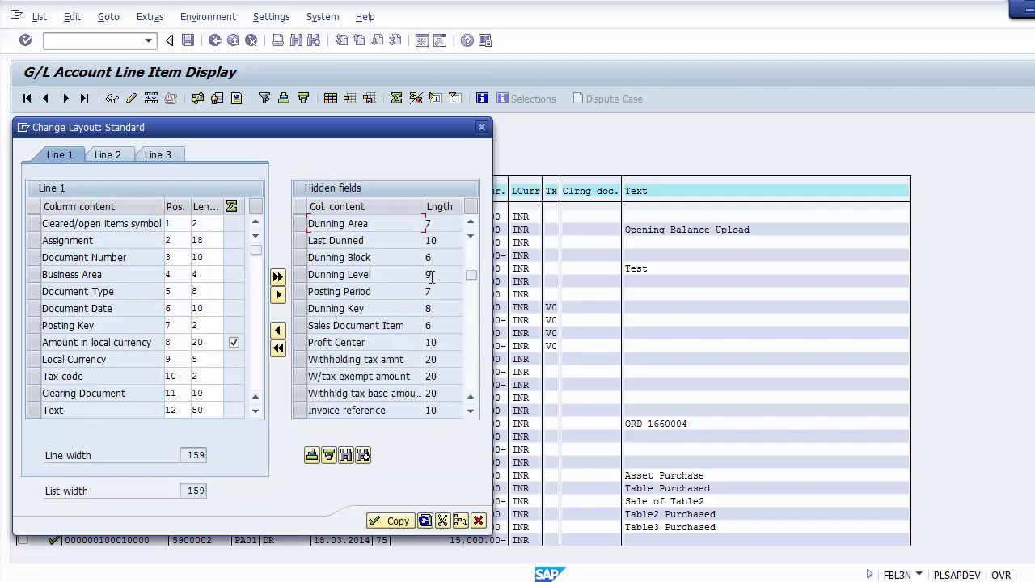
{"action": "left_click", "coordinate": [299, 343]}
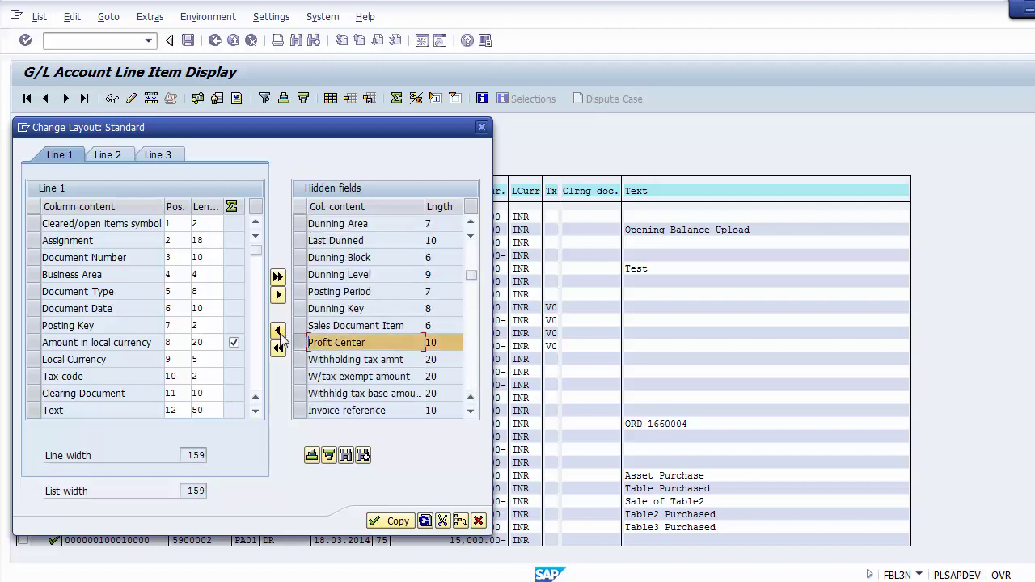
{"action": "left_click", "coordinate": [278, 331]}
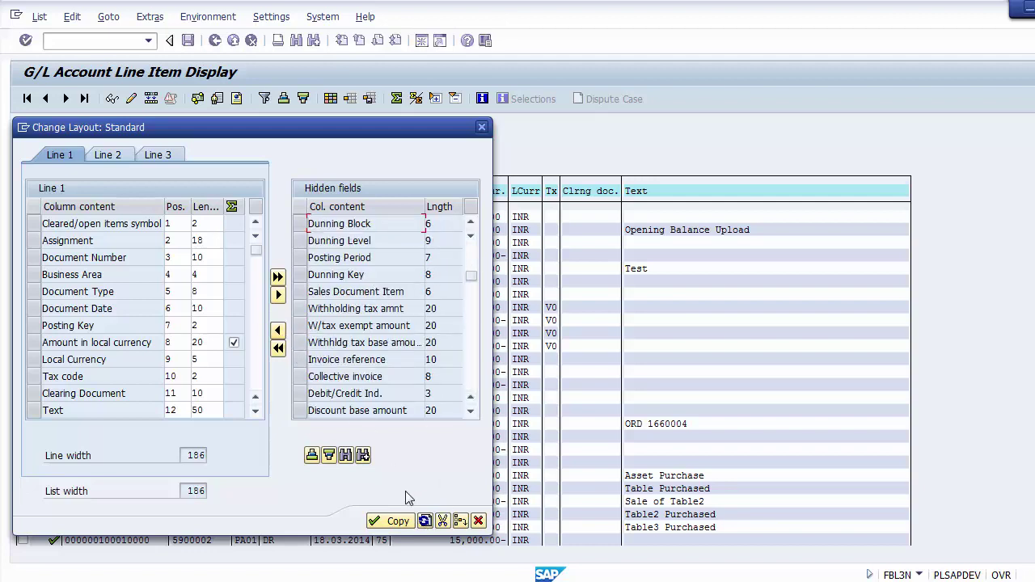
{"action": "left_click", "coordinate": [392, 521]}
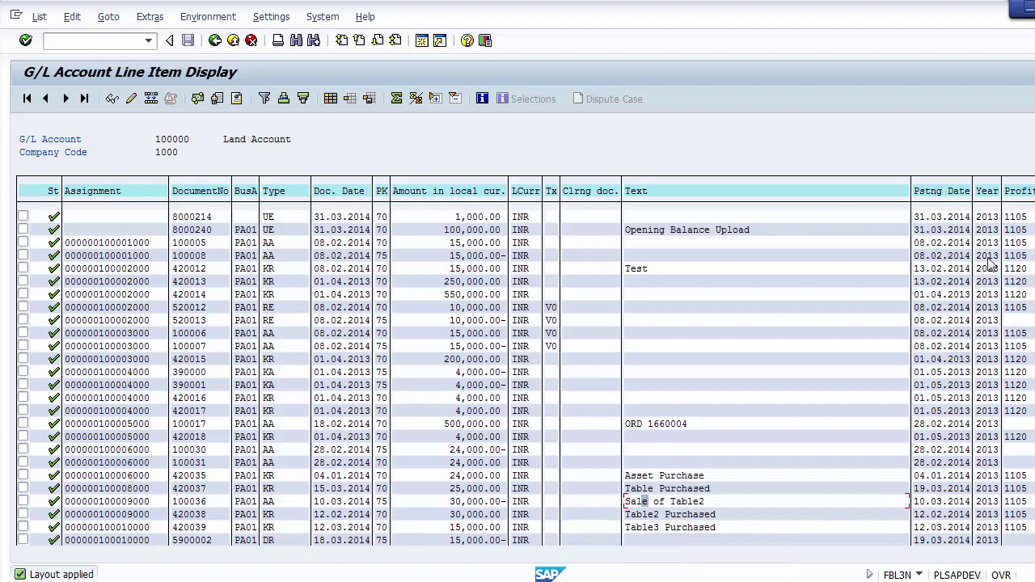
Review the fiscal year and profit center of the Land Account items, and return to the SAP Easy Access screen.
{"action": "left_click", "coordinate": [994, 217]}
{"action": "key", "text": "Page_Down"}
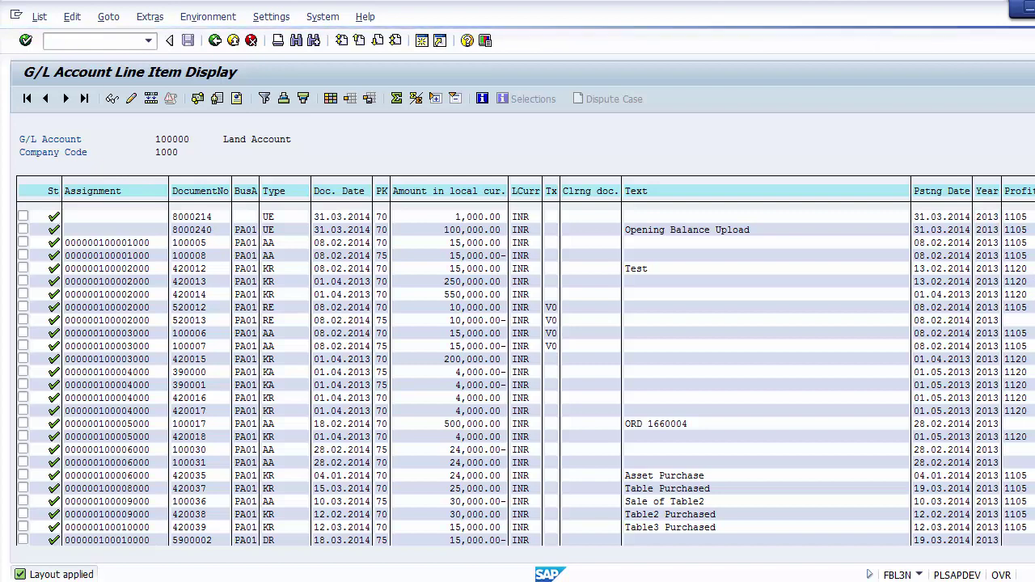
{"action": "left_click", "coordinate": [988, 321]}
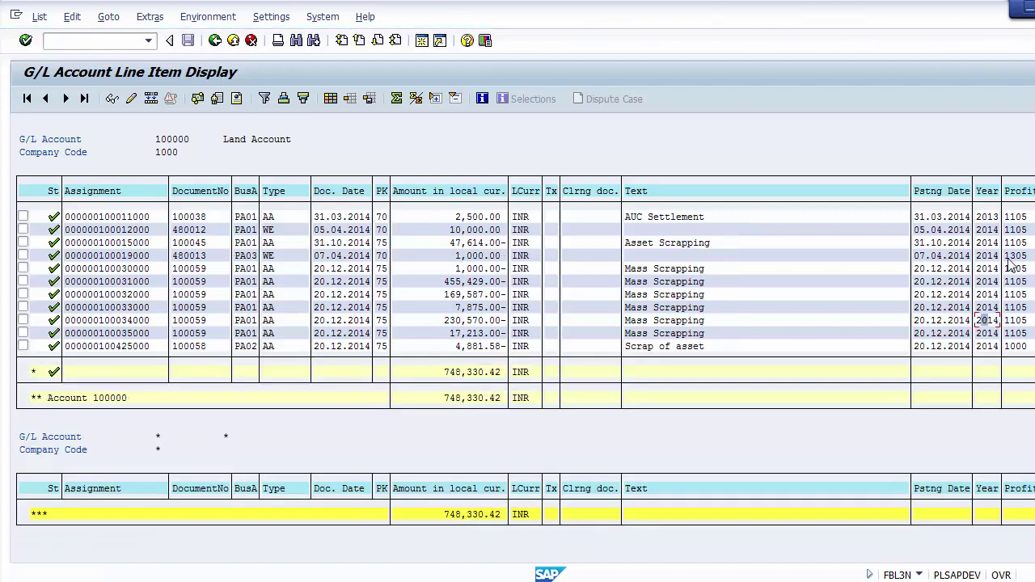
{"action": "left_click", "coordinate": [1017, 333]}
{"action": "left_click", "coordinate": [215, 40]}
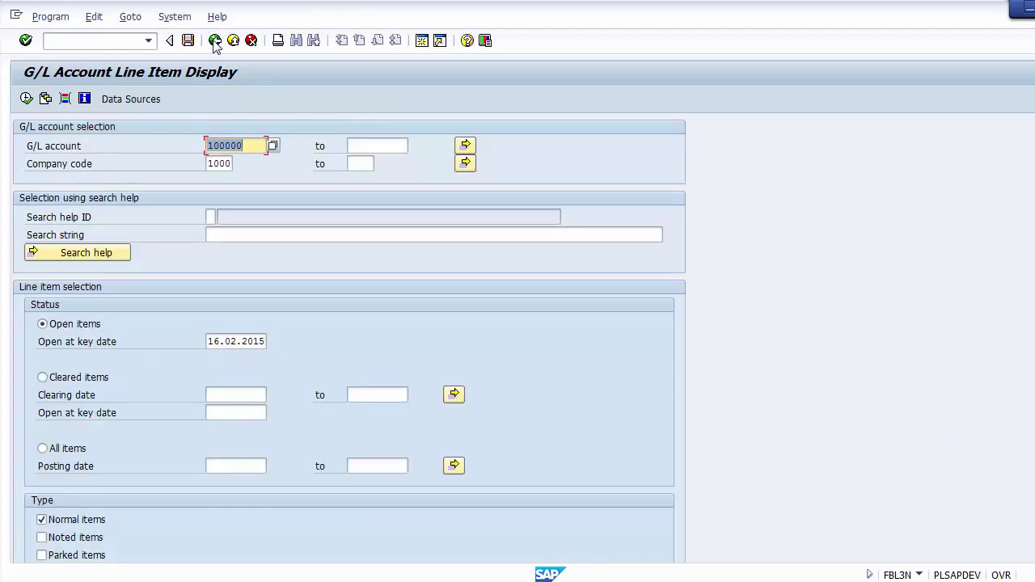
{"action": "left_click", "coordinate": [215, 40]}
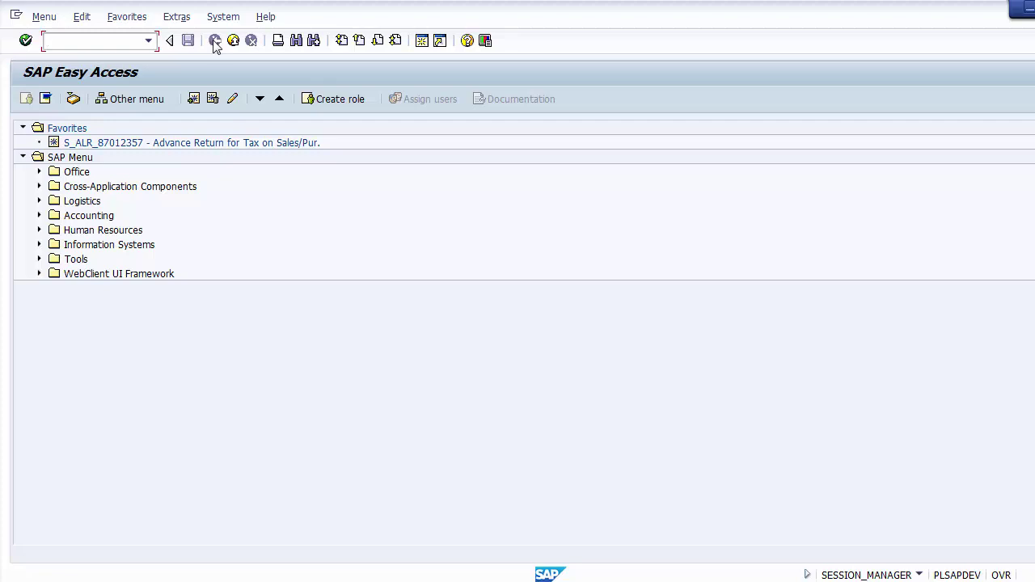
Switch to the PowerPoint presentation and highlight transaction code FAGLL03 on the GL Line Items Display slide.
{"action": "key", "text": "alt+Tab"}
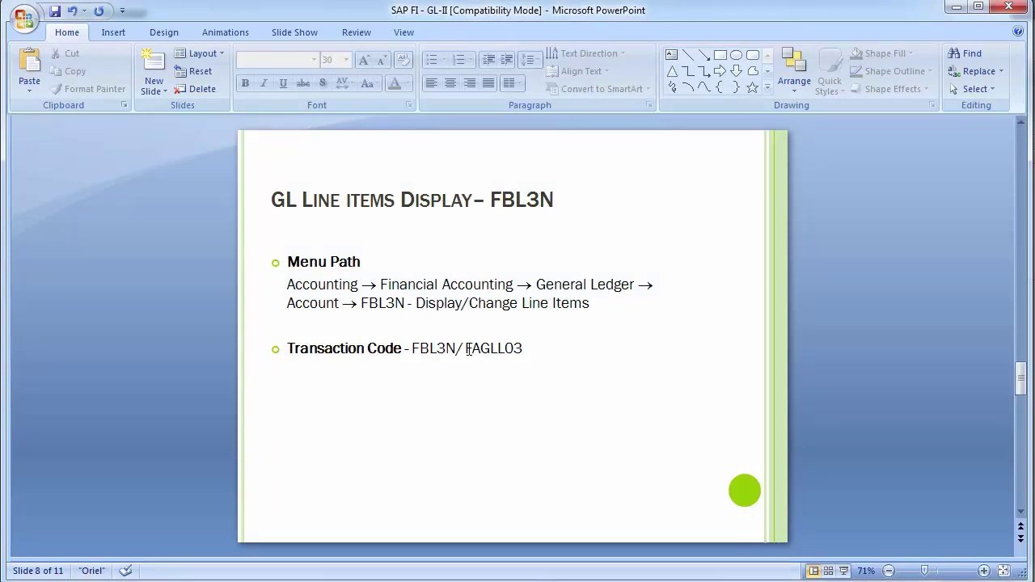
{"action": "left_click_drag", "start_coordinate": [466, 349], "coordinate": [526, 349]}
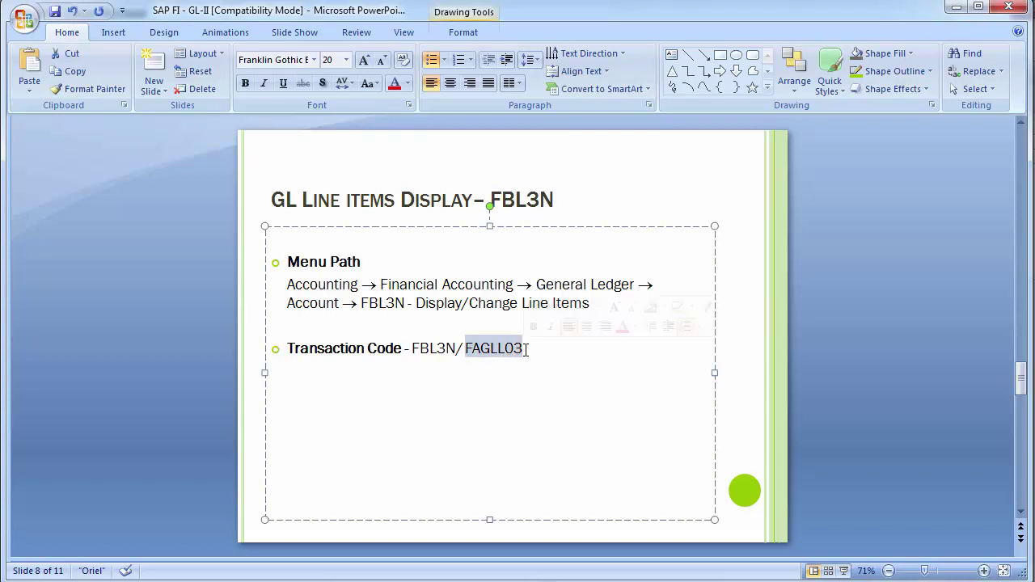
{"action": "left_click", "coordinate": [212, 320]}
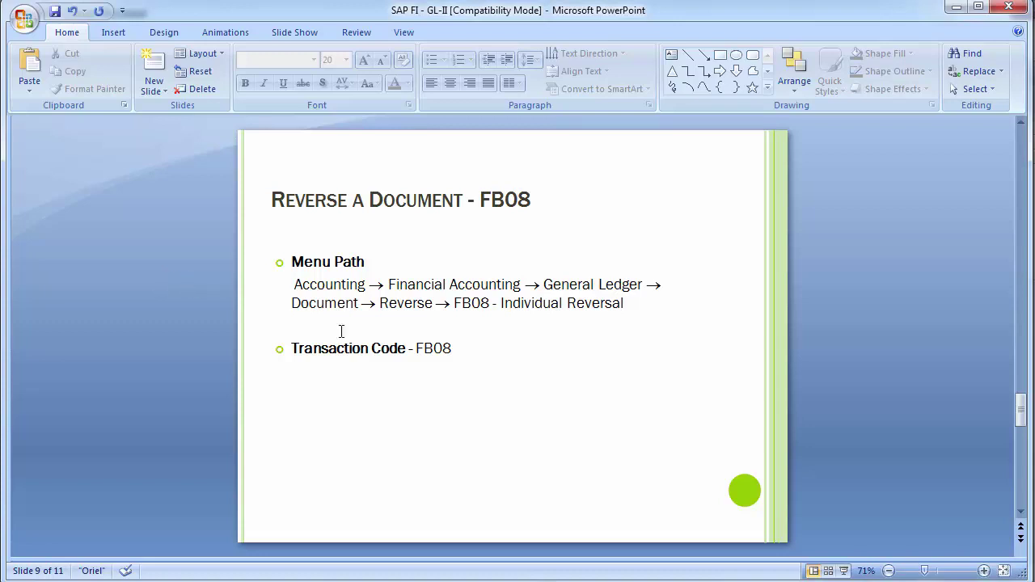
Switch back to SAP and start transaction FB08 to reverse a document.
{"action": "mouse_move", "coordinate": [436, 578]}
{"action": "left_click", "coordinate": [494, 529]}
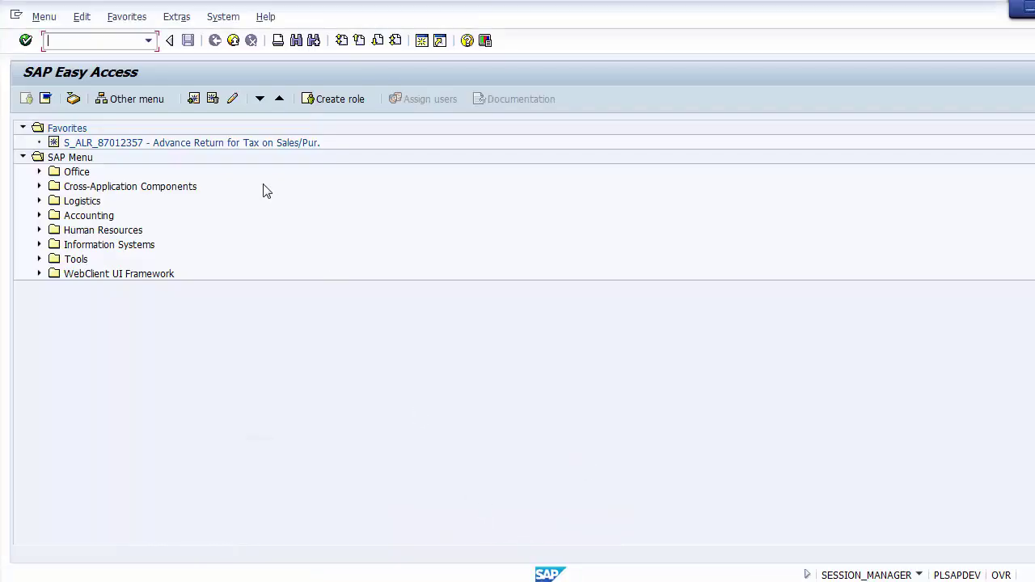
{"action": "type", "text": "FB08"}
{"action": "key", "text": "Return"}
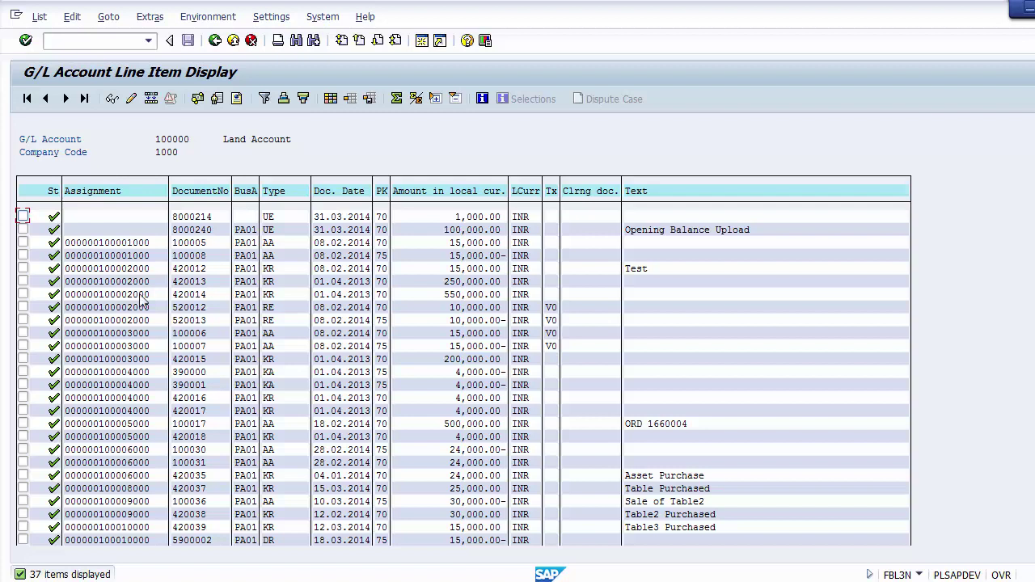
Copy document number 100030 from the Land Account line item list into the document number of the reversal header.
{"action": "left_click", "coordinate": [176, 451]}
{"action": "key", "text": "ctrl+y"}
{"action": "left_click_drag", "start_coordinate": [172, 444], "coordinate": [210, 454]}
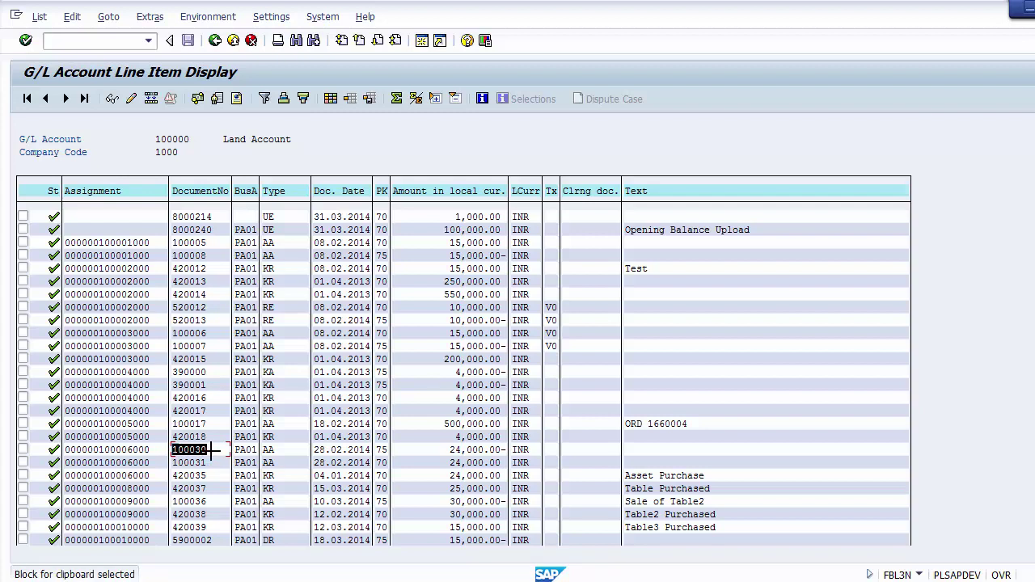
{"action": "key", "text": "ctrl+c"}
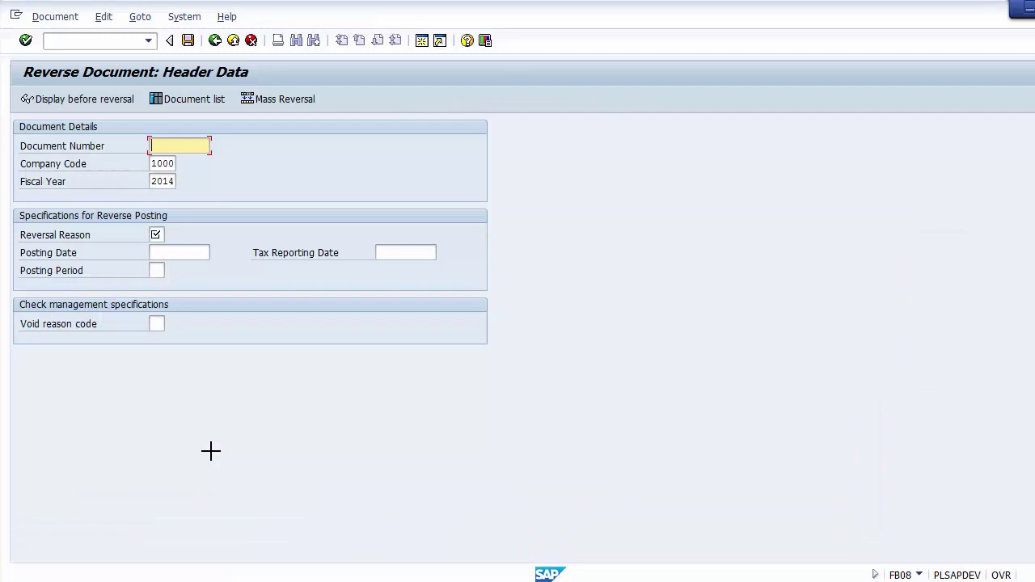
{"action": "key", "text": "ctrl+v"}
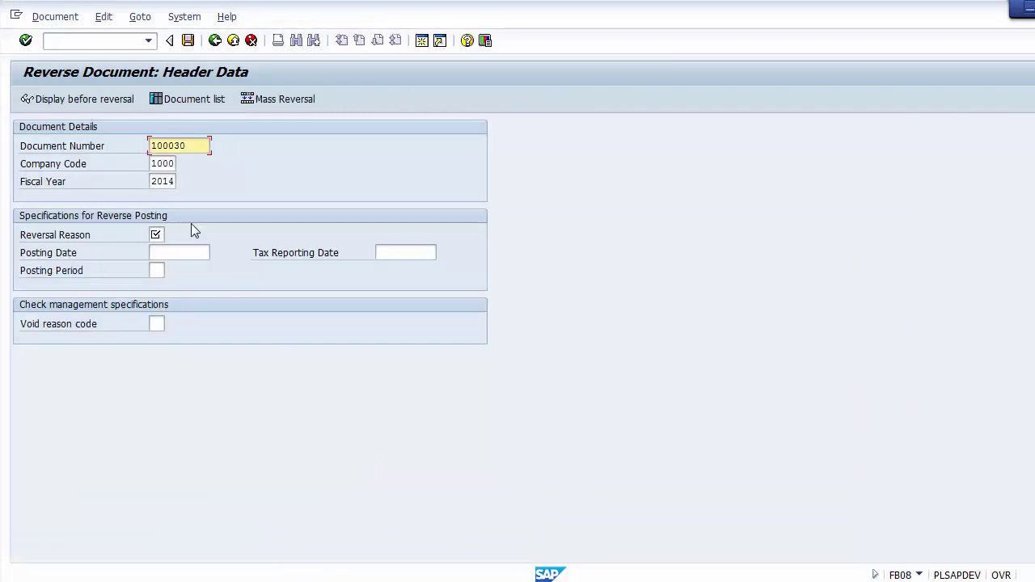
Set the fiscal year of the document being reversed to 2013.
{"action": "key", "text": "Tab"}
{"action": "key", "text": "Tab"}
{"action": "key", "text": "BackSpace"}
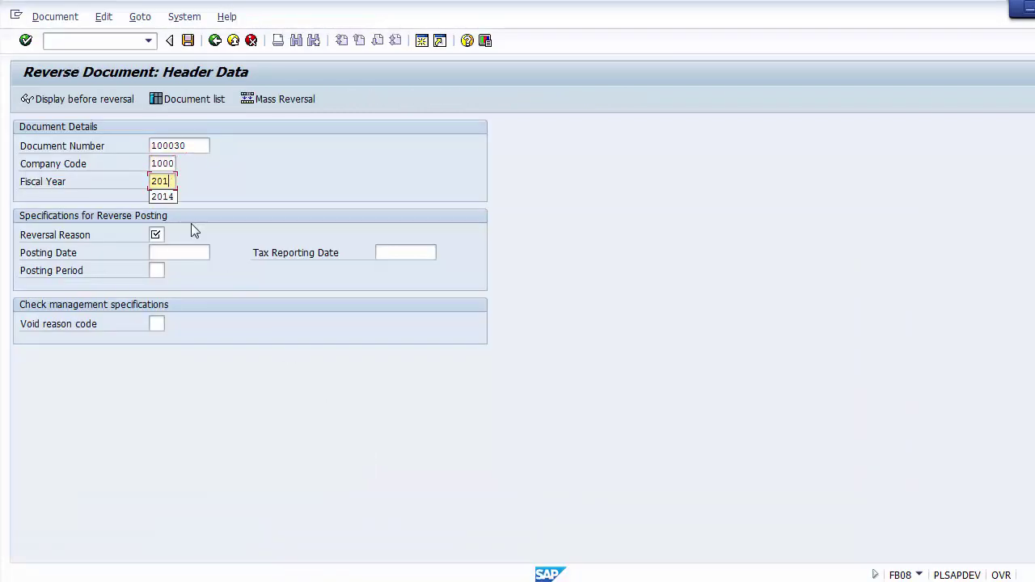
{"action": "type", "text": "3"}
Check the document number, company code and fiscal year entered in the reversal header.
{"action": "left_click_drag", "start_coordinate": [199, 146], "coordinate": [146, 148]}
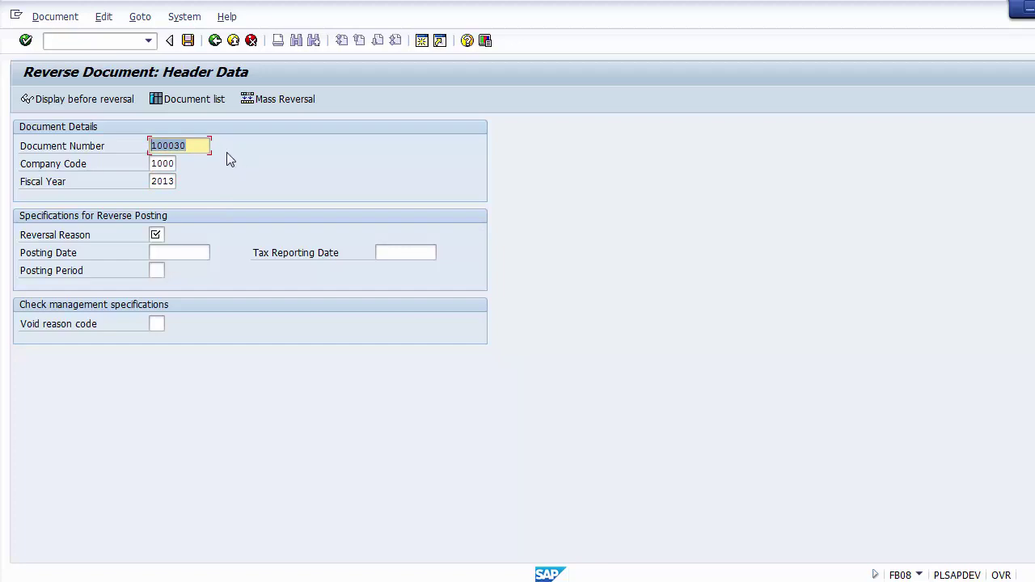
{"action": "left_click", "coordinate": [204, 147]}
{"action": "left_click", "coordinate": [172, 163]}
{"action": "left_click", "coordinate": [171, 181]}
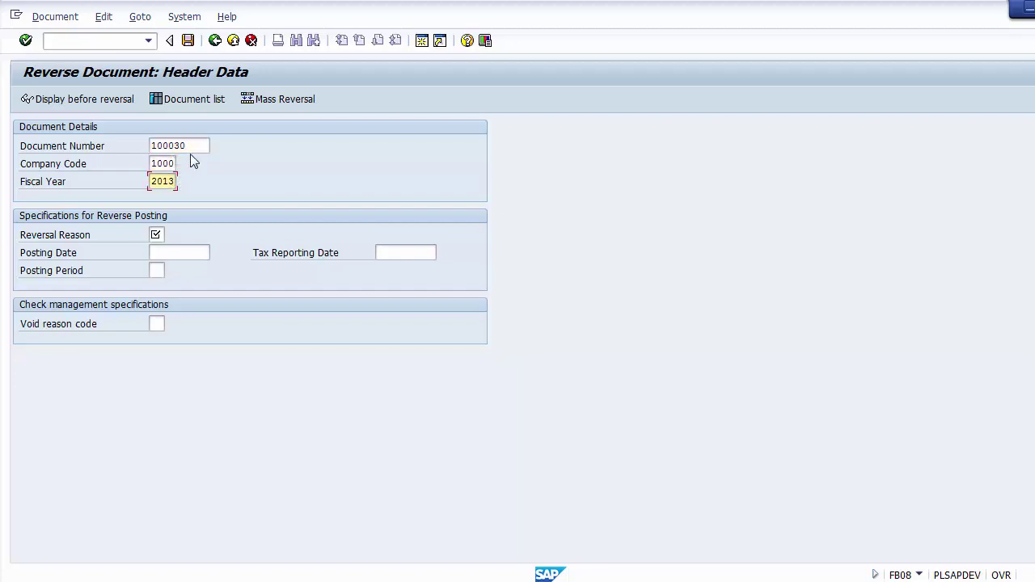
{"action": "left_click", "coordinate": [194, 145]}
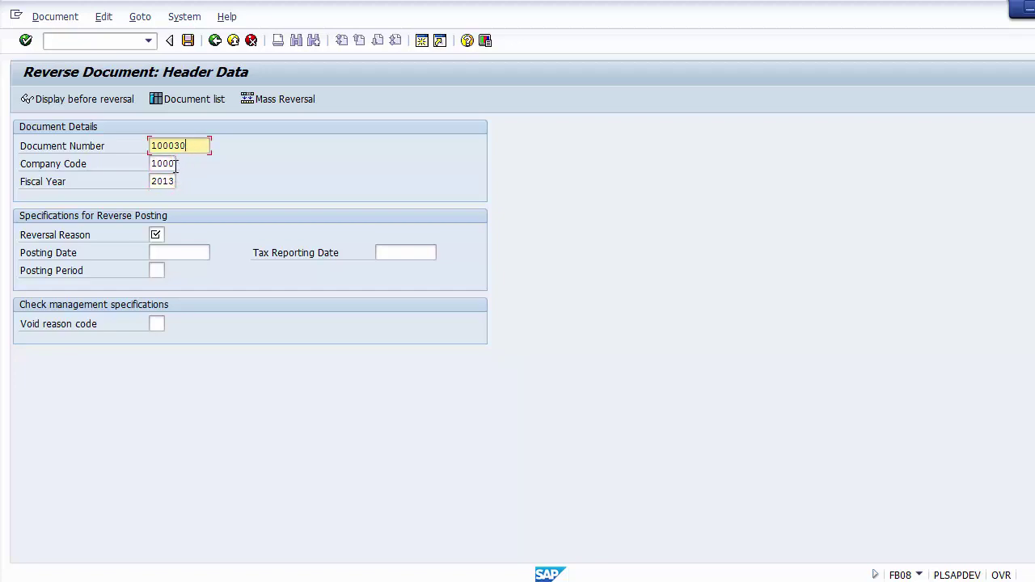
{"action": "left_click", "coordinate": [176, 164]}
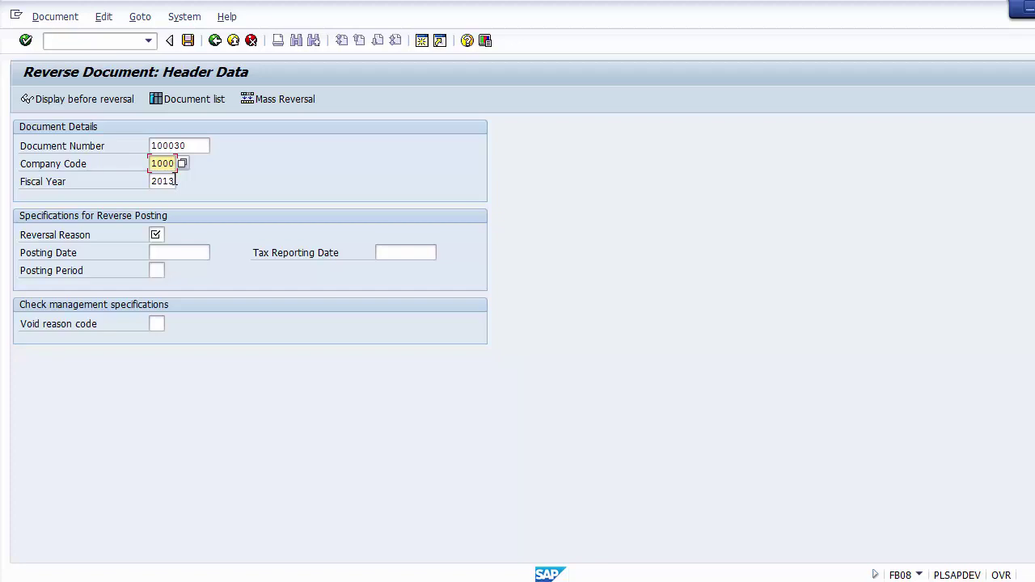
Set the reversal reason to 02, Reversal in closed period, from the list of possible reasons.
{"action": "left_click", "coordinate": [175, 184]}
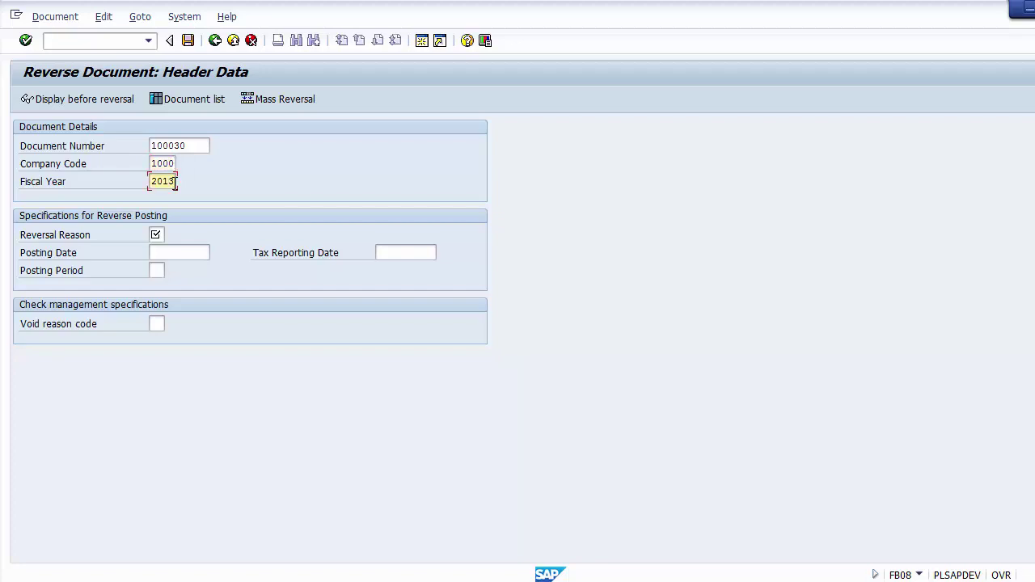
{"action": "left_click", "coordinate": [158, 234]}
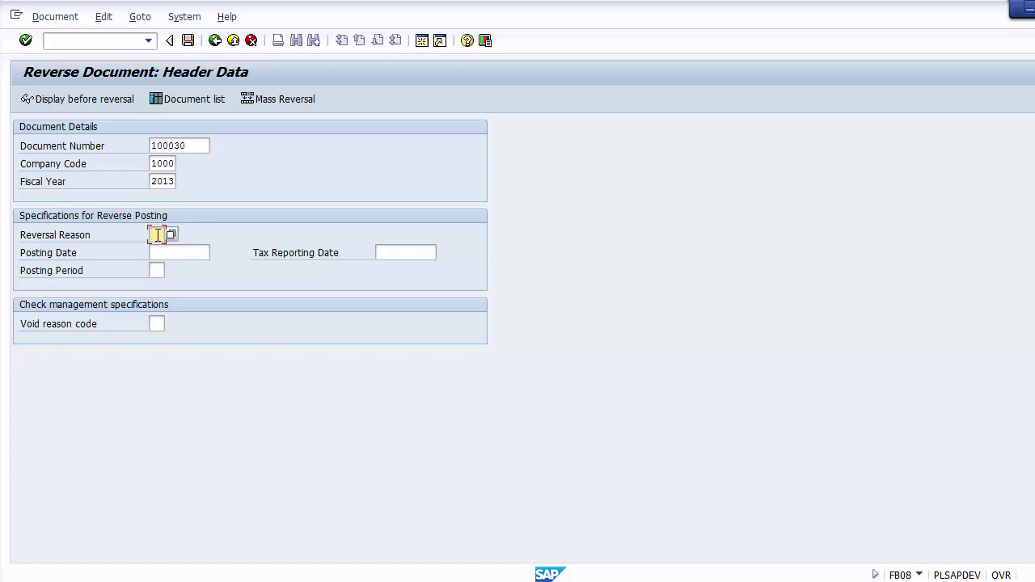
{"action": "key", "text": "F4"}
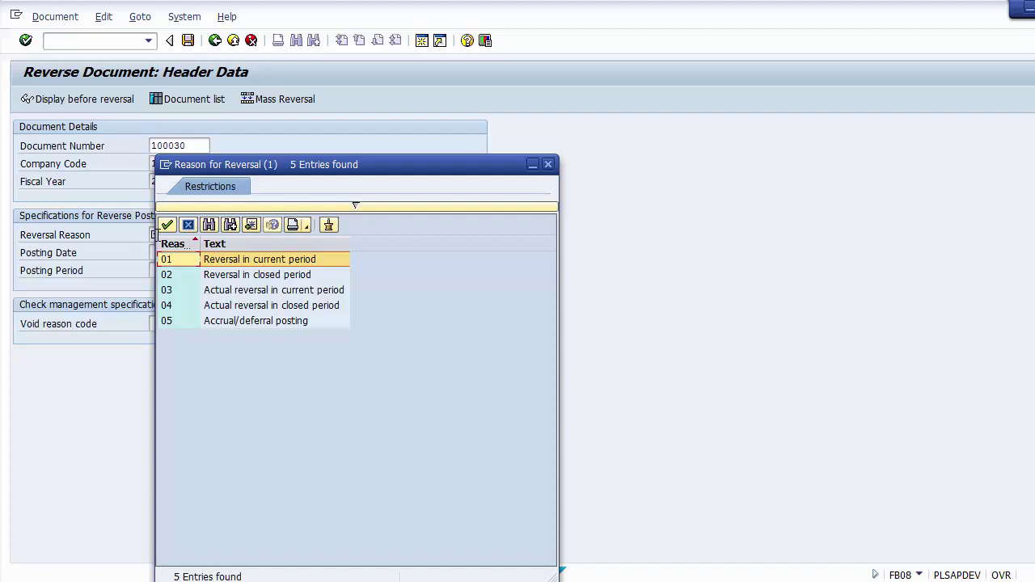
{"action": "left_click", "coordinate": [236, 278]}
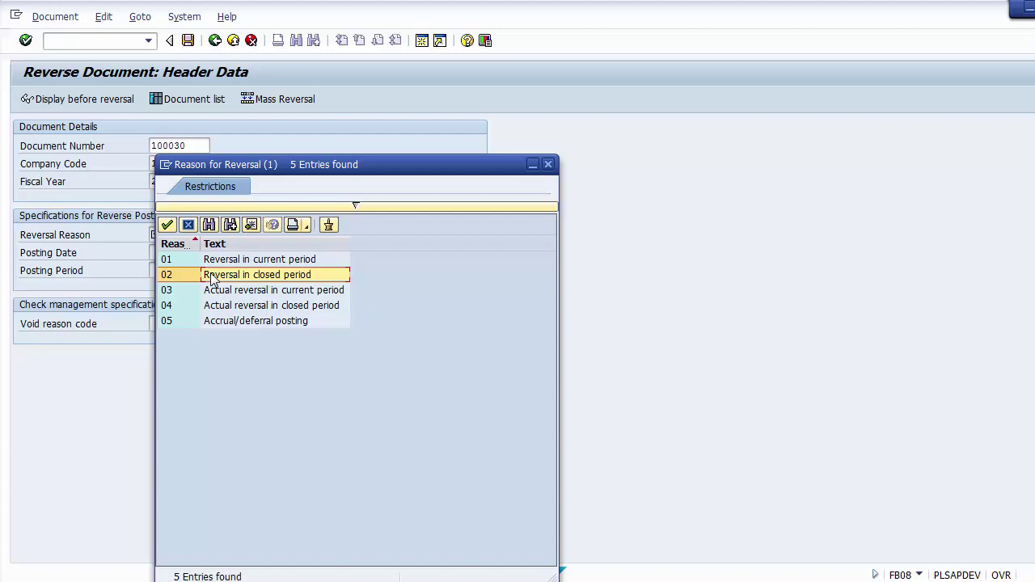
{"action": "double_click", "coordinate": [212, 275]}
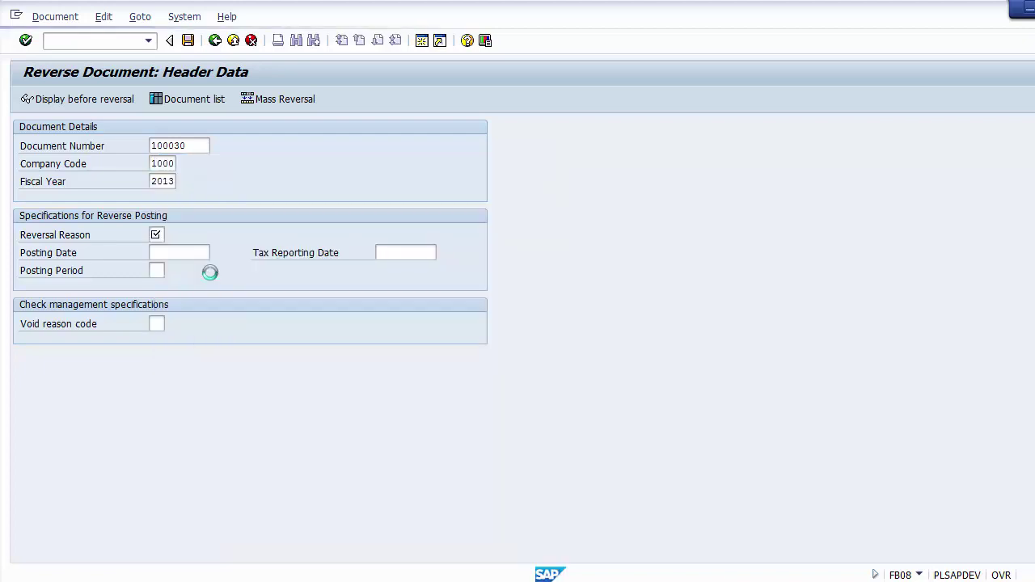
Look up the date of document 100030 in the Land Account line item list and enter 28.02.2014 as the reversal posting date.
{"action": "left_click", "coordinate": [159, 253]}
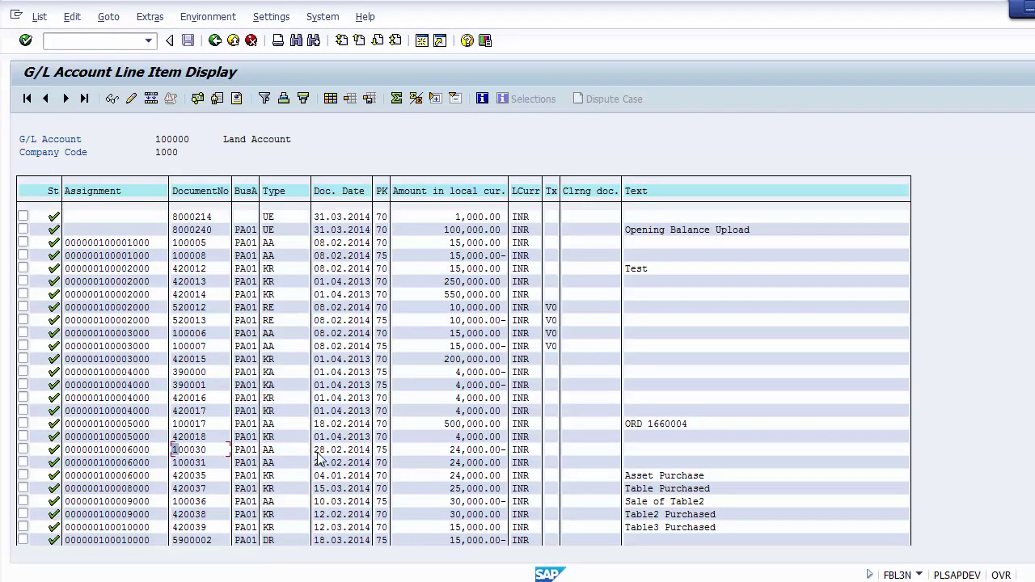
{"action": "key", "text": "alt+Tab"}
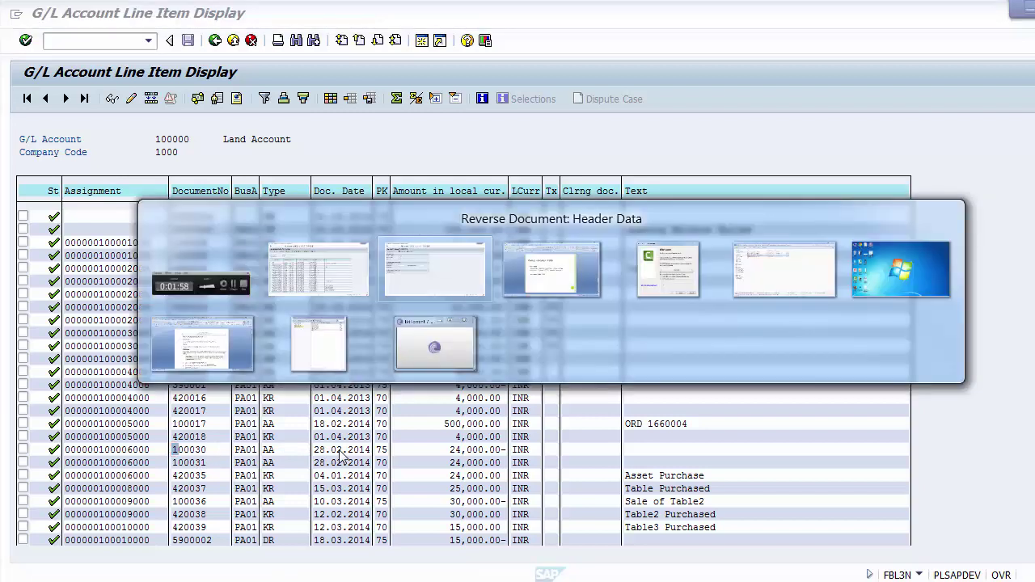
{"action": "type", "text": "2"}
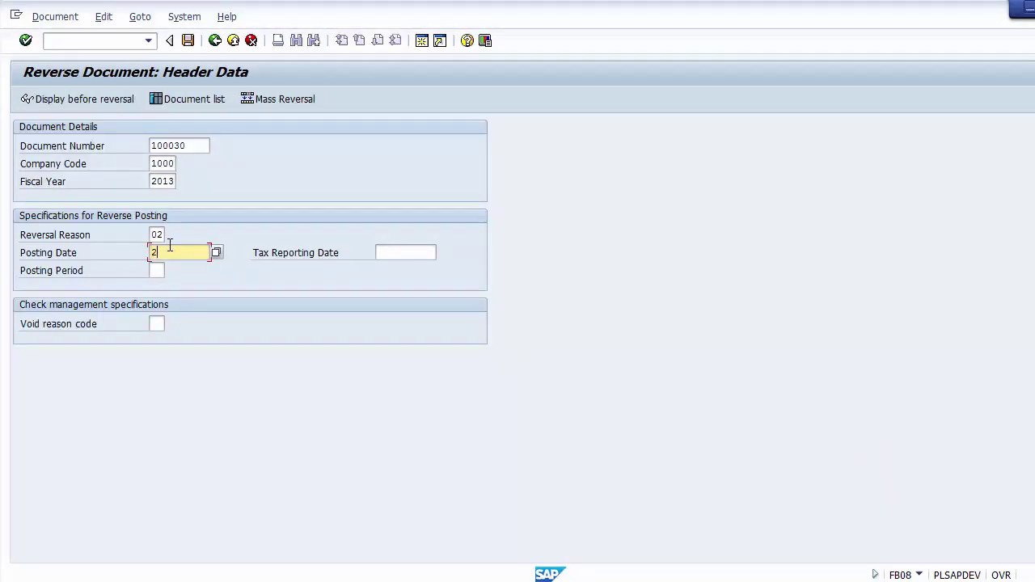
{"action": "type", "text": "8.02.2014"}
{"action": "left_click", "coordinate": [159, 234]}
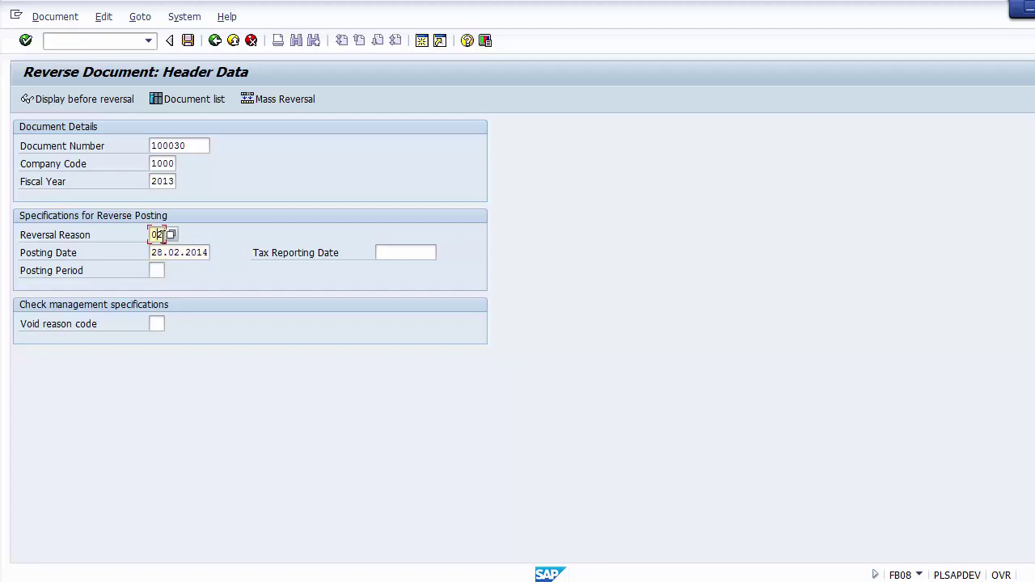
{"action": "left_click", "coordinate": [179, 251]}
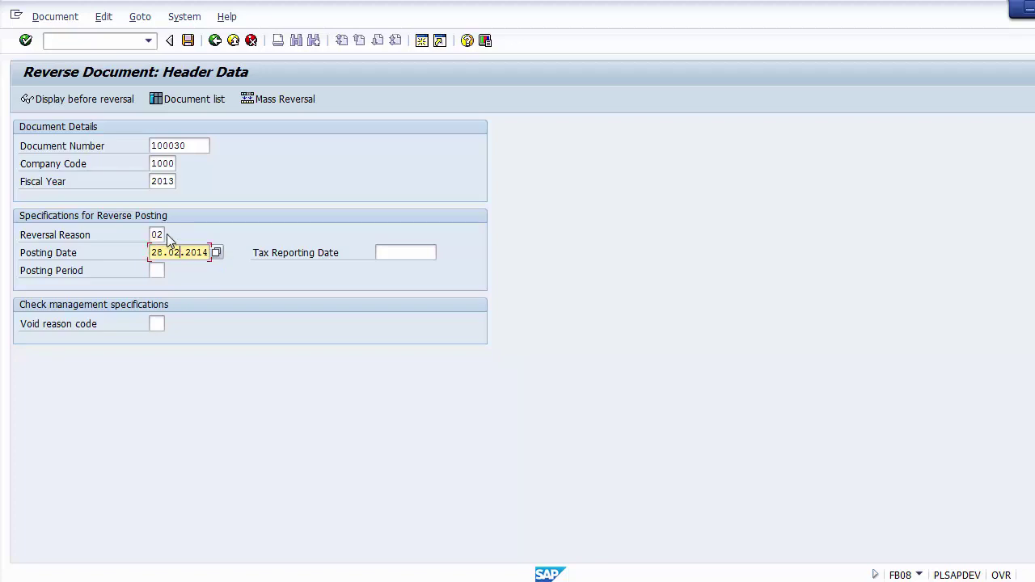
Display document 100030 before reversal, review its asset, clearing and loss line items, and return to the reversal header.
{"action": "left_click", "coordinate": [92, 101]}
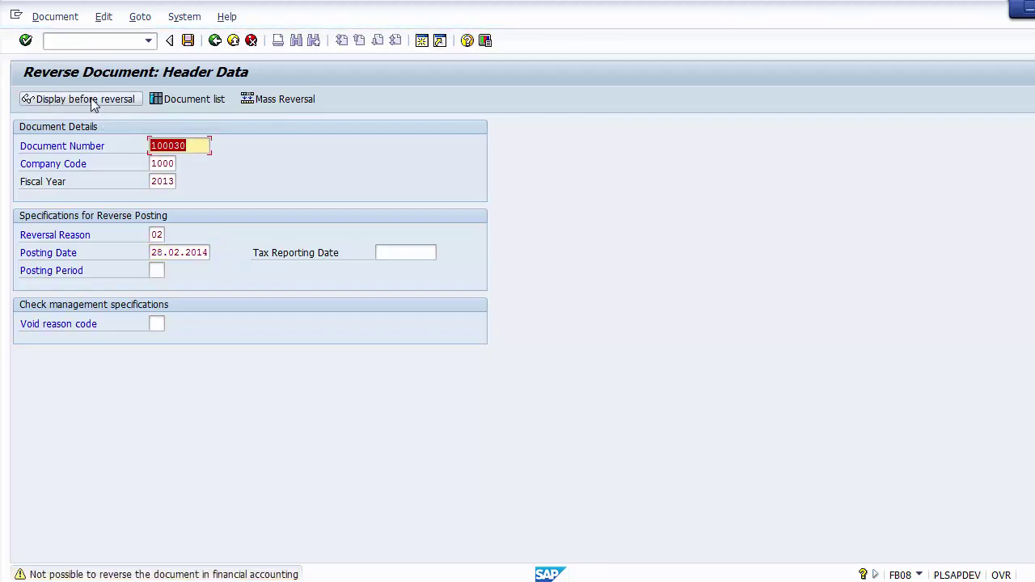
{"action": "left_click", "coordinate": [92, 103]}
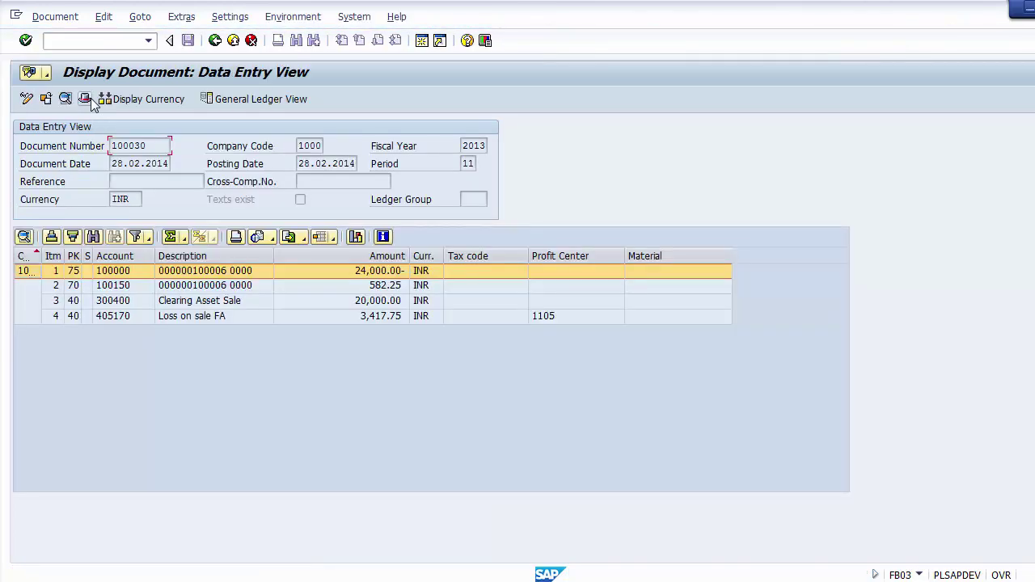
{"action": "left_click", "coordinate": [204, 284]}
{"action": "left_click", "coordinate": [199, 316]}
{"action": "left_click", "coordinate": [198, 300]}
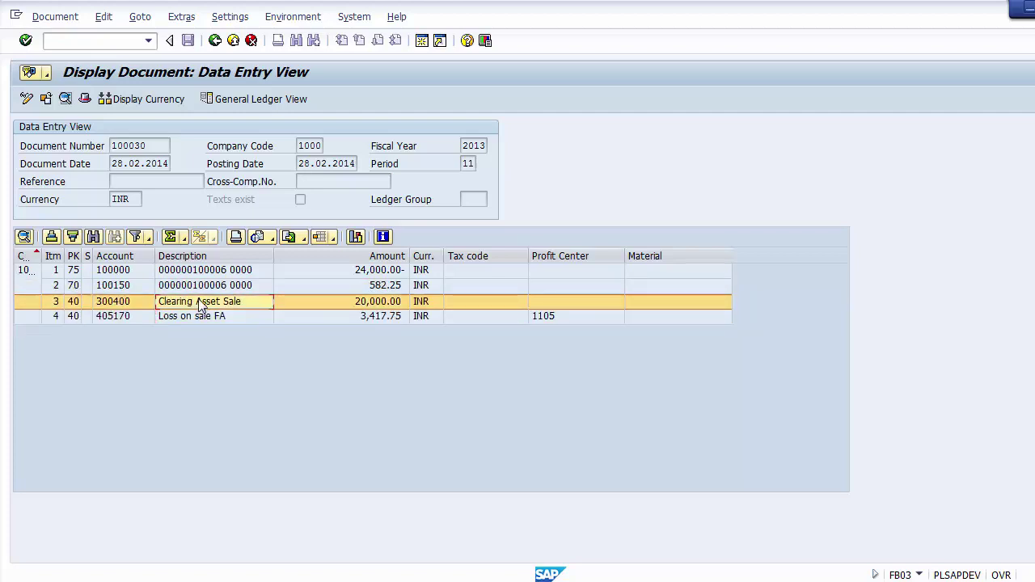
{"action": "left_click", "coordinate": [195, 284]}
{"action": "left_click", "coordinate": [196, 270]}
{"action": "left_click", "coordinate": [215, 41]}
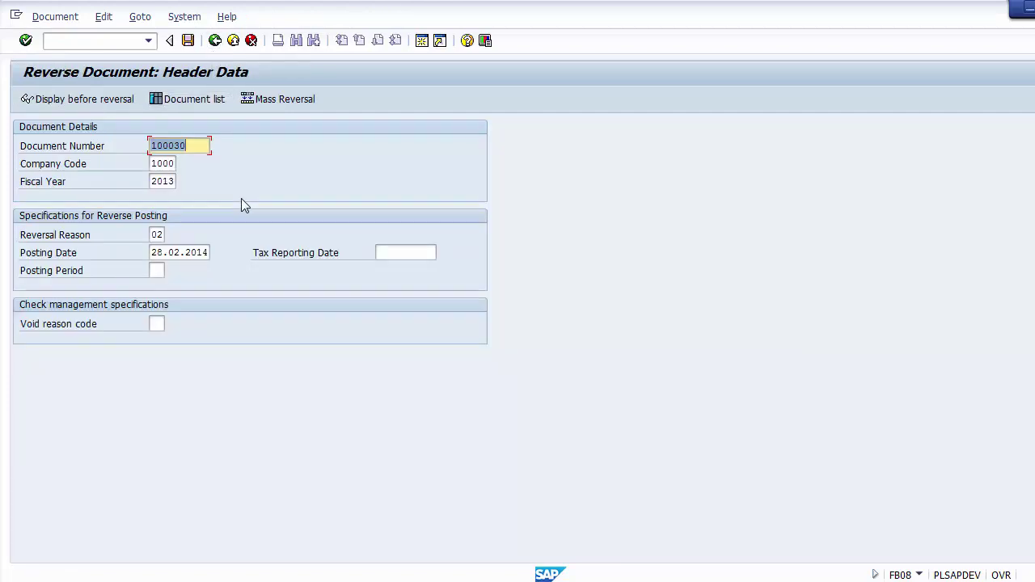
Post the reversal of document 100030 and leave the transaction for the SAP Easy Access screen.
{"action": "left_click", "coordinate": [187, 42]}
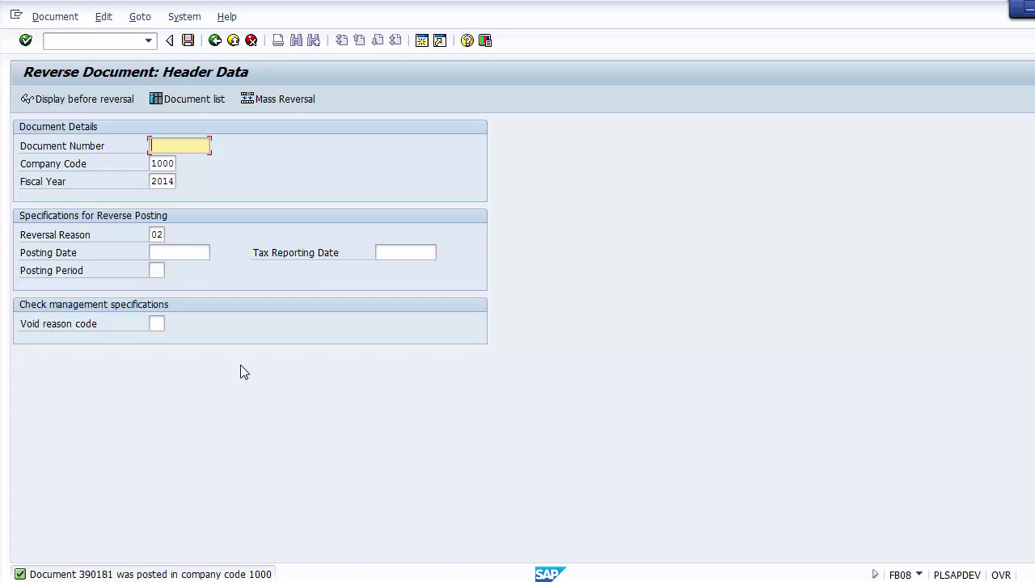
{"action": "left_click", "coordinate": [108, 41]}
{"action": "type", "text": "/n"}
{"action": "key", "text": "Return"}
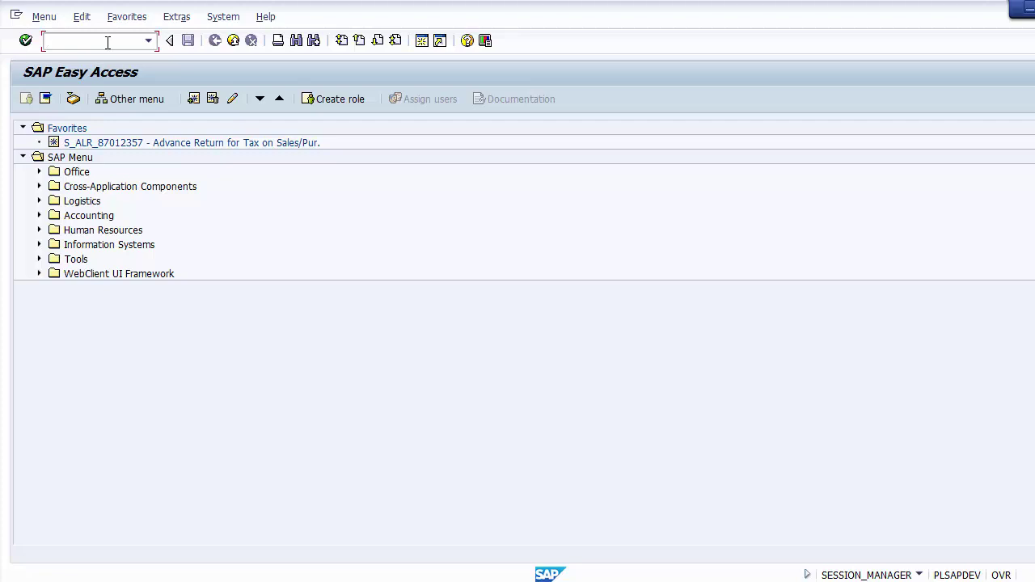
Display the open line items of G/L account 300000 in company code 1200 with transaction FBL3N.
{"action": "type", "text": "fbl3n"}
{"action": "key", "text": "Return"}
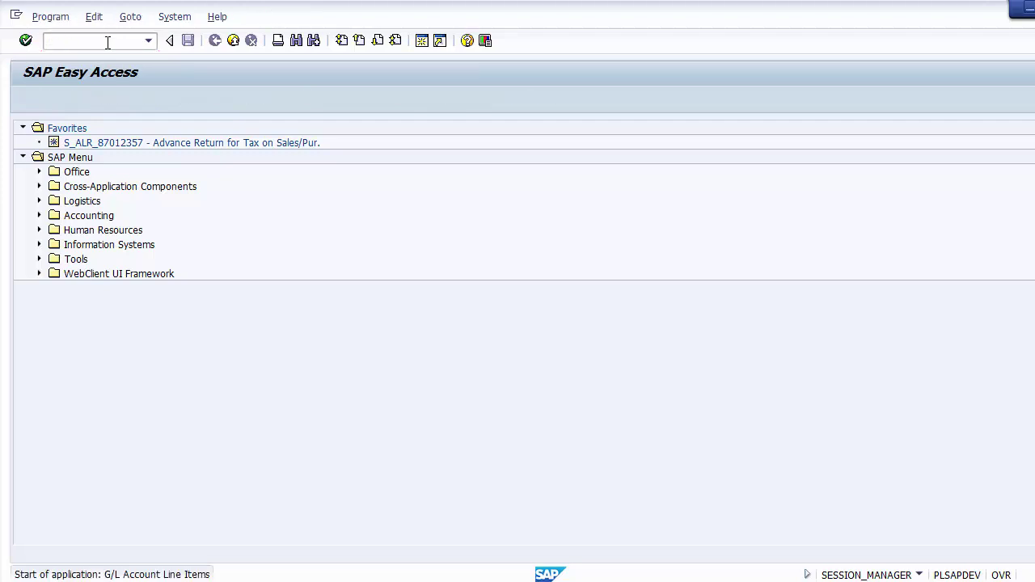
{"action": "key", "text": "Down"}
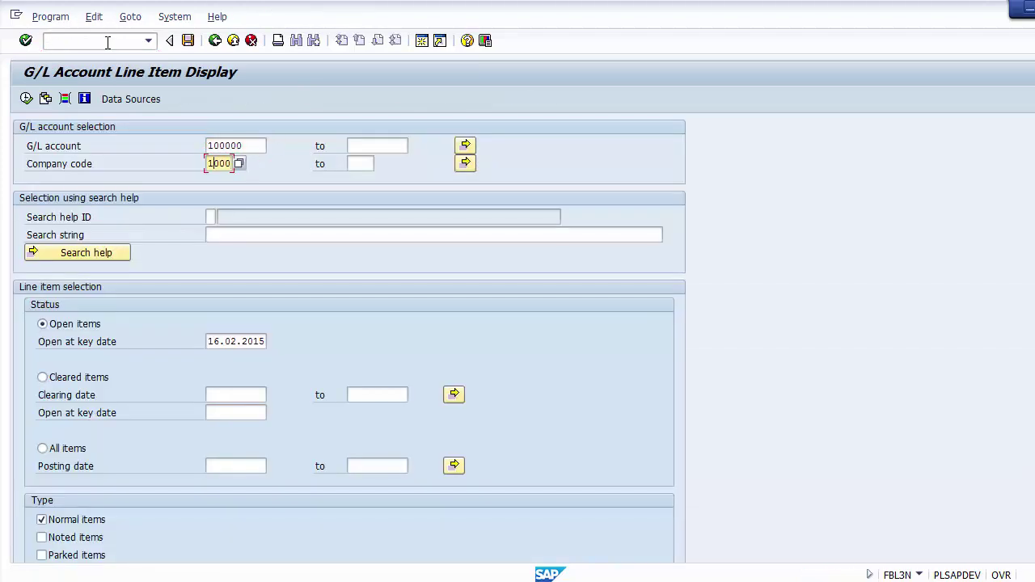
{"action": "type", "text": "12"}
{"action": "key", "text": "Up"}
{"action": "type", "text": "3"}
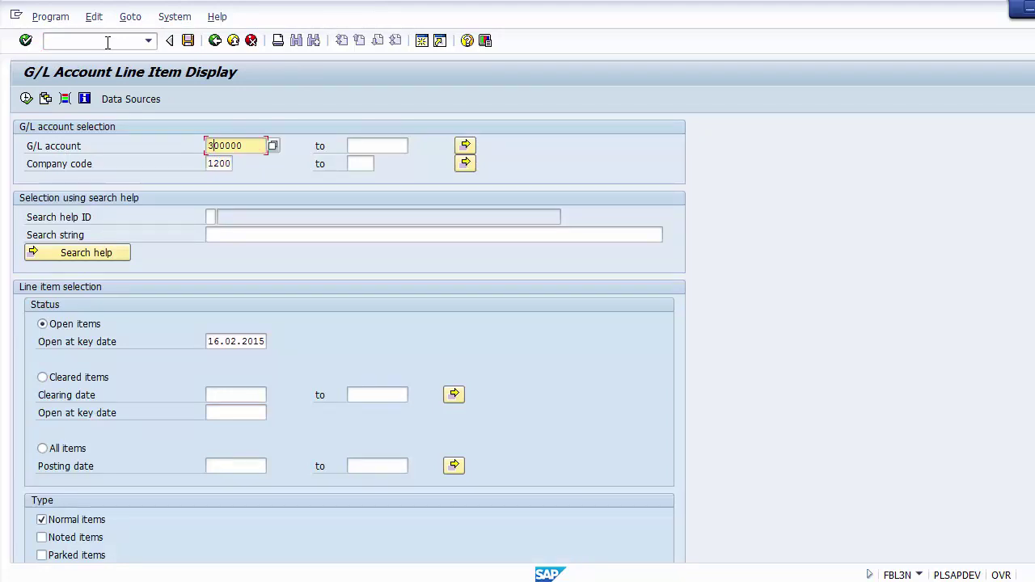
{"action": "left_click", "coordinate": [25, 98]}
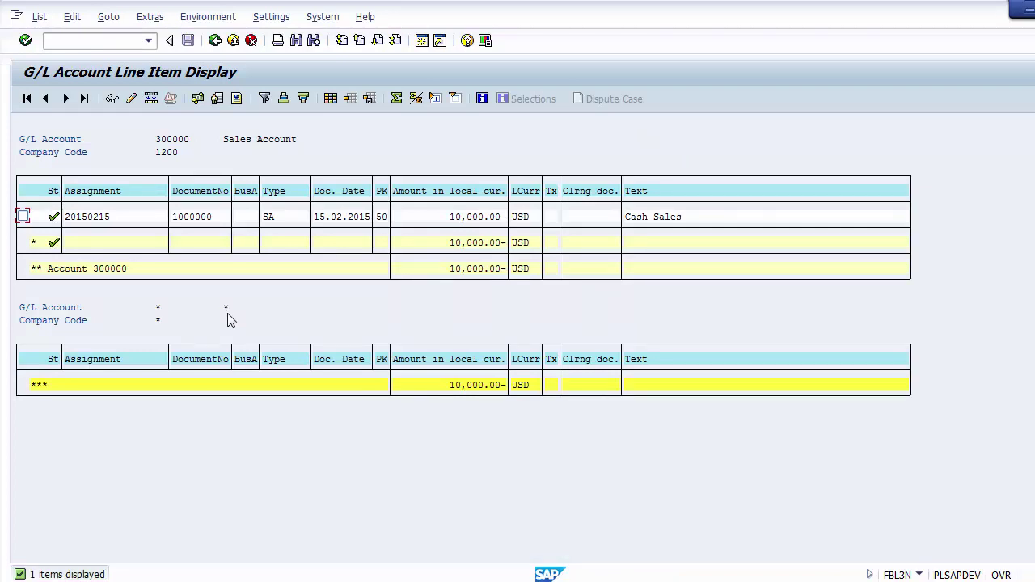
Copy document number 1000000 from the Cash Sales line item and enter it in the reversal header of transaction FB08.
{"action": "key", "text": "ctrl+y"}
{"action": "left_click_drag", "start_coordinate": [174, 215], "coordinate": [217, 218]}
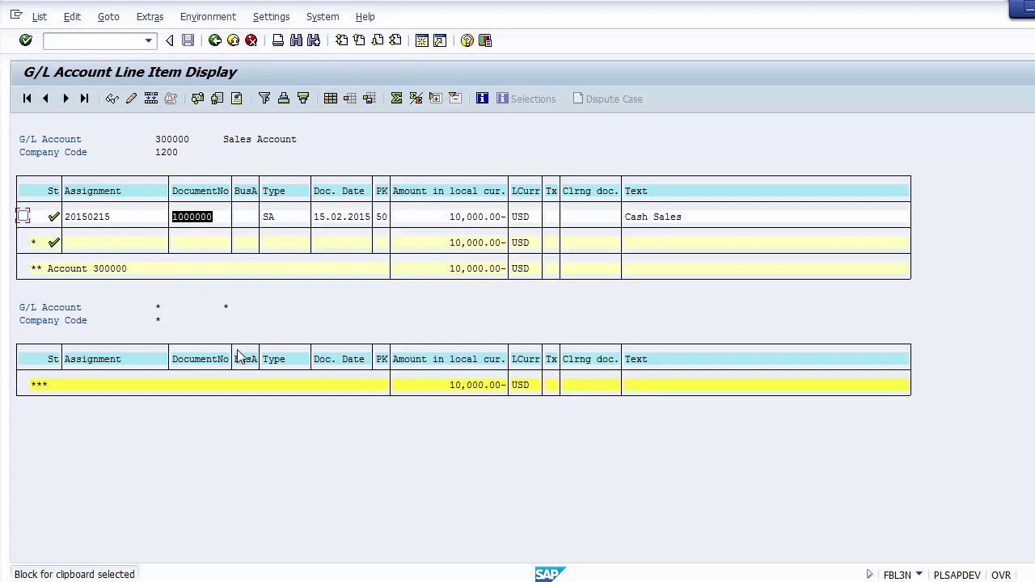
{"action": "key", "text": "ctrl+c"}
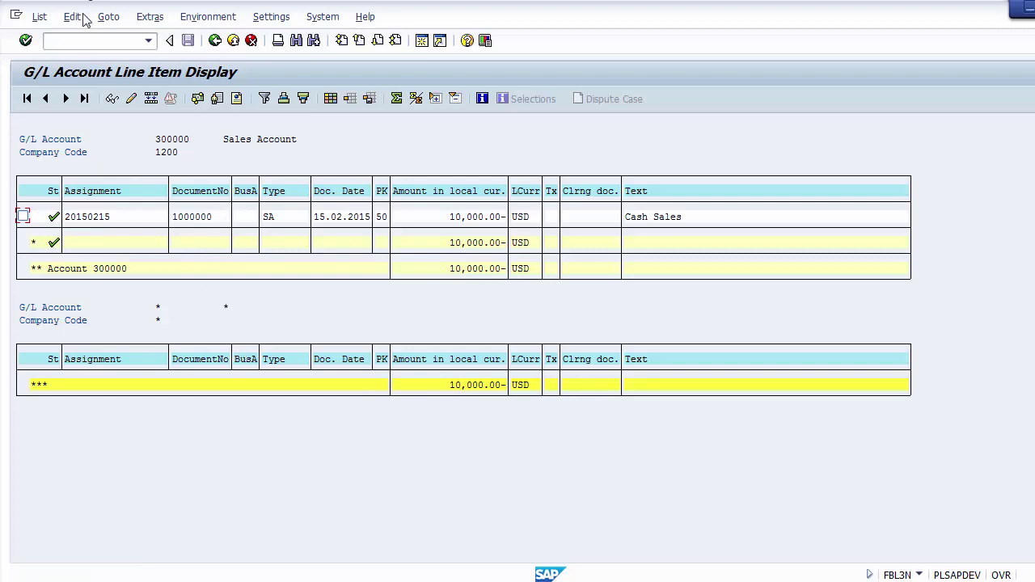
{"action": "left_click", "coordinate": [84, 42]}
{"action": "type", "text": "/nfb08"}
{"action": "key", "text": "Return"}
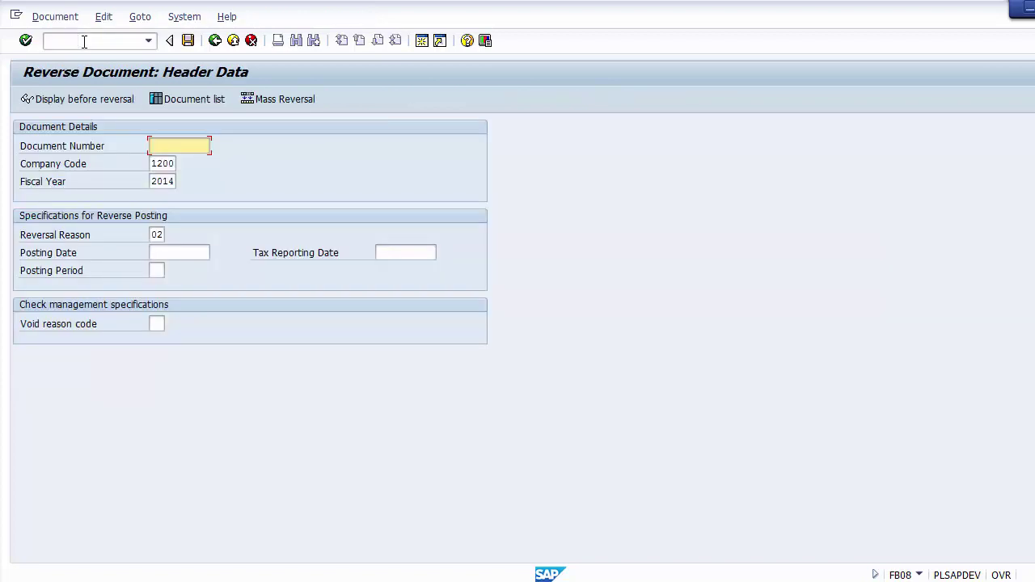
{"action": "type", "text": "1000000"}
Check the reversal header entries, review the Cash and Sales Account lines of document 1000000 before reversal, and return to the header.
{"action": "left_click", "coordinate": [169, 164]}
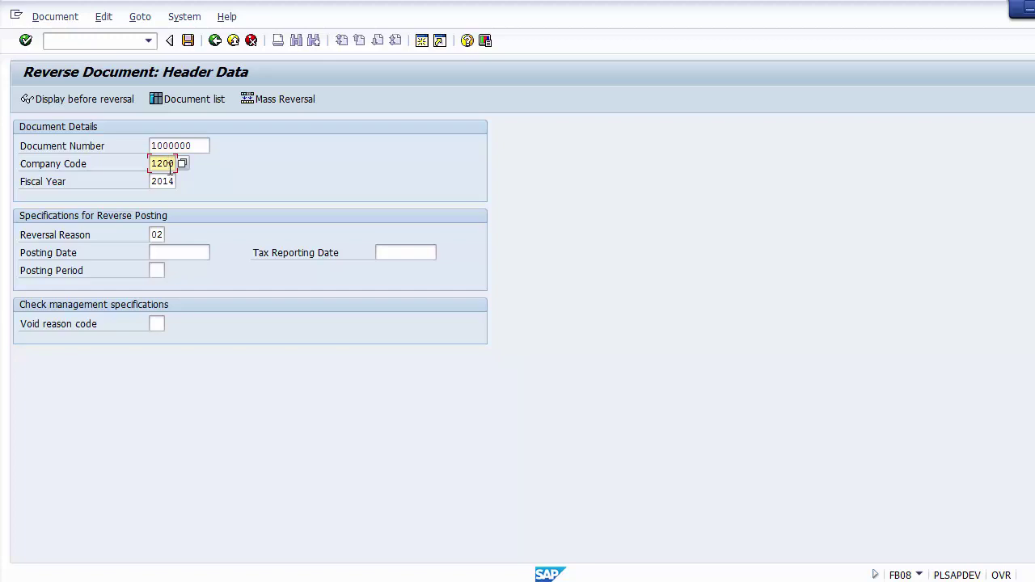
{"action": "left_click", "coordinate": [169, 181]}
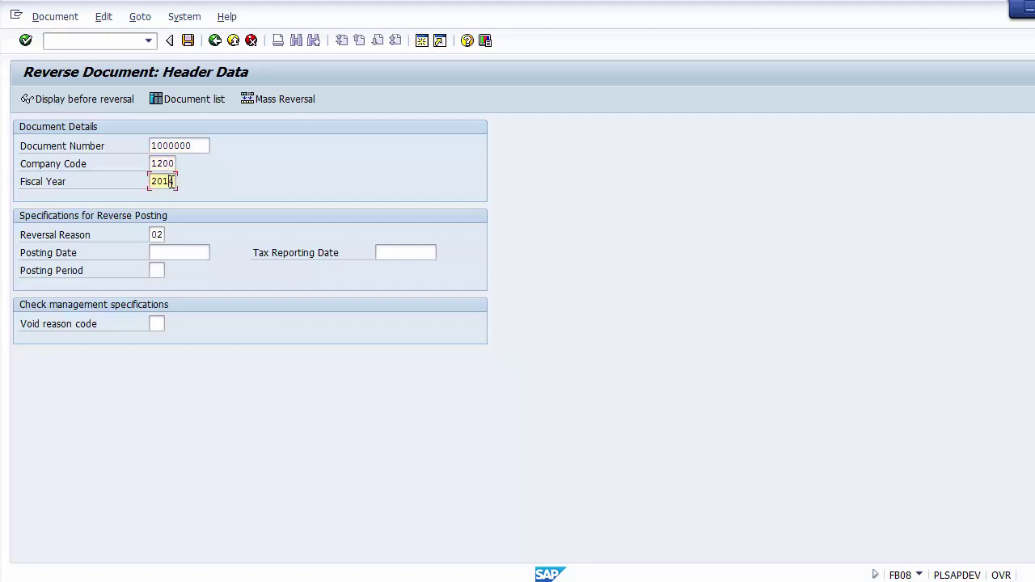
{"action": "left_click", "coordinate": [164, 233]}
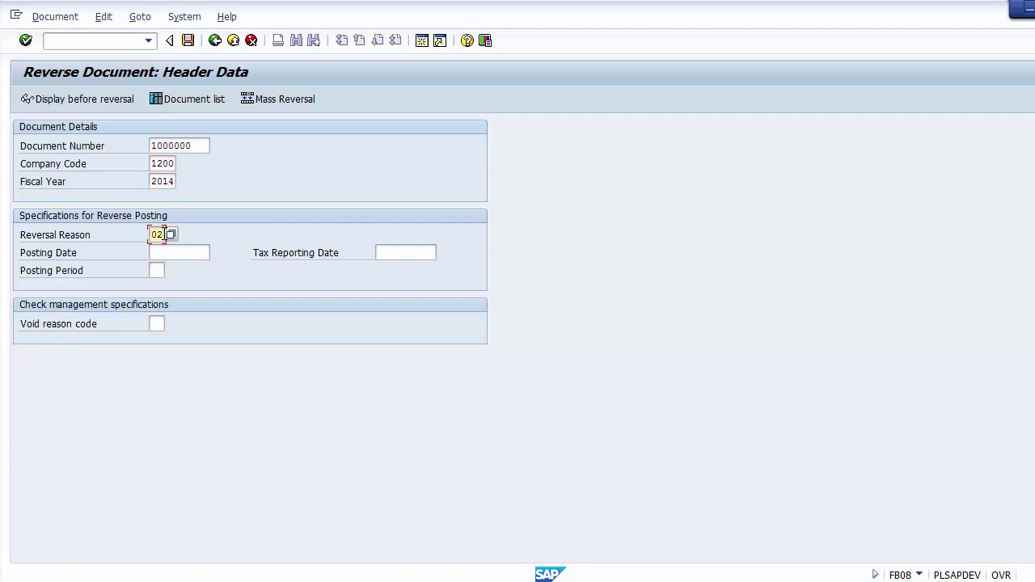
{"action": "left_click", "coordinate": [78, 103]}
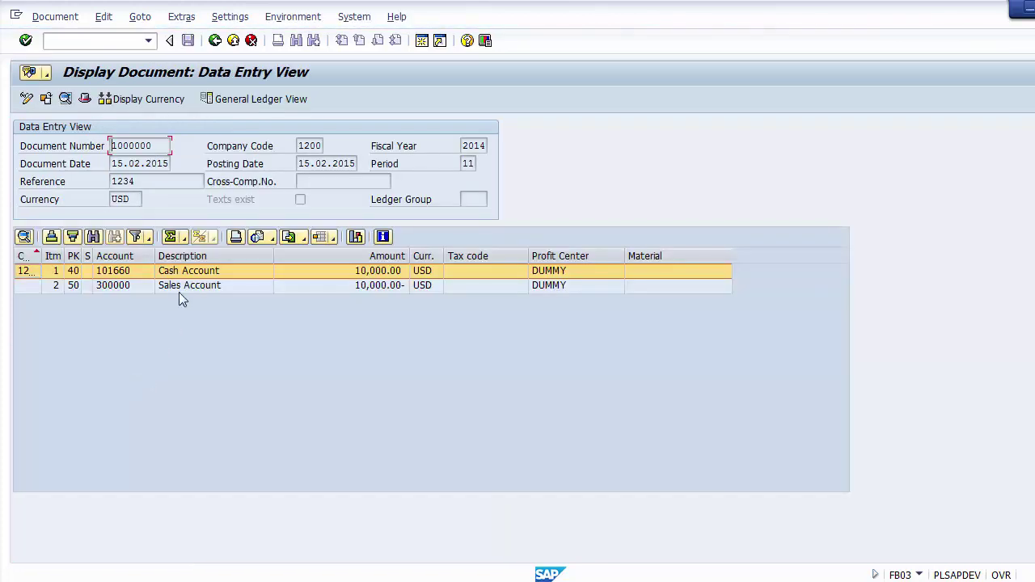
{"action": "left_click", "coordinate": [185, 288]}
{"action": "left_click", "coordinate": [186, 277]}
{"action": "left_click", "coordinate": [188, 284]}
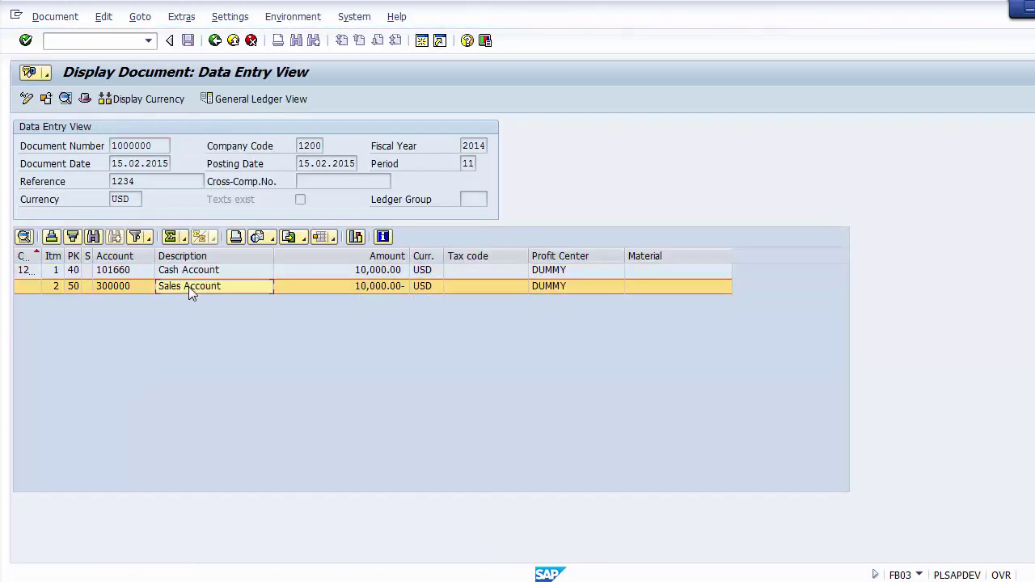
{"action": "left_click", "coordinate": [215, 41]}
{"action": "left_click", "coordinate": [215, 41]}
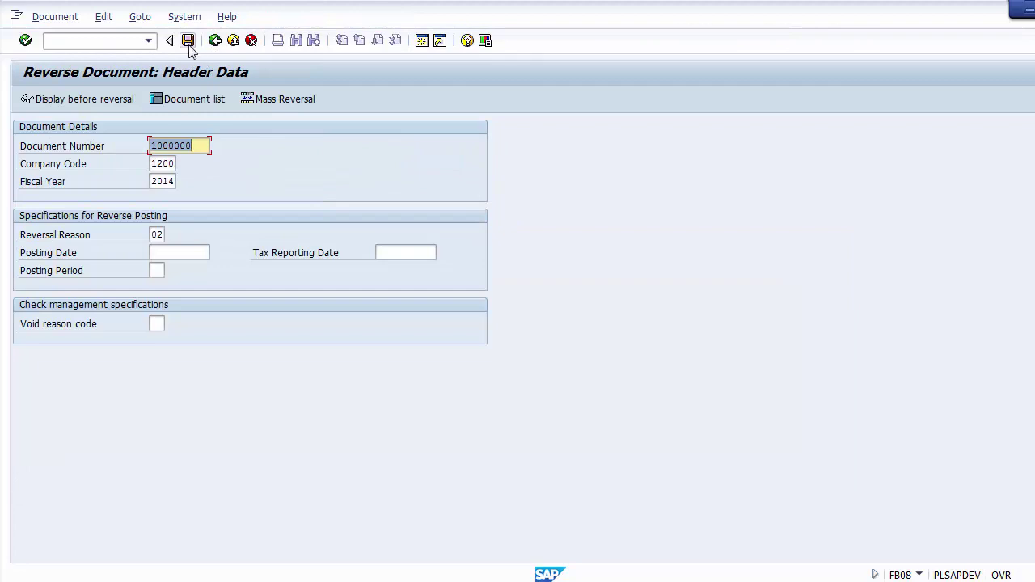
Post the reversal of document 1000000 and display the newly posted reversal document.
{"action": "left_click", "coordinate": [187, 40]}
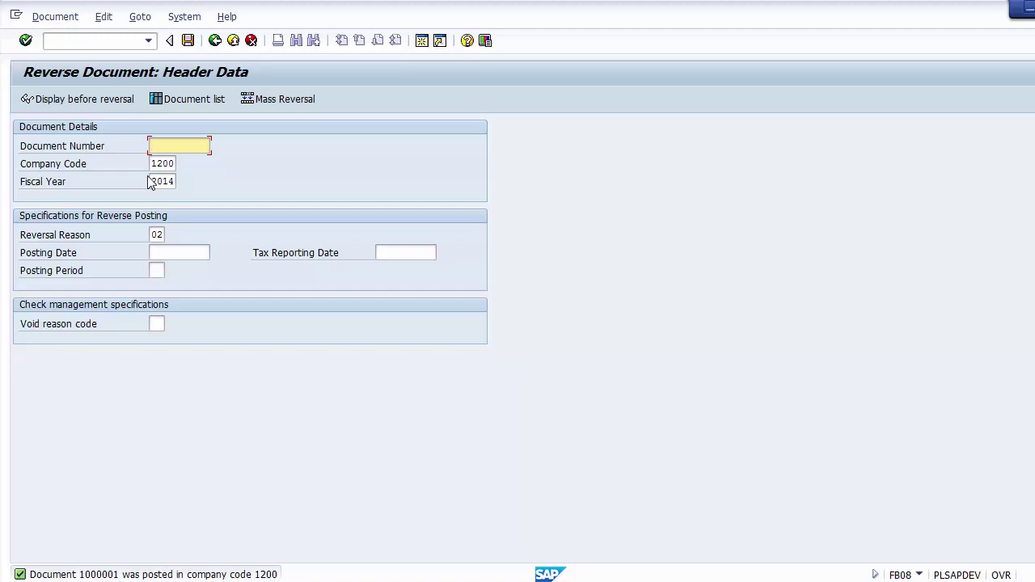
{"action": "left_click", "coordinate": [53, 18]}
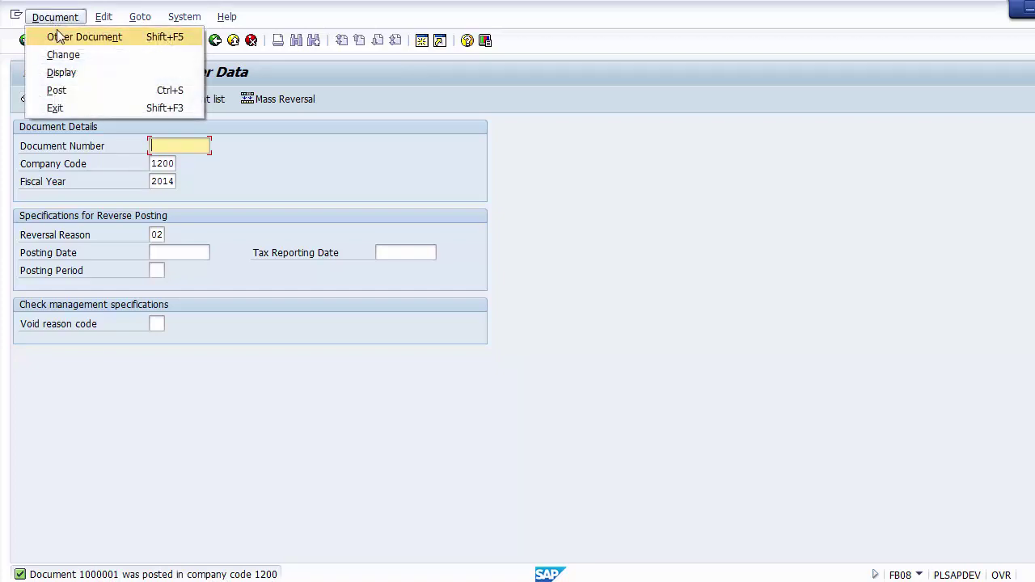
{"action": "left_click", "coordinate": [59, 75]}
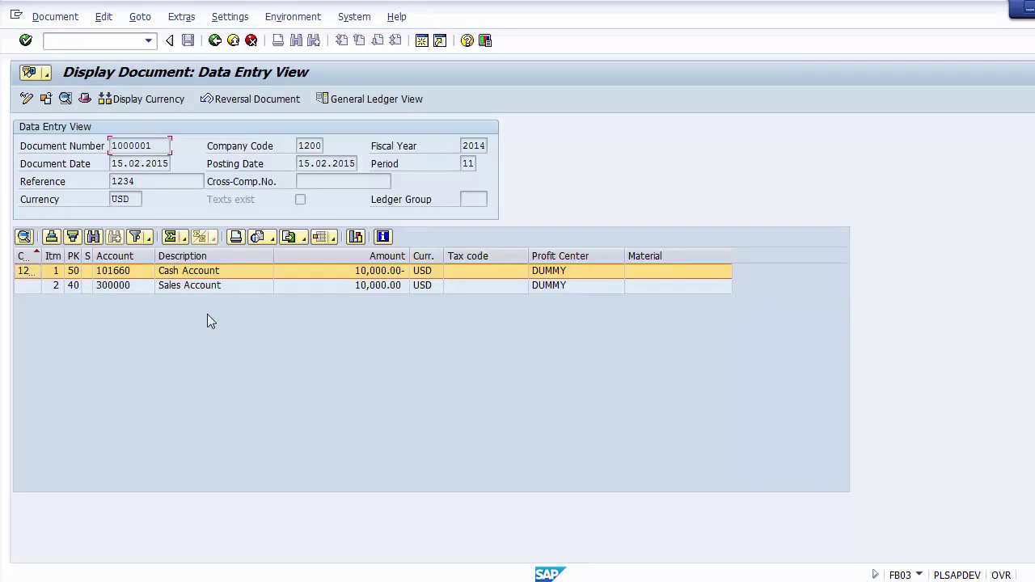
Examine the Cash Account and Sales Account lines and the cash amount in the reversal document.
{"action": "left_click", "coordinate": [190, 273]}
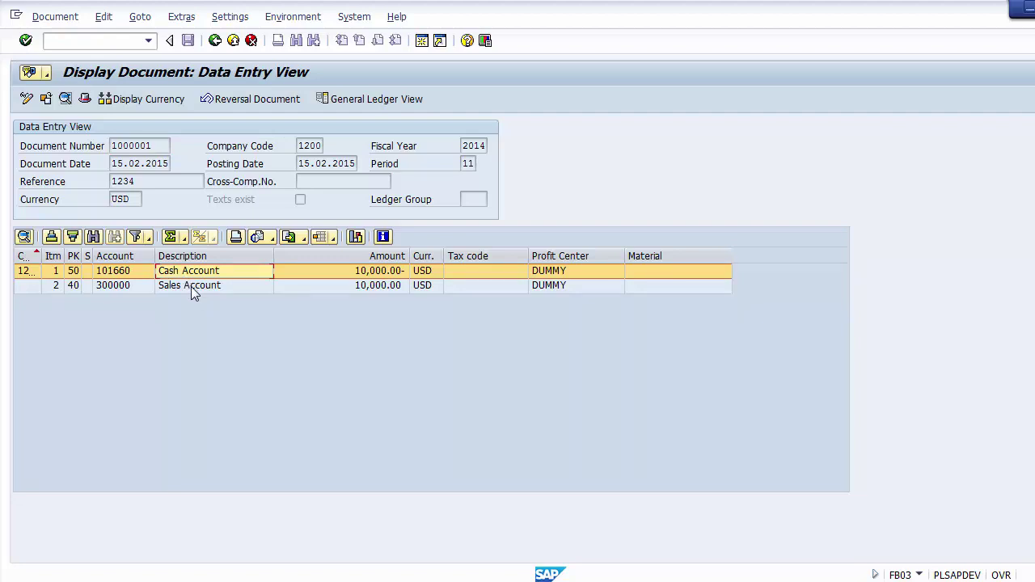
{"action": "left_click", "coordinate": [378, 273]}
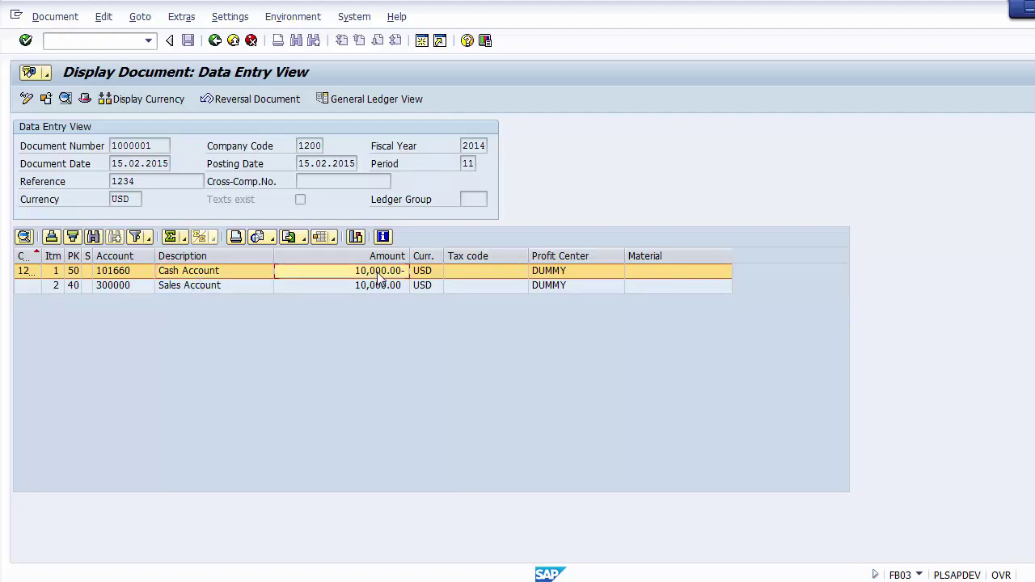
{"action": "left_click", "coordinate": [188, 289]}
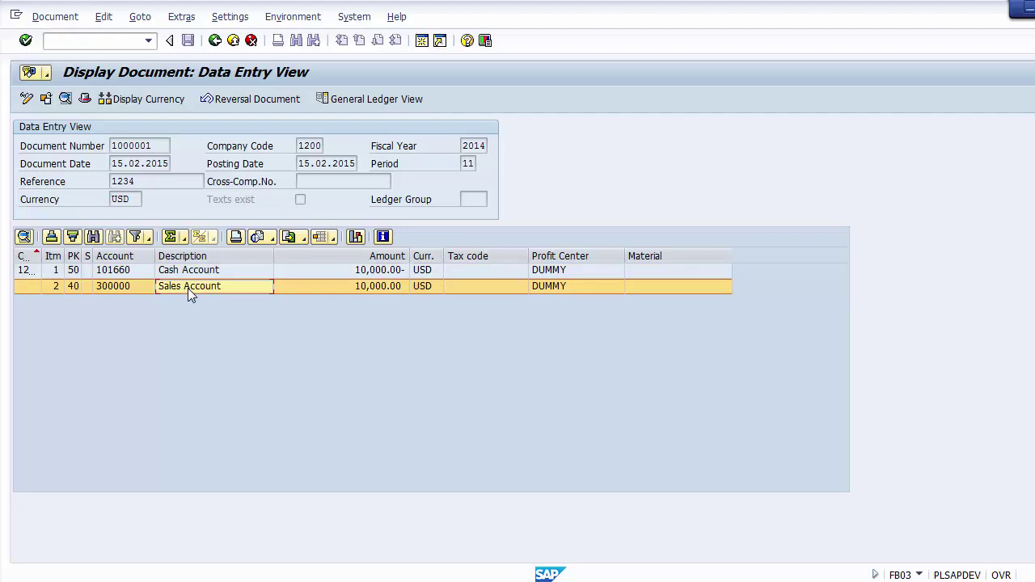
Leave the reversal document display and exit the reversal transaction without saving, returning to SAP Easy Access.
{"action": "left_click", "coordinate": [250, 98]}
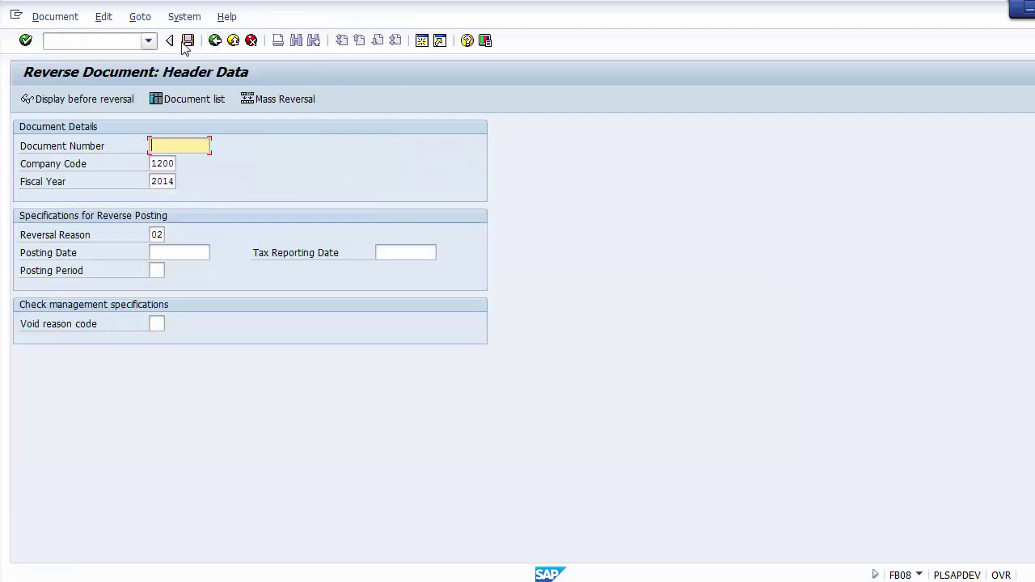
{"action": "left_click", "coordinate": [233, 40]}
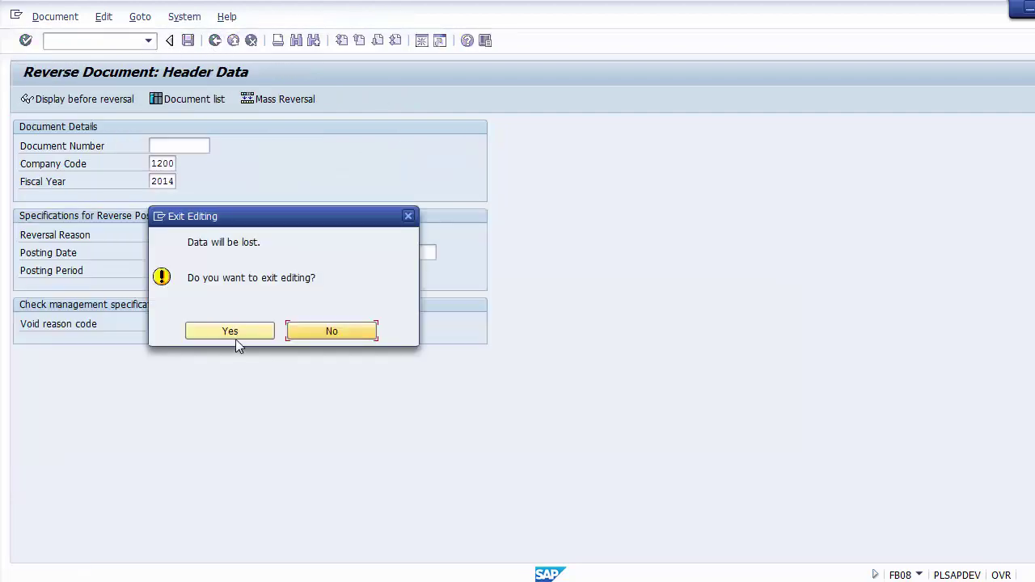
{"action": "left_click", "coordinate": [230, 339]}
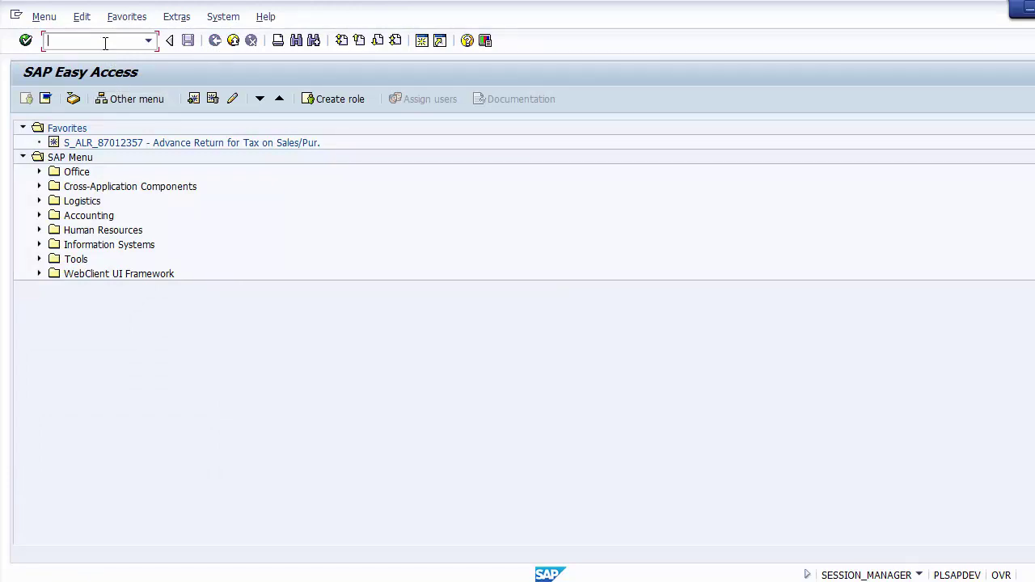
{"action": "mouse_move", "coordinate": [421, 581]}
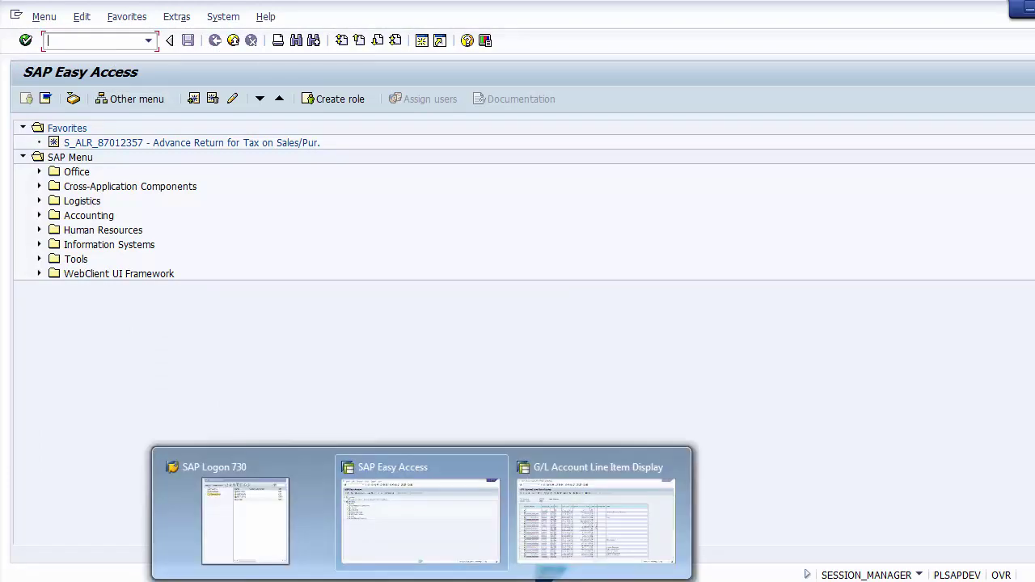
{"action": "left_click", "coordinate": [404, 512]}
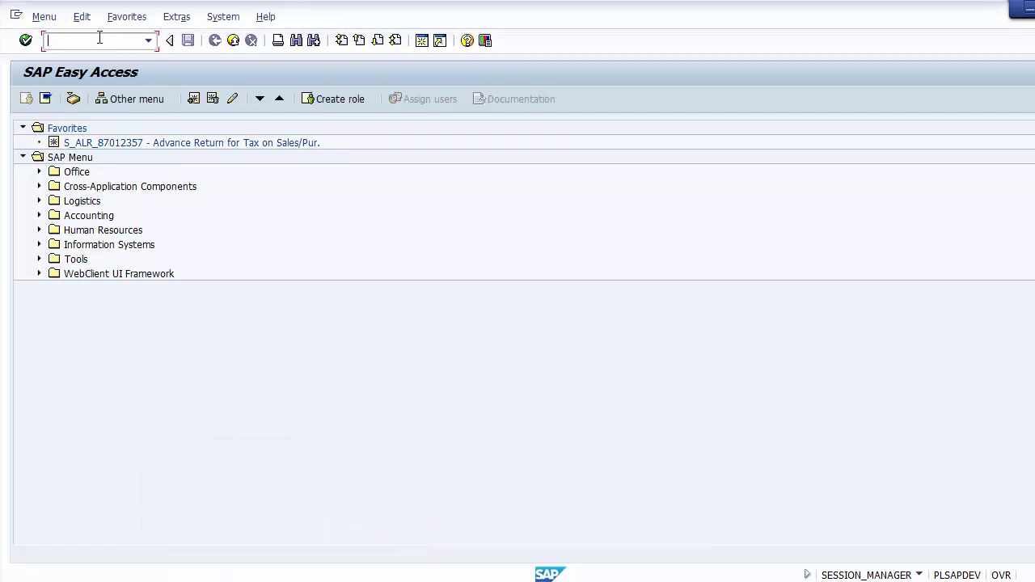
Run transaction FBL3N to list the open items of G/L account 300000 in company code 1200.
{"action": "type", "text": "fbl3n"}
{"action": "key", "text": "Return"}
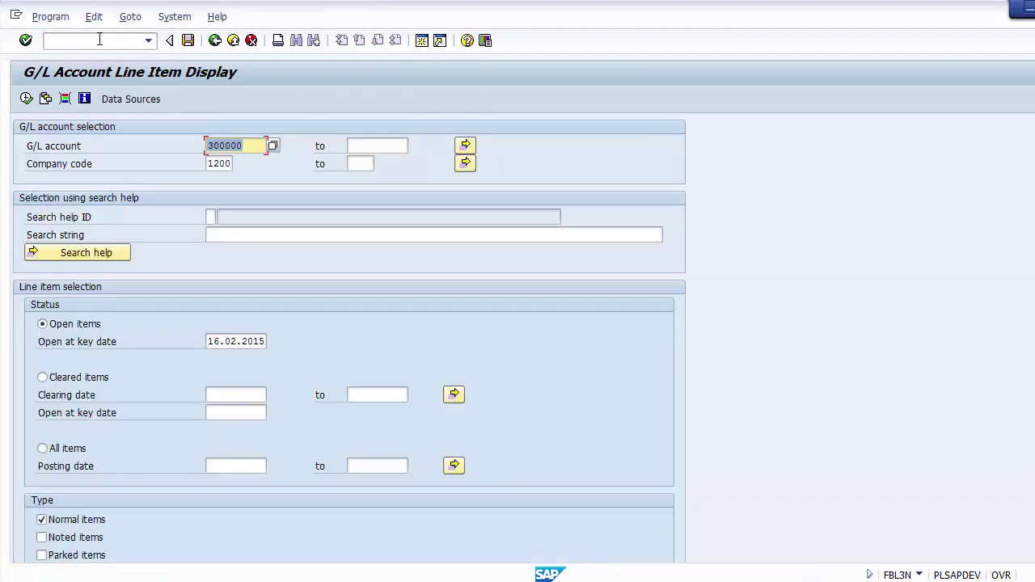
{"action": "left_click", "coordinate": [27, 98]}
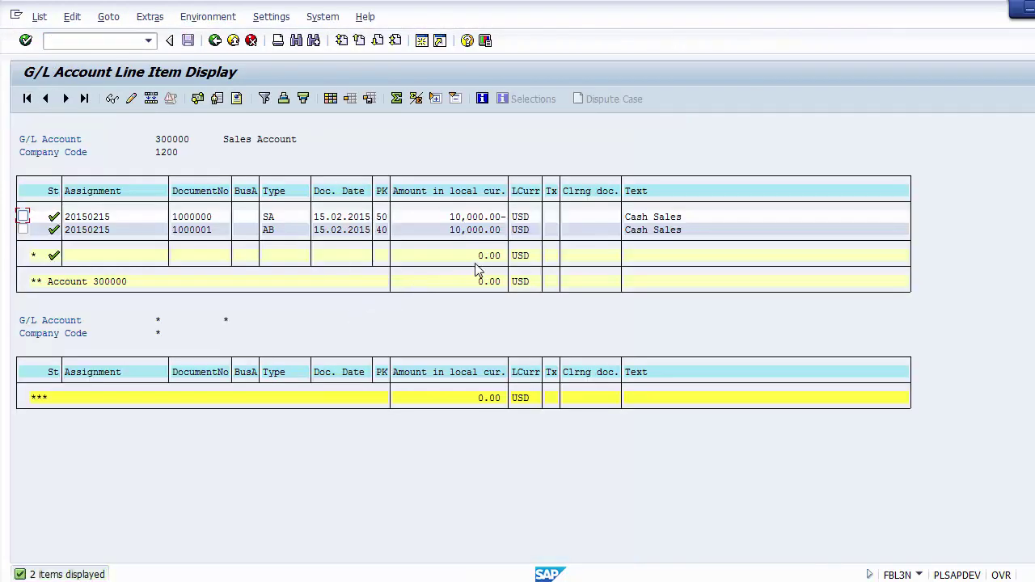
Examine the account total and the amounts of the original and reversal Cash Sales items, and return to the selection screen.
{"action": "left_click", "coordinate": [480, 258]}
{"action": "left_click", "coordinate": [456, 220]}
{"action": "left_click", "coordinate": [457, 230]}
{"action": "left_click", "coordinate": [214, 40]}
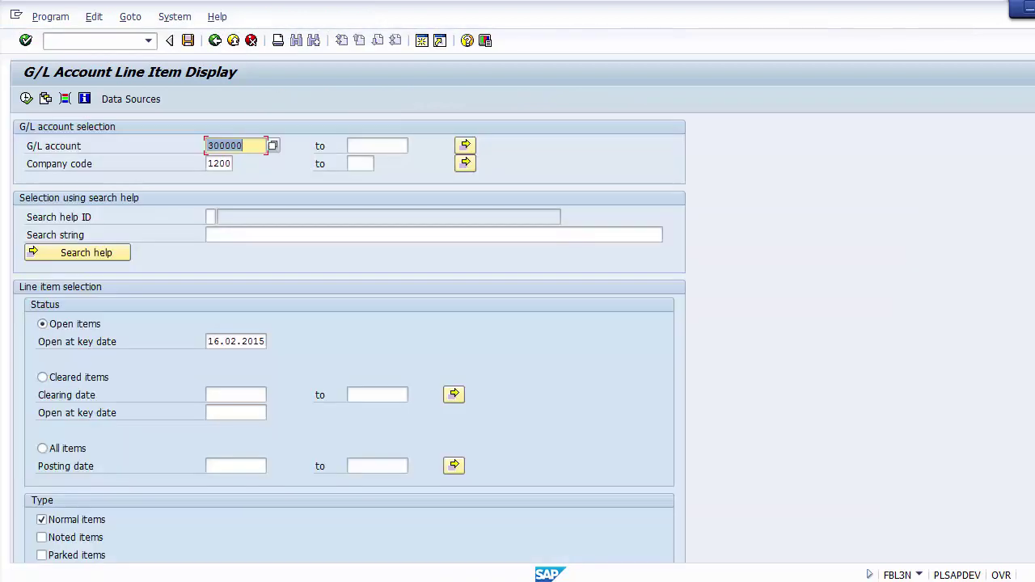
Switch to the PowerPoint presentation SAP FI - GL-II, read the Reports slide with its menu path, and return to SAP.
{"action": "left_click", "coordinate": [367, 495]}
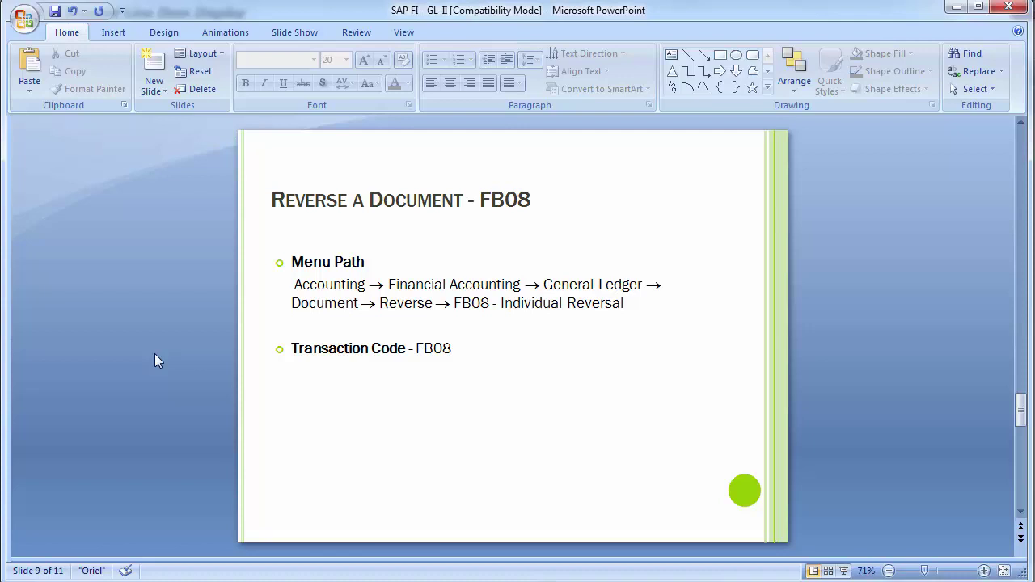
{"action": "scroll", "coordinate": [155, 353], "scroll_direction": "down", "scroll_amount": 1}
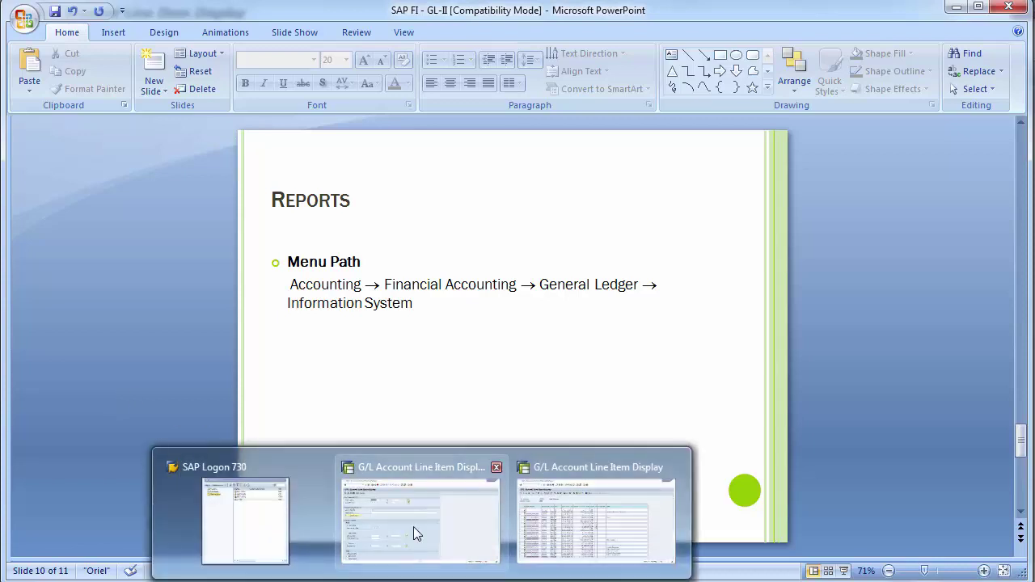
{"action": "left_click", "coordinate": [413, 526]}
Leave the line item display and expand the Information Systems folder in the SAP menu.
{"action": "left_click", "coordinate": [102, 43]}
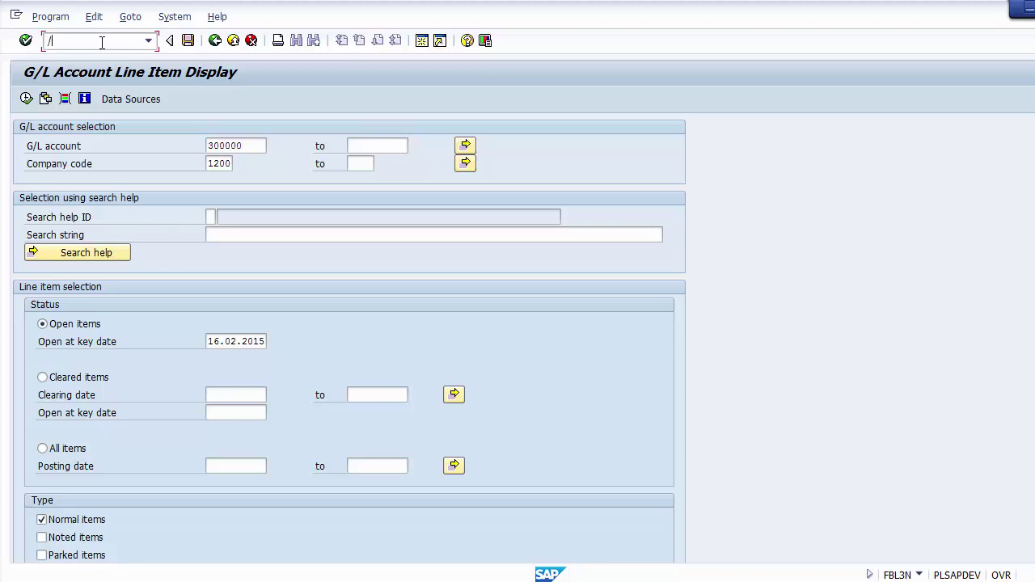
{"action": "key", "text": "F3"}
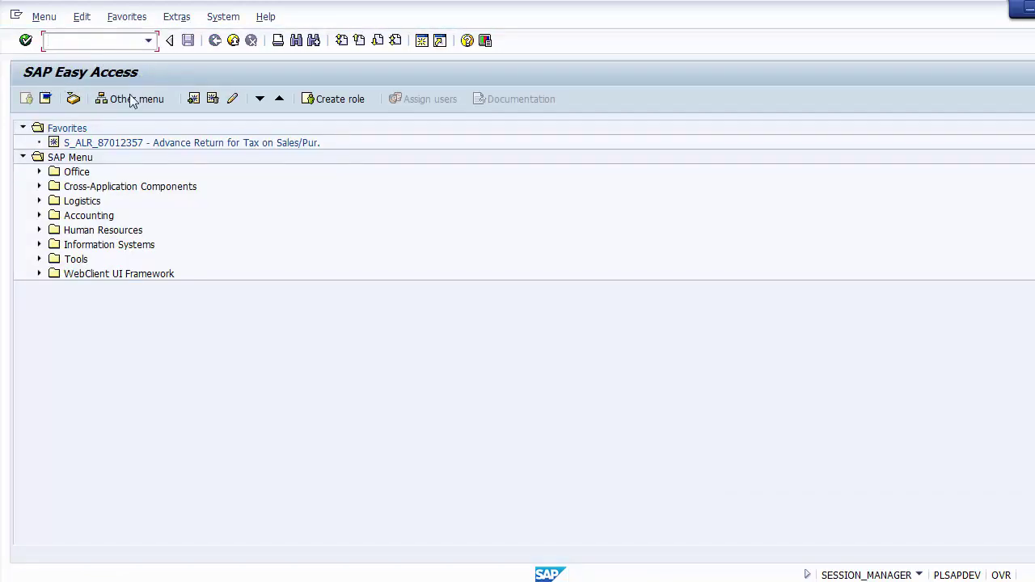
{"action": "left_click", "coordinate": [79, 161]}
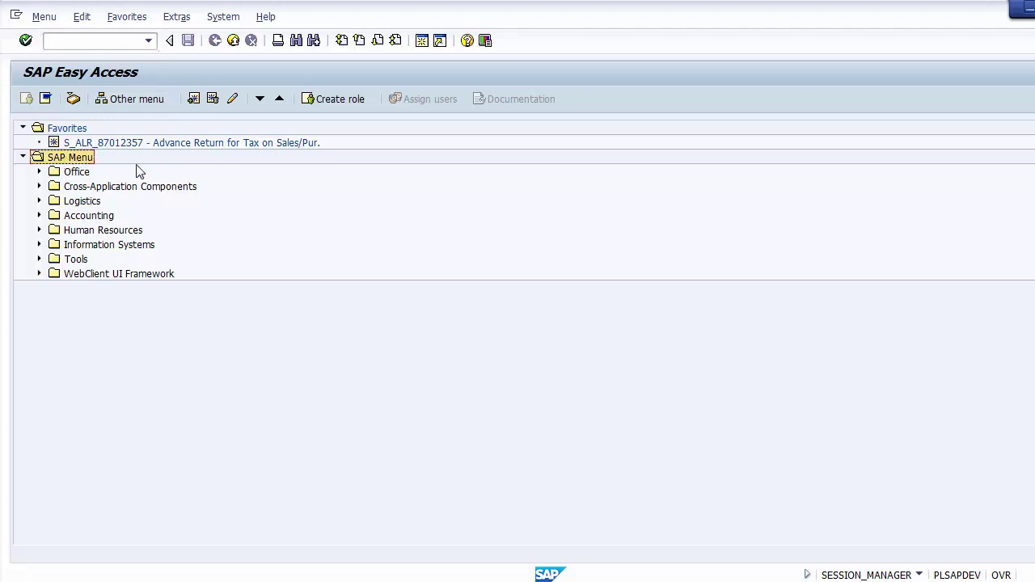
{"action": "left_click", "coordinate": [82, 249]}
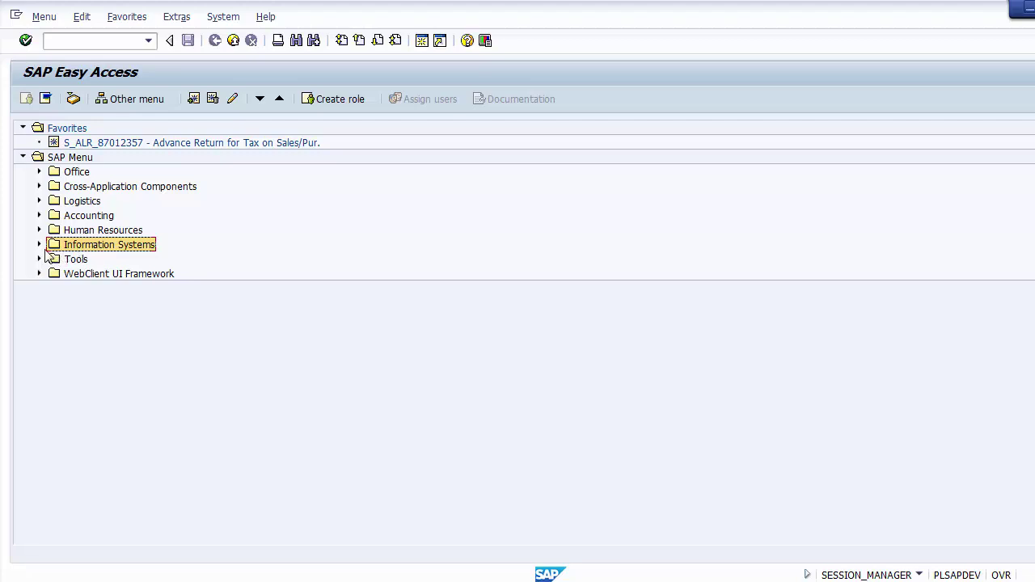
{"action": "left_click", "coordinate": [39, 246]}
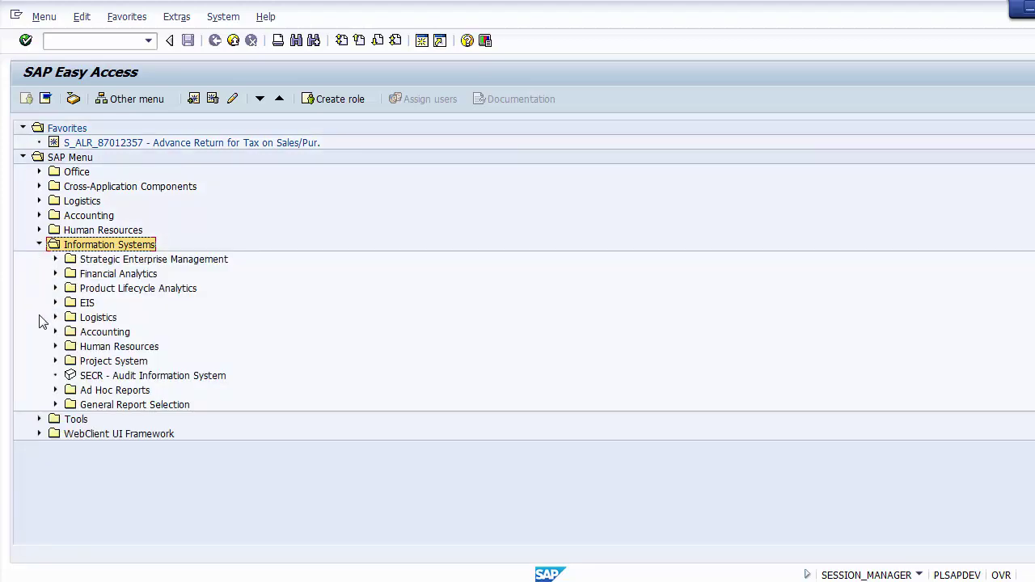
Expand Accounting, Financial Accounting and General Ledger within Information Systems to show the ledger reports.
{"action": "left_click", "coordinate": [94, 335]}
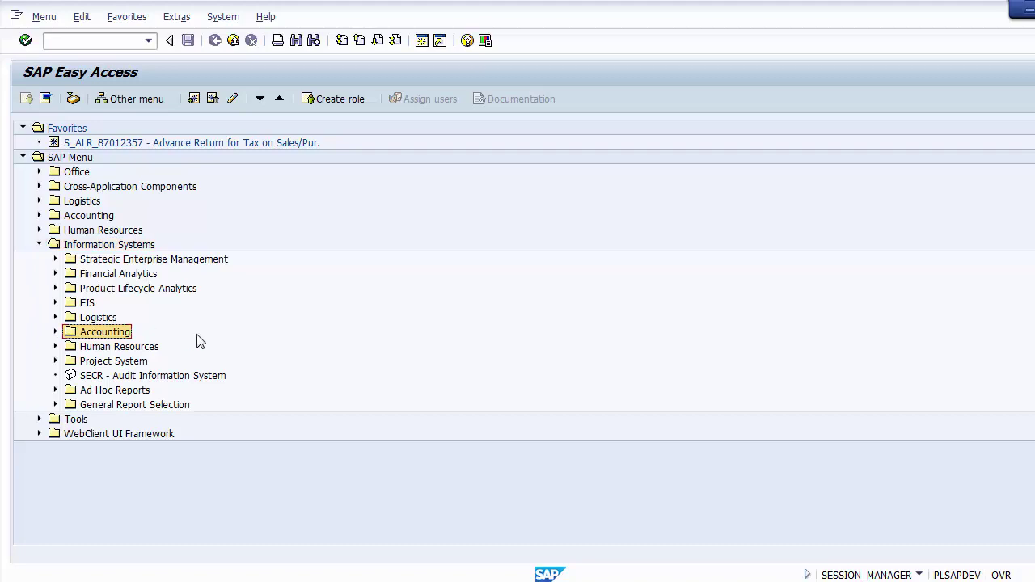
{"action": "left_click", "coordinate": [55, 332]}
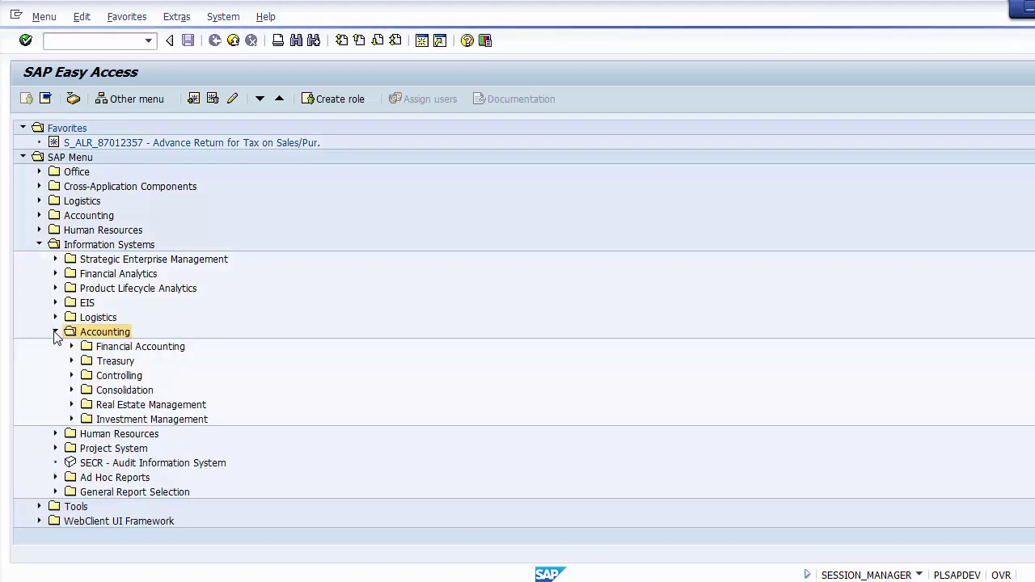
{"action": "left_click", "coordinate": [104, 348]}
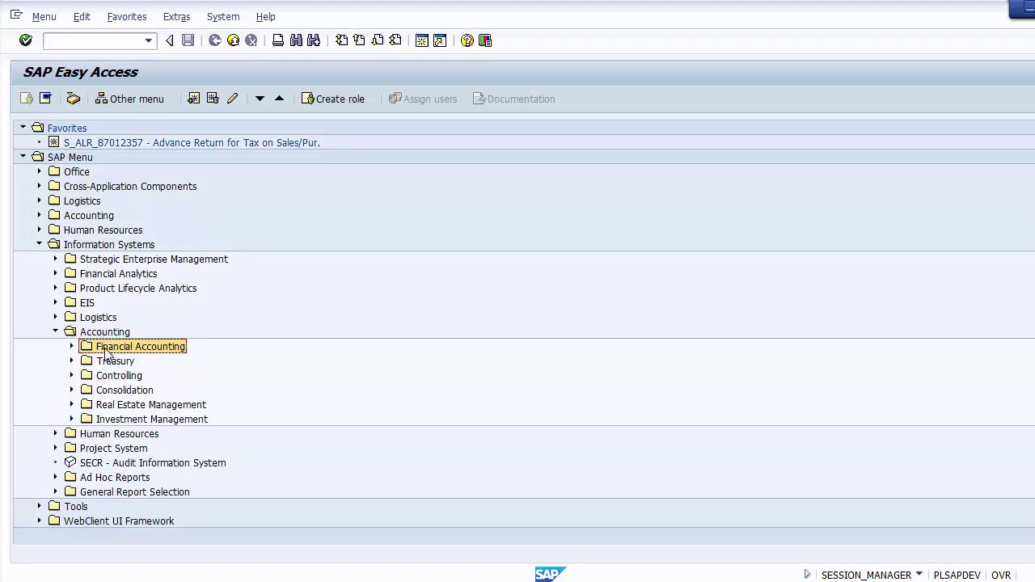
{"action": "left_click", "coordinate": [71, 346]}
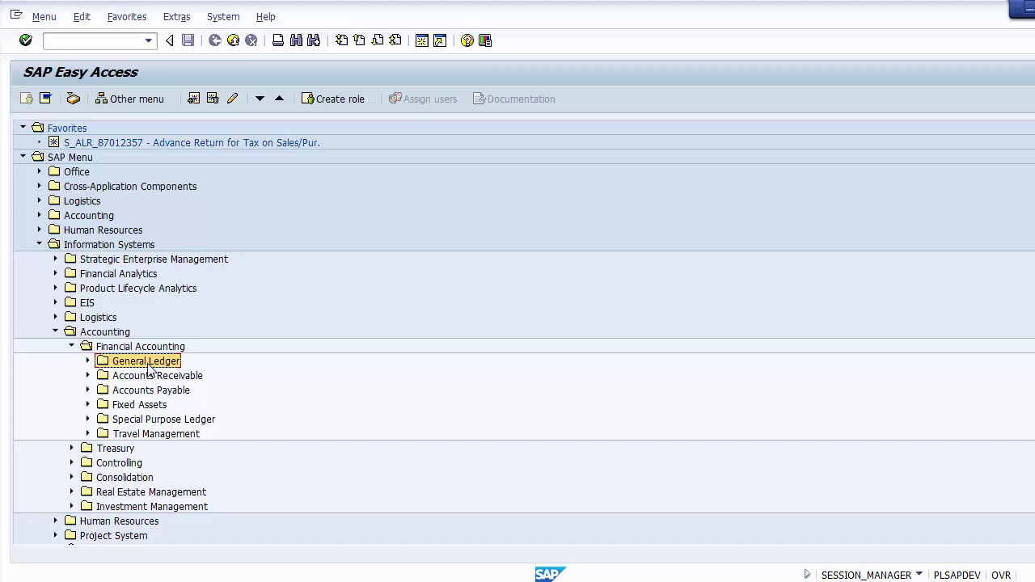
{"action": "left_click", "coordinate": [87, 360]}
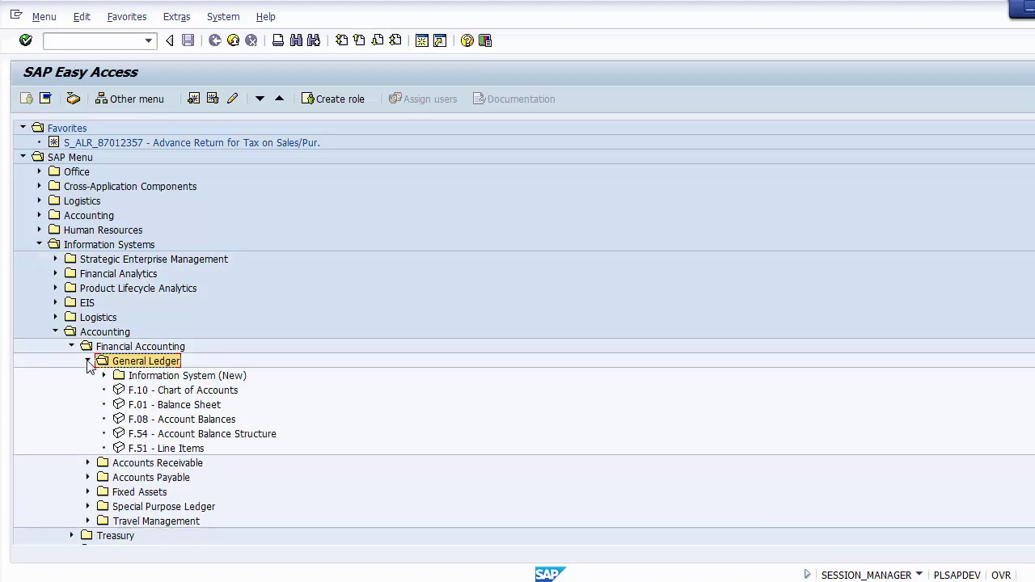
{"action": "left_click", "coordinate": [87, 361]}
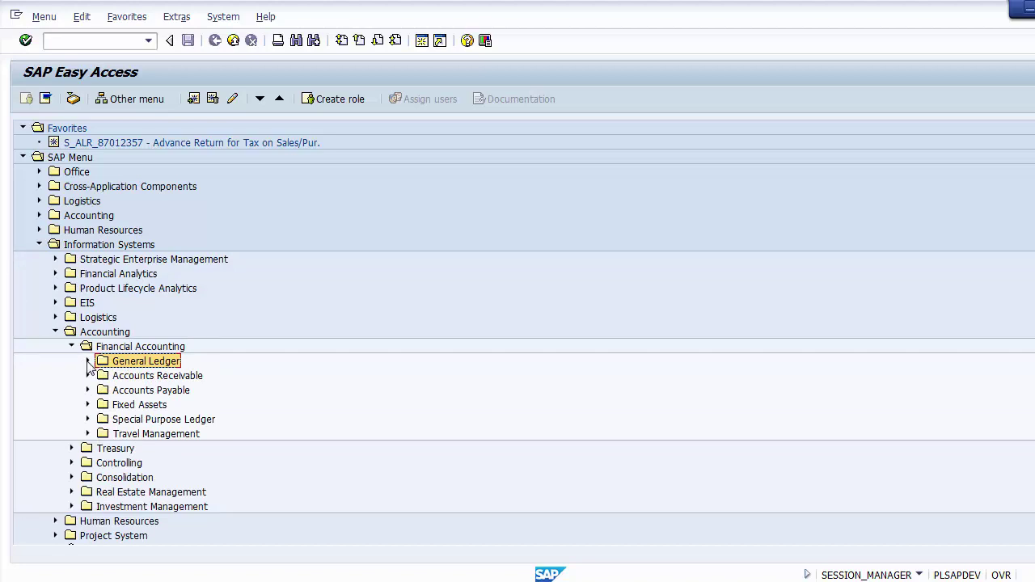
{"action": "left_click", "coordinate": [88, 361]}
Go through the General Ledger reports, from Information System (New) and Chart of Accounts to Balance Sheet, Account Balances and Line Items.
{"action": "left_click", "coordinate": [236, 377]}
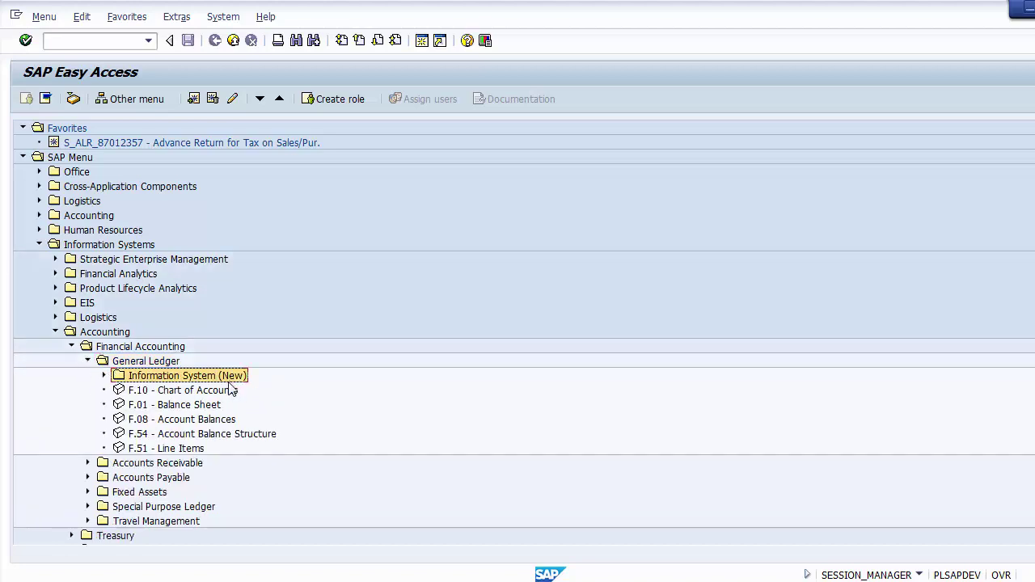
{"action": "left_click", "coordinate": [228, 391]}
{"action": "left_click", "coordinate": [222, 405]}
{"action": "left_click", "coordinate": [224, 420]}
{"action": "left_click", "coordinate": [223, 437]}
{"action": "left_click", "coordinate": [197, 449]}
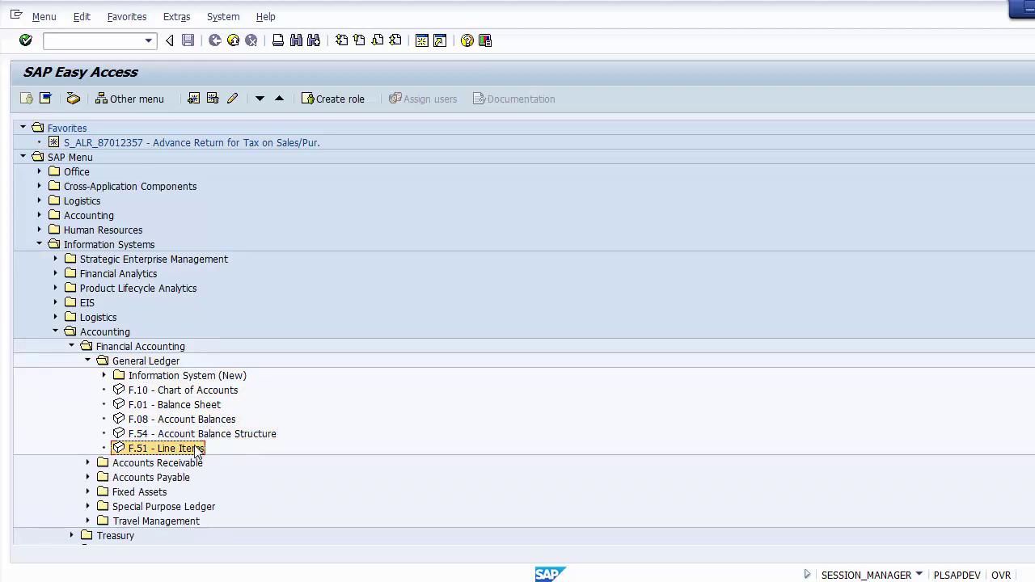
{"action": "left_click", "coordinate": [178, 378]}
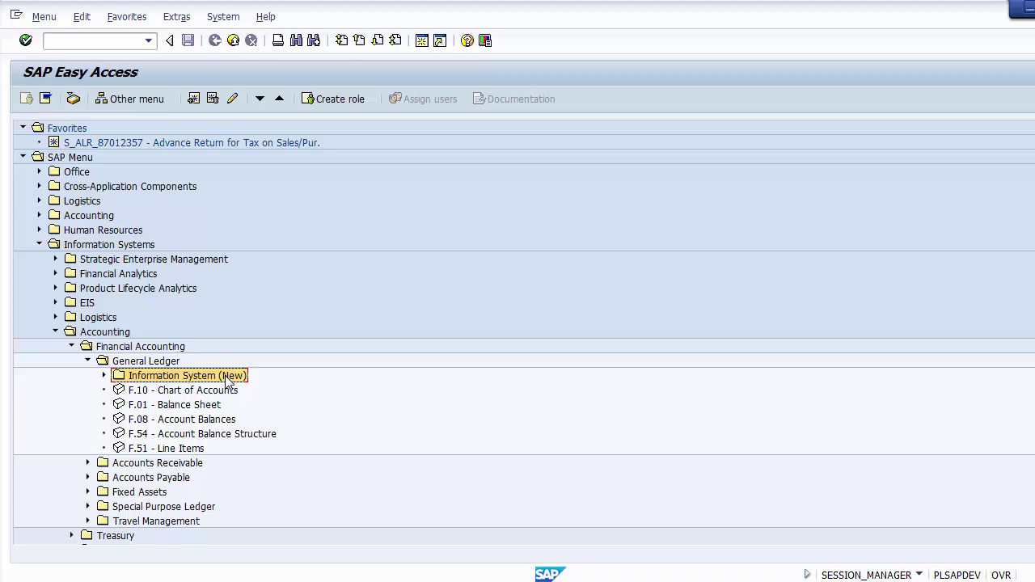
{"action": "left_click", "coordinate": [207, 391]}
{"action": "left_click", "coordinate": [200, 405]}
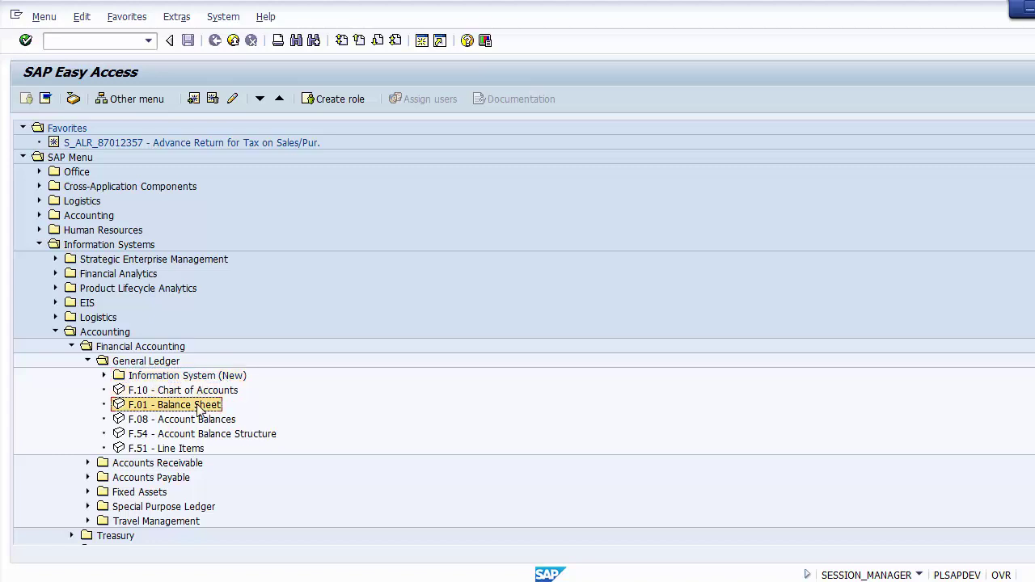
{"action": "left_click", "coordinate": [199, 432]}
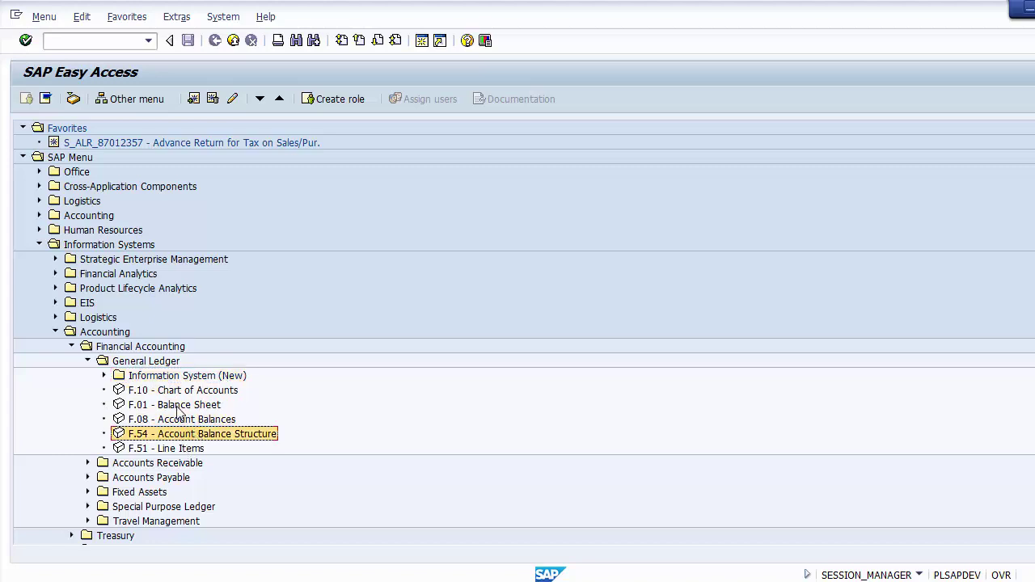
{"action": "left_click", "coordinate": [186, 407]}
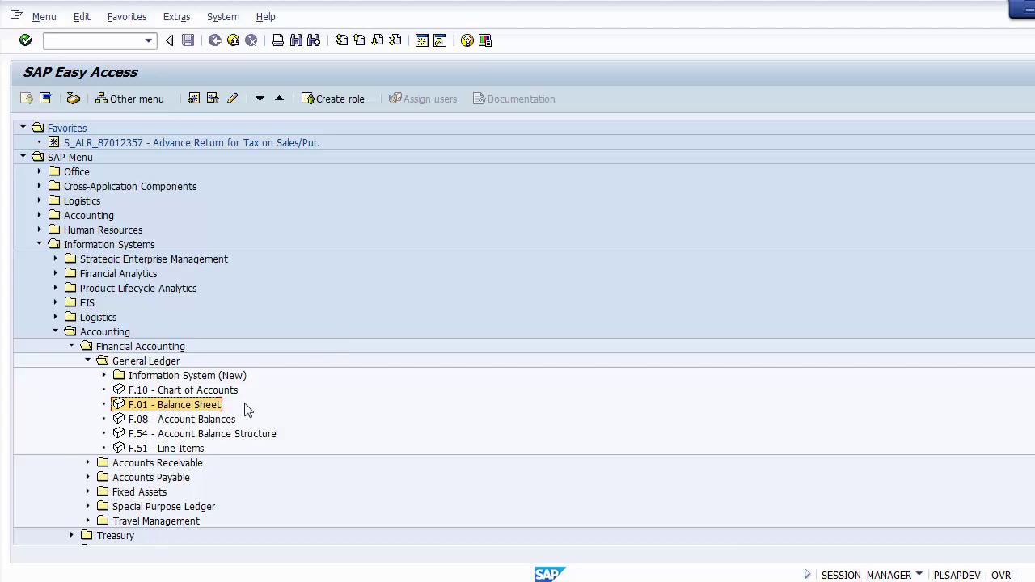
Open the F.08 Account Balances report and enter company code 1200, keeping fiscal year 2014 and the business area blank.
{"action": "left_click", "coordinate": [194, 420]}
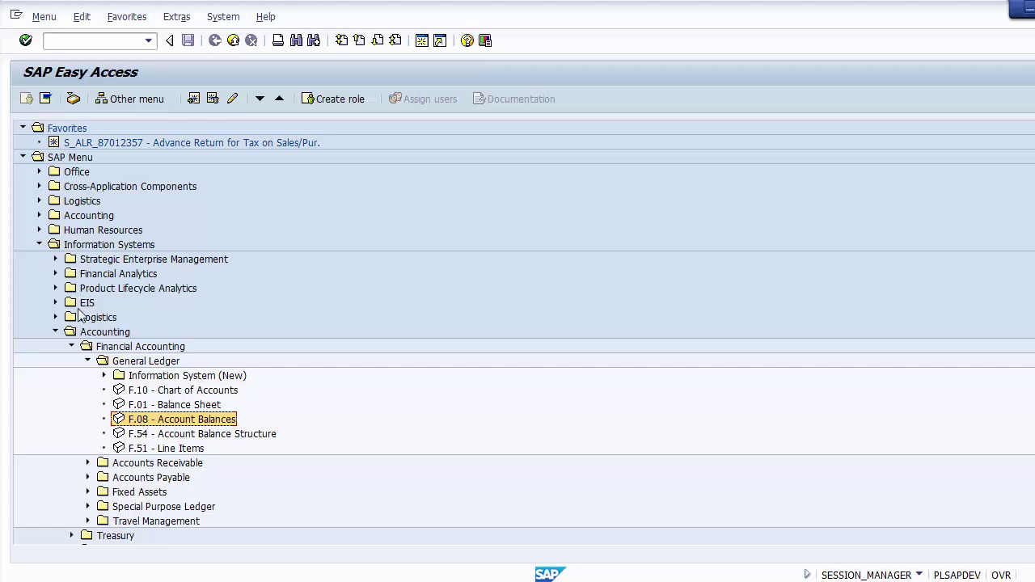
{"action": "double_click", "coordinate": [142, 419]}
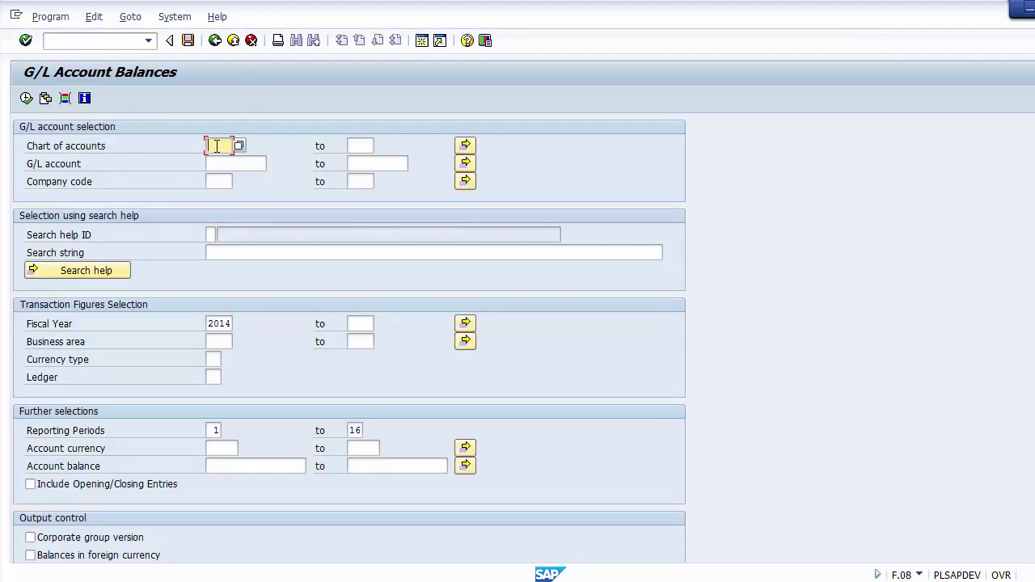
{"action": "left_click", "coordinate": [217, 181]}
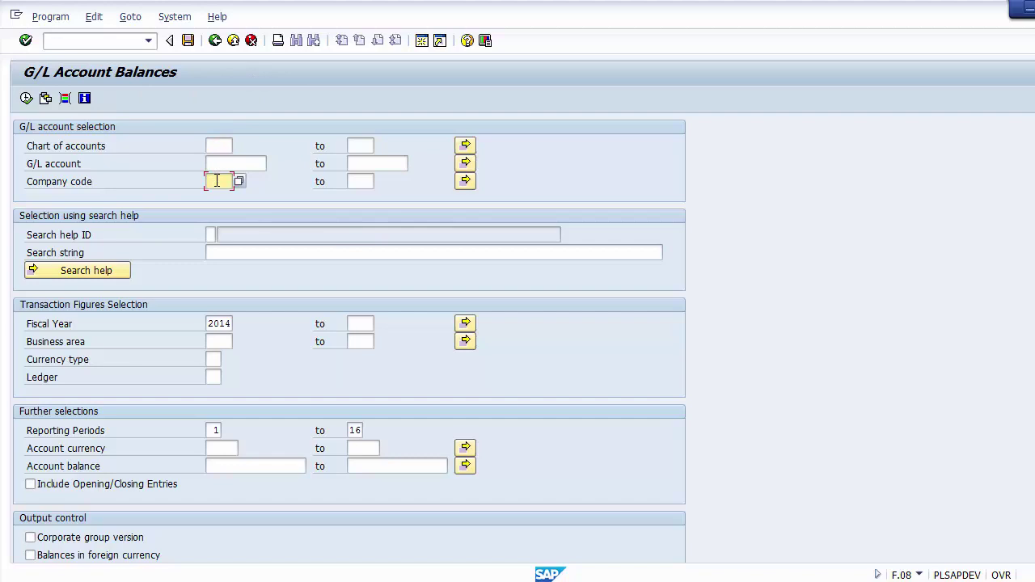
{"action": "type", "text": "1200"}
{"action": "left_click_drag", "start_coordinate": [212, 327], "coordinate": [236, 325]}
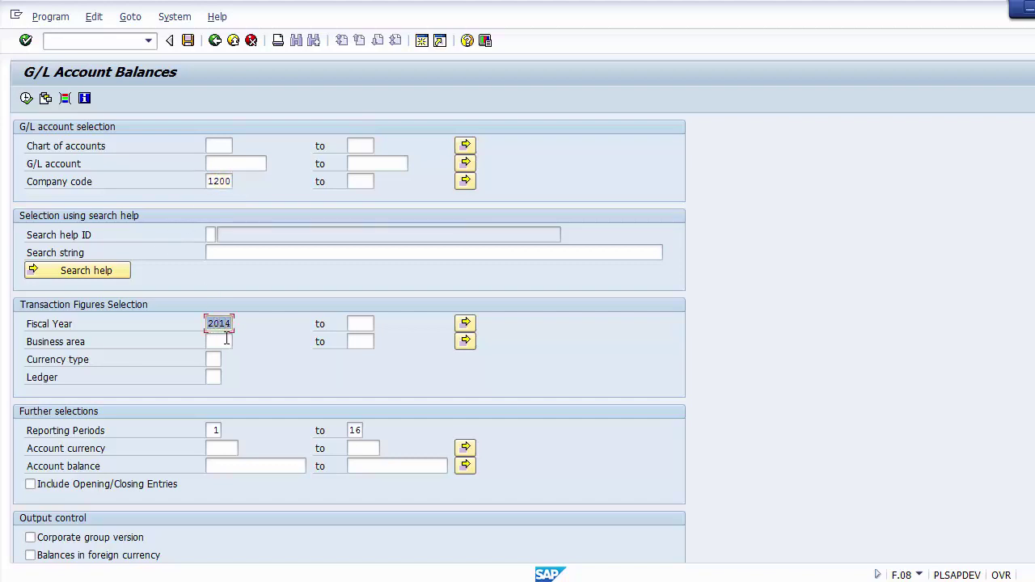
{"action": "left_click", "coordinate": [222, 341]}
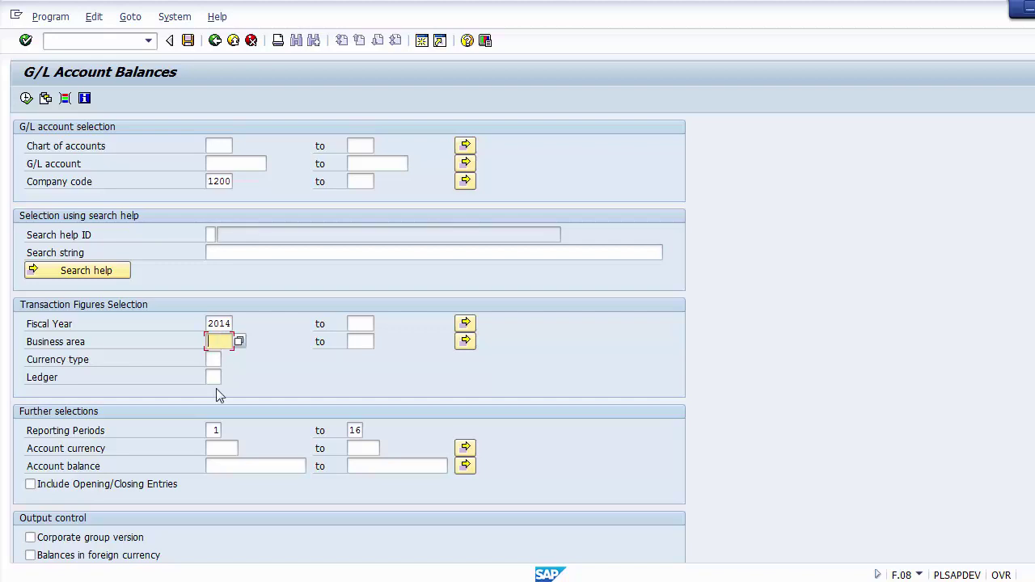
Set the reporting periods to 11 through 11 and run the G/L account balances report.
{"action": "left_click", "coordinate": [212, 430]}
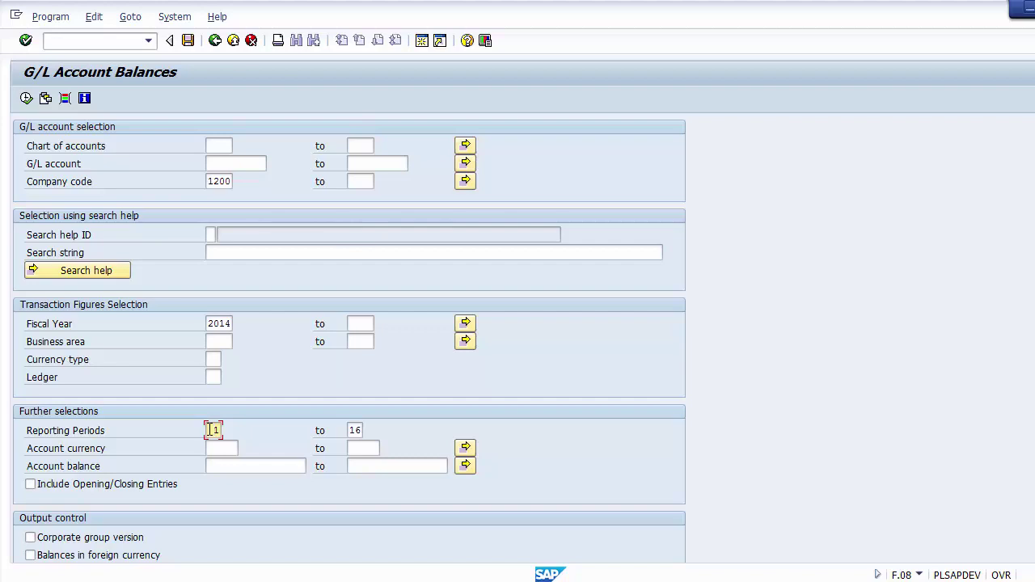
{"action": "type", "text": "1"}
{"action": "left_click", "coordinate": [355, 431]}
{"action": "key", "text": "BackSpace"}
{"action": "key", "text": "BackSpace"}
{"action": "left_click", "coordinate": [27, 98]}
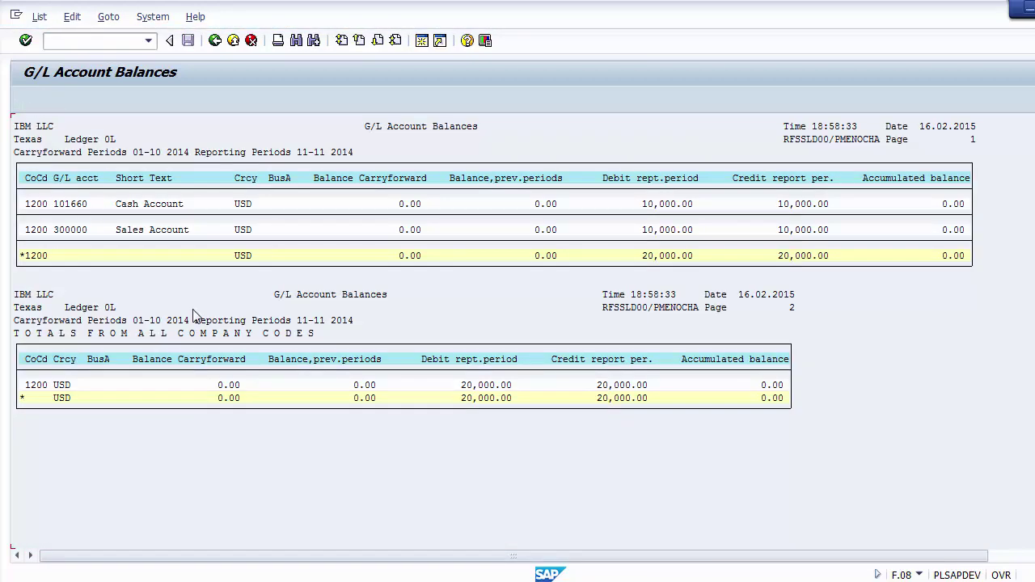
Examine the company code, G/L account and short text of the Cash Account and Sales Account rows in the balances report.
{"action": "left_click", "coordinate": [152, 205]}
{"action": "left_click", "coordinate": [147, 231]}
{"action": "left_click", "coordinate": [142, 205]}
{"action": "left_click", "coordinate": [140, 230]}
{"action": "left_click", "coordinate": [133, 209]}
{"action": "left_click", "coordinate": [136, 231]}
{"action": "left_click", "coordinate": [42, 206]}
{"action": "left_click", "coordinate": [38, 232]}
{"action": "left_click", "coordinate": [73, 207]}
{"action": "left_click", "coordinate": [73, 231]}
{"action": "left_click", "coordinate": [174, 206]}
{"action": "left_click", "coordinate": [172, 231]}
Examine the Balance Carryforward values of the Cash Account and Sales Account rows.
{"action": "left_click", "coordinate": [408, 208]}
{"action": "left_click", "coordinate": [410, 230]}
{"action": "left_click", "coordinate": [408, 207]}
{"action": "left_click", "coordinate": [410, 230]}
{"action": "left_click", "coordinate": [410, 208]}
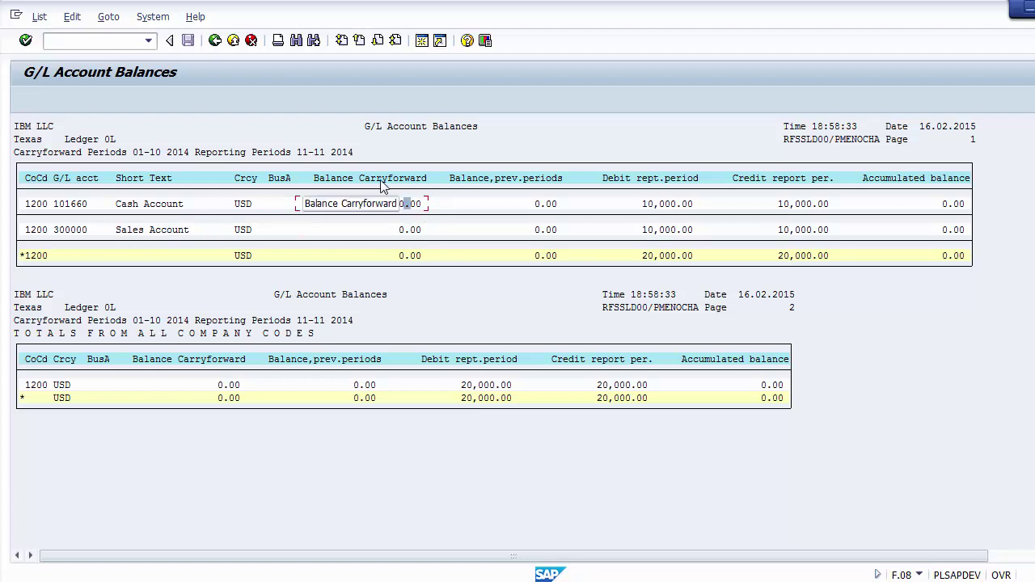
Examine the prior-period balance, debit, credit and accumulated balance columns for the Cash Account against the reporting periods in the header.
{"action": "left_click", "coordinate": [527, 180]}
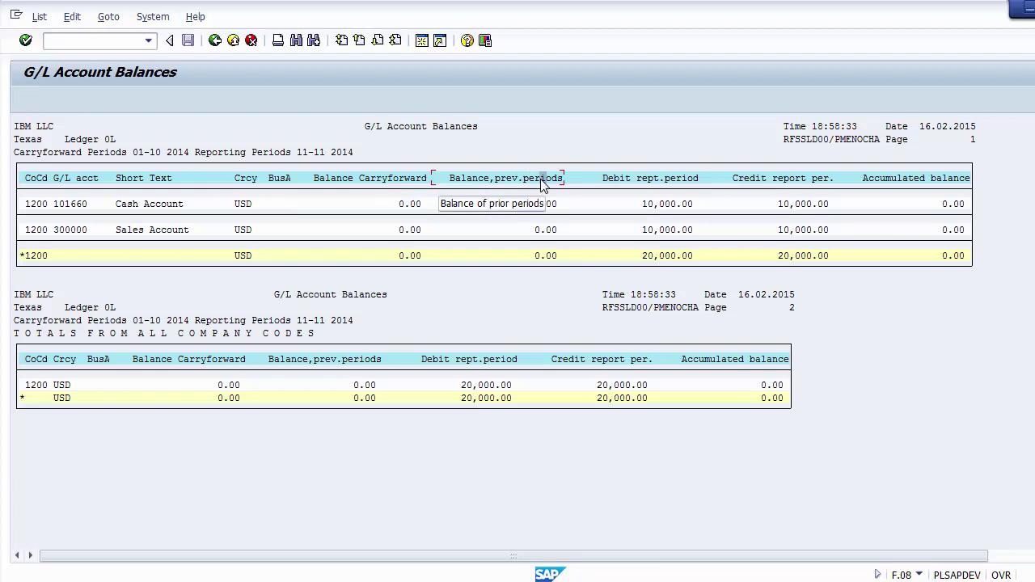
{"action": "left_click", "coordinate": [317, 154]}
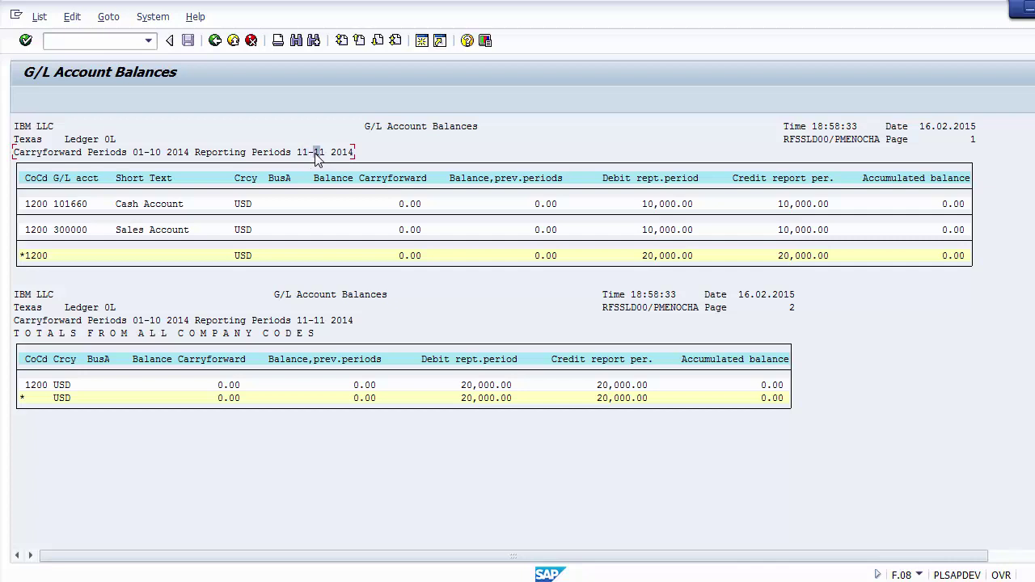
{"action": "left_click", "coordinate": [525, 181]}
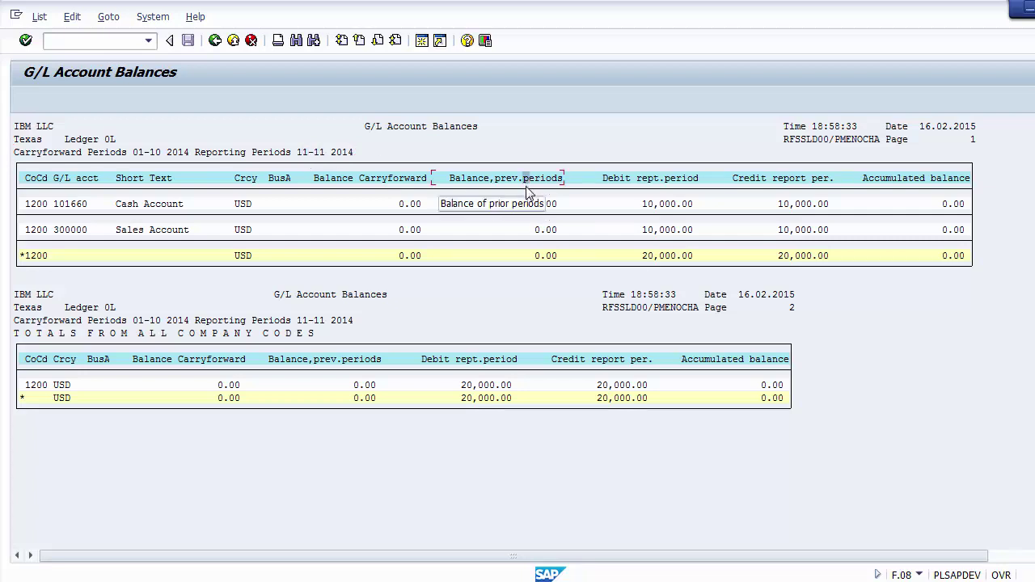
{"action": "left_click", "coordinate": [534, 206]}
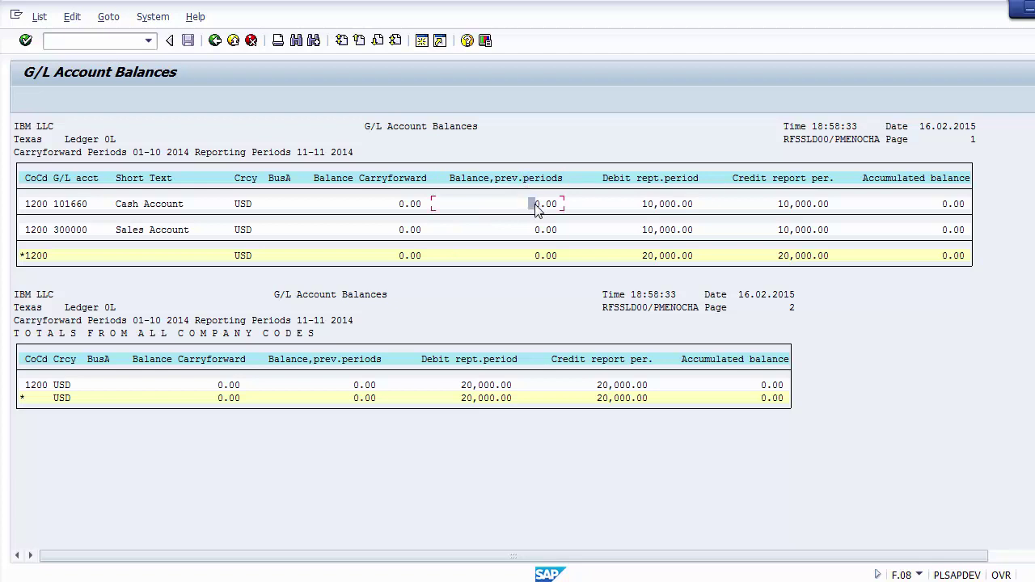
{"action": "left_click", "coordinate": [644, 178]}
{"action": "left_click", "coordinate": [741, 179]}
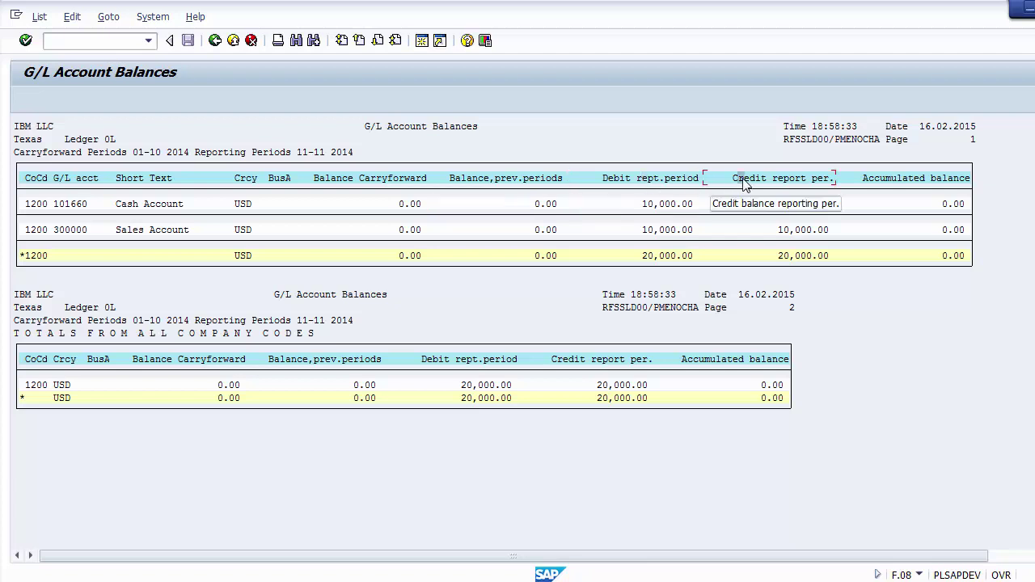
{"action": "left_click", "coordinate": [655, 204]}
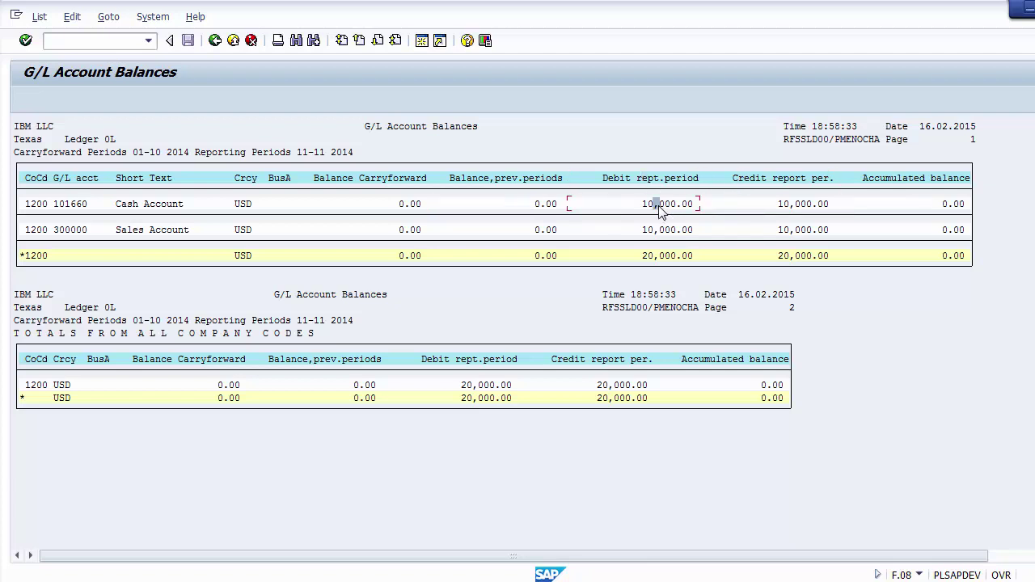
{"action": "left_click", "coordinate": [787, 206]}
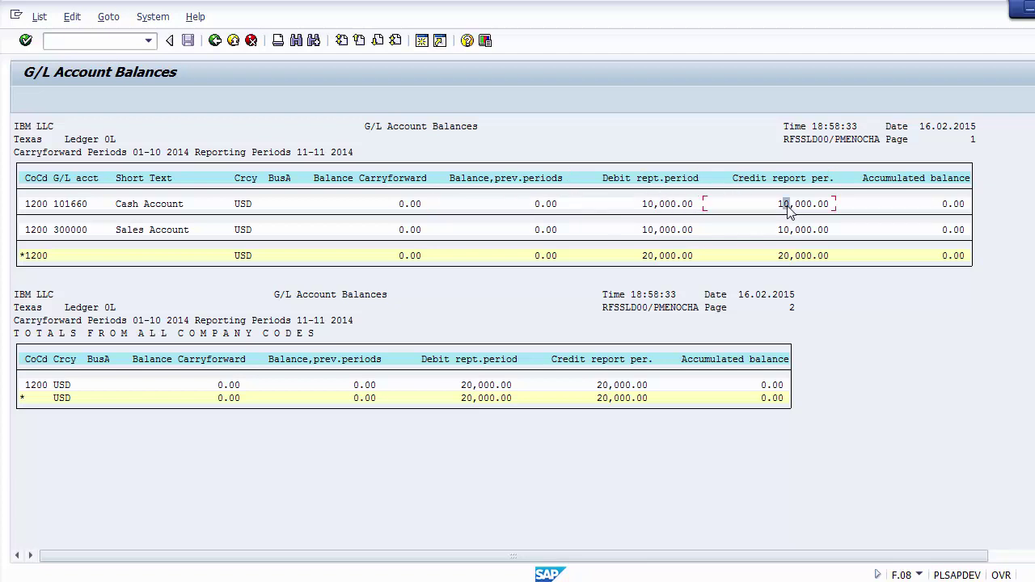
{"action": "left_click", "coordinate": [899, 179]}
{"action": "left_click", "coordinate": [950, 204]}
Rerun the G/L account balances report for company code 1000, keeping fiscal year 2014 and reporting periods 11 to 11.
{"action": "left_click", "coordinate": [215, 40]}
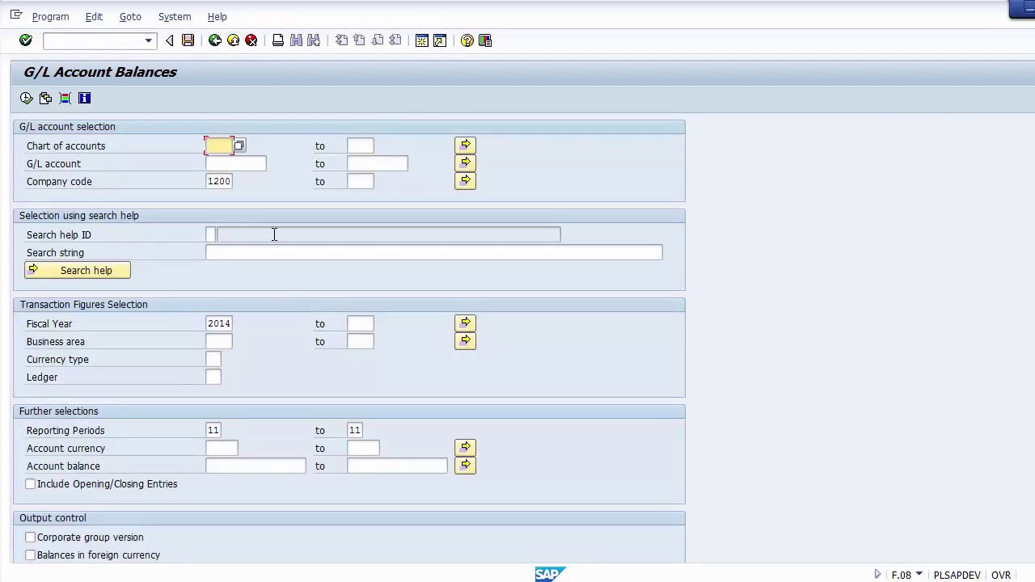
{"action": "left_click", "coordinate": [215, 180]}
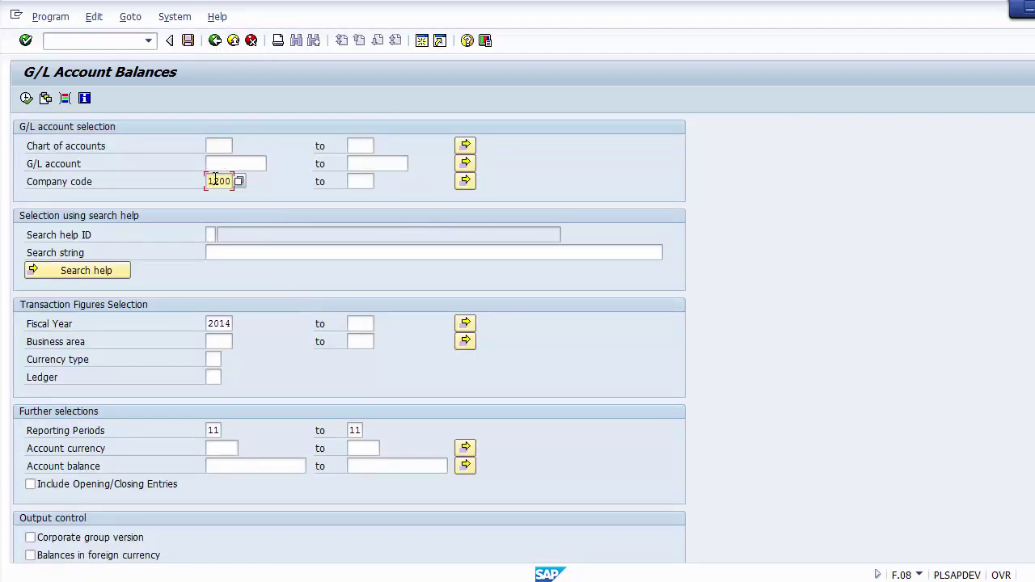
{"action": "type", "text": "0"}
{"action": "left_click", "coordinate": [228, 323]}
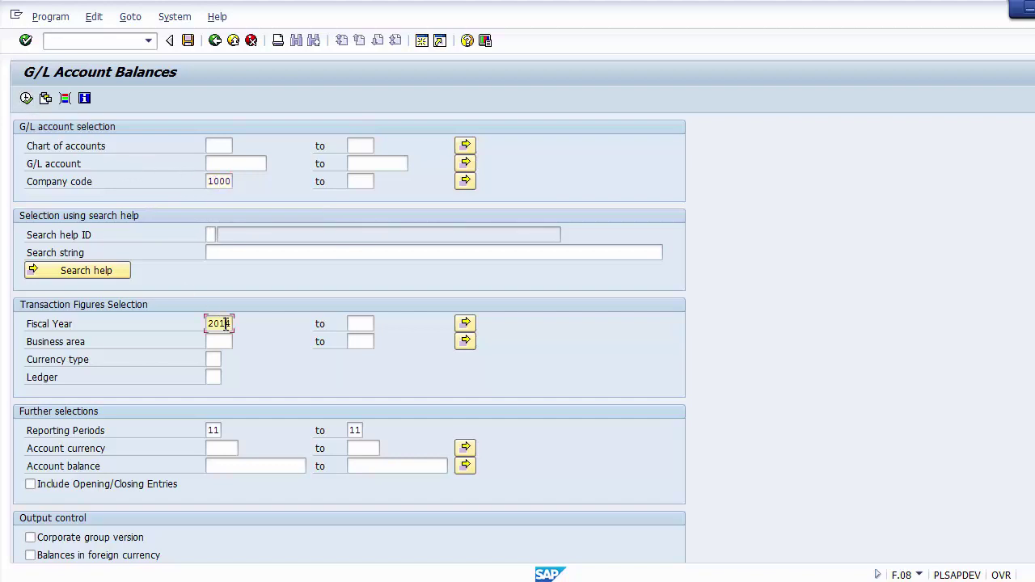
{"action": "left_click", "coordinate": [212, 430]}
{"action": "left_click", "coordinate": [26, 98]}
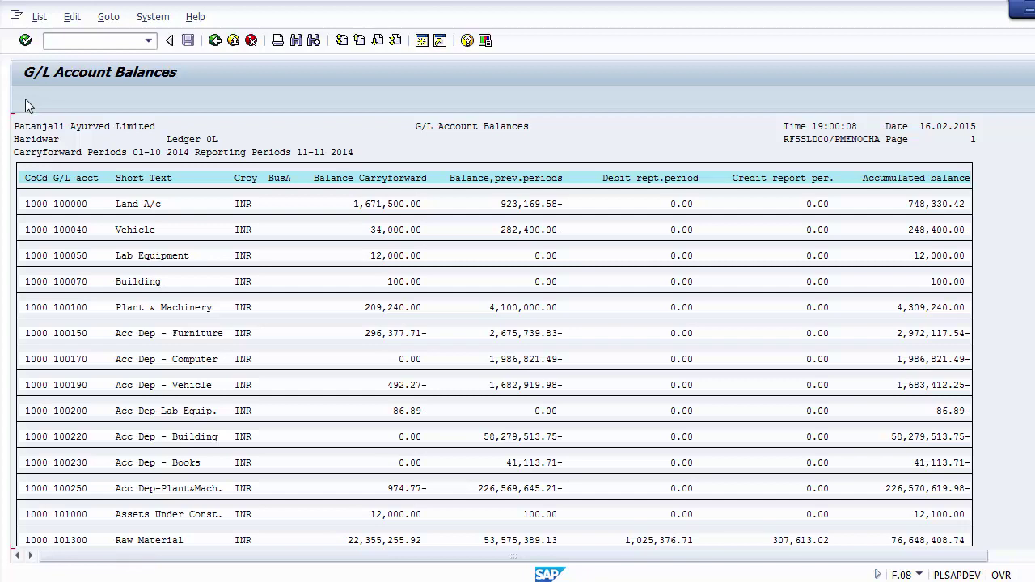
Examine the company code, G/L account, short text and Balance Carryforward values of the Land, Vehicle, Lab Equipment and Building rows.
{"action": "left_click", "coordinate": [38, 203]}
{"action": "left_click", "coordinate": [59, 207]}
{"action": "left_click", "coordinate": [38, 205]}
{"action": "left_click", "coordinate": [123, 207]}
{"action": "left_click", "coordinate": [132, 232]}
{"action": "left_click", "coordinate": [367, 204]}
{"action": "left_click", "coordinate": [380, 229]}
{"action": "left_click", "coordinate": [382, 256]}
{"action": "left_click", "coordinate": [385, 282]}
Examine the prior-period balances and the debit, credit and accumulated balance of the Debtors - Super Dist row.
{"action": "left_click", "coordinate": [509, 179]}
{"action": "left_click", "coordinate": [520, 207]}
{"action": "left_click", "coordinate": [679, 516]}
{"action": "scroll", "coordinate": [679, 518], "scroll_direction": "down", "scroll_amount": 5}
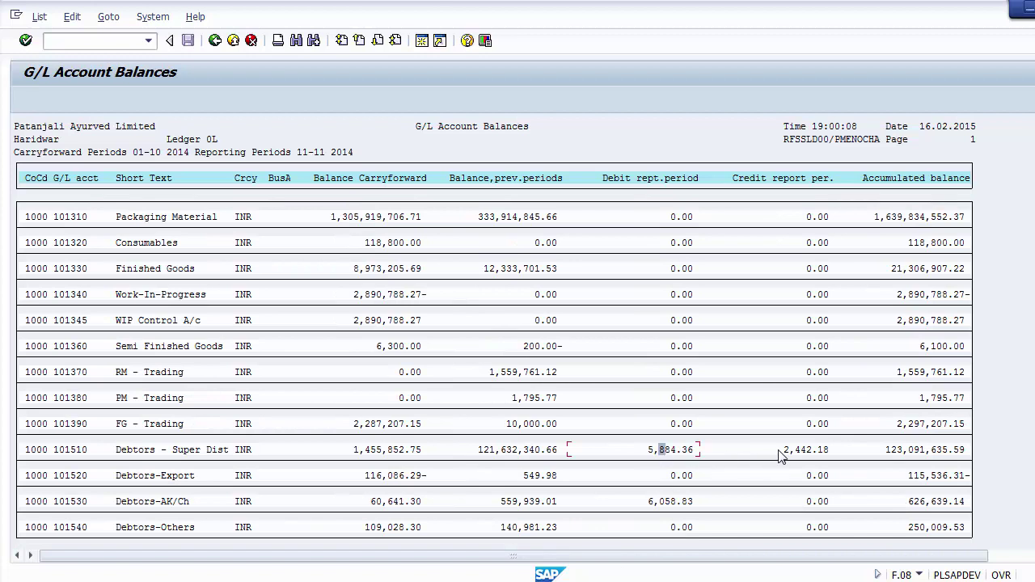
{"action": "left_click", "coordinate": [798, 451]}
{"action": "left_click", "coordinate": [918, 453]}
Review the remaining bank, liability, sales and consumption accounts in the company code 1000 balances report.
{"action": "scroll", "coordinate": [346, 441], "scroll_direction": "down", "scroll_amount": 5}
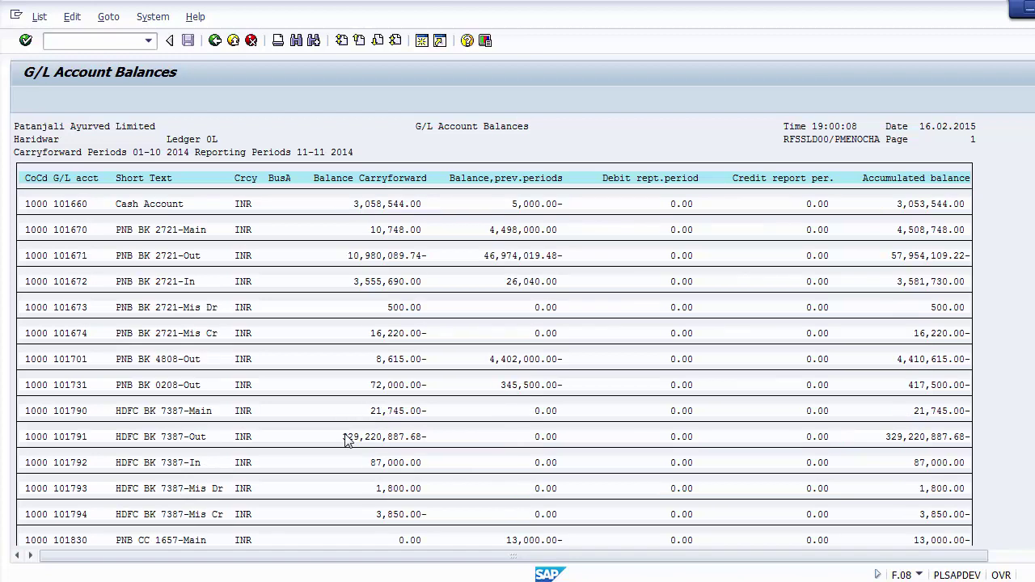
{"action": "scroll", "coordinate": [345, 439], "scroll_direction": "down", "scroll_amount": 10}
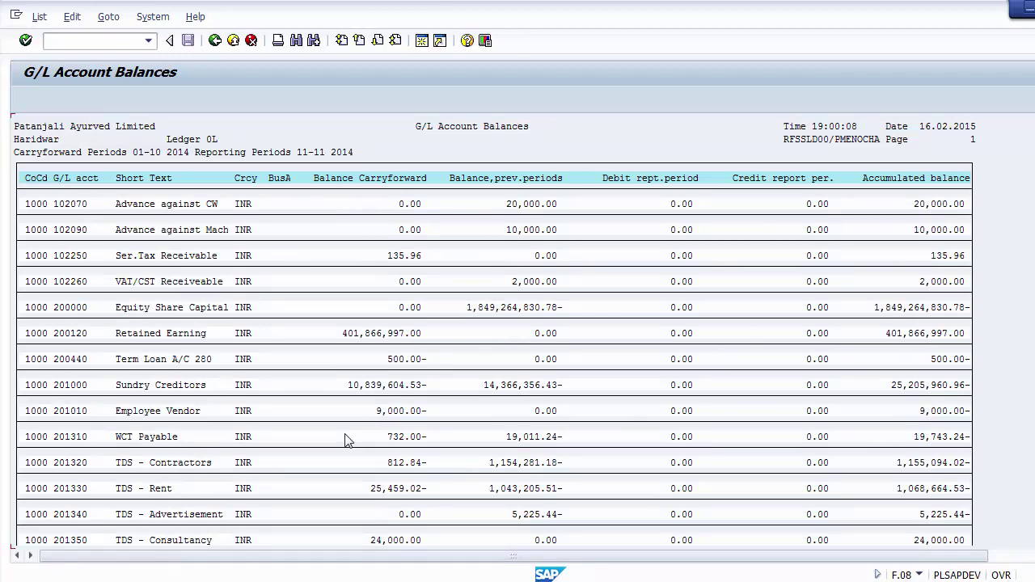
{"action": "scroll", "coordinate": [346, 440], "scroll_direction": "down", "scroll_amount": 10}
{"action": "scroll", "coordinate": [346, 441], "scroll_direction": "down", "scroll_amount": 5}
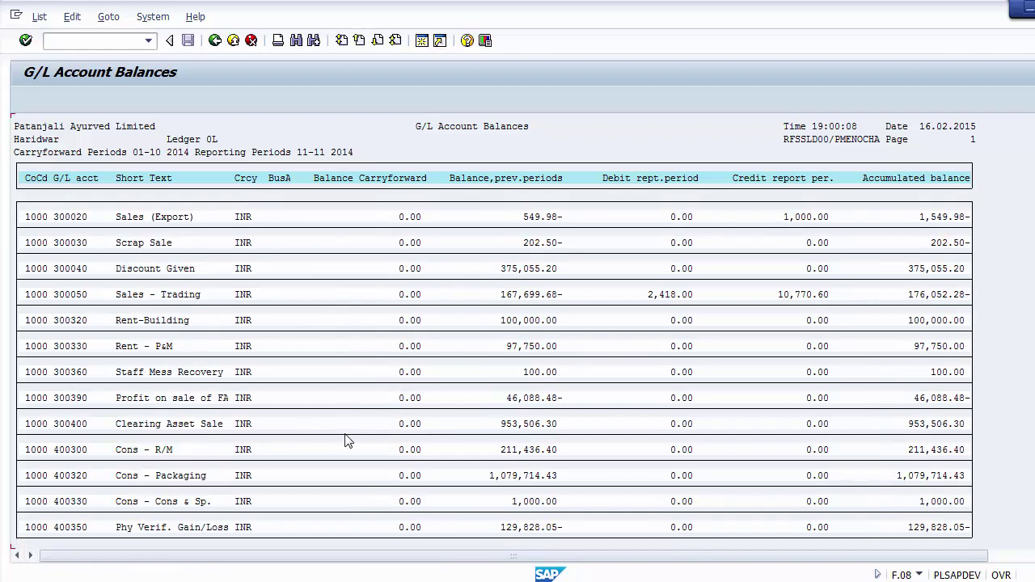
{"action": "scroll", "coordinate": [346, 440], "scroll_direction": "down", "scroll_amount": 10}
{"action": "scroll", "coordinate": [345, 439], "scroll_direction": "up", "scroll_amount": 20}
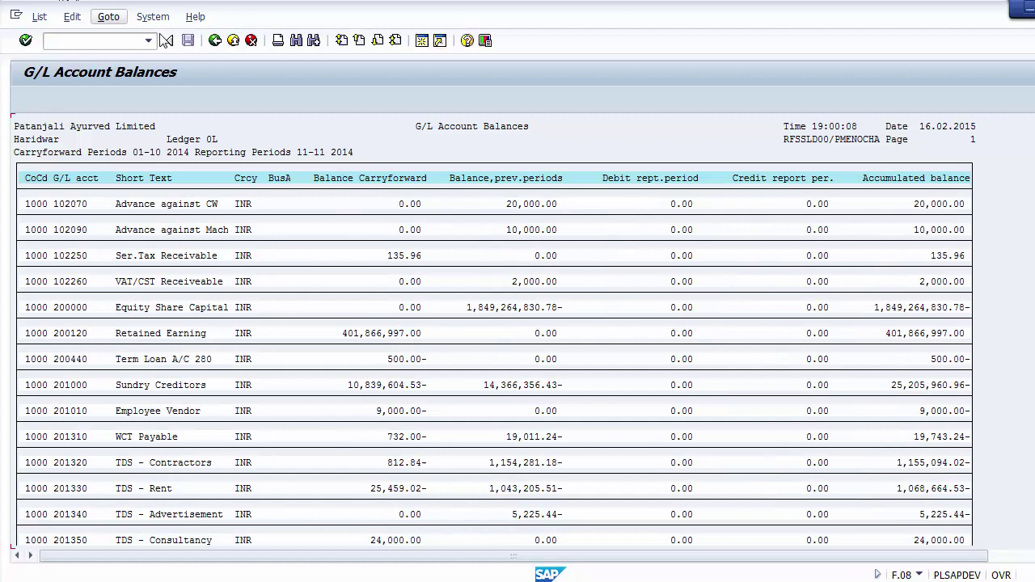
Leave the account balances report and open the F.01 Balance Sheet report from the General Ledger information system.
{"action": "left_click", "coordinate": [214, 42]}
{"action": "left_click", "coordinate": [215, 41]}
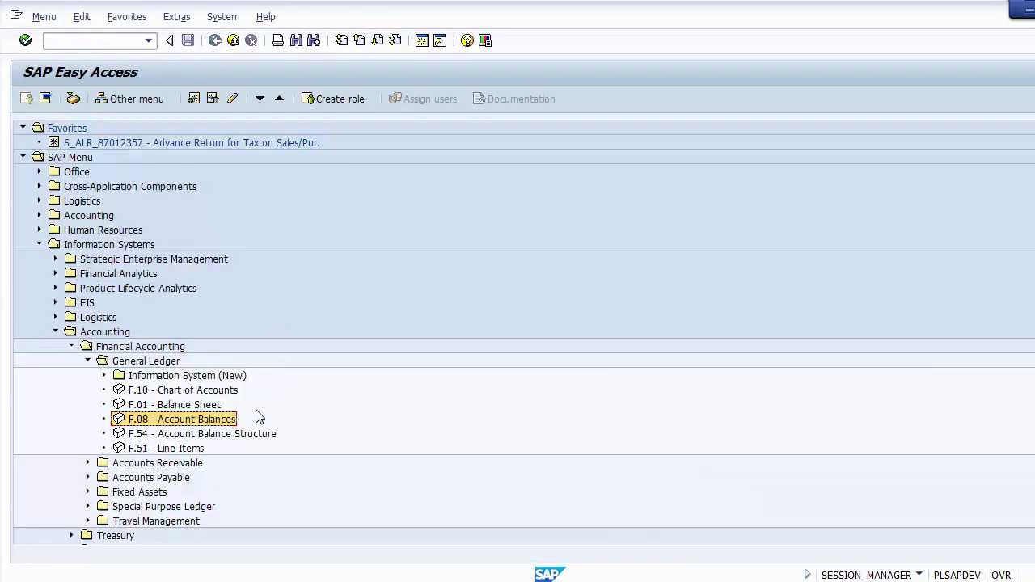
{"action": "left_click", "coordinate": [137, 408]}
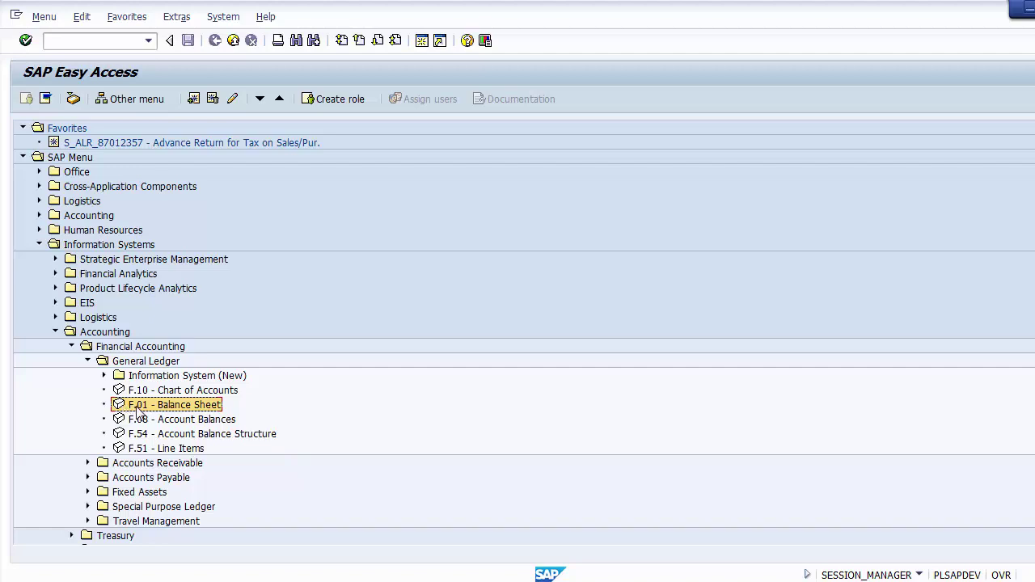
{"action": "double_click", "coordinate": [137, 406]}
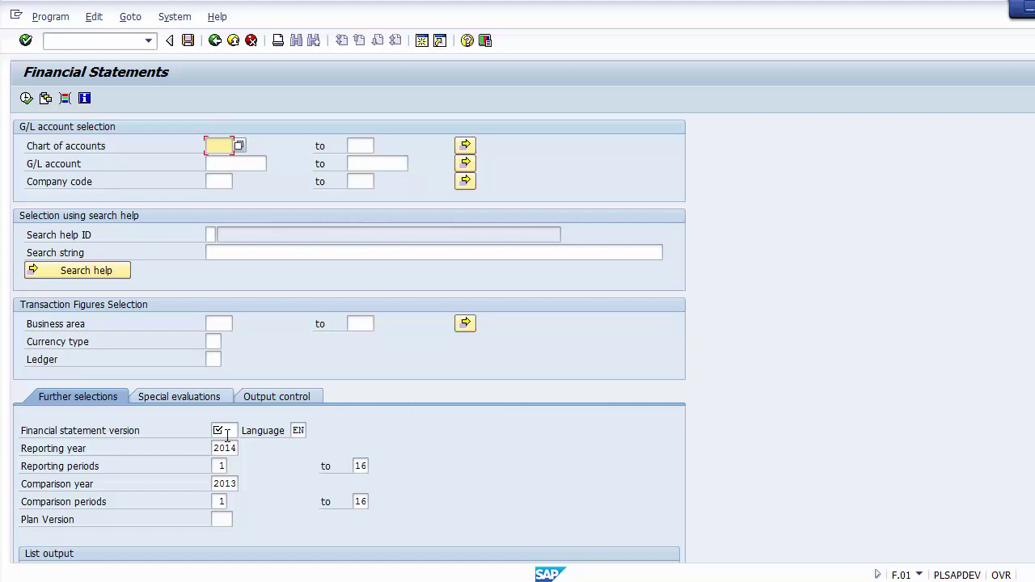
Enter company code 1000 and financial statement version 1000, keeping reporting year 2014, comparison year 2013 and periods 1 to 16.
{"action": "left_click", "coordinate": [221, 183]}
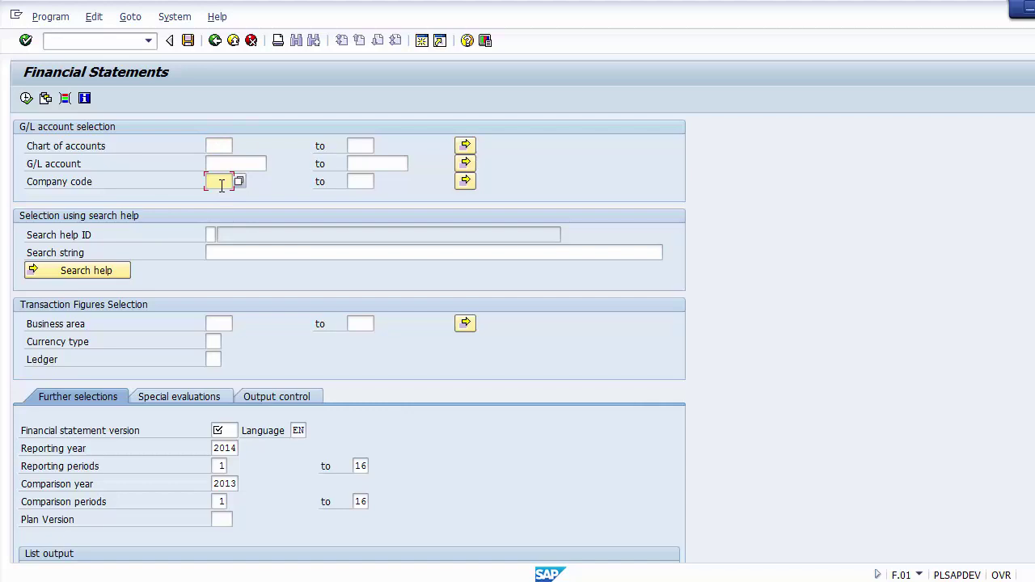
{"action": "type", "text": "1000"}
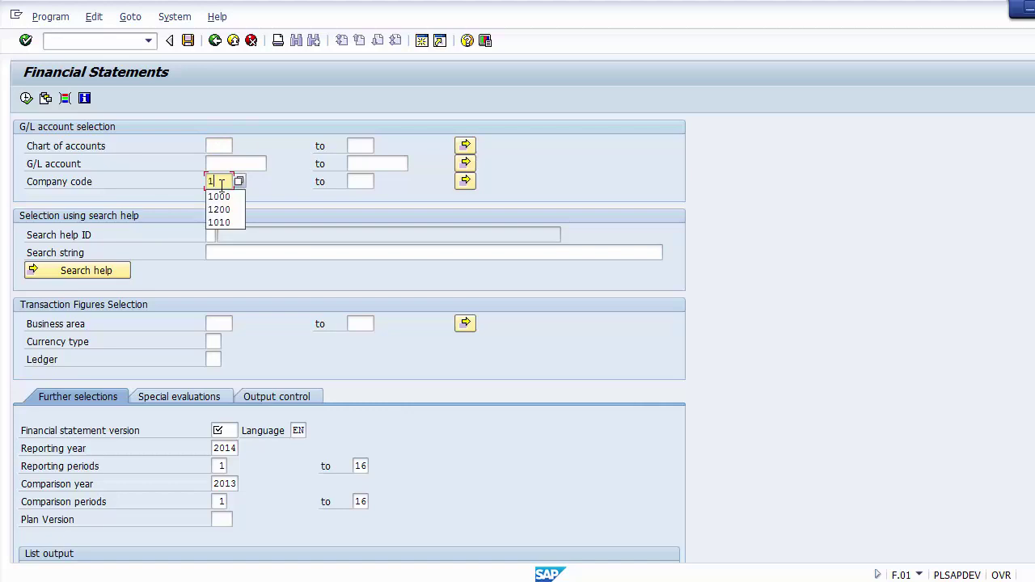
{"action": "left_click", "coordinate": [234, 430]}
{"action": "type", "text": "1000"}
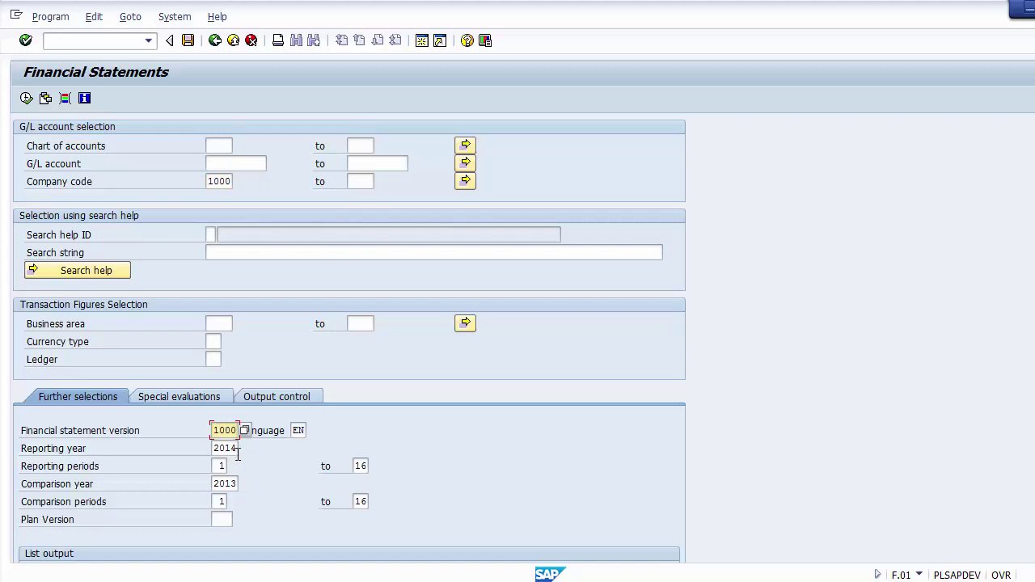
{"action": "key", "text": "Tab"}
{"action": "left_click", "coordinate": [145, 429]}
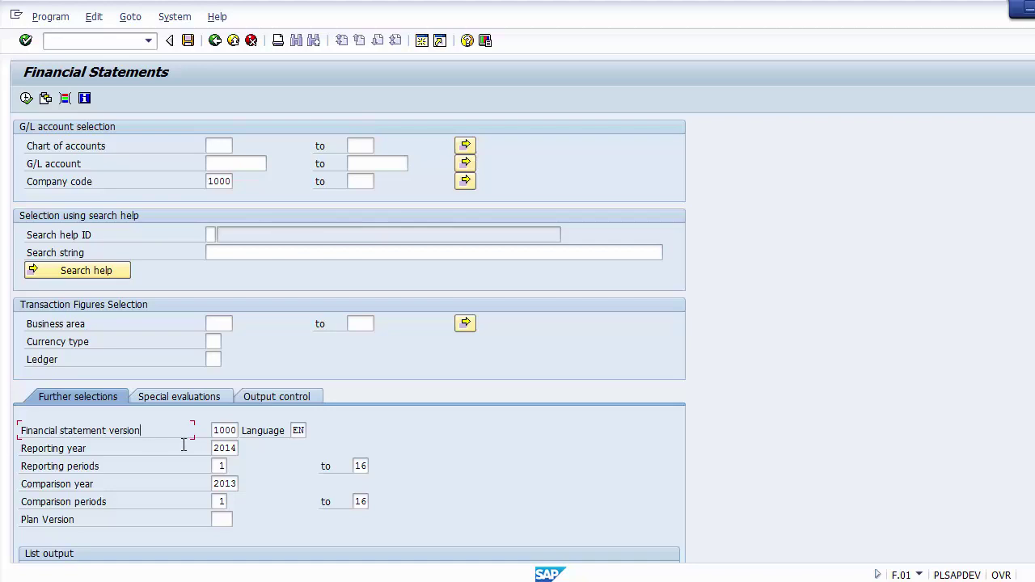
{"action": "left_click_drag", "start_coordinate": [215, 430], "coordinate": [234, 430]}
{"action": "left_click", "coordinate": [234, 450]}
{"action": "left_click", "coordinate": [225, 466]}
{"action": "left_click", "coordinate": [232, 483]}
{"action": "left_click", "coordinate": [227, 502]}
Set the list output to ALV Tree Control displayed as a structured balance list.
{"action": "scroll", "coordinate": [349, 338], "scroll_direction": "down", "scroll_amount": 3}
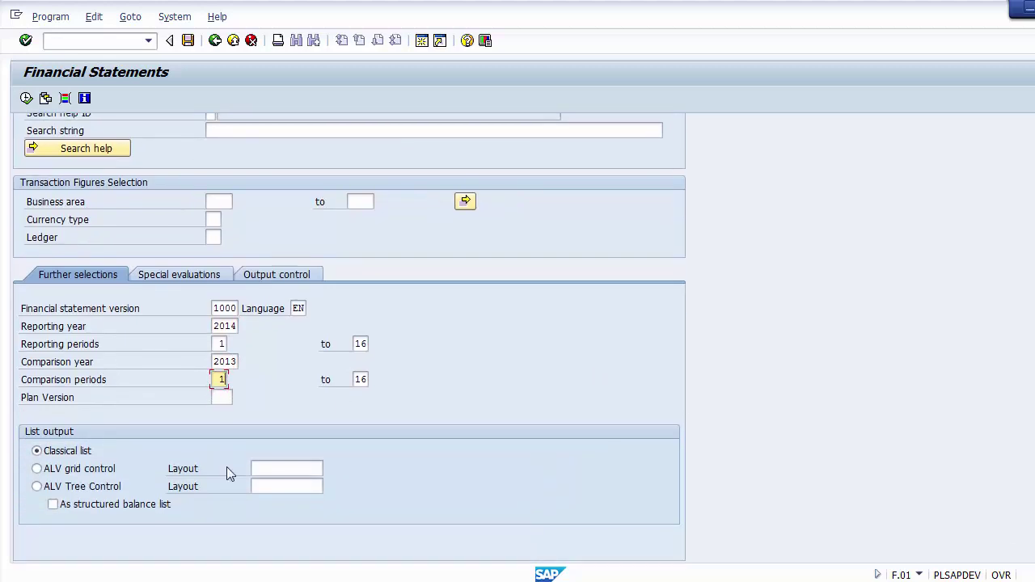
{"action": "left_click", "coordinate": [93, 489]}
{"action": "left_click", "coordinate": [53, 505]}
{"action": "scroll", "coordinate": [716, 301], "scroll_direction": "up", "scroll_amount": 3}
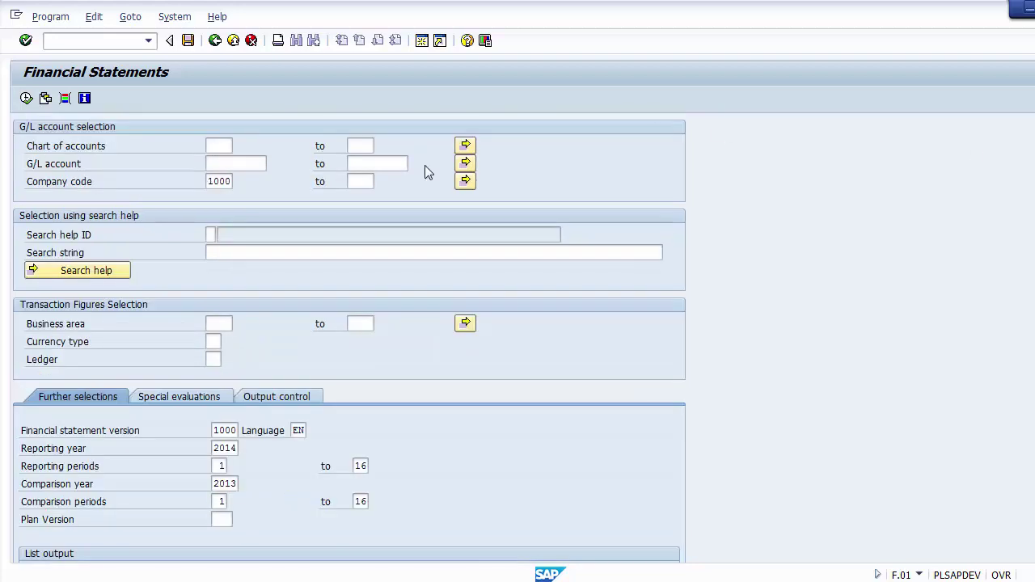
Recheck the selection values and run the financial statements report, acknowledging the ALV Tree Control output messages.
{"action": "left_click", "coordinate": [231, 182]}
{"action": "left_click", "coordinate": [234, 432]}
{"action": "left_click", "coordinate": [234, 451]}
{"action": "left_click", "coordinate": [222, 468]}
{"action": "left_click", "coordinate": [239, 485]}
{"action": "left_click", "coordinate": [224, 502]}
{"action": "scroll", "coordinate": [618, 385], "scroll_direction": "down", "scroll_amount": 3}
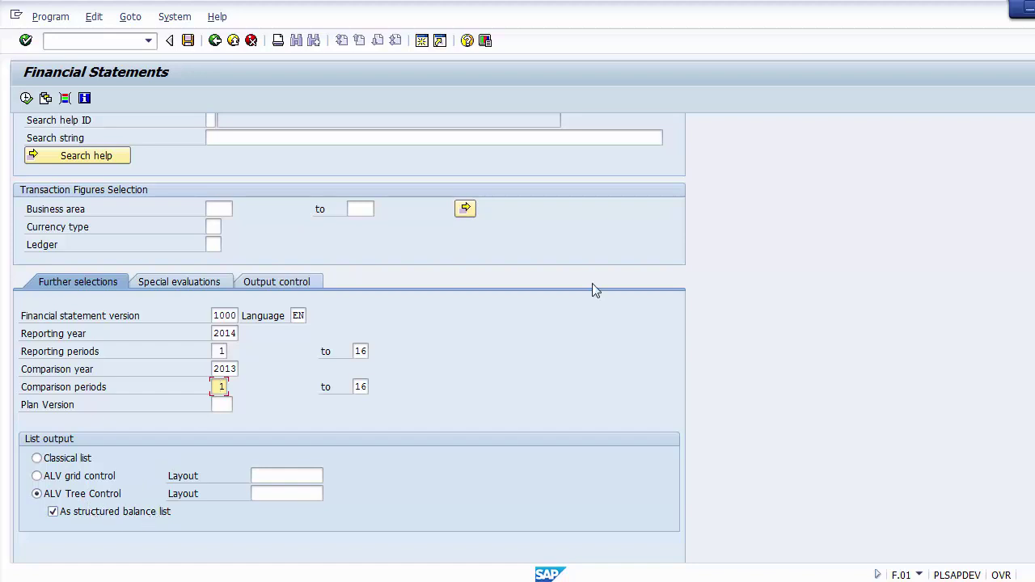
{"action": "scroll", "coordinate": [603, 169], "scroll_direction": "up", "scroll_amount": 3}
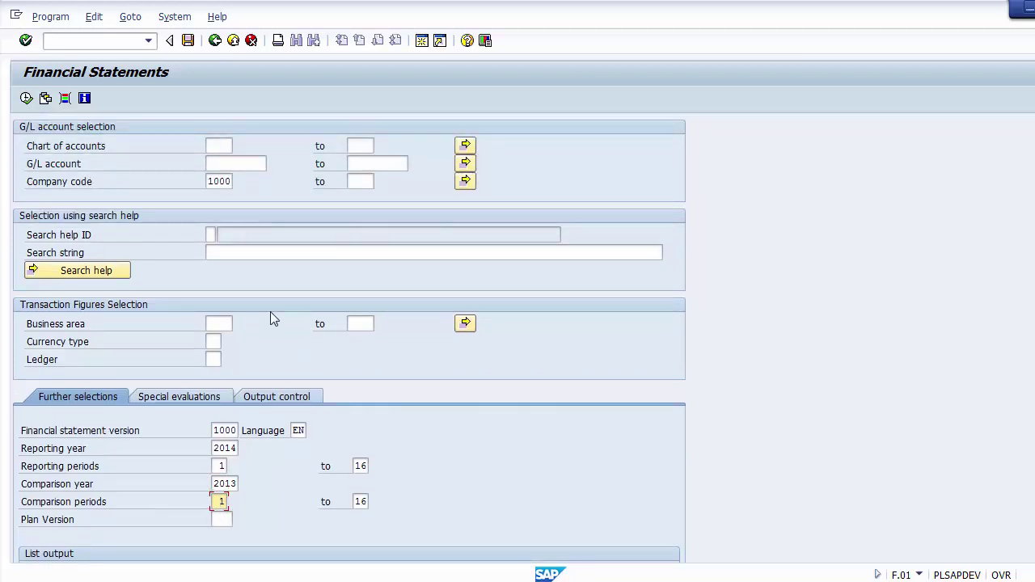
{"action": "left_click", "coordinate": [26, 99]}
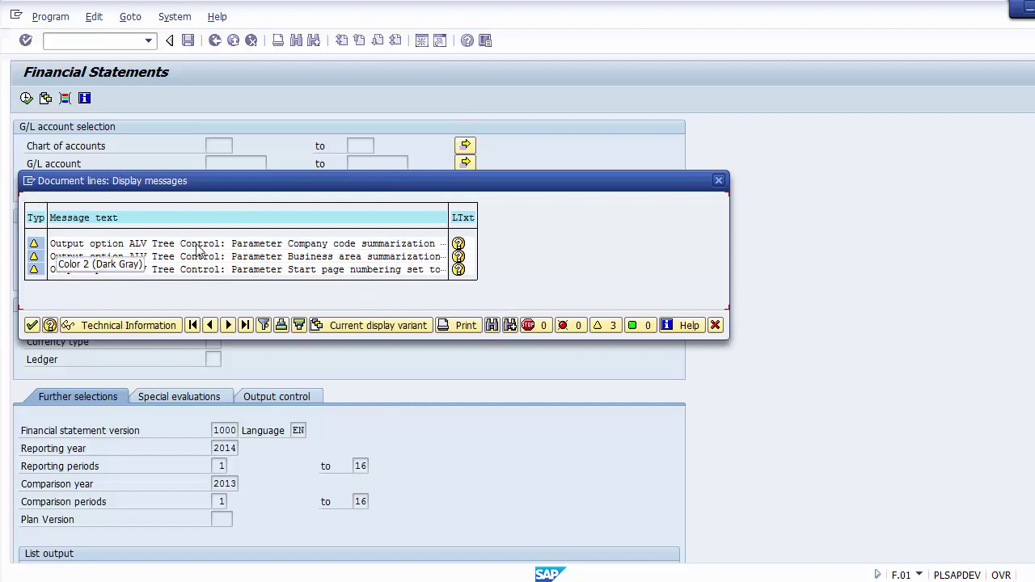
{"action": "left_click", "coordinate": [31, 325]}
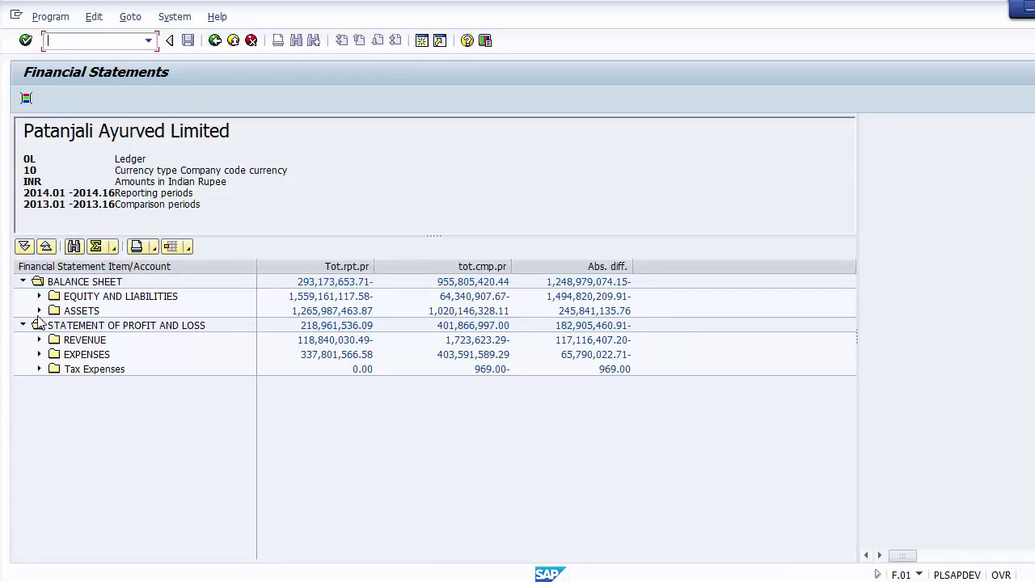
Examine the Balance Sheet node with its Equity and Liabilities and Assets items, and the Statement of Profit and Loss node.
{"action": "left_click", "coordinate": [85, 296]}
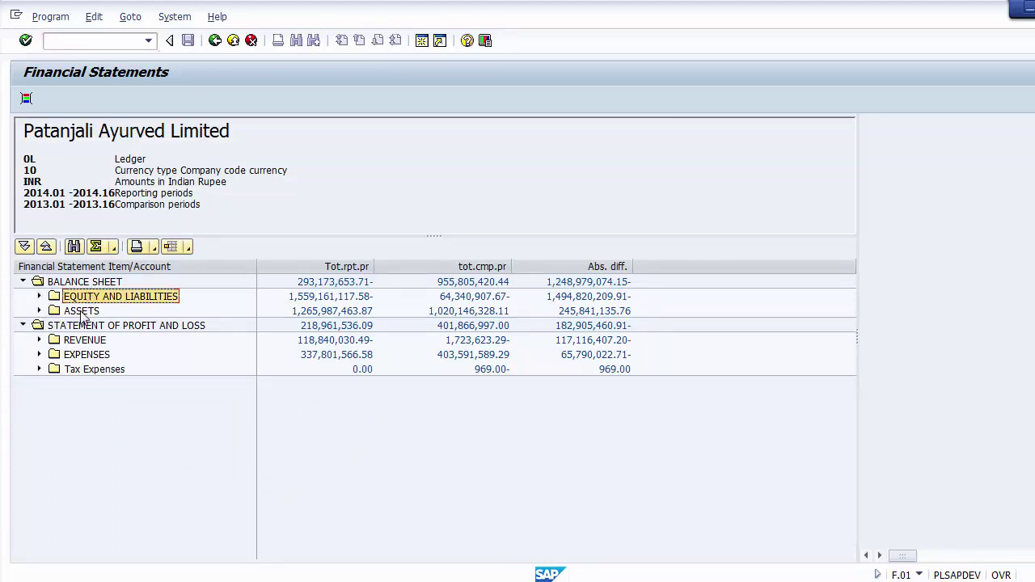
{"action": "left_click", "coordinate": [83, 311]}
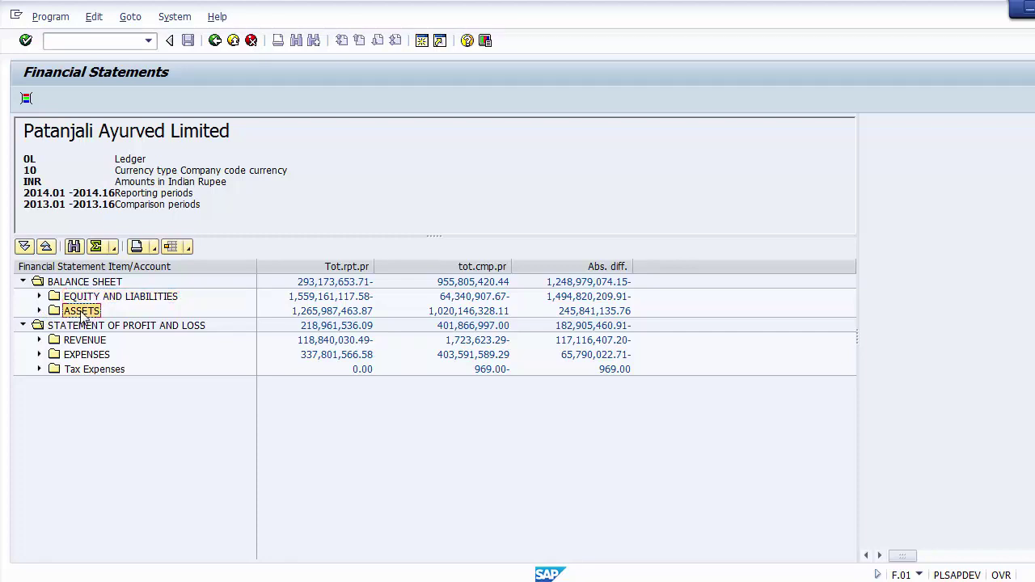
{"action": "left_click", "coordinate": [75, 283]}
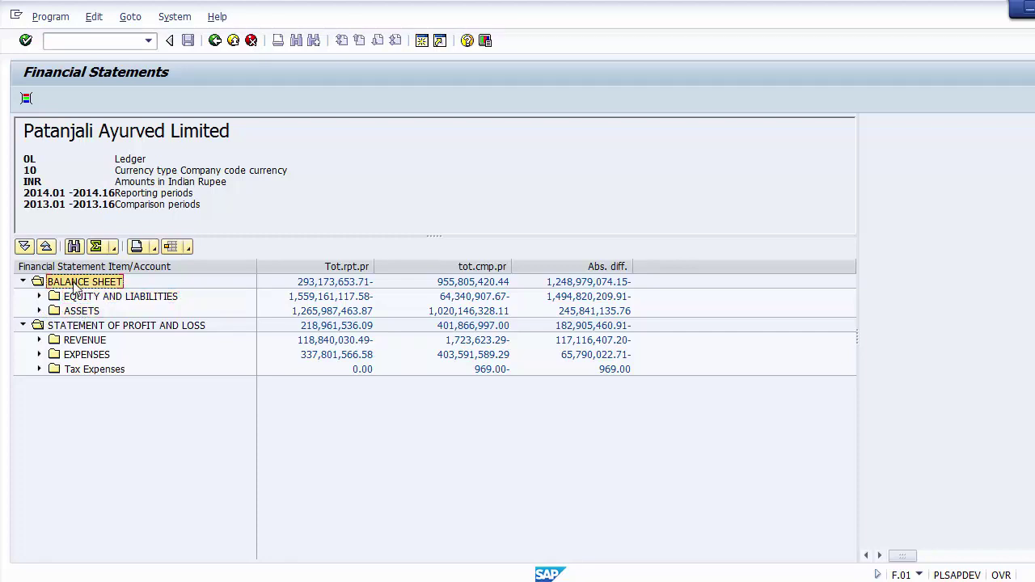
{"action": "left_click", "coordinate": [76, 327]}
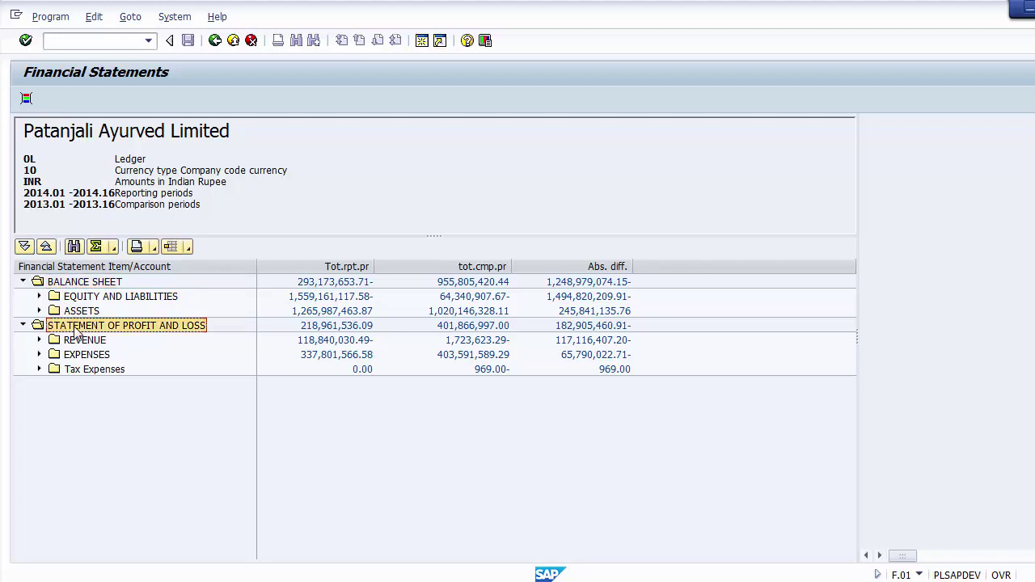
{"action": "left_click", "coordinate": [78, 283]}
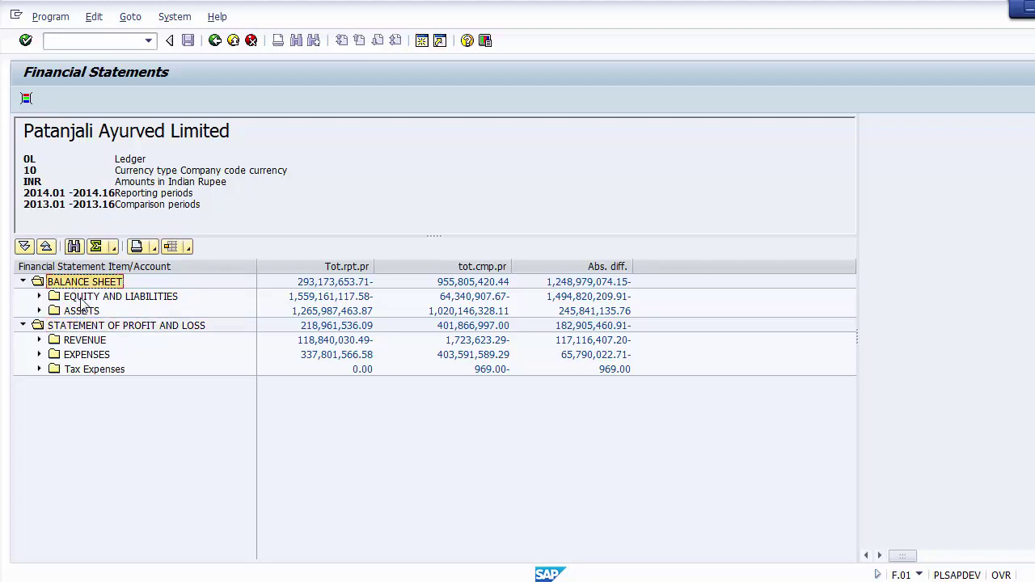
{"action": "left_click", "coordinate": [82, 298]}
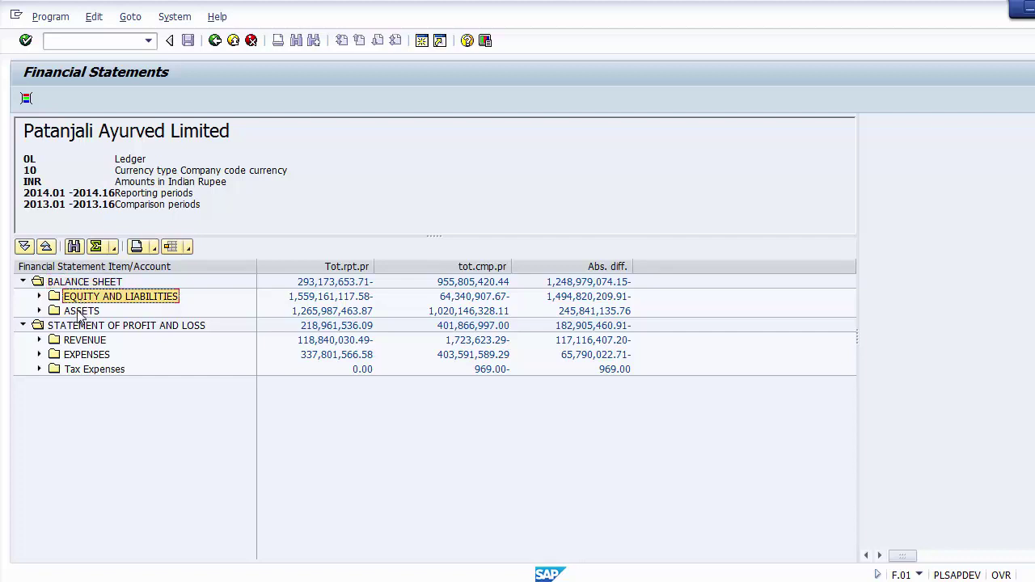
Examine the Assets item and the Statement of Profit and Loss with its Revenue, Expenses and Tax Expenses items.
{"action": "left_click", "coordinate": [78, 312]}
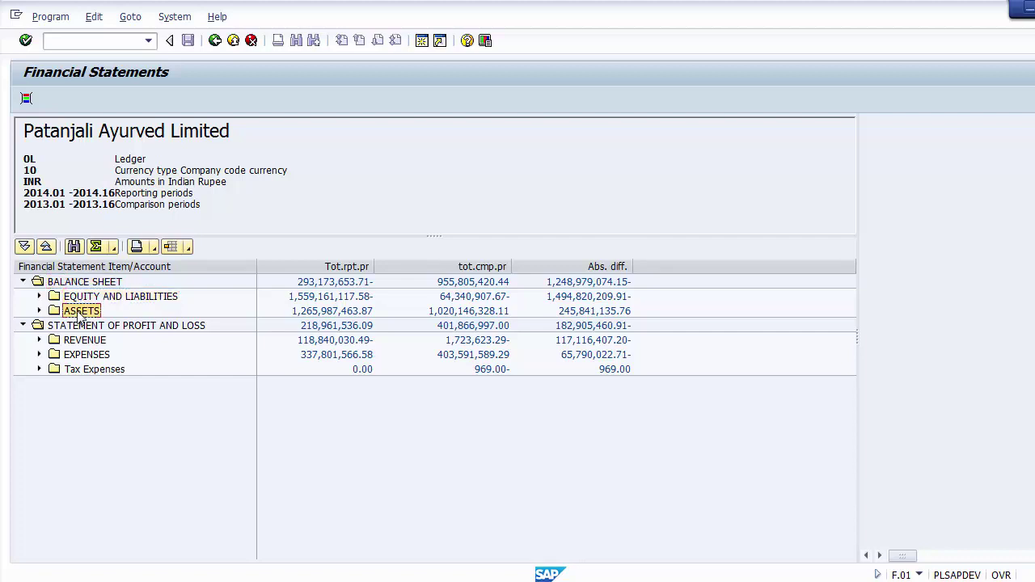
{"action": "left_click", "coordinate": [79, 326]}
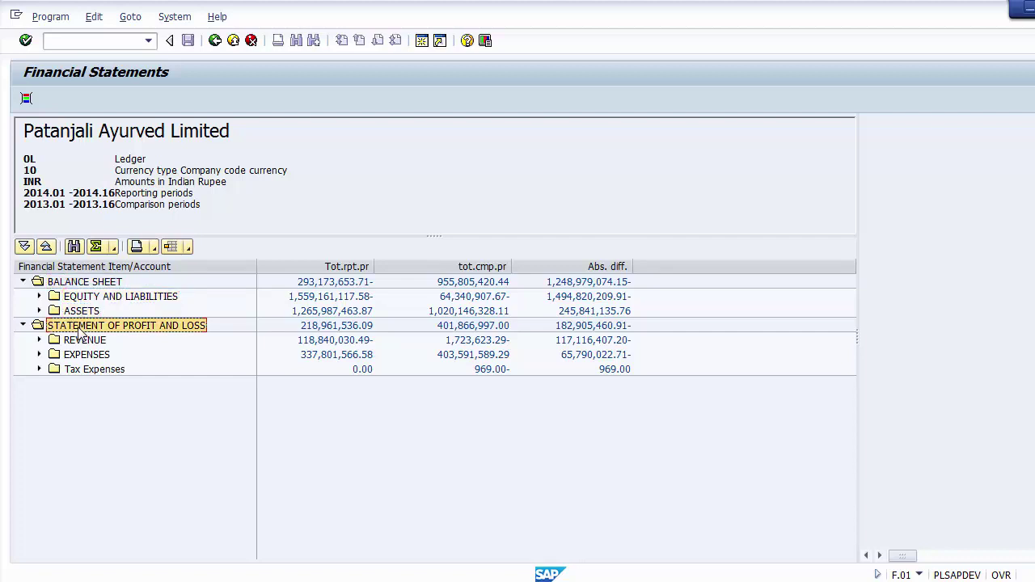
{"action": "left_click", "coordinate": [83, 342]}
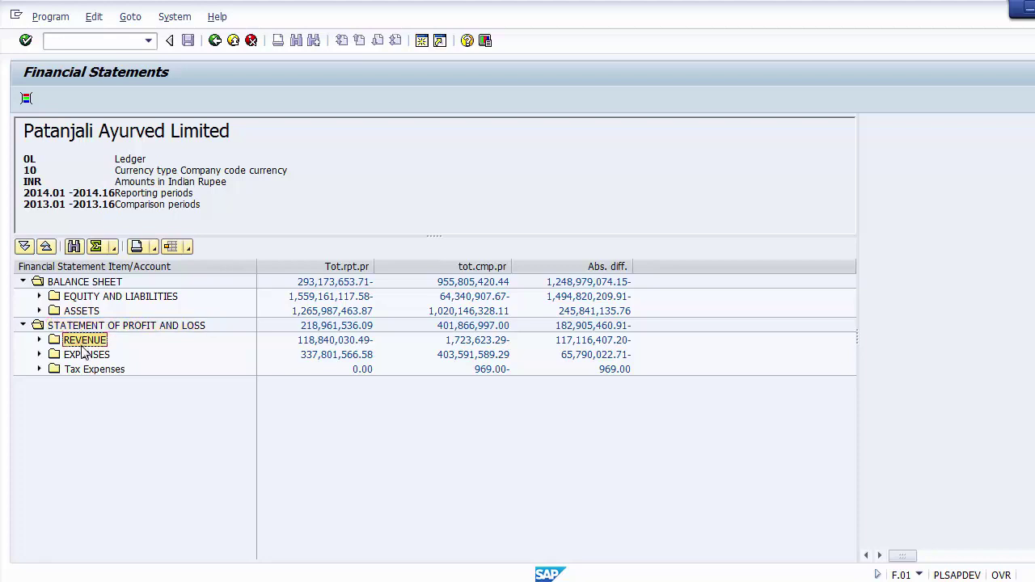
{"action": "left_click", "coordinate": [84, 359]}
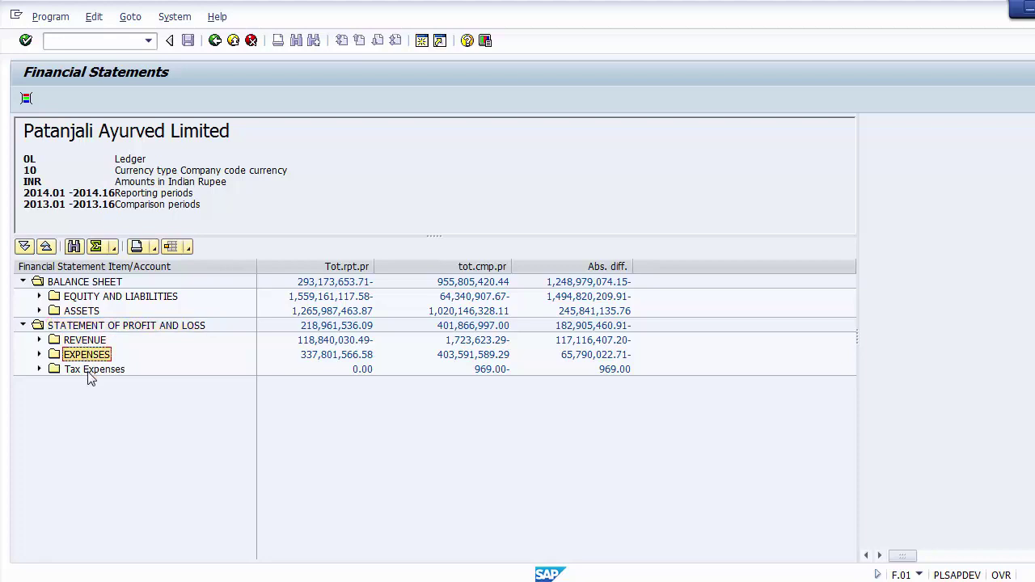
{"action": "left_click", "coordinate": [91, 371]}
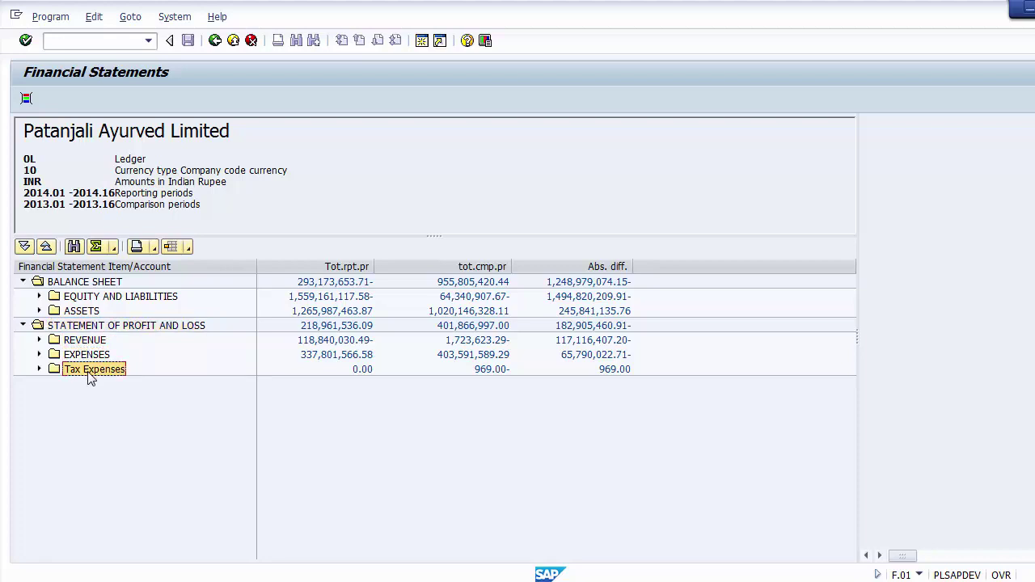
Expand Equity and Liabilities and review Shareholders Funds, Non-Current Liabilities and Current Liabilities.
{"action": "left_click", "coordinate": [39, 297]}
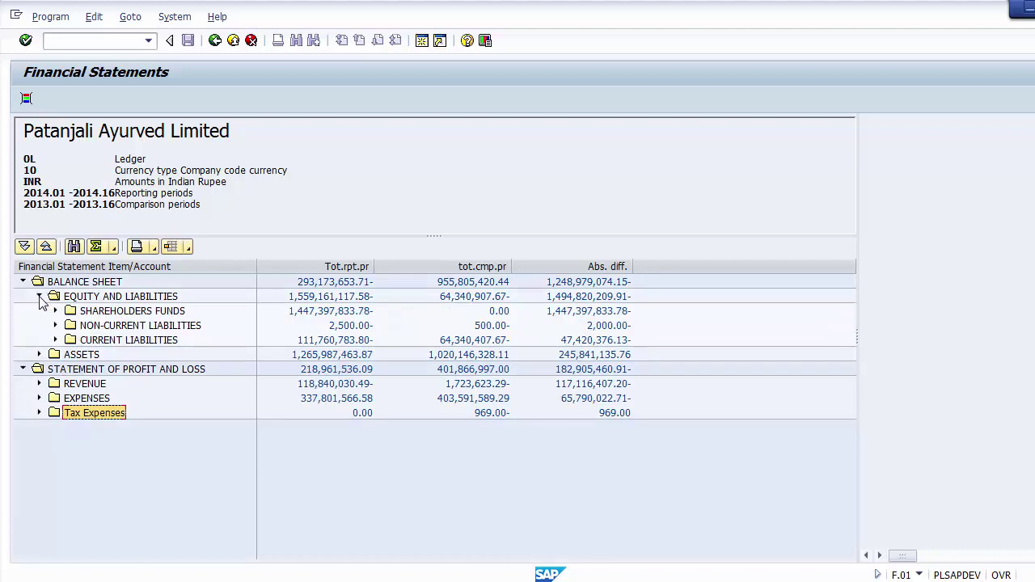
{"action": "left_click", "coordinate": [108, 299]}
{"action": "left_click", "coordinate": [147, 315]}
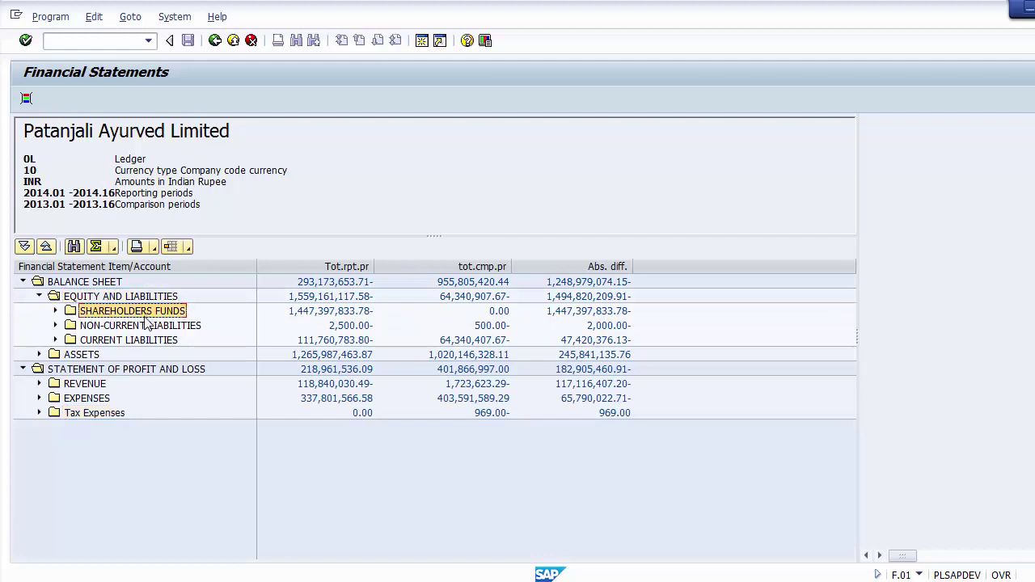
{"action": "left_click", "coordinate": [148, 328]}
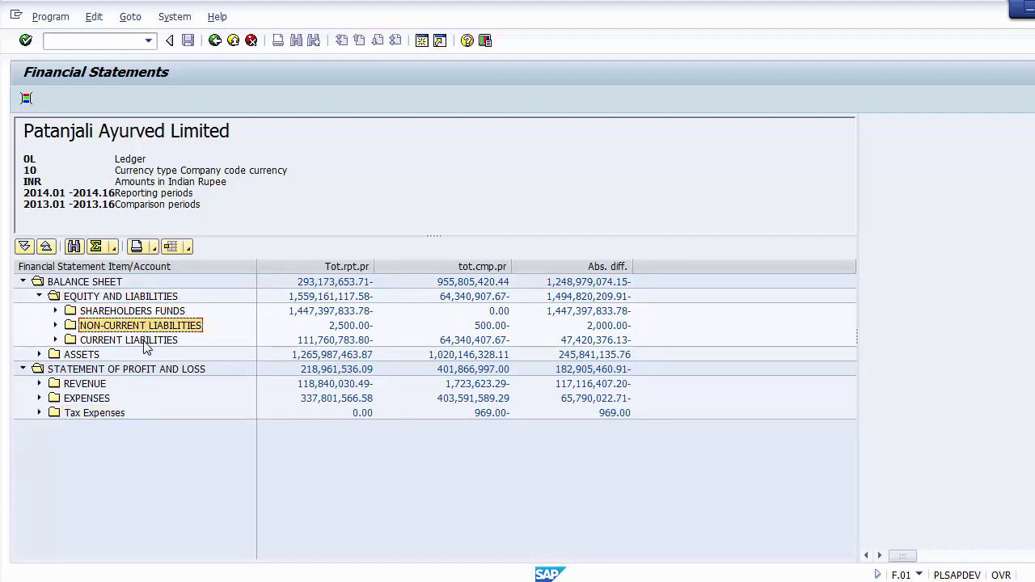
{"action": "left_click", "coordinate": [146, 342]}
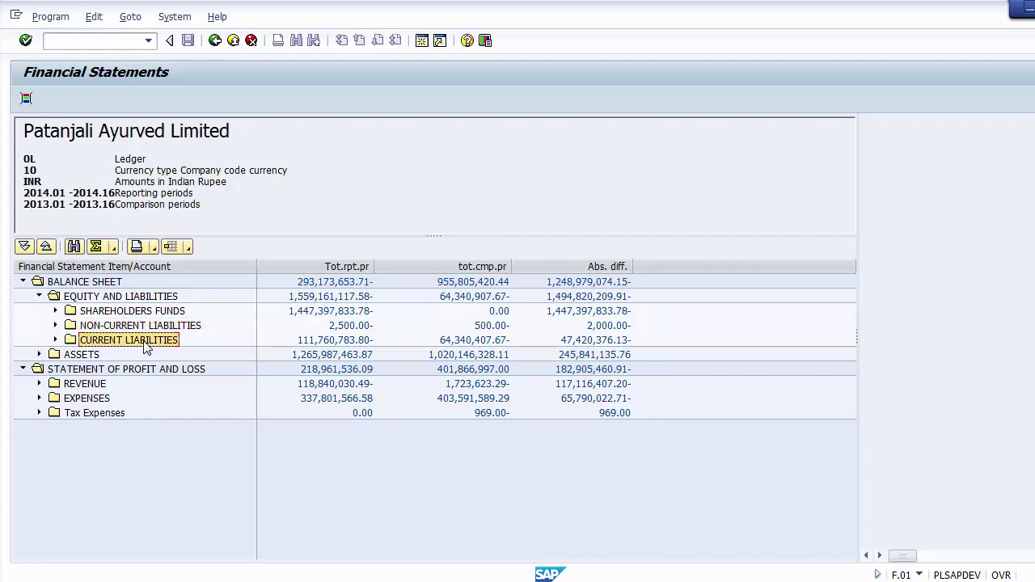
Expand Assets and review its Non-Current Assets and Current Assets items.
{"action": "left_click", "coordinate": [38, 354]}
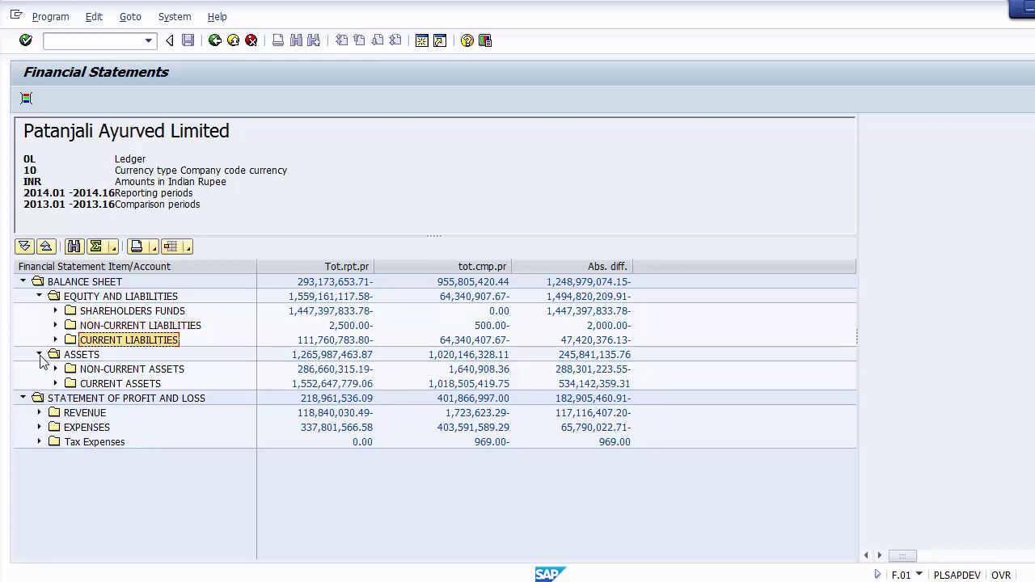
{"action": "left_click", "coordinate": [108, 372]}
{"action": "left_click", "coordinate": [109, 386]}
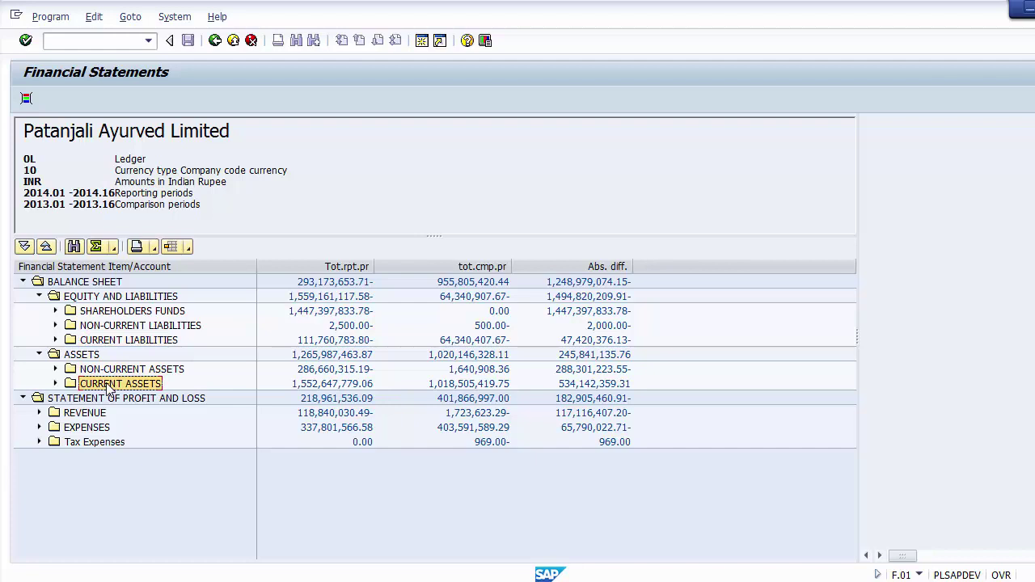
Expand Shareholders Funds and drill down through Share Capital to the Equity Share Capital account.
{"action": "left_click", "coordinate": [56, 312]}
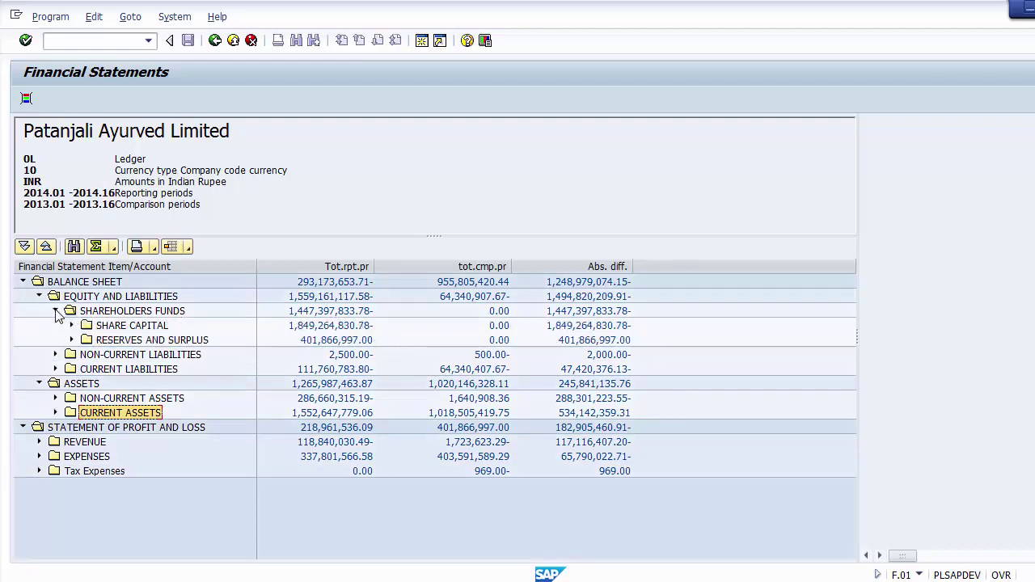
{"action": "left_click", "coordinate": [129, 328]}
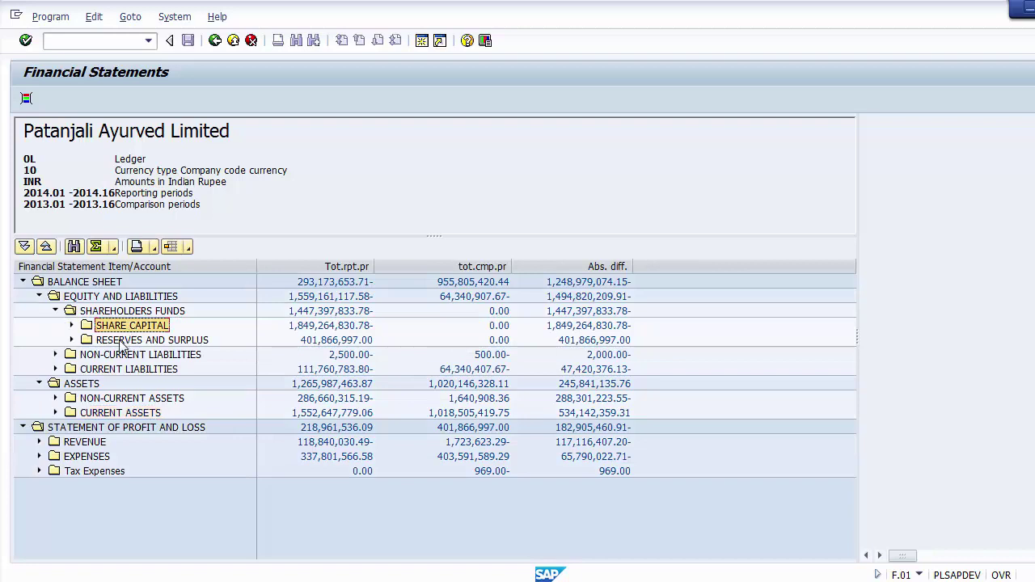
{"action": "left_click", "coordinate": [121, 341]}
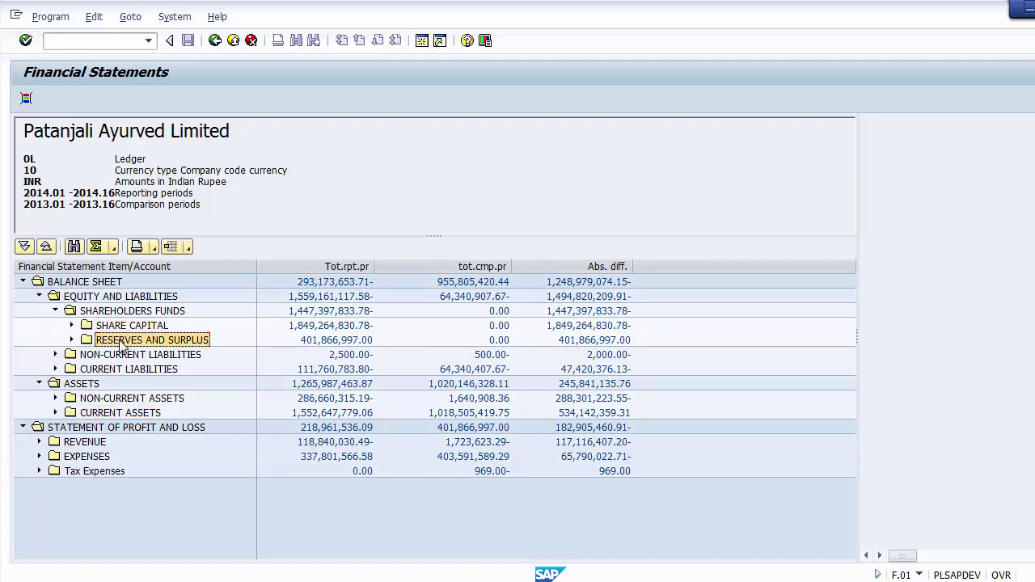
{"action": "left_click", "coordinate": [71, 325]}
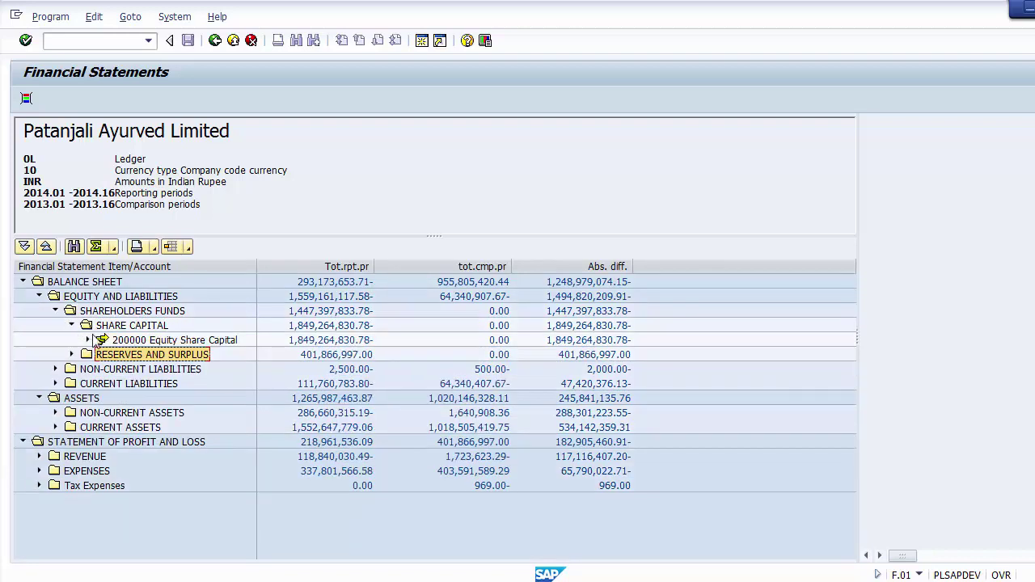
{"action": "left_click", "coordinate": [174, 340]}
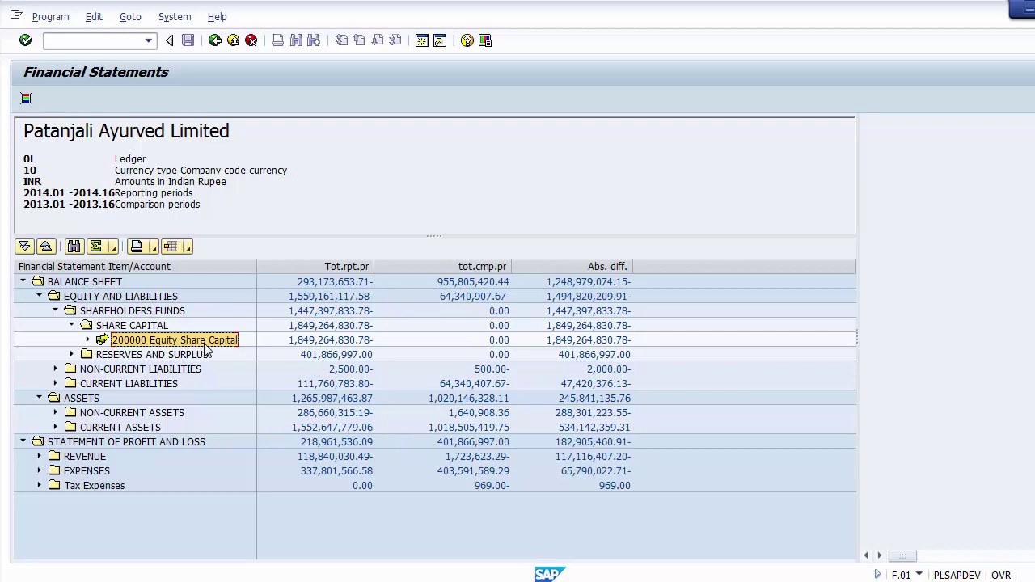
Drill down through Reserves and Surplus to the Retained Earning Account.
{"action": "left_click", "coordinate": [72, 355]}
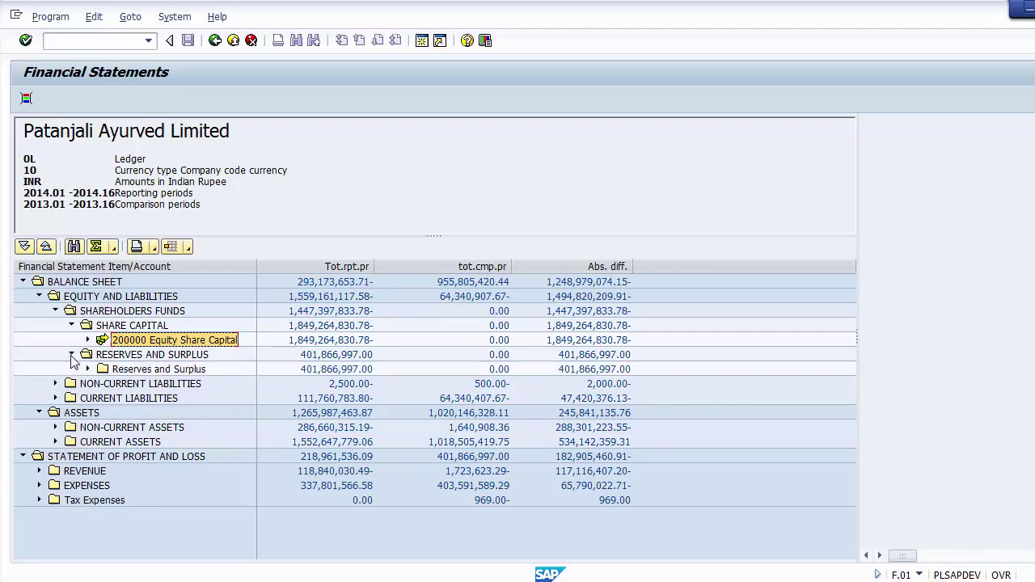
{"action": "left_click", "coordinate": [134, 370]}
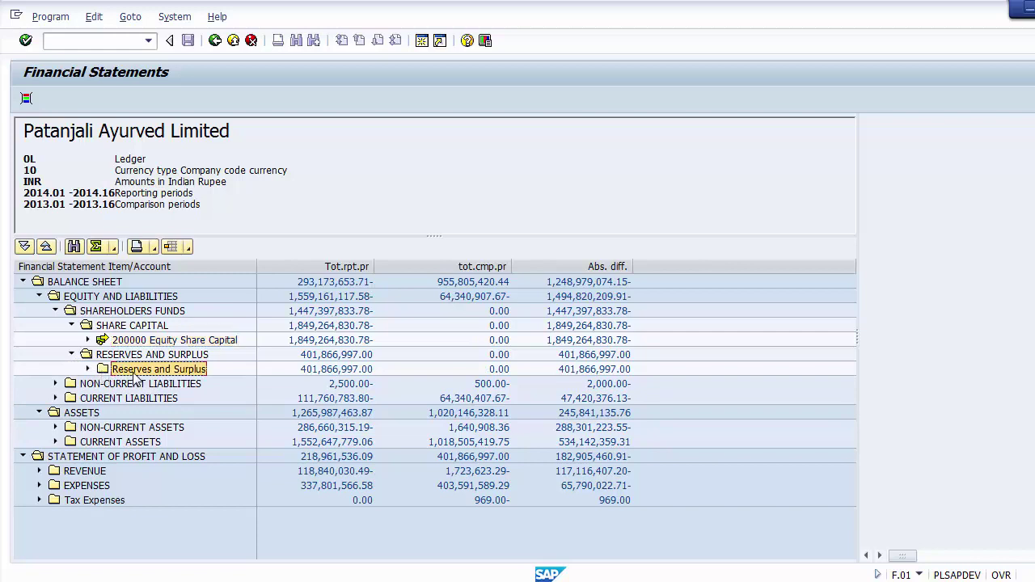
{"action": "left_click", "coordinate": [89, 370]}
{"action": "left_click", "coordinate": [190, 385]}
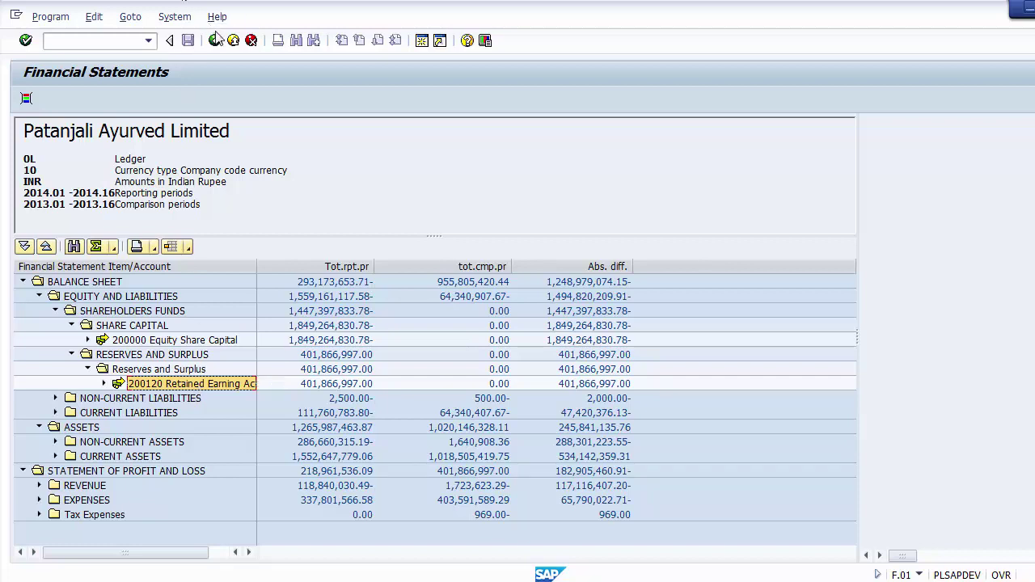
Review how the Equity Share Capital and Retained Earning accounts are grouped under Share Capital and Reserves and Surplus.
{"action": "left_click", "coordinate": [144, 340]}
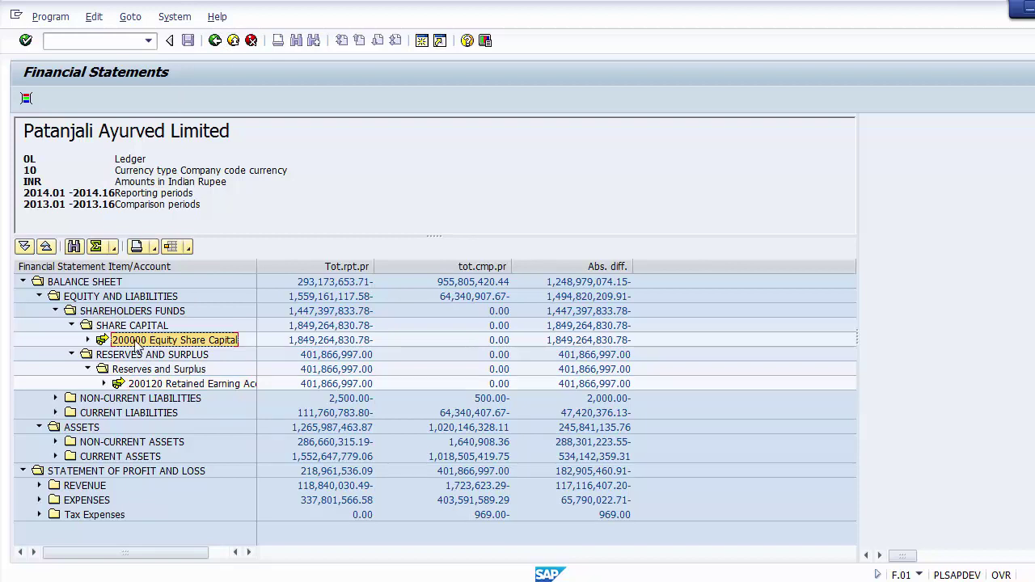
{"action": "left_click", "coordinate": [127, 327]}
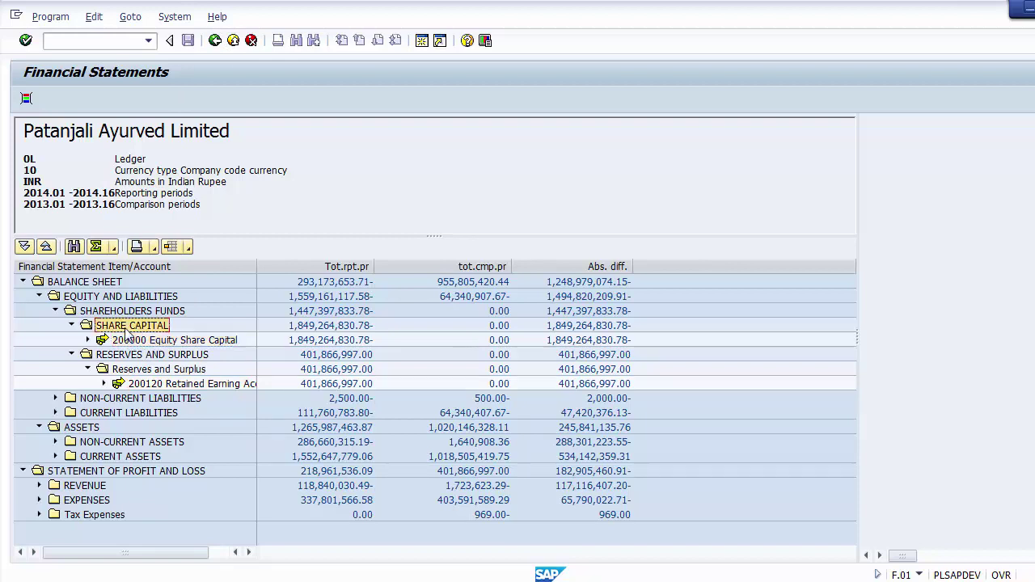
{"action": "left_click", "coordinate": [148, 385]}
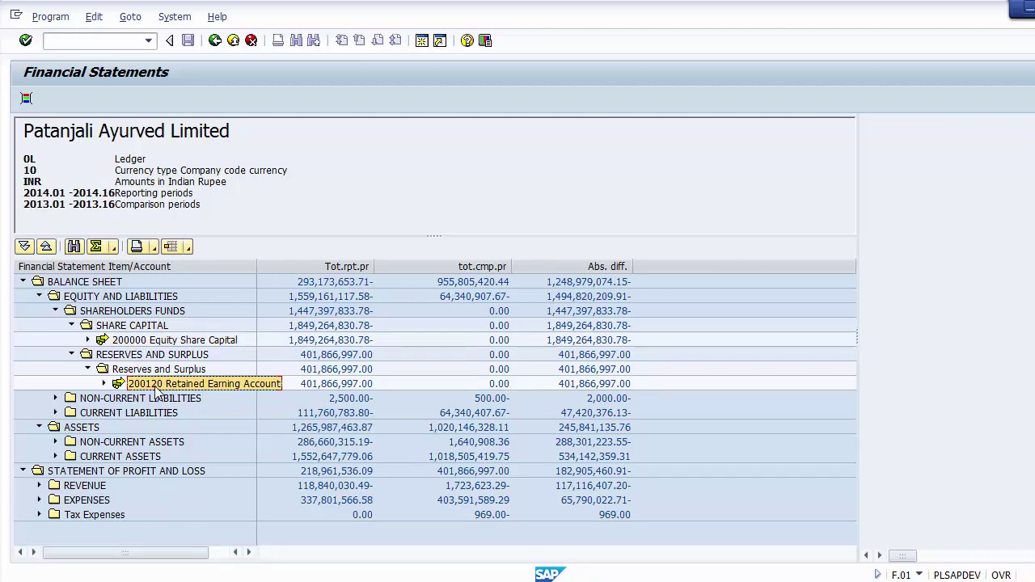
{"action": "left_click", "coordinate": [152, 372]}
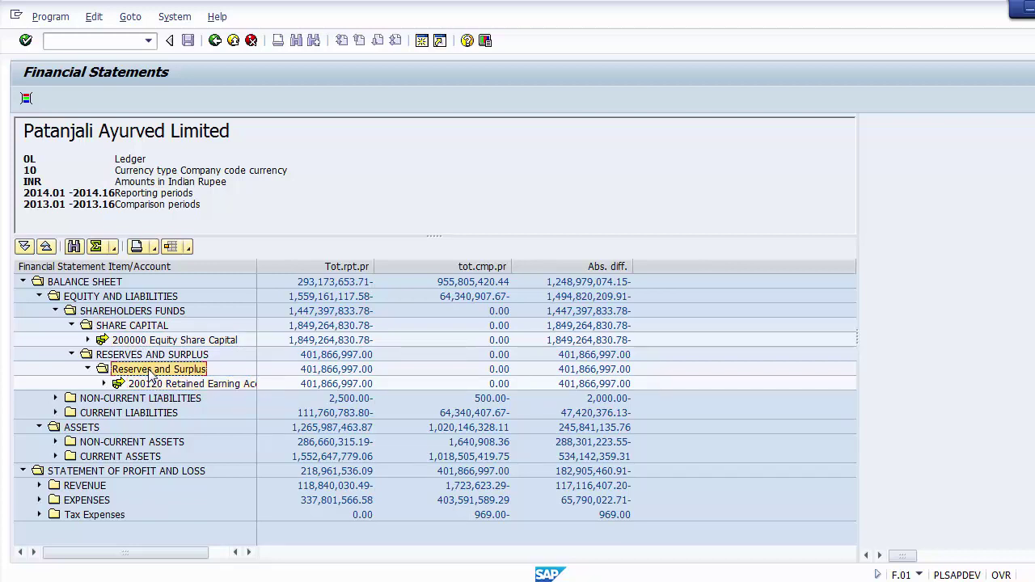
Expand Current Liabilities and review Short Term Borrowings, Trade Payables, Other Current Liabilities and Short Term Provisions.
{"action": "left_click", "coordinate": [56, 413]}
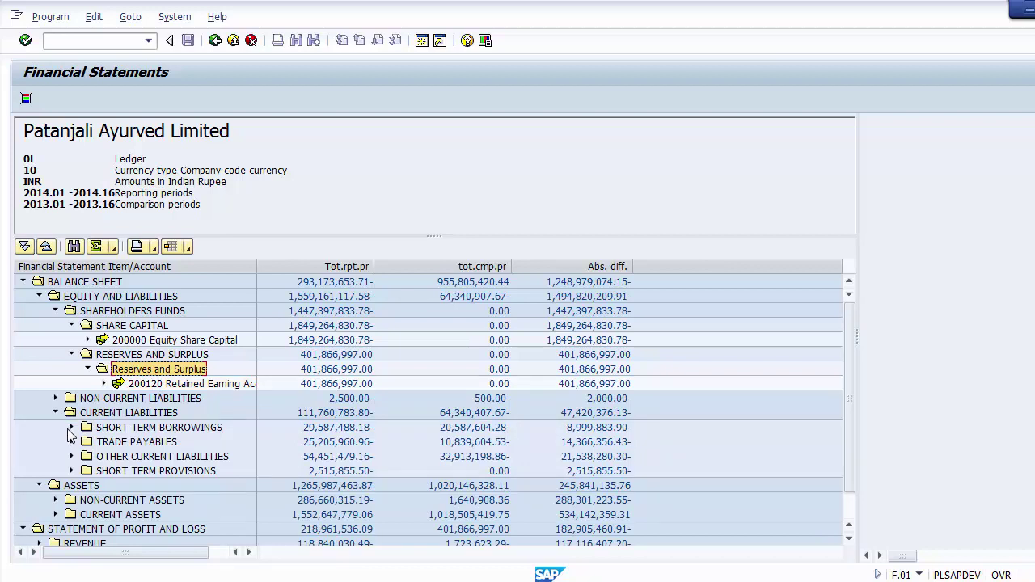
{"action": "left_click", "coordinate": [105, 413]}
{"action": "left_click", "coordinate": [113, 428]}
{"action": "left_click", "coordinate": [121, 442]}
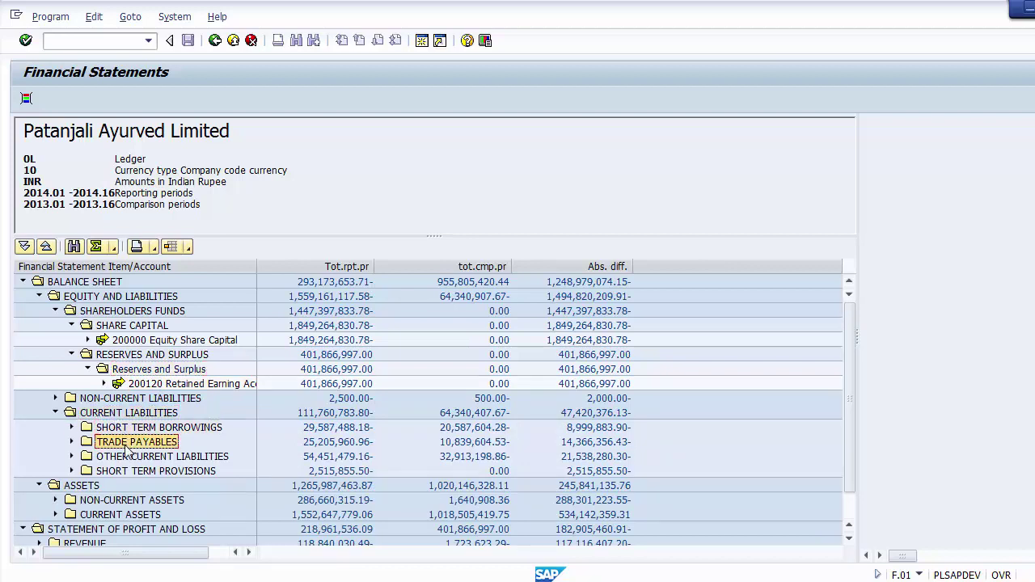
{"action": "left_click", "coordinate": [128, 456]}
{"action": "left_click", "coordinate": [127, 472]}
{"action": "left_click", "coordinate": [127, 456]}
{"action": "left_click", "coordinate": [127, 442]}
{"action": "left_click", "coordinate": [127, 428]}
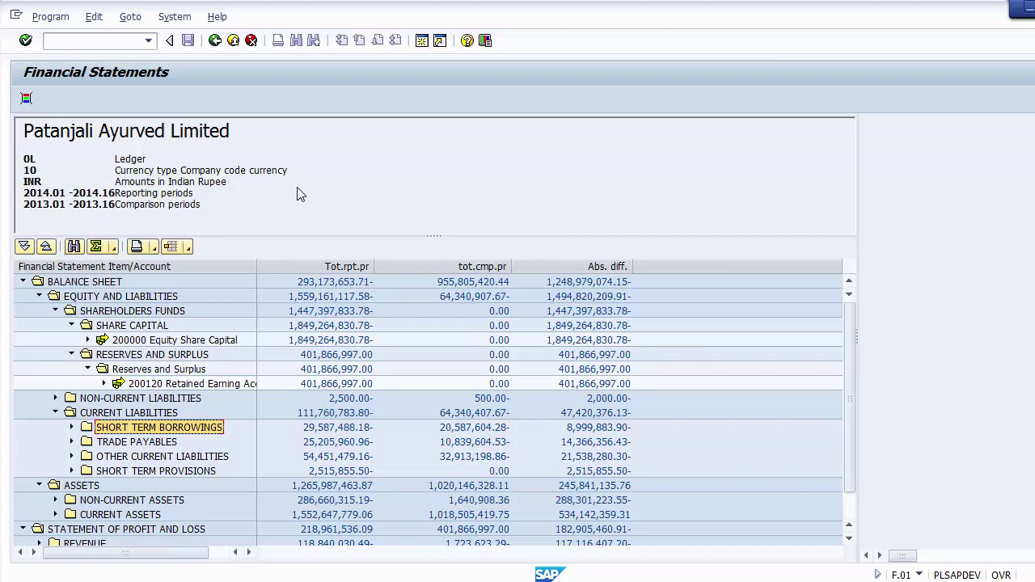
Leave the financial statements report for SAP Easy Access and expand Information System (New) under General Ledger.
{"action": "left_click", "coordinate": [215, 40]}
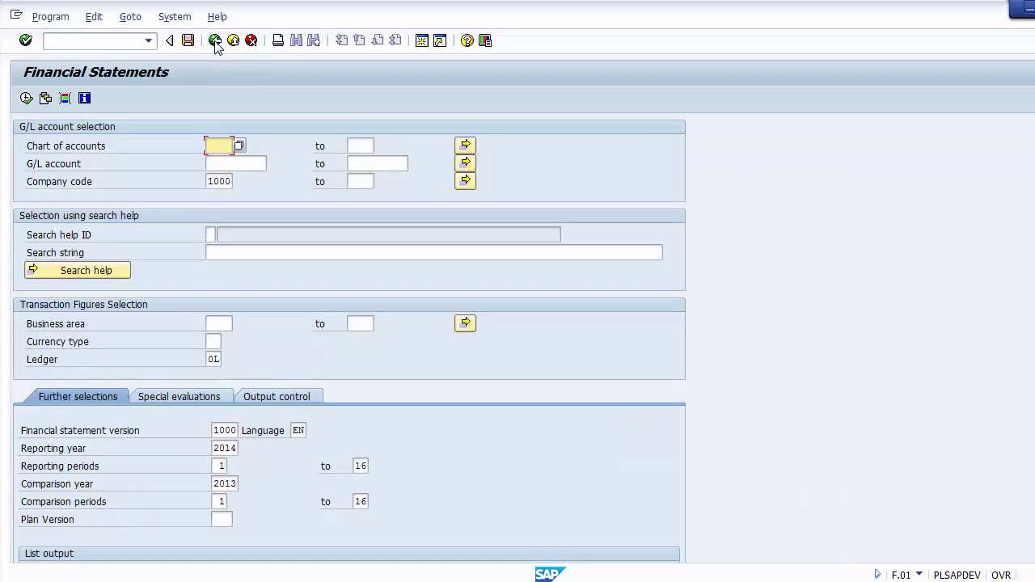
{"action": "left_click", "coordinate": [215, 41]}
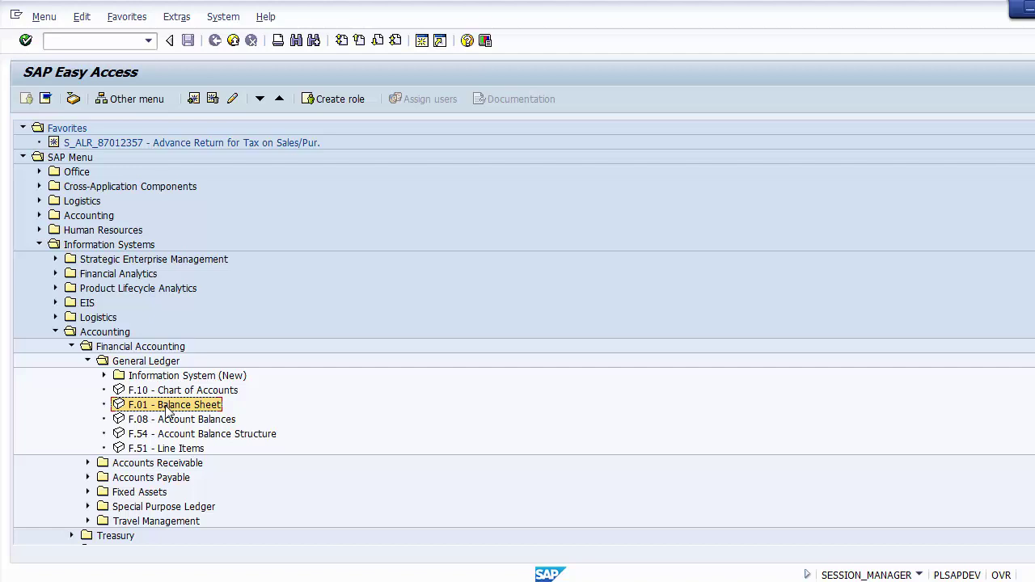
{"action": "left_click", "coordinate": [141, 377]}
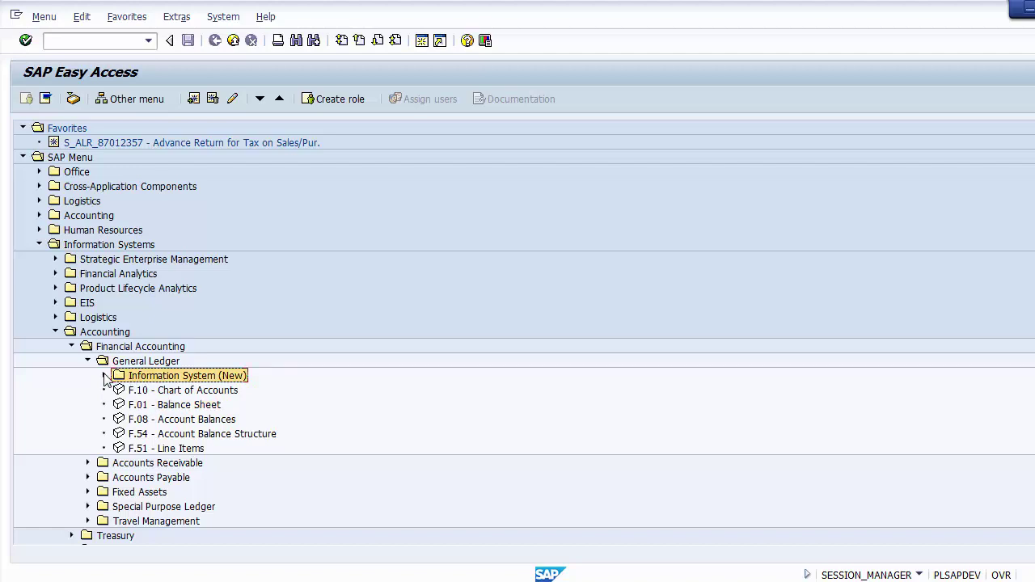
{"action": "left_click", "coordinate": [104, 376]}
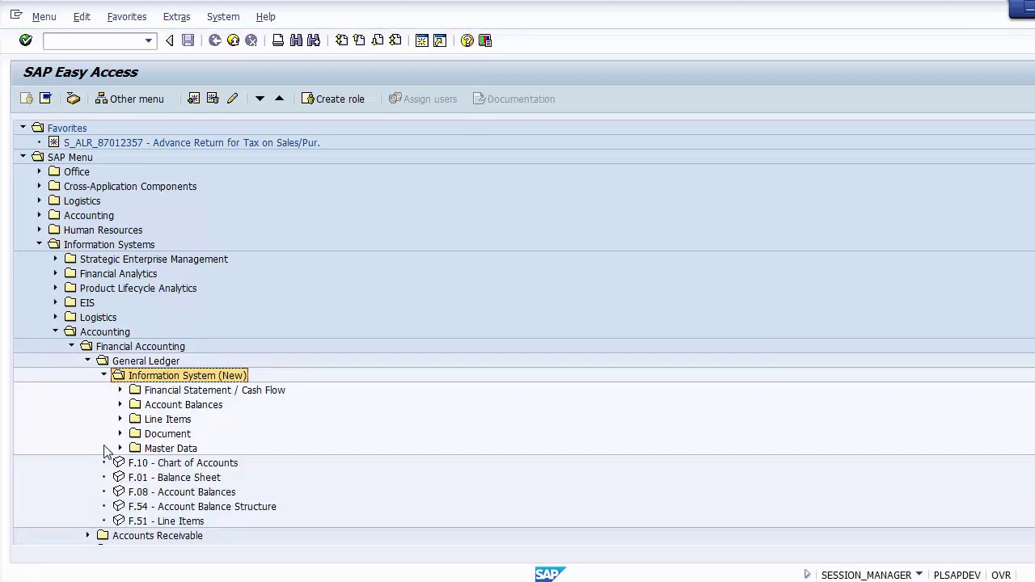
Expand Account Balances, review its country folders from Chile to Turkey, and expand its General folder.
{"action": "left_click", "coordinate": [119, 404]}
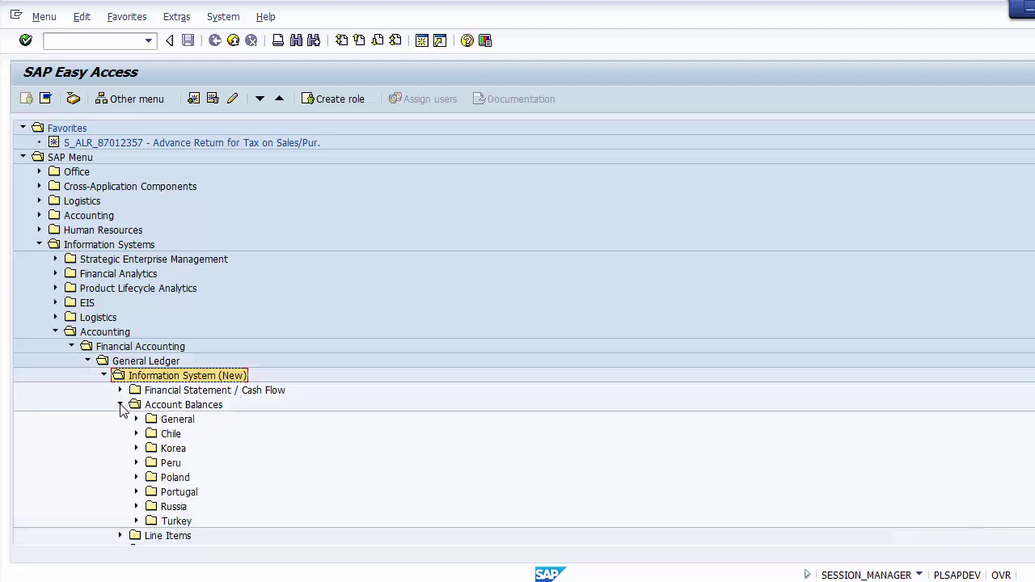
{"action": "left_click", "coordinate": [184, 421]}
{"action": "left_click", "coordinate": [175, 435]}
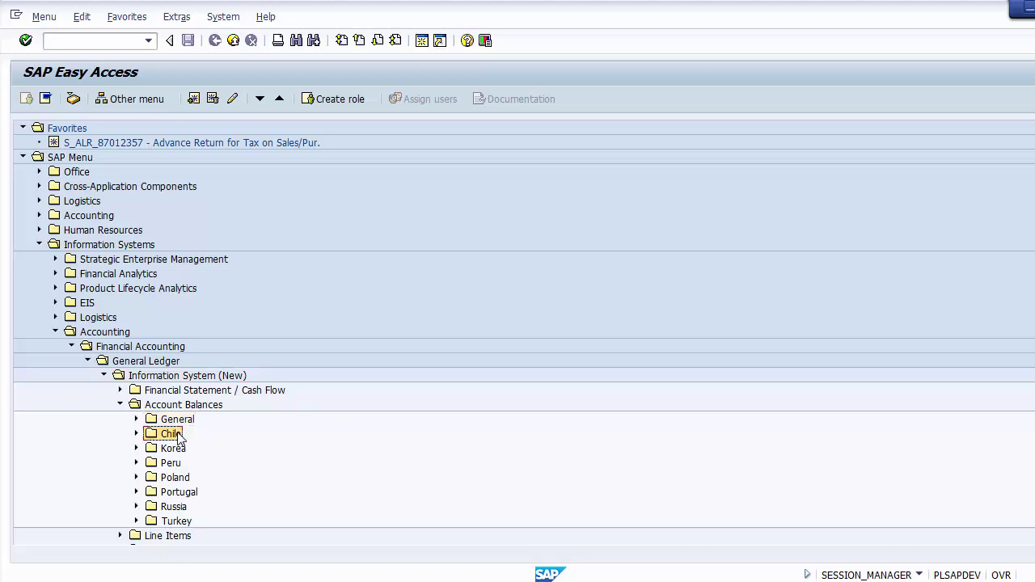
{"action": "left_click", "coordinate": [174, 450]}
{"action": "left_click", "coordinate": [175, 464]}
{"action": "left_click", "coordinate": [174, 478]}
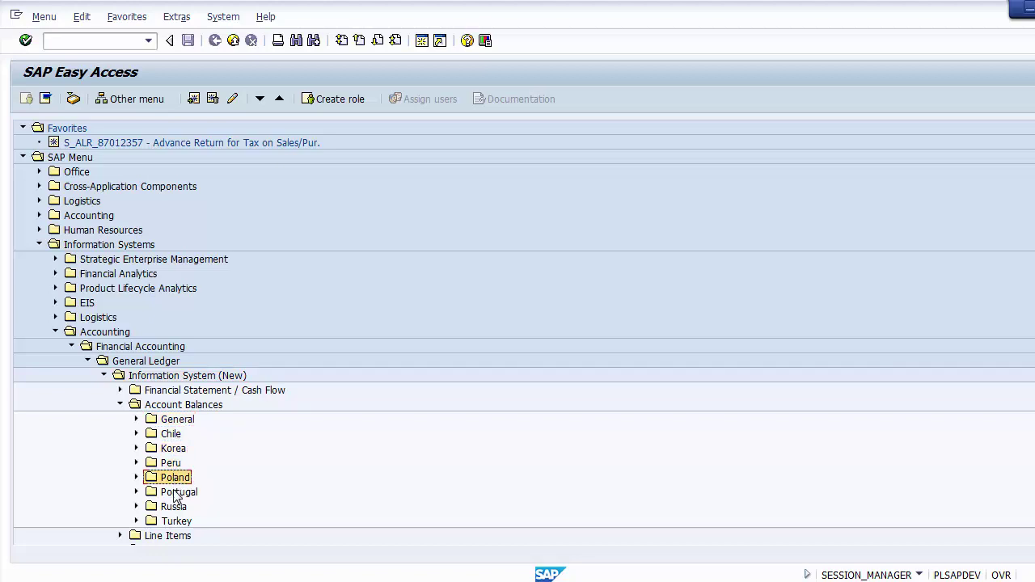
{"action": "left_click", "coordinate": [174, 493]}
{"action": "left_click", "coordinate": [175, 507]}
{"action": "left_click", "coordinate": [175, 521]}
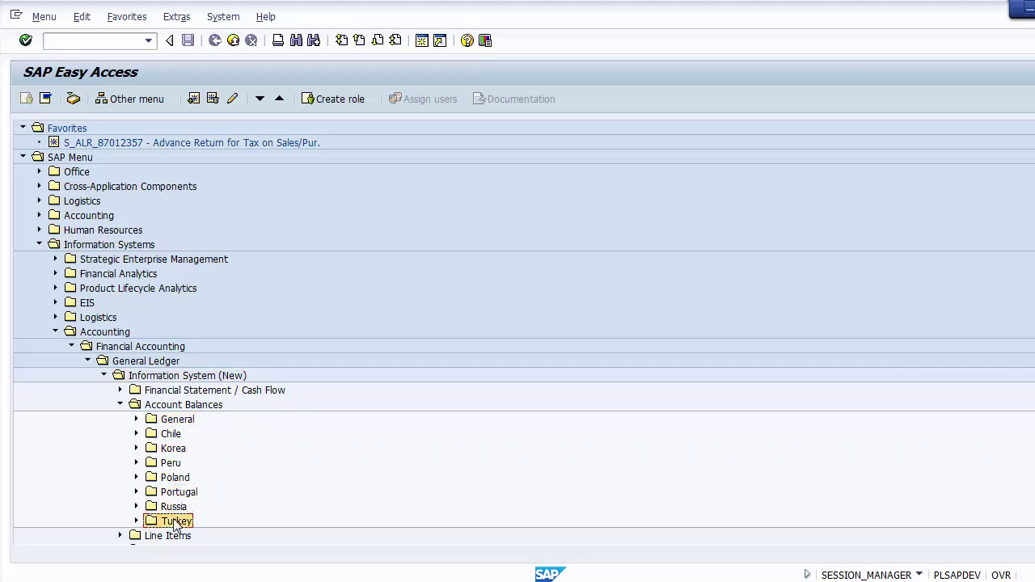
{"action": "left_click", "coordinate": [137, 419]}
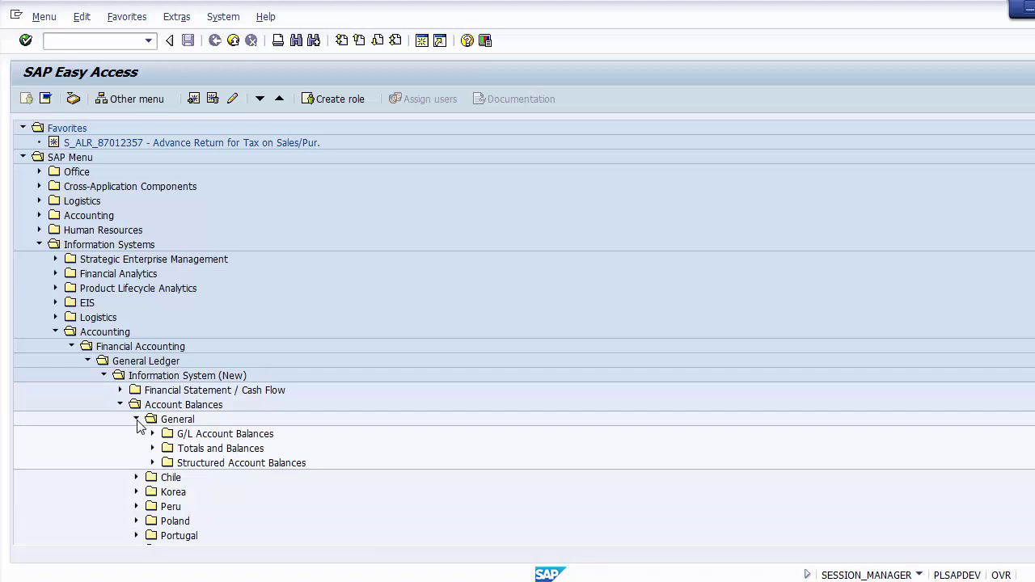
Expand the G/L Account Balances folder and open the S_PL0_86000030 G/L Account Balances (New) report.
{"action": "left_click", "coordinate": [203, 439]}
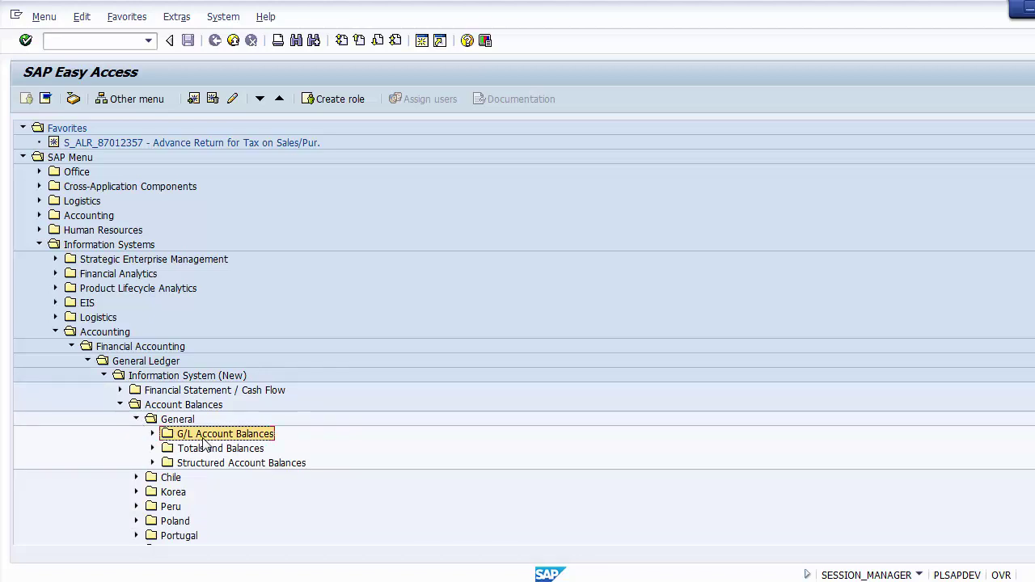
{"action": "left_click", "coordinate": [153, 434]}
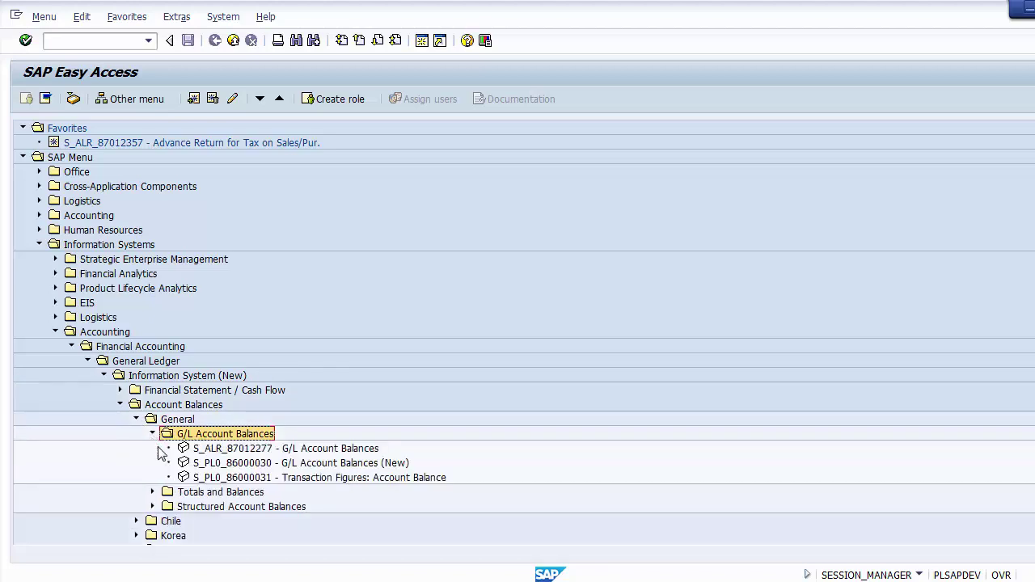
{"action": "left_click", "coordinate": [320, 468]}
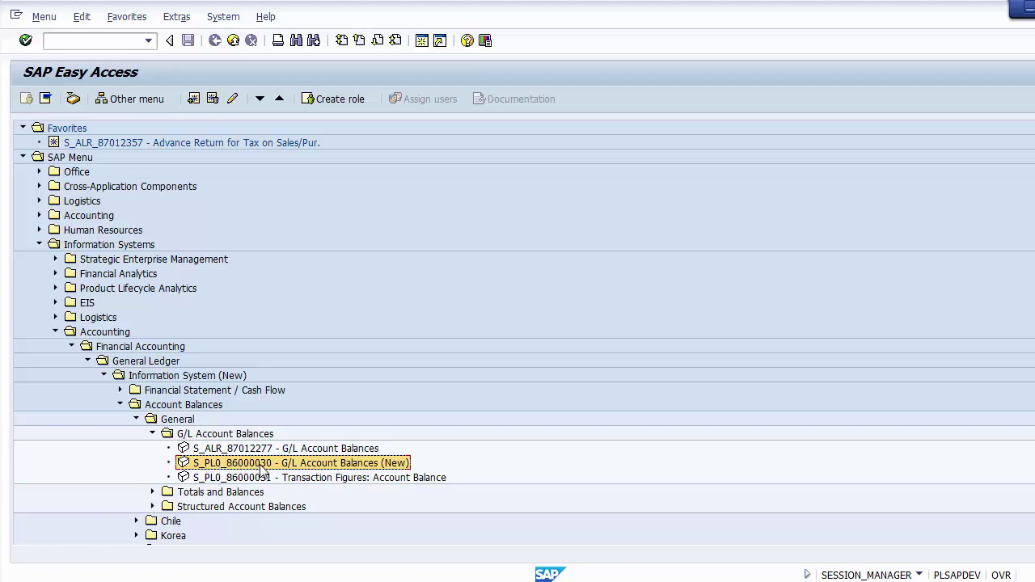
{"action": "double_click", "coordinate": [215, 467]}
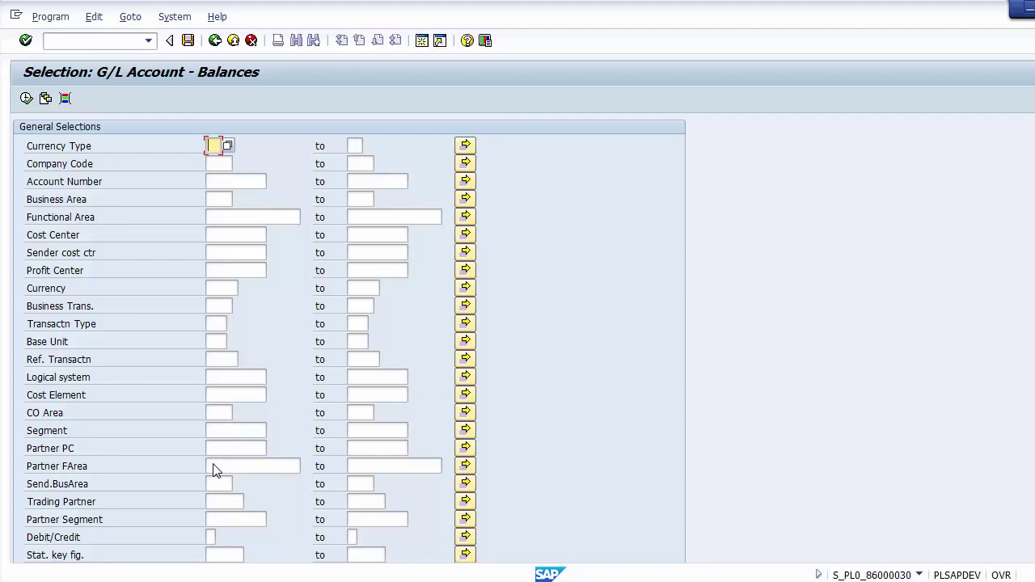
Set the general selections to currency type 10 (company code currency), company code 1000 and business area PA01.
{"action": "key", "text": "F4"}
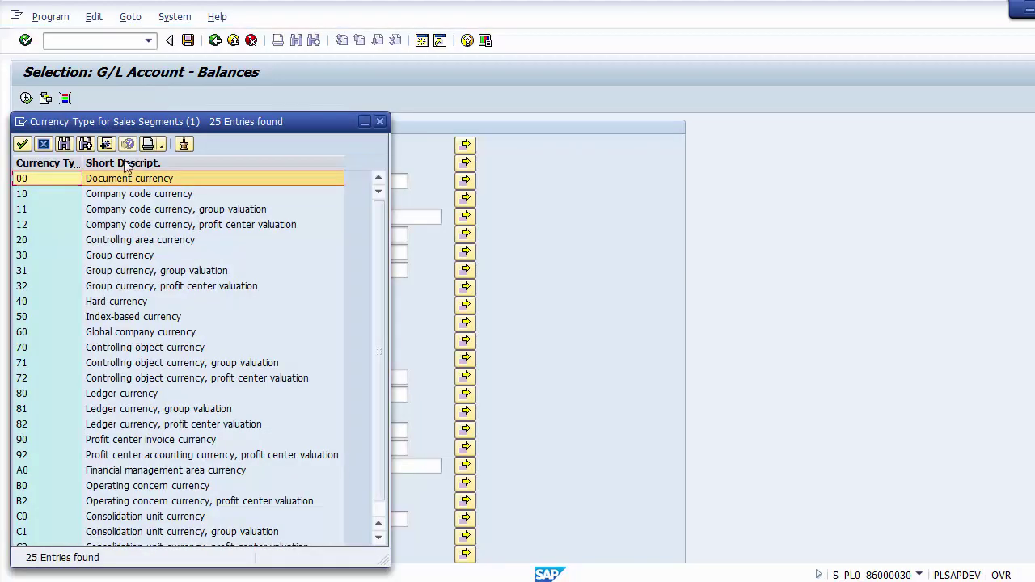
{"action": "double_click", "coordinate": [101, 193]}
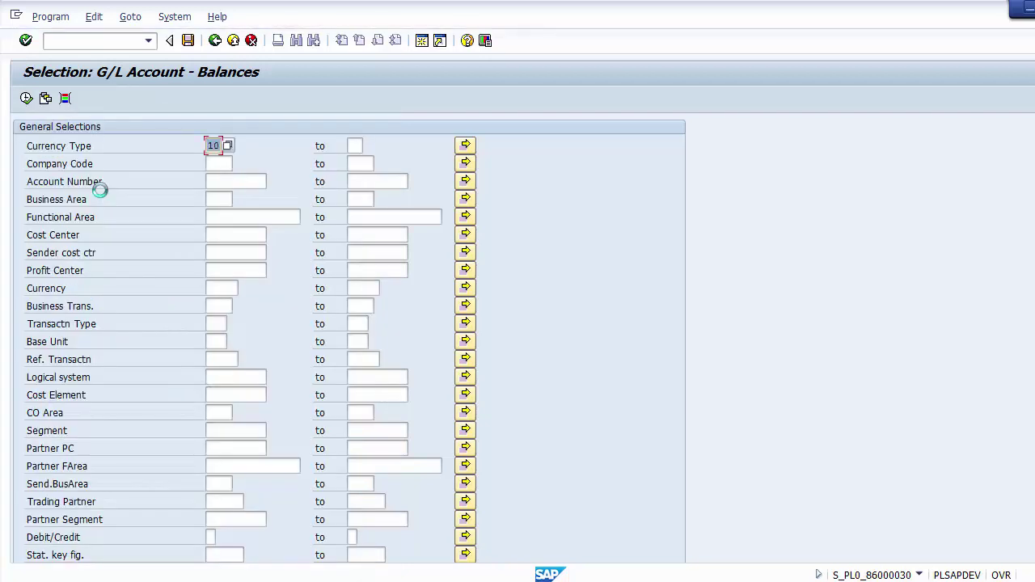
{"action": "left_click", "coordinate": [216, 164]}
{"action": "type", "text": "1"}
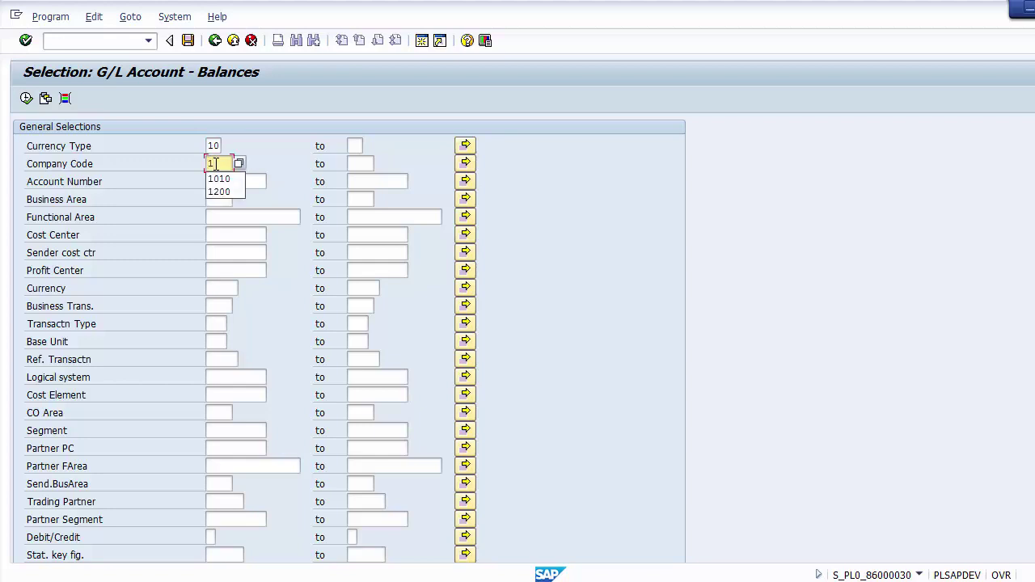
{"action": "type", "text": "000"}
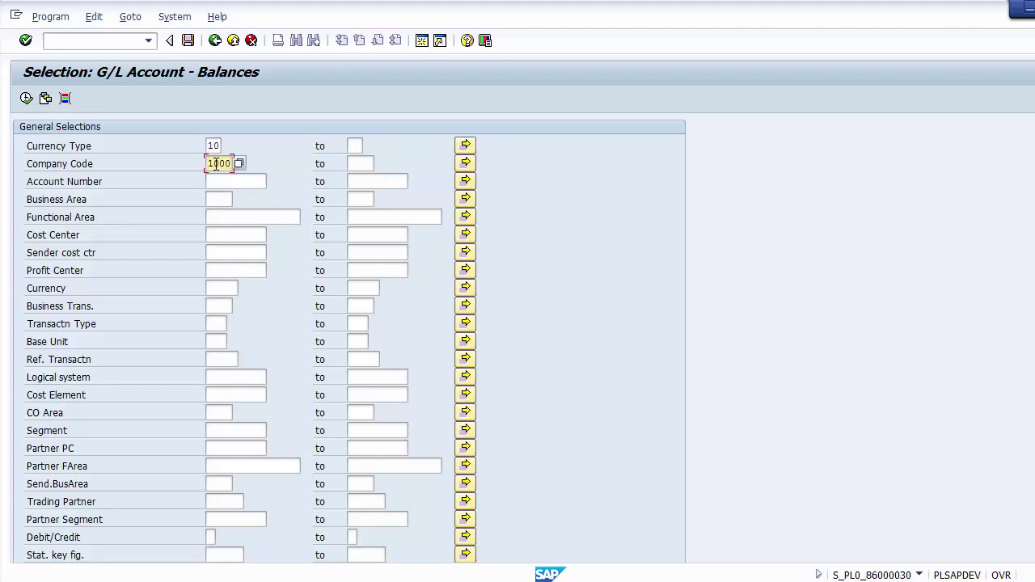
{"action": "left_click", "coordinate": [222, 201]}
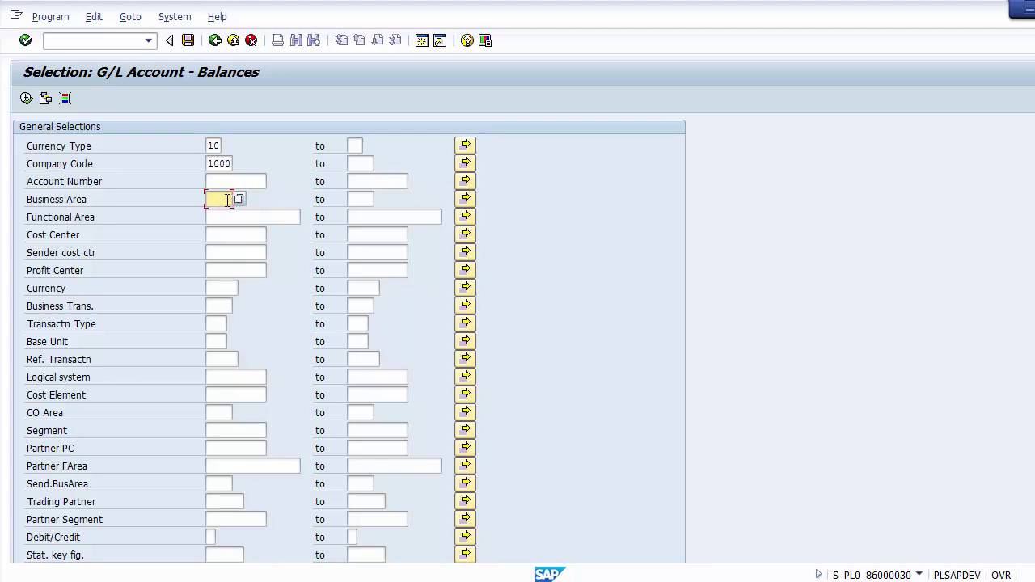
{"action": "type", "text": "PA01"}
Set the report selection periods from 01 to 10 for fiscal year 2014.
{"action": "scroll", "coordinate": [553, 288], "scroll_direction": "down", "scroll_amount": 5}
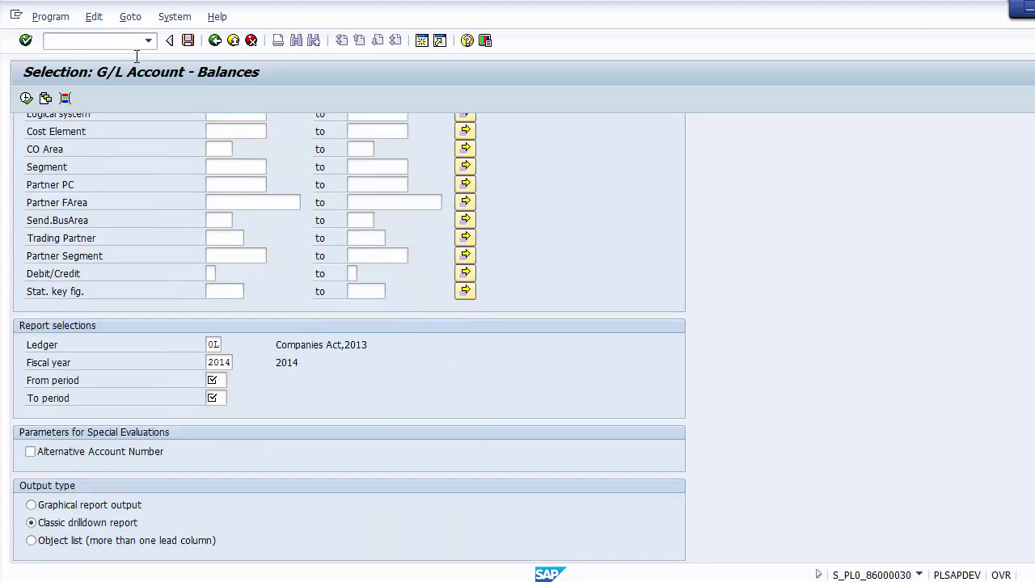
{"action": "left_click", "coordinate": [230, 363]}
{"action": "left_click", "coordinate": [223, 379]}
{"action": "type", "text": "01"}
{"action": "key", "text": "Tab"}
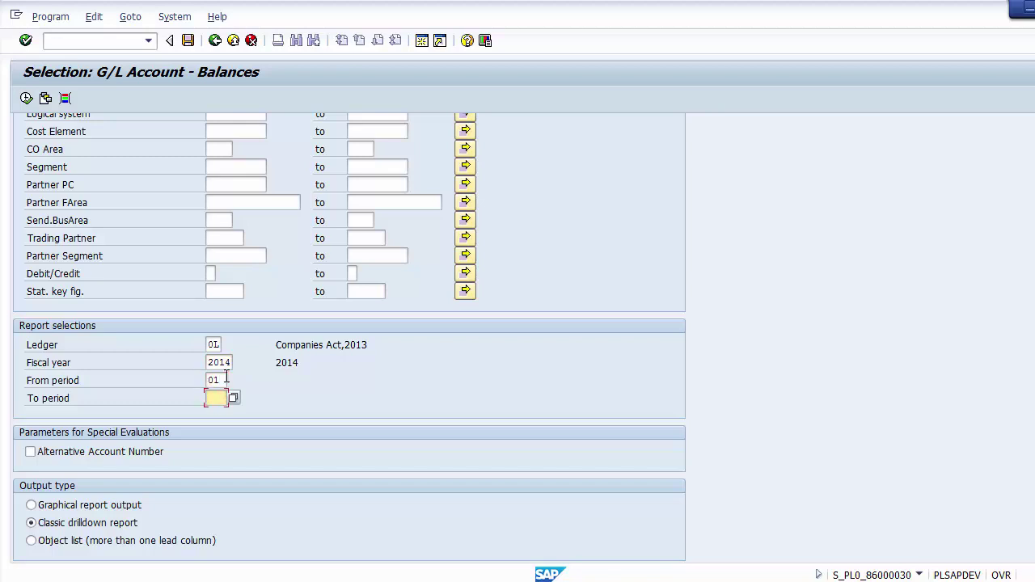
{"action": "type", "text": "10"}
Review the entered currency type, company code, business area, ledger, fiscal year and period selections.
{"action": "scroll", "coordinate": [275, 404], "scroll_direction": "up", "scroll_amount": 5}
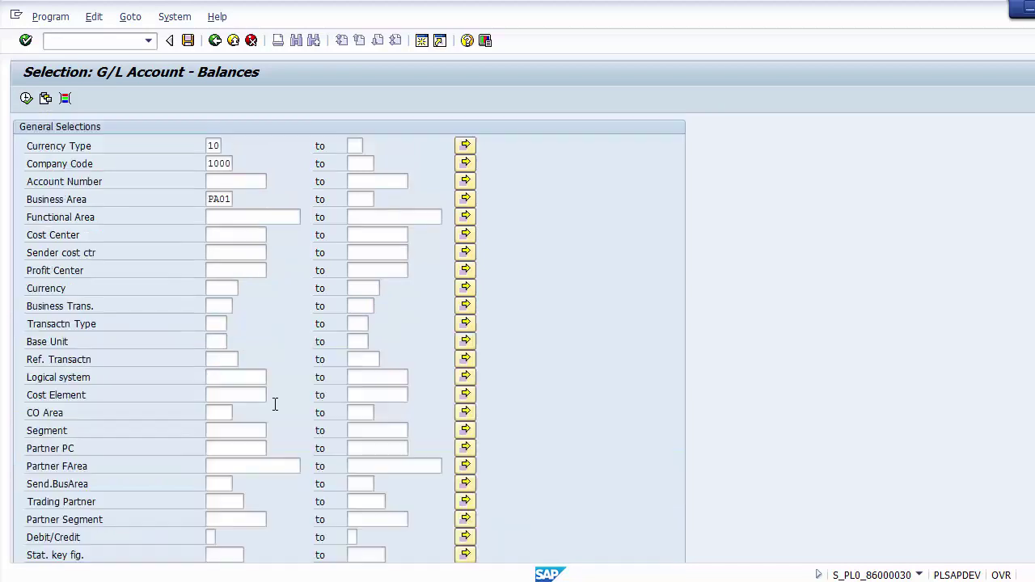
{"action": "left_click", "coordinate": [217, 146]}
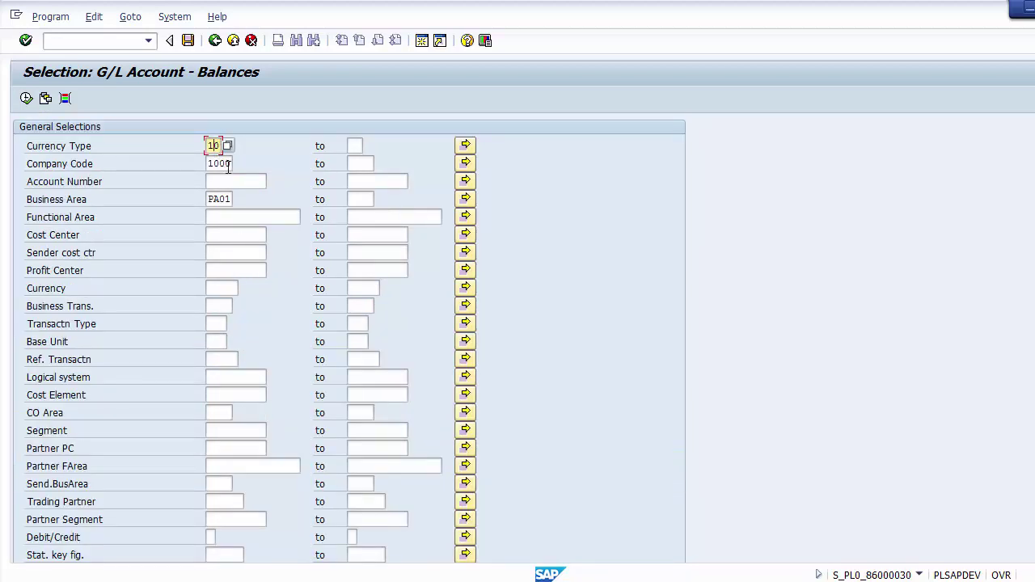
{"action": "left_click", "coordinate": [229, 163]}
{"action": "left_click", "coordinate": [230, 198]}
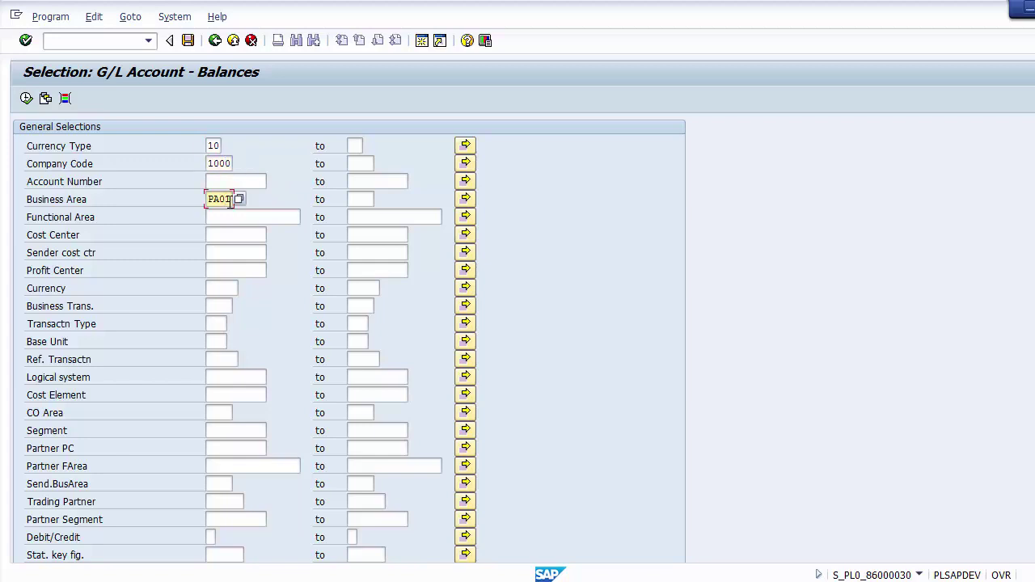
{"action": "scroll", "coordinate": [230, 199], "scroll_direction": "down", "scroll_amount": 5}
{"action": "left_click", "coordinate": [213, 345]}
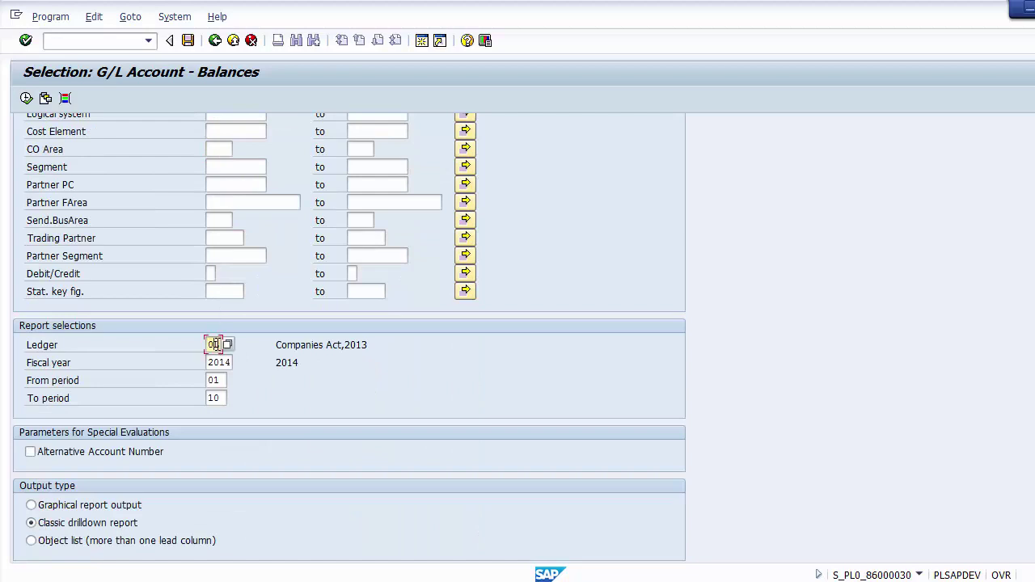
{"action": "left_click", "coordinate": [224, 363]}
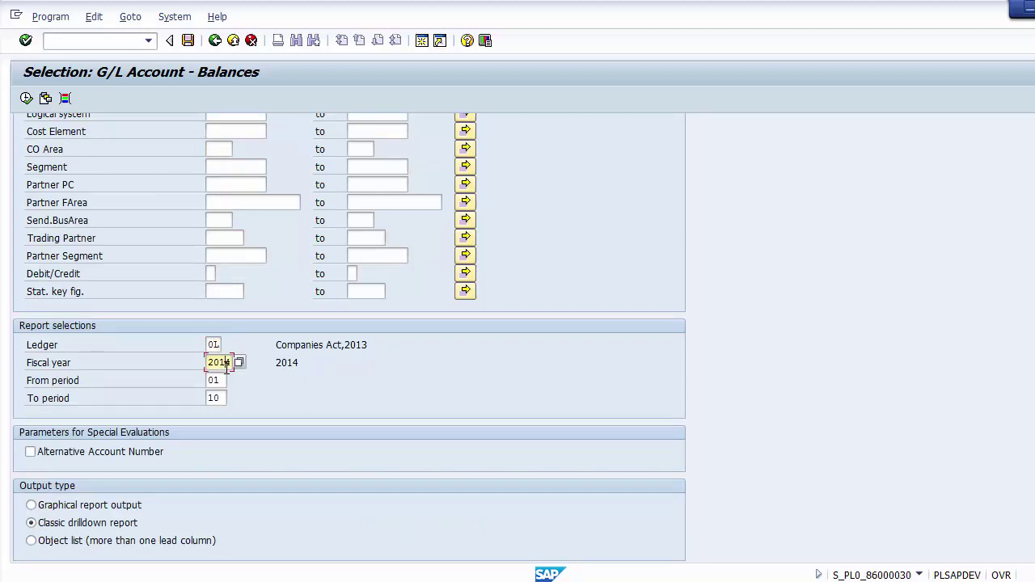
{"action": "left_click", "coordinate": [224, 379]}
{"action": "left_click", "coordinate": [218, 397]}
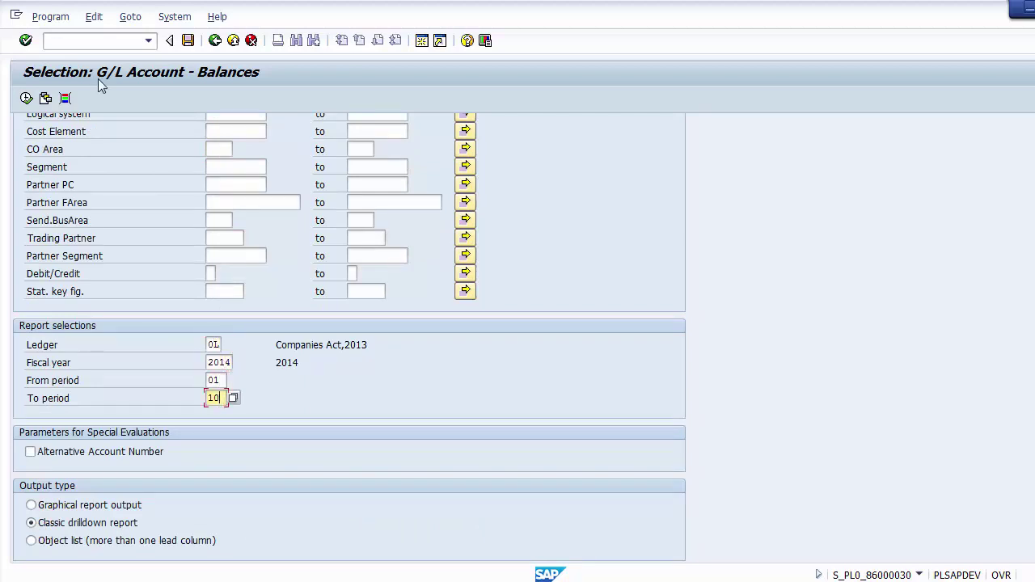
Run the report for business area PA01, examine its report parameters overview and return to the selection screen.
{"action": "left_click", "coordinate": [27, 99]}
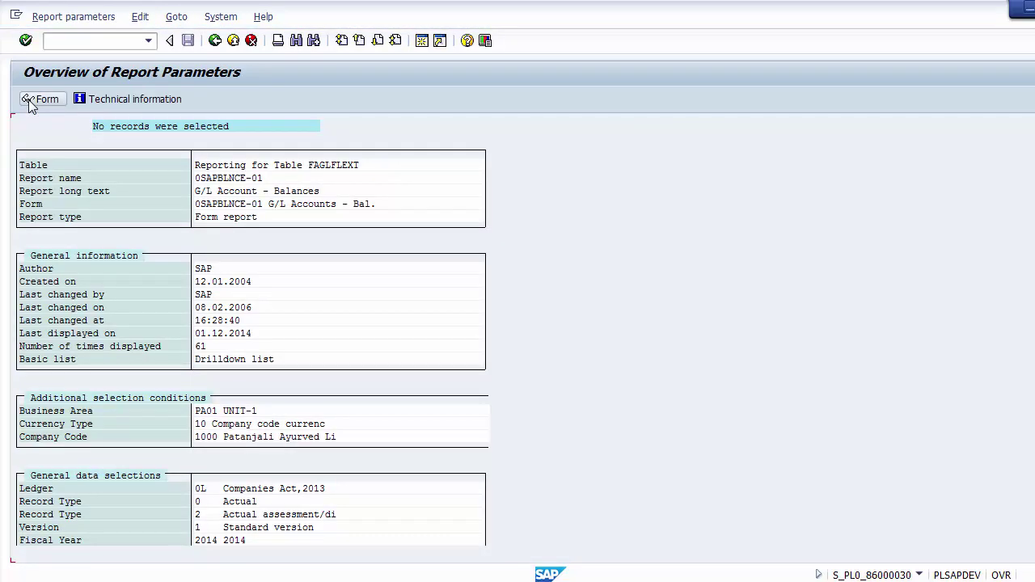
{"action": "left_click", "coordinate": [30, 100]}
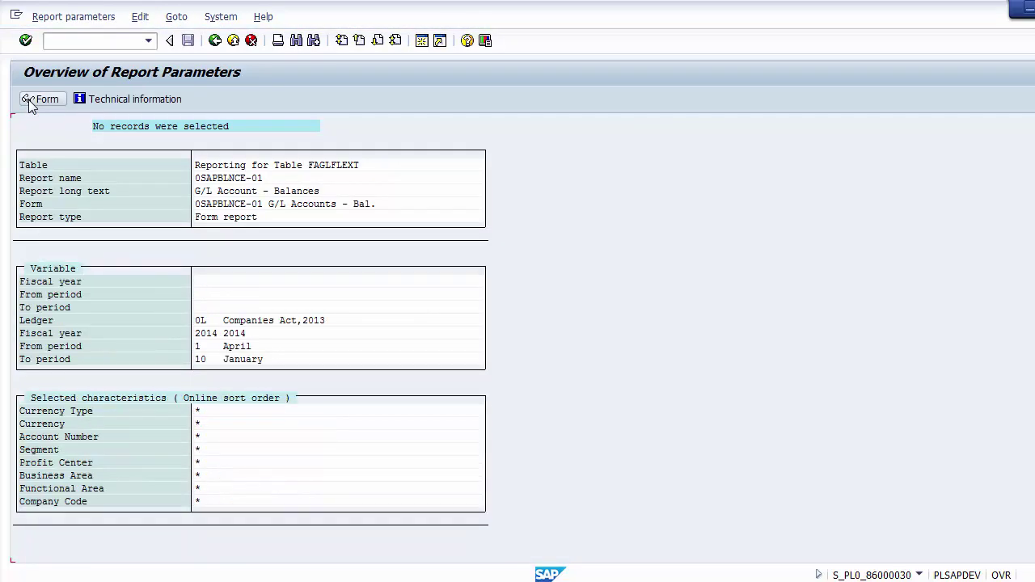
{"action": "left_click", "coordinate": [28, 102]}
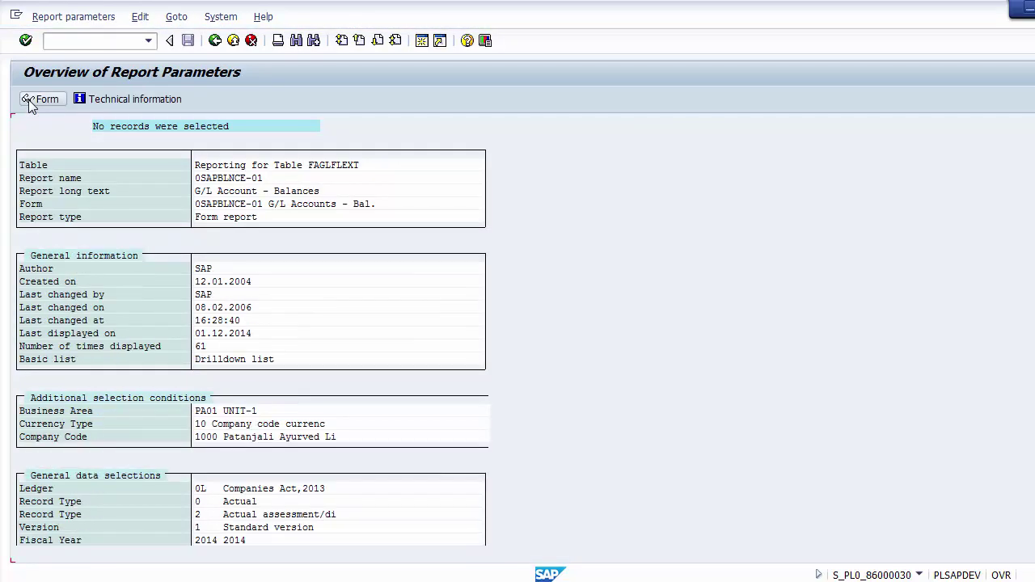
{"action": "left_click", "coordinate": [214, 40]}
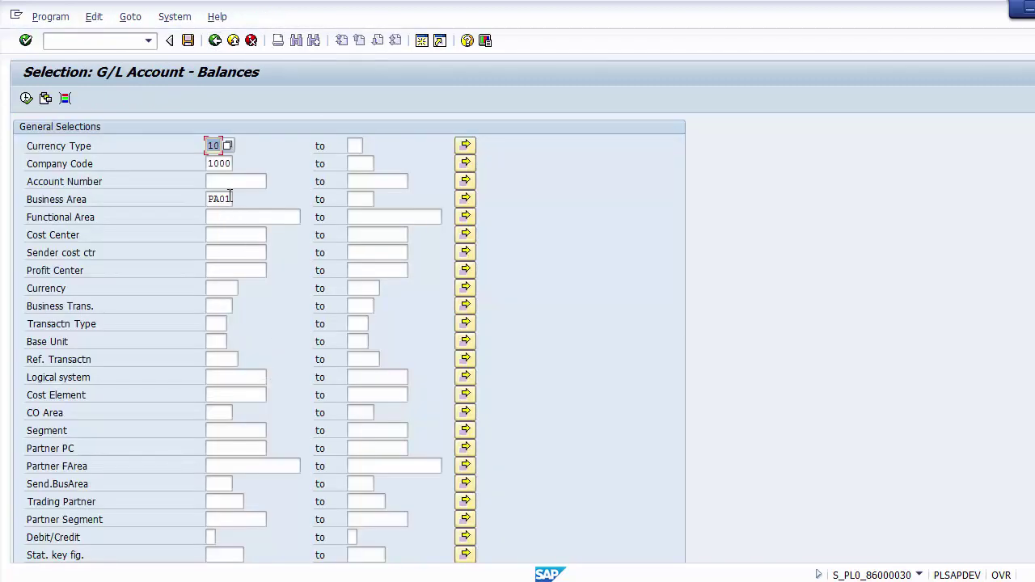
Clear the business area selection and run the G/L account balances report for company code 1000.
{"action": "left_click", "coordinate": [230, 198]}
{"action": "key", "text": "BackSpace"}
{"action": "key", "text": "BackSpace"}
{"action": "key", "text": "BackSpace"}
{"action": "key", "text": "BackSpace"}
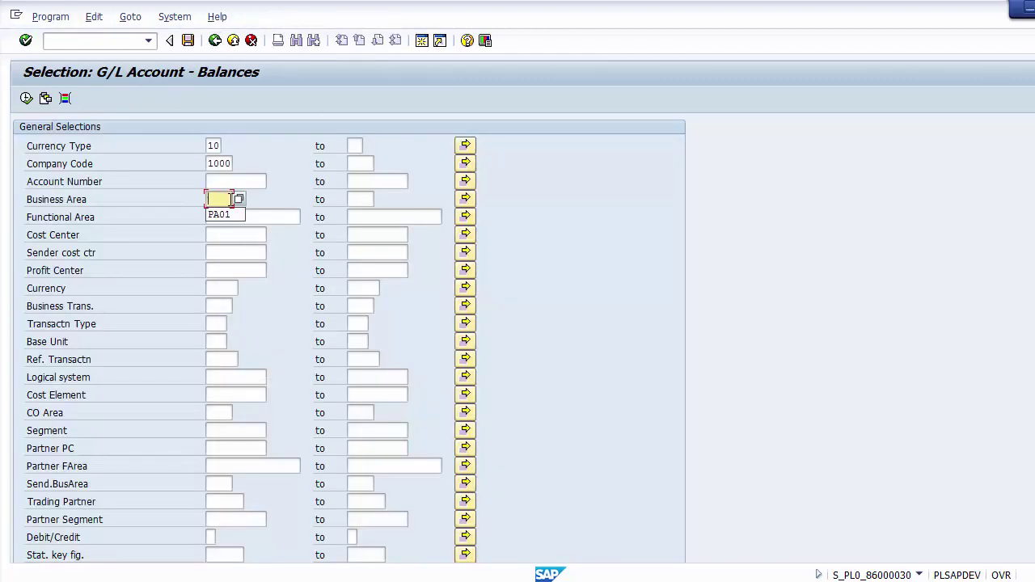
{"action": "left_click", "coordinate": [281, 194]}
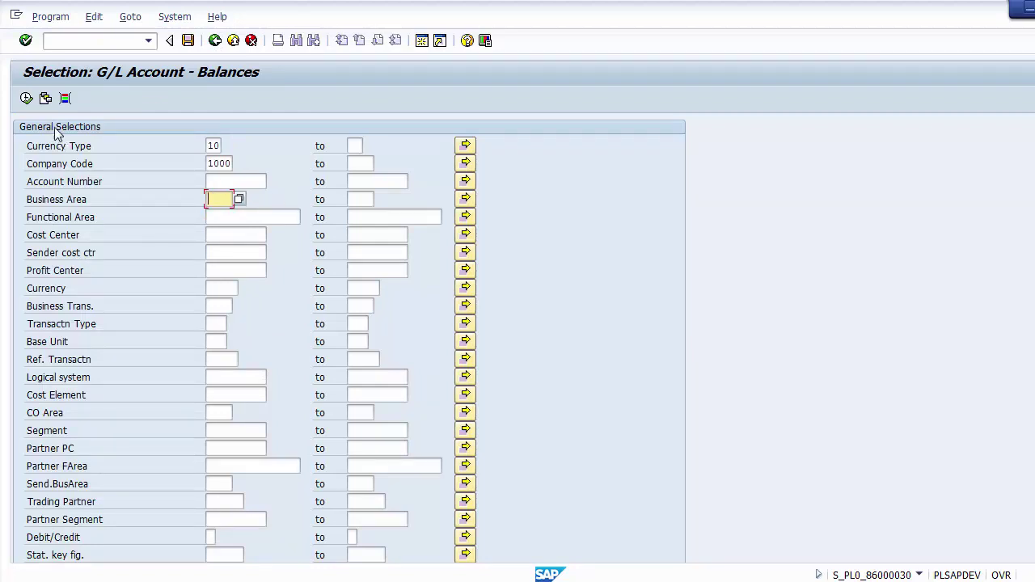
{"action": "left_click", "coordinate": [26, 98]}
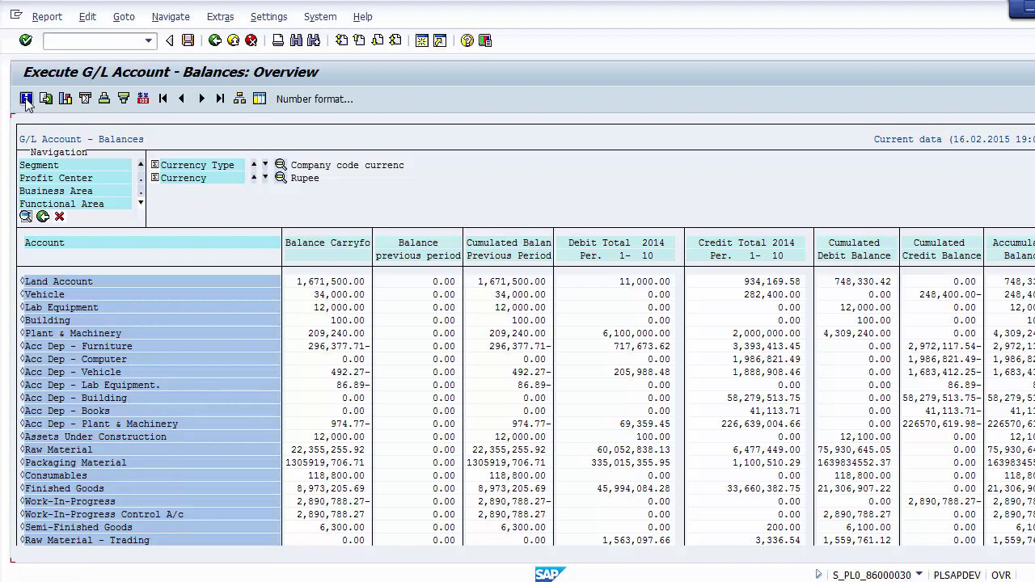
Go back from the account balances to the currency overview and return to the selection screen without saving the data.
{"action": "left_click", "coordinate": [42, 285]}
{"action": "left_click", "coordinate": [208, 47]}
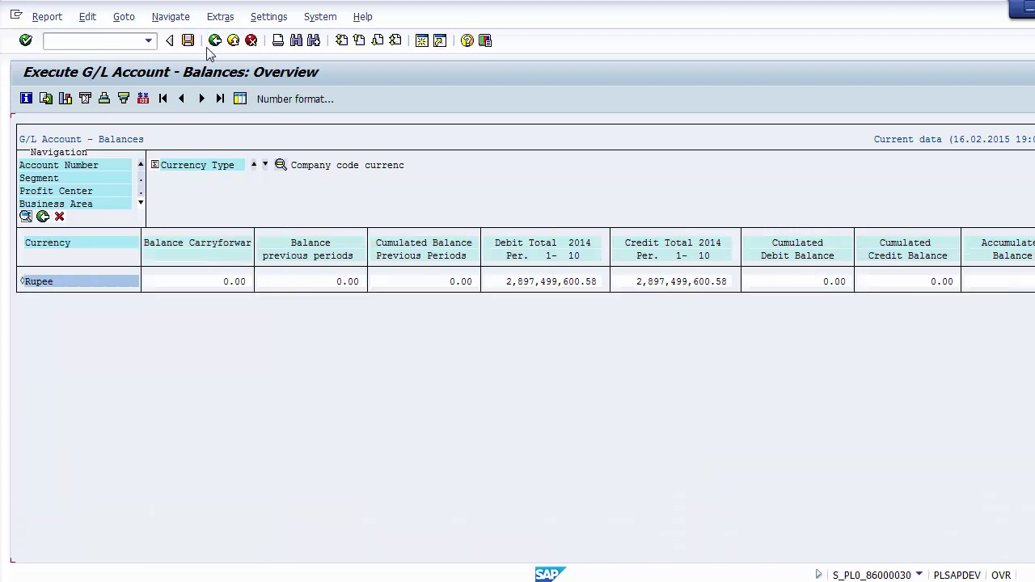
{"action": "left_click", "coordinate": [214, 42]}
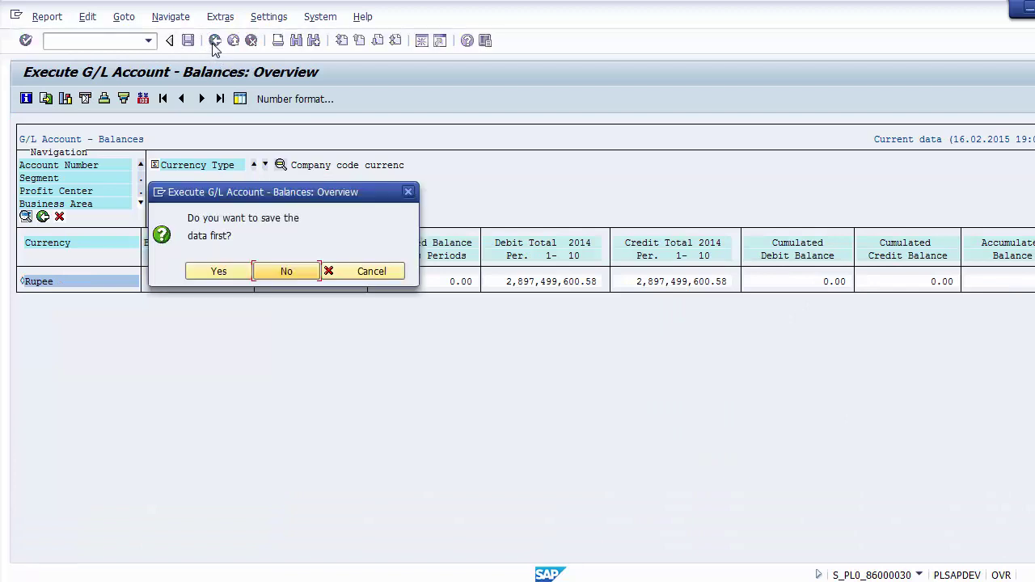
{"action": "left_click", "coordinate": [290, 274]}
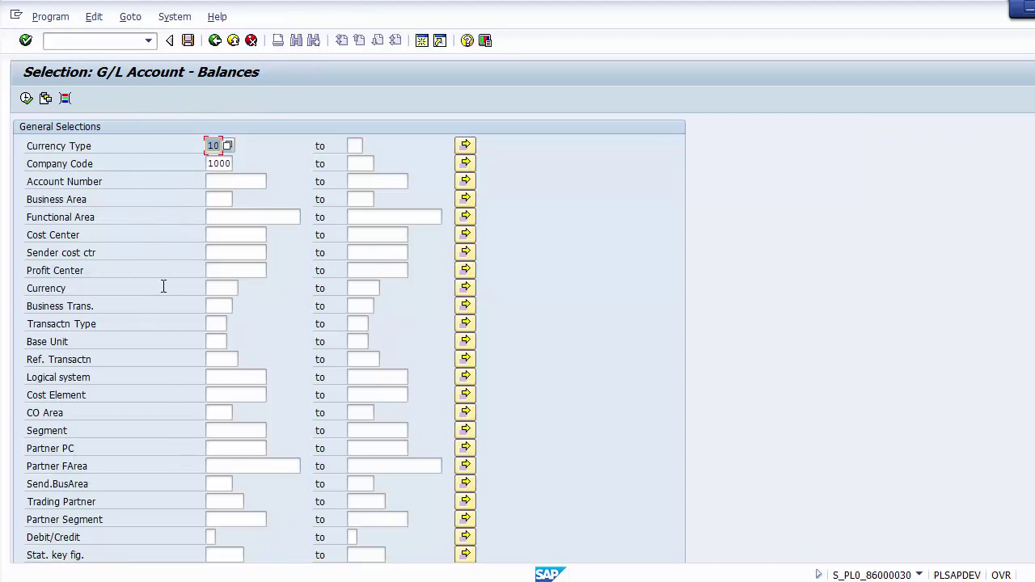
Restrict the selection to profit centers 1100 to 1190 and run the G/L account balances report.
{"action": "left_click", "coordinate": [219, 272]}
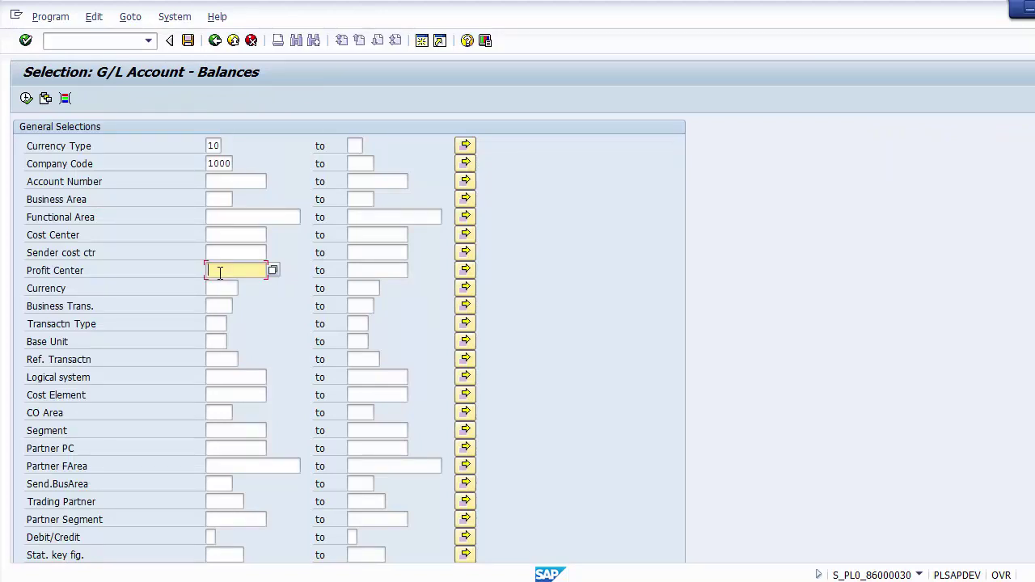
{"action": "type", "text": "1100"}
{"action": "key", "text": "Tab"}
{"action": "type", "text": "1190"}
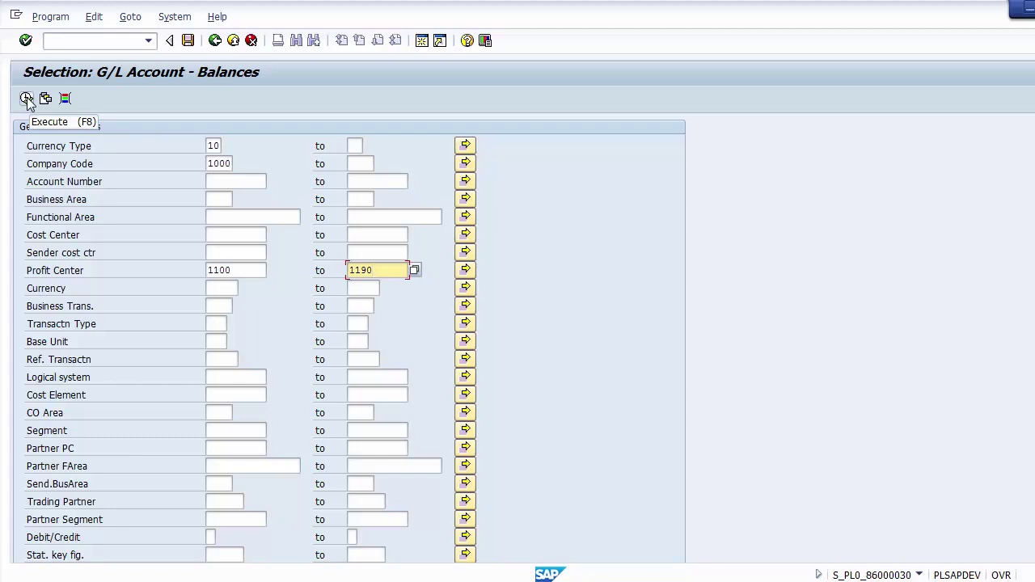
{"action": "left_click", "coordinate": [26, 99]}
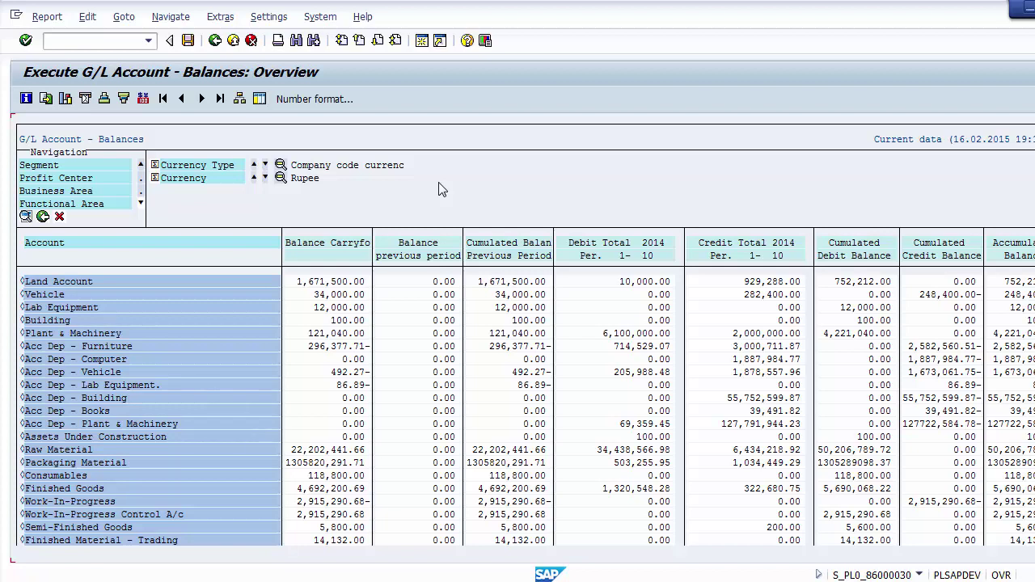
Leave the report without saving for SAP Easy Access and expand the Totals and Balances and Structured Account Balances folders.
{"action": "left_click", "coordinate": [233, 40]}
{"action": "left_click", "coordinate": [287, 271]}
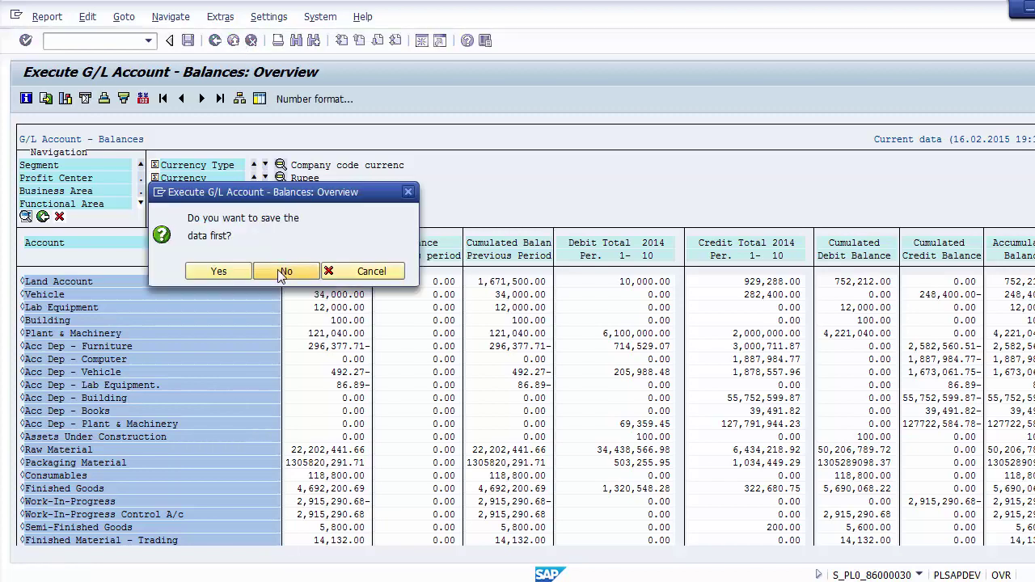
{"action": "left_click", "coordinate": [233, 40]}
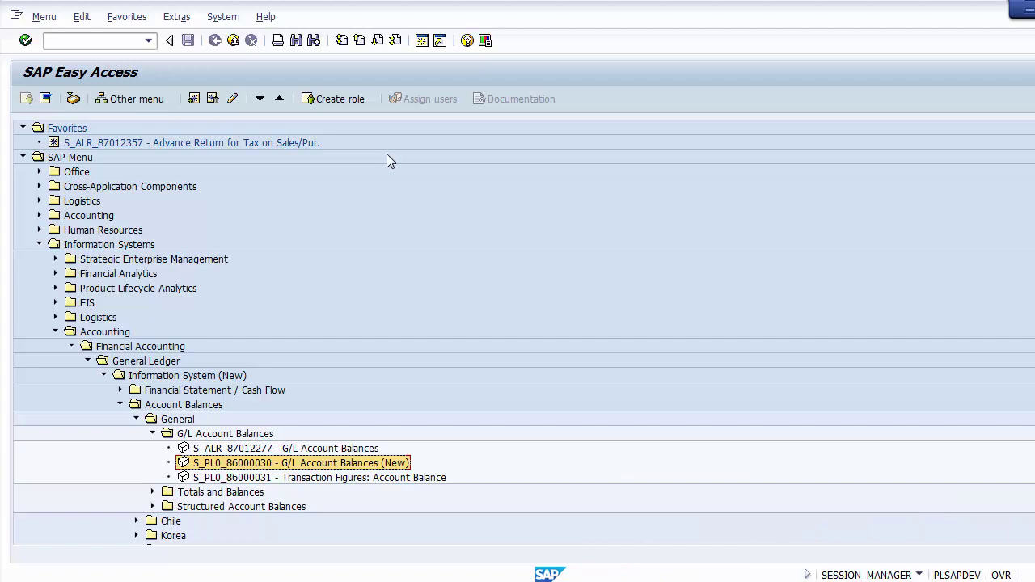
{"action": "left_click", "coordinate": [152, 492]}
{"action": "left_click", "coordinate": [152, 520]}
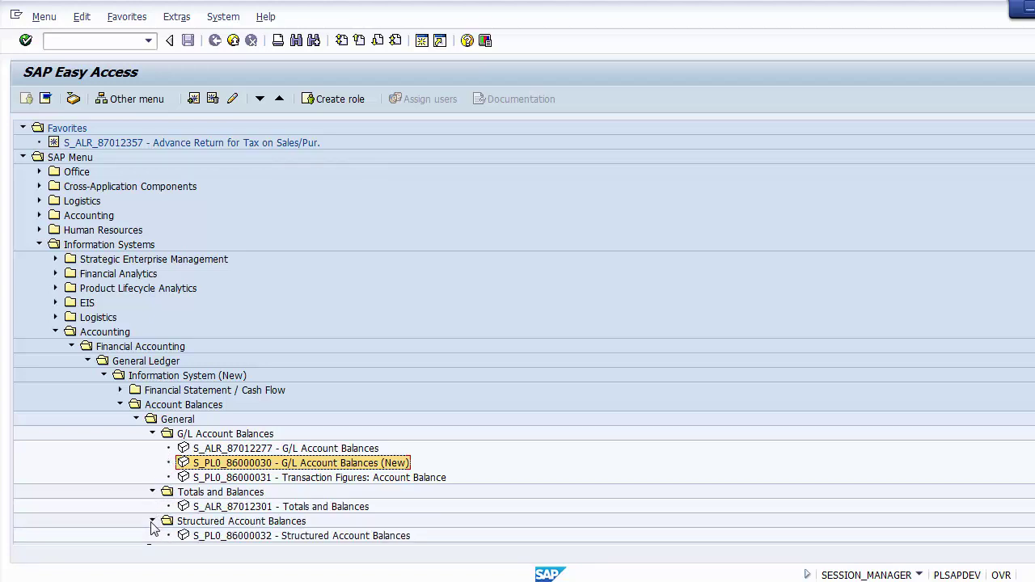